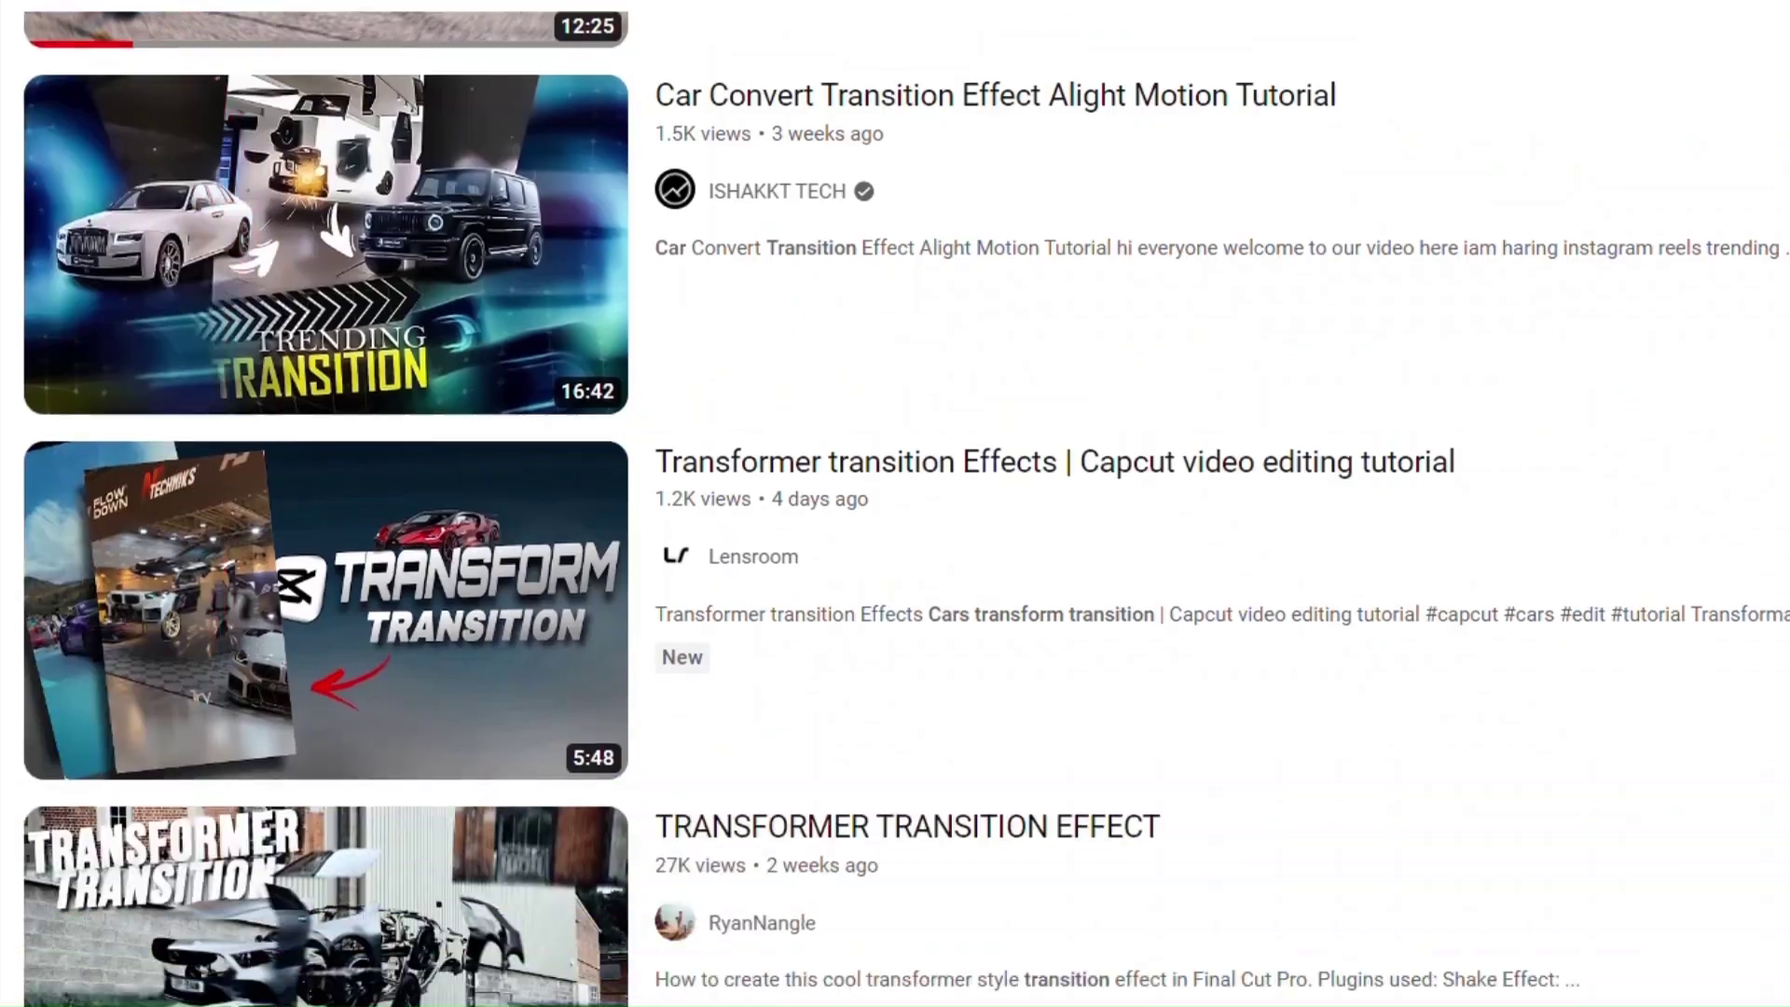
pyautogui.scroll(-3, 895, 503)
pyautogui.scroll(-5, 895, 503)
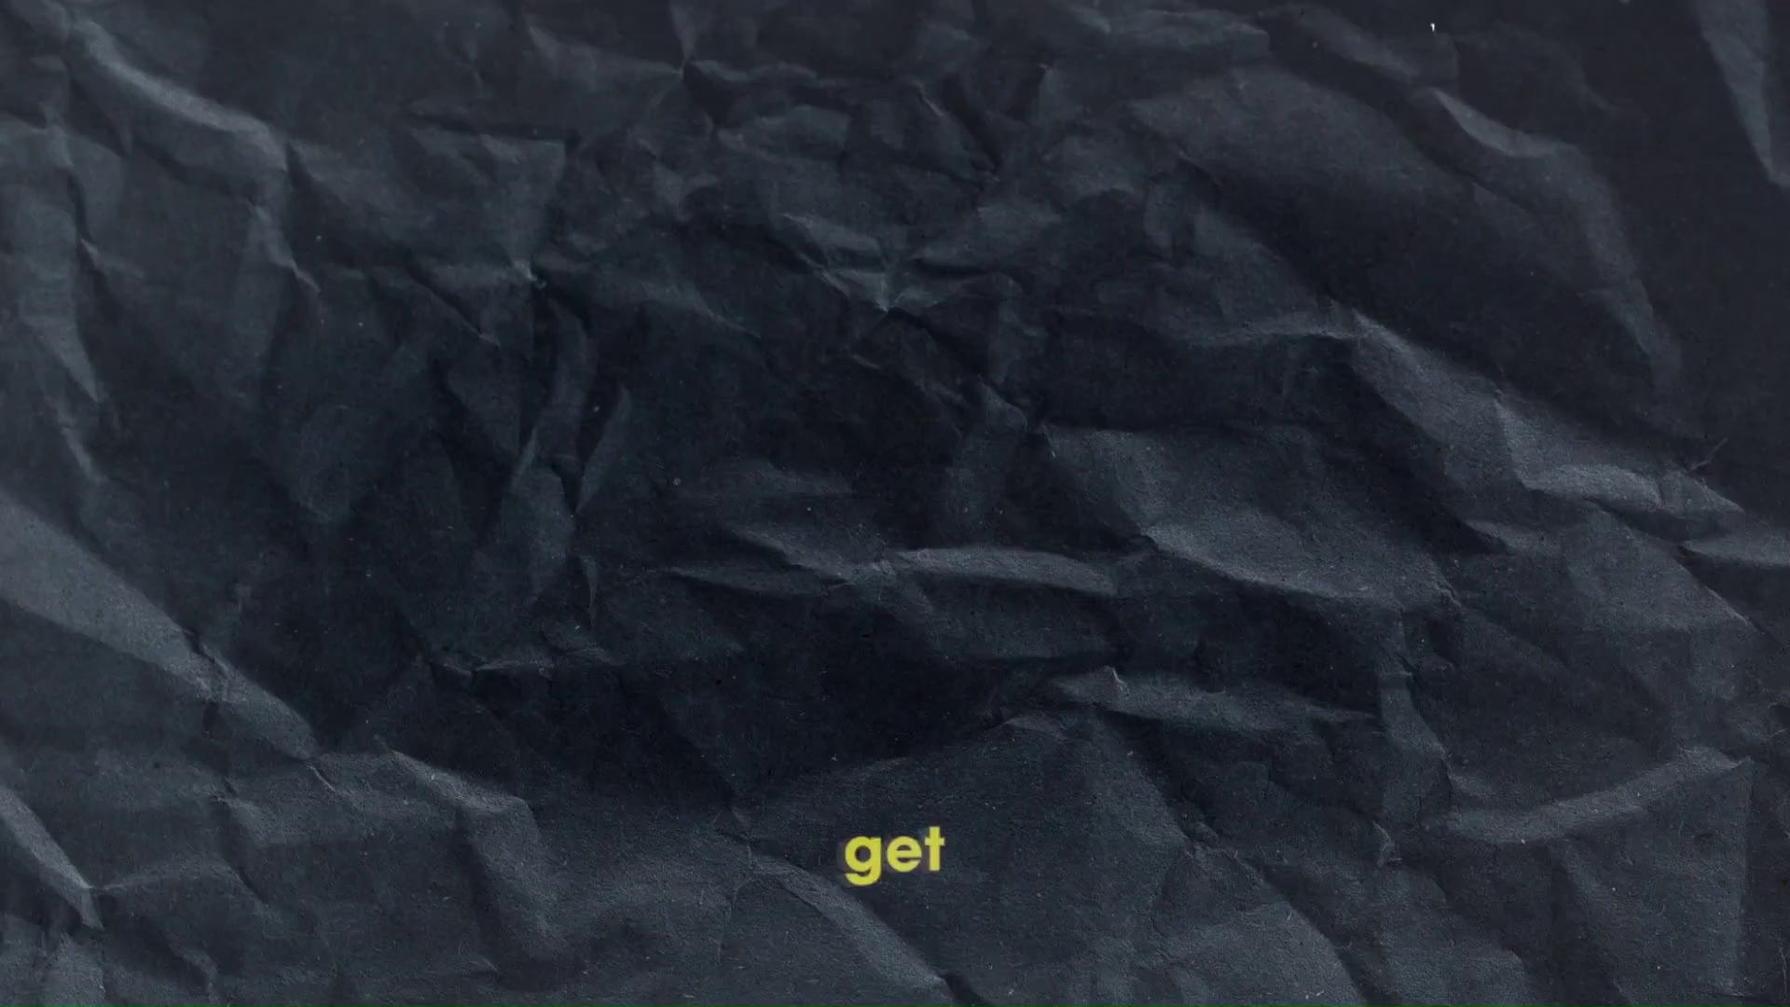
pyautogui.click(918, 891)
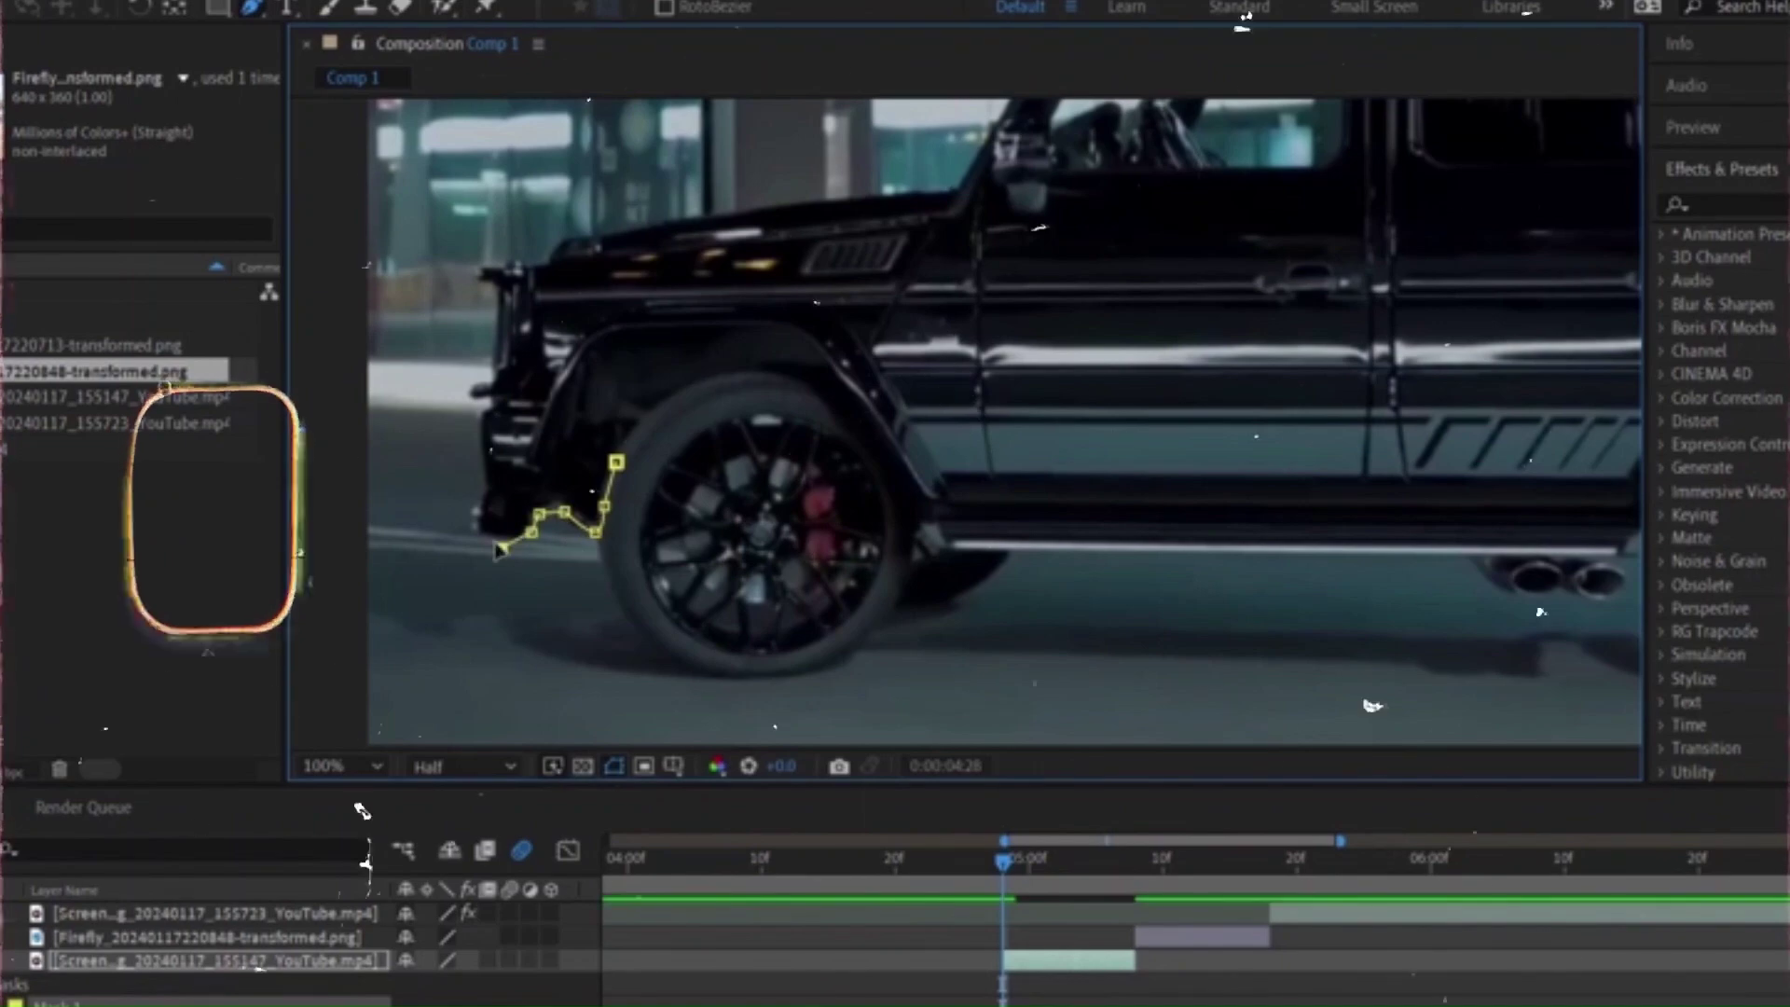
pyautogui.click(752, 207)
pyautogui.click(814, 198)
pyautogui.click(879, 191)
pyautogui.click(951, 184)
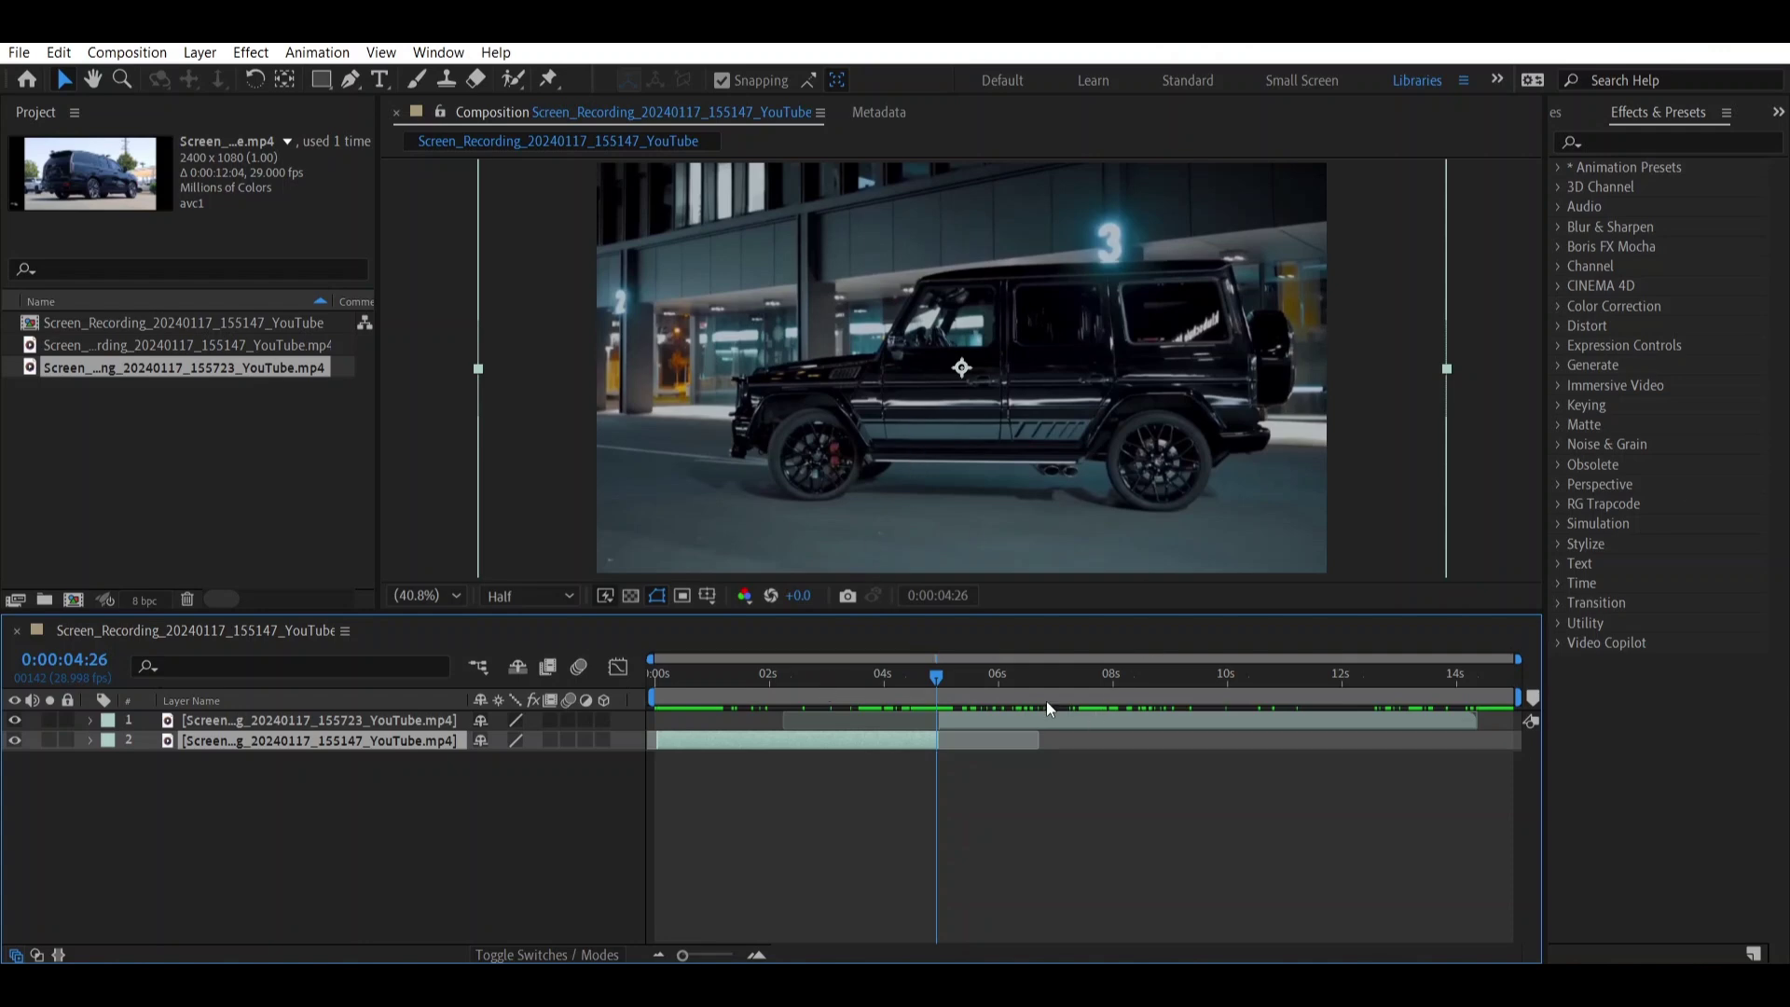
# Save the composition frame at 0:00:04:25, showing the first car, as an image output named fram1.
pyautogui.click(971, 683)
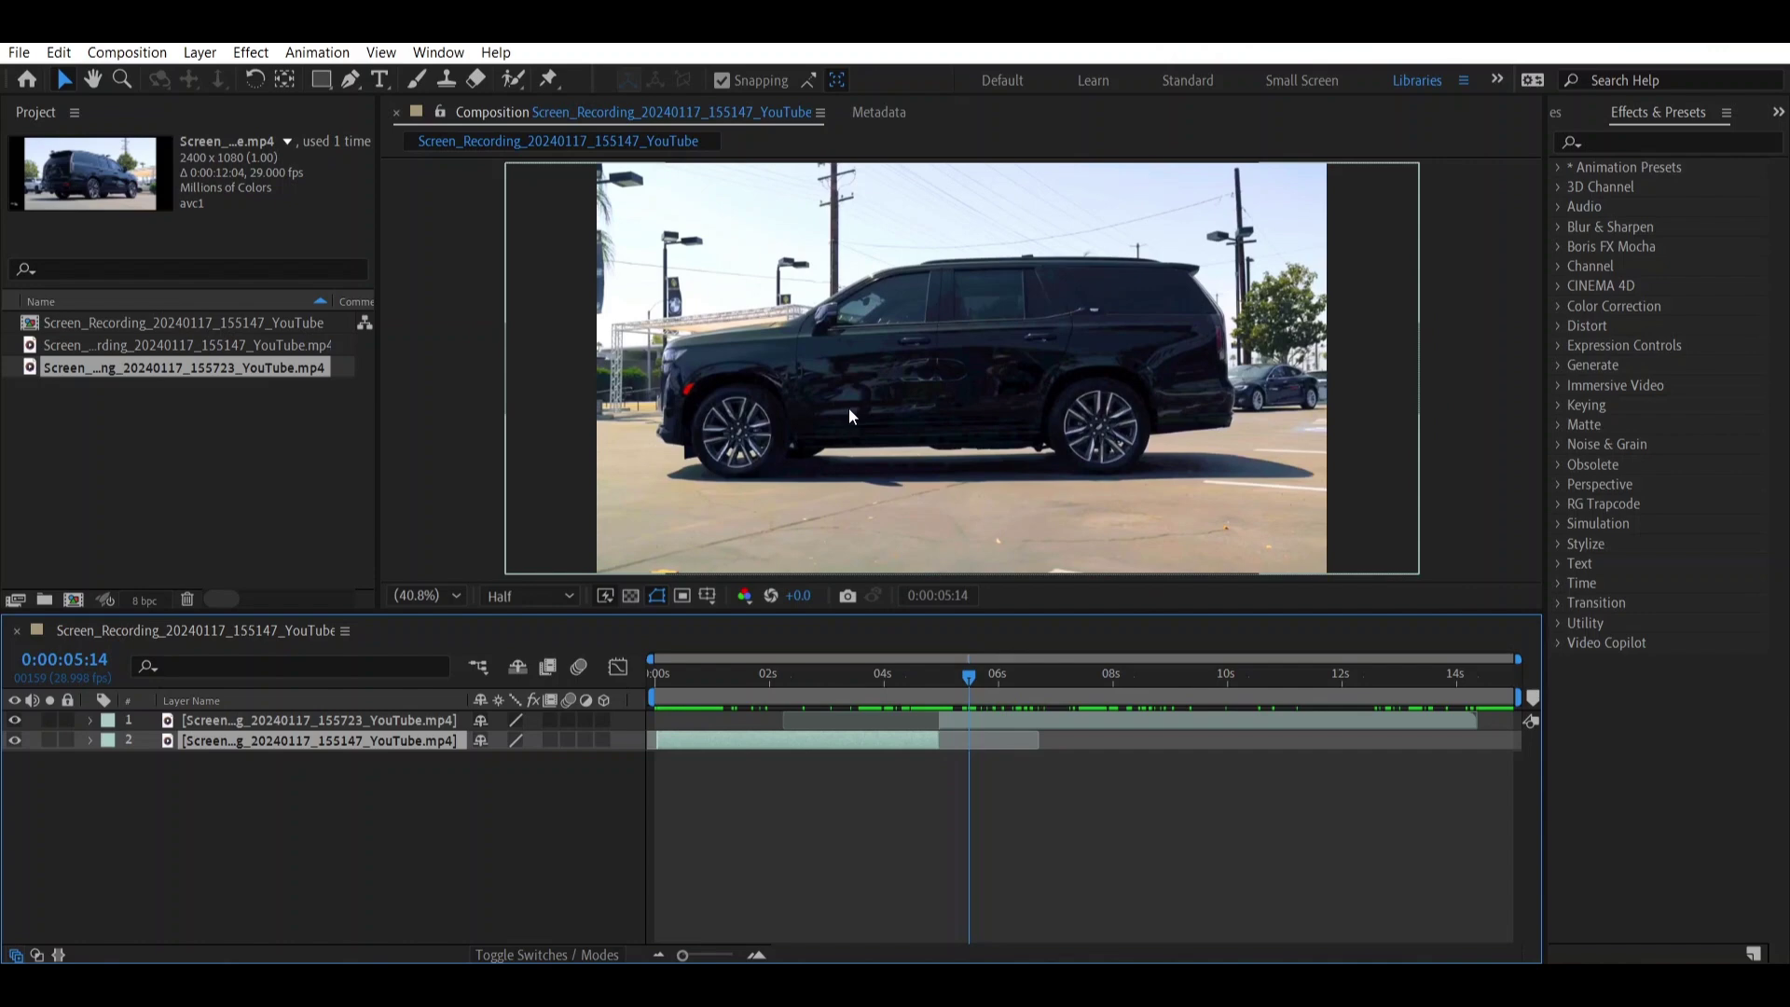
pyautogui.moveTo(962, 677); pyautogui.dragTo(937, 681)
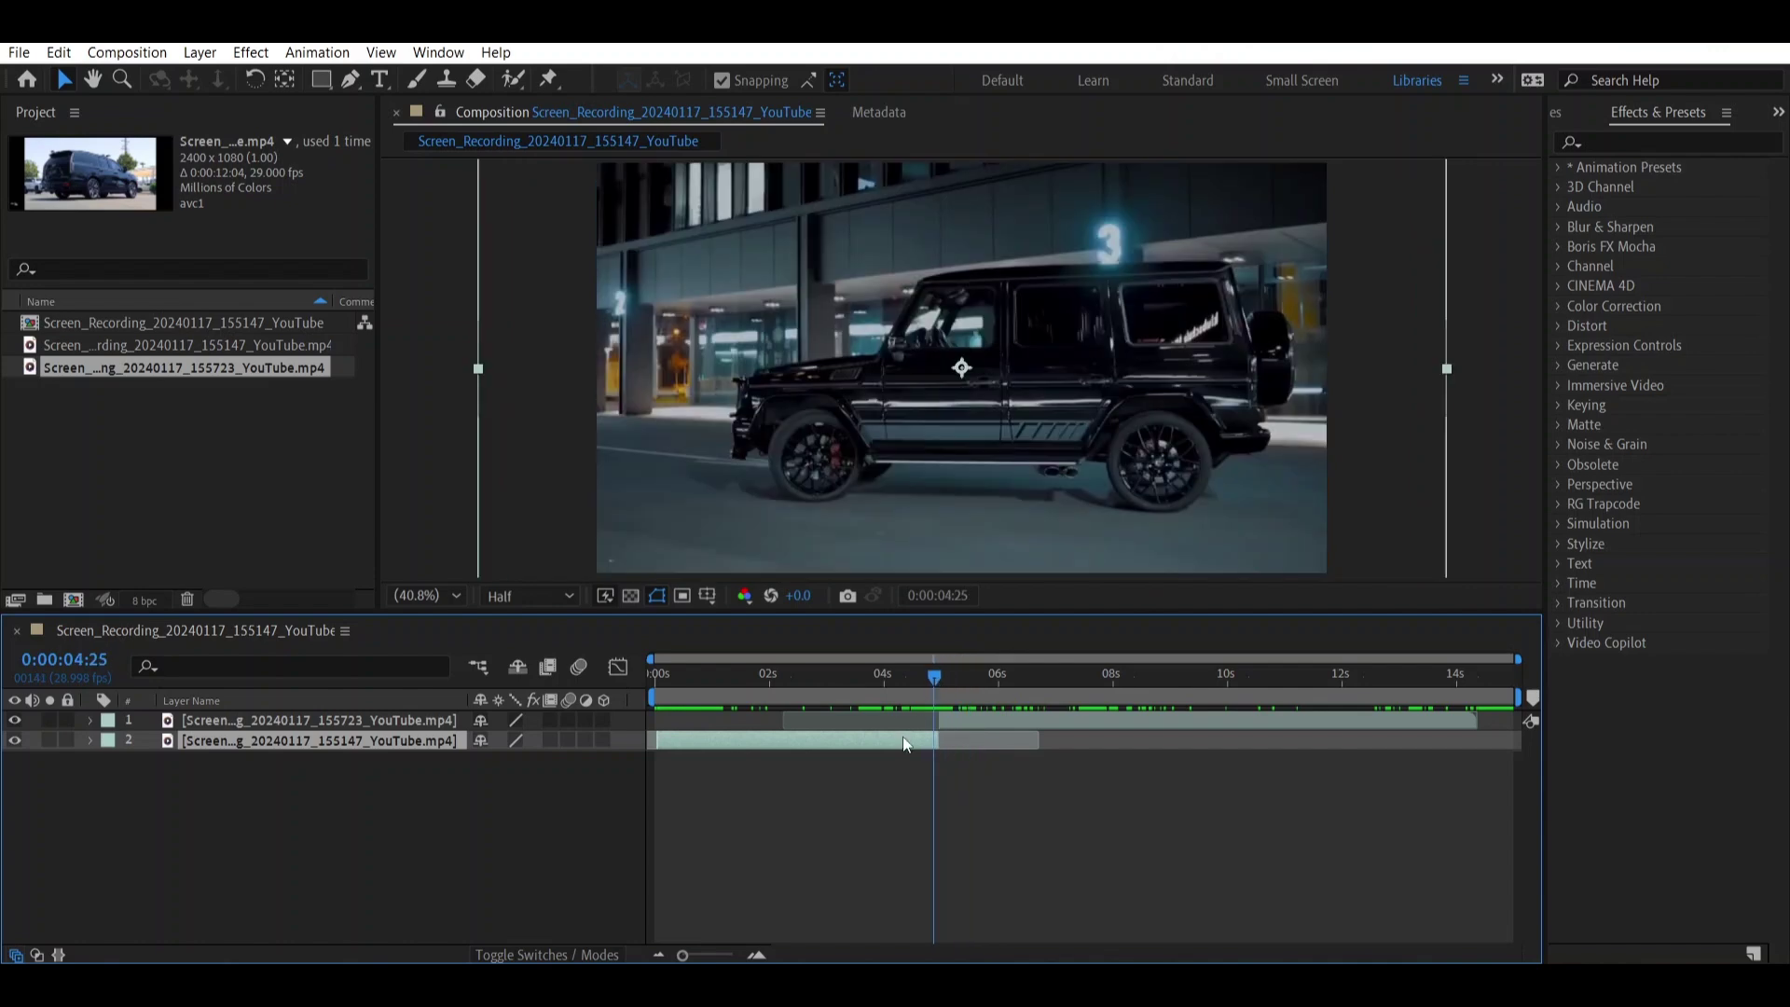
pyautogui.click(127, 52)
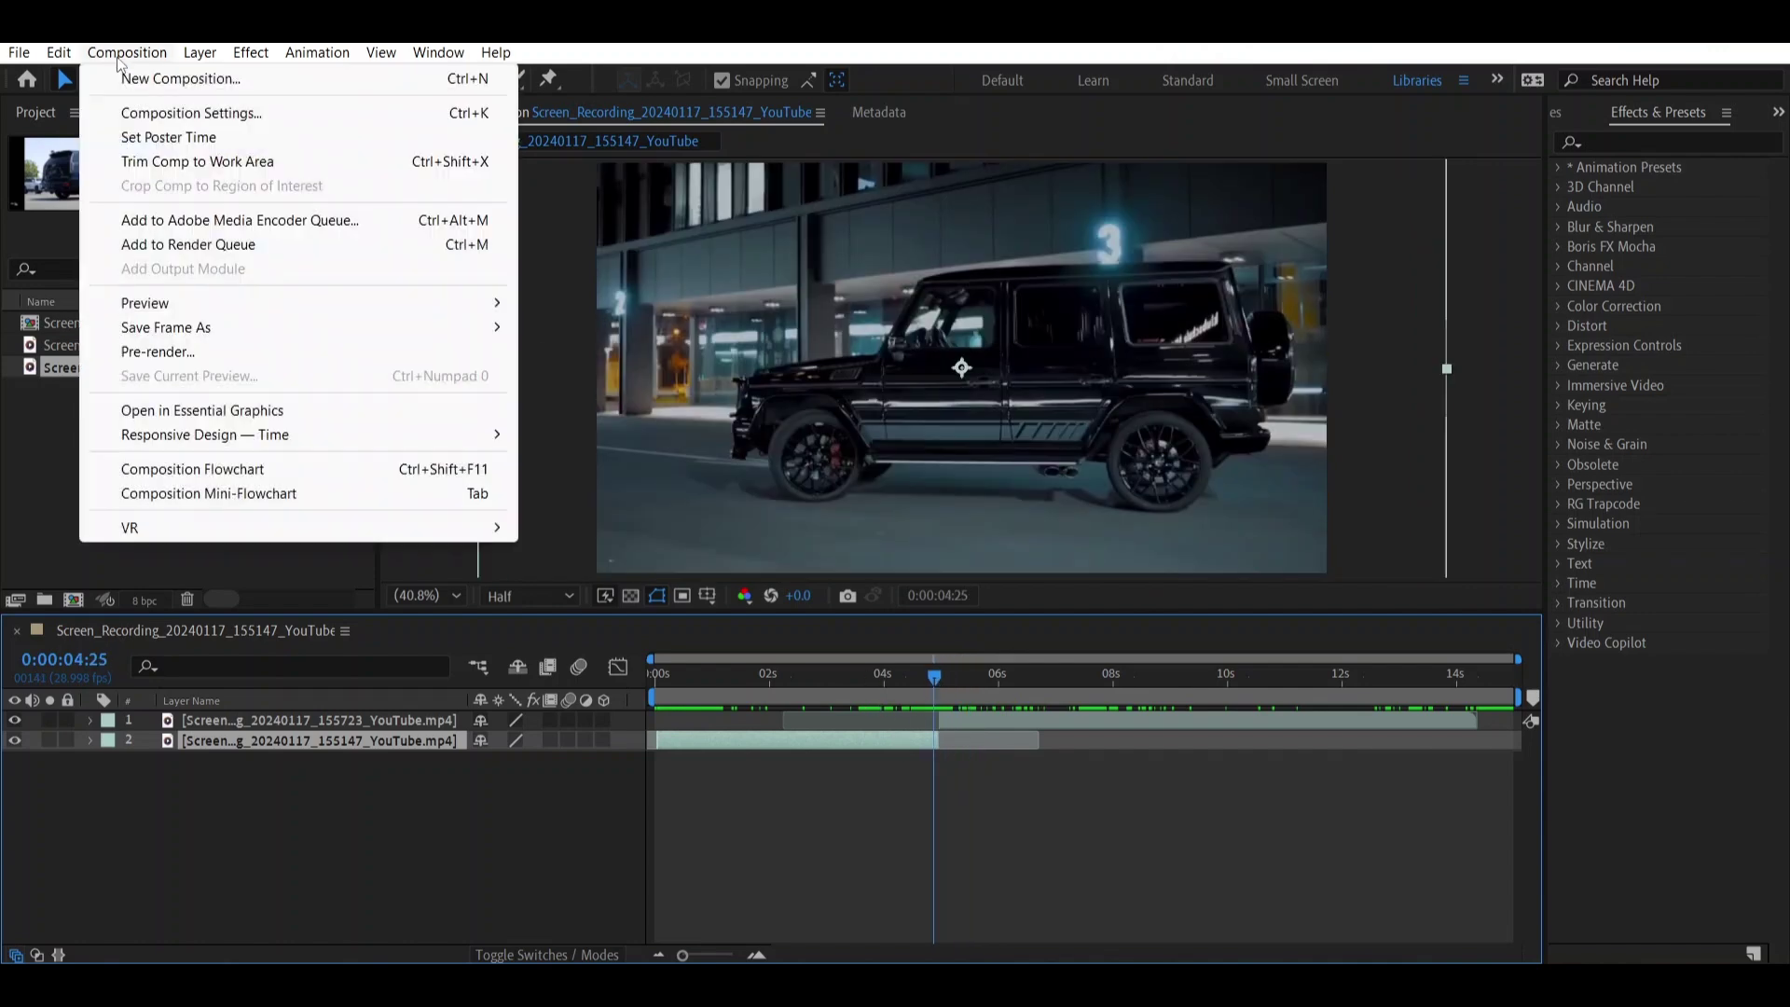
pyautogui.moveTo(297, 334)
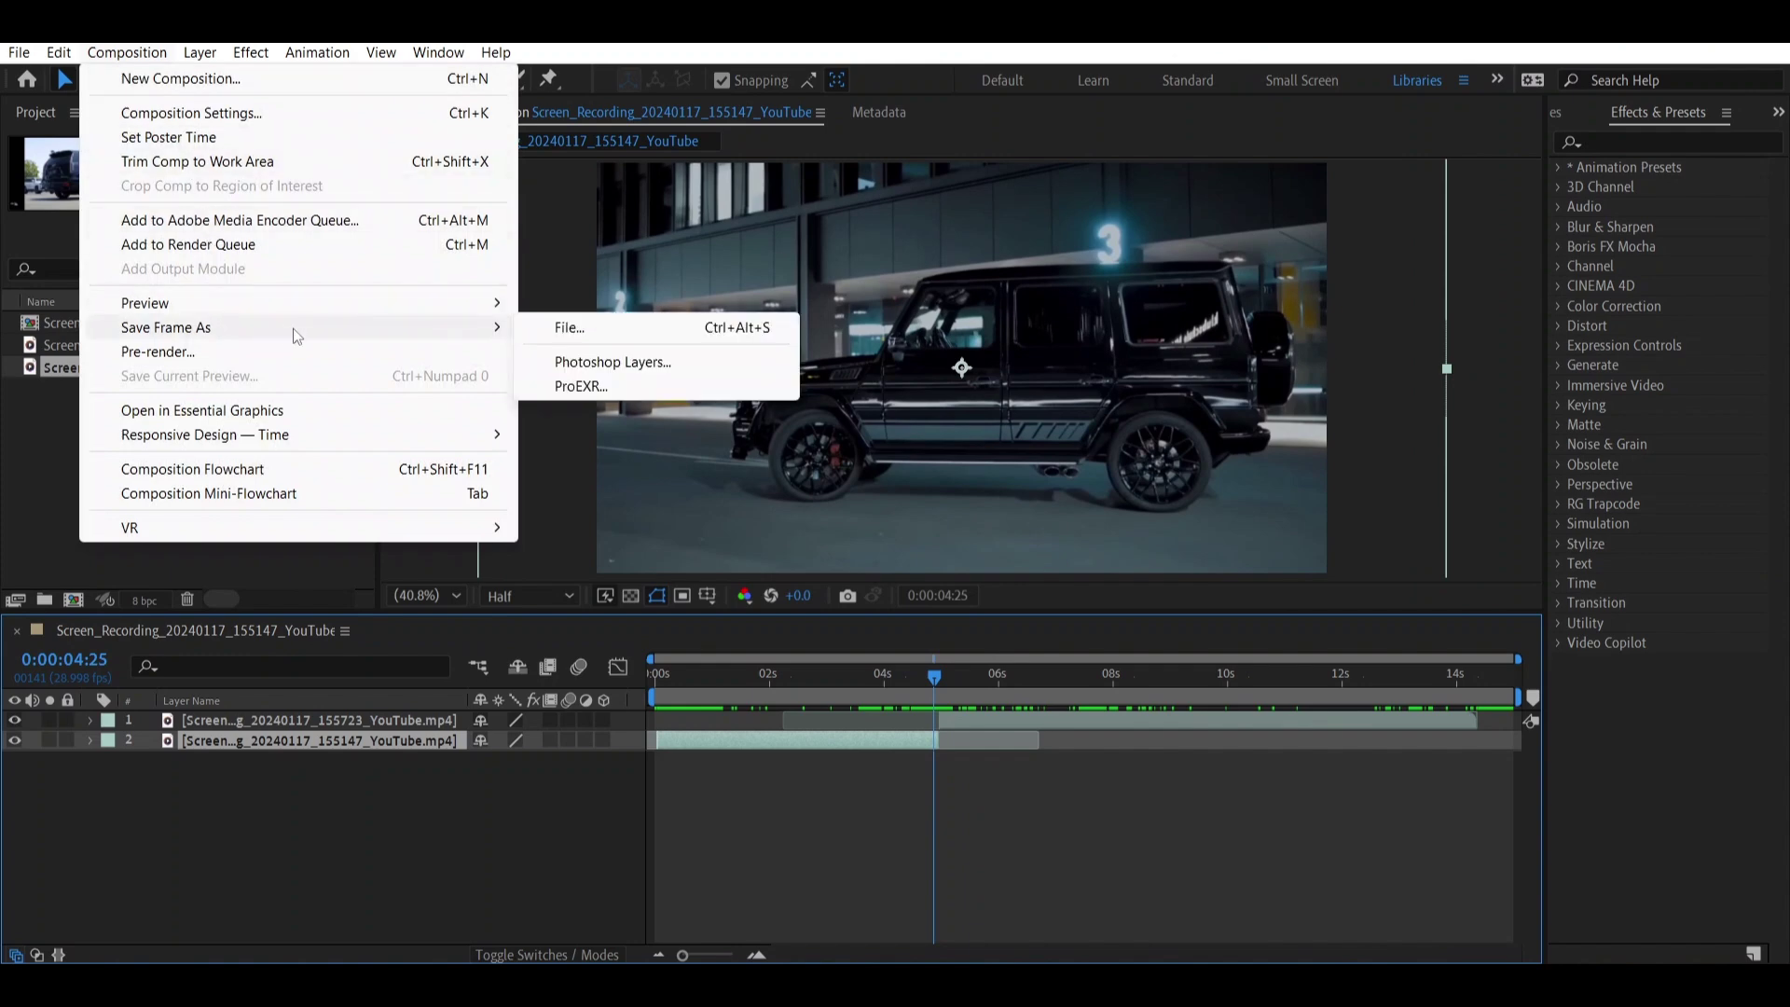
pyautogui.click(525, 327)
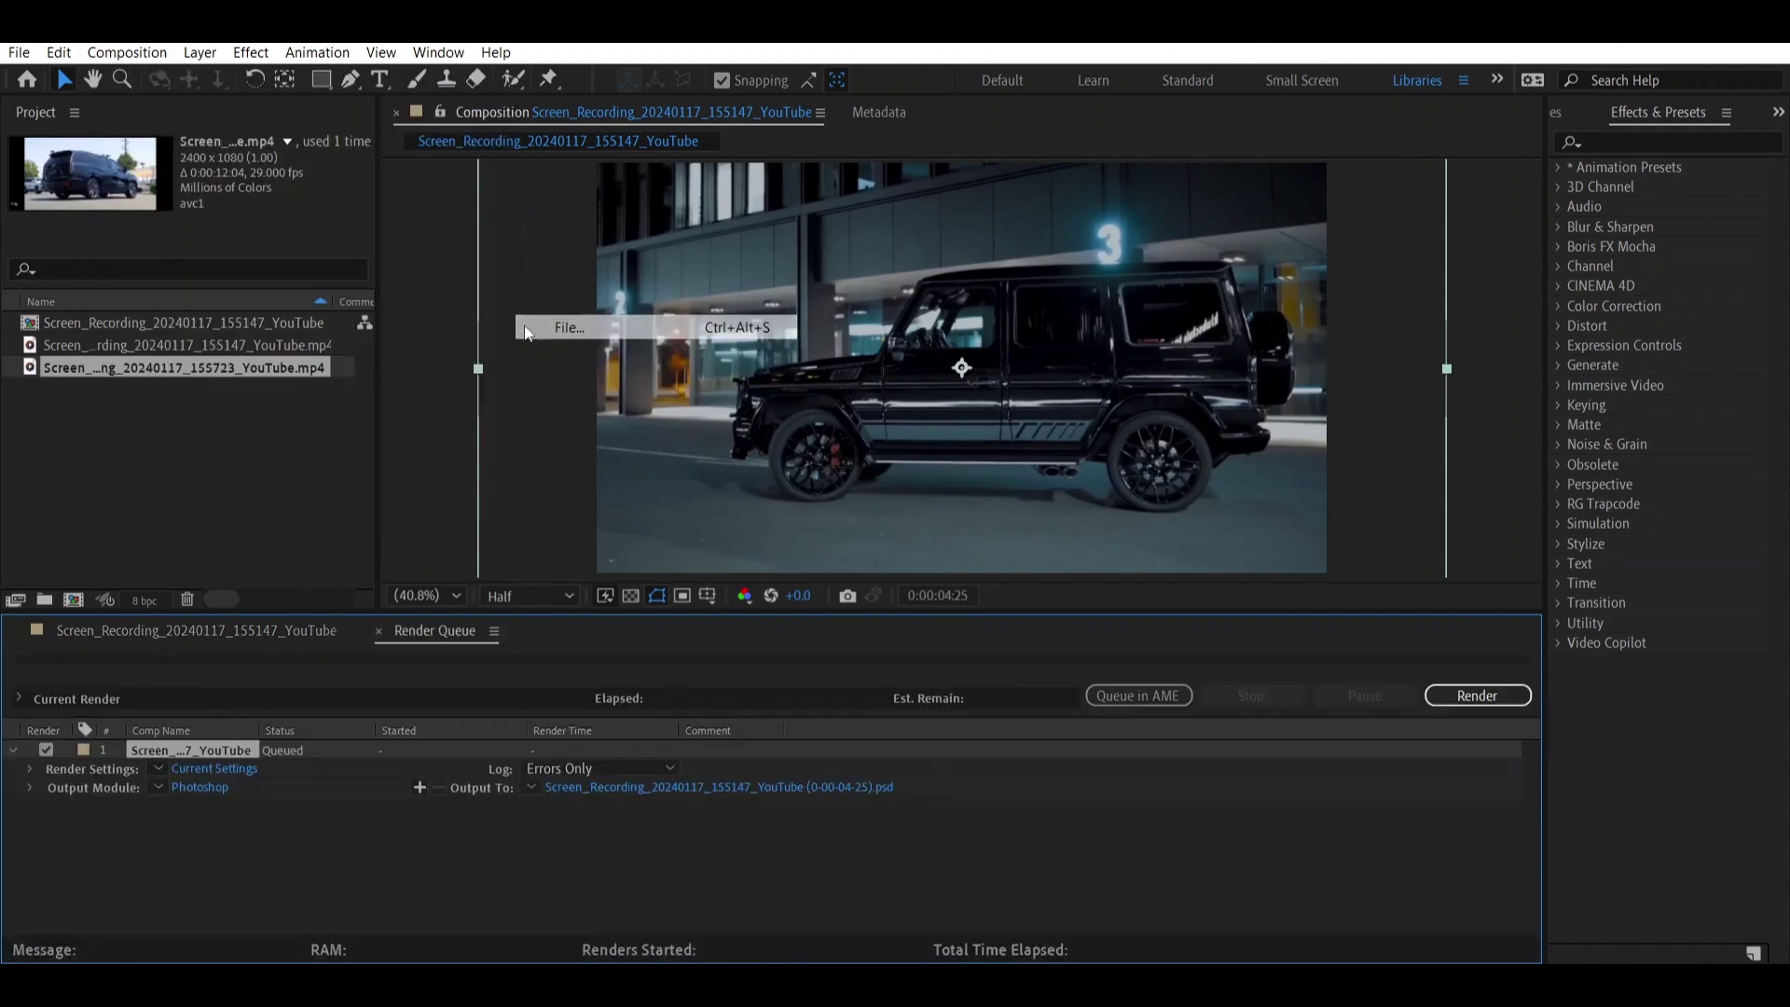
pyautogui.click(583, 781)
pyautogui.write('fram1')
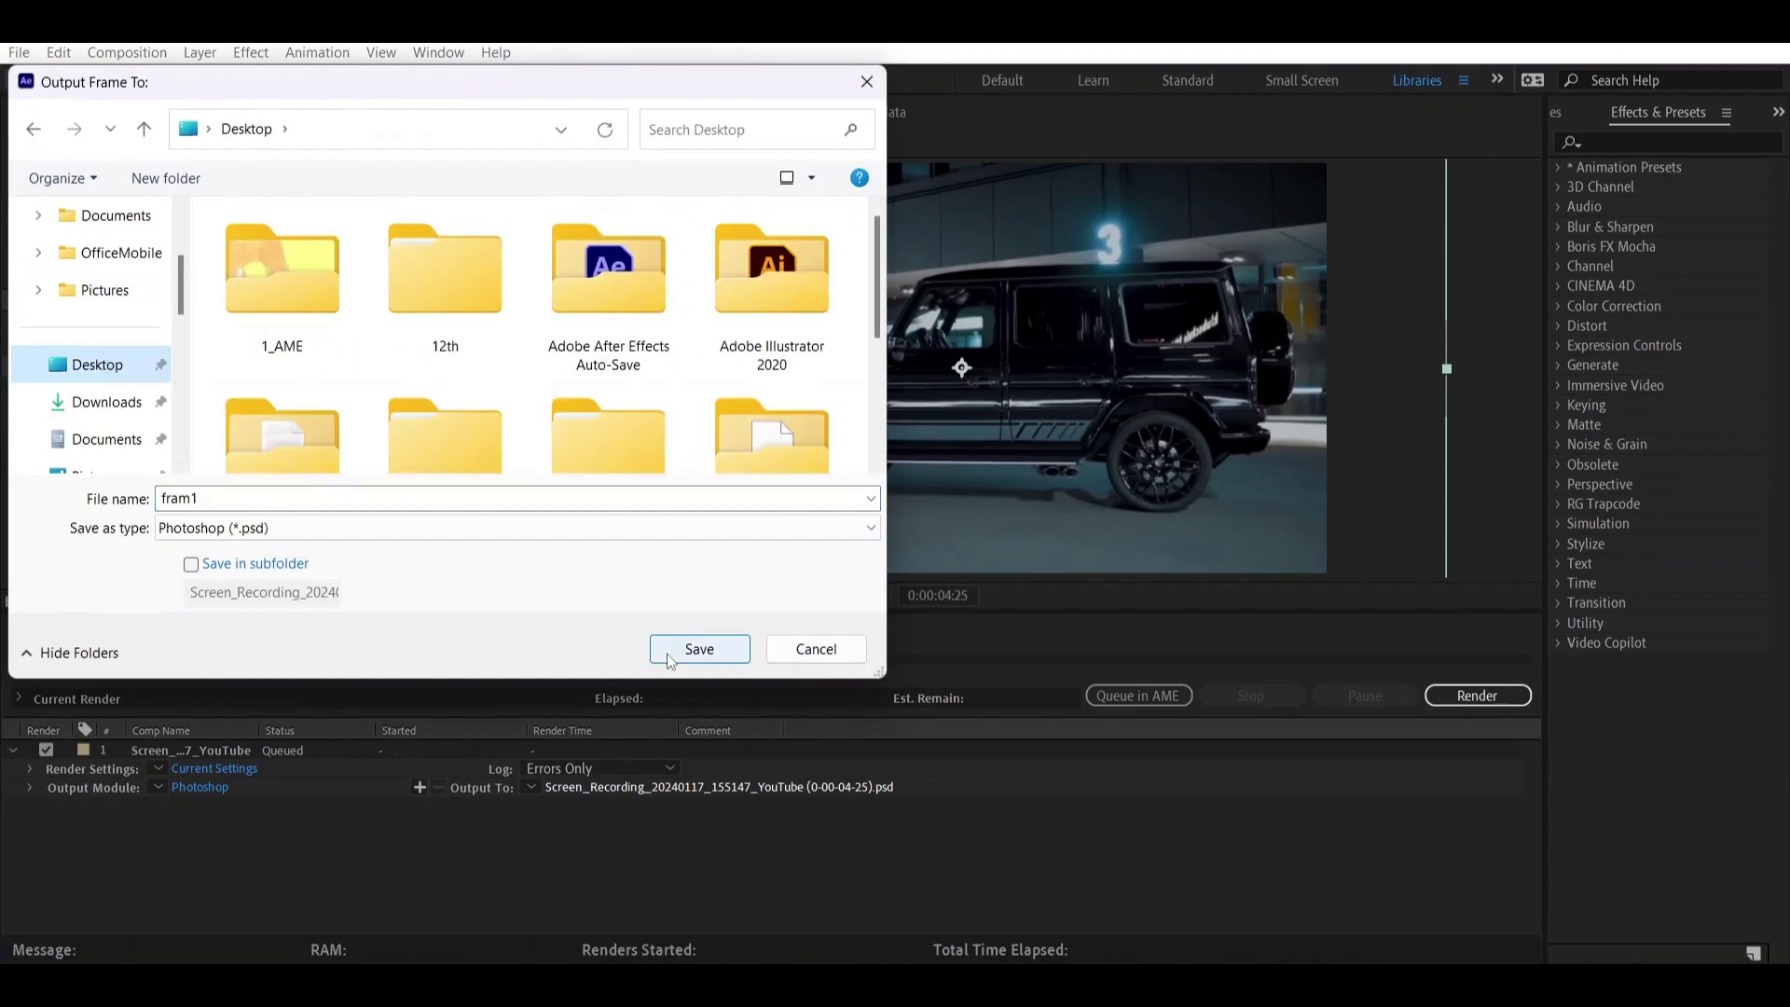
pyautogui.click(699, 649)
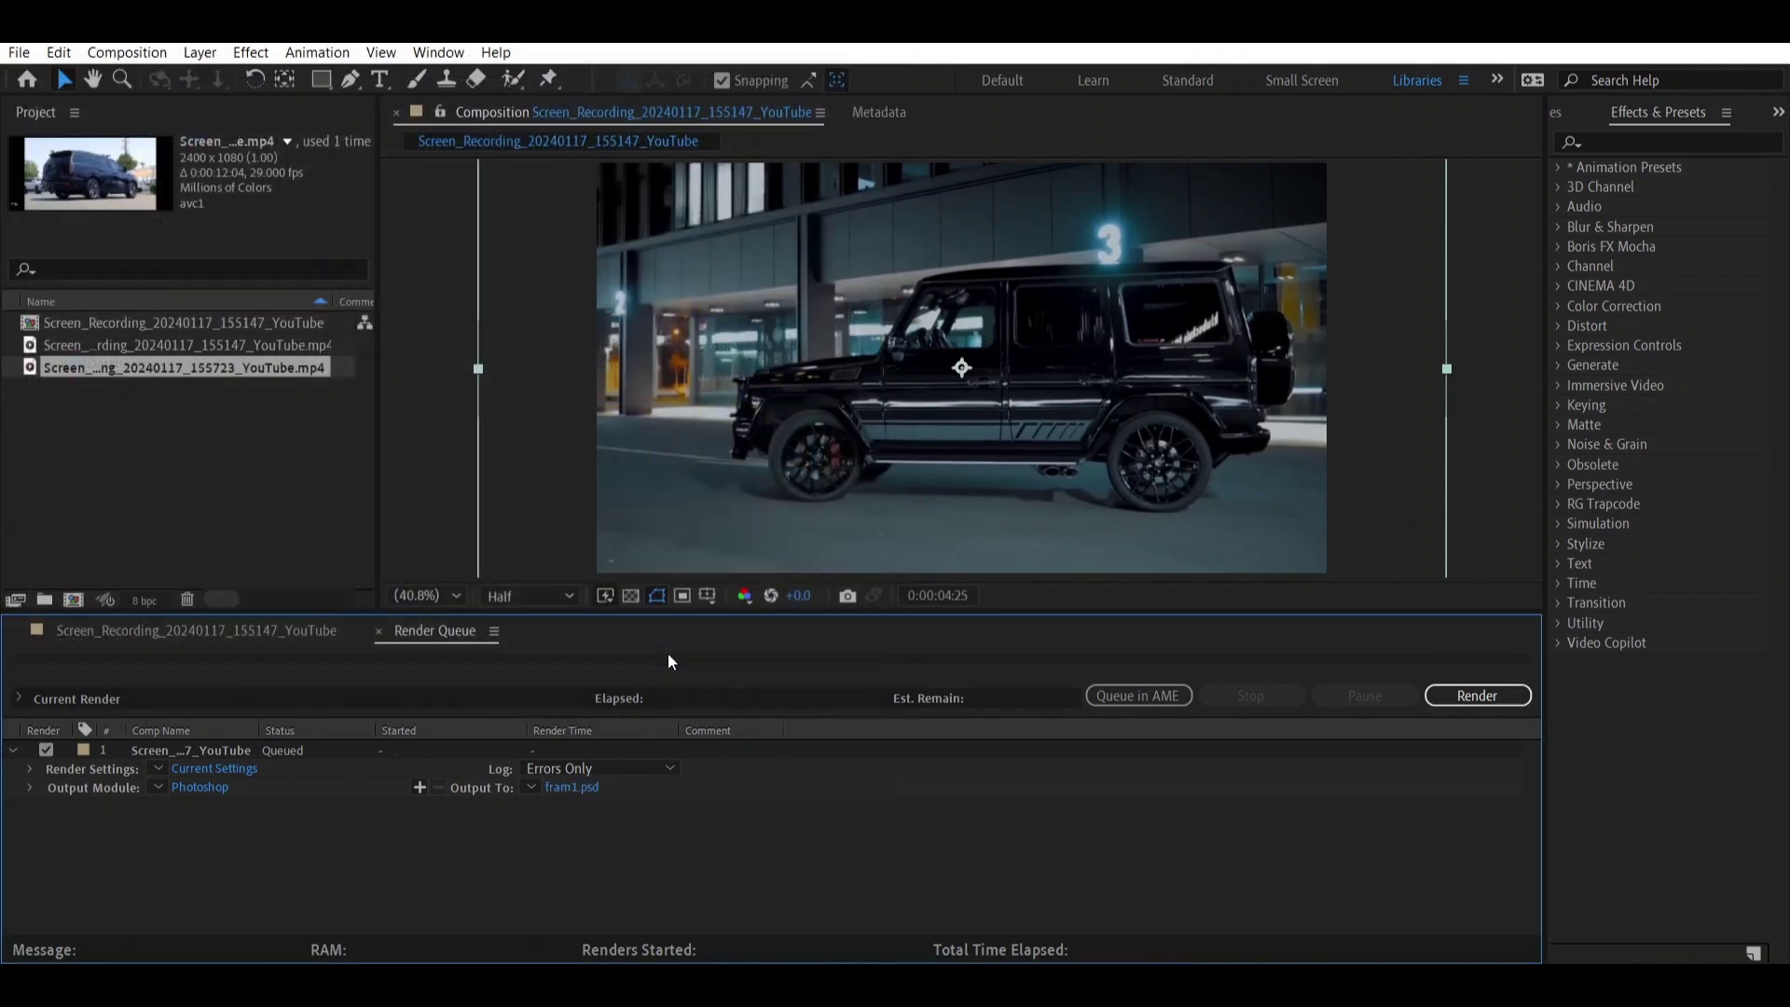
# Set the queued frame's output format to PNG Sequence and render it.
pyautogui.click(198, 792)
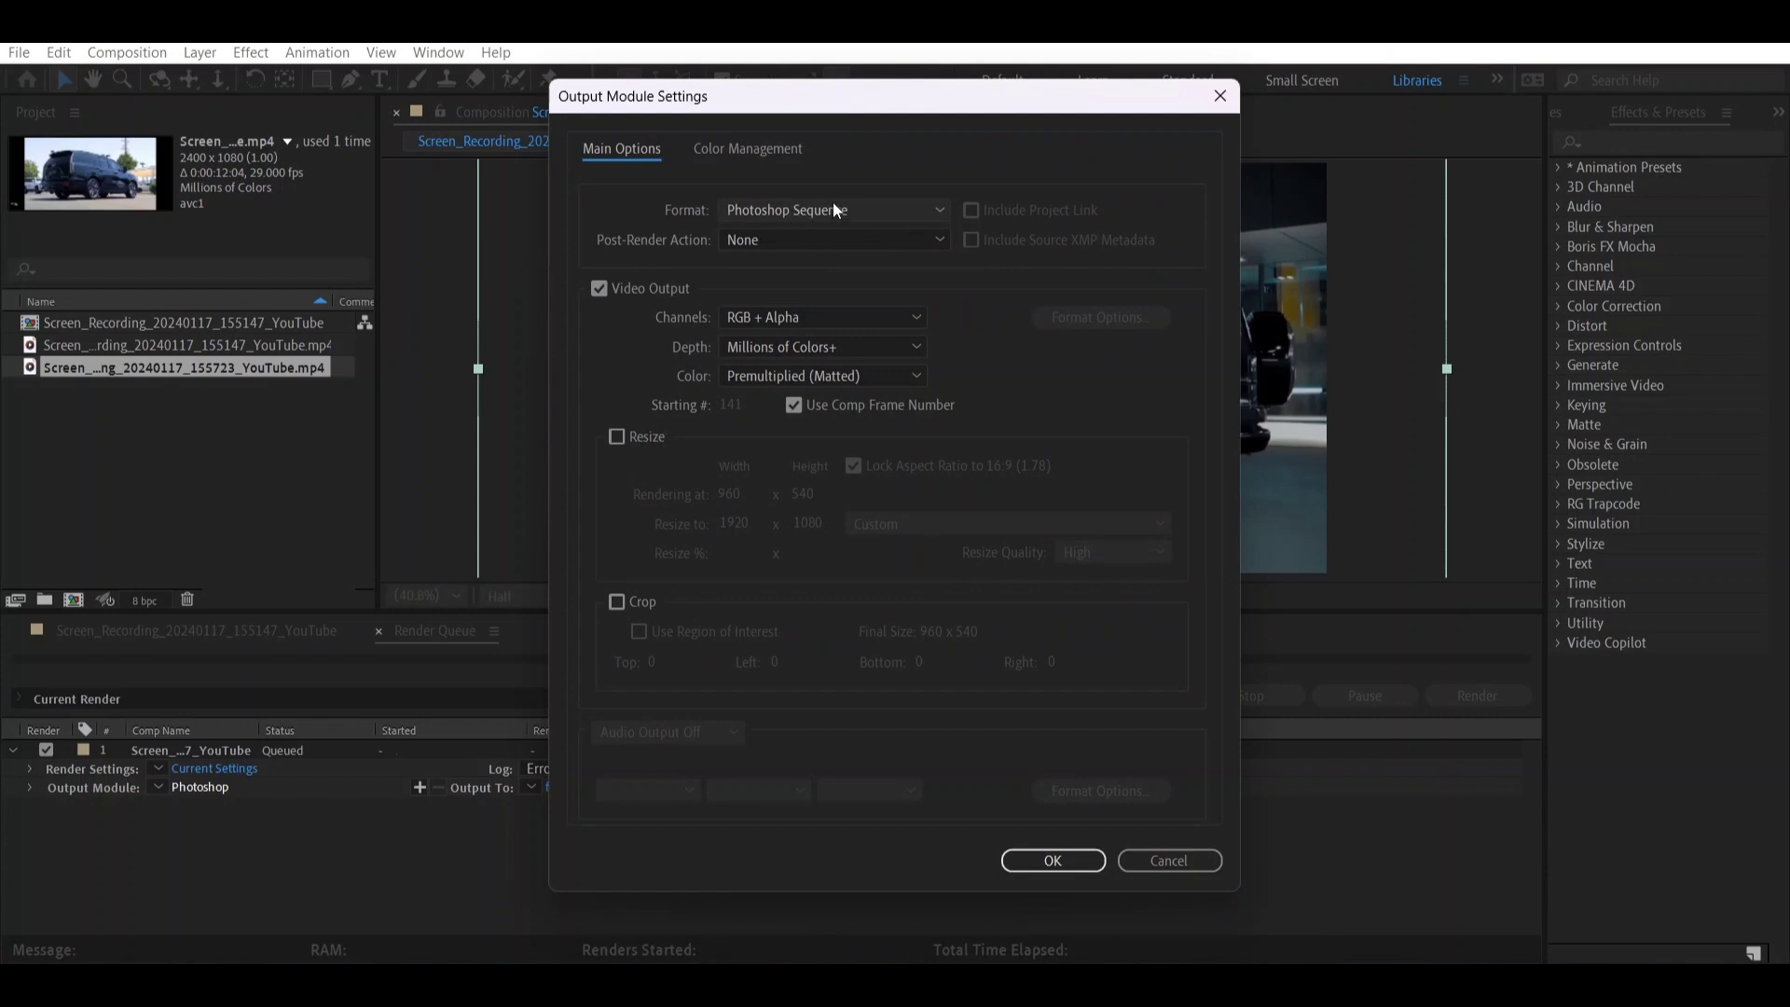
pyautogui.click(935, 213)
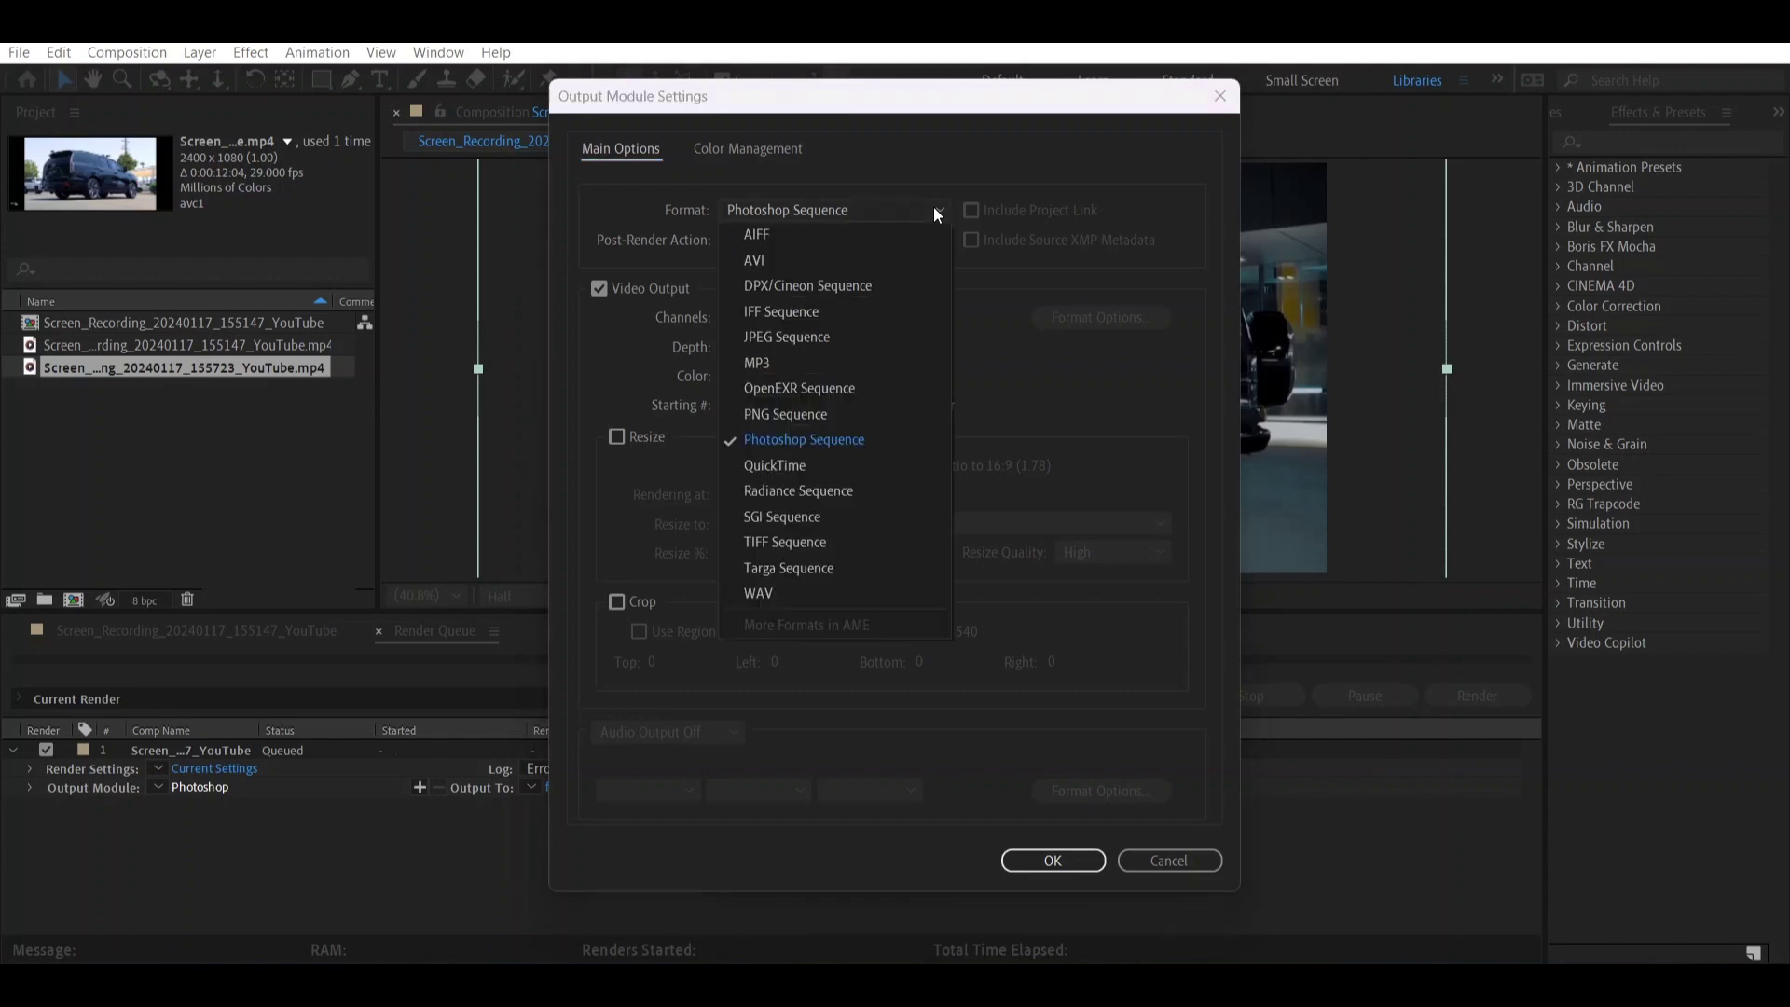
pyautogui.click(850, 414)
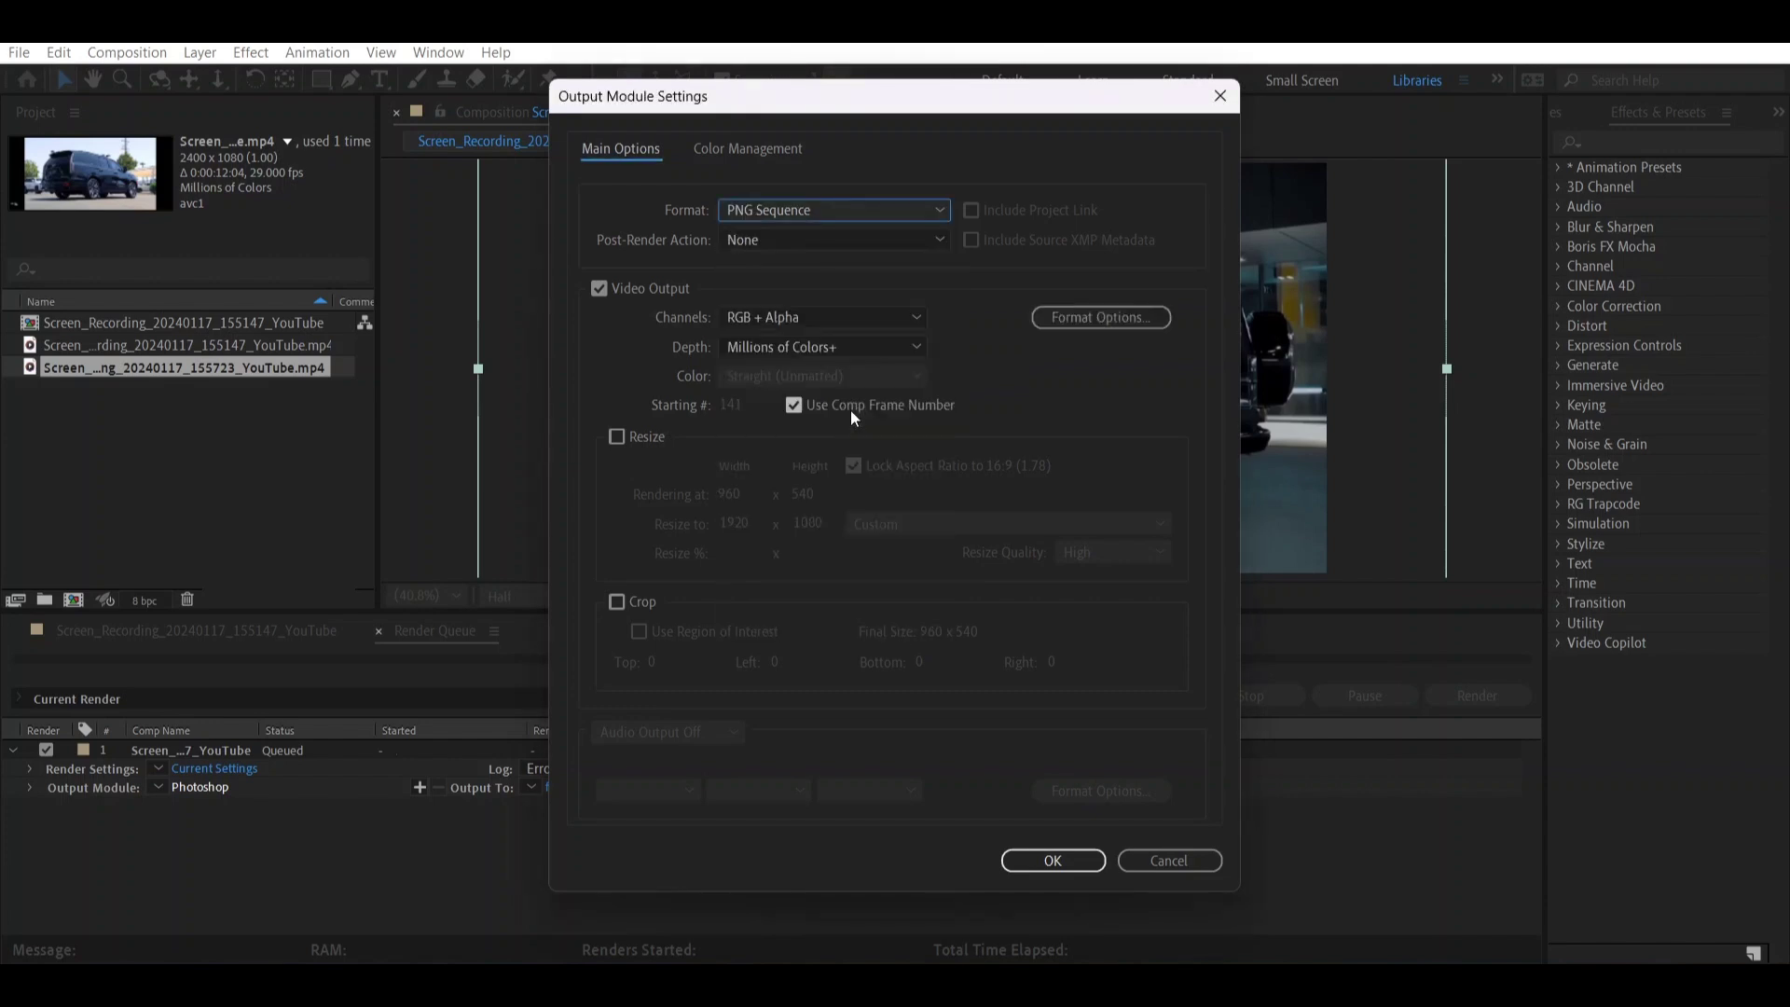
pyautogui.click(1072, 862)
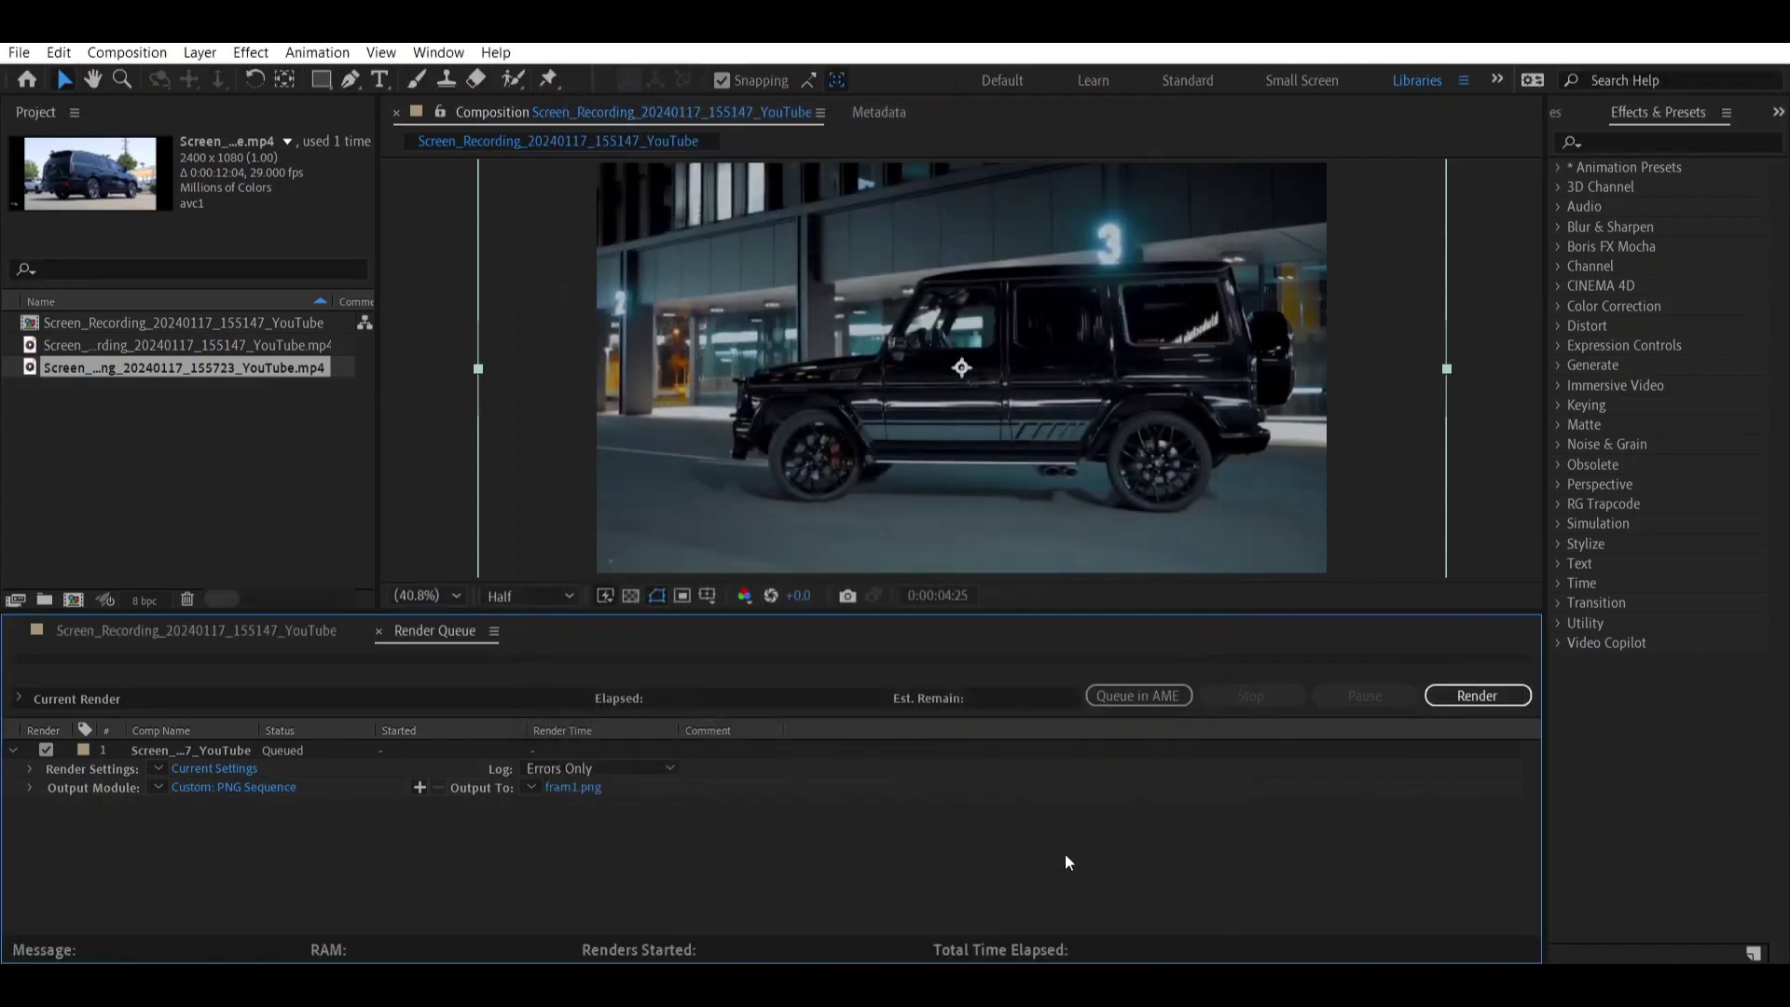
pyautogui.click(1506, 696)
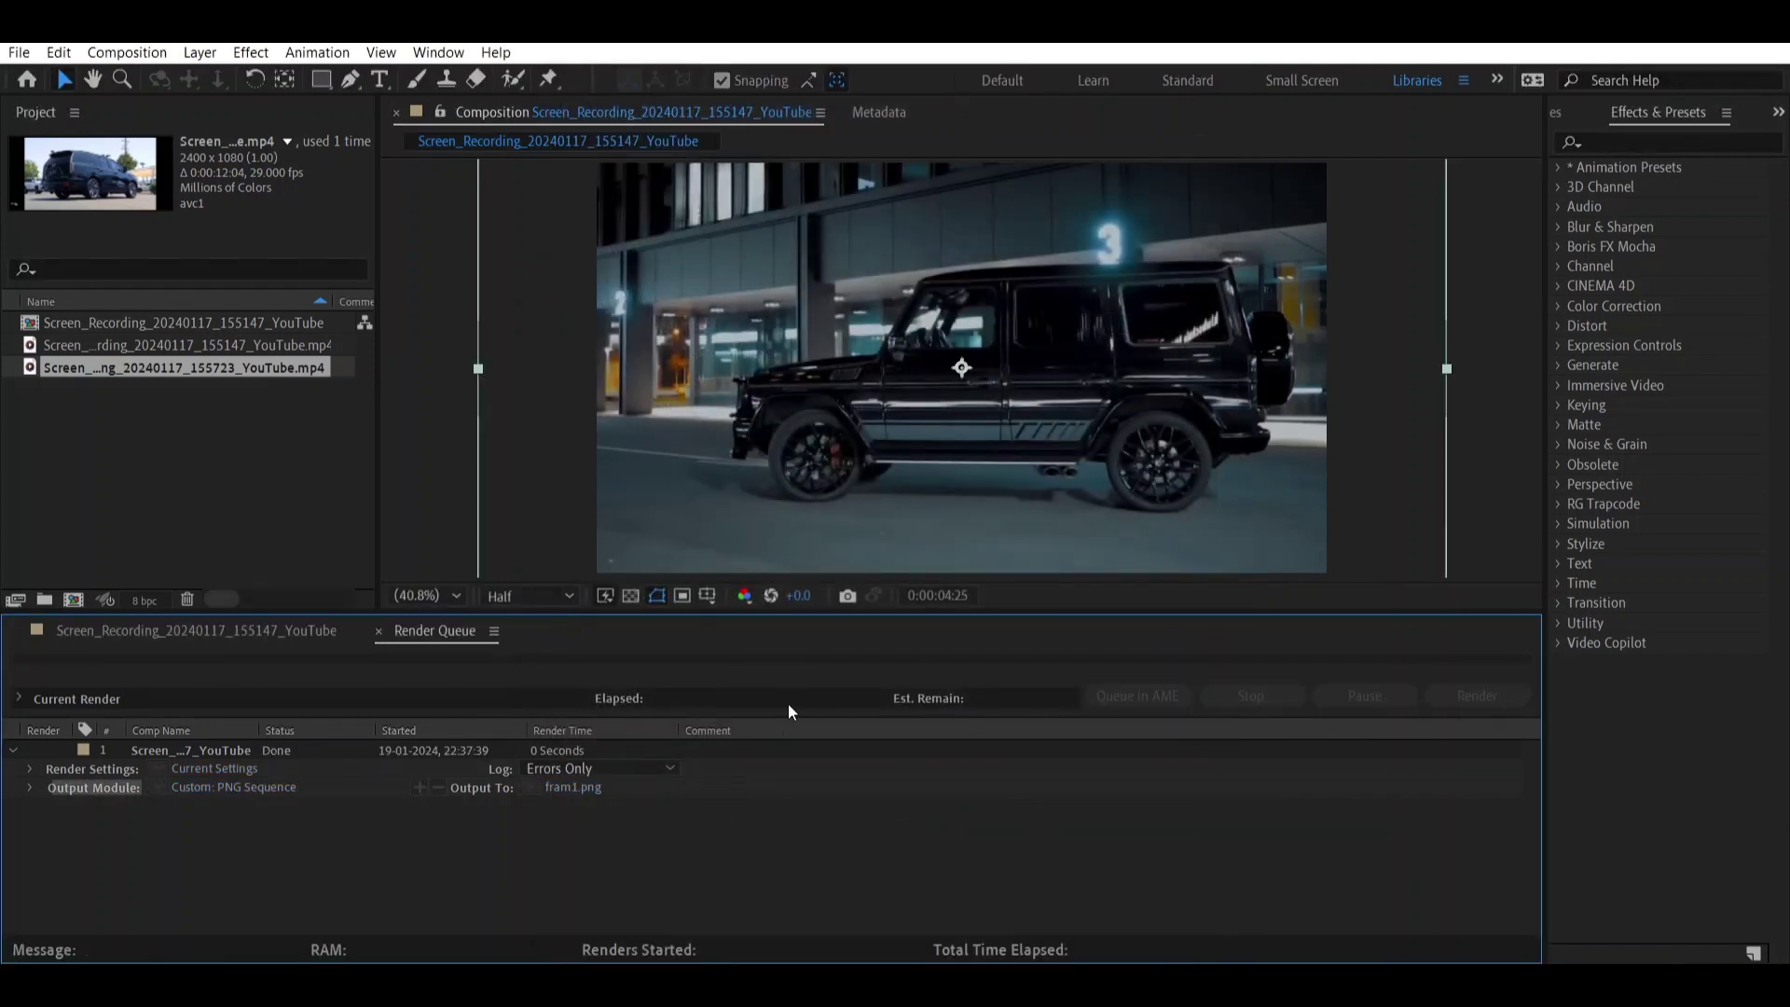
# Return to the composition's timeline and save the second car clip's frame at 0:00:05:01 as an image file.
pyautogui.click(201, 630)
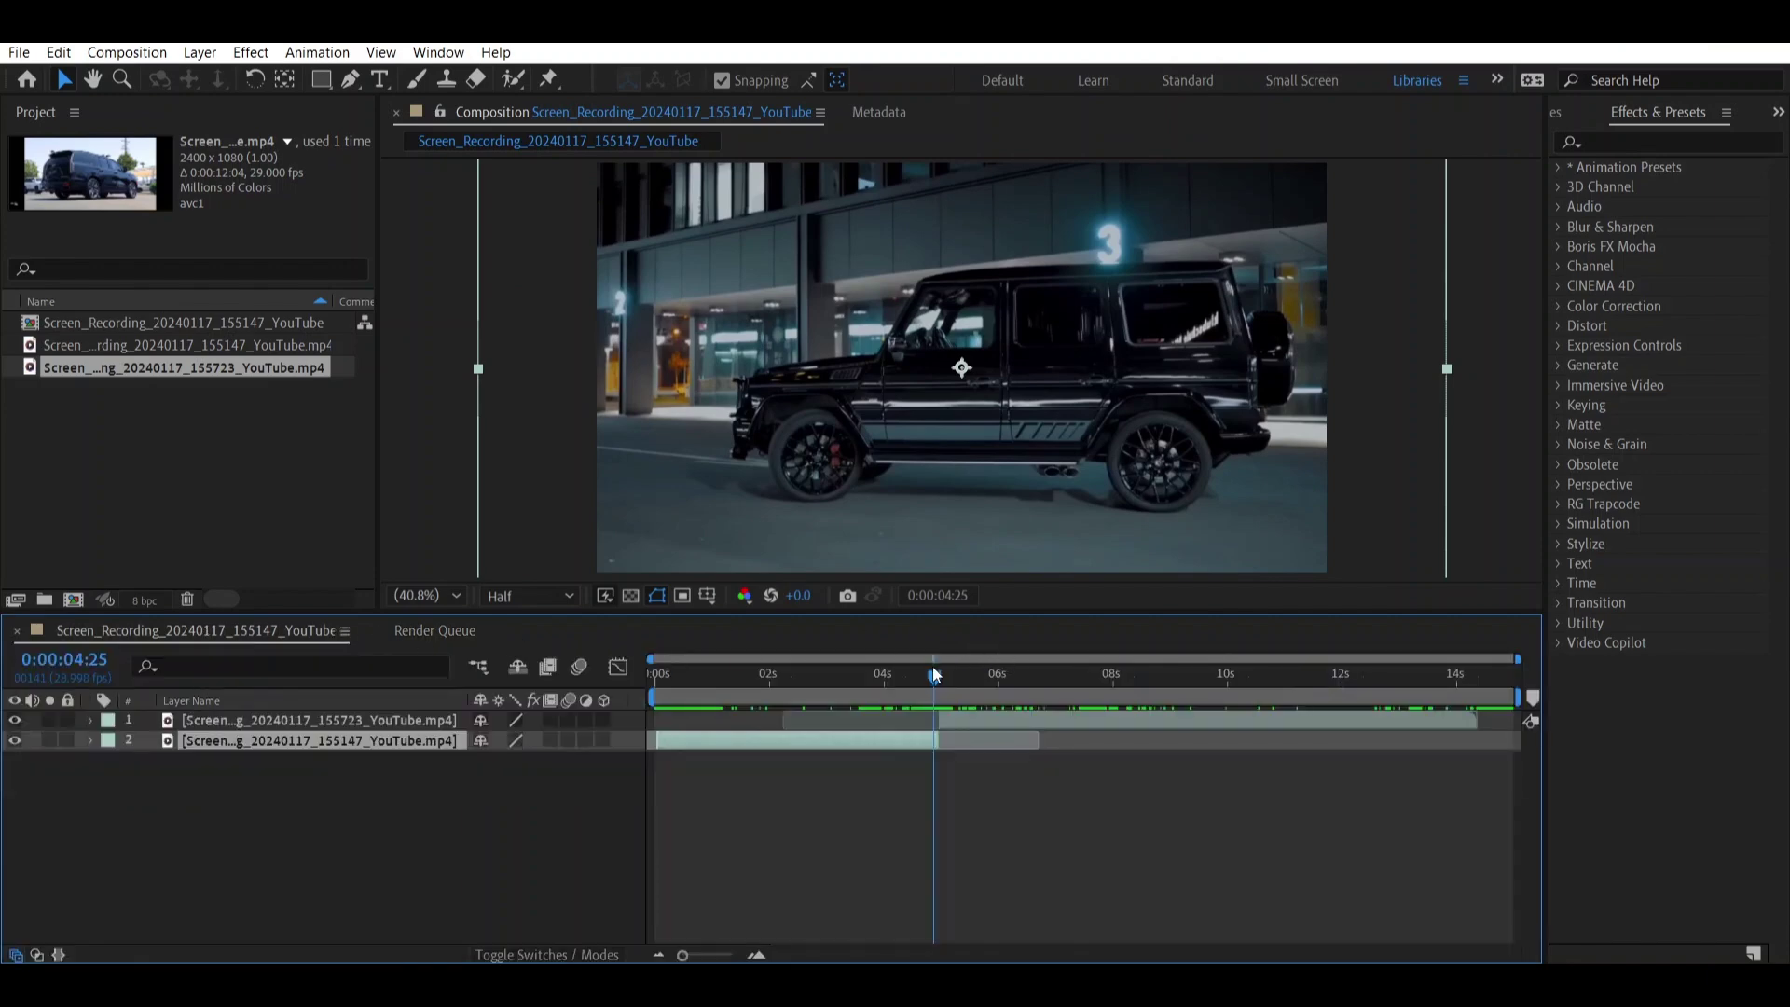
pyautogui.moveTo(933, 672); pyautogui.dragTo(942, 677)
pyautogui.click(966, 716)
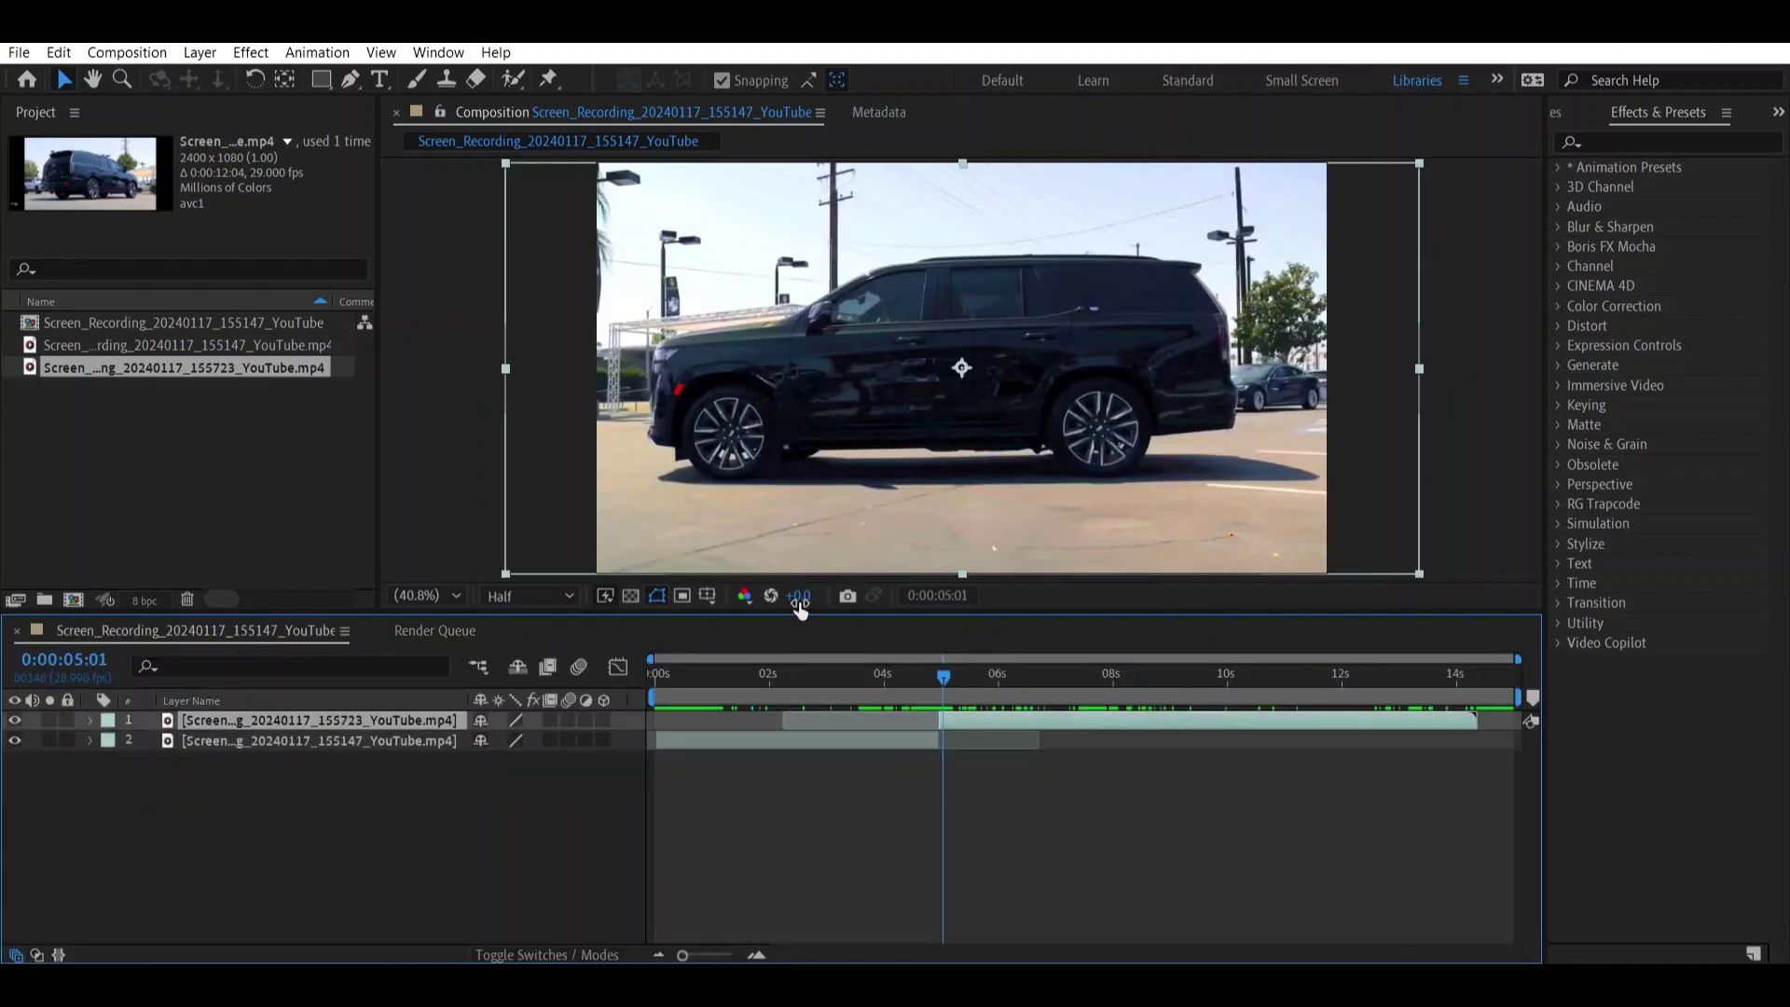
pyautogui.click(127, 52)
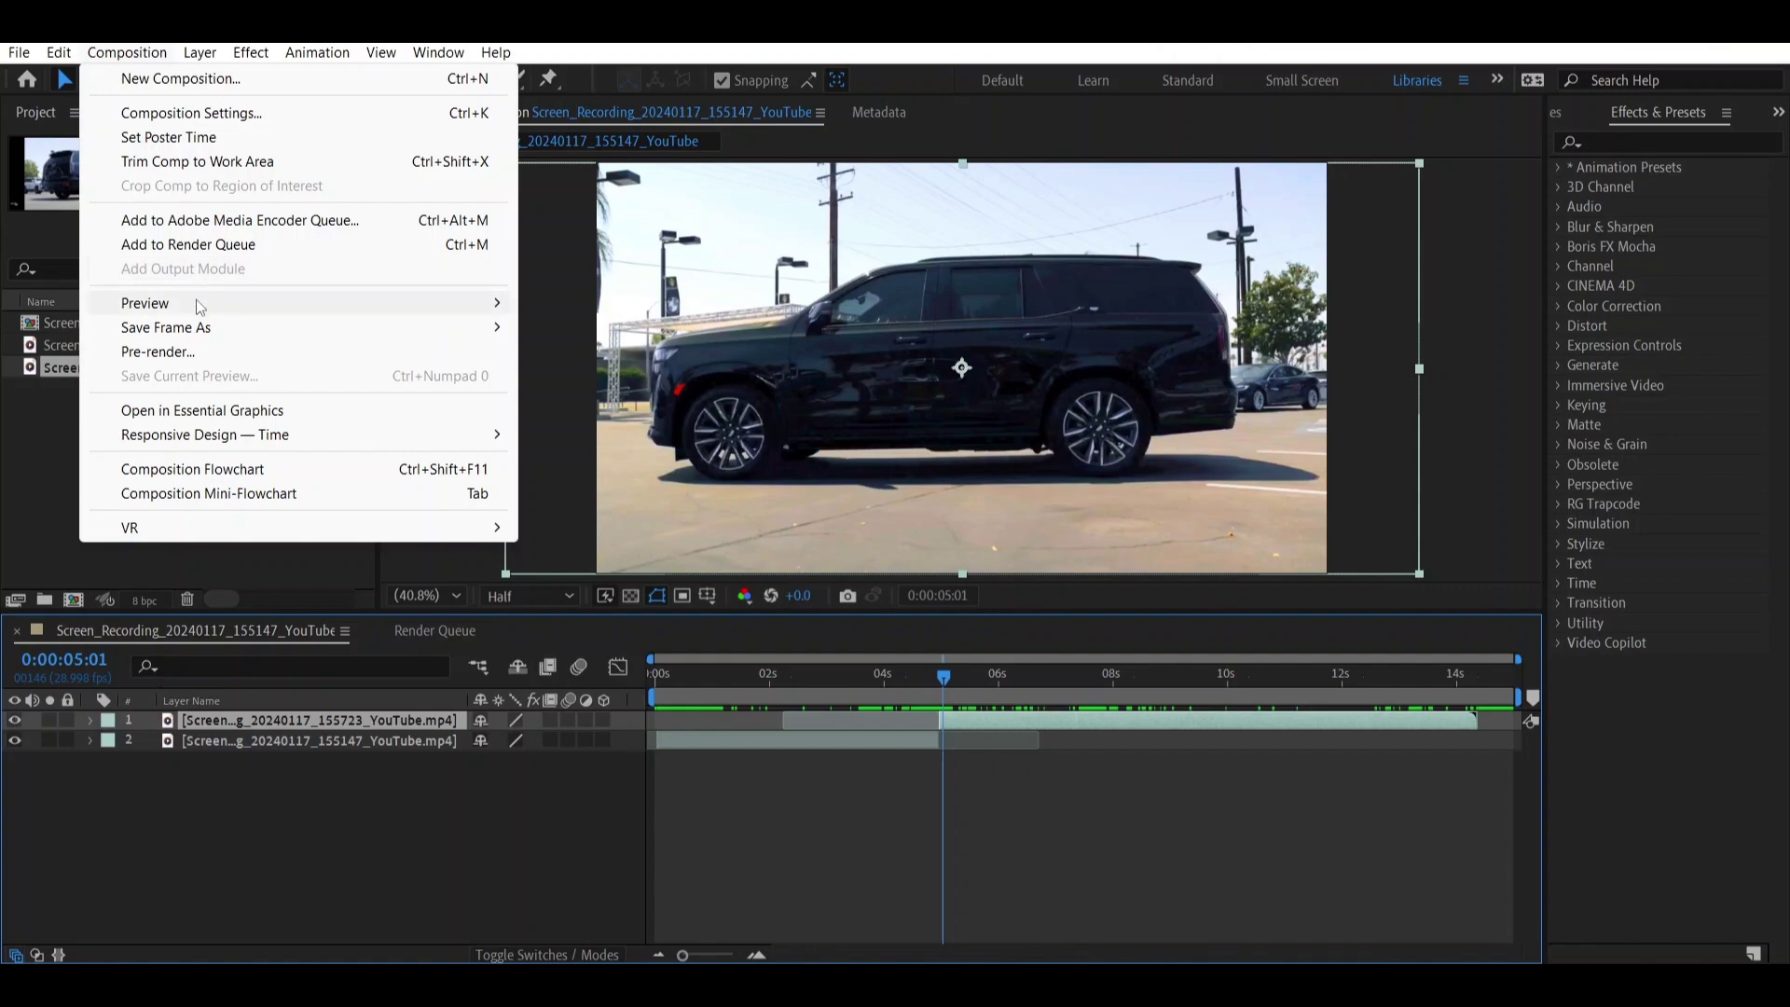
pyautogui.moveTo(205, 328)
pyautogui.click(623, 331)
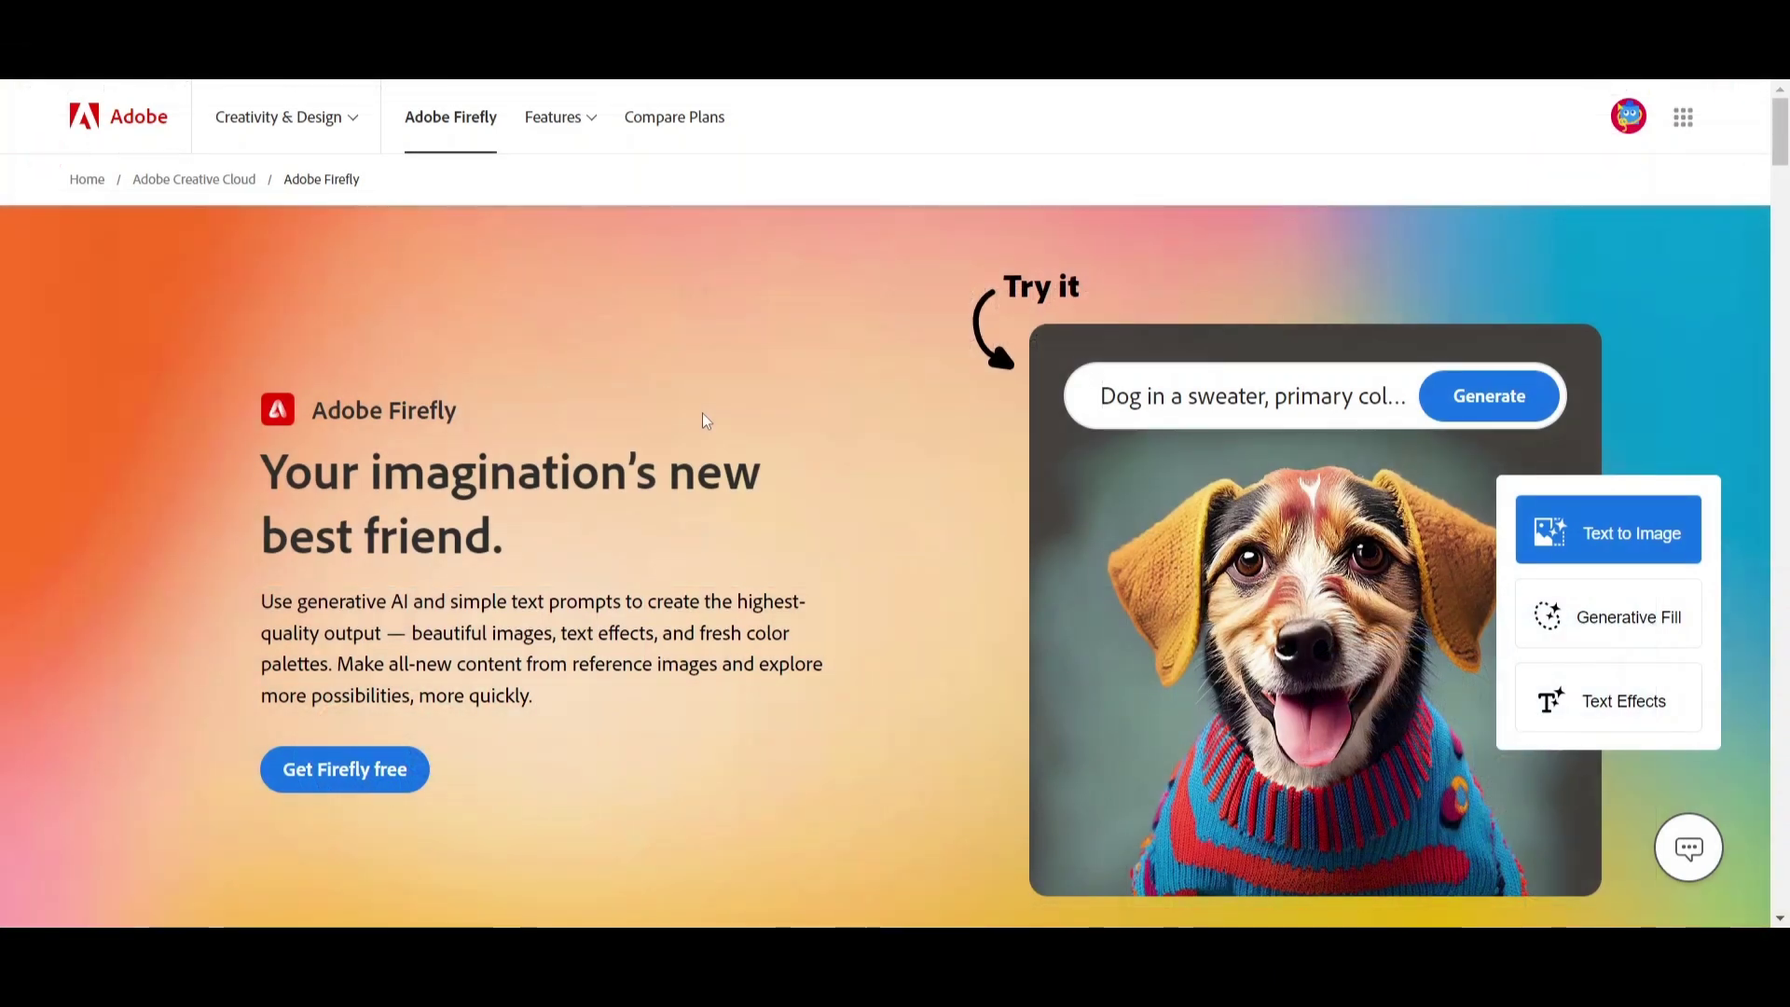
# On the Adobe Firefly website, open Generative Fill and load the exported parking-lot SUV frame.
pyautogui.scroll(-10, 537, 578)
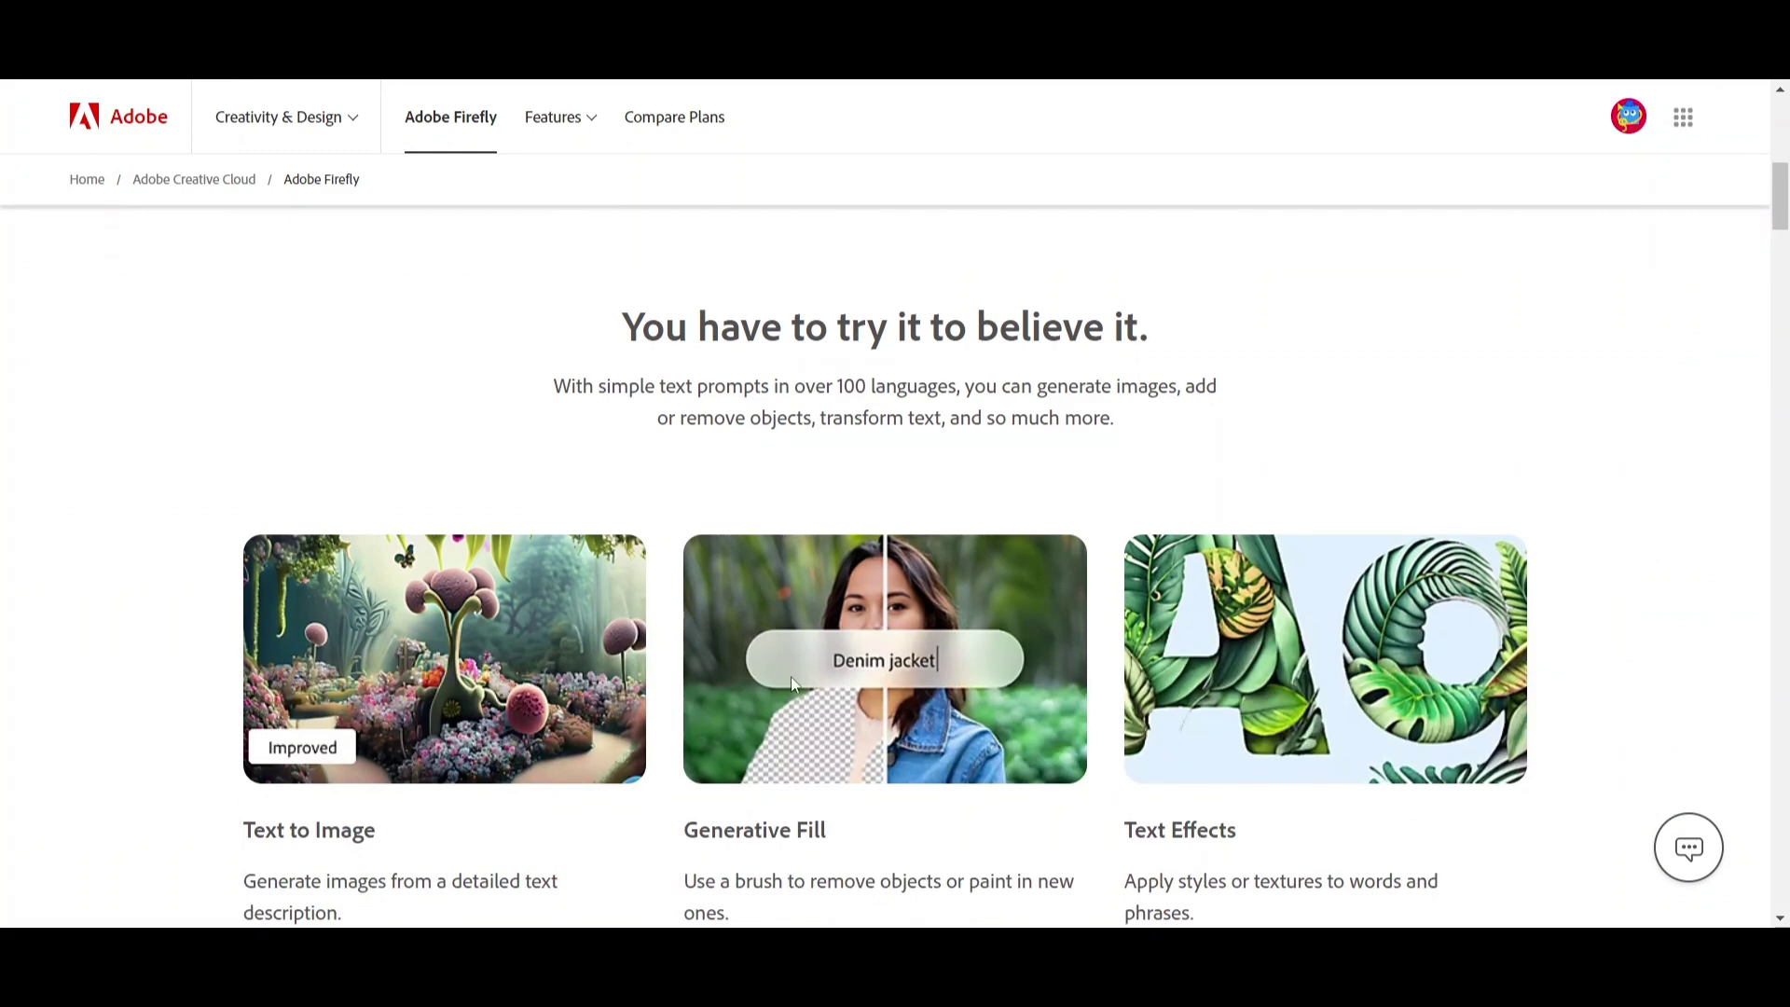
pyautogui.scroll(-4, 826, 781)
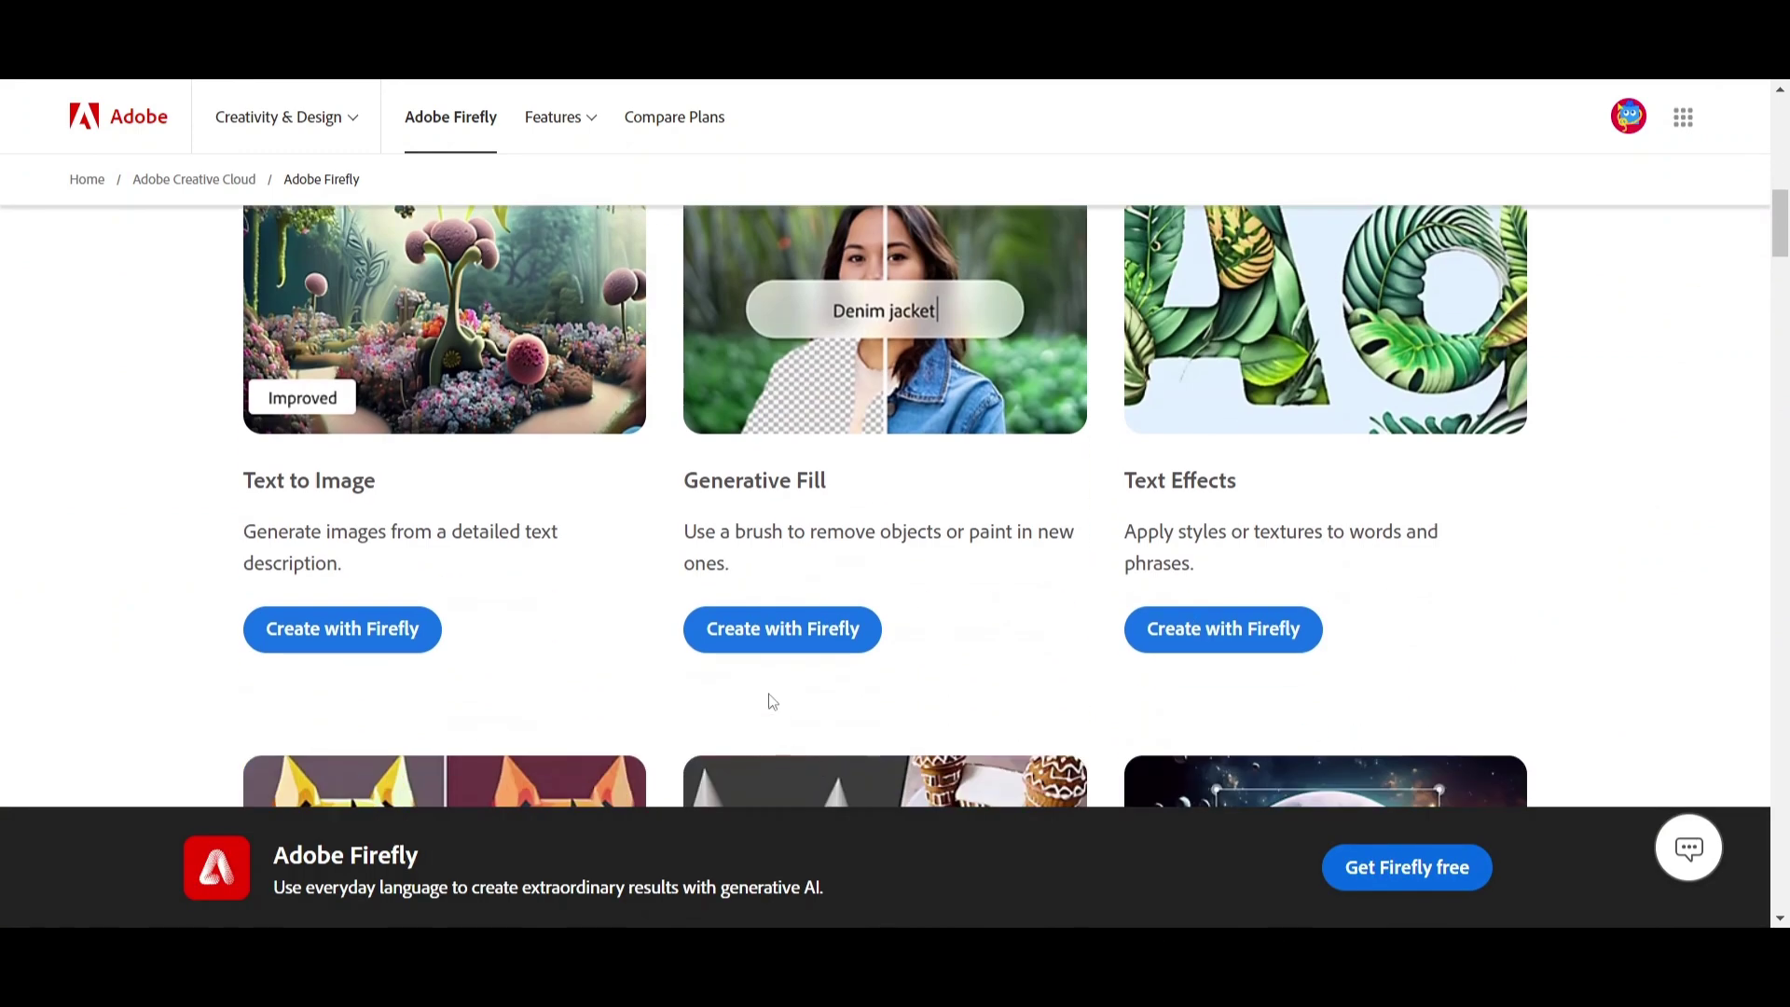
pyautogui.click(775, 645)
pyautogui.click(879, 397)
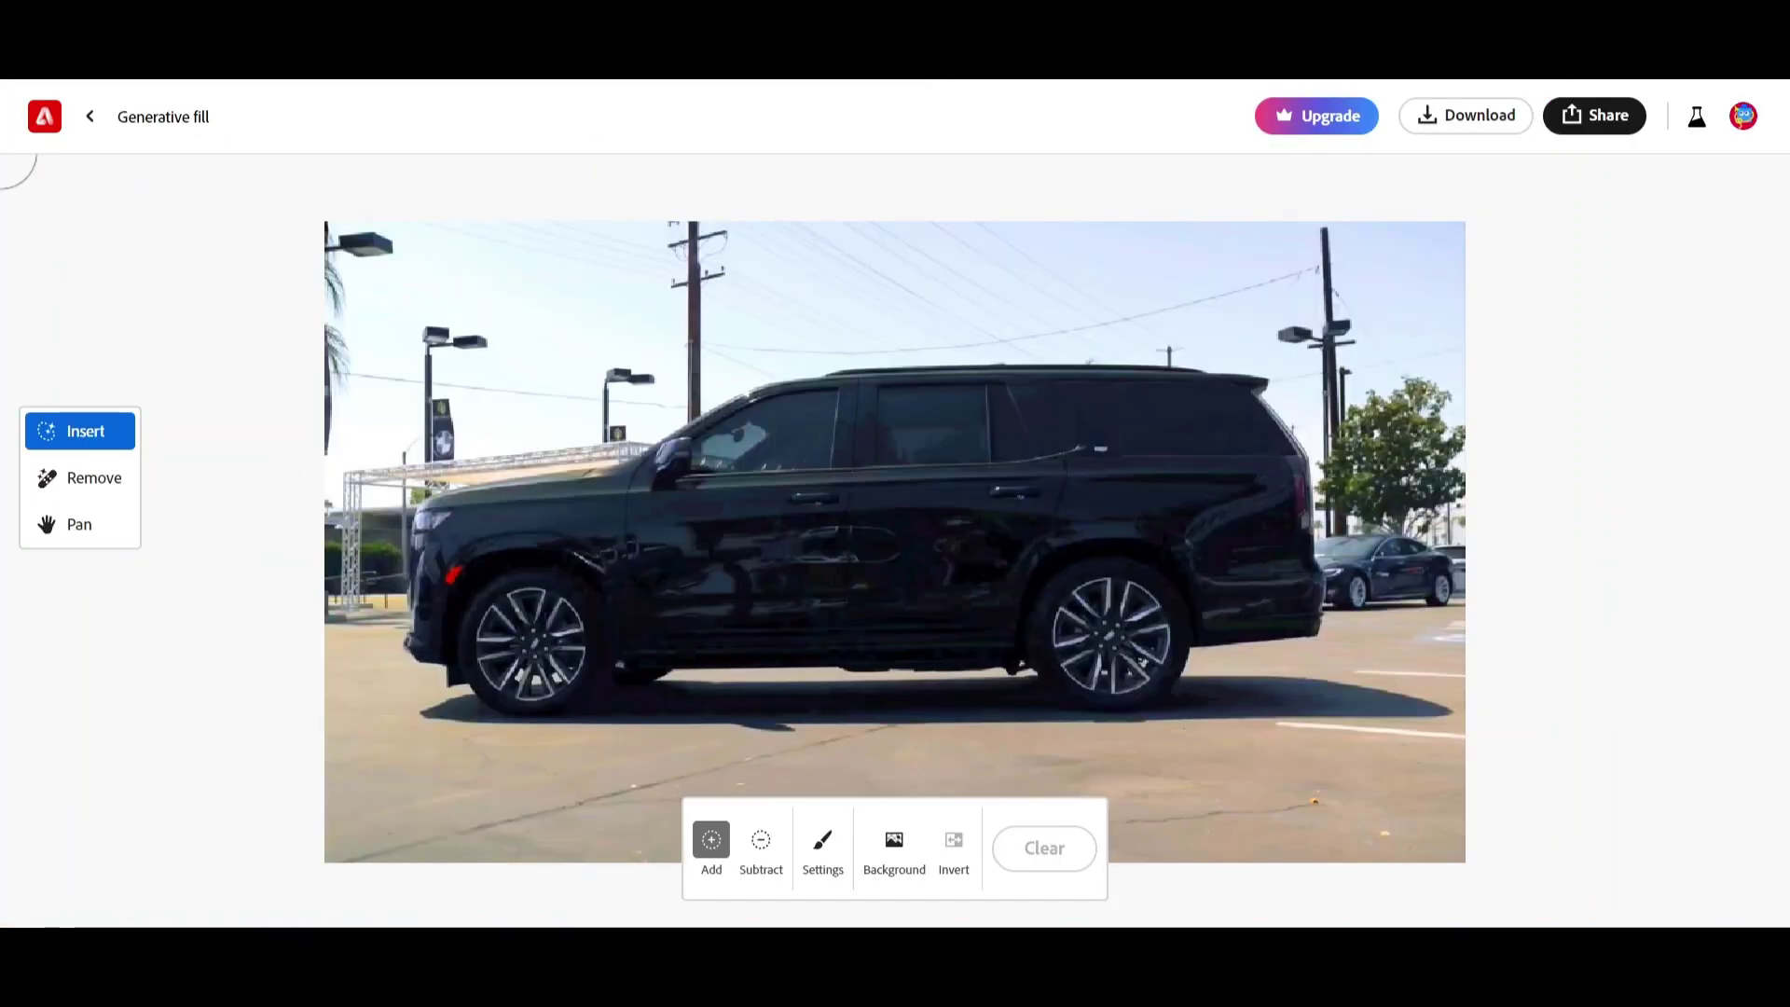
# Brush over the whole black SUV and its shadow with the Remove tool and generate the background without it.
pyautogui.press('alt')
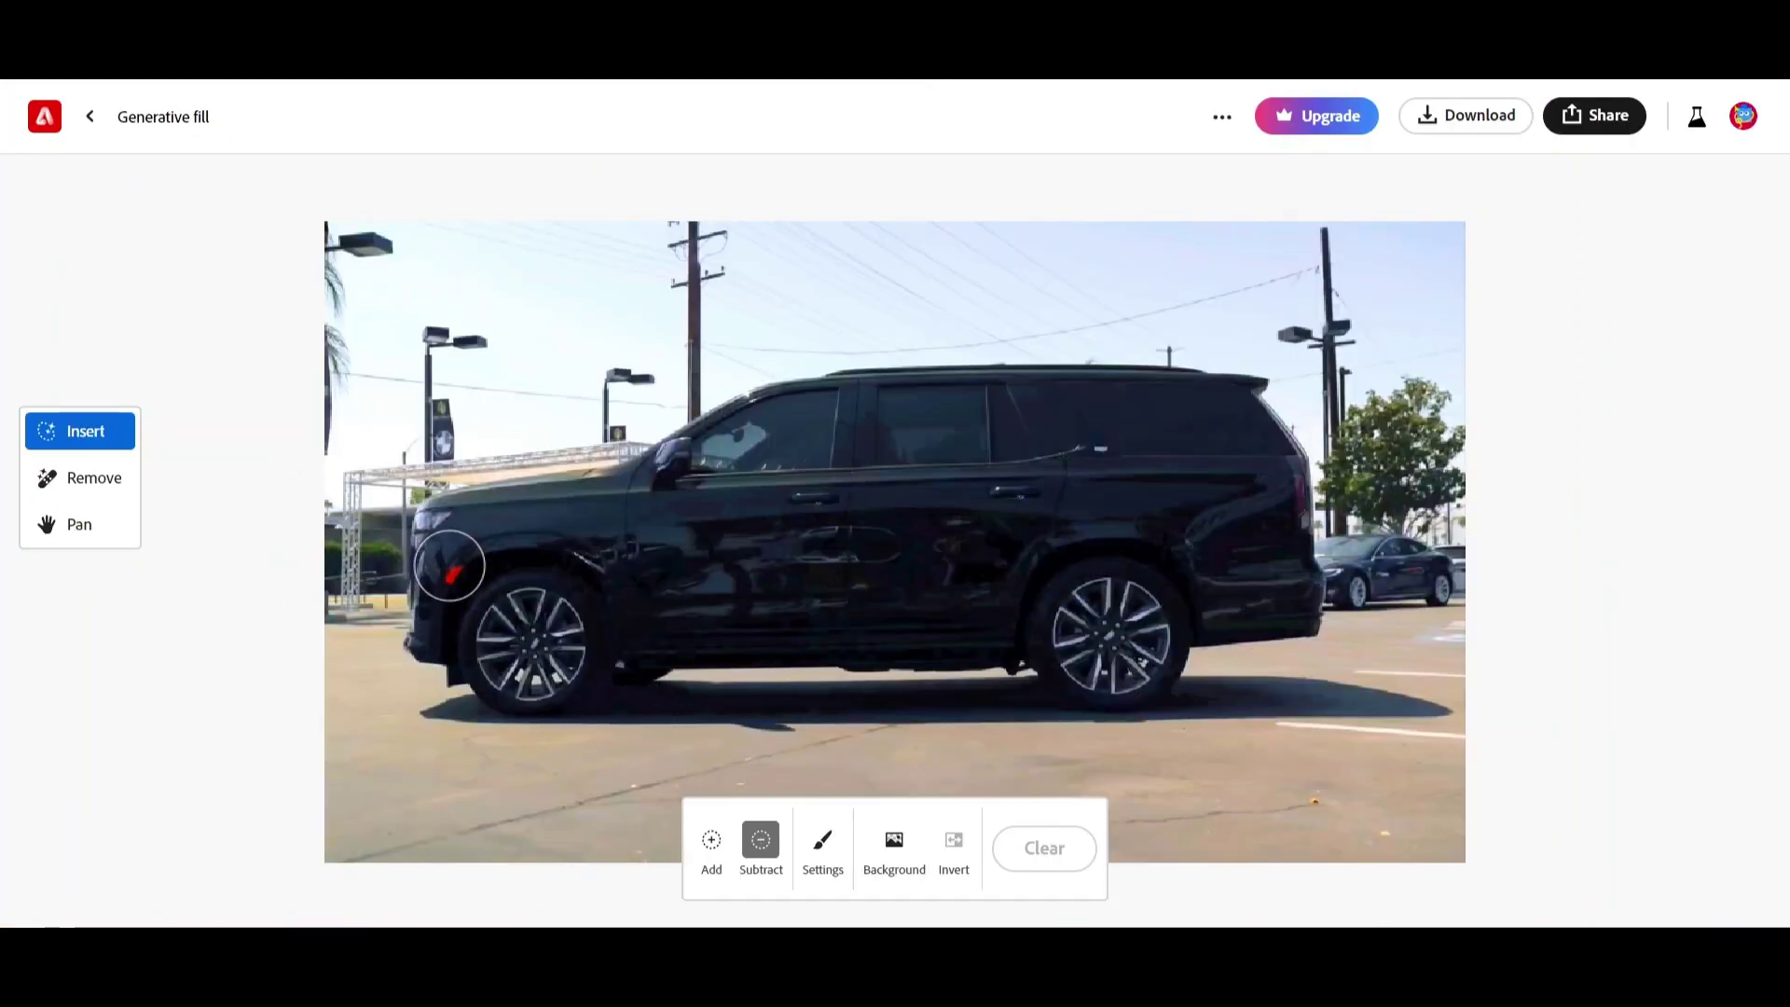
pyautogui.click(89, 477)
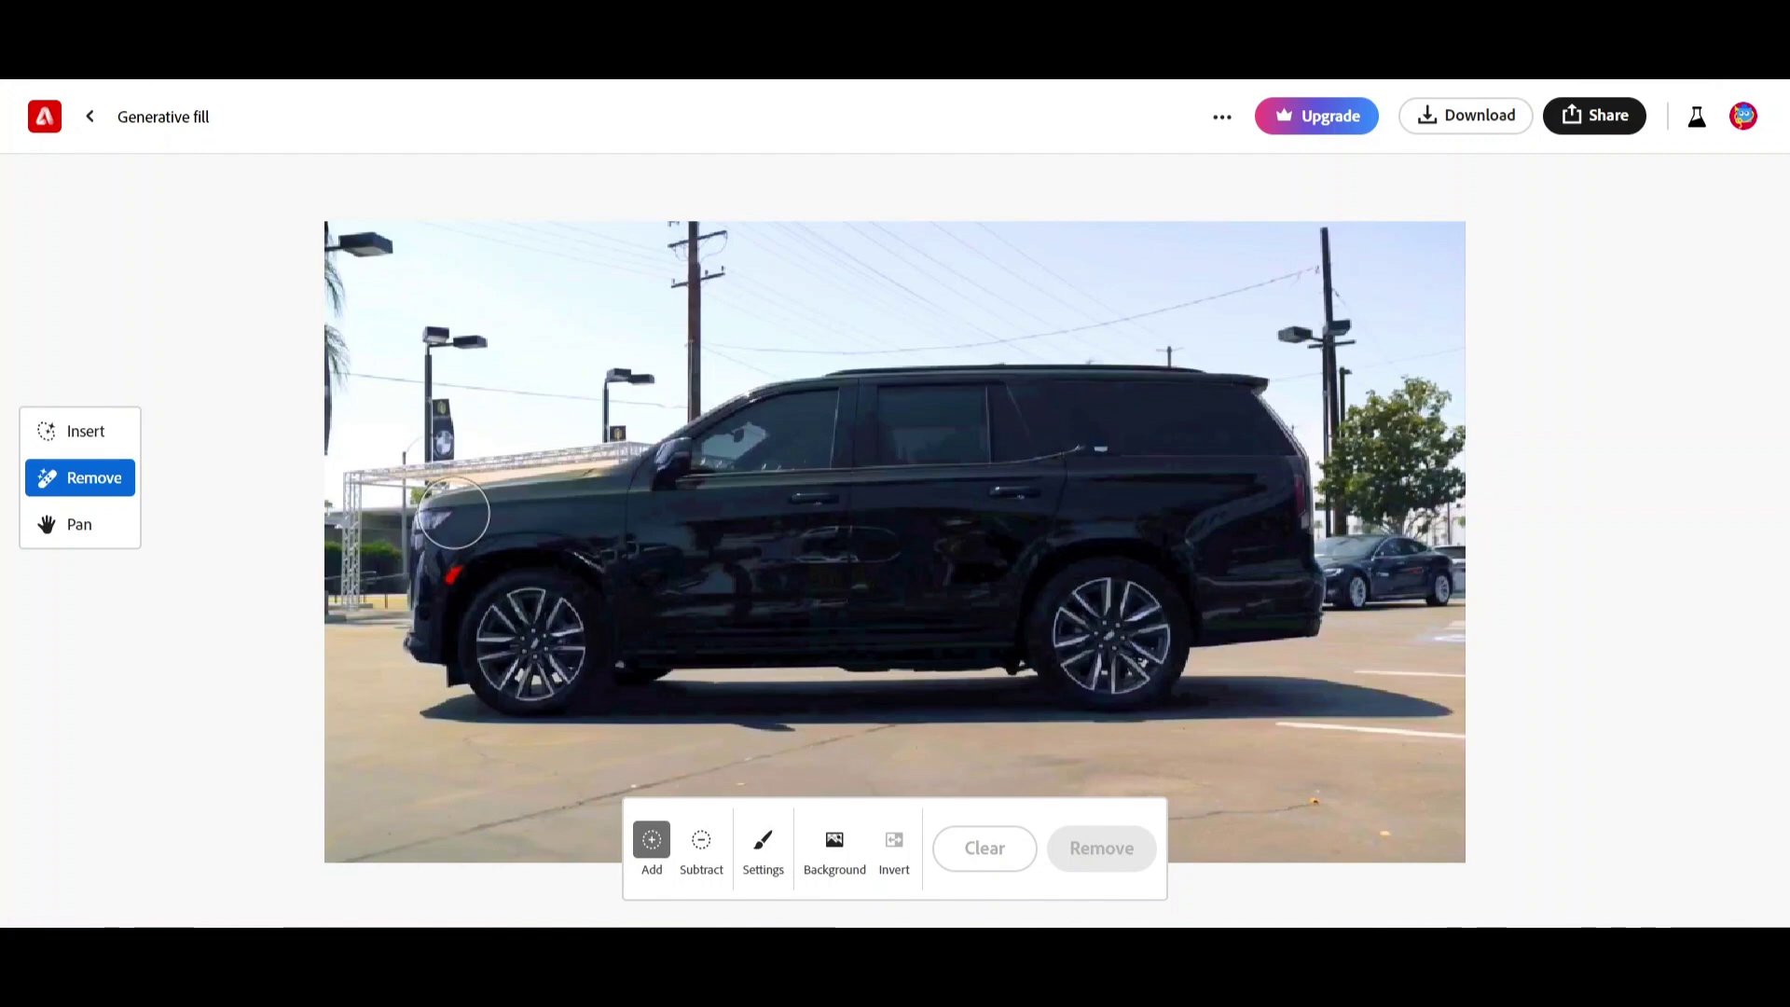
pyautogui.moveTo(453, 513)
pyautogui.mouseDown()
pyautogui.moveTo(420, 617)
pyautogui.moveTo(466, 687)
pyautogui.moveTo(523, 693)
pyautogui.moveTo(675, 658)
pyautogui.moveTo(1062, 681)
pyautogui.moveTo(995, 701)
pyautogui.moveTo(421, 699)
pyautogui.moveTo(445, 681)
pyautogui.moveTo(435, 559)
pyautogui.moveTo(941, 372)
pyautogui.moveTo(1317, 653)
pyautogui.moveTo(1413, 698)
pyautogui.moveTo(1327, 708)
pyautogui.moveTo(1438, 710)
pyautogui.moveTo(1119, 721)
pyautogui.moveTo(1032, 699)
pyautogui.moveTo(1194, 691)
pyautogui.moveTo(1236, 658)
pyautogui.moveTo(1288, 476)
pyautogui.moveTo(1262, 418)
pyautogui.moveTo(478, 572)
pyautogui.moveTo(935, 635)
pyautogui.mouseUp()
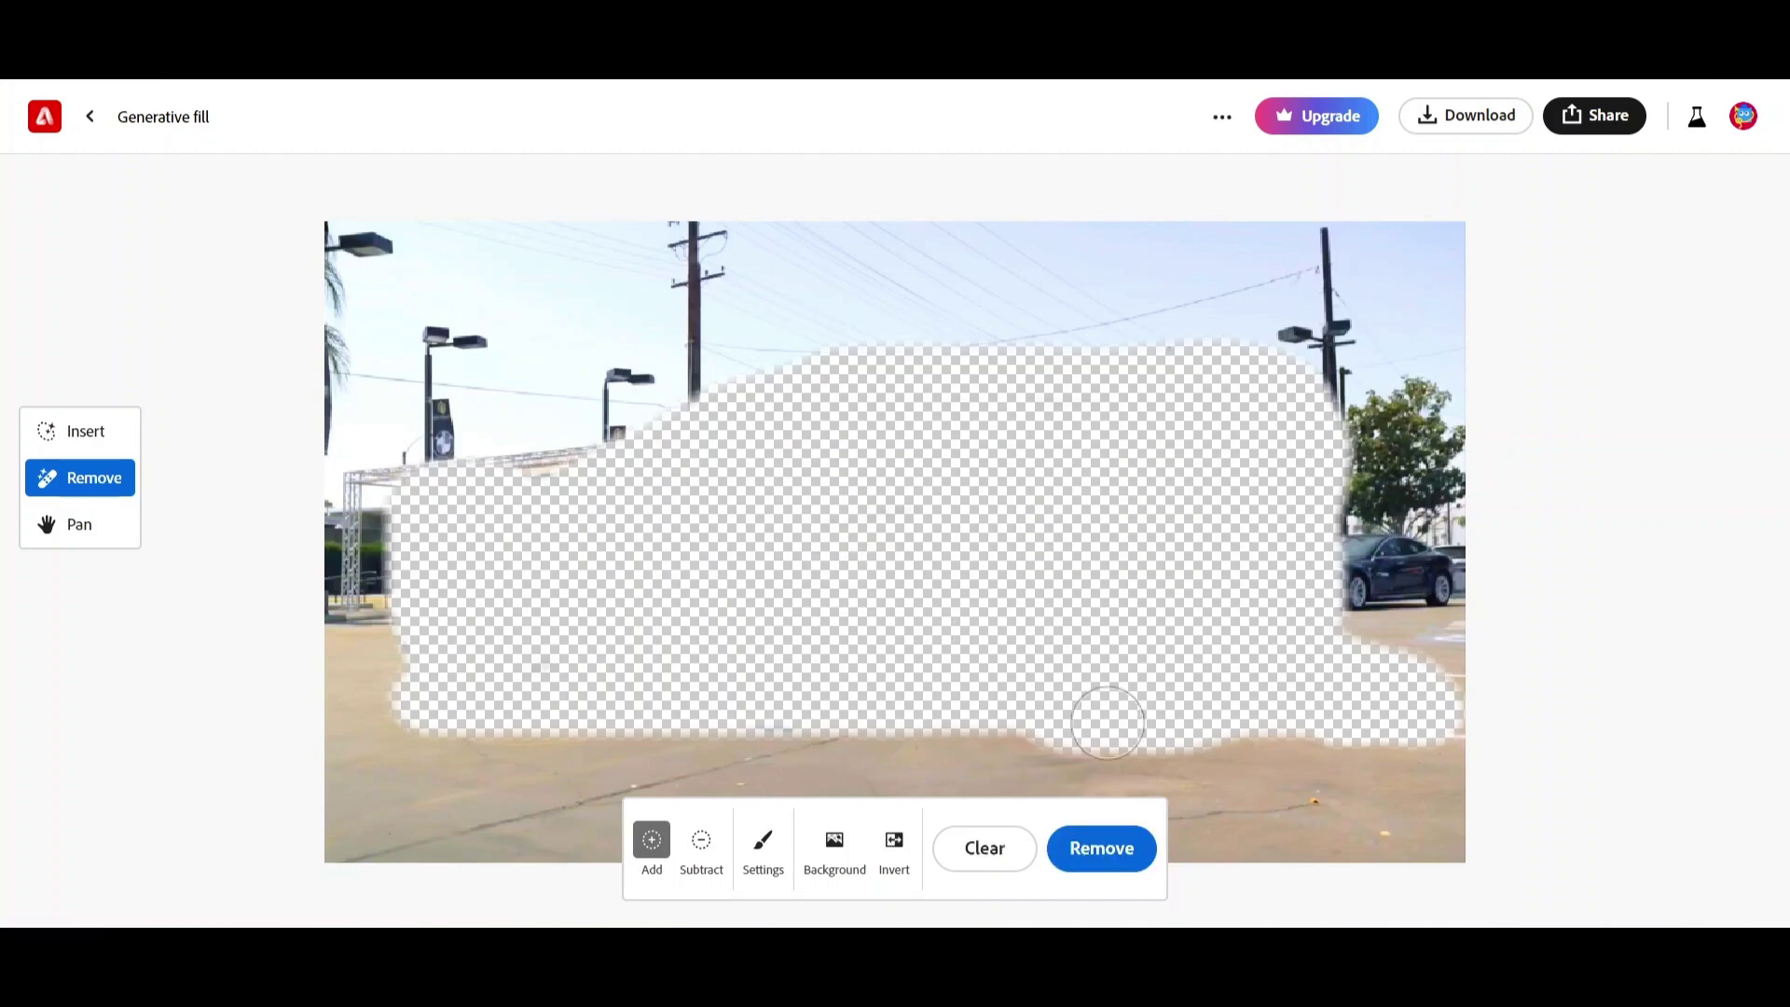
pyautogui.click(1121, 848)
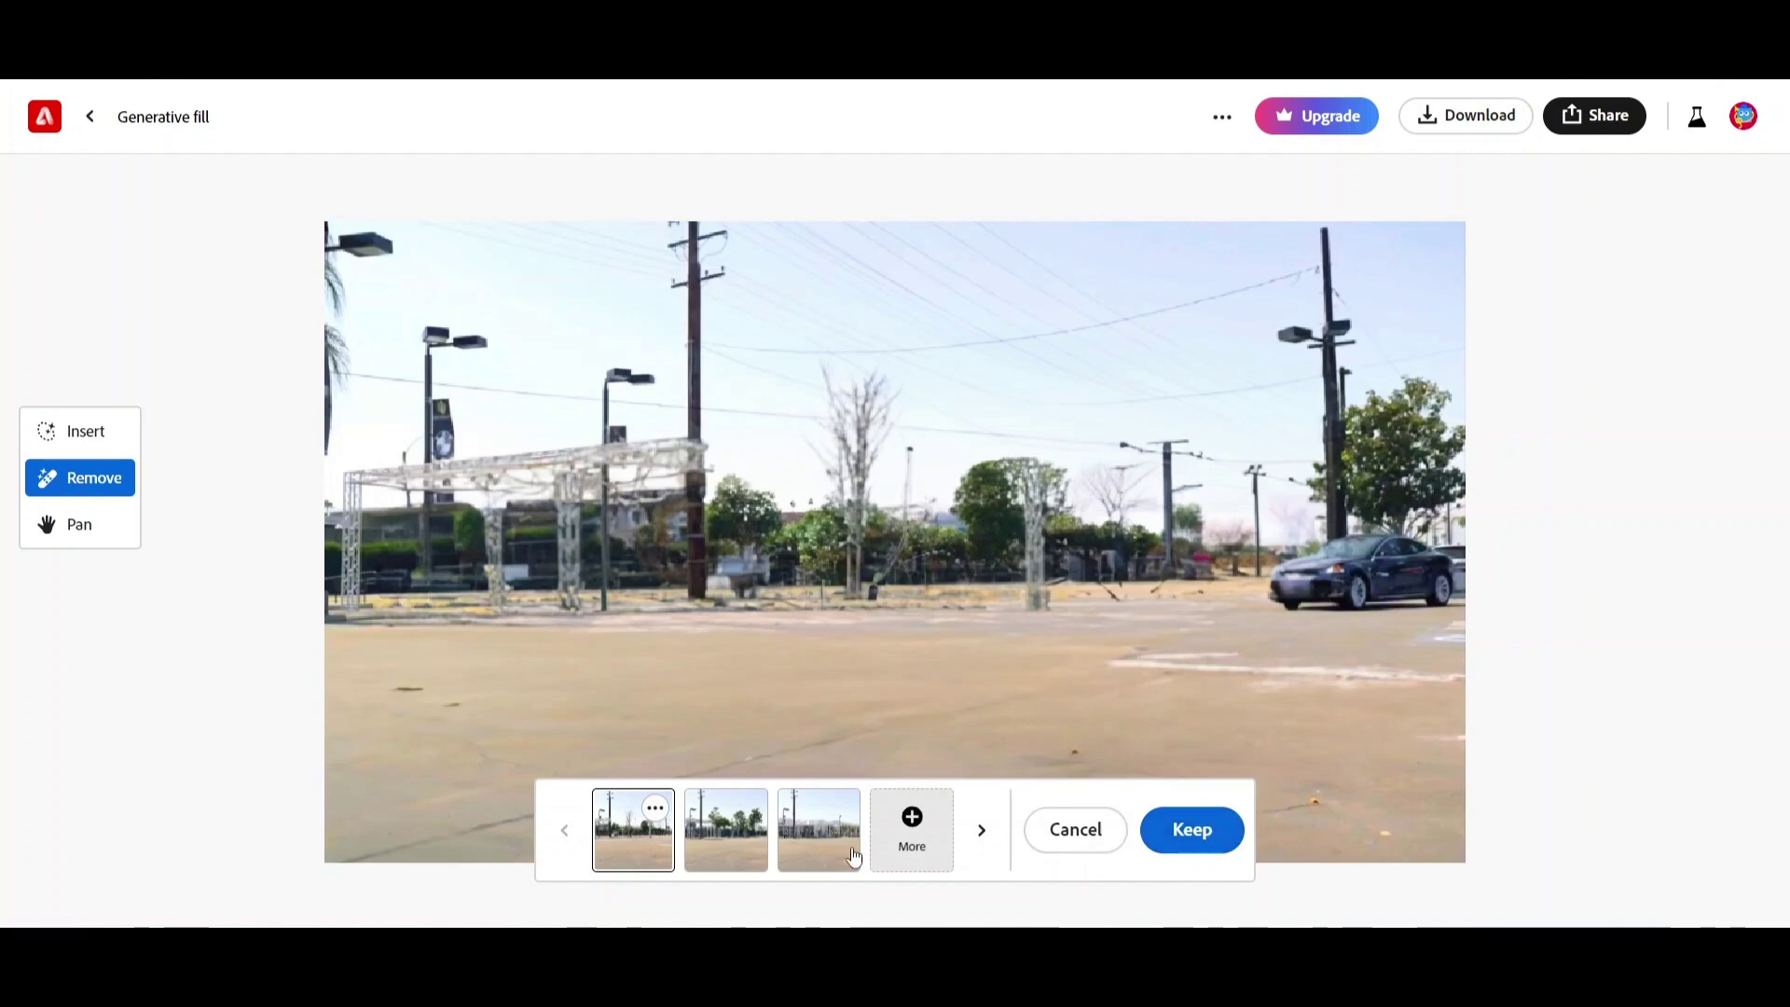
# Compare the three generated backgrounds and keep the first one.
pyautogui.click(731, 856)
pyautogui.click(849, 842)
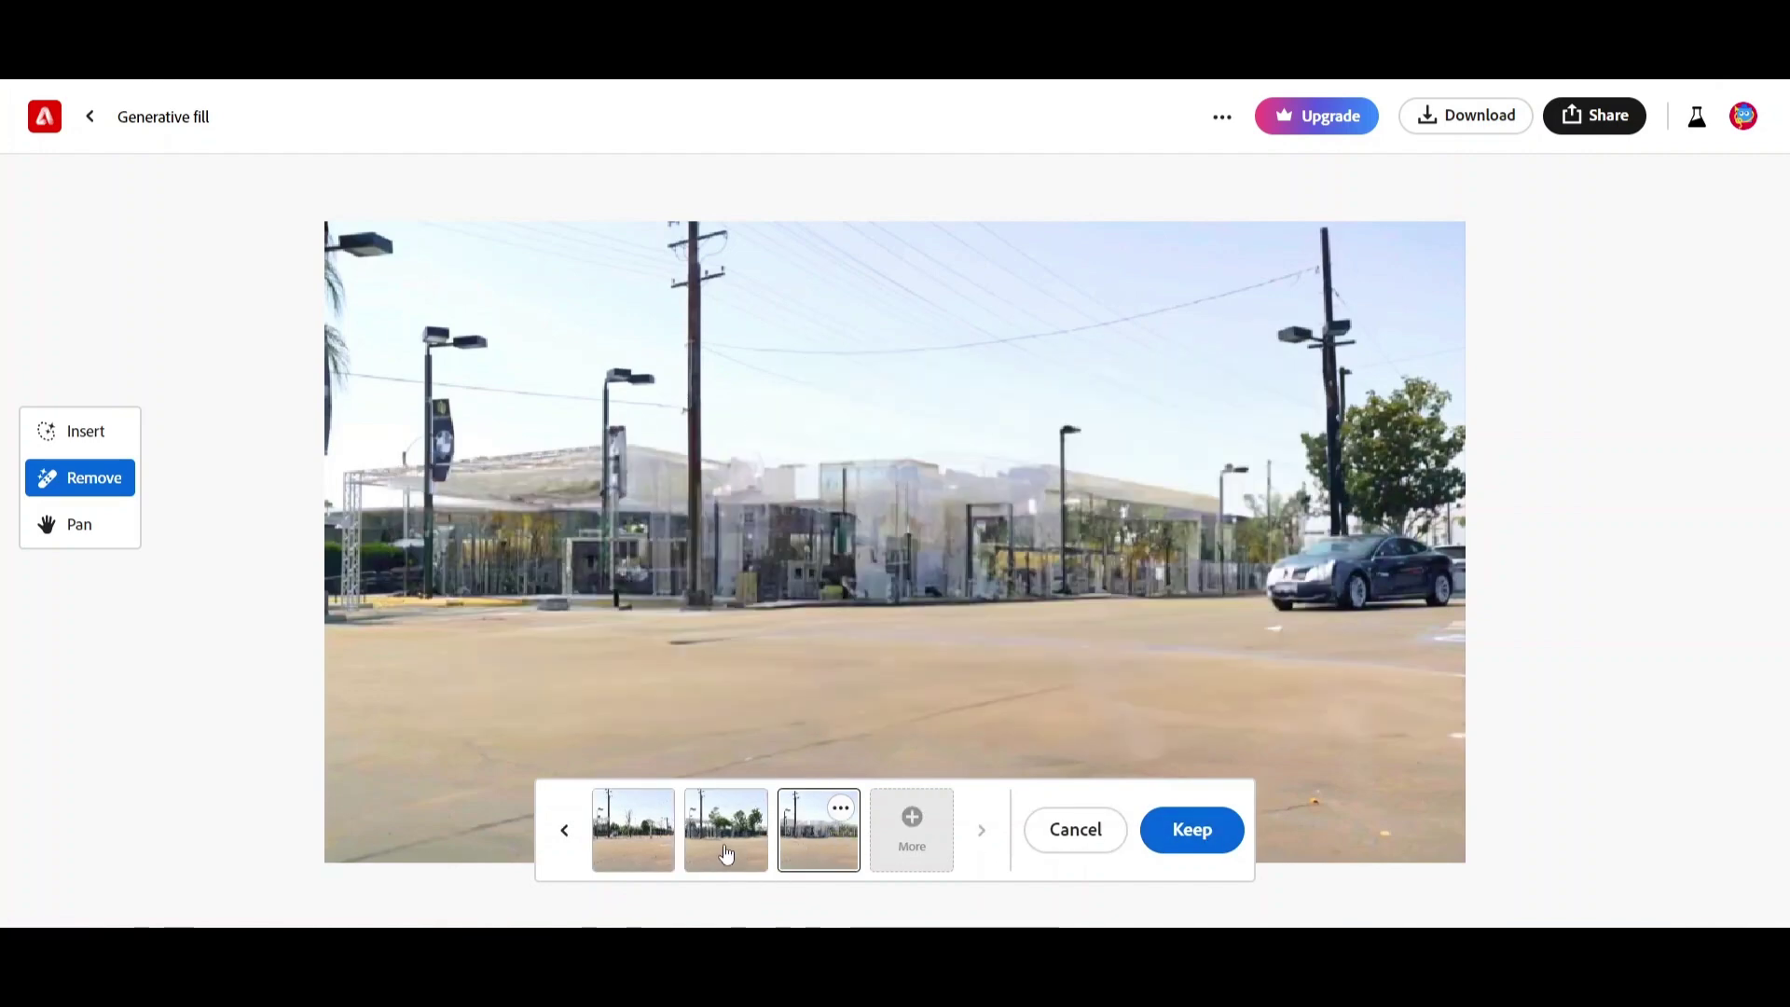
pyautogui.click(652, 842)
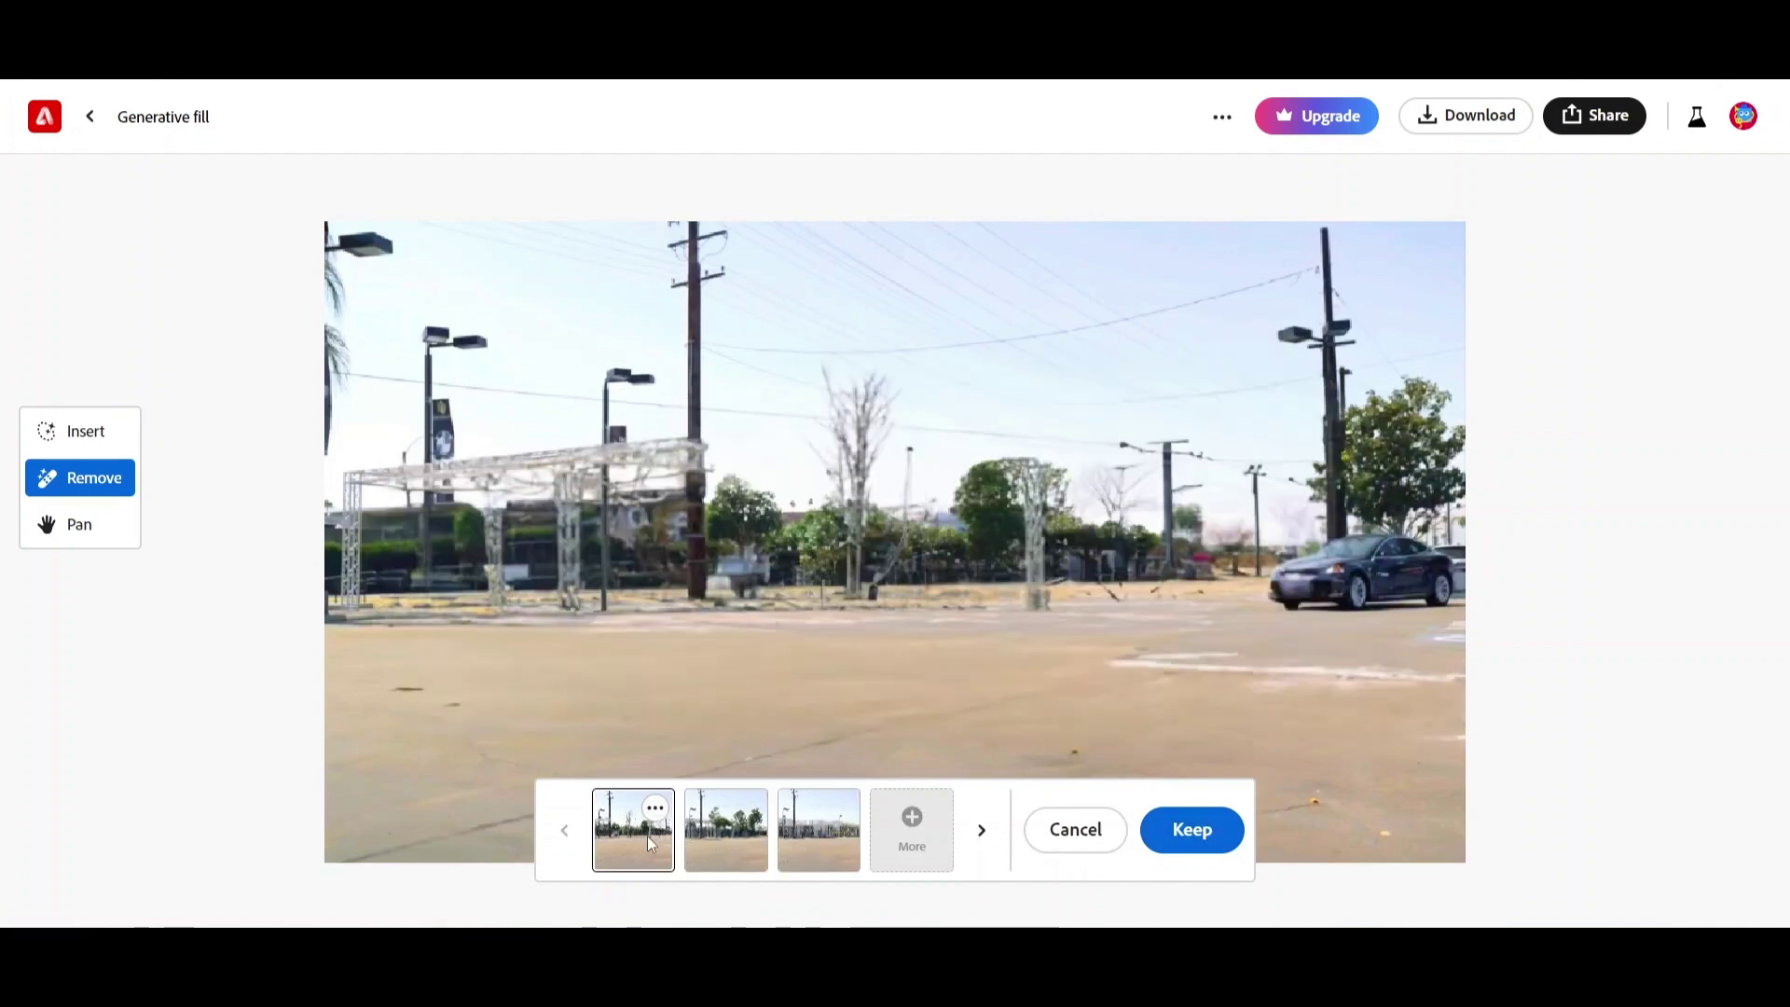
pyautogui.click(1192, 829)
# Download the car-free background image and open the downloaded PNG to inspect it.
pyautogui.click(1460, 119)
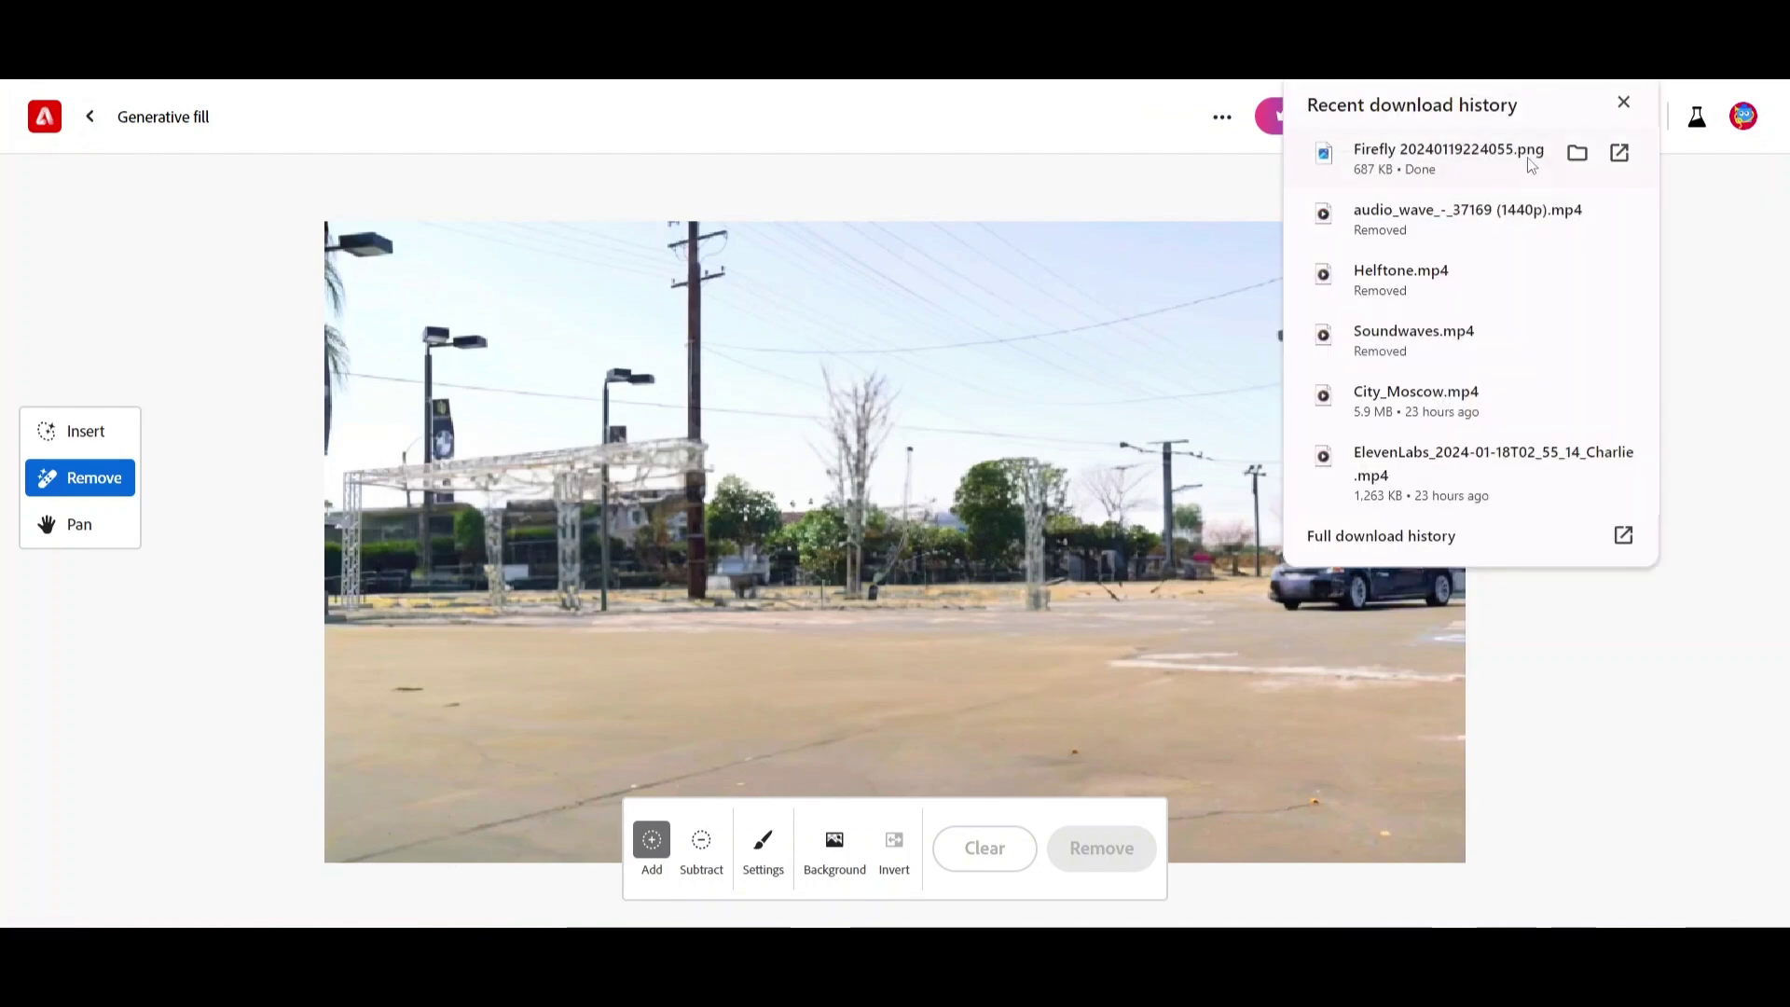
pyautogui.click(1466, 146)
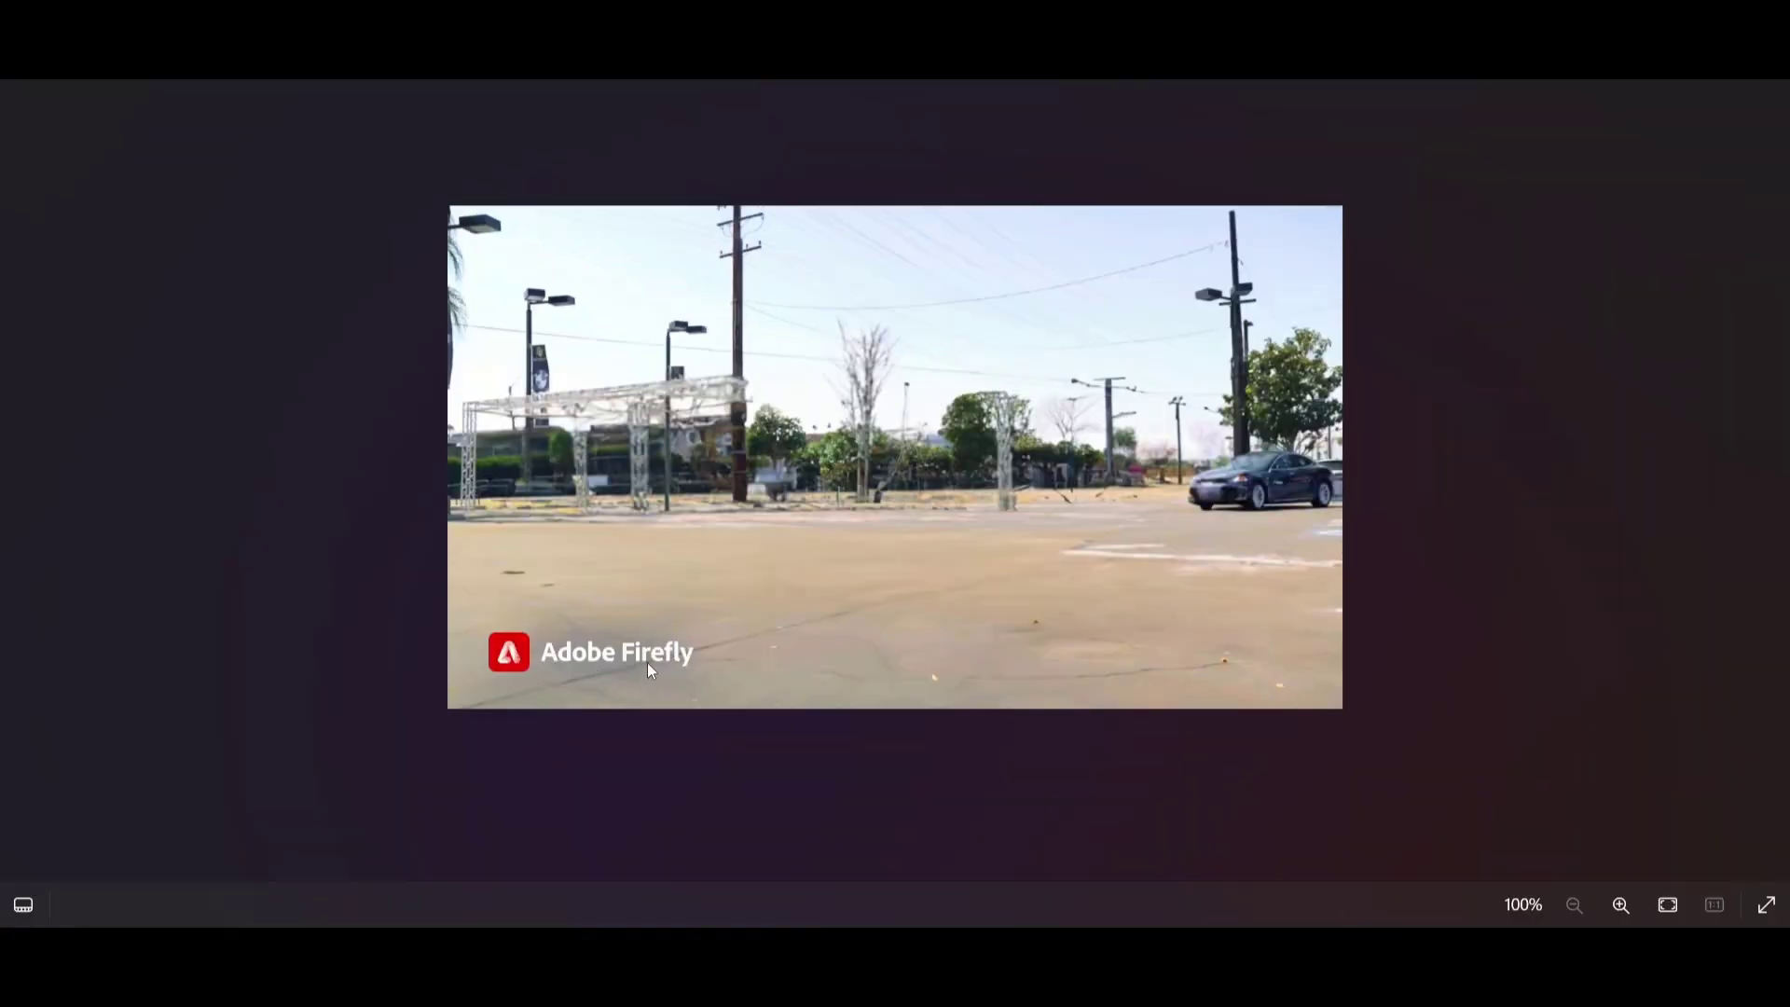
pyautogui.hotkey('alt', 'F4')
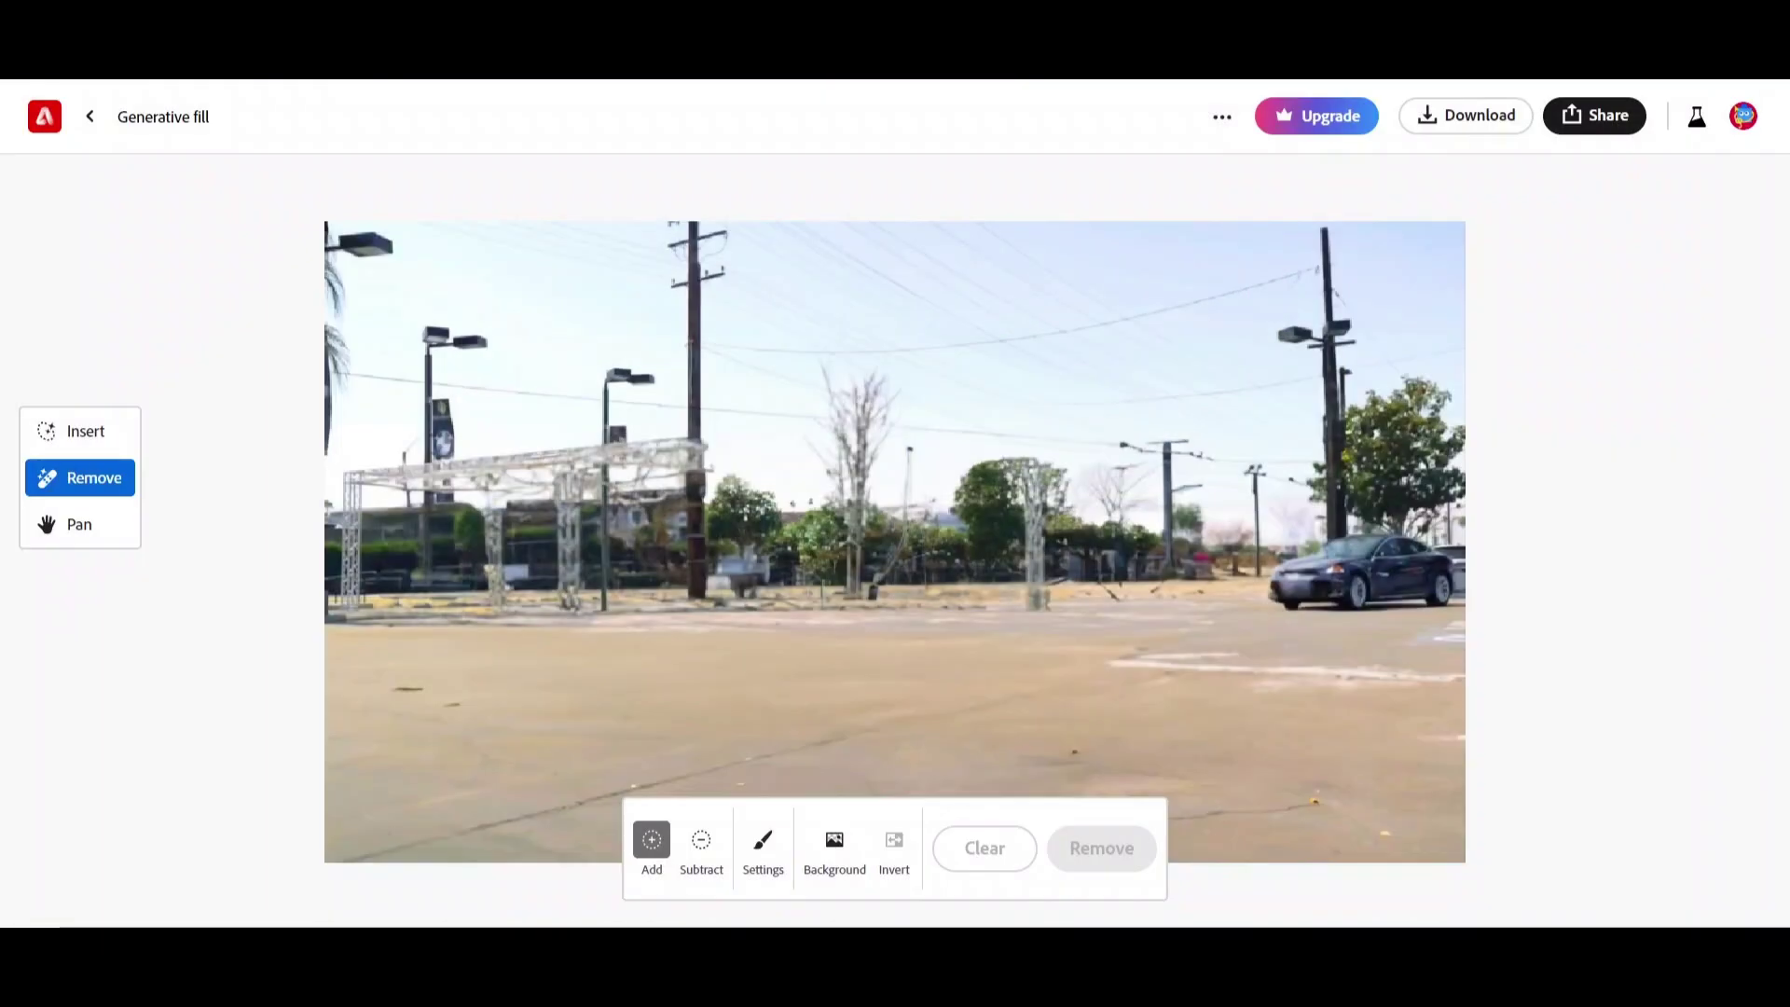
# Search Google for "watermark remover" in a new browser tab and open Media.io's Free Online Watermark Remover.
pyautogui.hotkey('ctrl', 't')
pyautogui.click(757, 467)
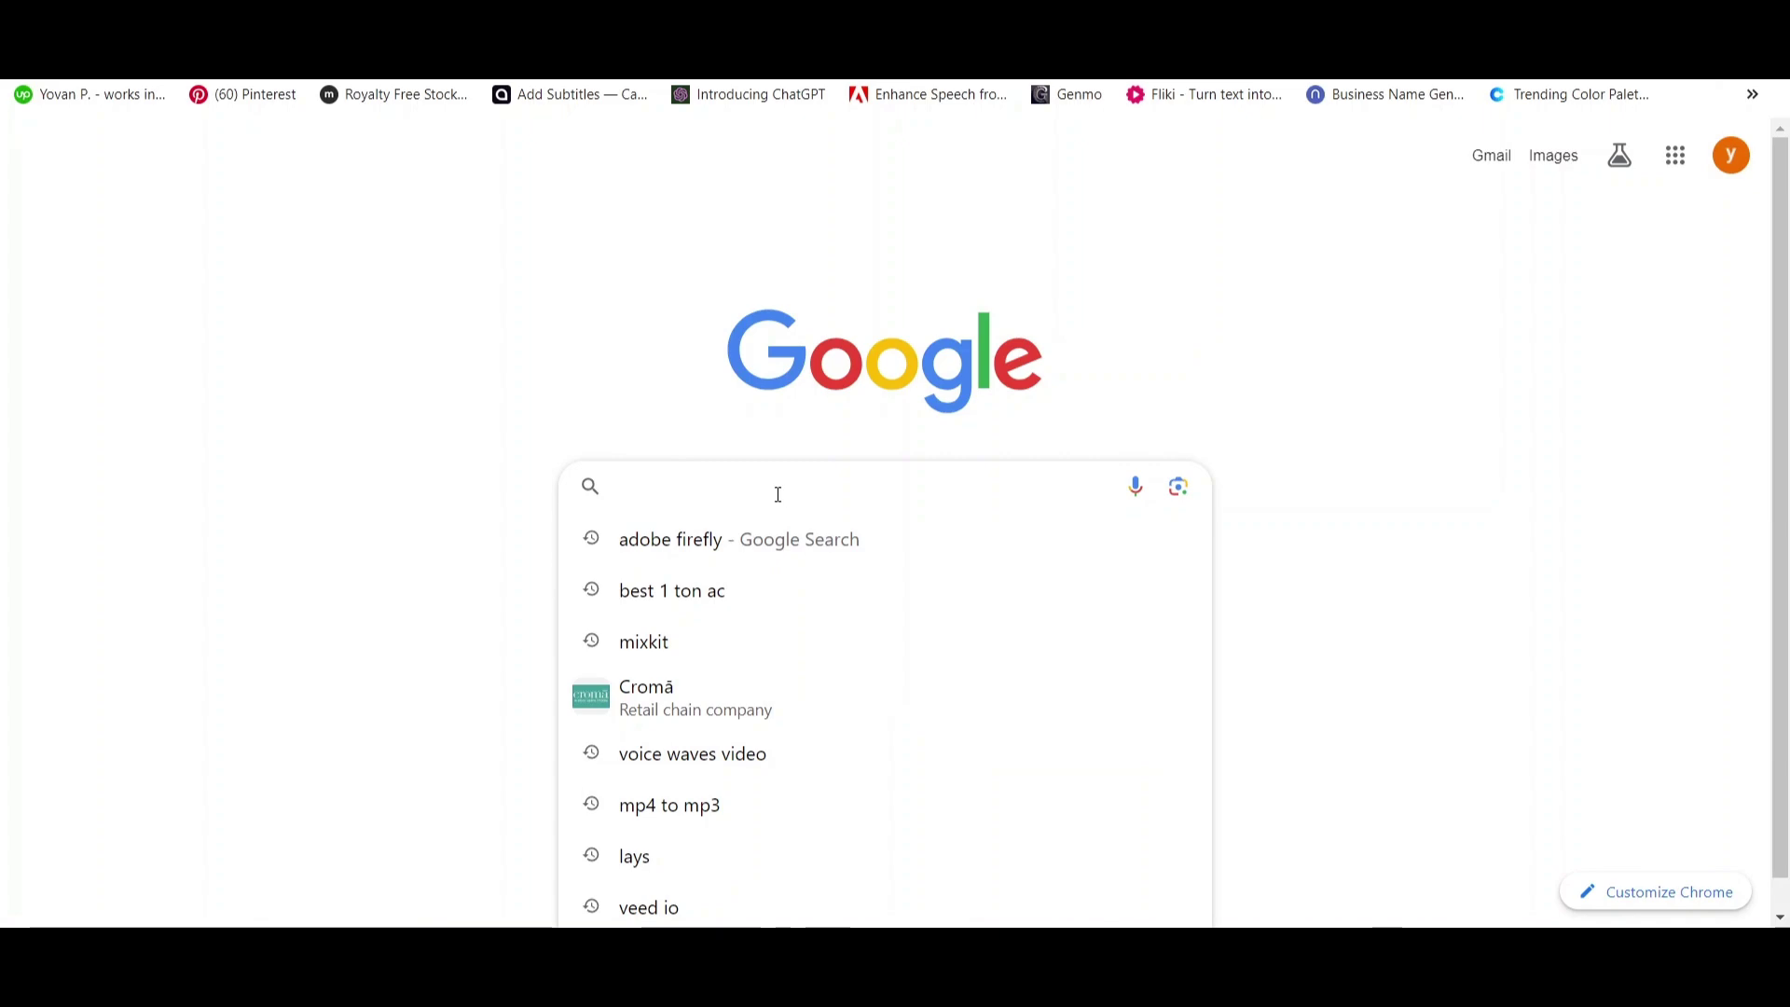
pyautogui.write('watermark remover')
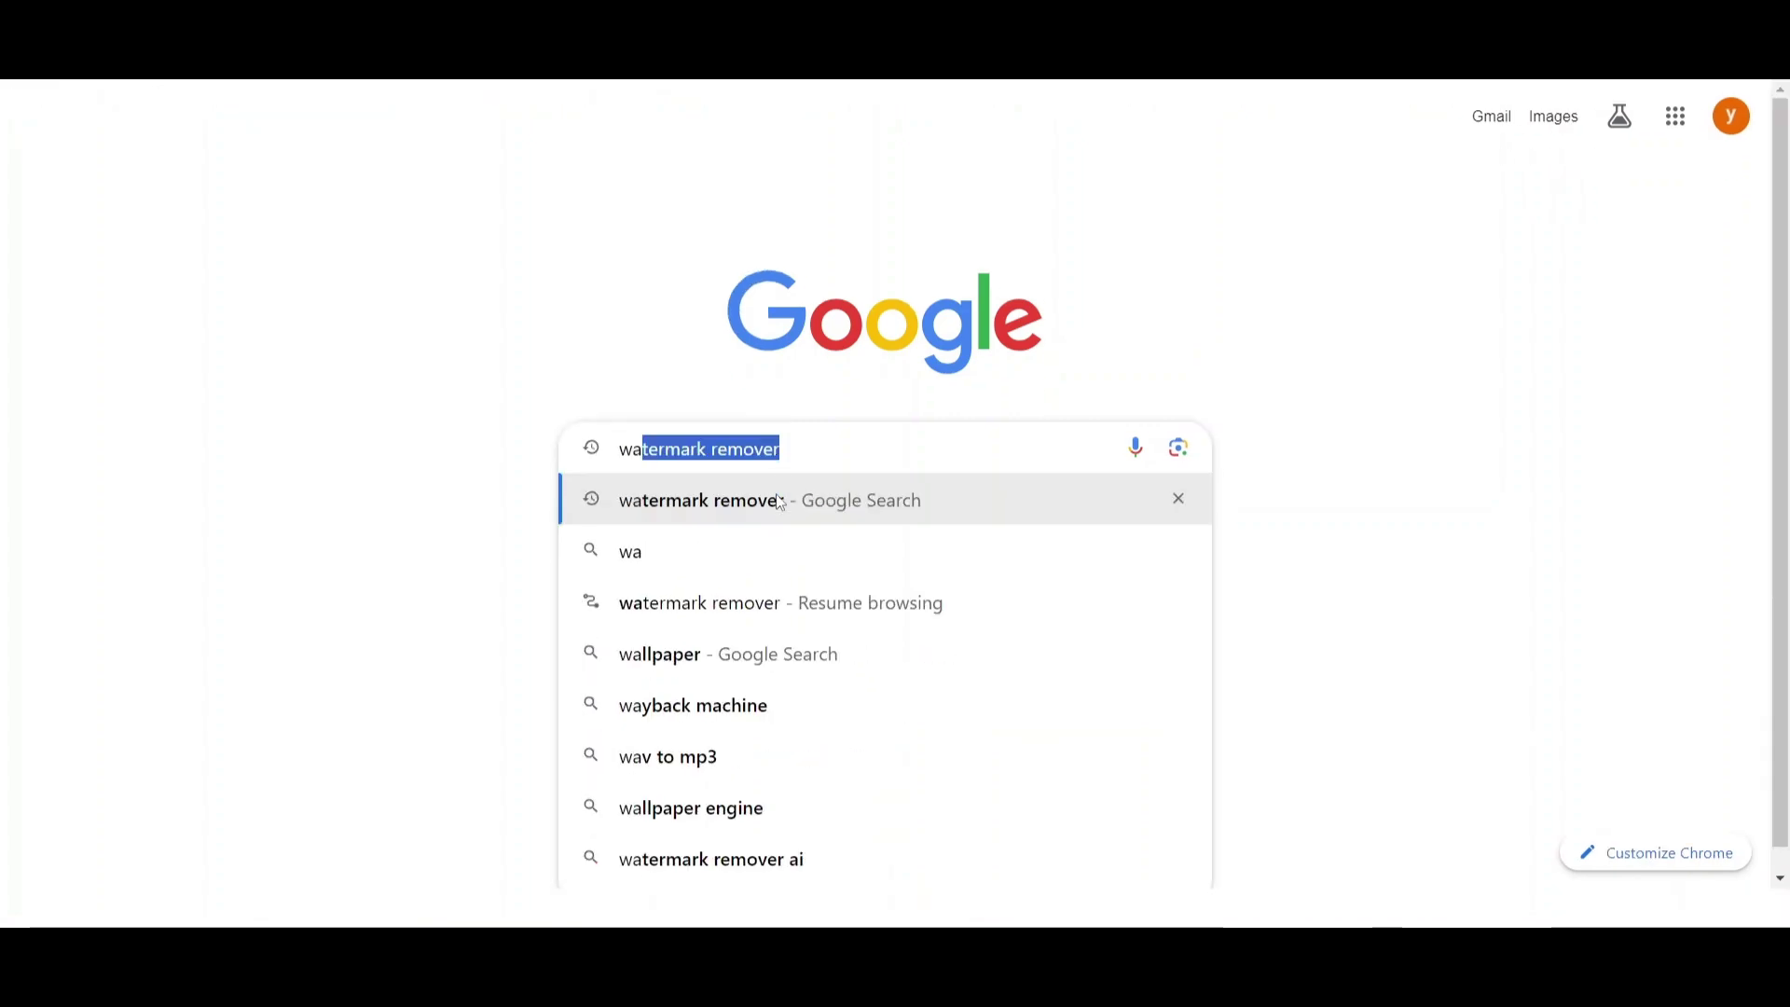
pyautogui.press('Return')
pyautogui.scroll(-5, 698, 493)
pyautogui.scroll(-2, 698, 493)
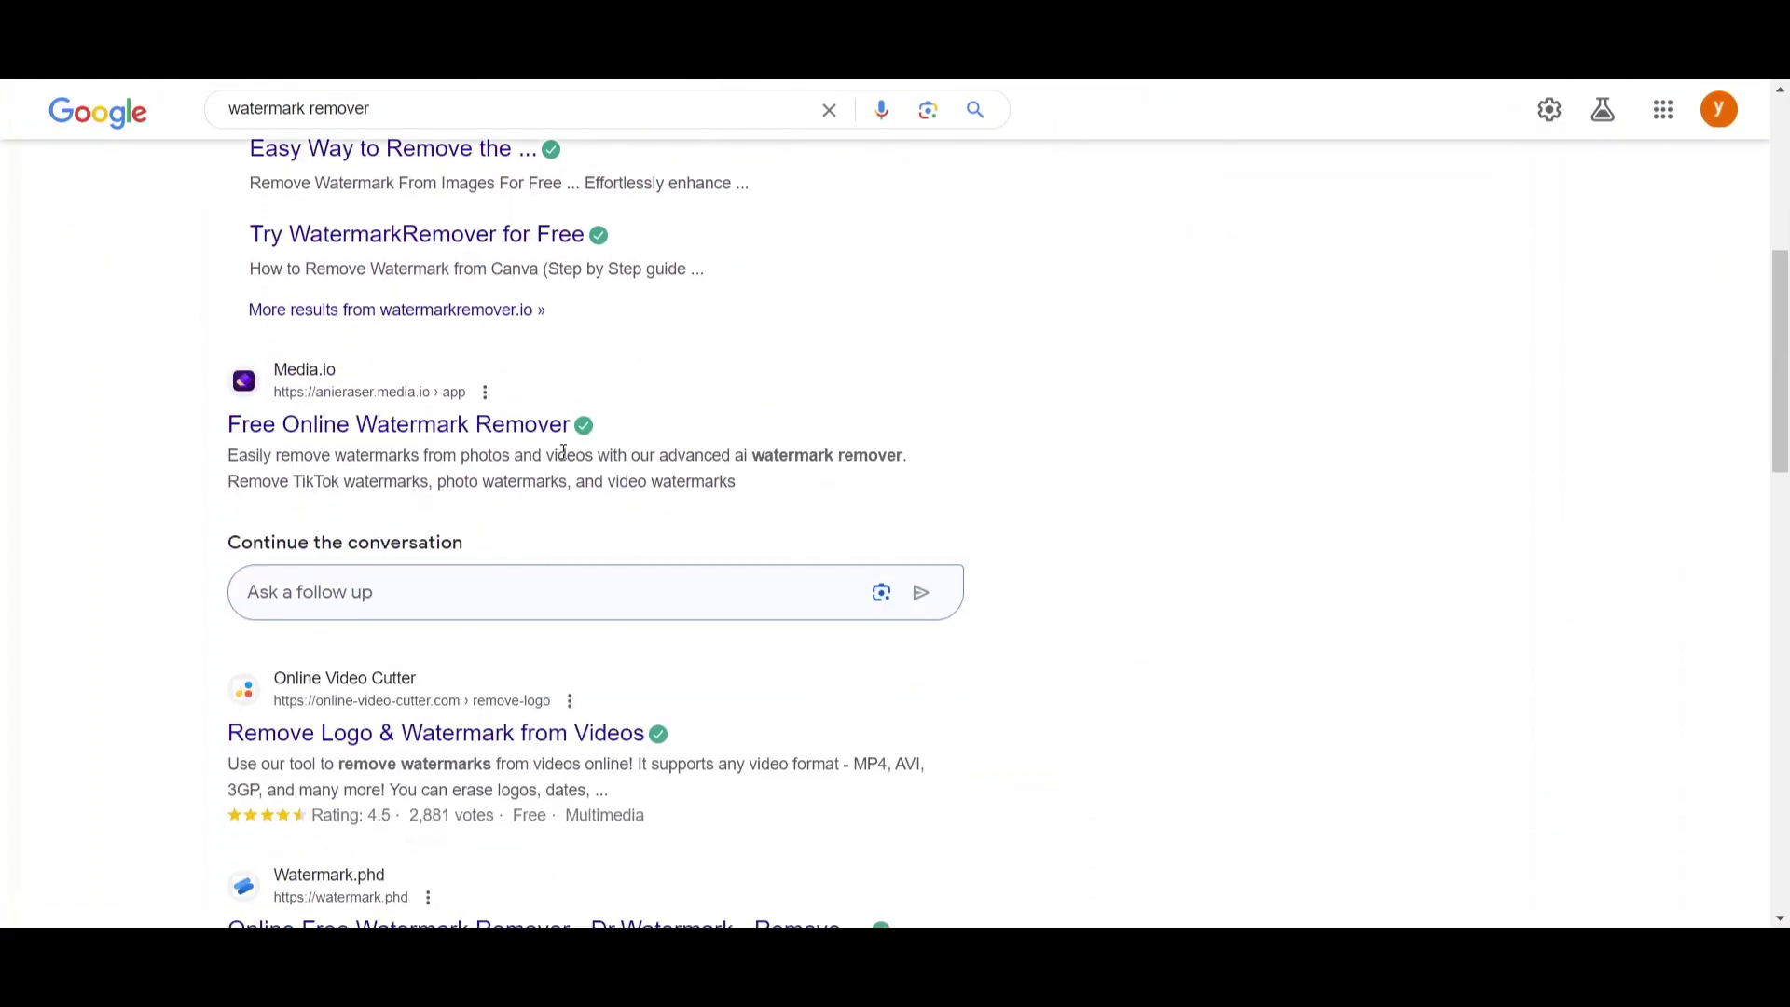
pyautogui.click(533, 444)
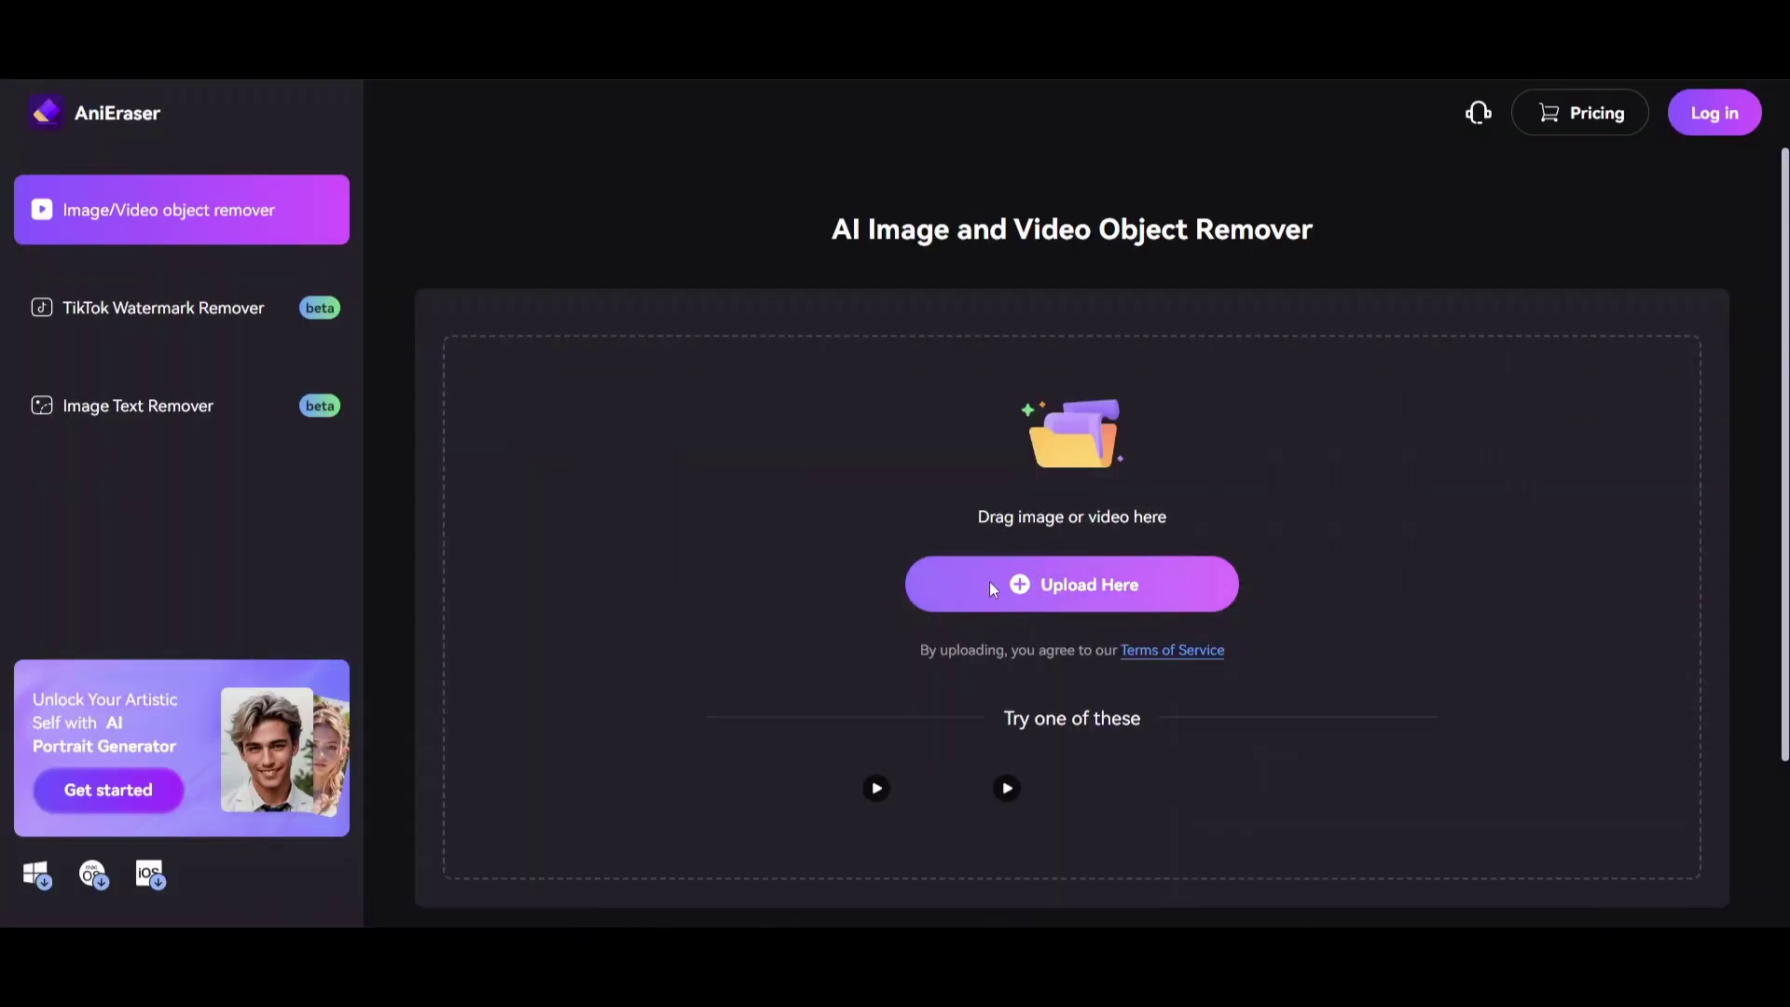
pyautogui.click(988, 580)
pyautogui.click(110, 384)
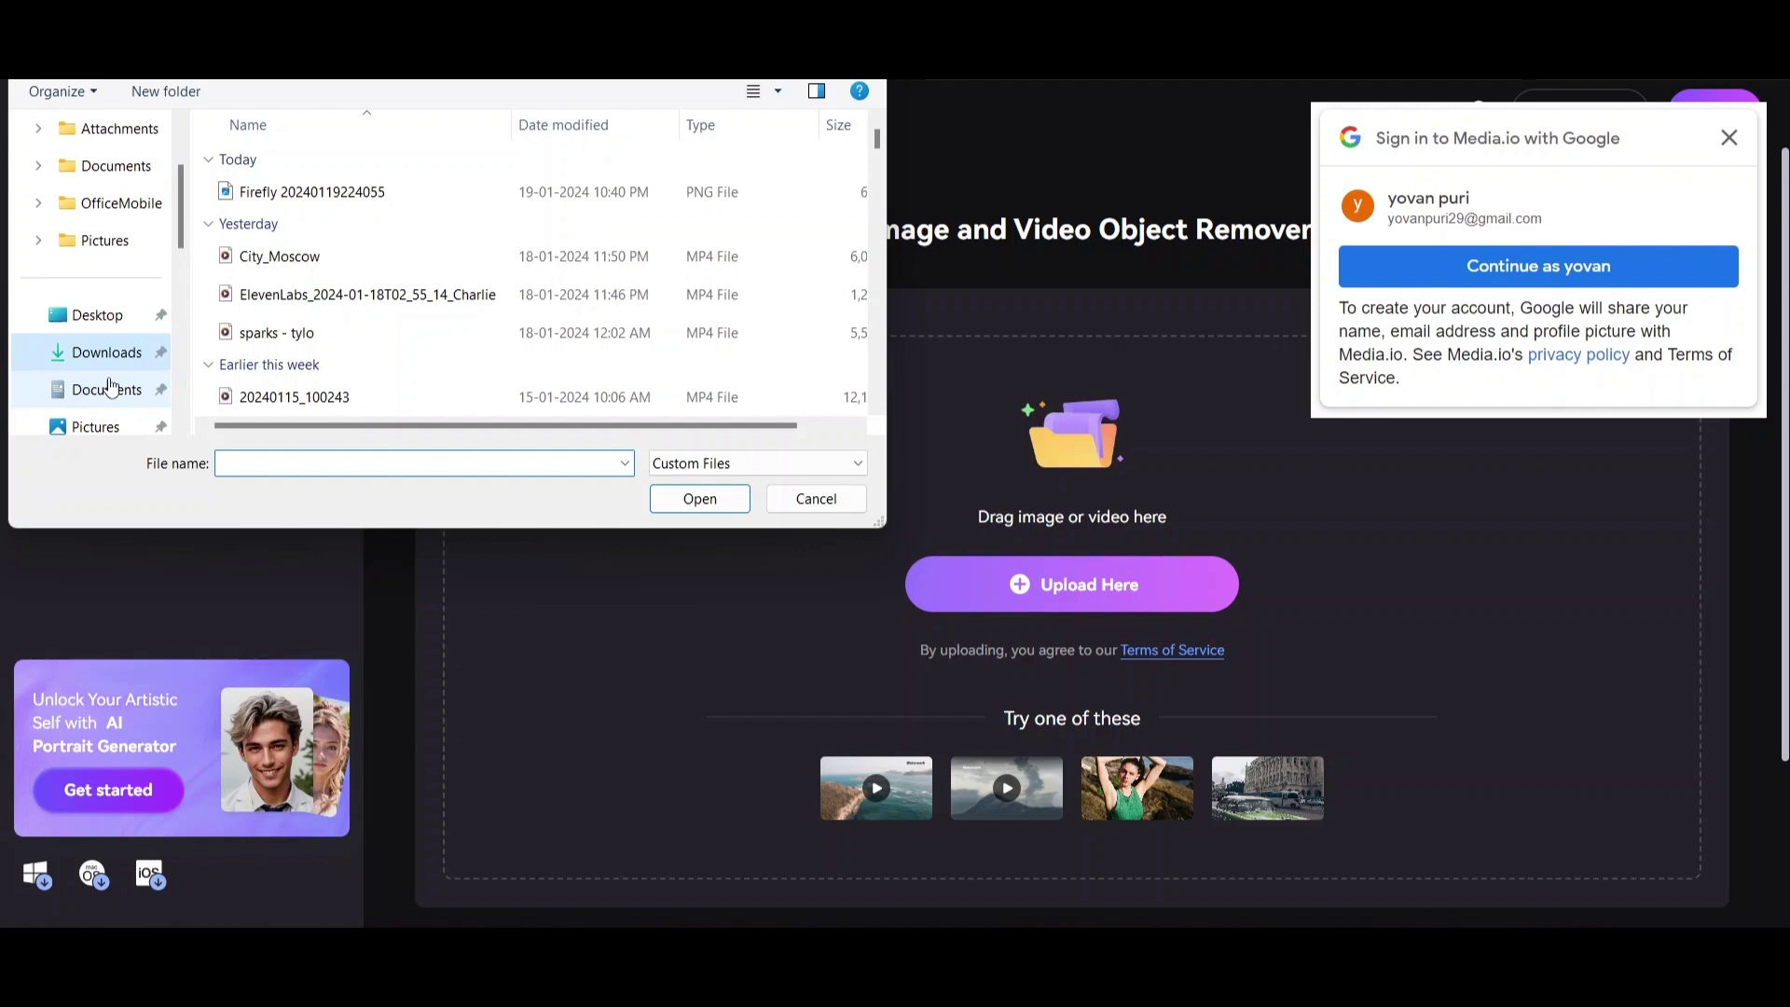
pyautogui.doubleClick(289, 193)
pyautogui.click(1729, 138)
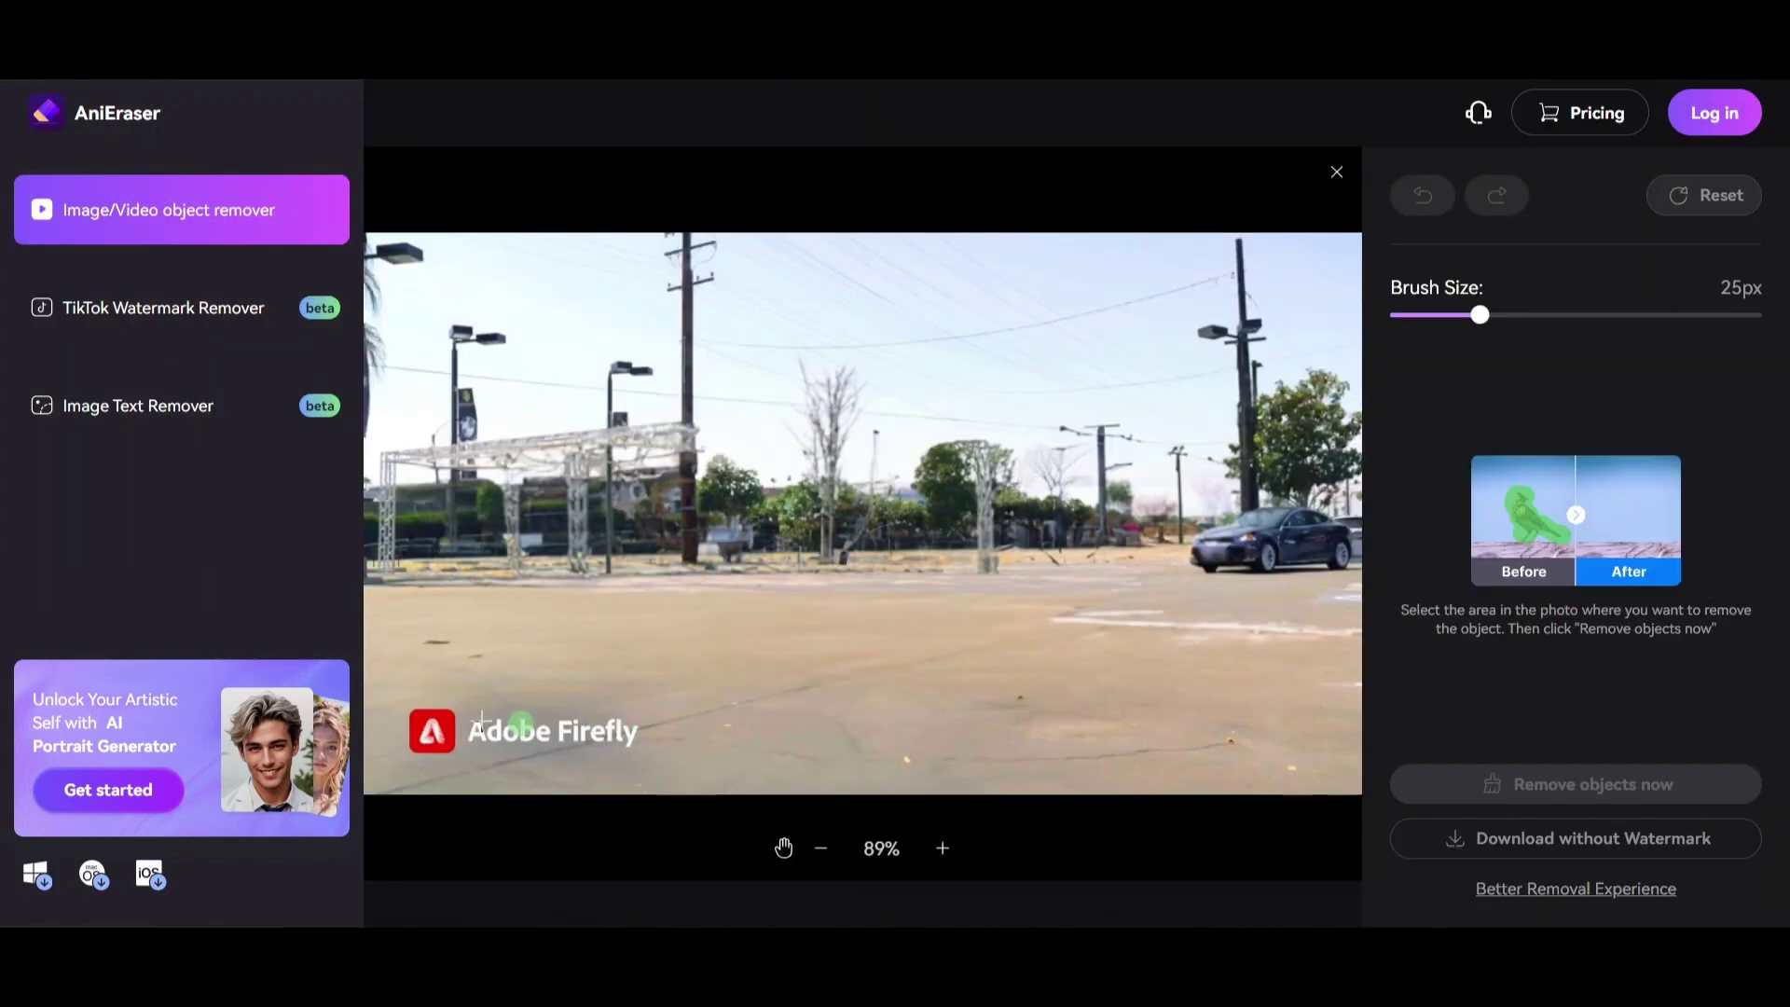
pyautogui.moveTo(379, 700)
pyautogui.mouseDown()
pyautogui.moveTo(428, 744)
pyautogui.moveTo(512, 748)
pyautogui.moveTo(624, 735)
pyautogui.moveTo(662, 727)
pyautogui.mouseUp()
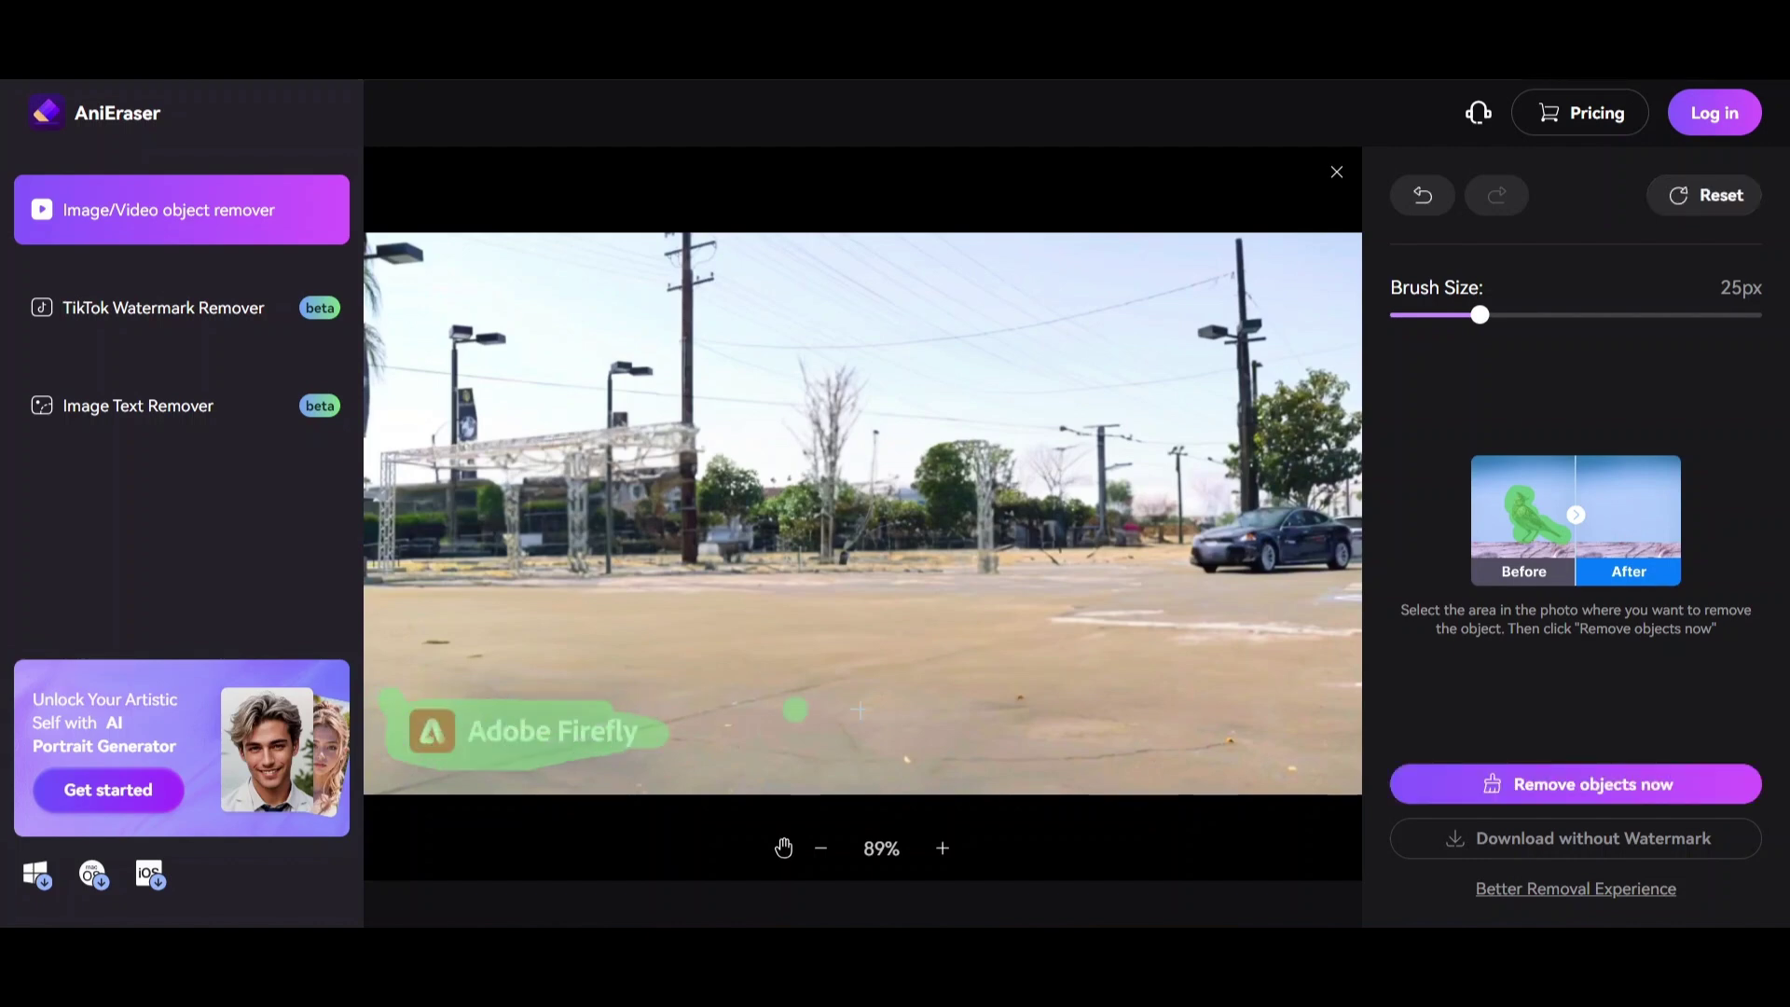
pyautogui.click(1615, 790)
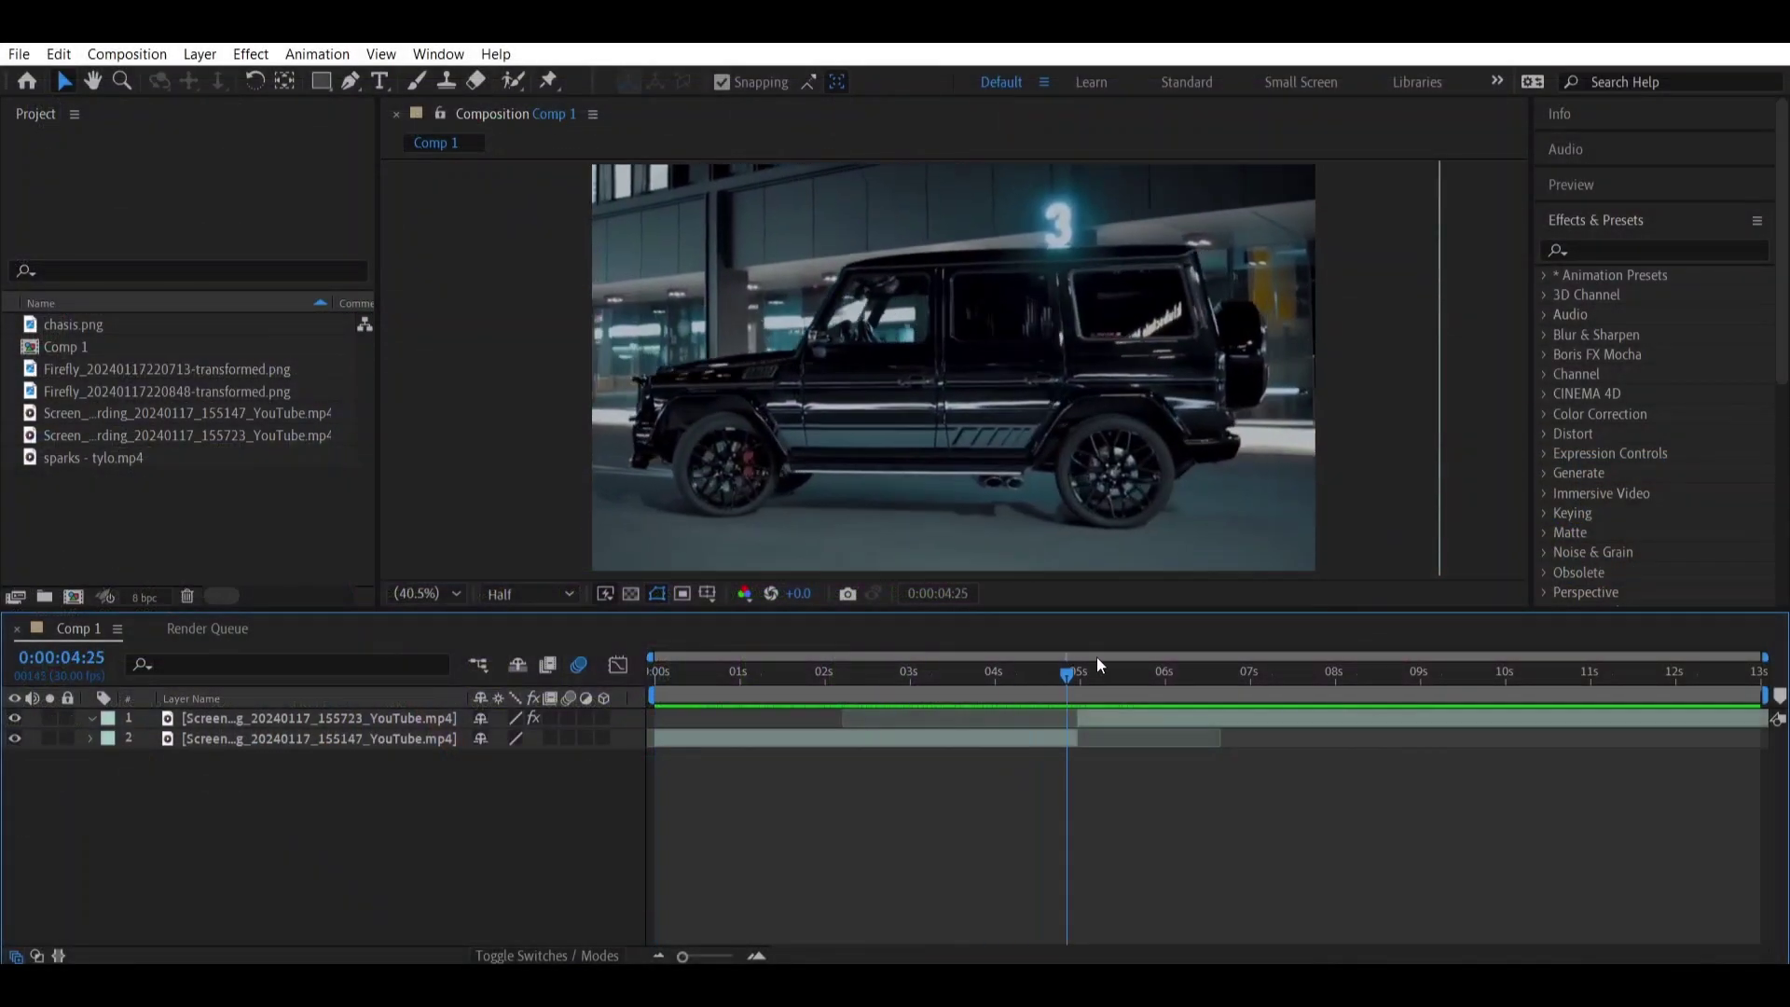
# In After Effects, preview the chasis.png image, the two Firefly background images and the sparks - tylo.mp4 clip from the project.
pyautogui.moveTo(1171, 669); pyautogui.dragTo(1038, 684)
pyautogui.click(137, 327)
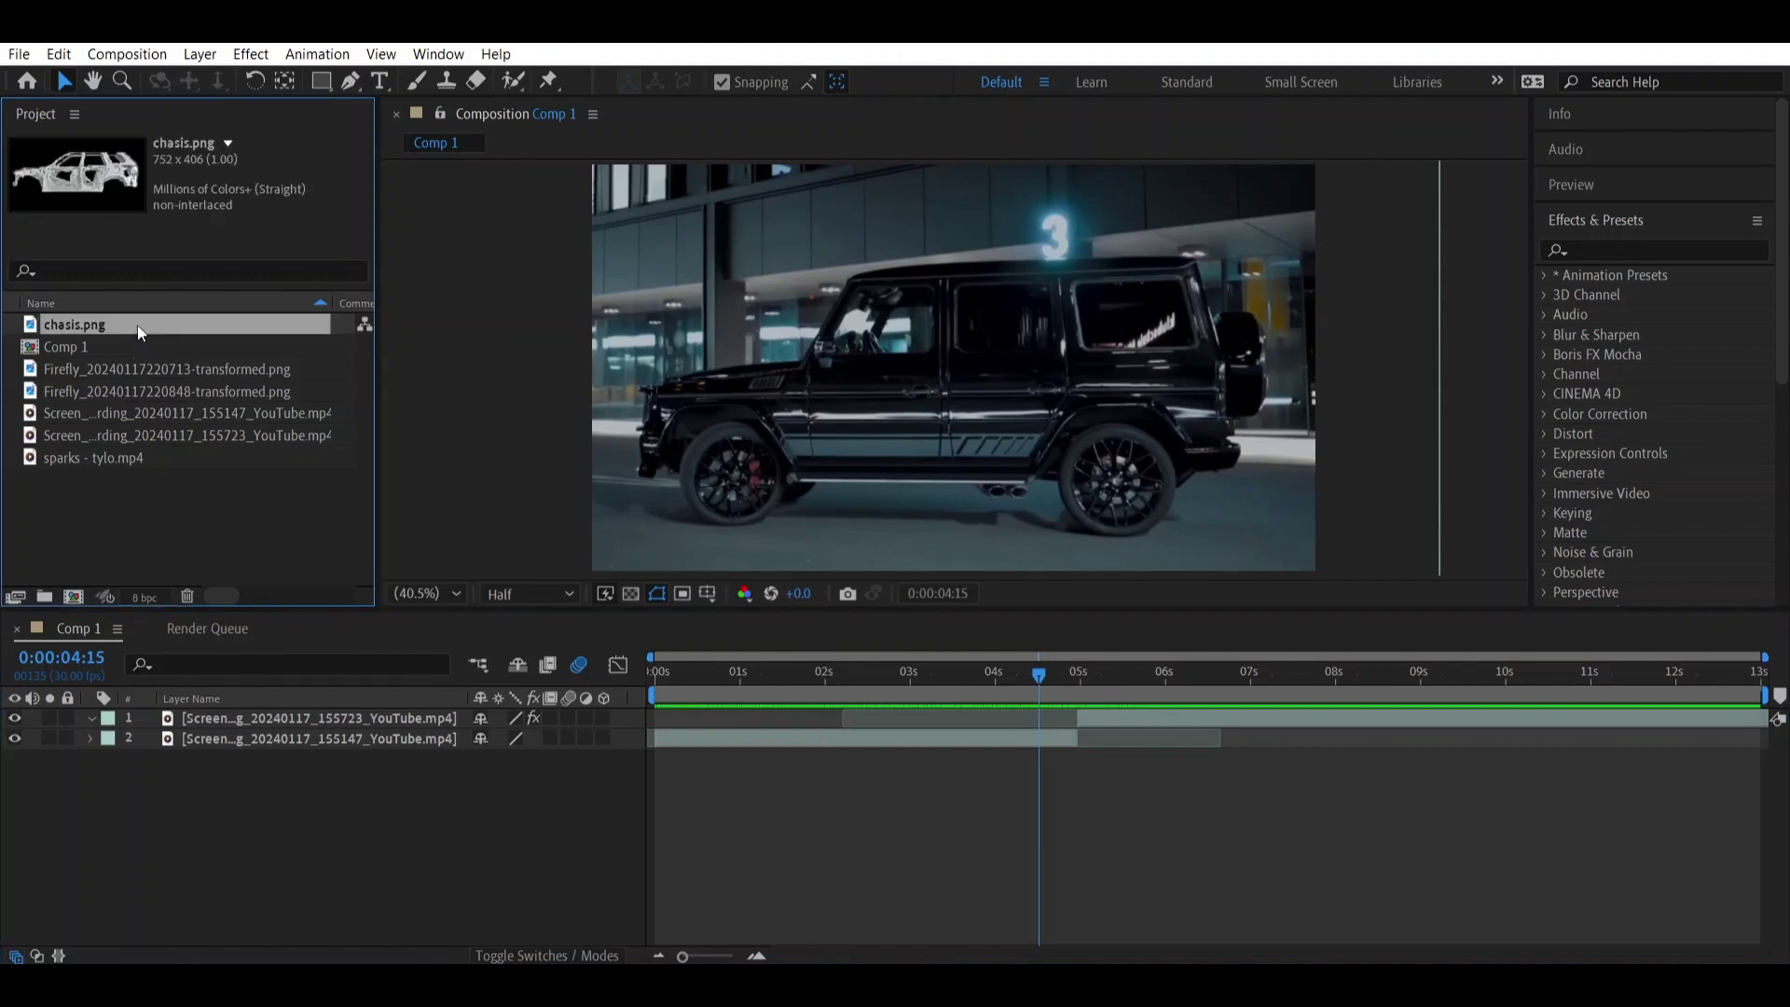
pyautogui.doubleClick(136, 327)
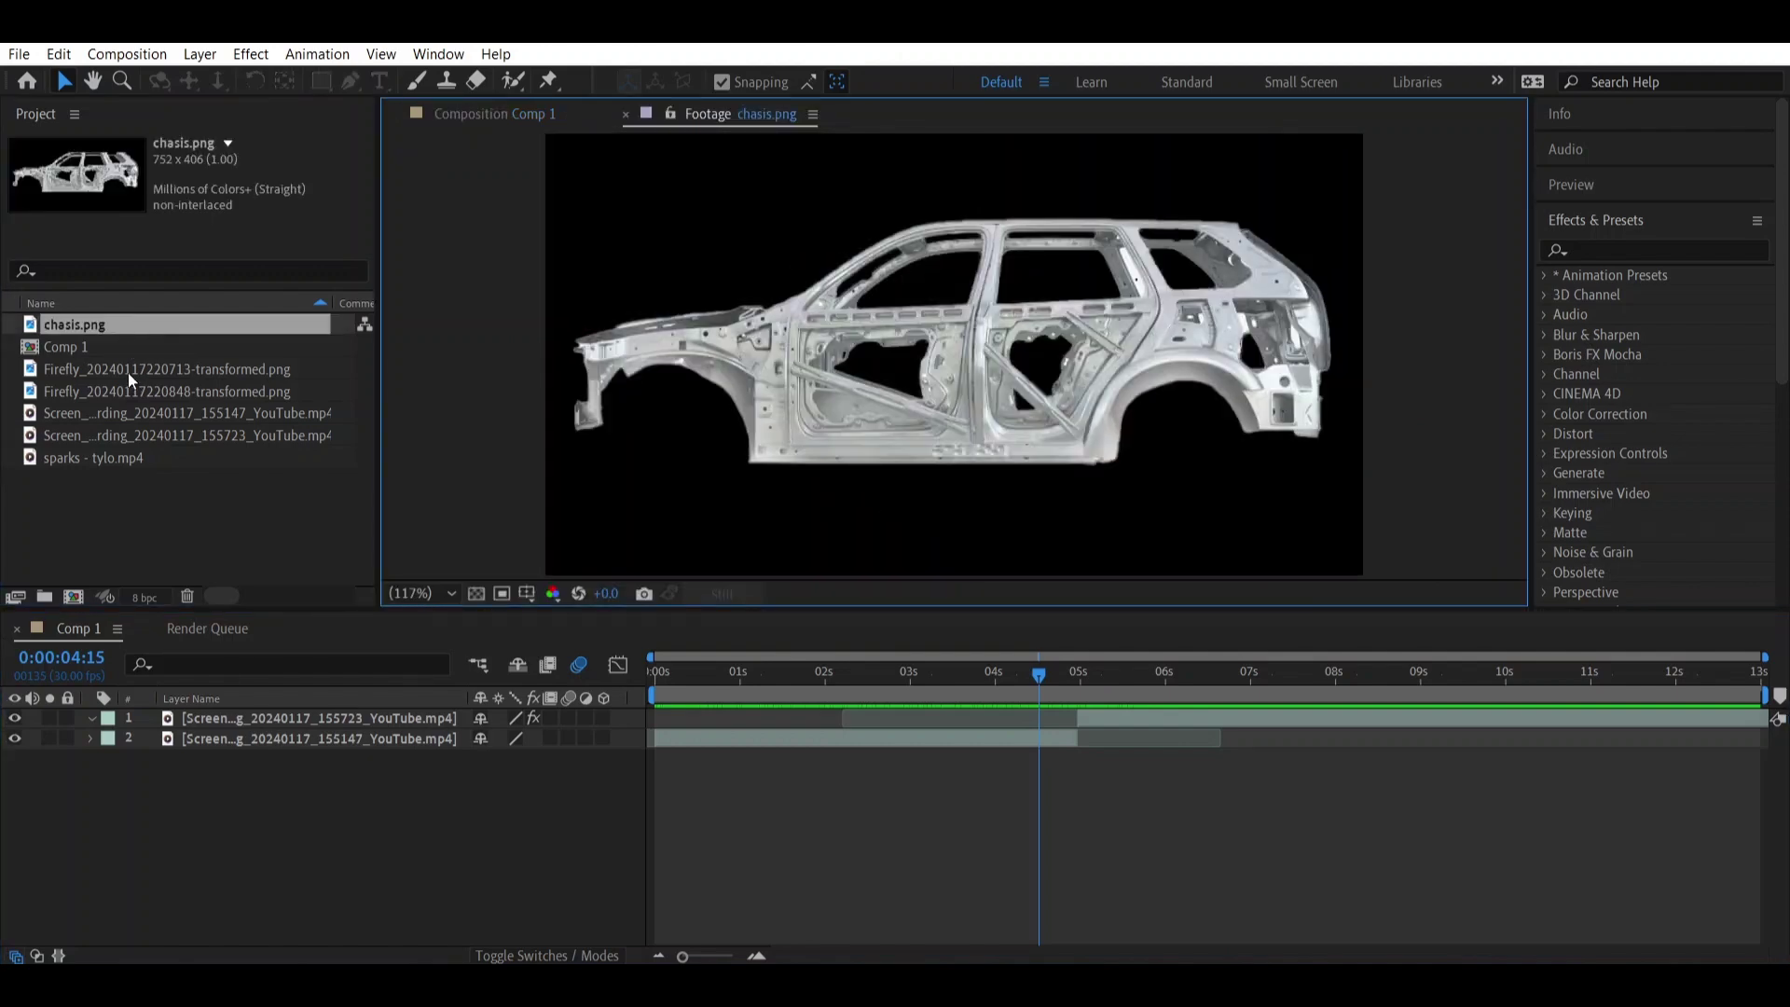
pyautogui.doubleClick(131, 367)
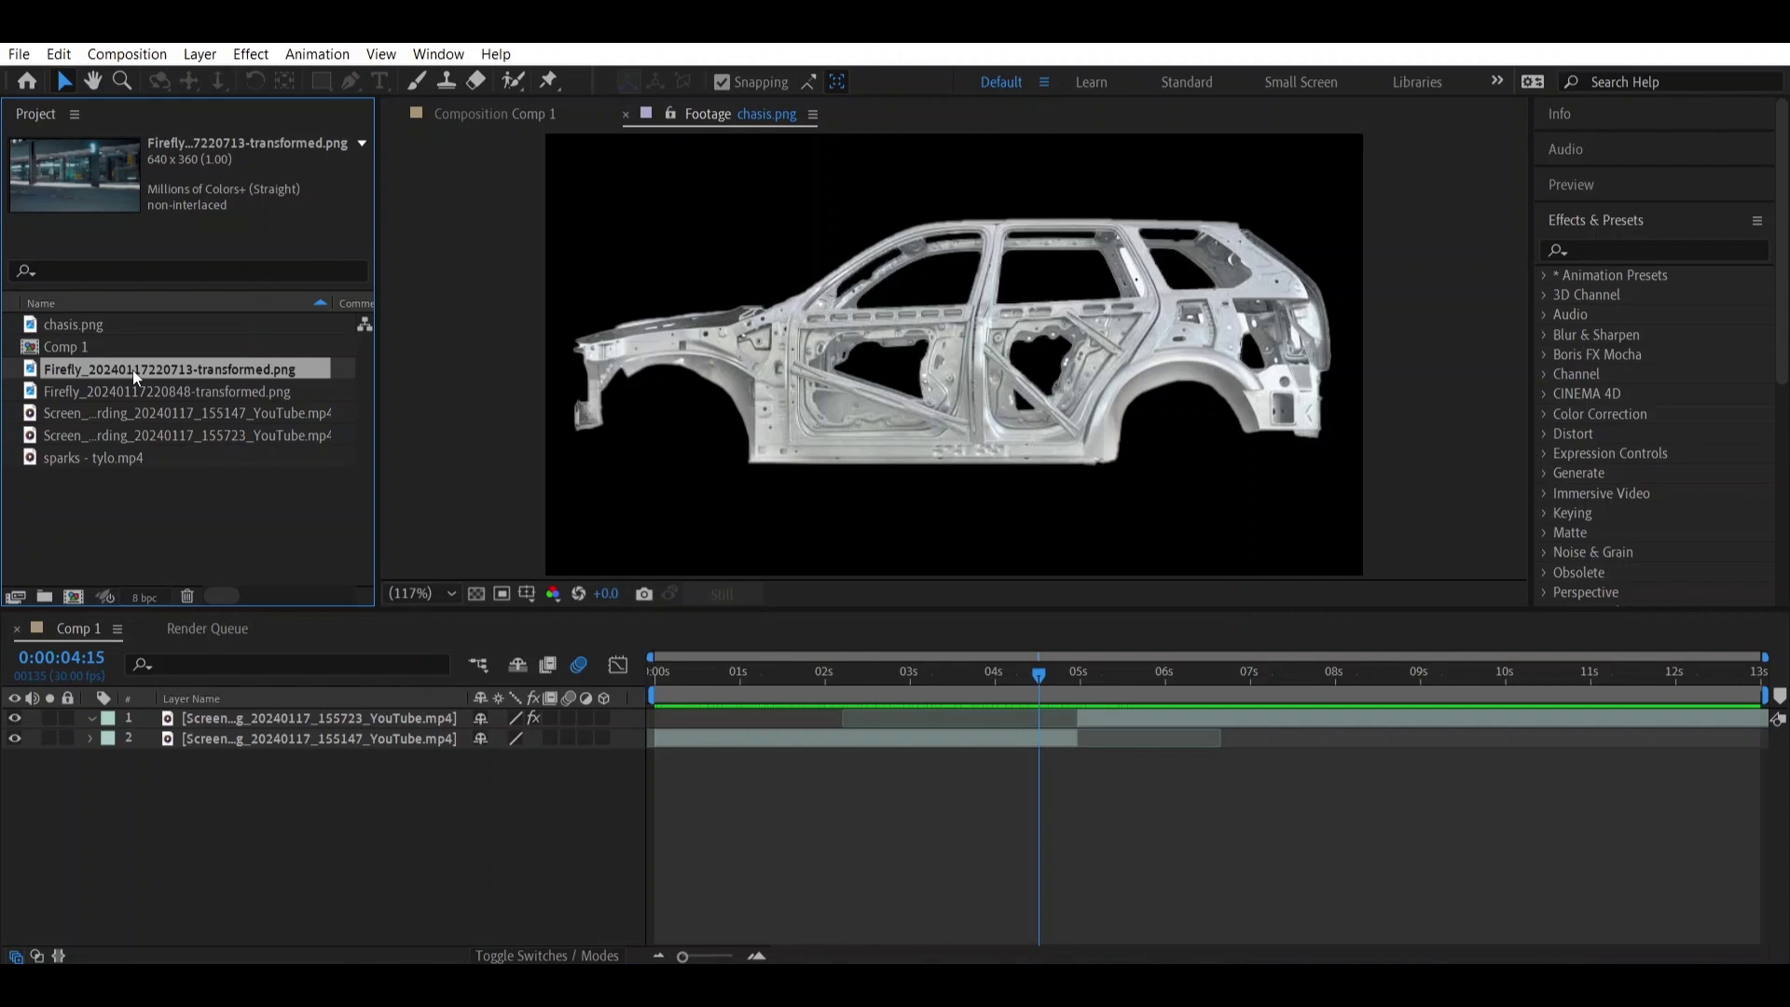
pyautogui.doubleClick(130, 389)
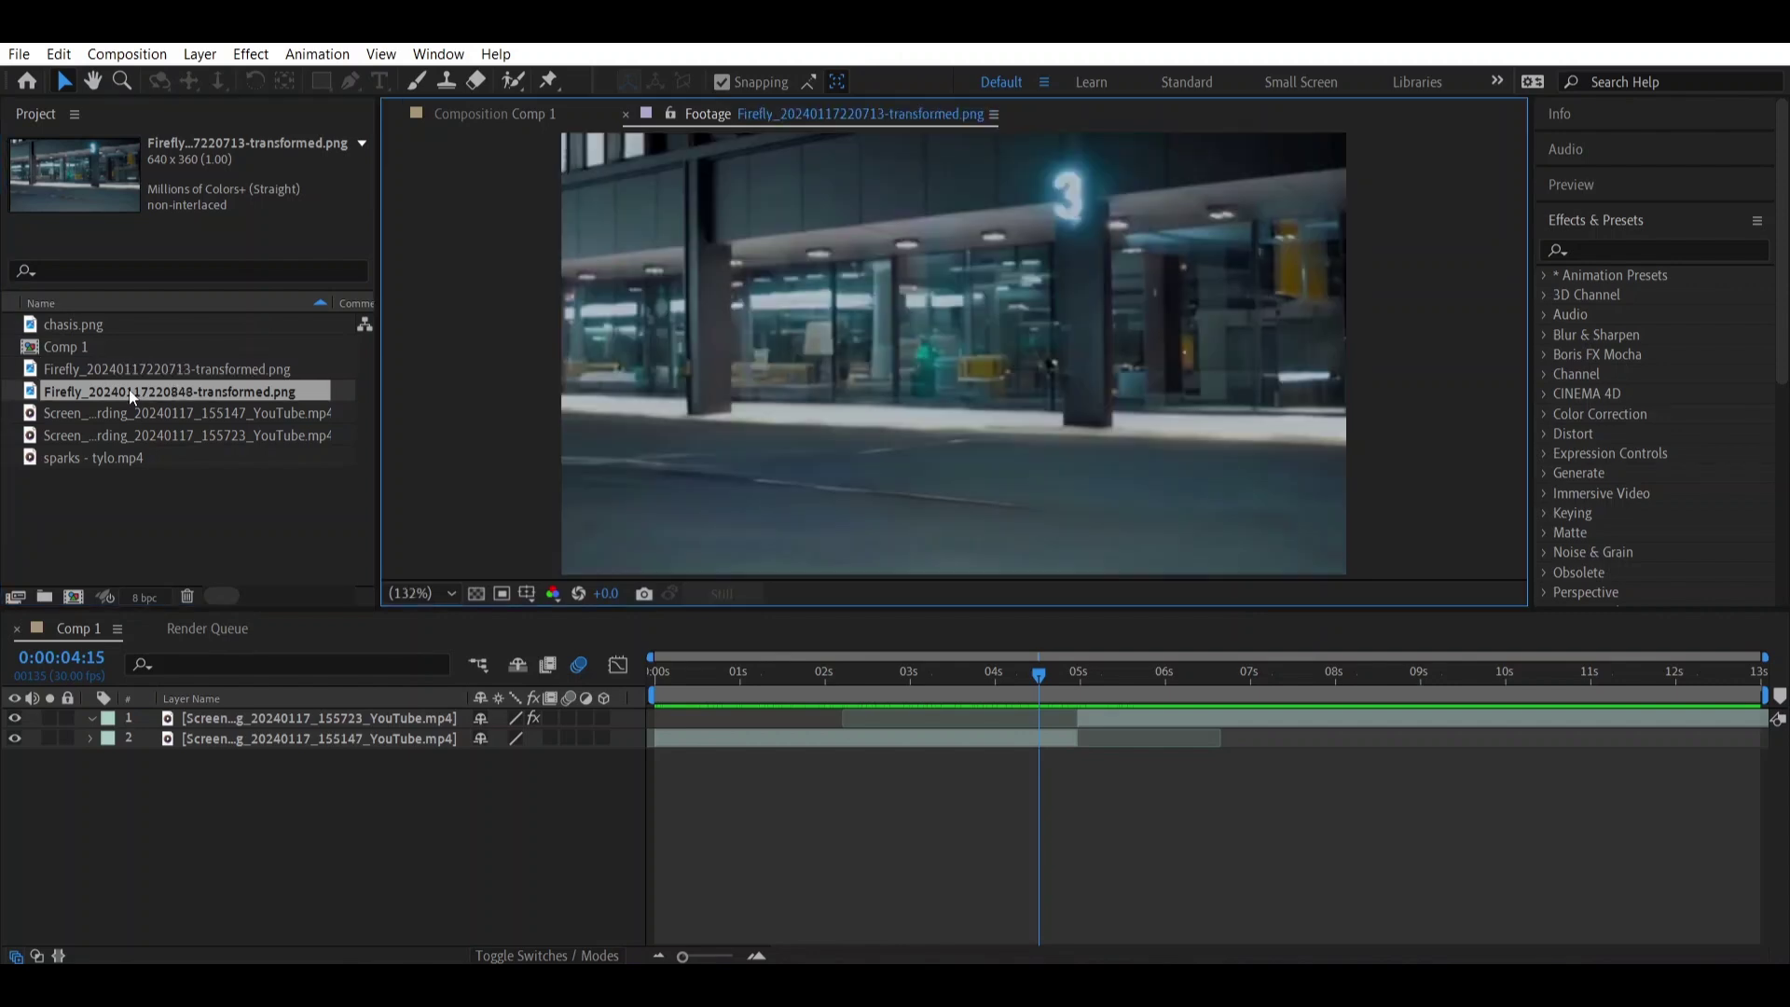
pyautogui.doubleClick(139, 367)
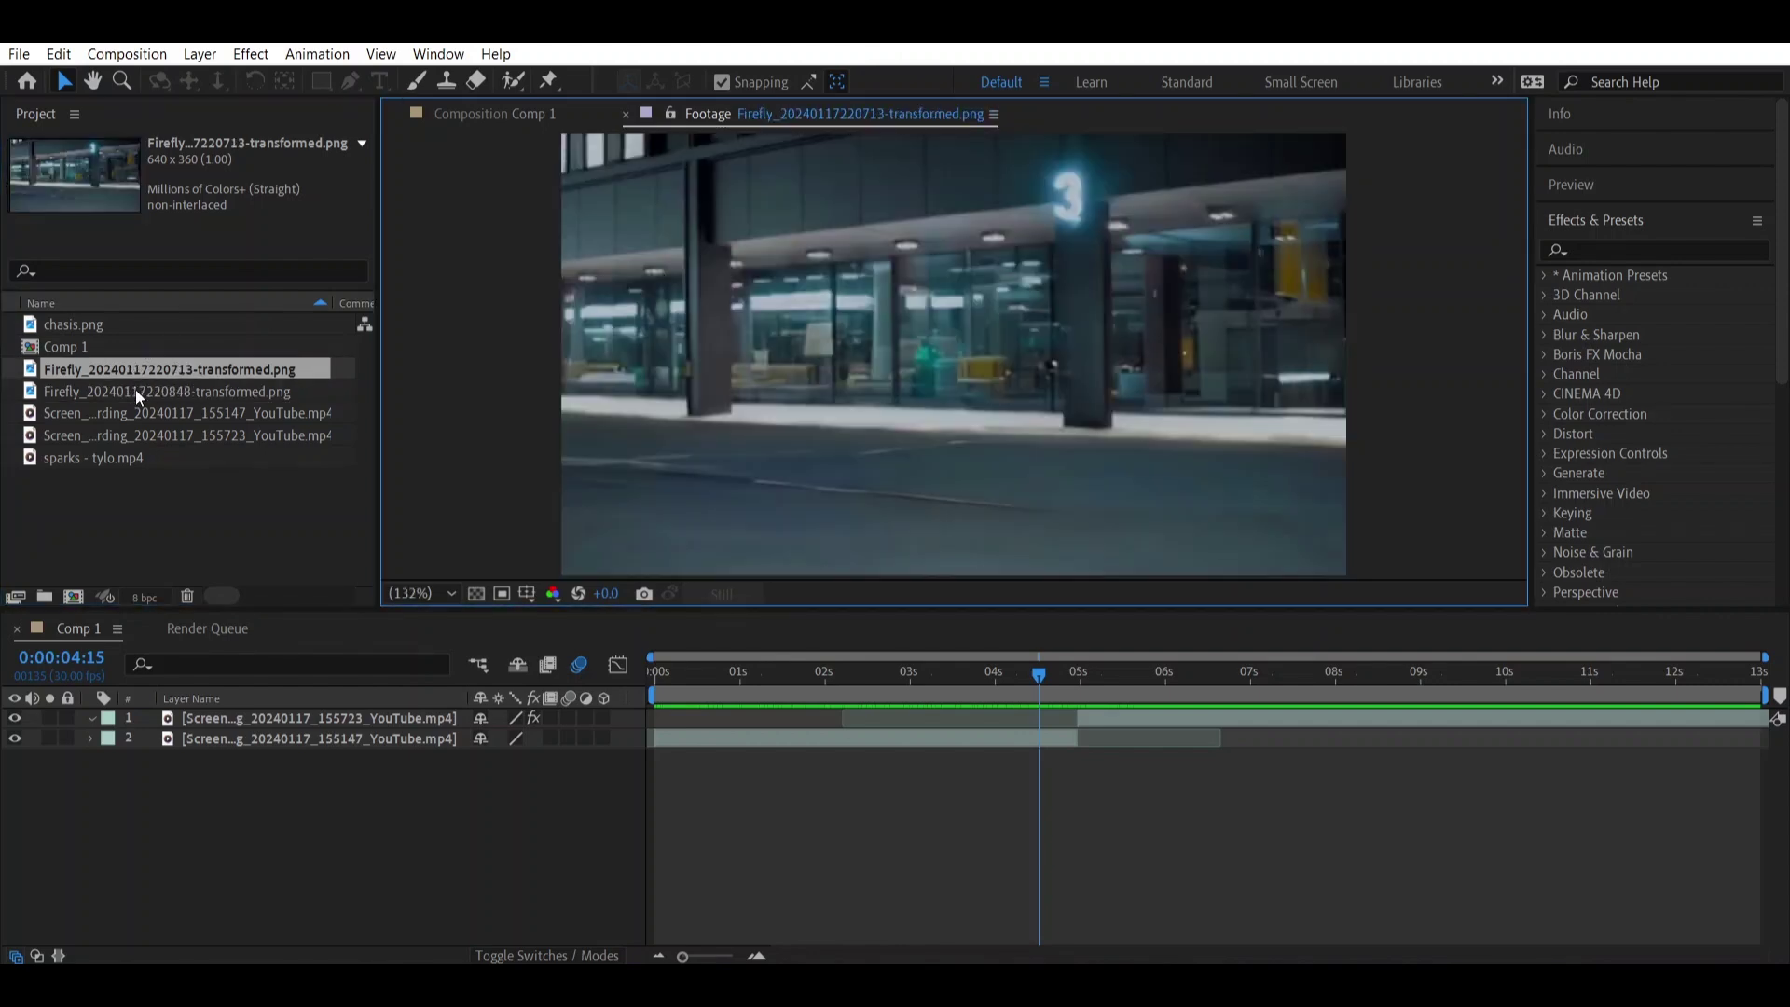
pyautogui.doubleClick(136, 389)
pyautogui.doubleClick(155, 371)
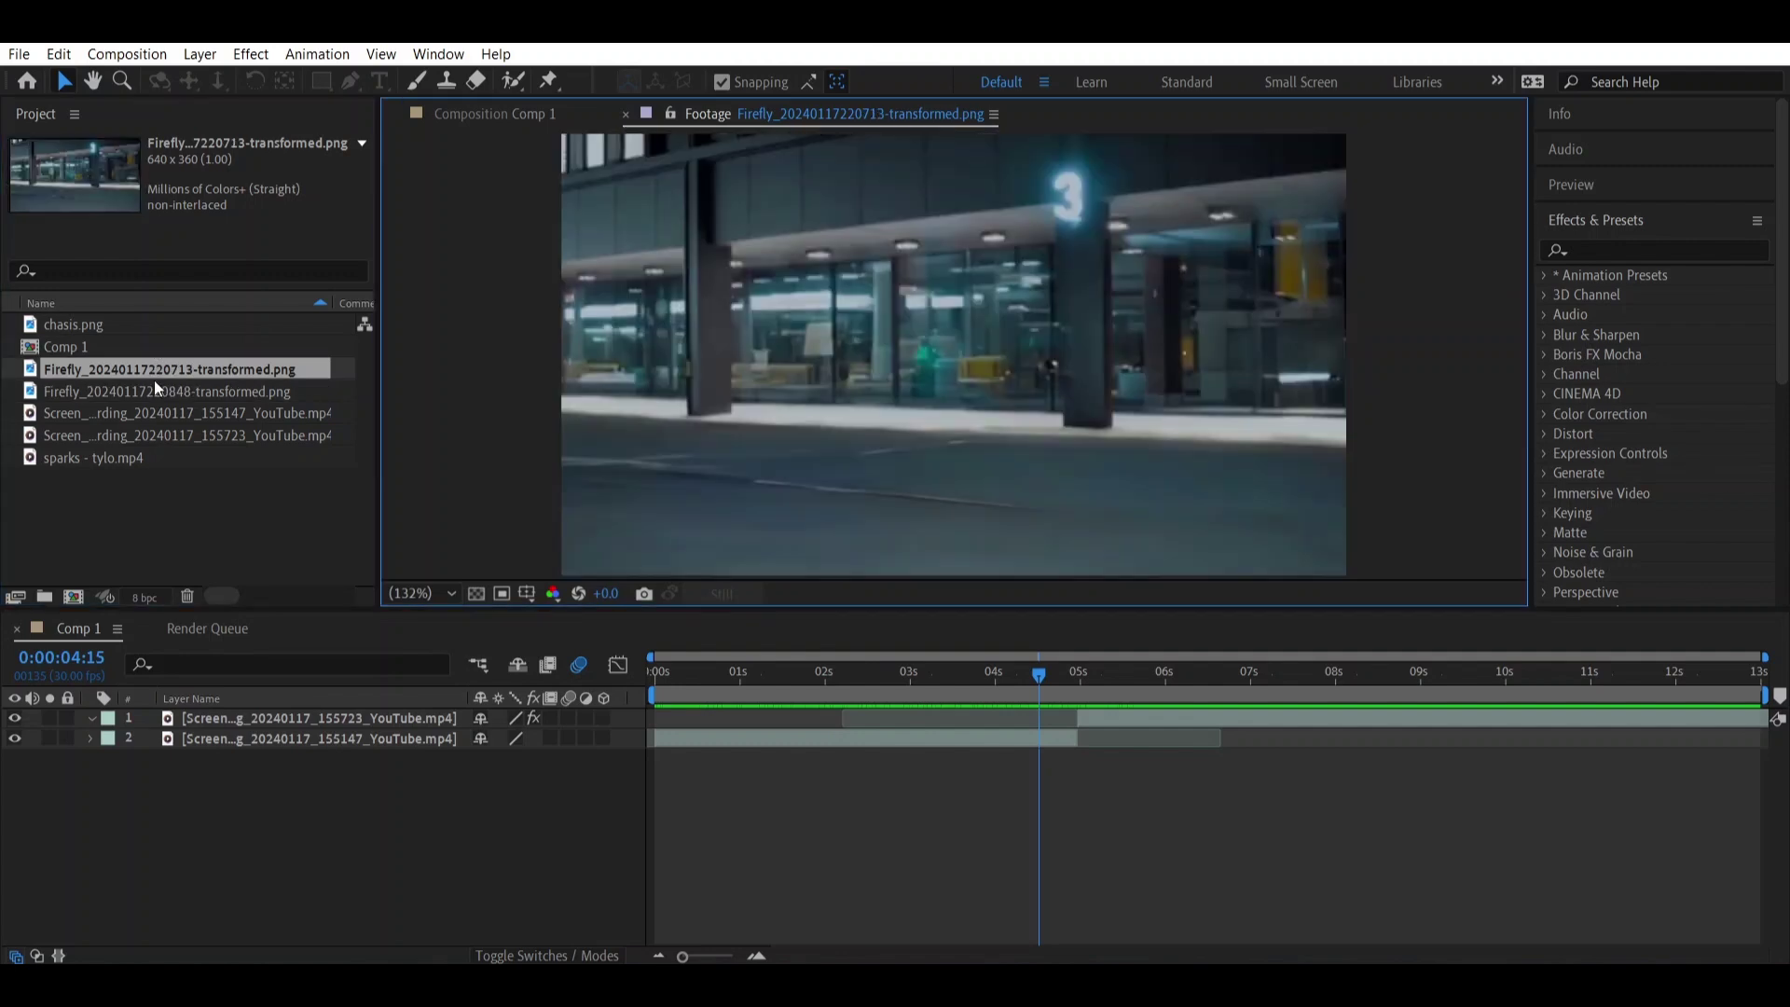
pyautogui.doubleClick(143, 455)
pyautogui.press('space')
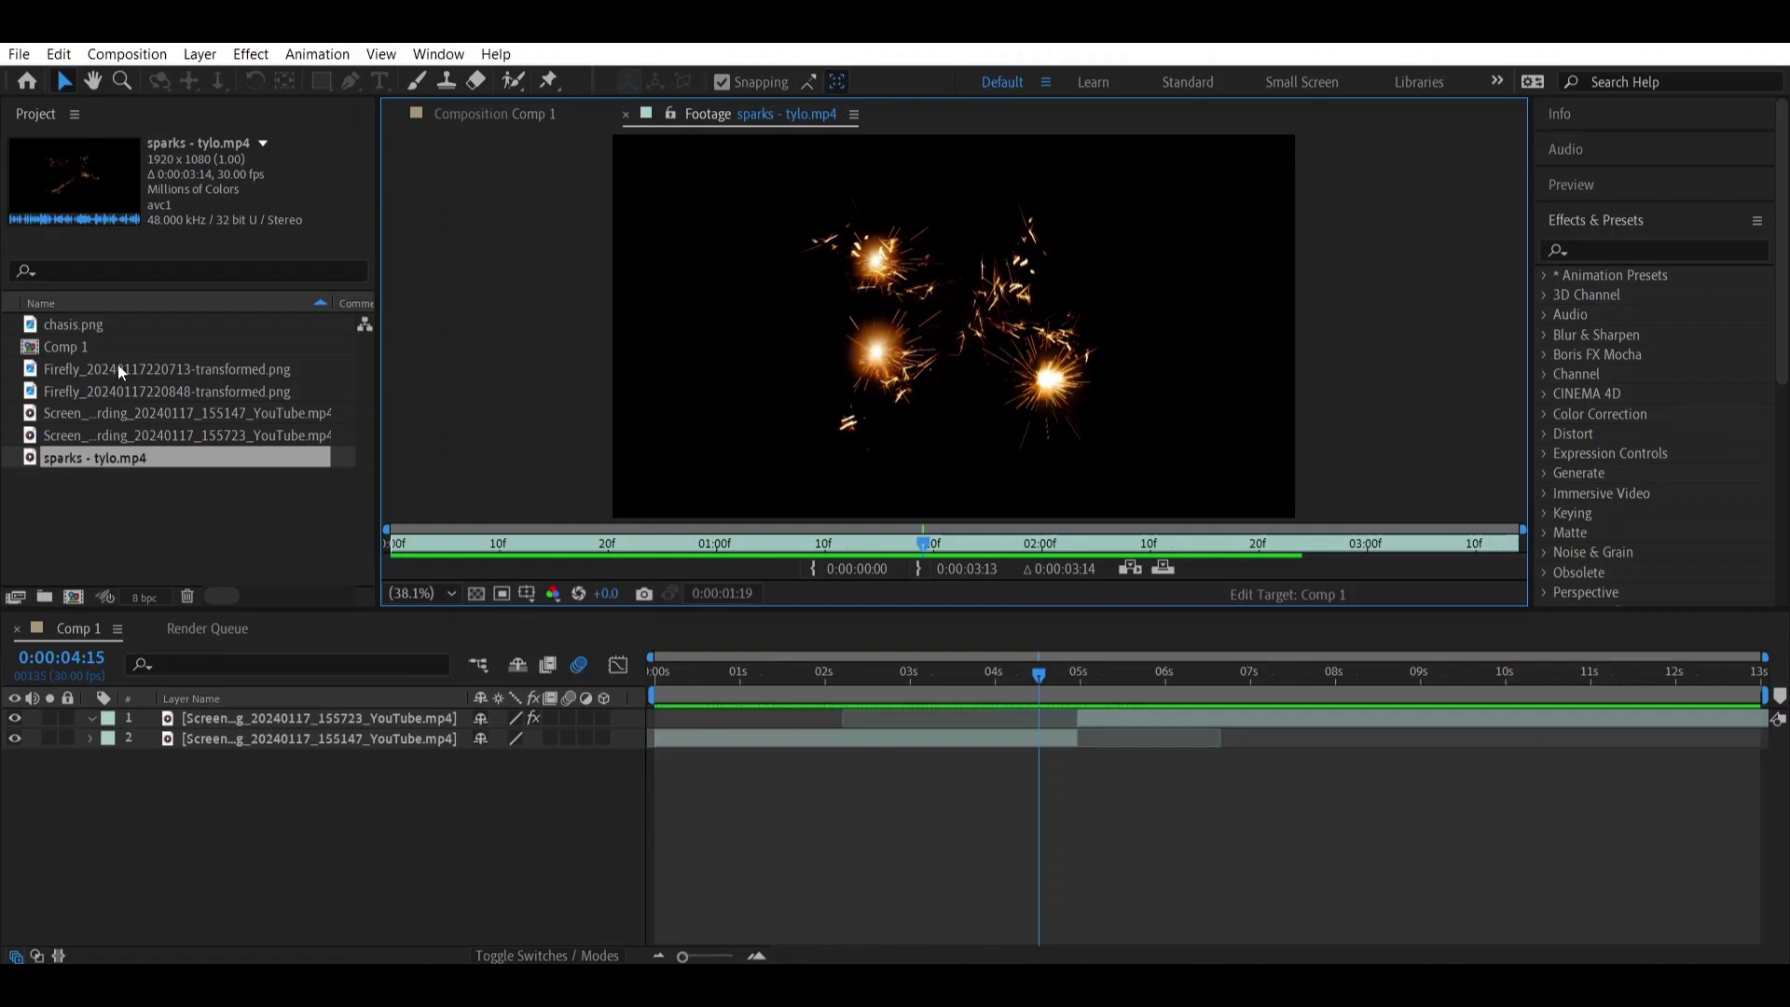
pyautogui.doubleClick(110, 370)
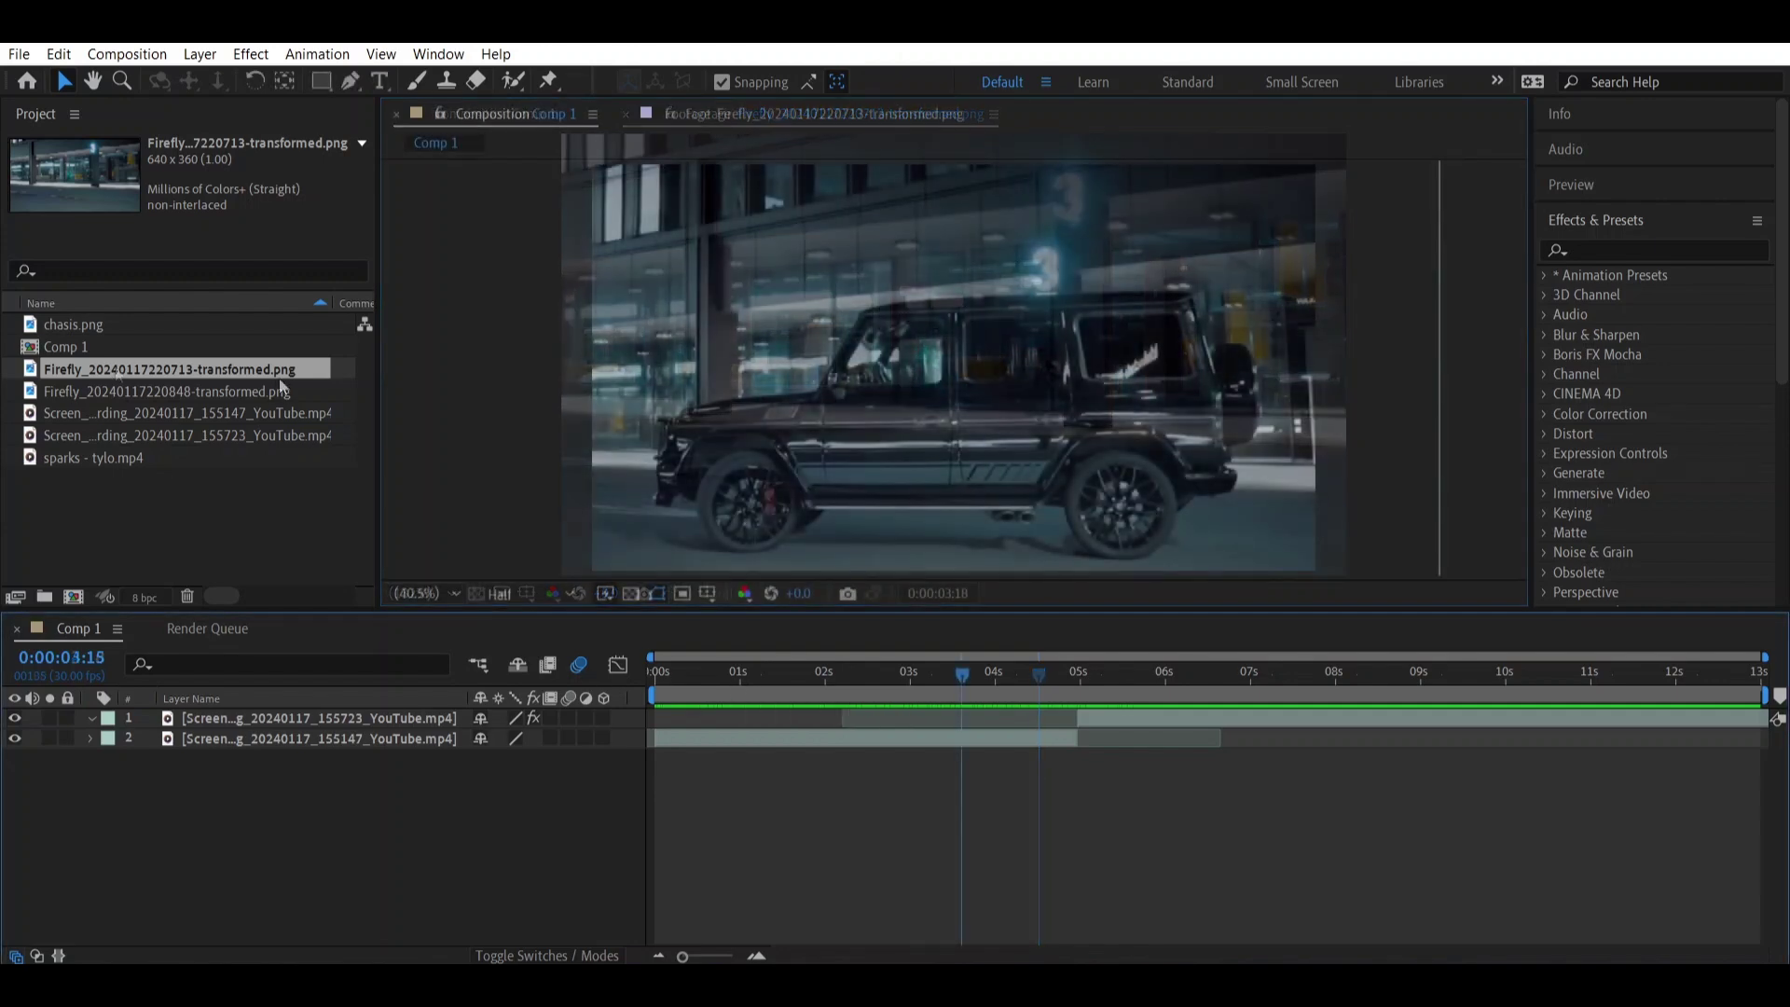
pyautogui.moveTo(168, 369); pyautogui.dragTo(787, 725)
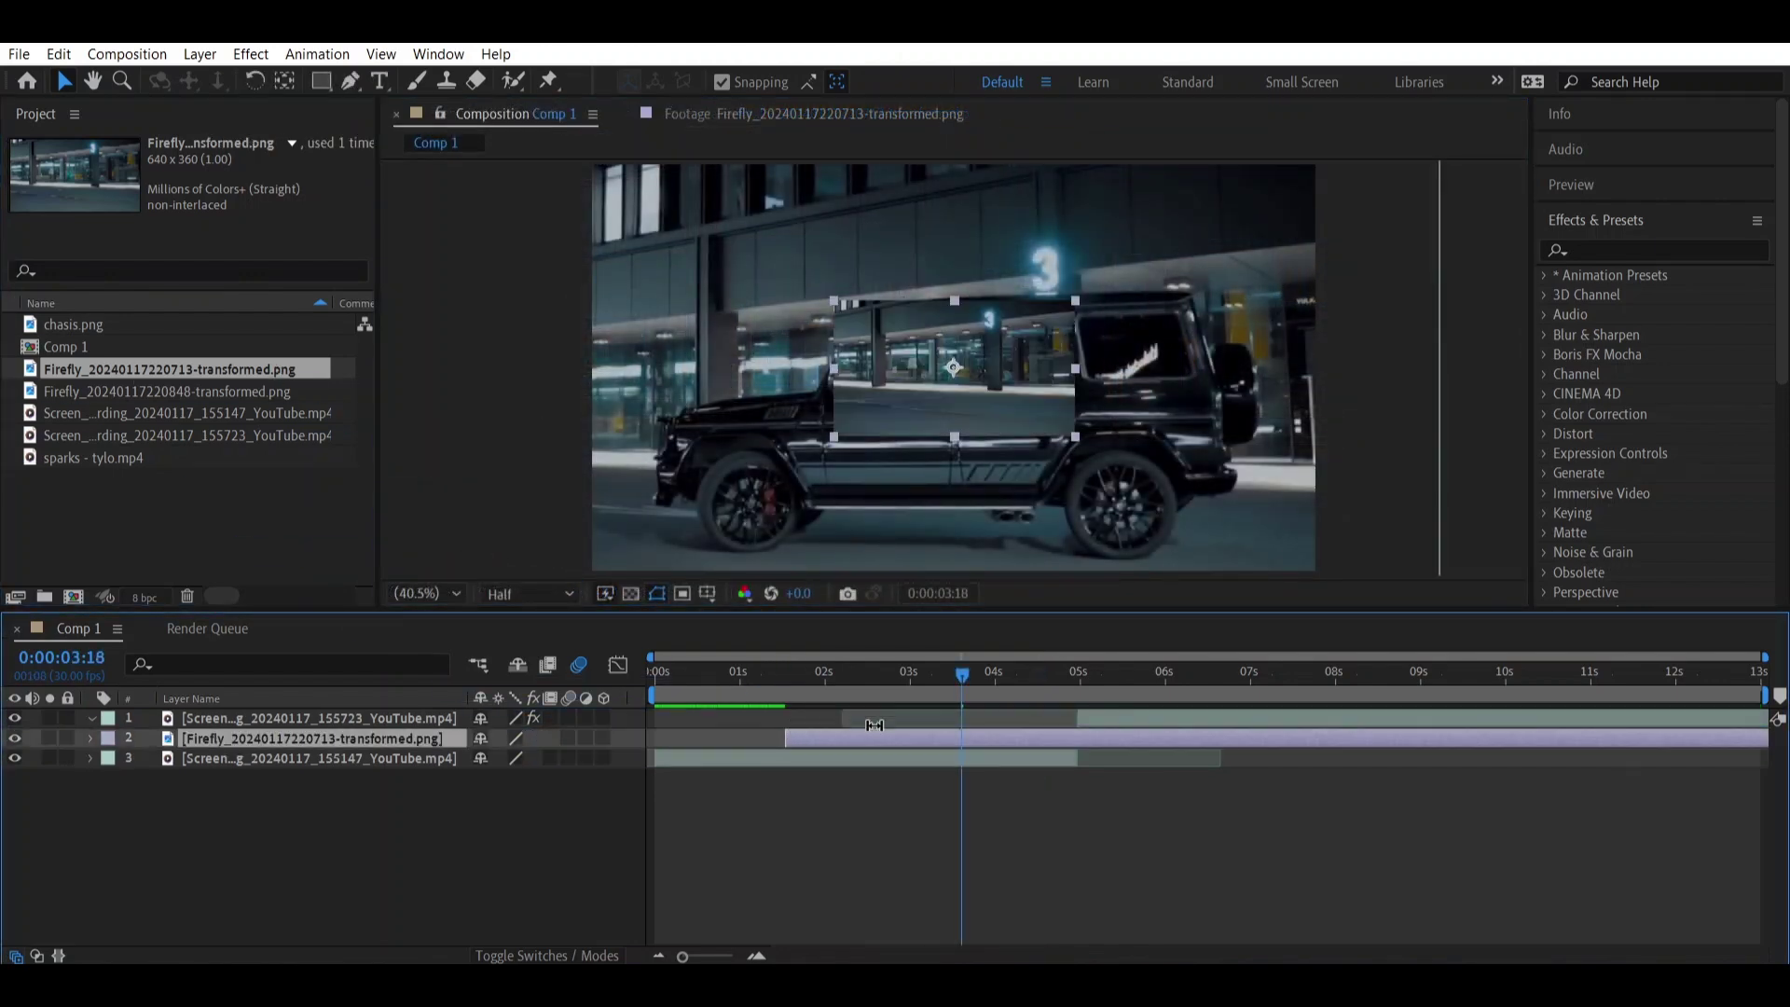
pyautogui.click(1080, 686)
pyautogui.moveTo(1080, 686); pyautogui.dragTo(1076, 686)
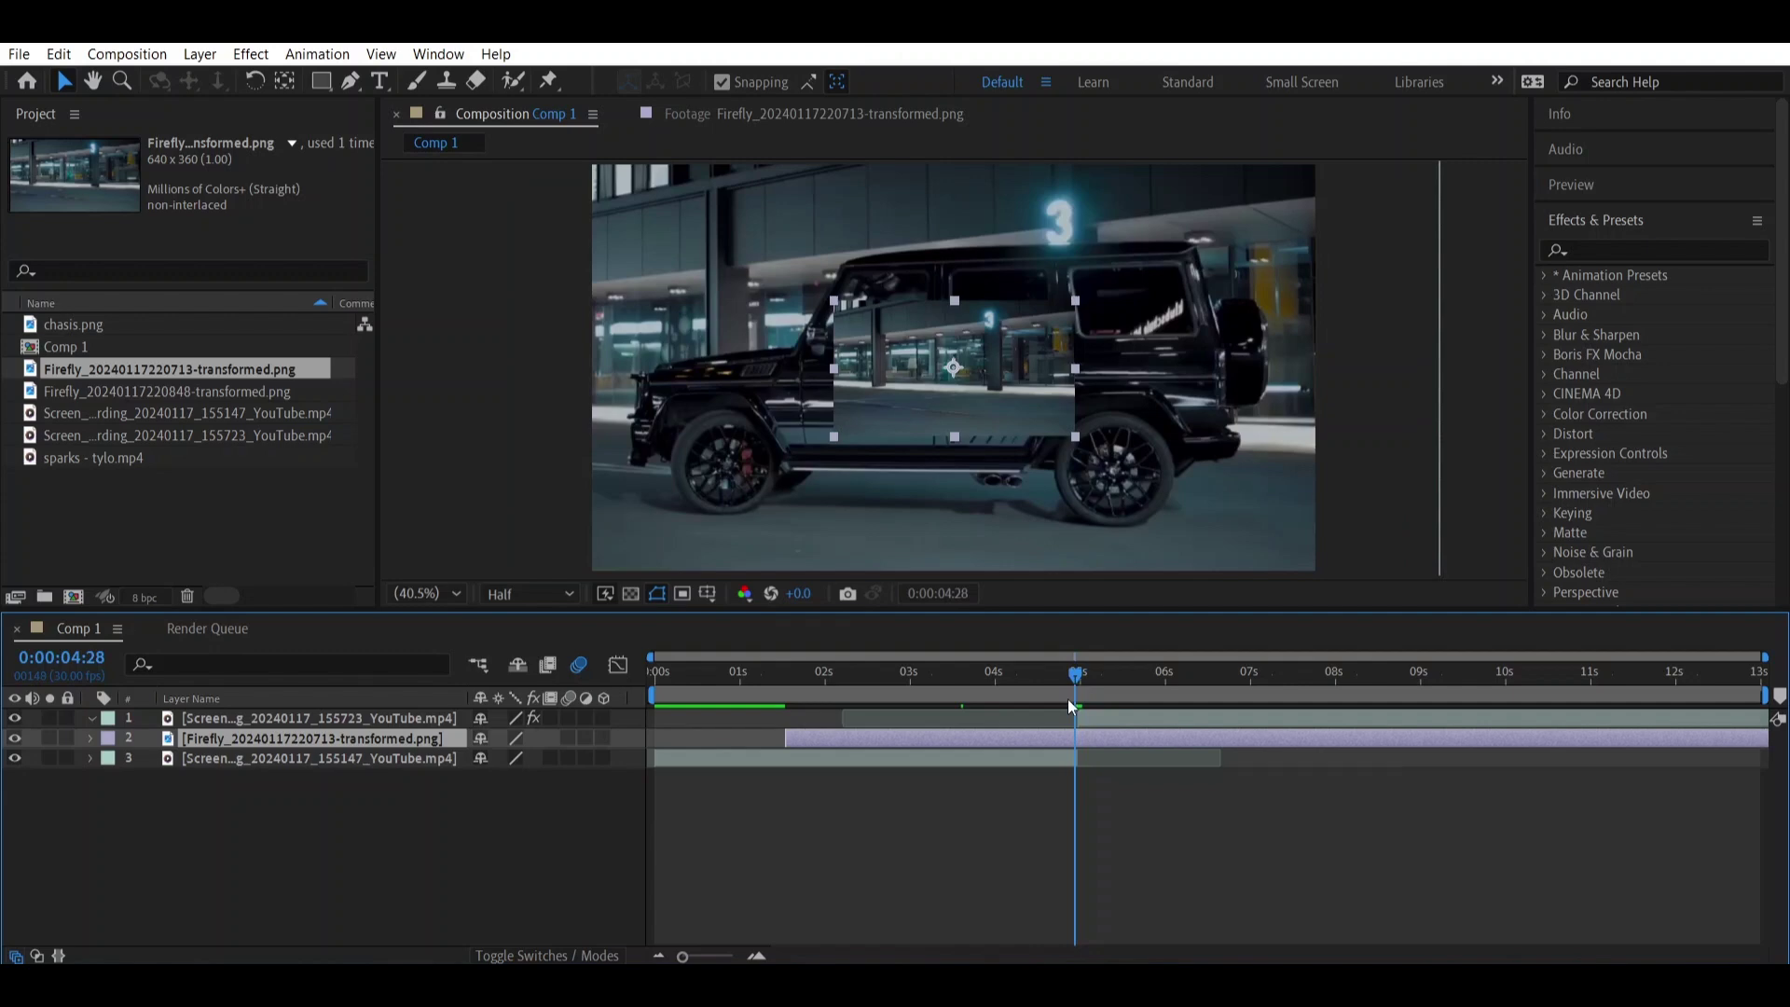
pyautogui.click(760, 955)
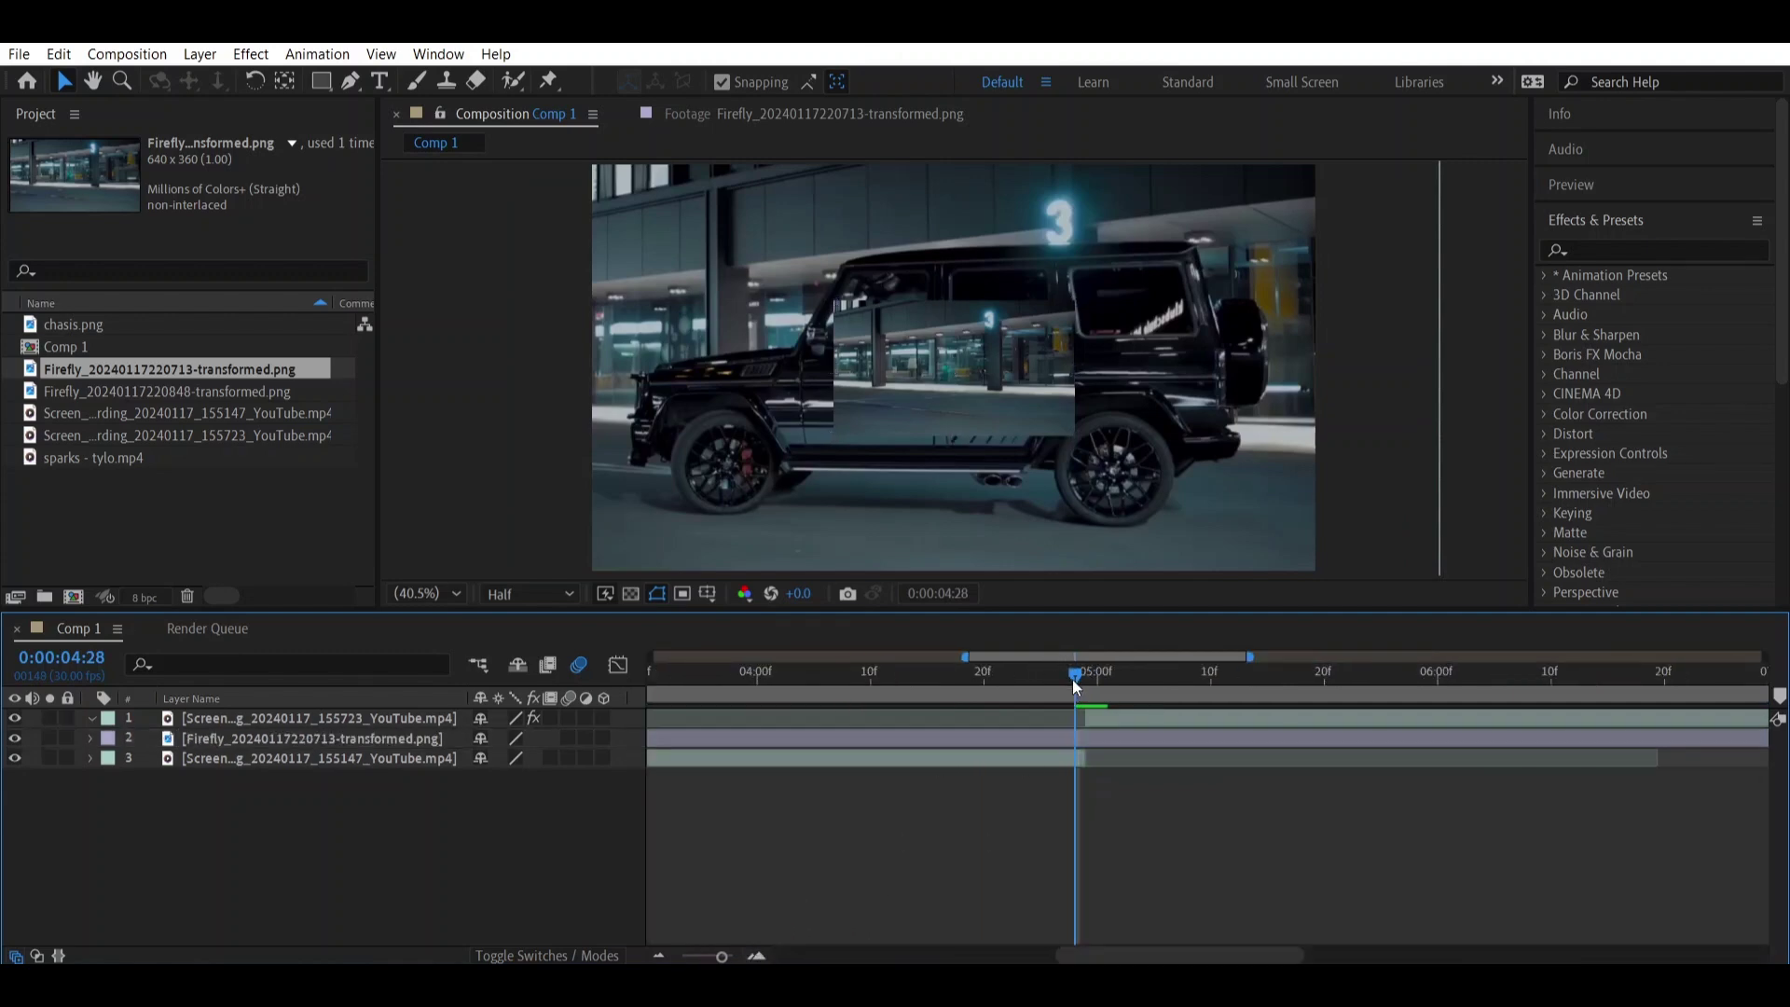
pyautogui.moveTo(1074, 677); pyautogui.dragTo(1083, 676)
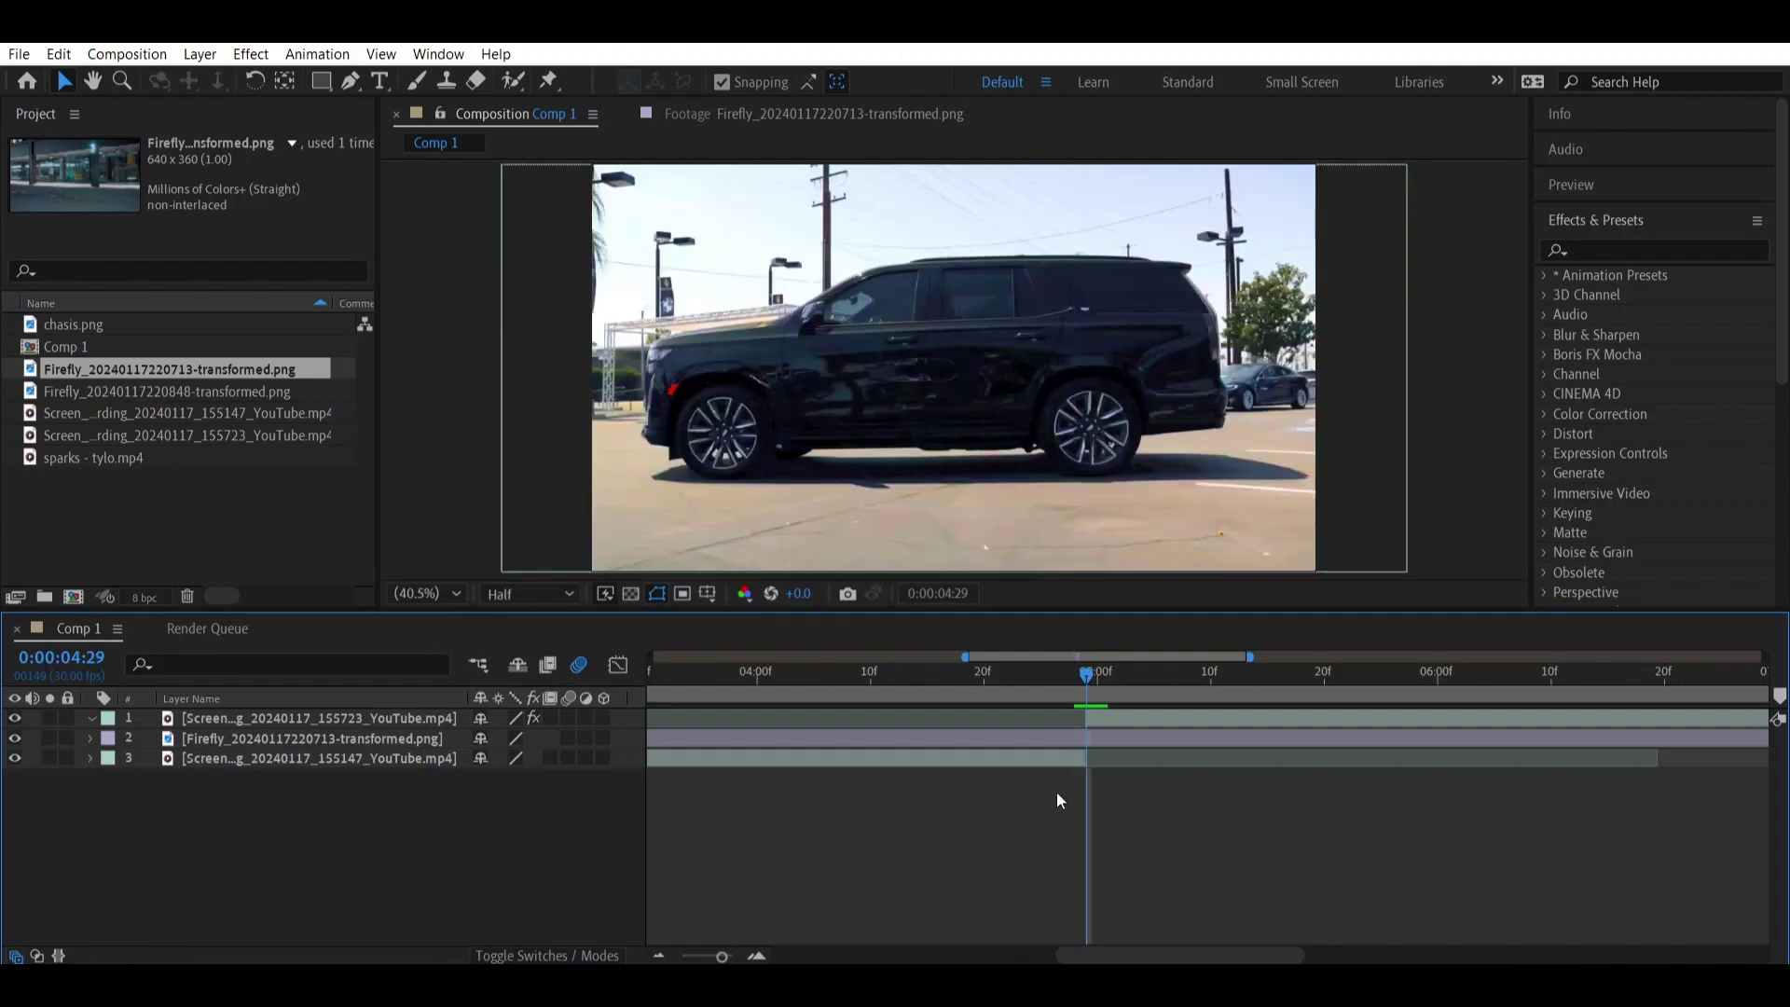
pyautogui.press('pageup')
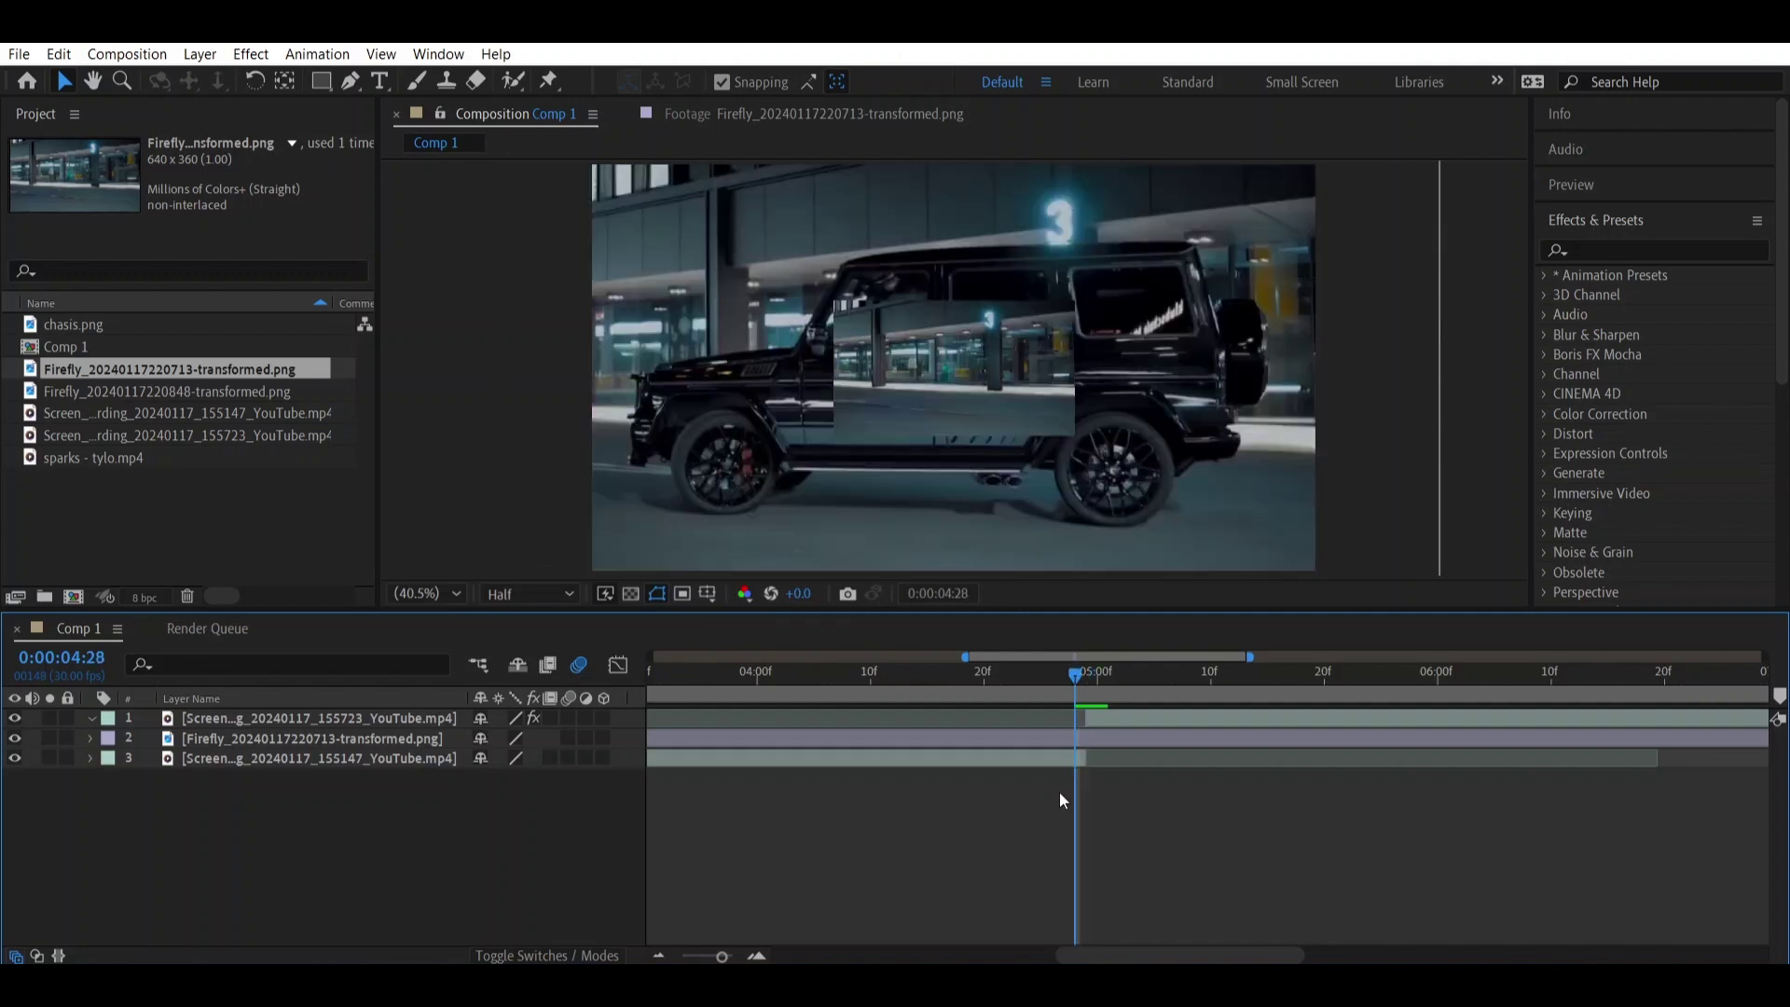
pyautogui.click(1064, 737)
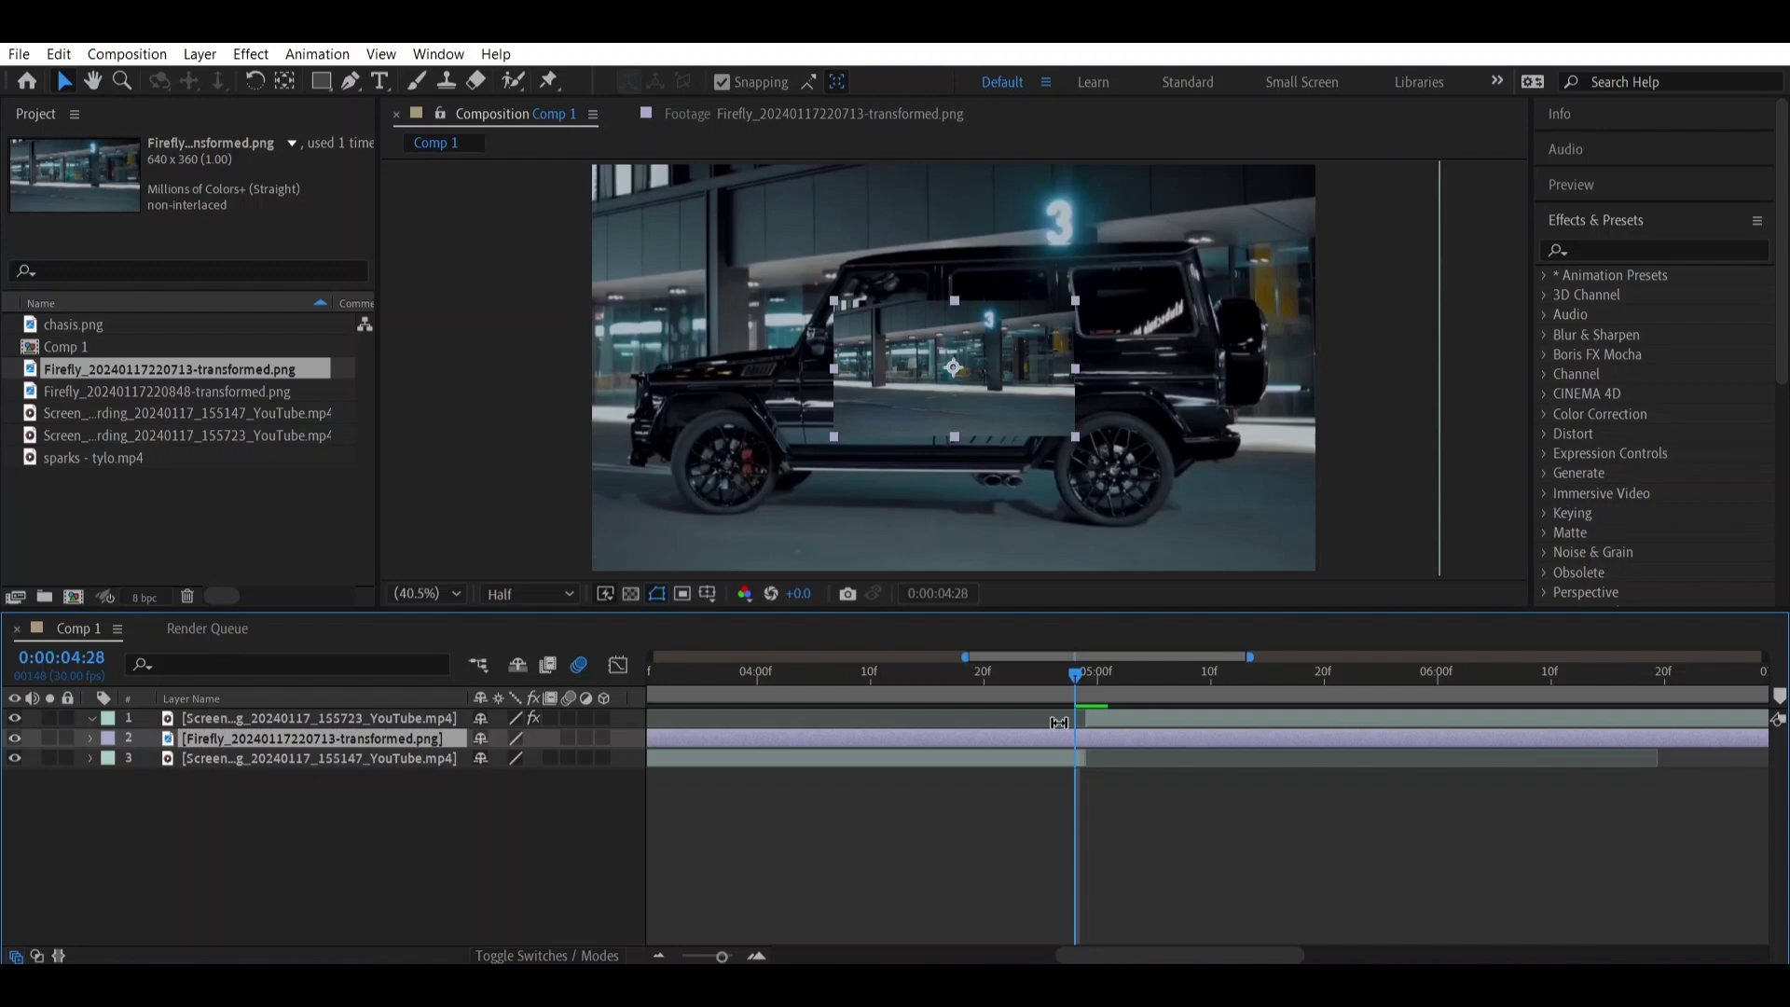
pyautogui.hotkey('alt', '[')
pyautogui.click(1038, 750)
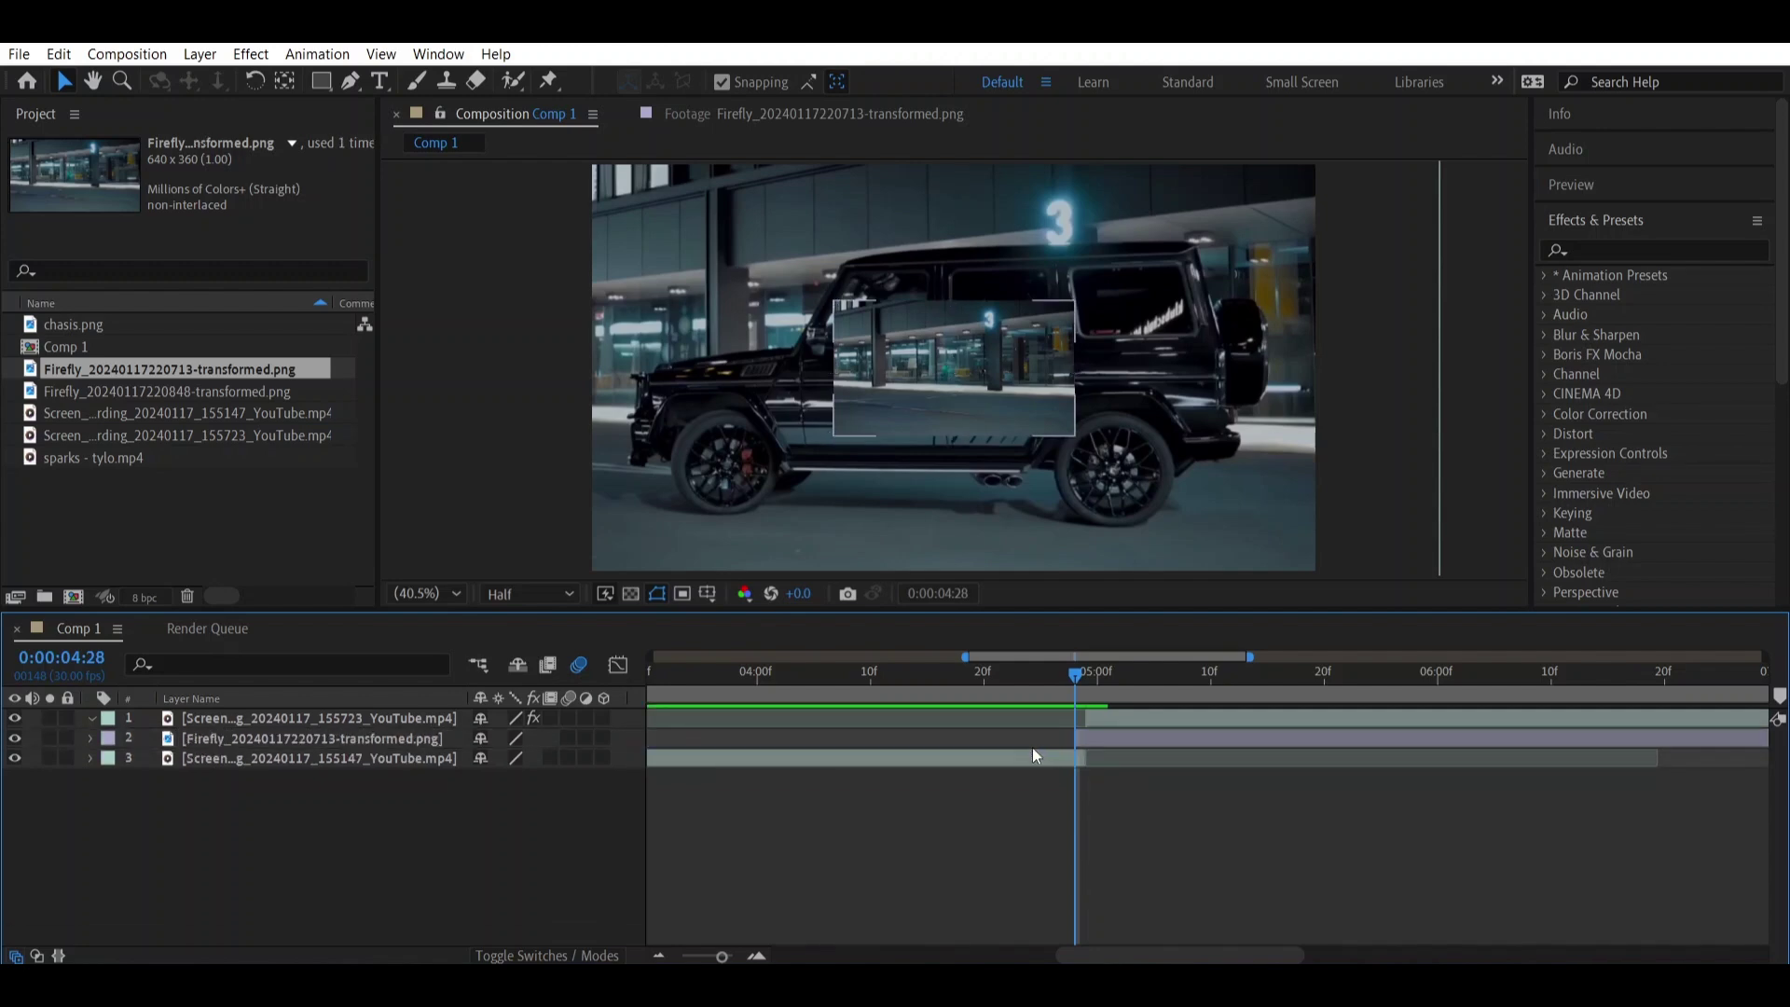
# Trim the end of the Firefly background layer at 0:00:05:18 and shift the 155723 video clip to start at that point.
pyautogui.press('space')
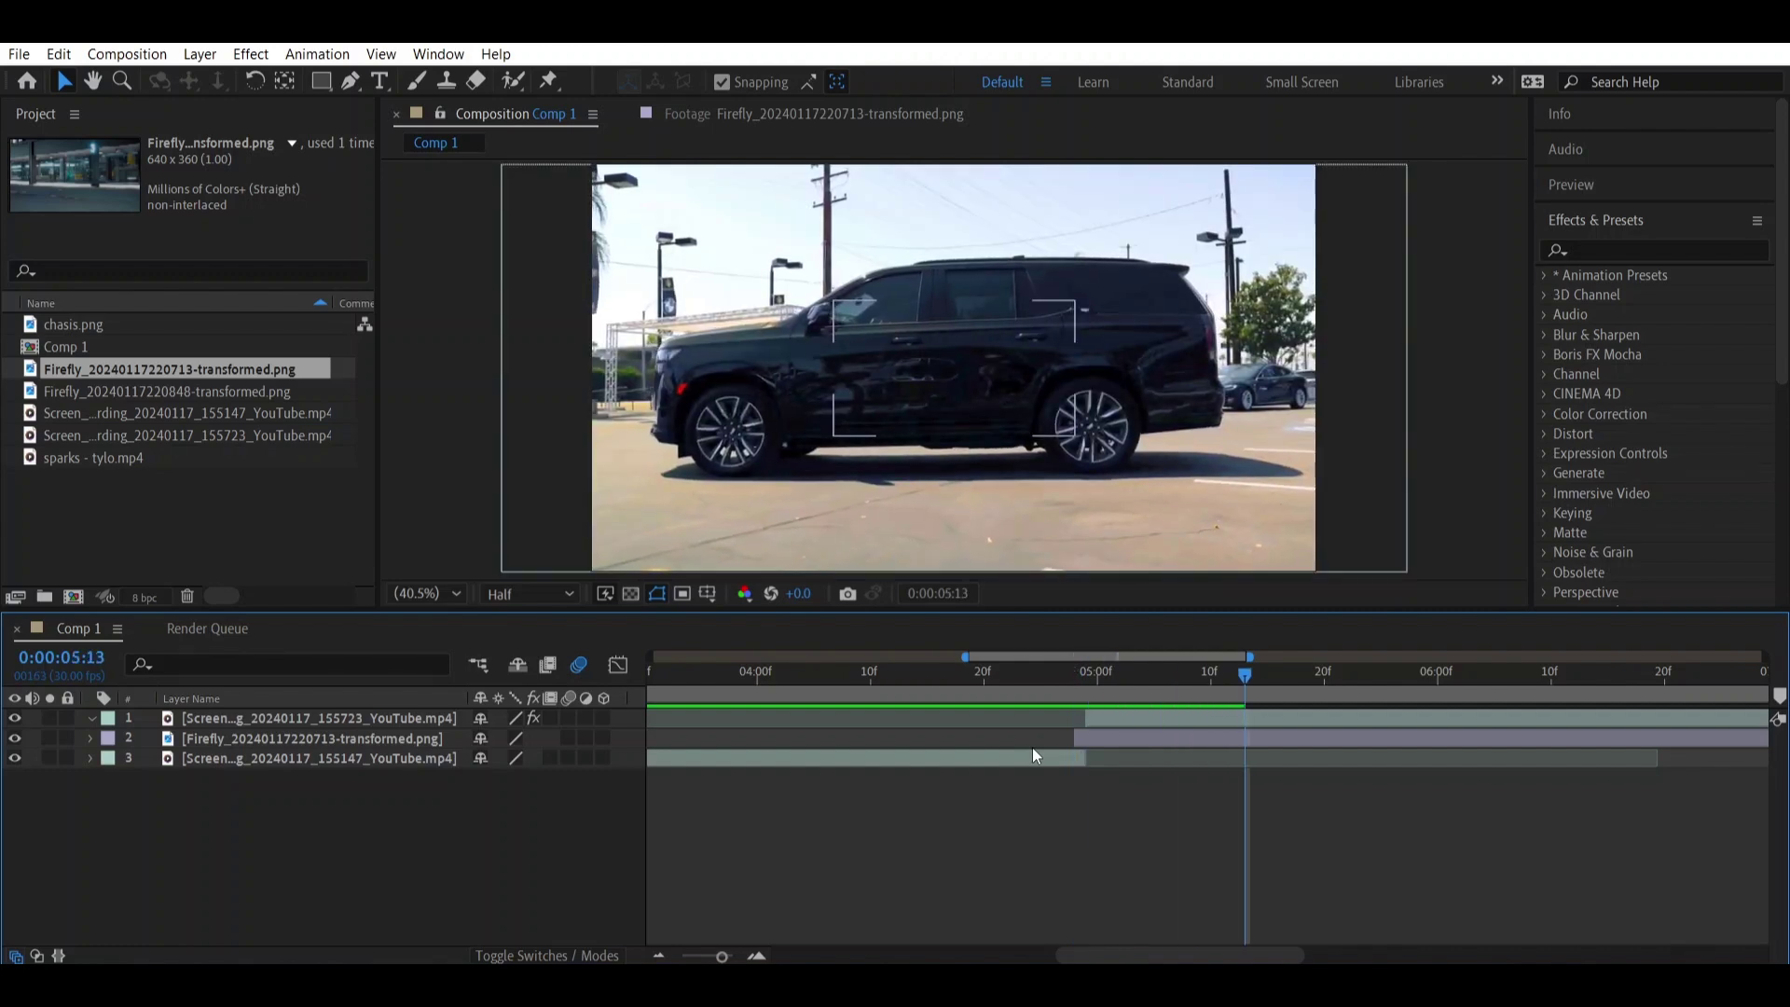
pyautogui.click(1087, 734)
pyautogui.hotkey('ctrl', 'shift', 'd')
pyautogui.press('Delete')
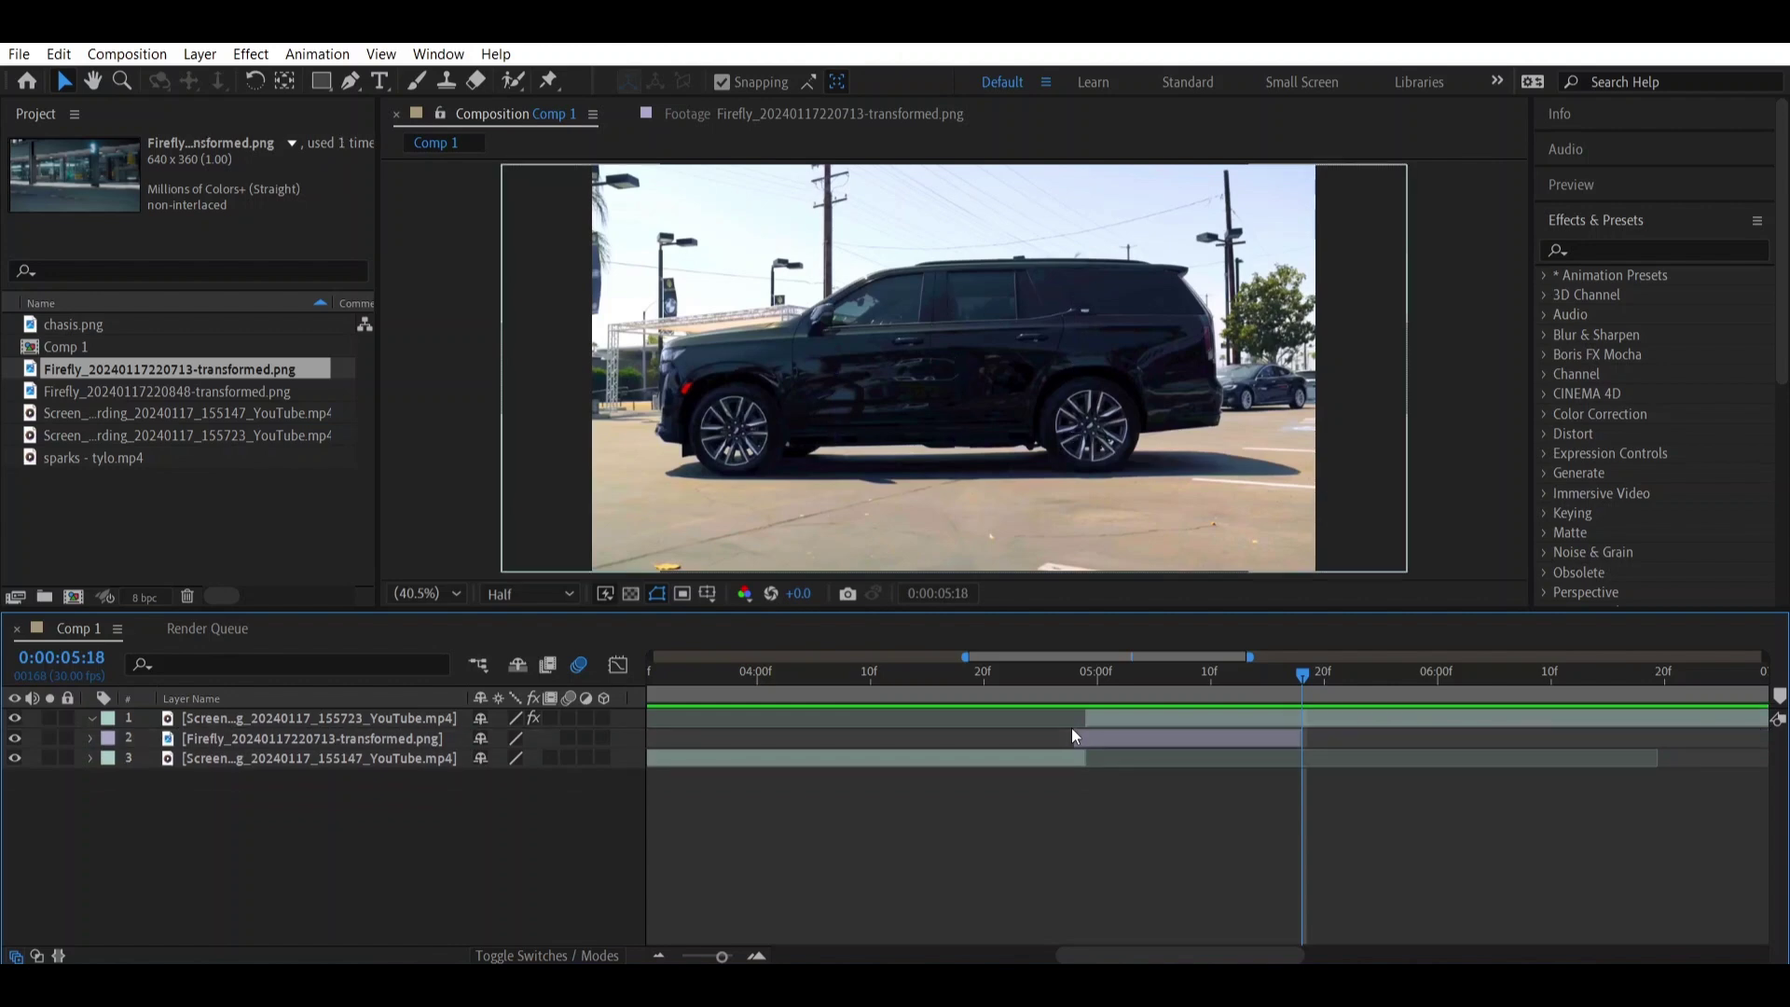
pyautogui.moveTo(1145, 719); pyautogui.dragTo(1360, 713)
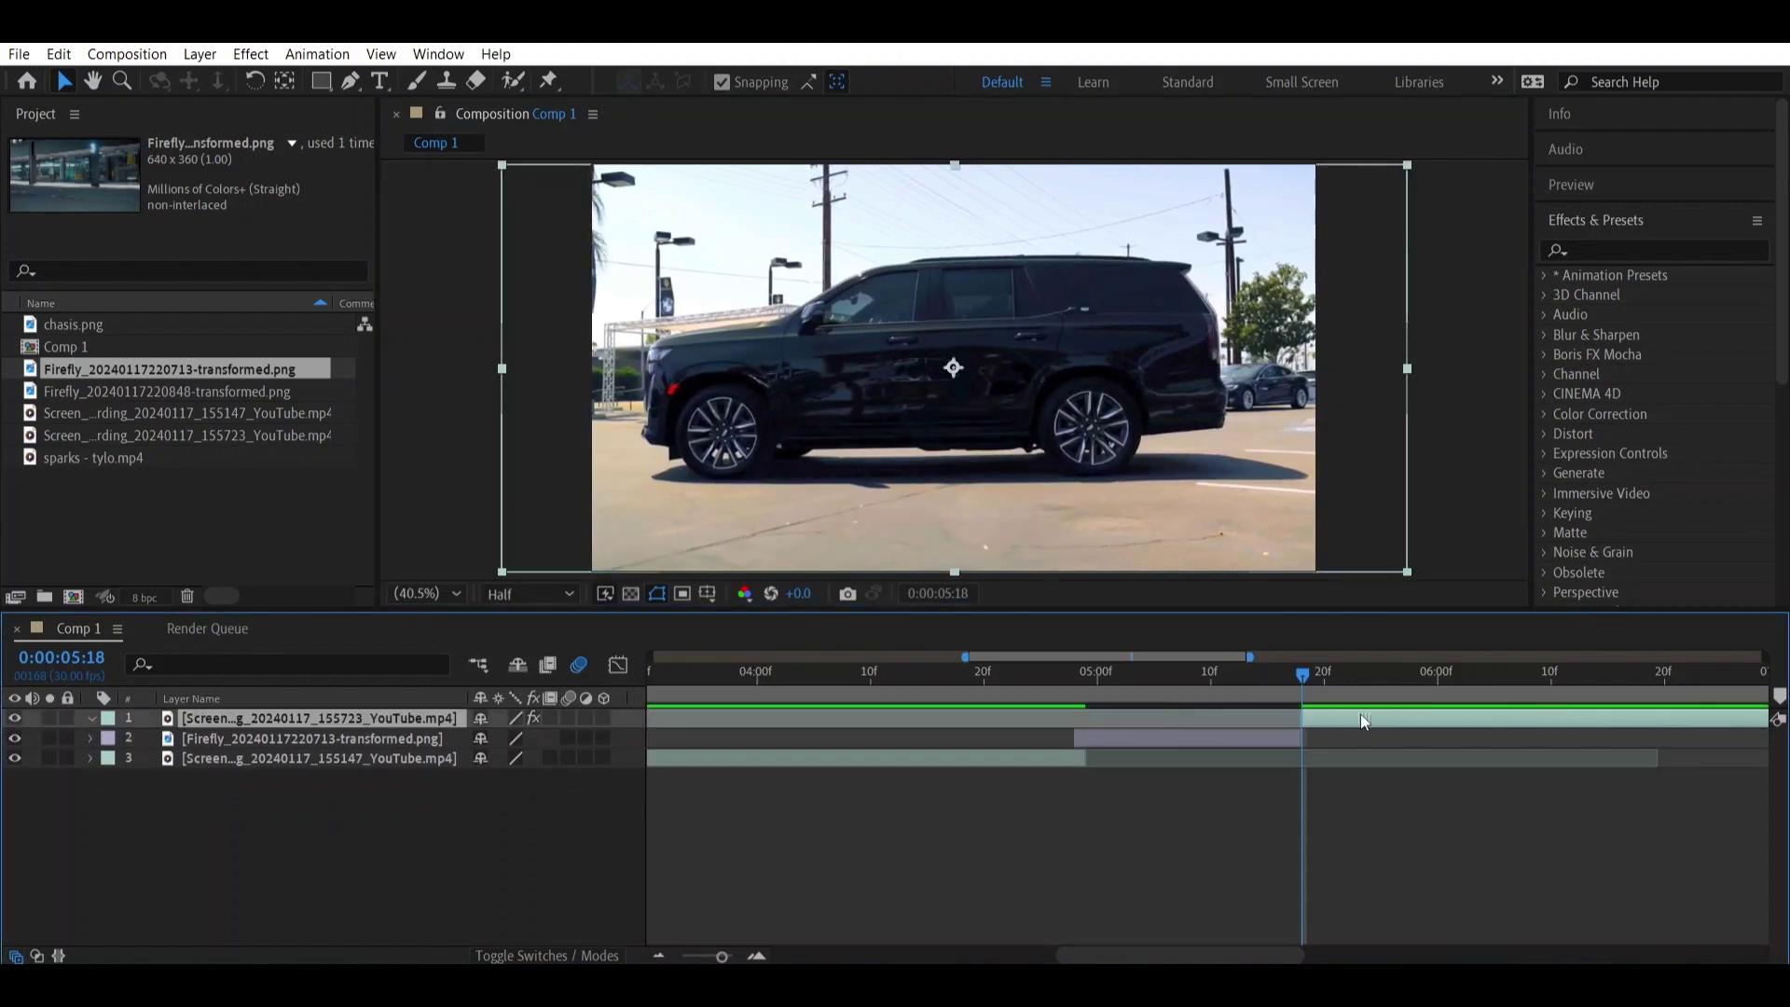
pyautogui.click(1193, 745)
pyautogui.click(1201, 688)
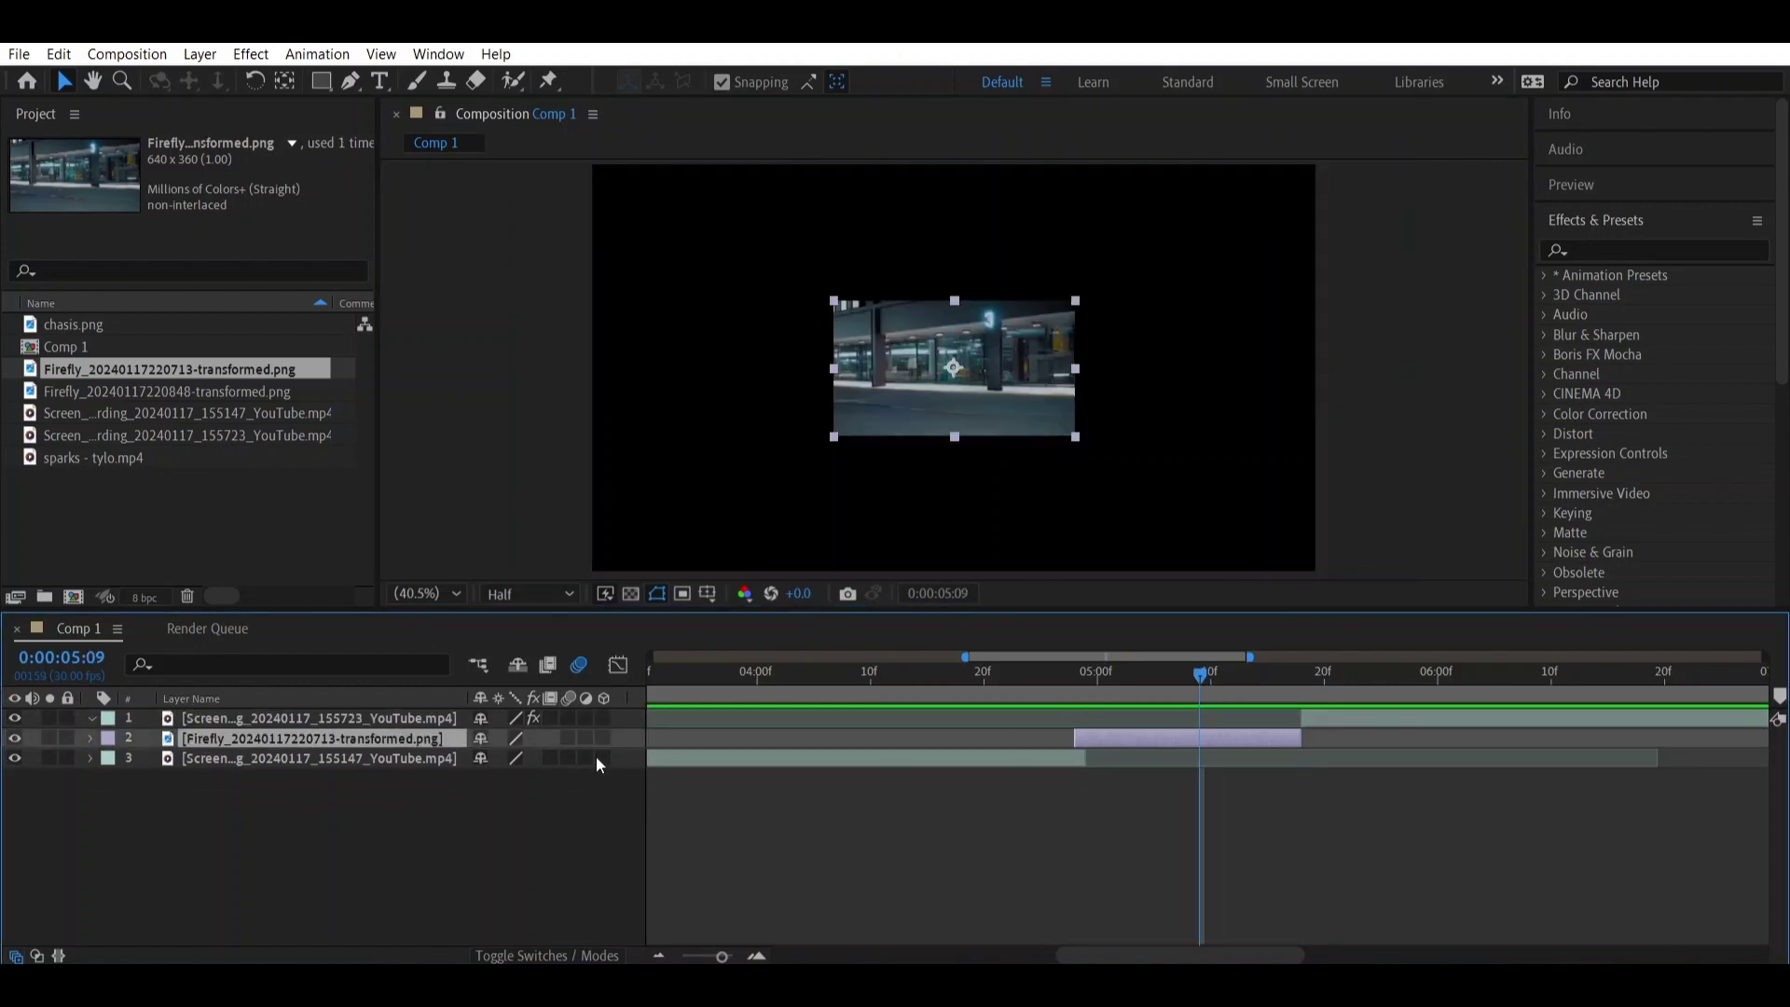
pyautogui.press('s')
pyautogui.click(513, 757)
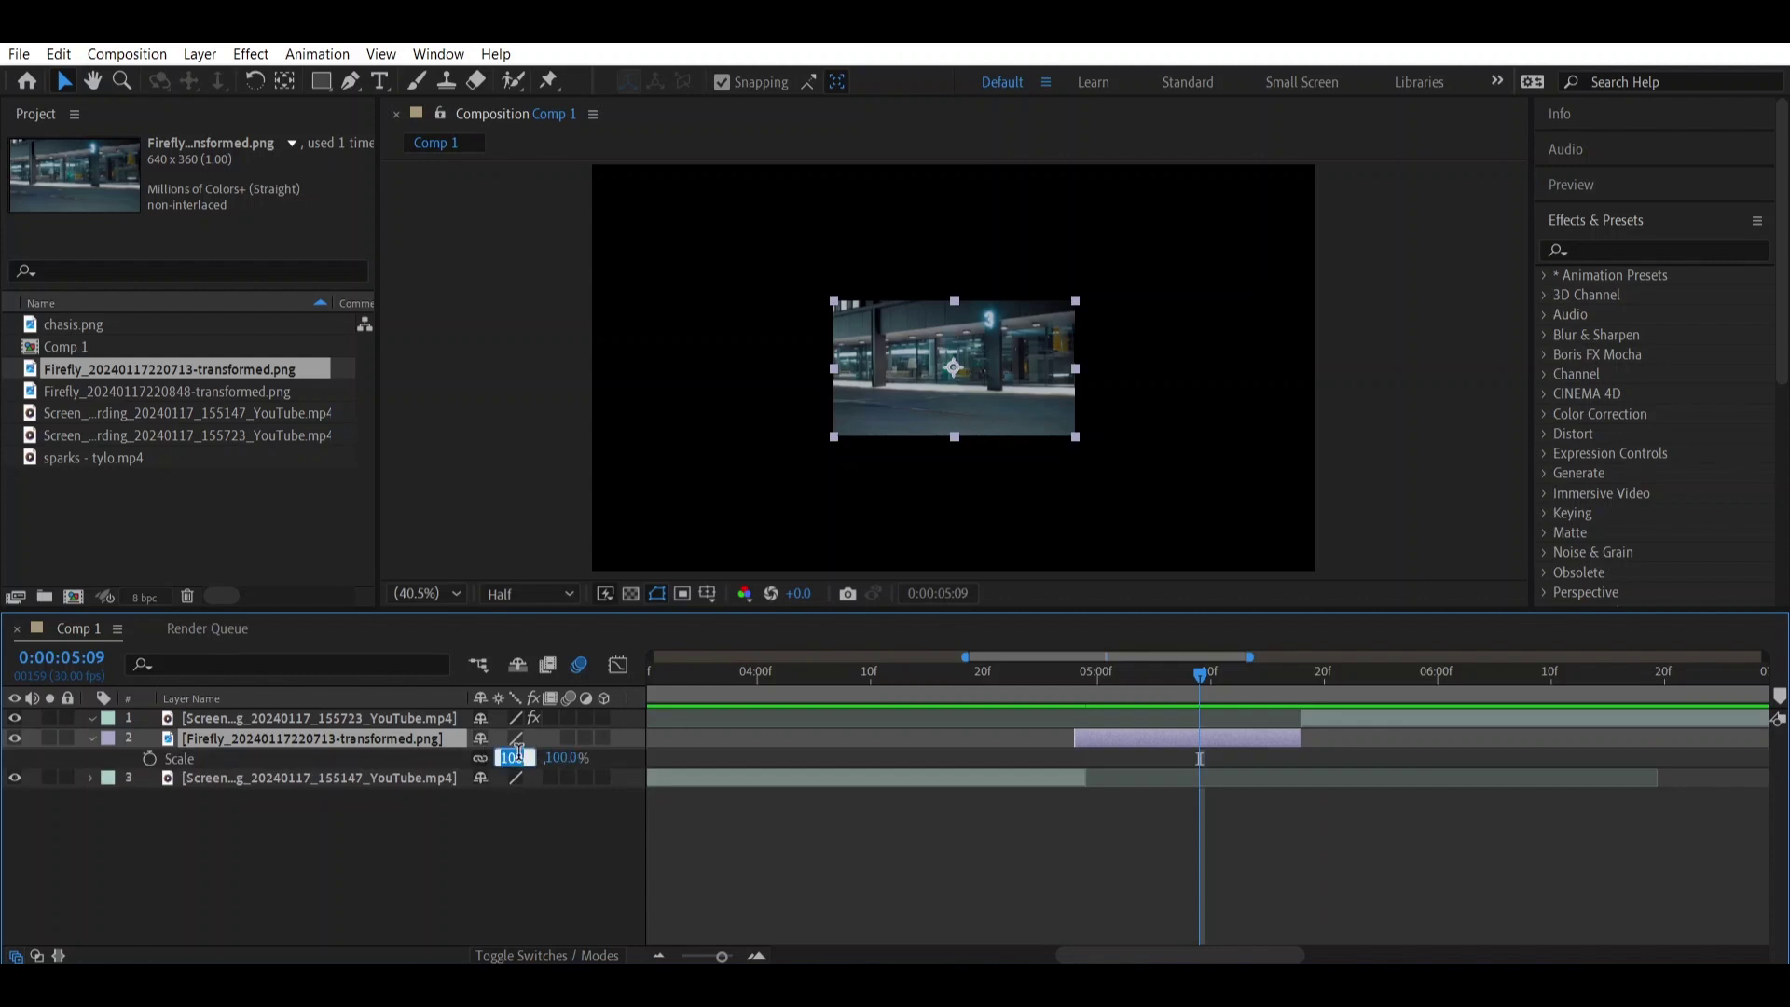
pyautogui.write('300')
pyautogui.press('Return')
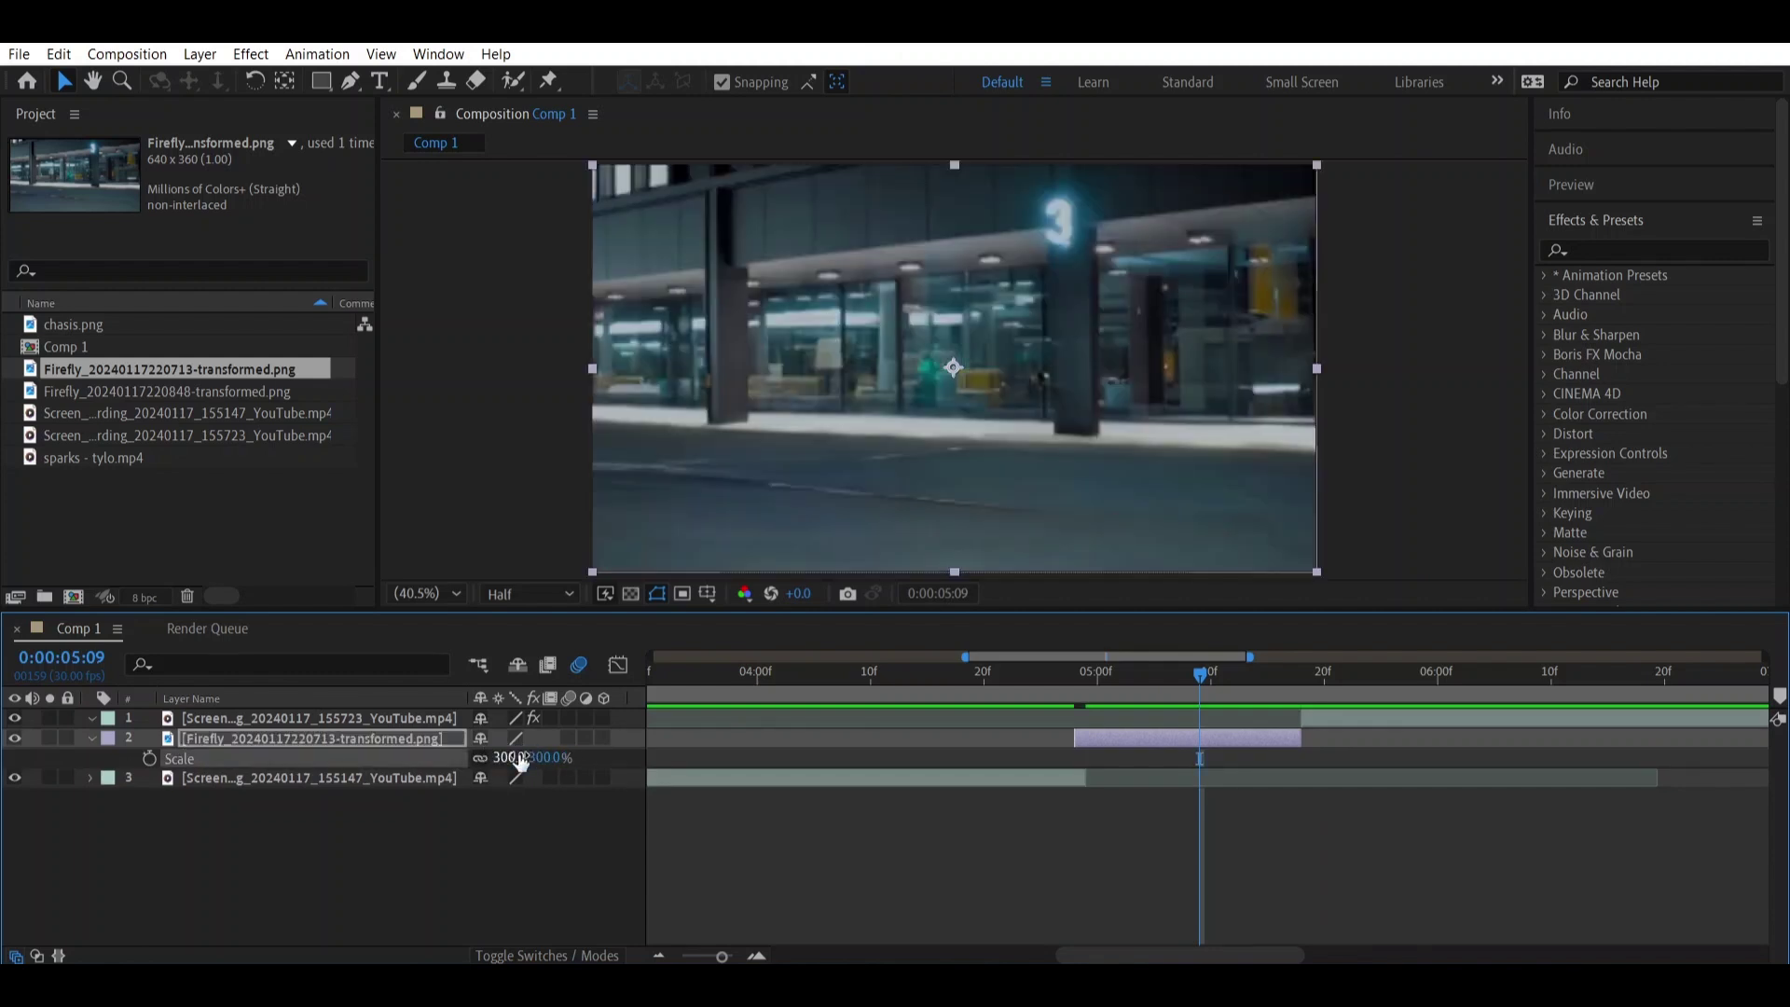
pyautogui.moveTo(248, 393); pyautogui.dragTo(309, 725)
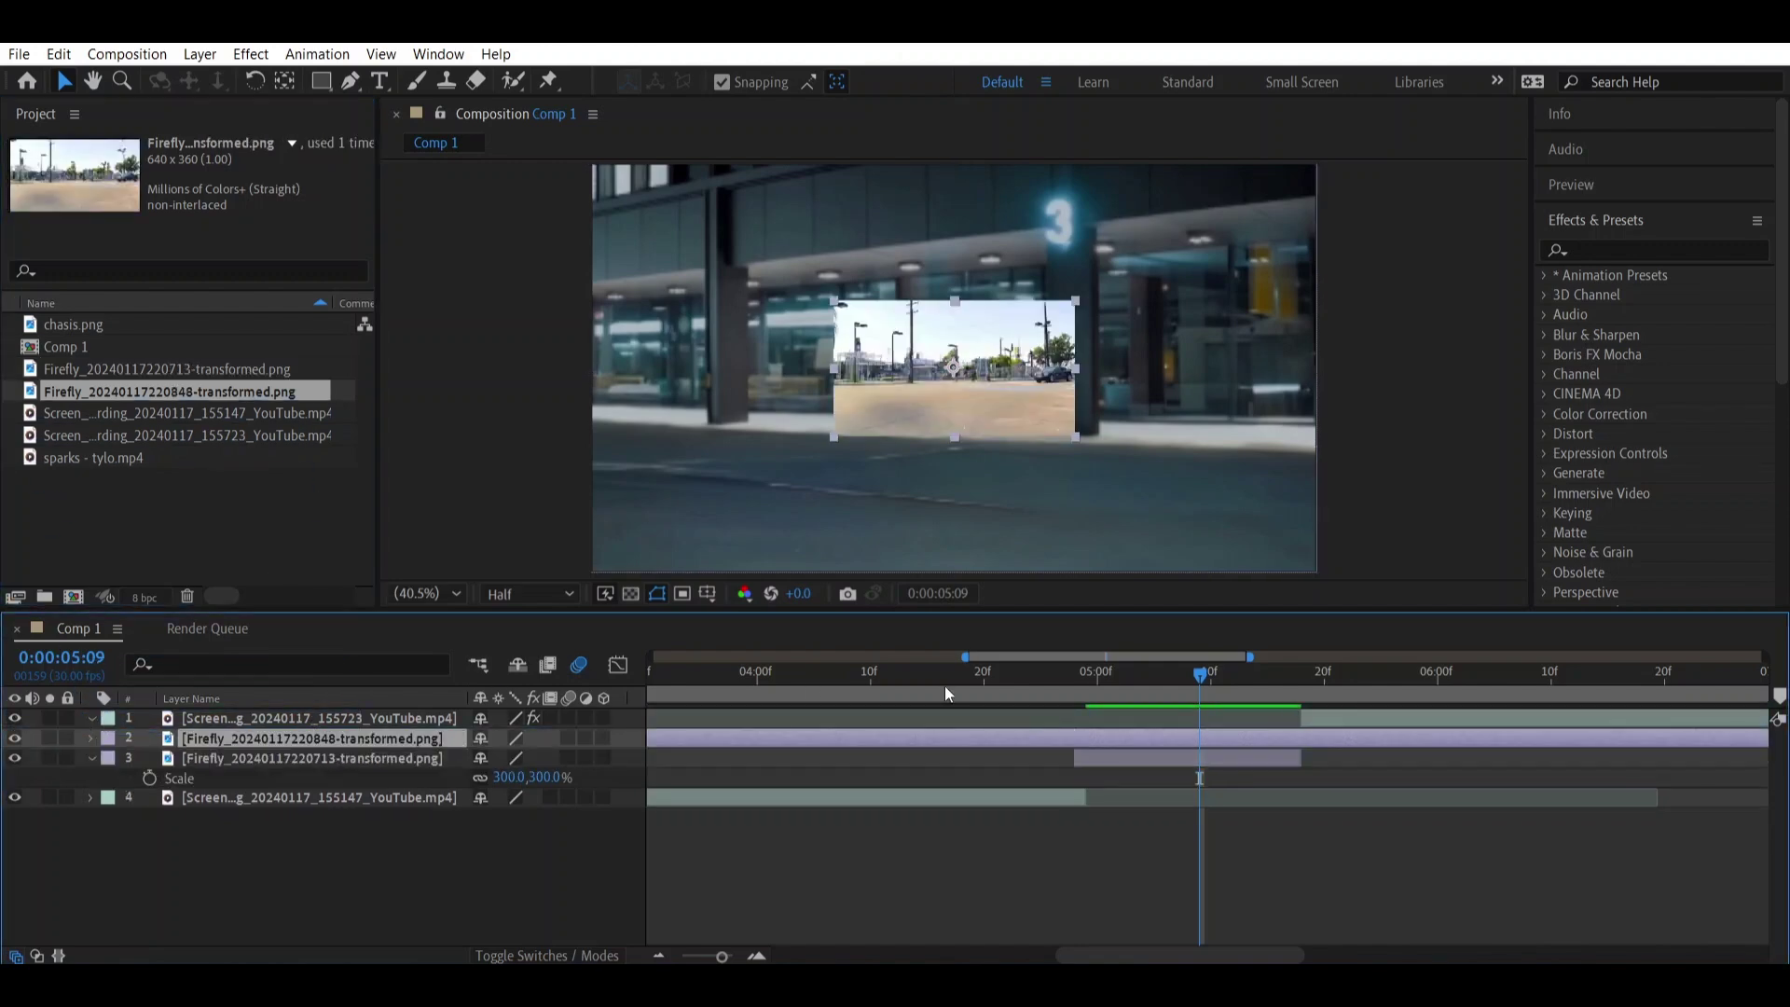
pyautogui.moveTo(1185, 679); pyautogui.dragTo(1298, 677)
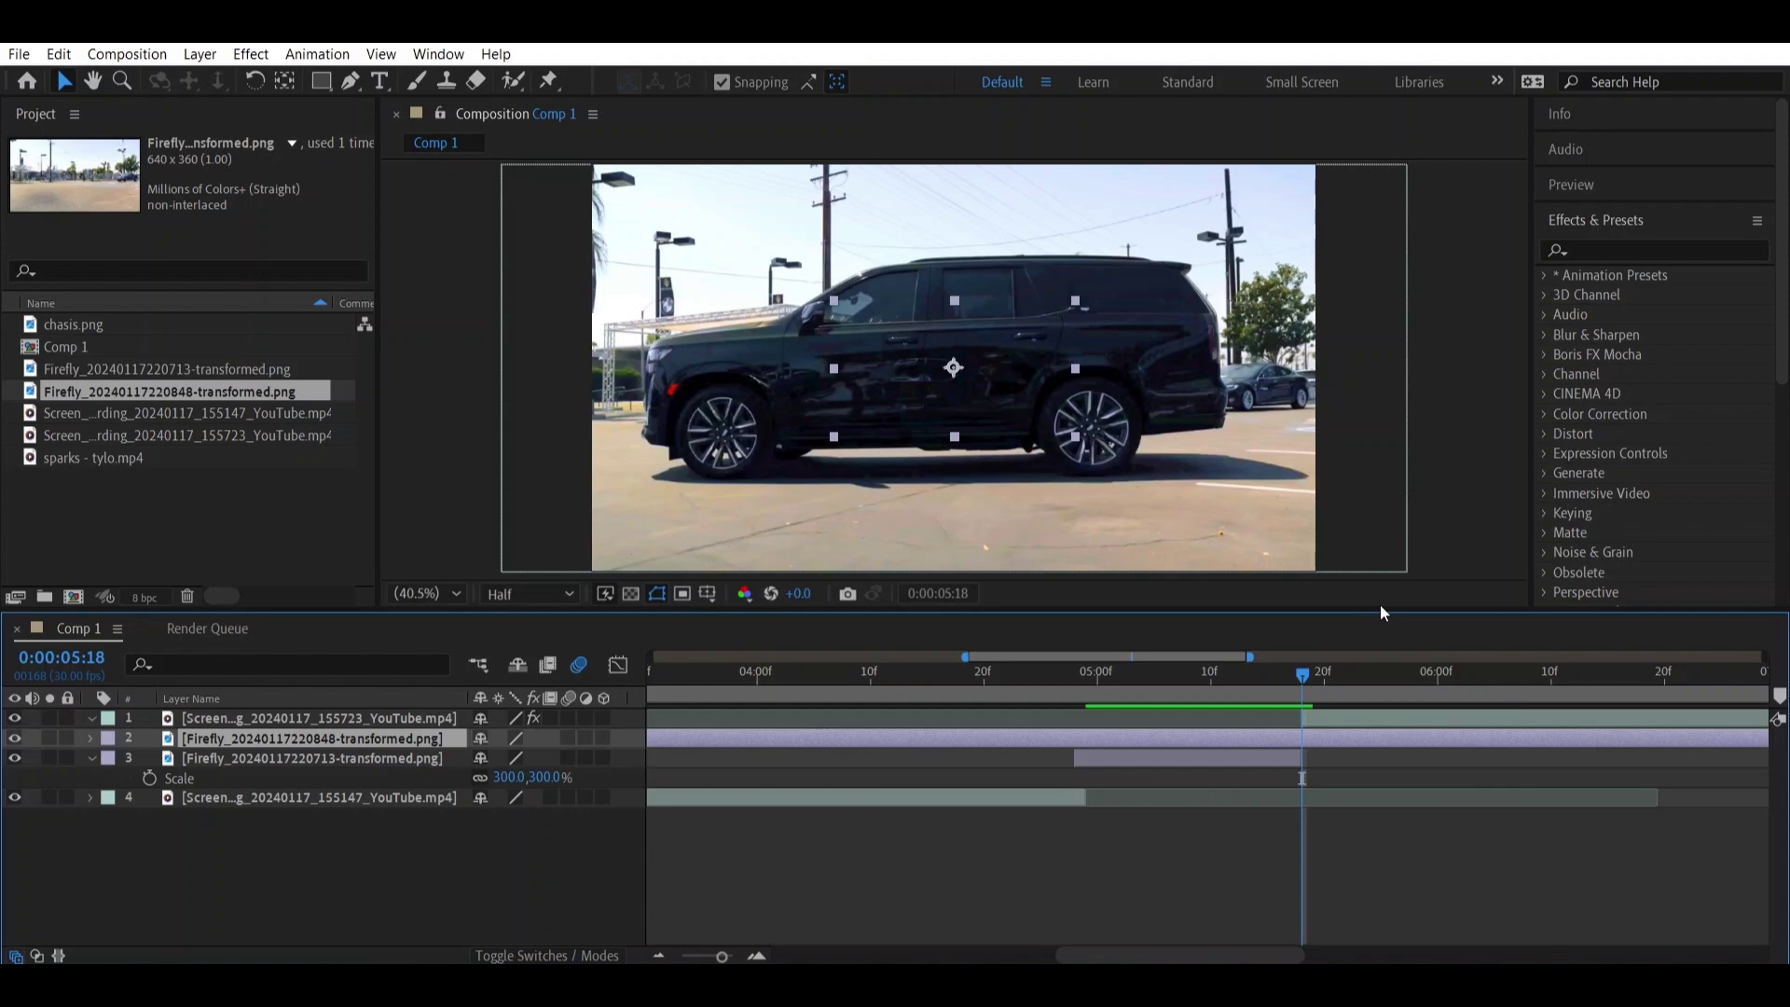
pyautogui.press('pageup')
pyautogui.press('pageup')
pyautogui.press('pageup')
pyautogui.press('pageup')
pyautogui.press('pageup')
pyautogui.press('pageup')
pyautogui.press('pageup')
pyautogui.press('pageup')
pyautogui.press('pageup')
pyautogui.press('pageup')
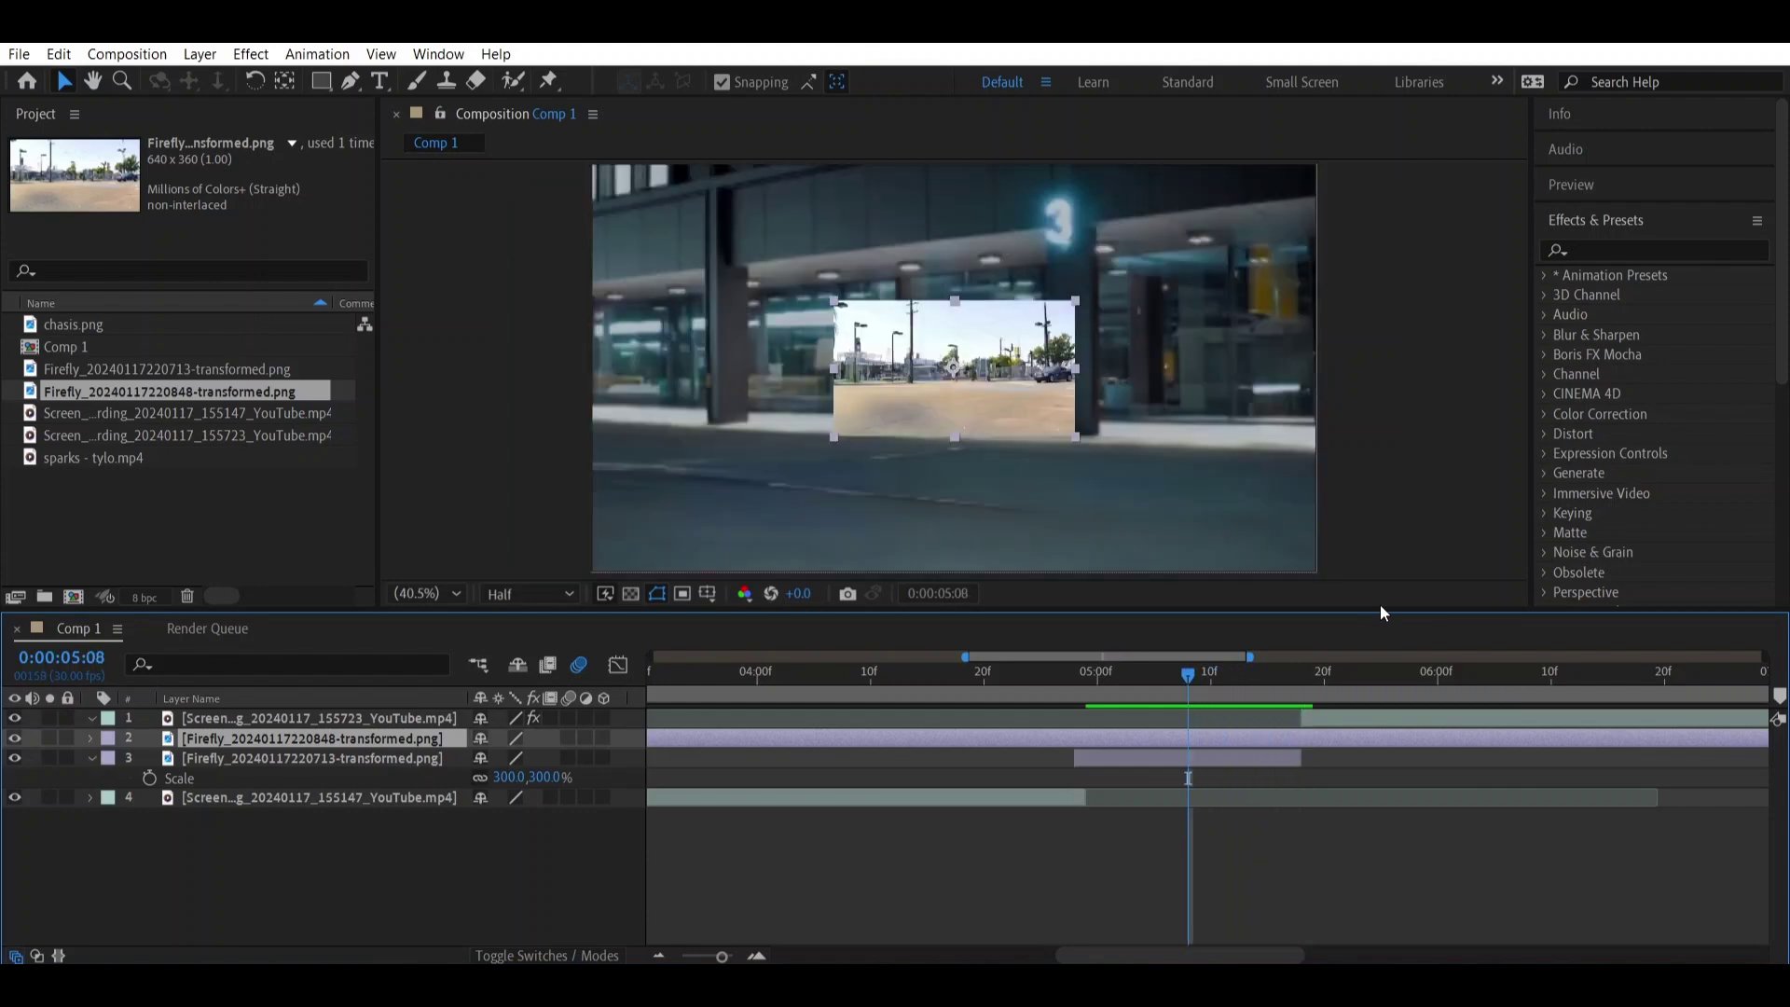
pyautogui.hotkey('ctrl', 'shift', 'd')
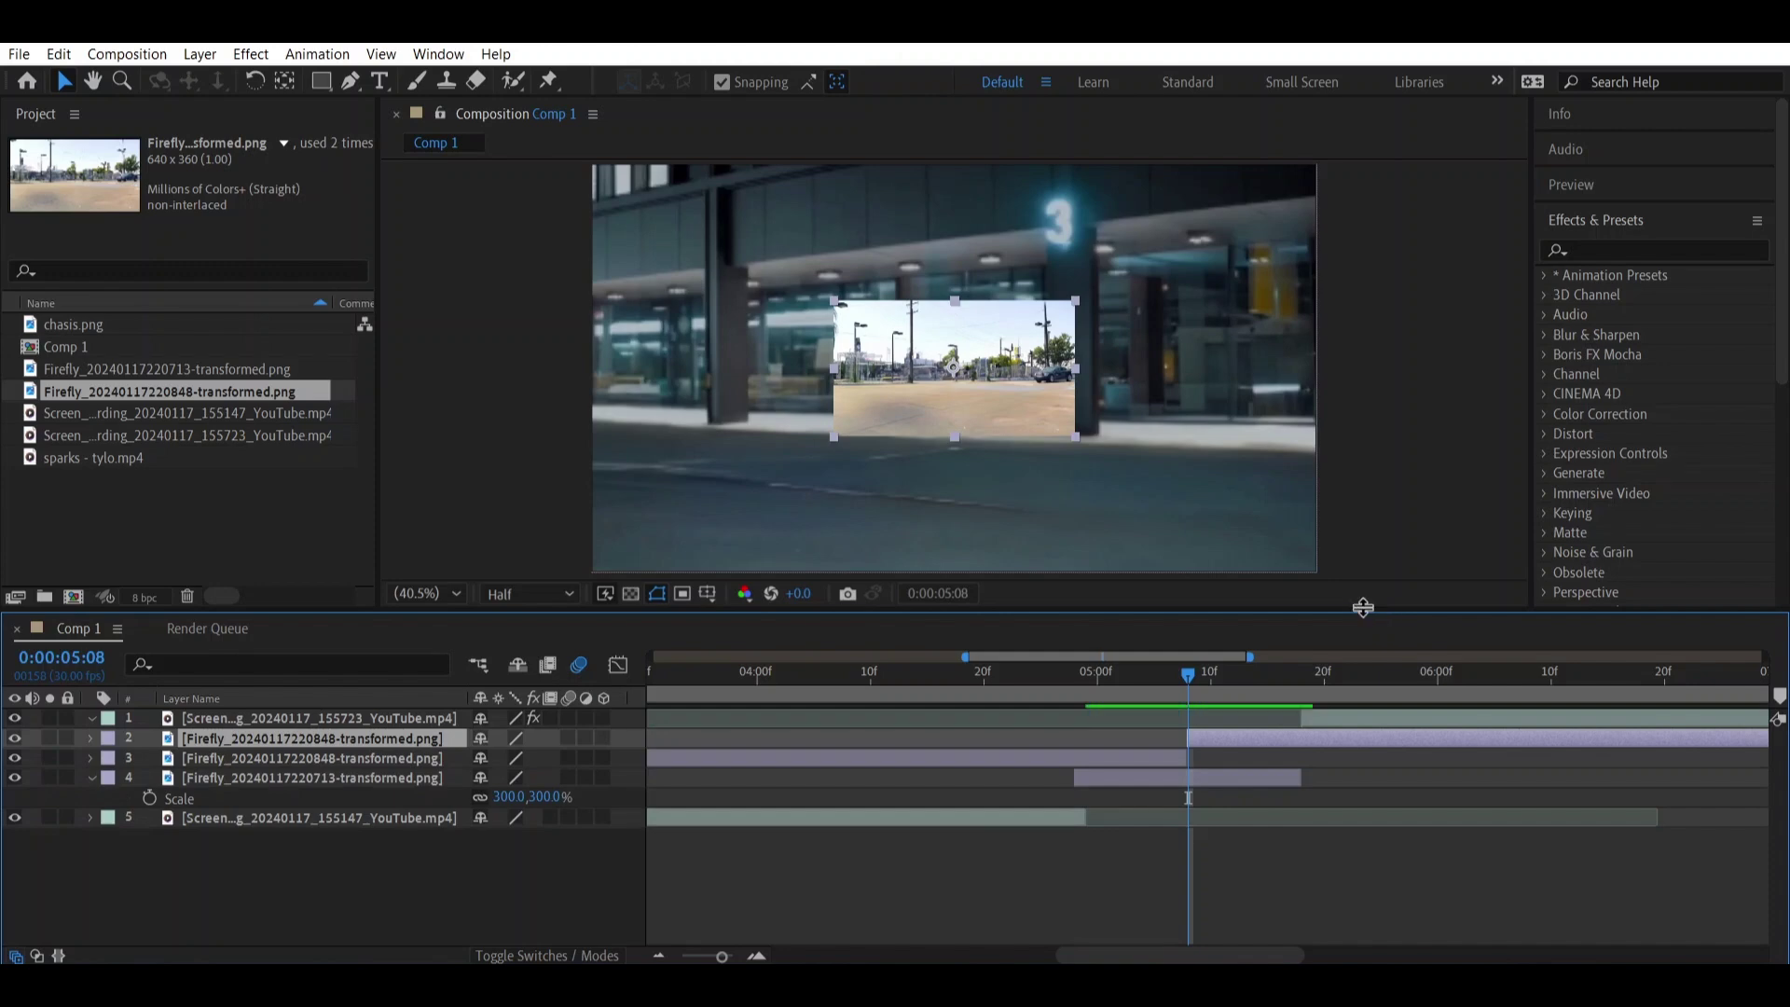
pyautogui.click(1161, 755)
pyautogui.press('Delete')
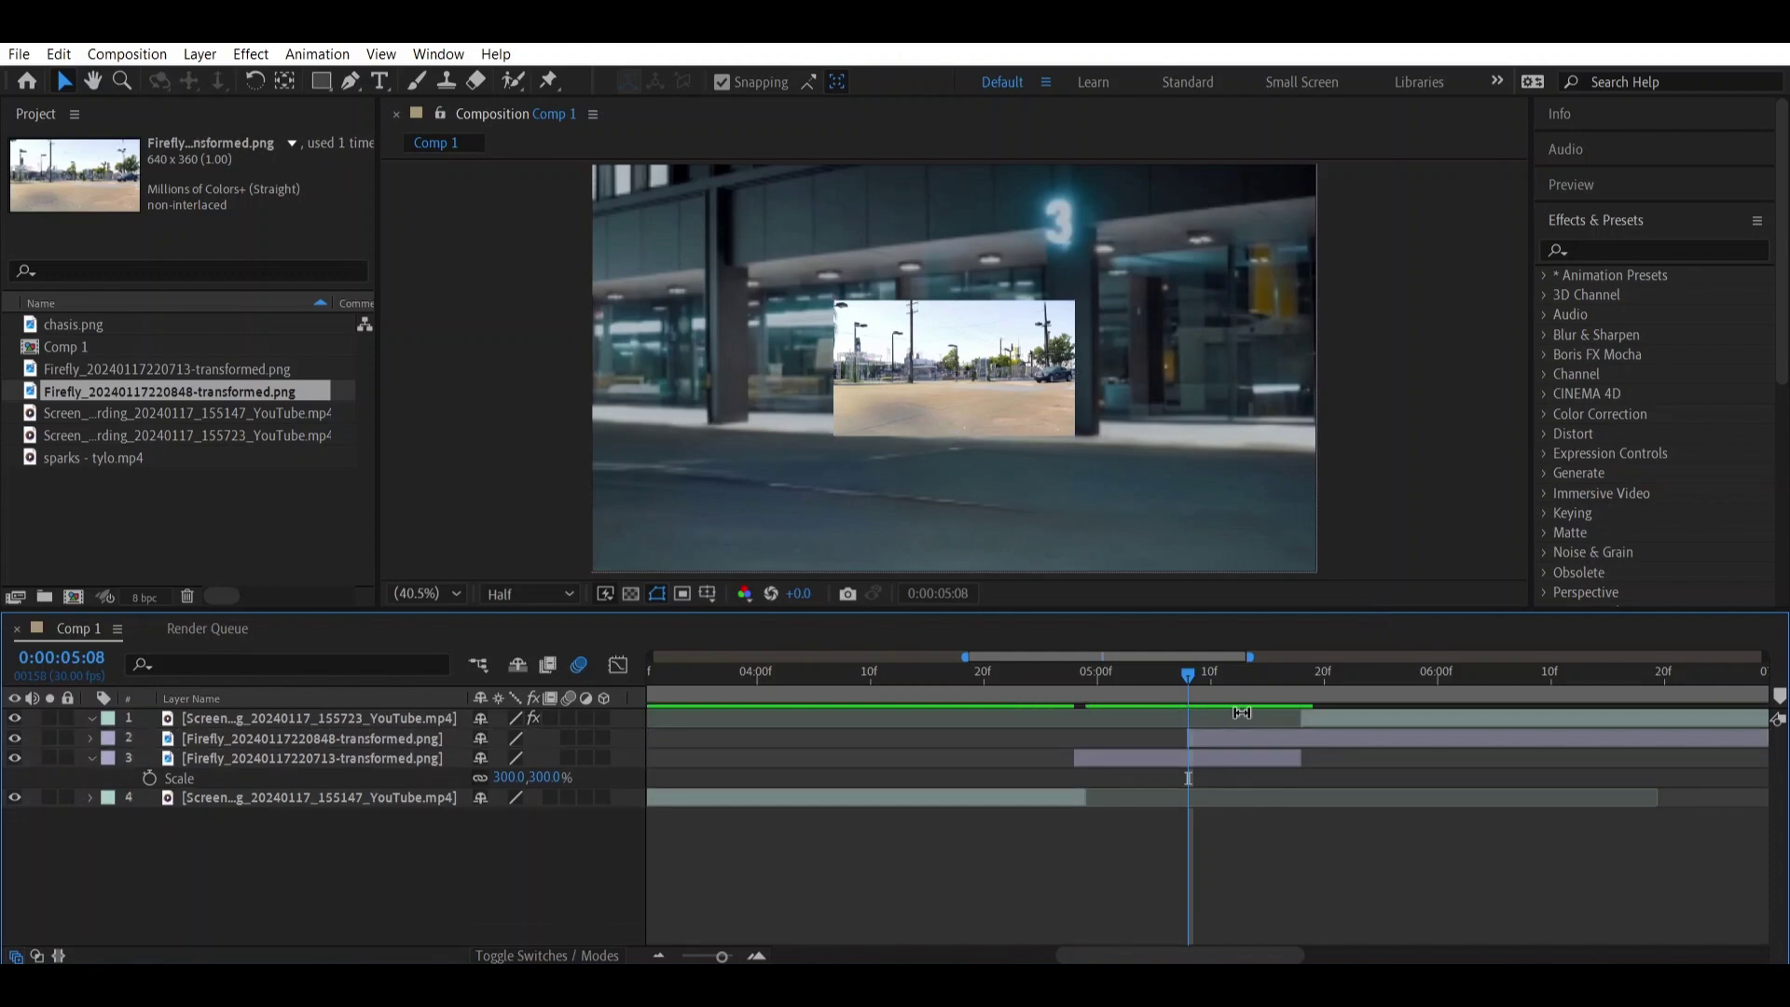
pyautogui.click(1302, 678)
pyautogui.click(1289, 742)
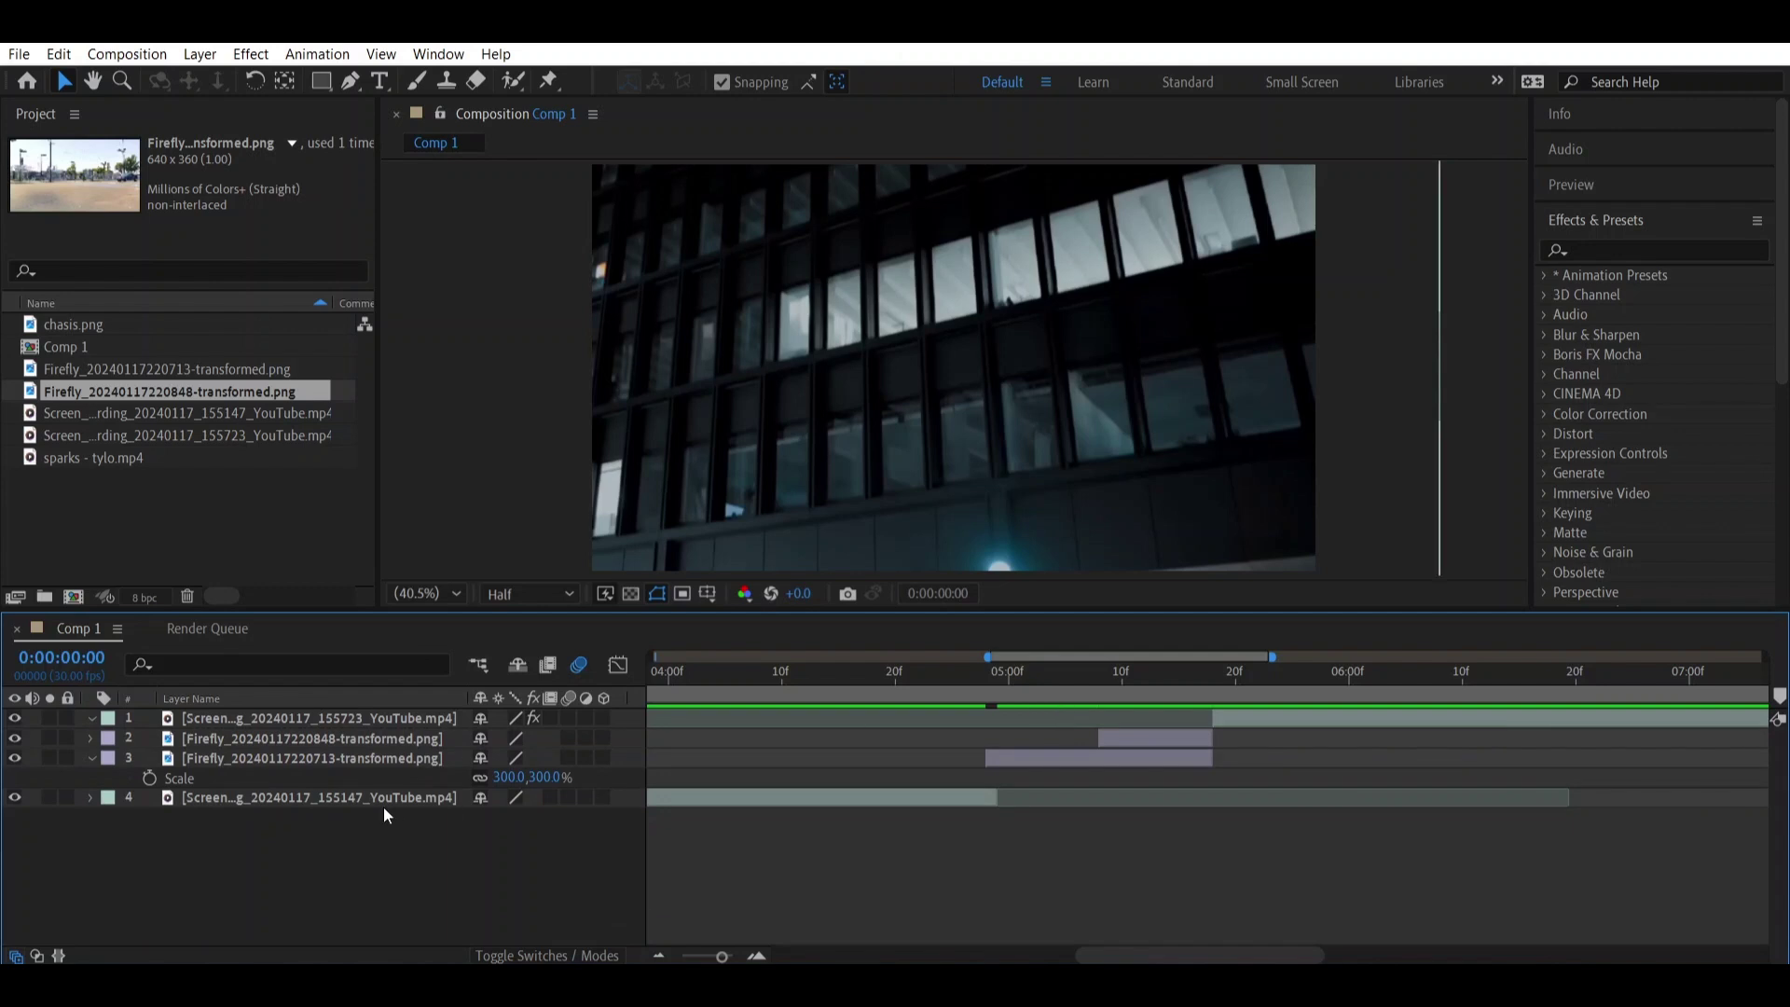
# Collapse the first background layer's properties and duplicate the 155147 video layer.
pyautogui.click(90, 757)
pyautogui.click(821, 779)
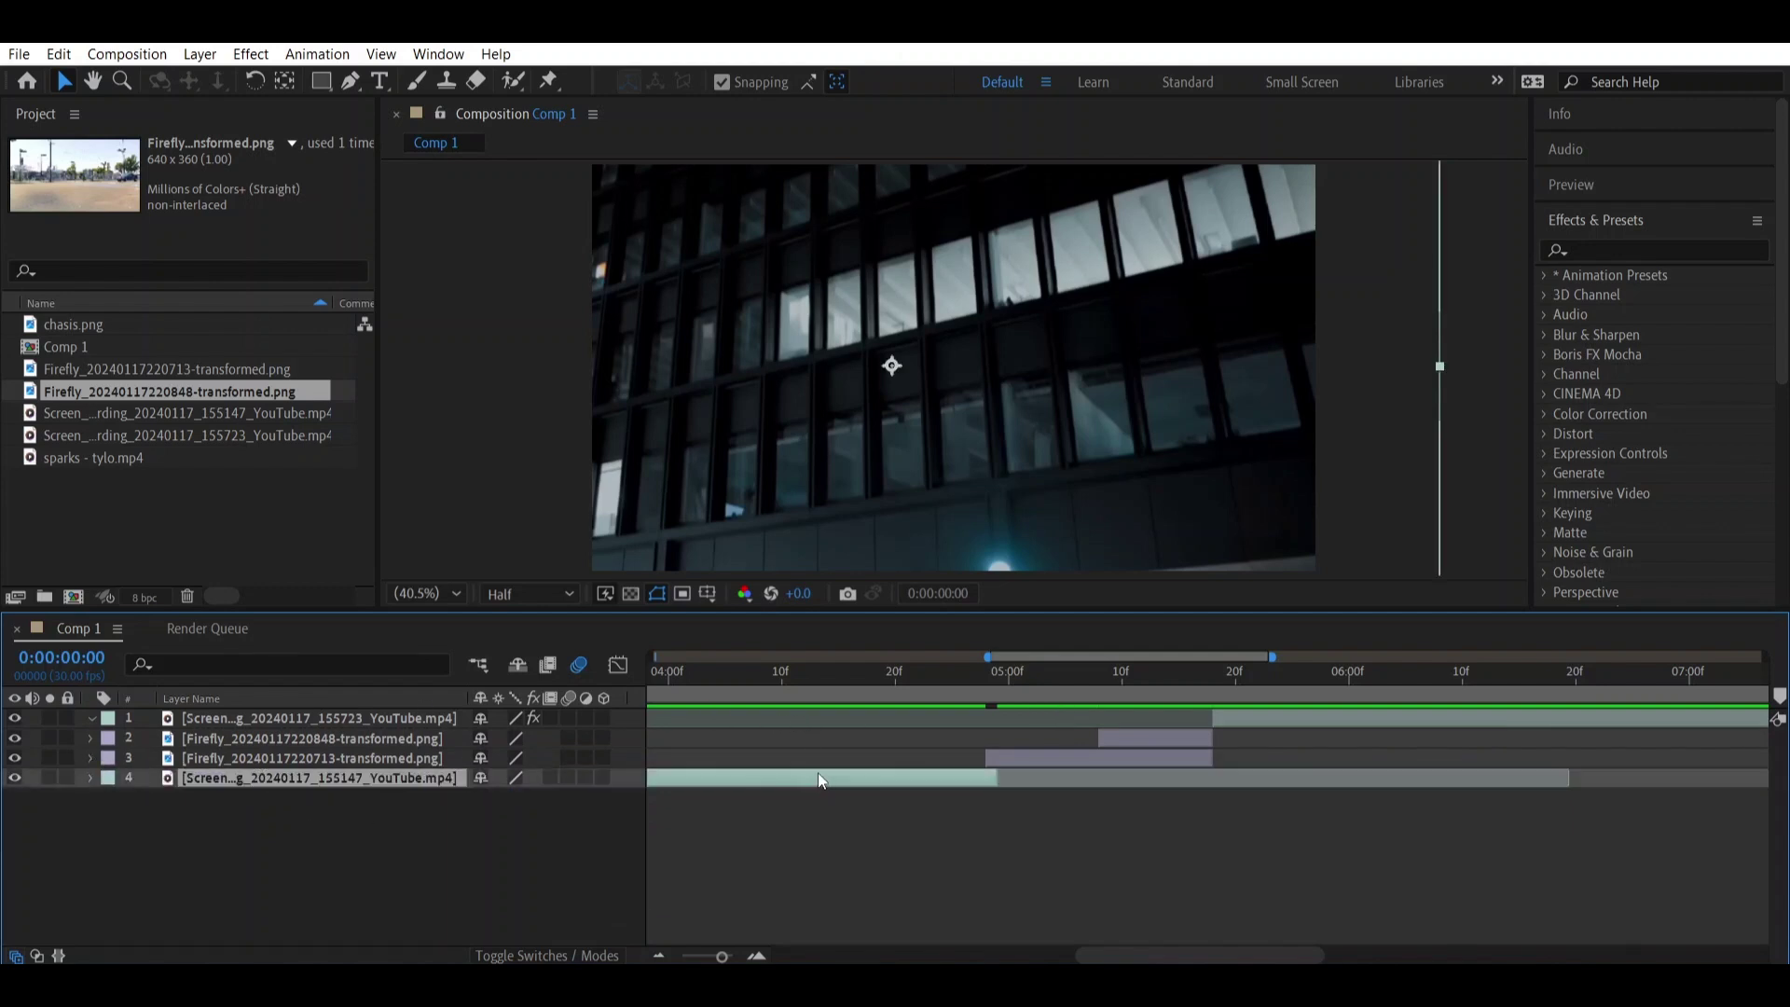
pyautogui.hotkey('ctrl', 'd')
pyautogui.click(992, 686)
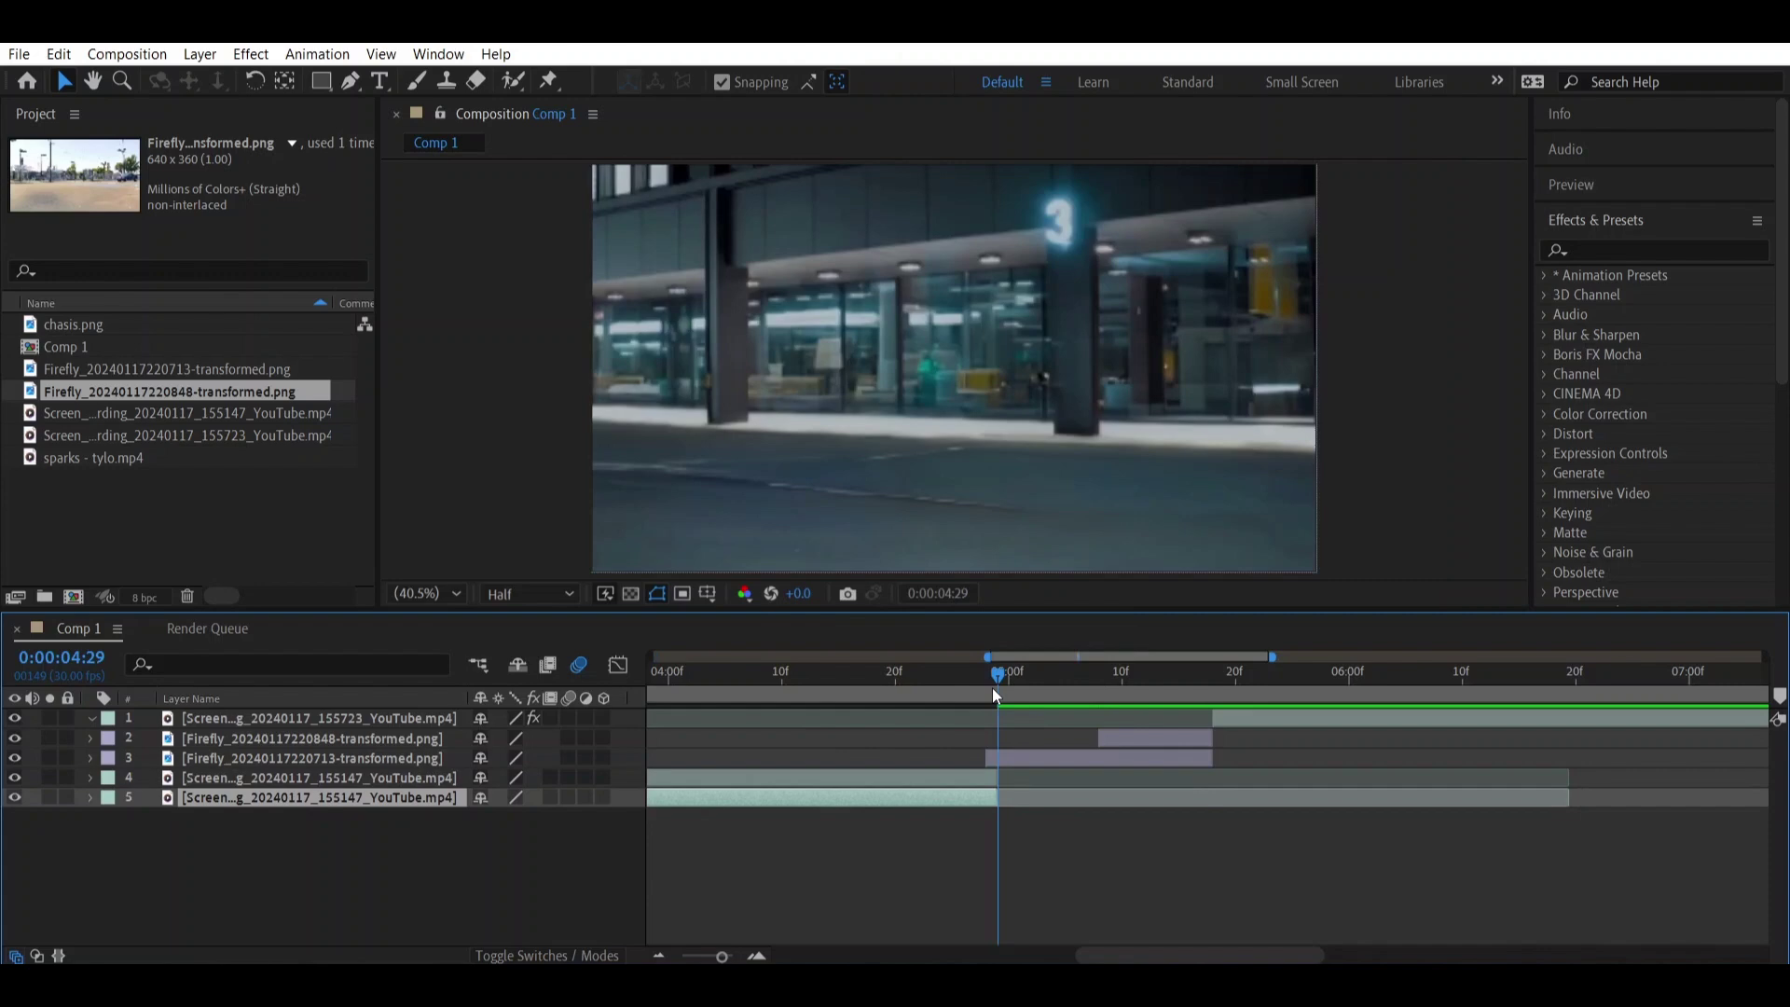
pyautogui.click(960, 779)
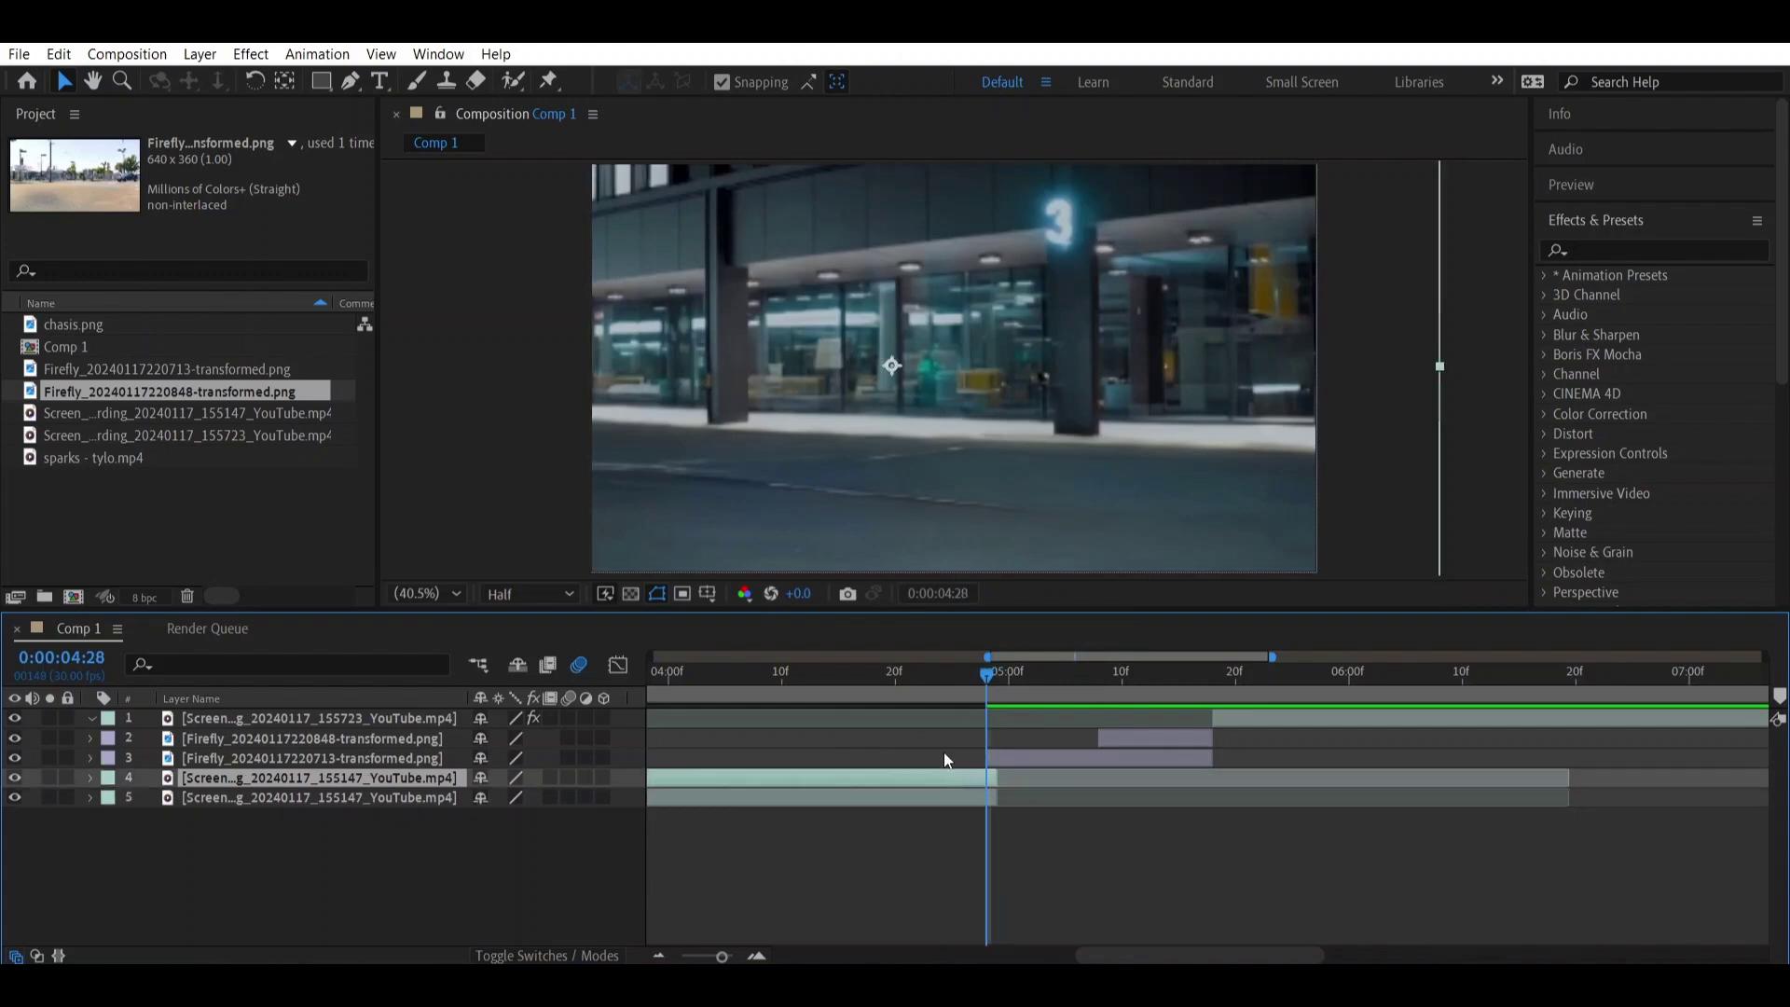
pyautogui.rightClick(942, 778)
pyautogui.moveTo(997, 261)
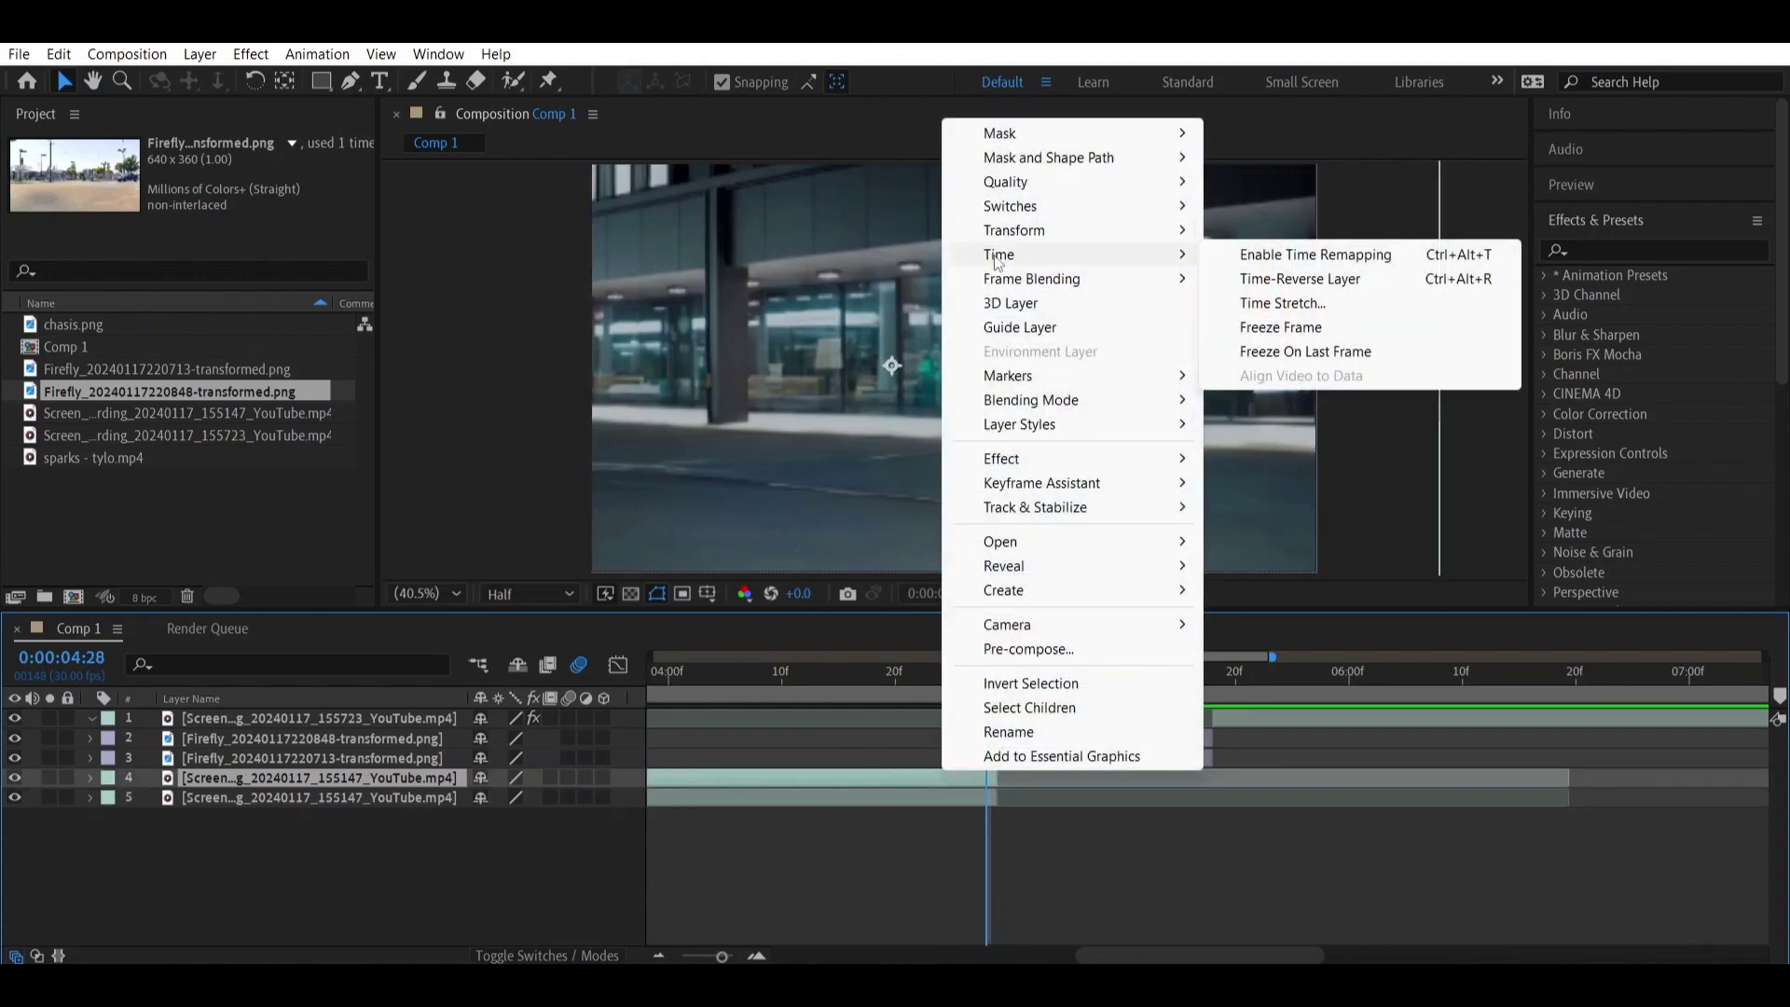
pyautogui.click(1280, 327)
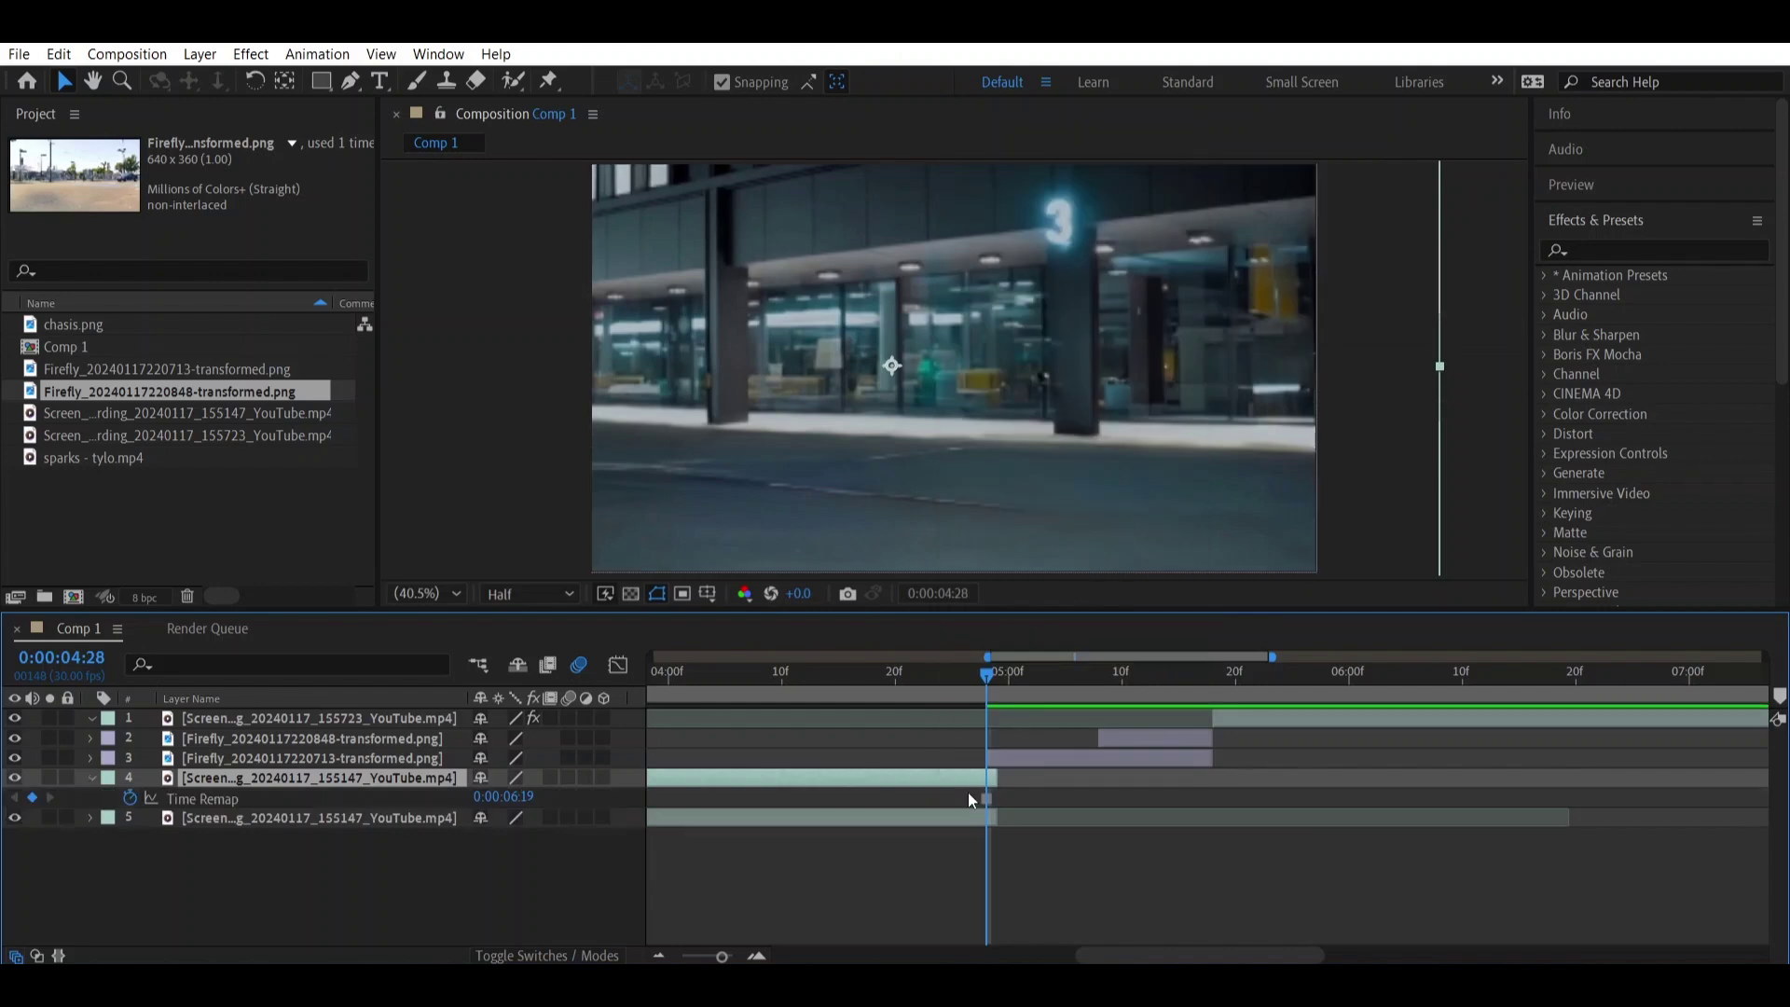
pyautogui.moveTo(364, 788); pyautogui.dragTo(382, 758)
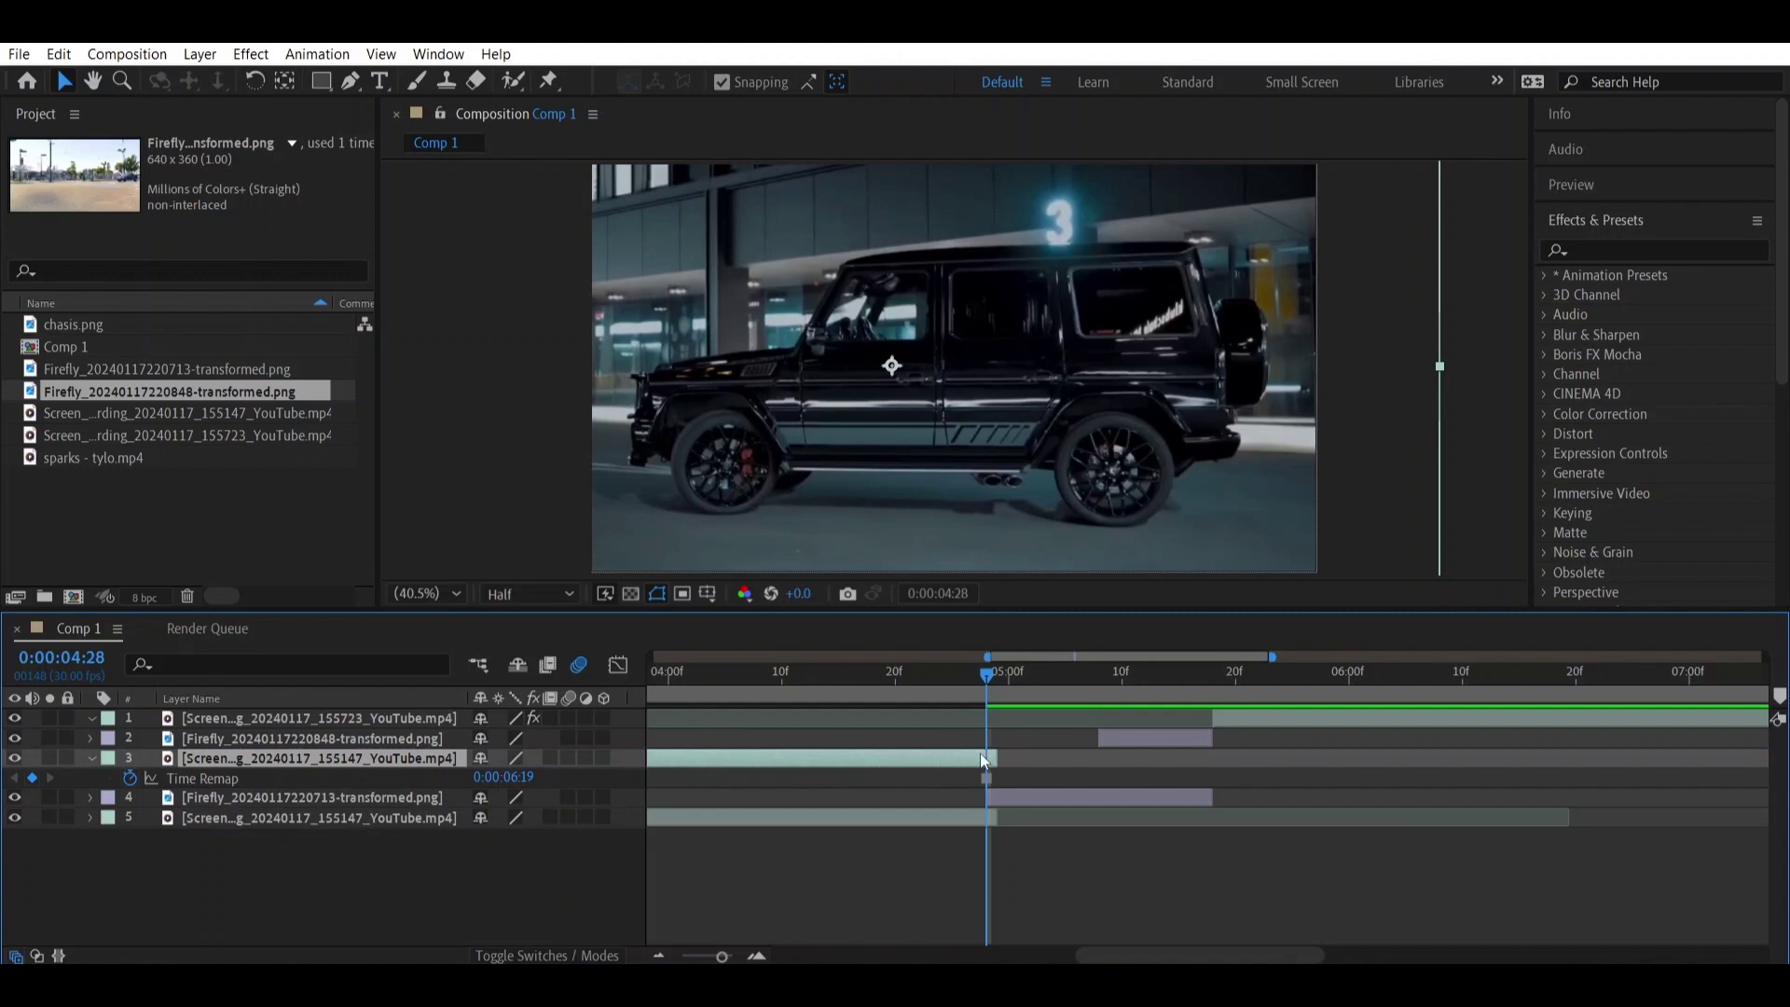
# Split the frozen layer at 0:00:04:28, delete its earlier part and extend the remaining frame to 0:00:05:08.
pyautogui.hotkey('ctrl', 'shift', 'd')
pyautogui.click(950, 782)
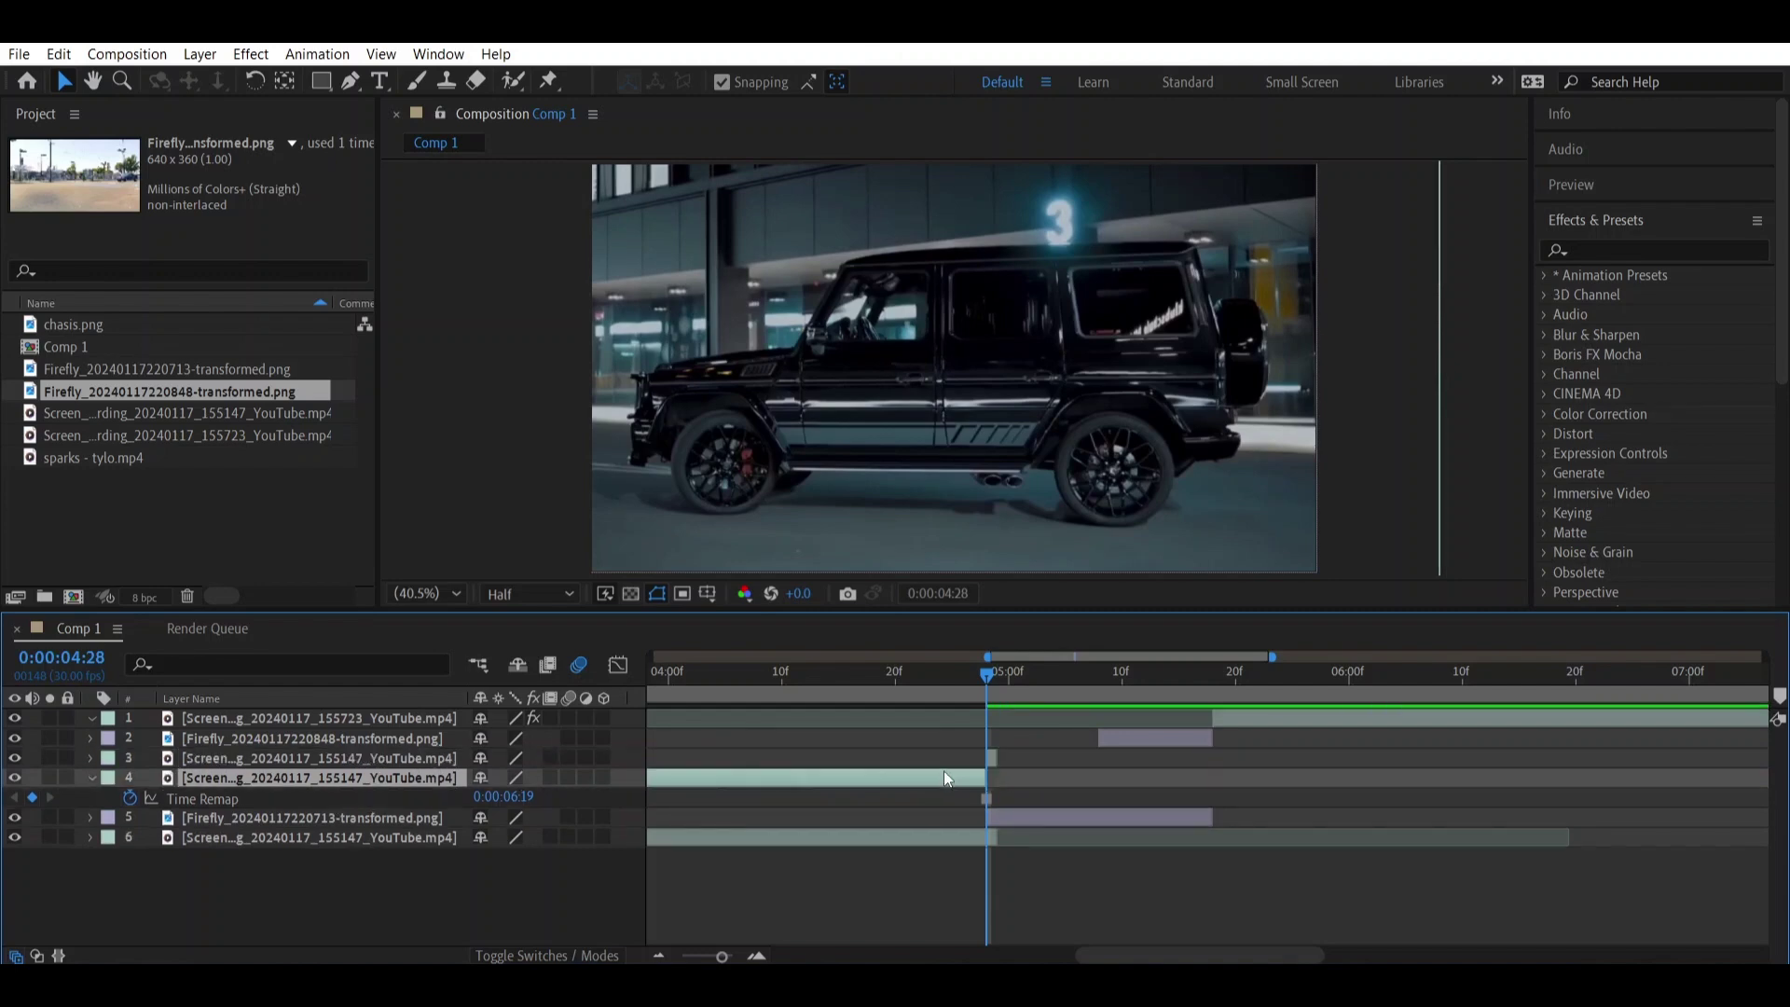
pyautogui.press('Delete')
pyautogui.moveTo(996, 758); pyautogui.dragTo(1098, 762)
pyautogui.moveTo(990, 690); pyautogui.dragTo(1169, 698)
pyautogui.click(1144, 741)
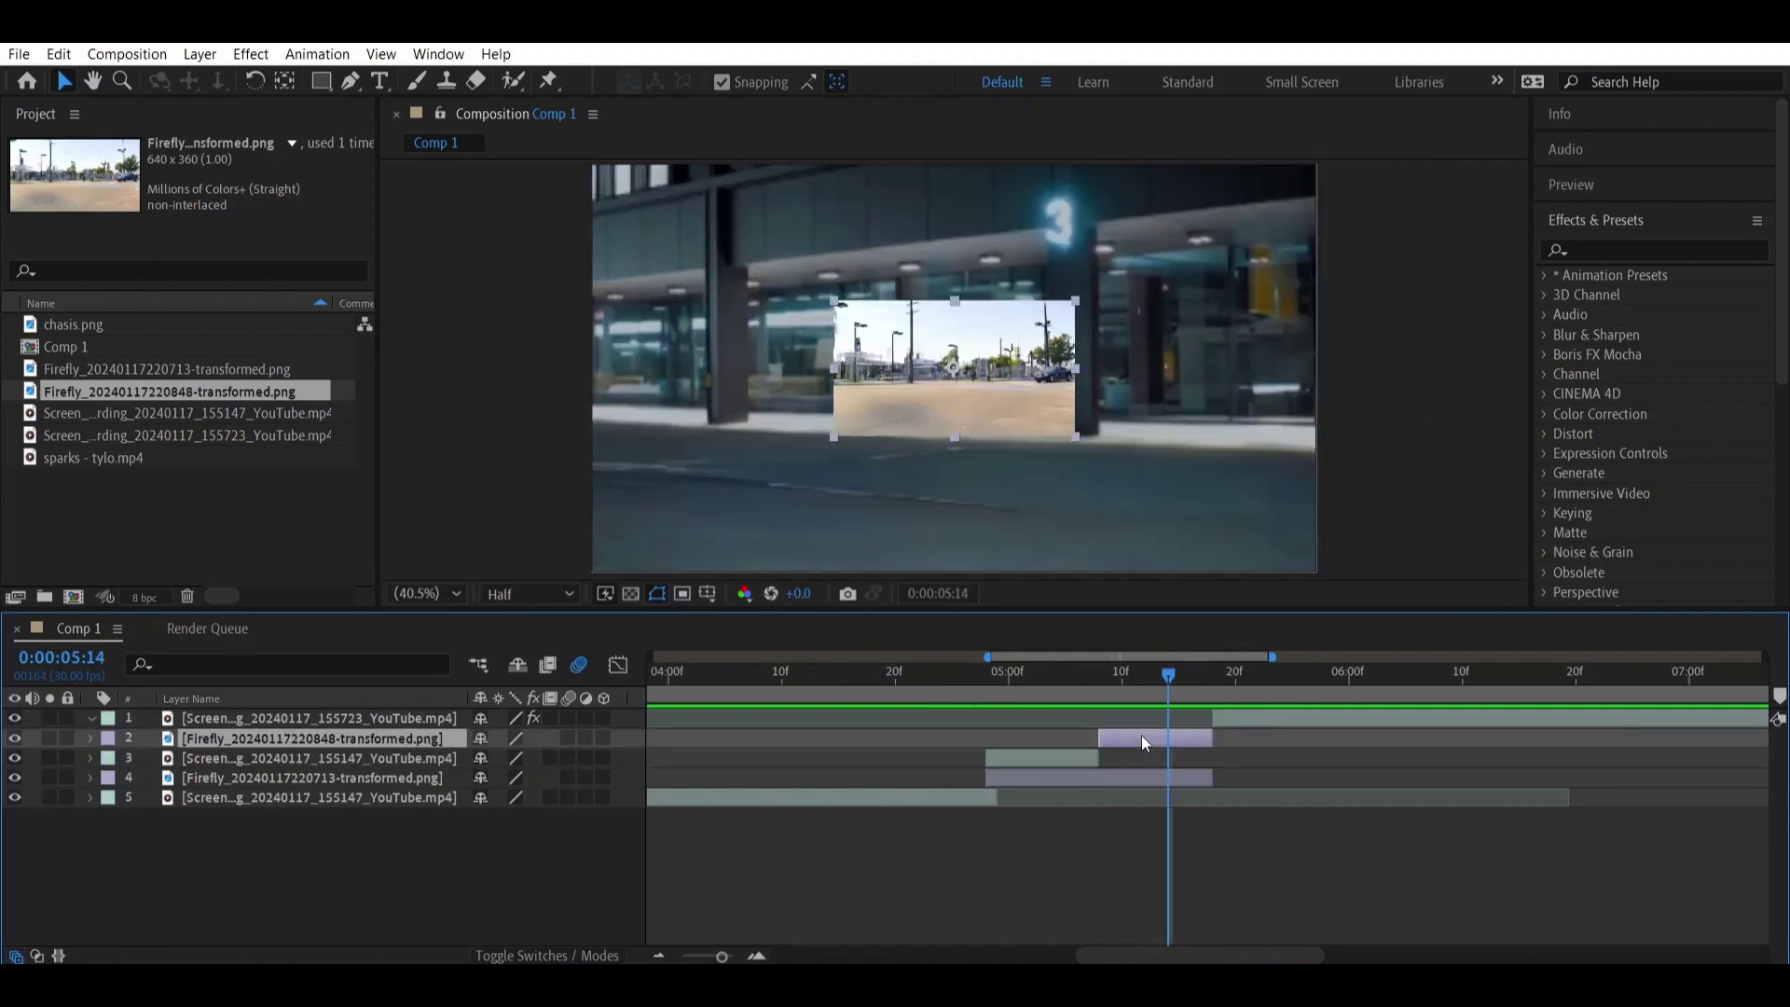
pyautogui.press('s')
pyautogui.click(504, 747)
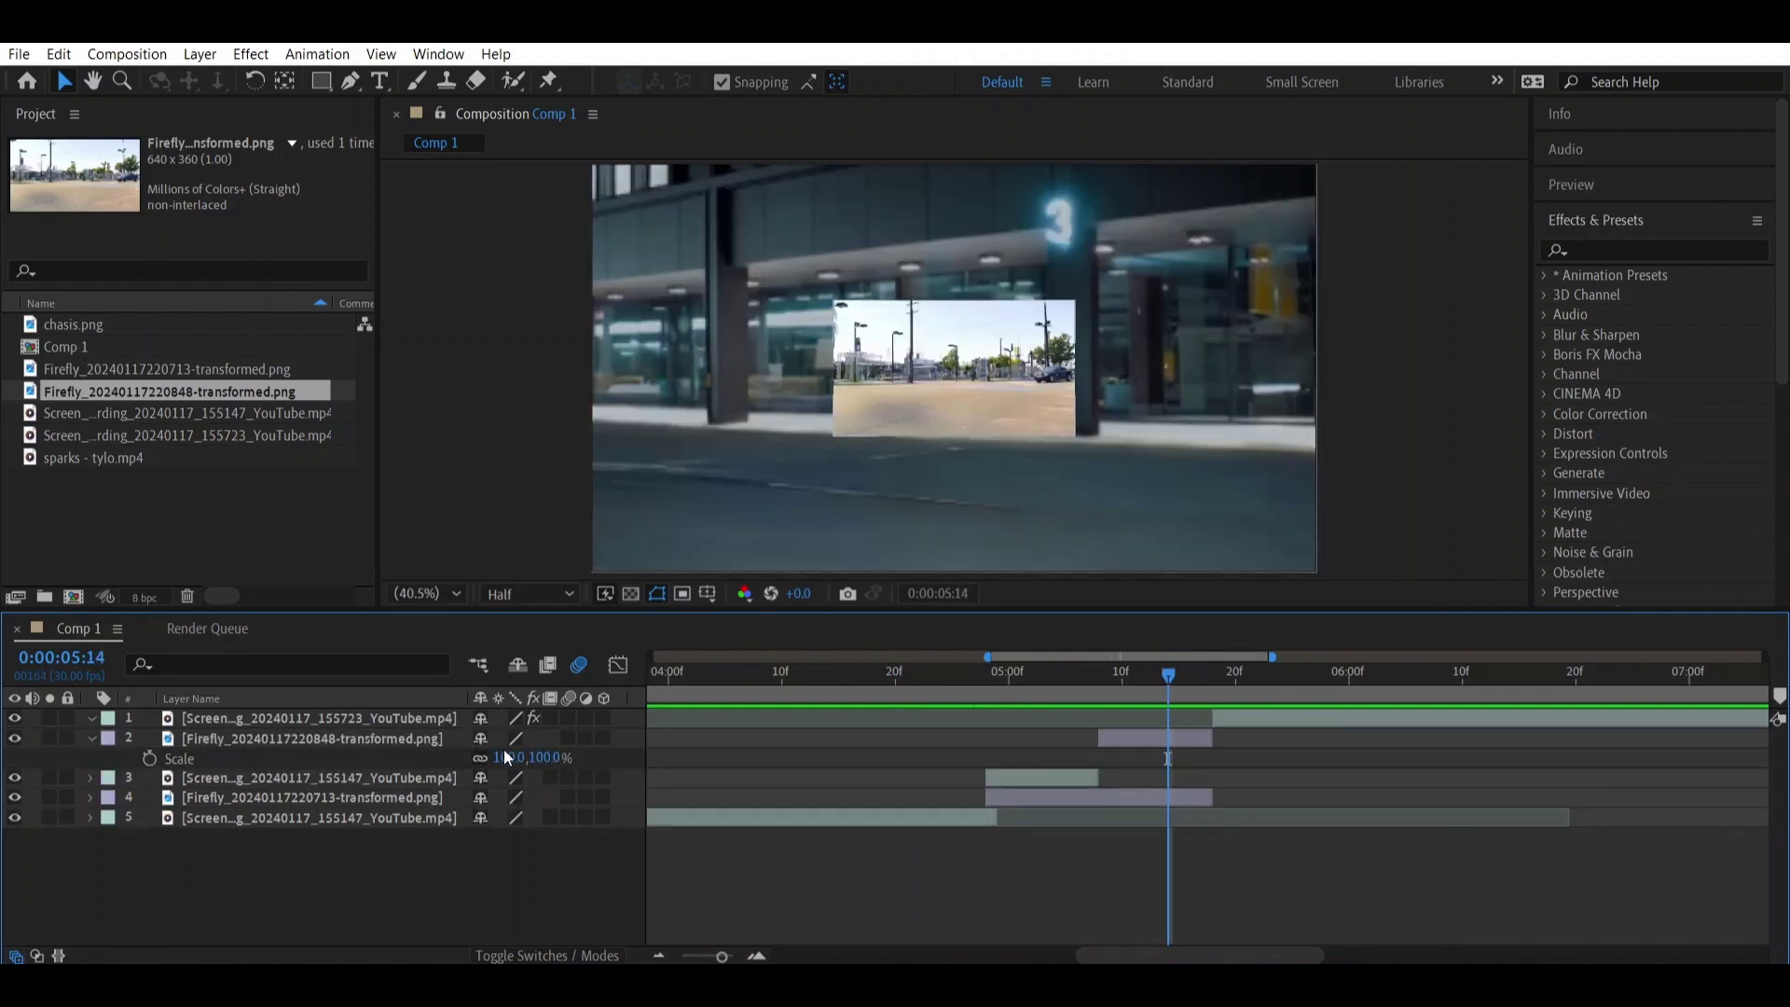
pyautogui.click(513, 757)
pyautogui.write('300')
pyautogui.press('Return')
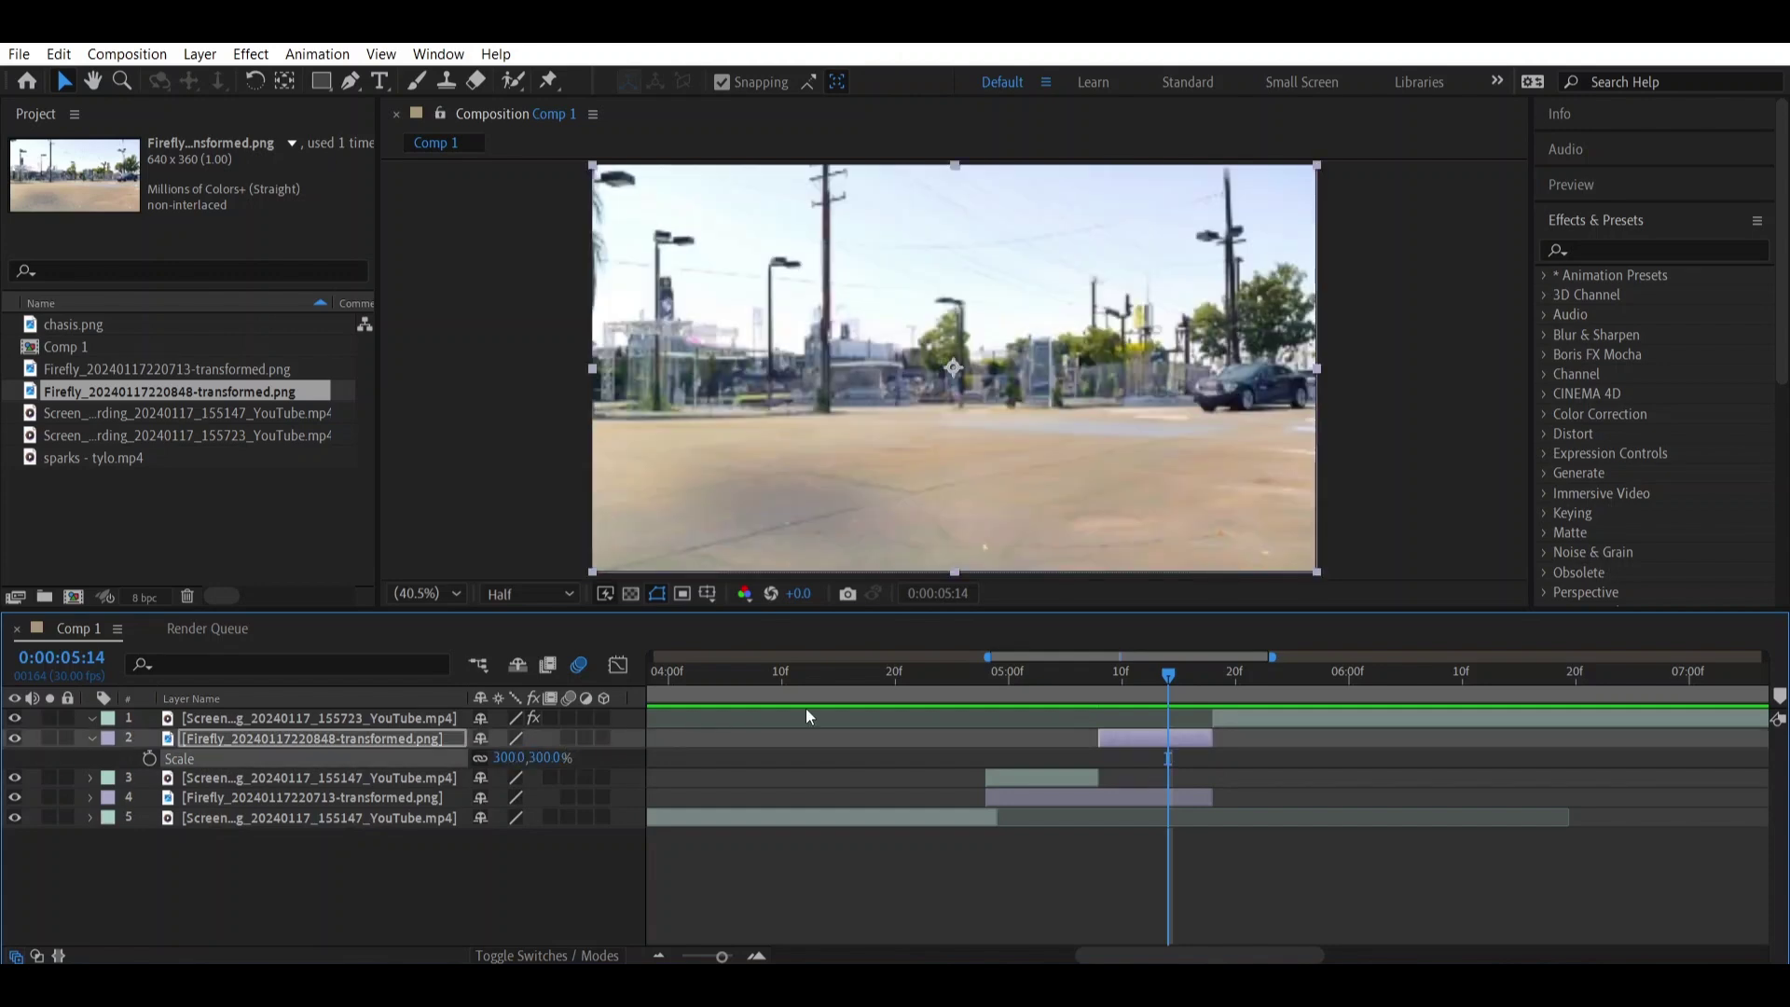
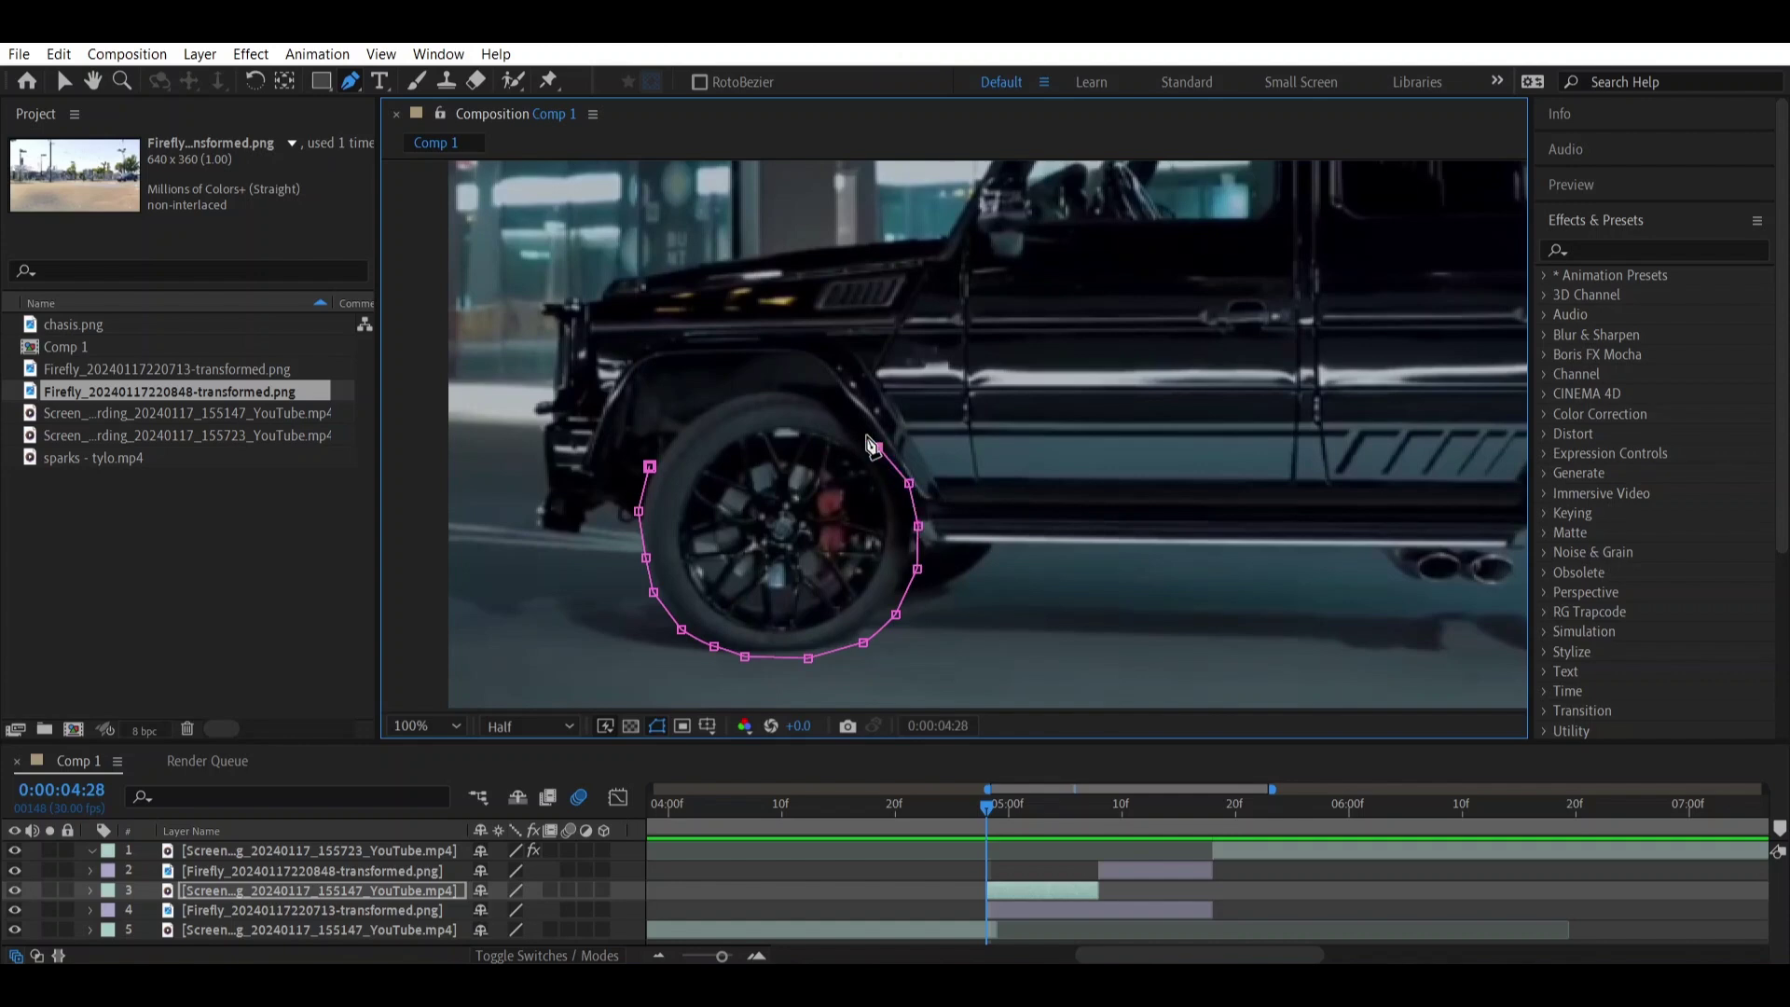
# Complete and close the Pen mask around the car's front wheel on the frozen layer.
pyautogui.click(803, 396)
pyautogui.click(760, 388)
pyautogui.click(713, 399)
pyautogui.click(673, 424)
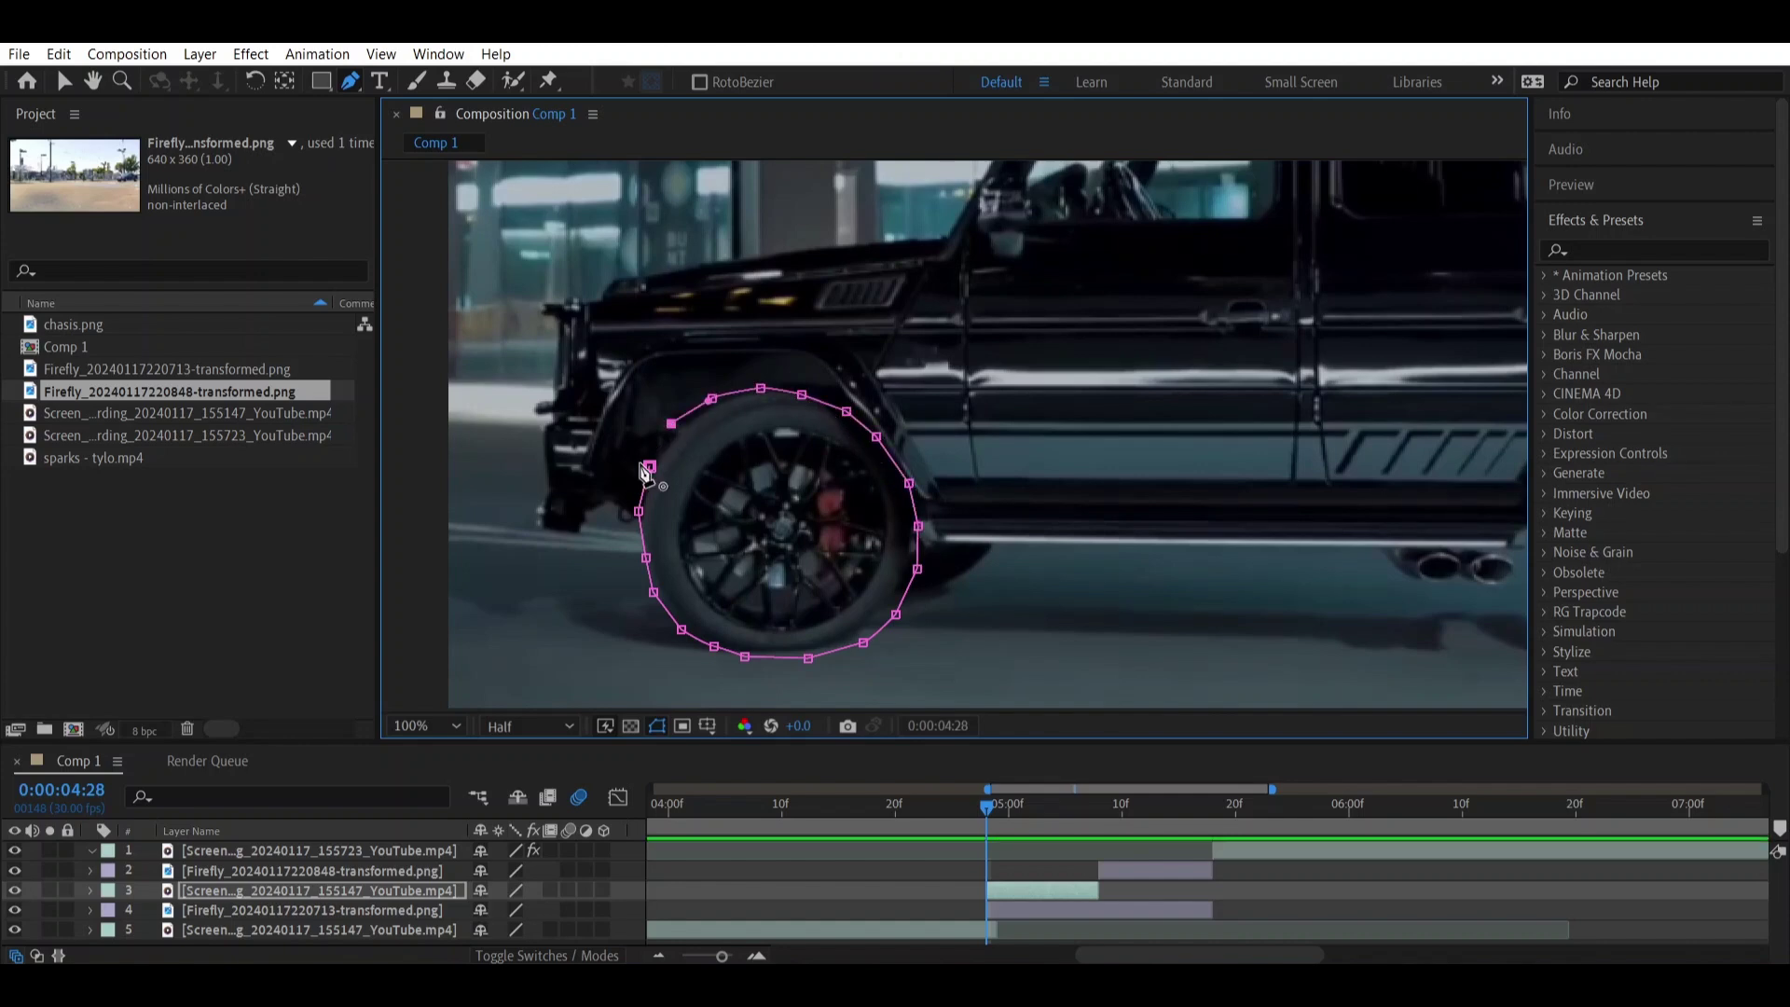
pyautogui.click(650, 466)
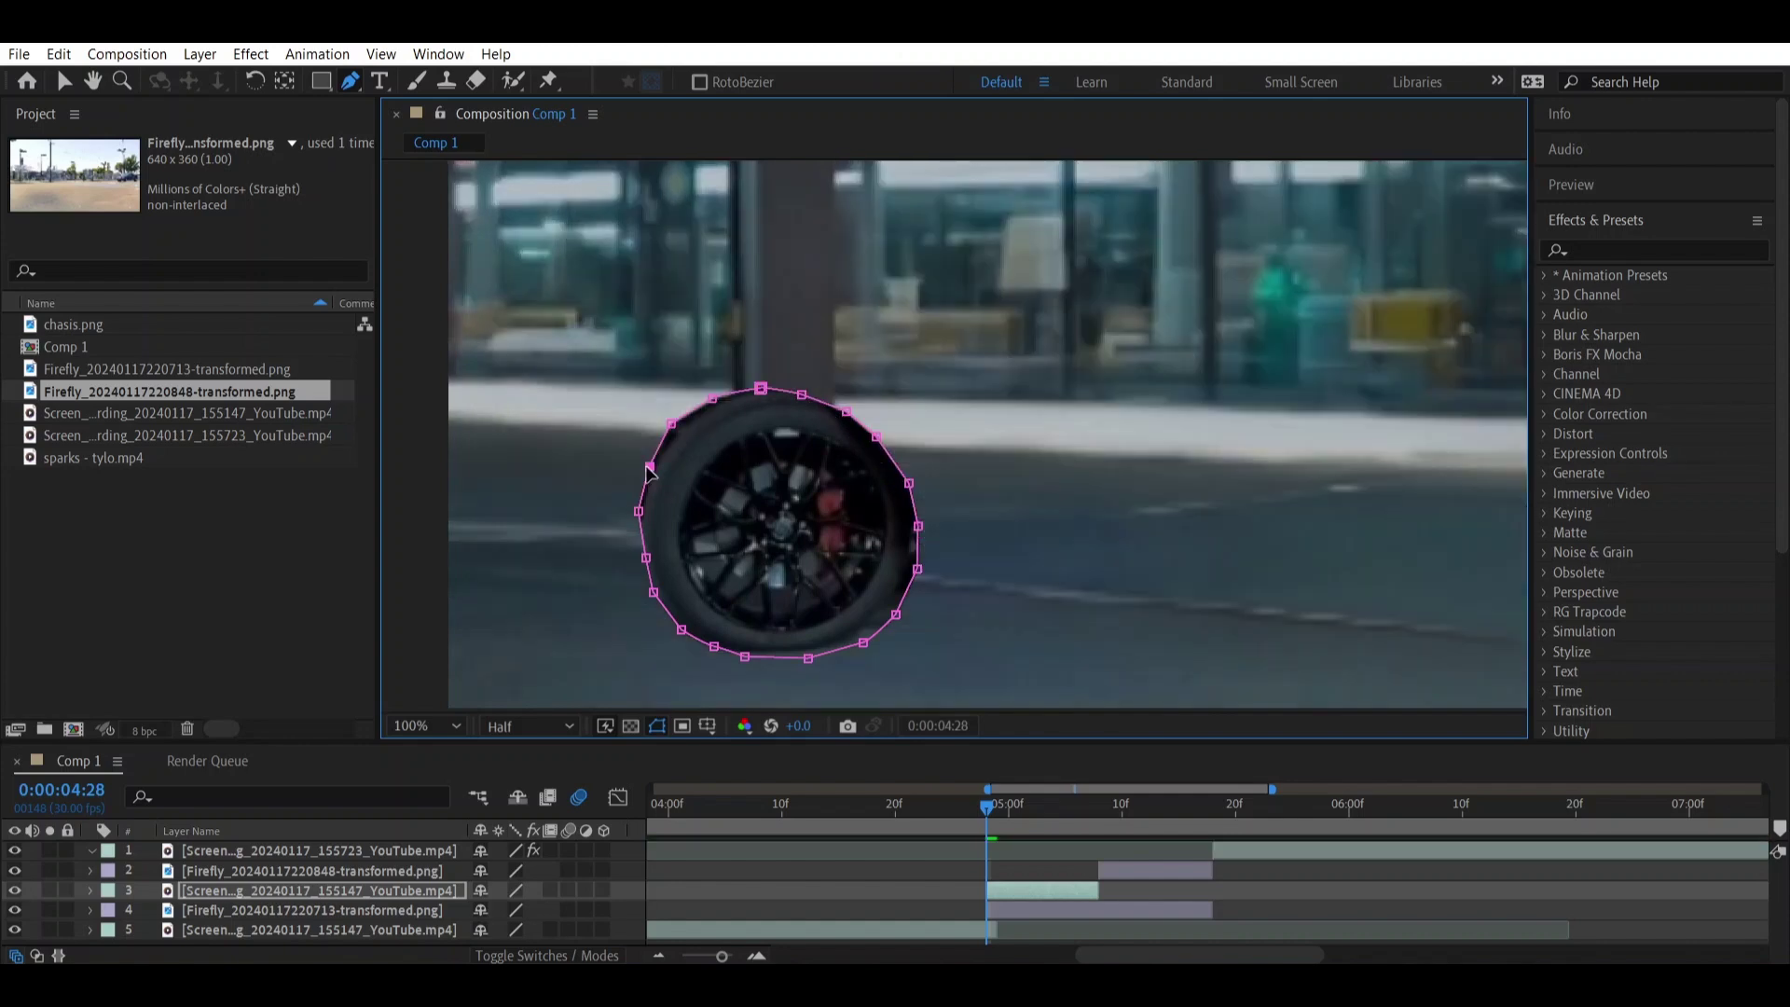
# Duplicate the masked front wheel layer and delete the mask from the upper copy.
pyautogui.click(1032, 891)
pyautogui.hotkey('ctrl', 'd')
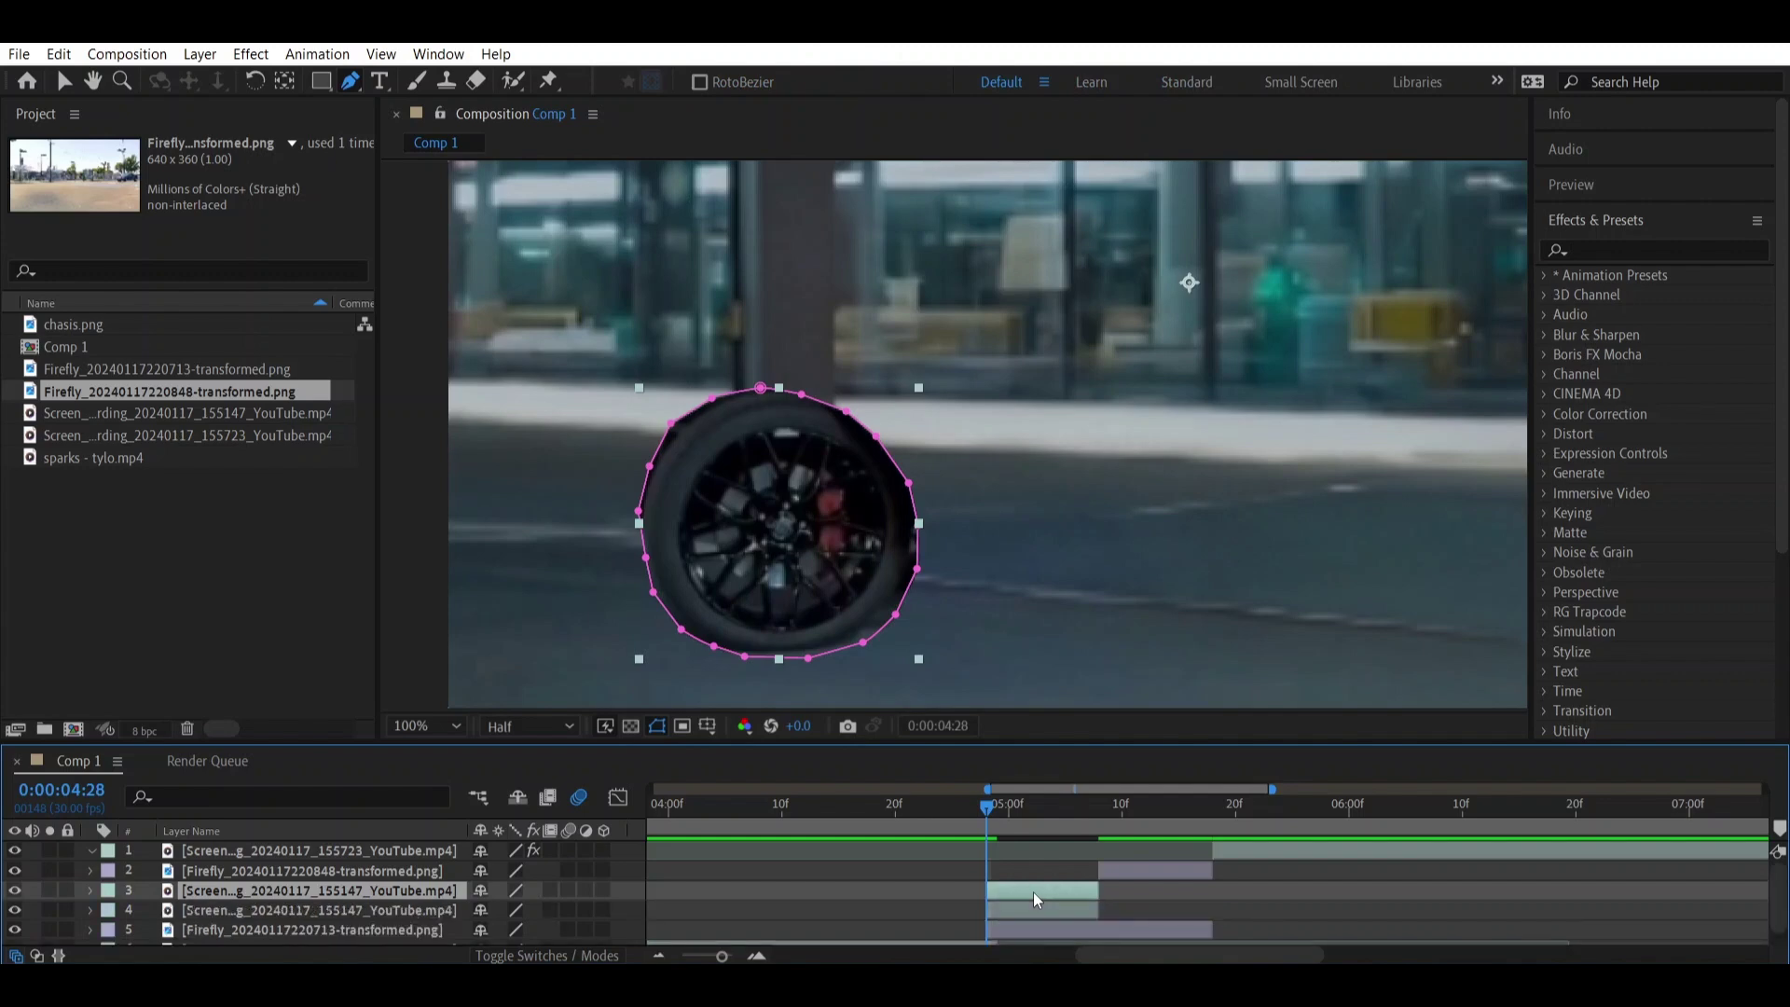
pyautogui.press('m')
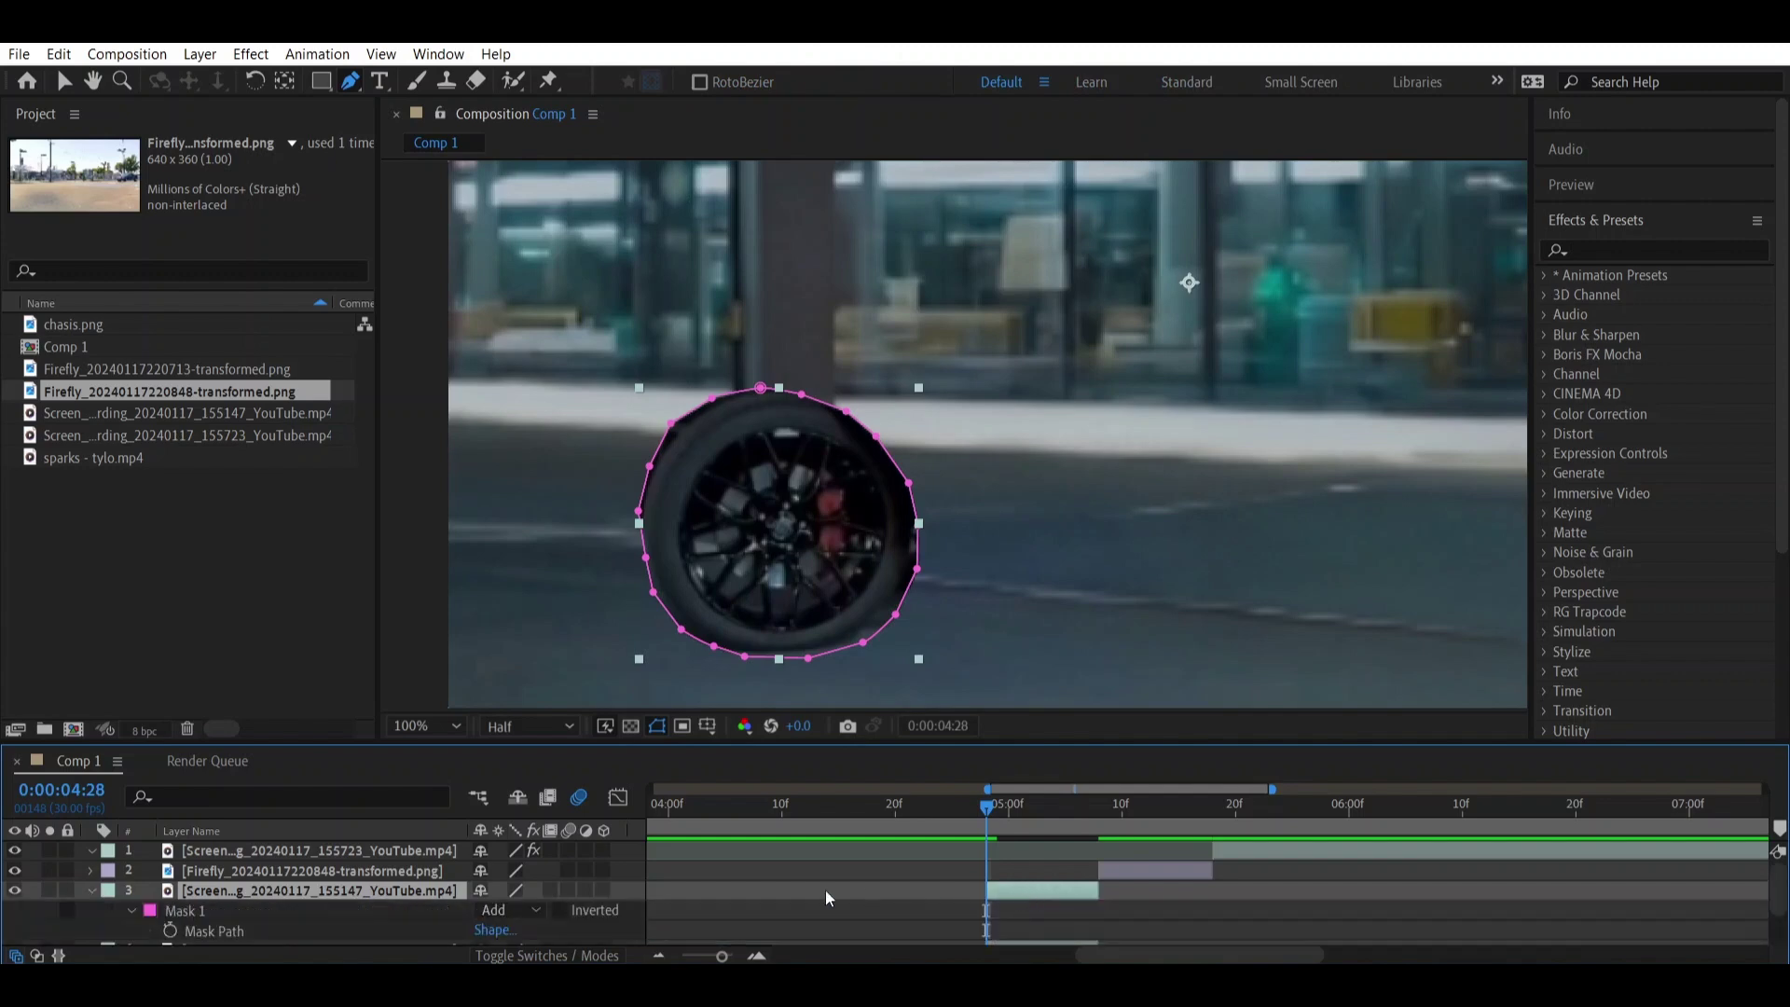
pyautogui.click(345, 909)
pyautogui.press('Delete')
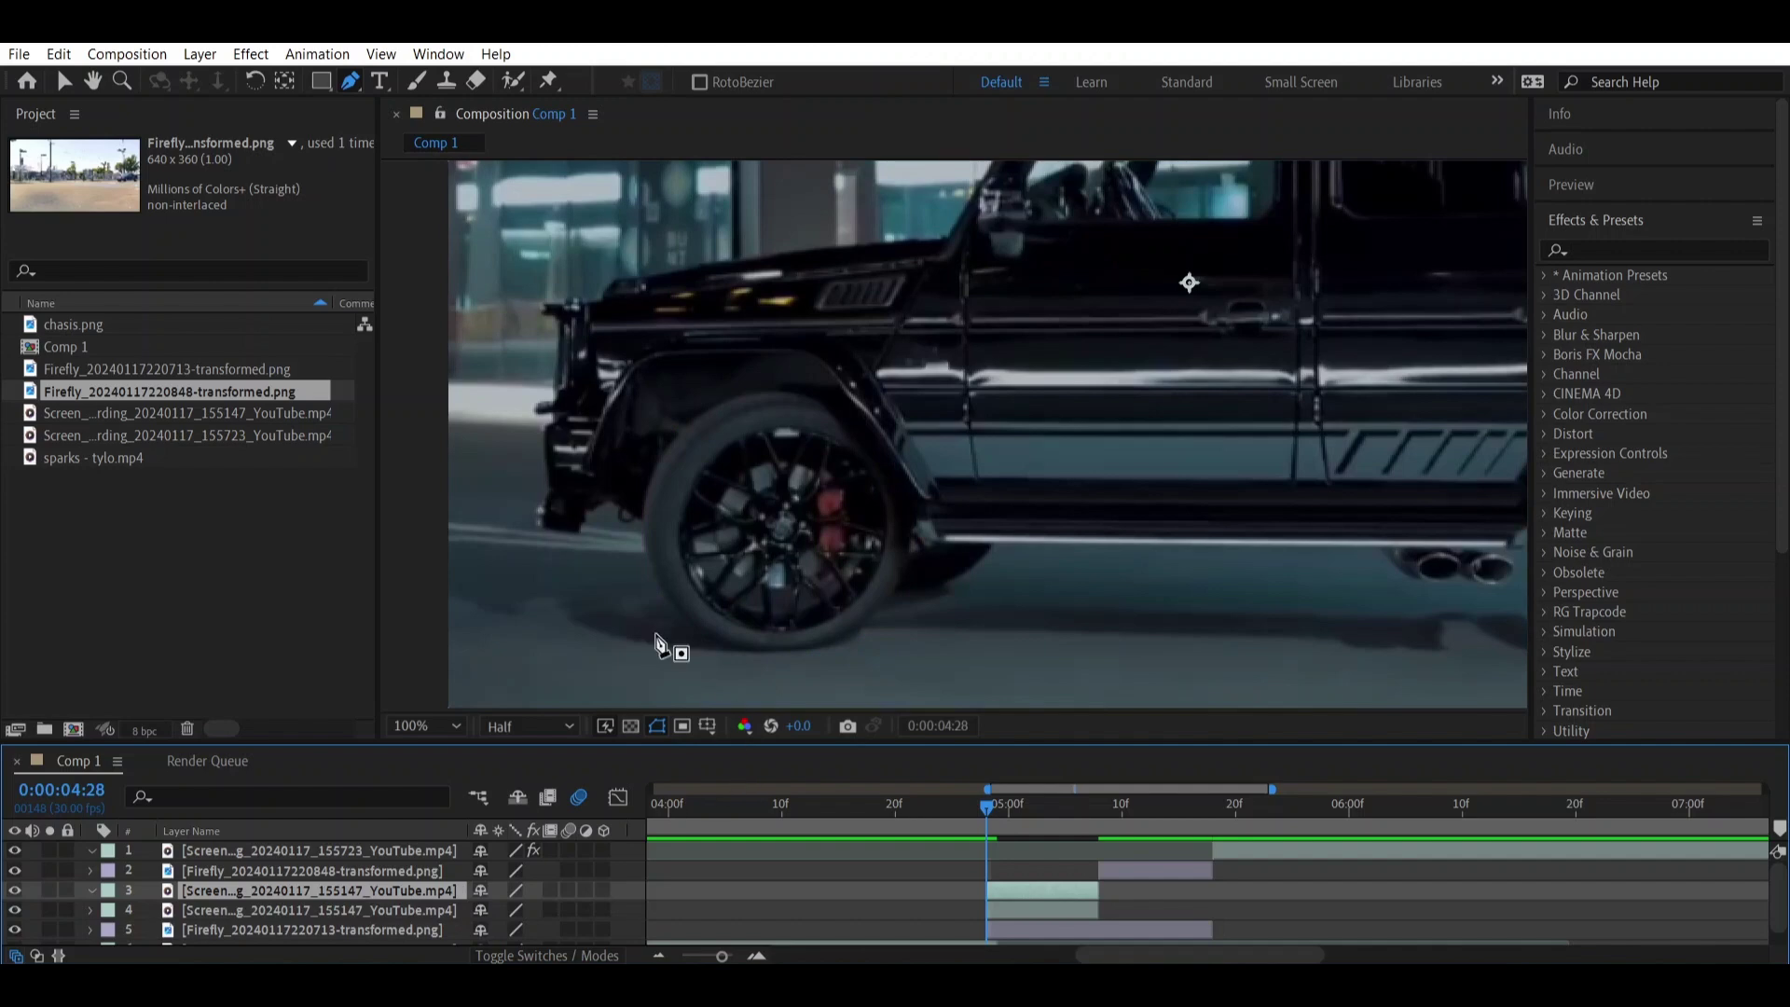
# Draw a closed Pen mask around the car's hood, front bumper and front fender, following the wheel arch.
pyautogui.click(659, 467)
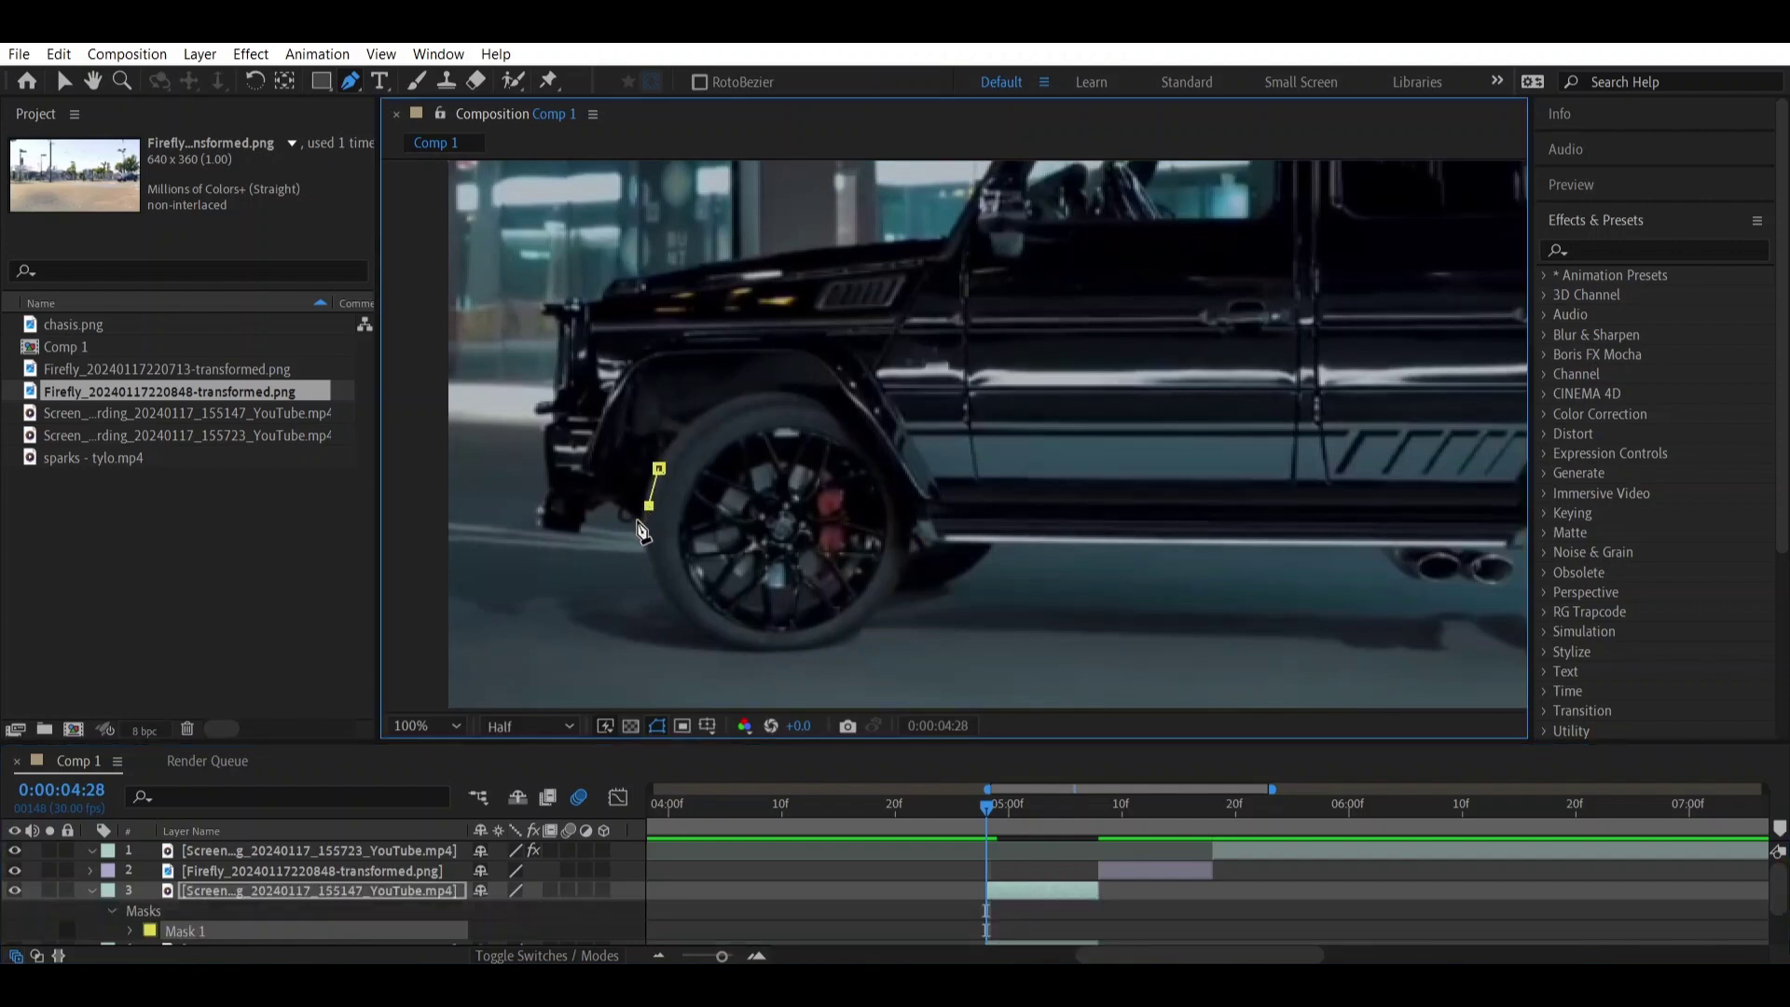
pyautogui.click(615, 511)
pyautogui.click(540, 530)
pyautogui.click(553, 411)
pyautogui.click(544, 298)
pyautogui.click(613, 280)
pyautogui.click(775, 253)
pyautogui.click(944, 232)
pyautogui.click(966, 290)
pyautogui.click(966, 338)
pyautogui.click(977, 474)
pyautogui.click(990, 513)
pyautogui.click(913, 498)
pyautogui.click(834, 412)
pyautogui.click(744, 402)
pyautogui.click(687, 433)
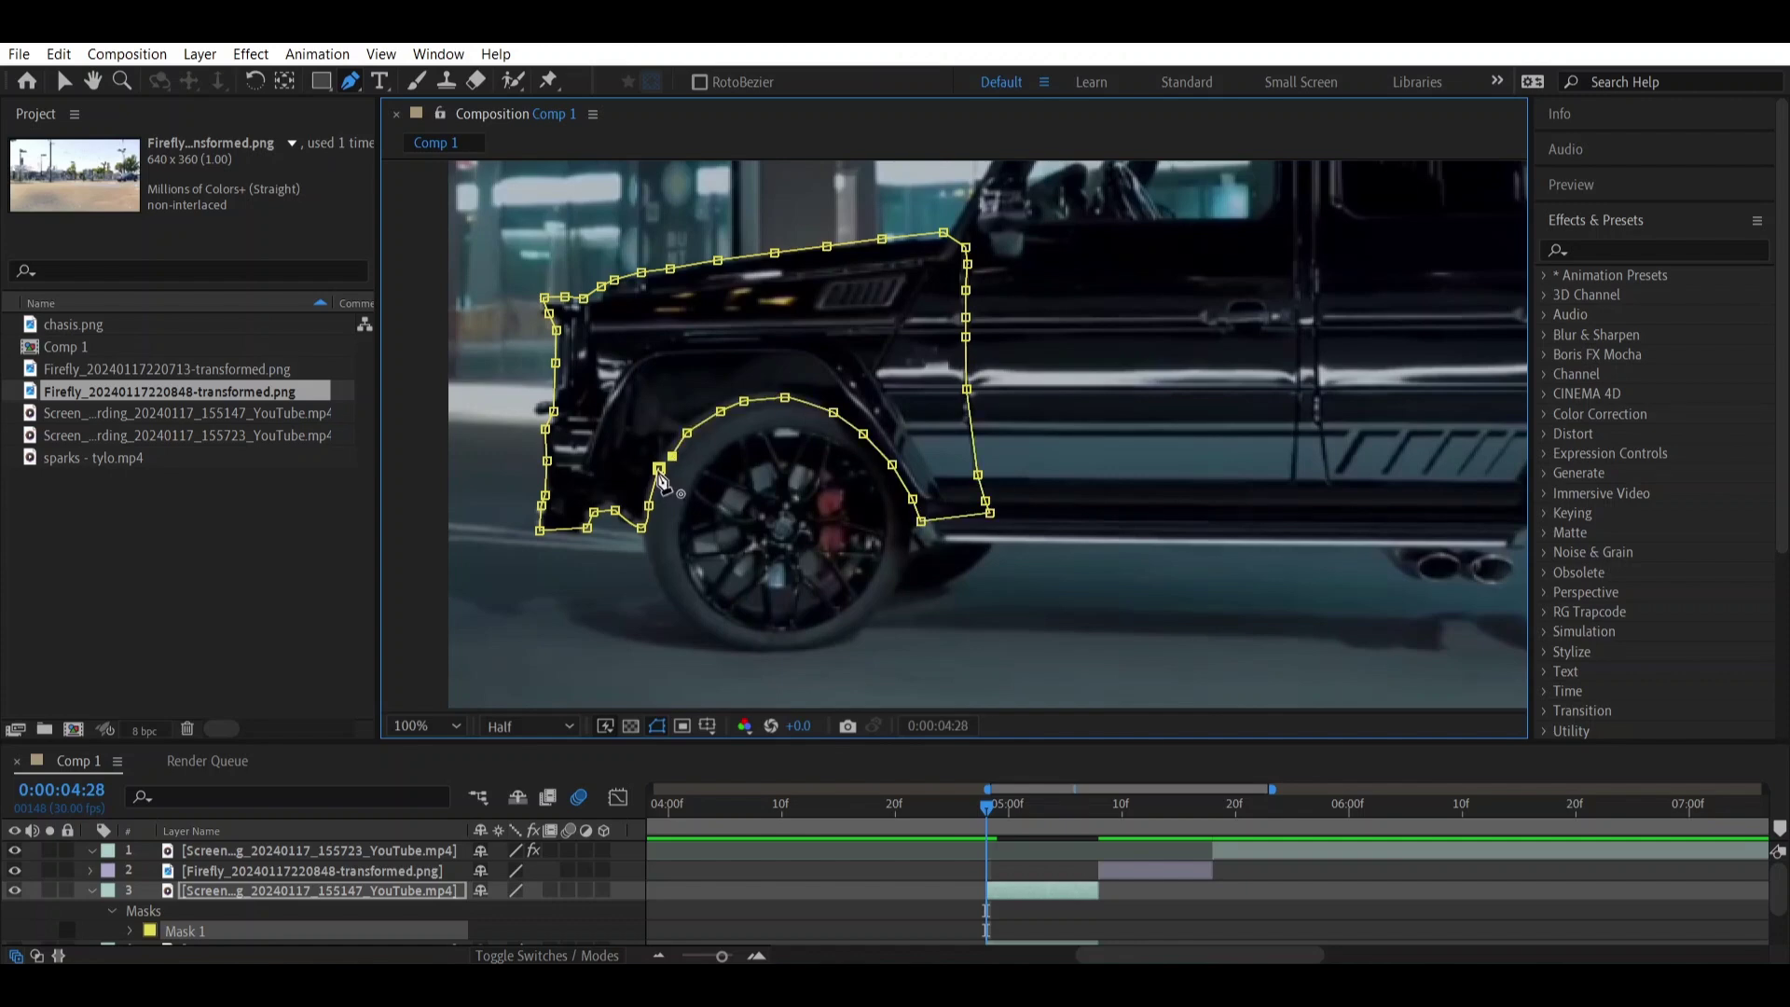
pyautogui.click(659, 468)
# Duplicate the masked hood and fender layer and remove the mask from the upper copy.
pyautogui.click(1029, 893)
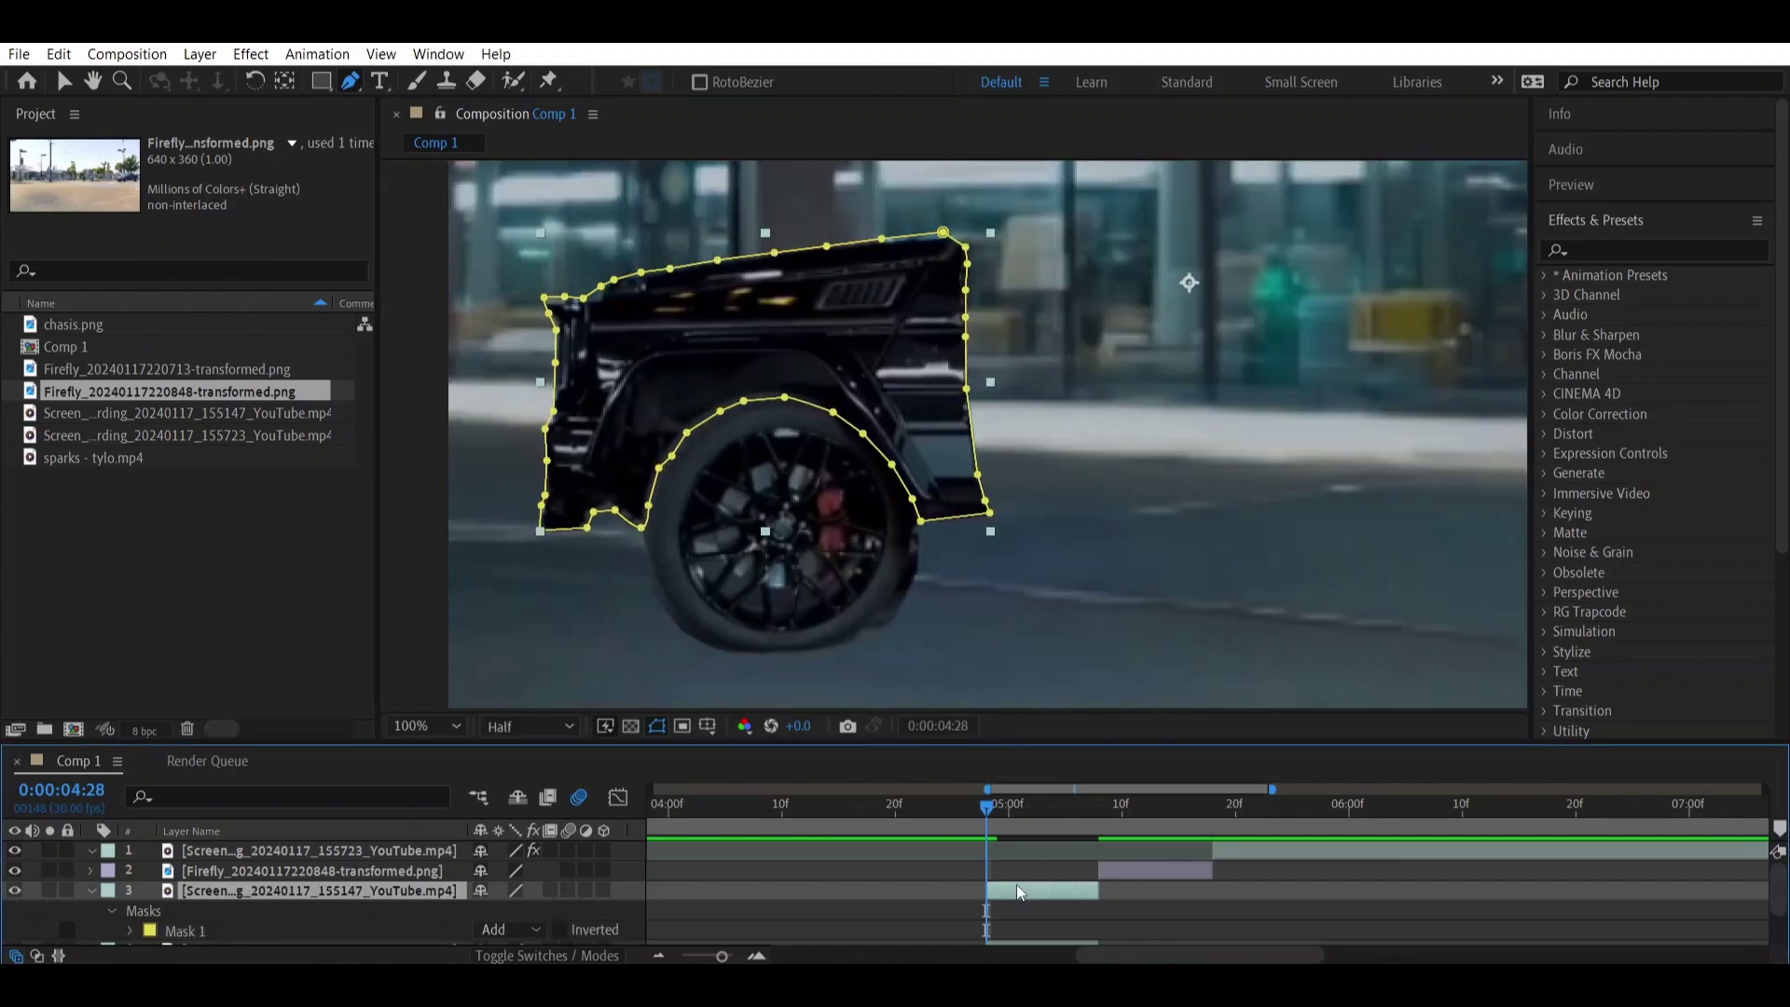
pyautogui.hotkey('ctrl', 'd')
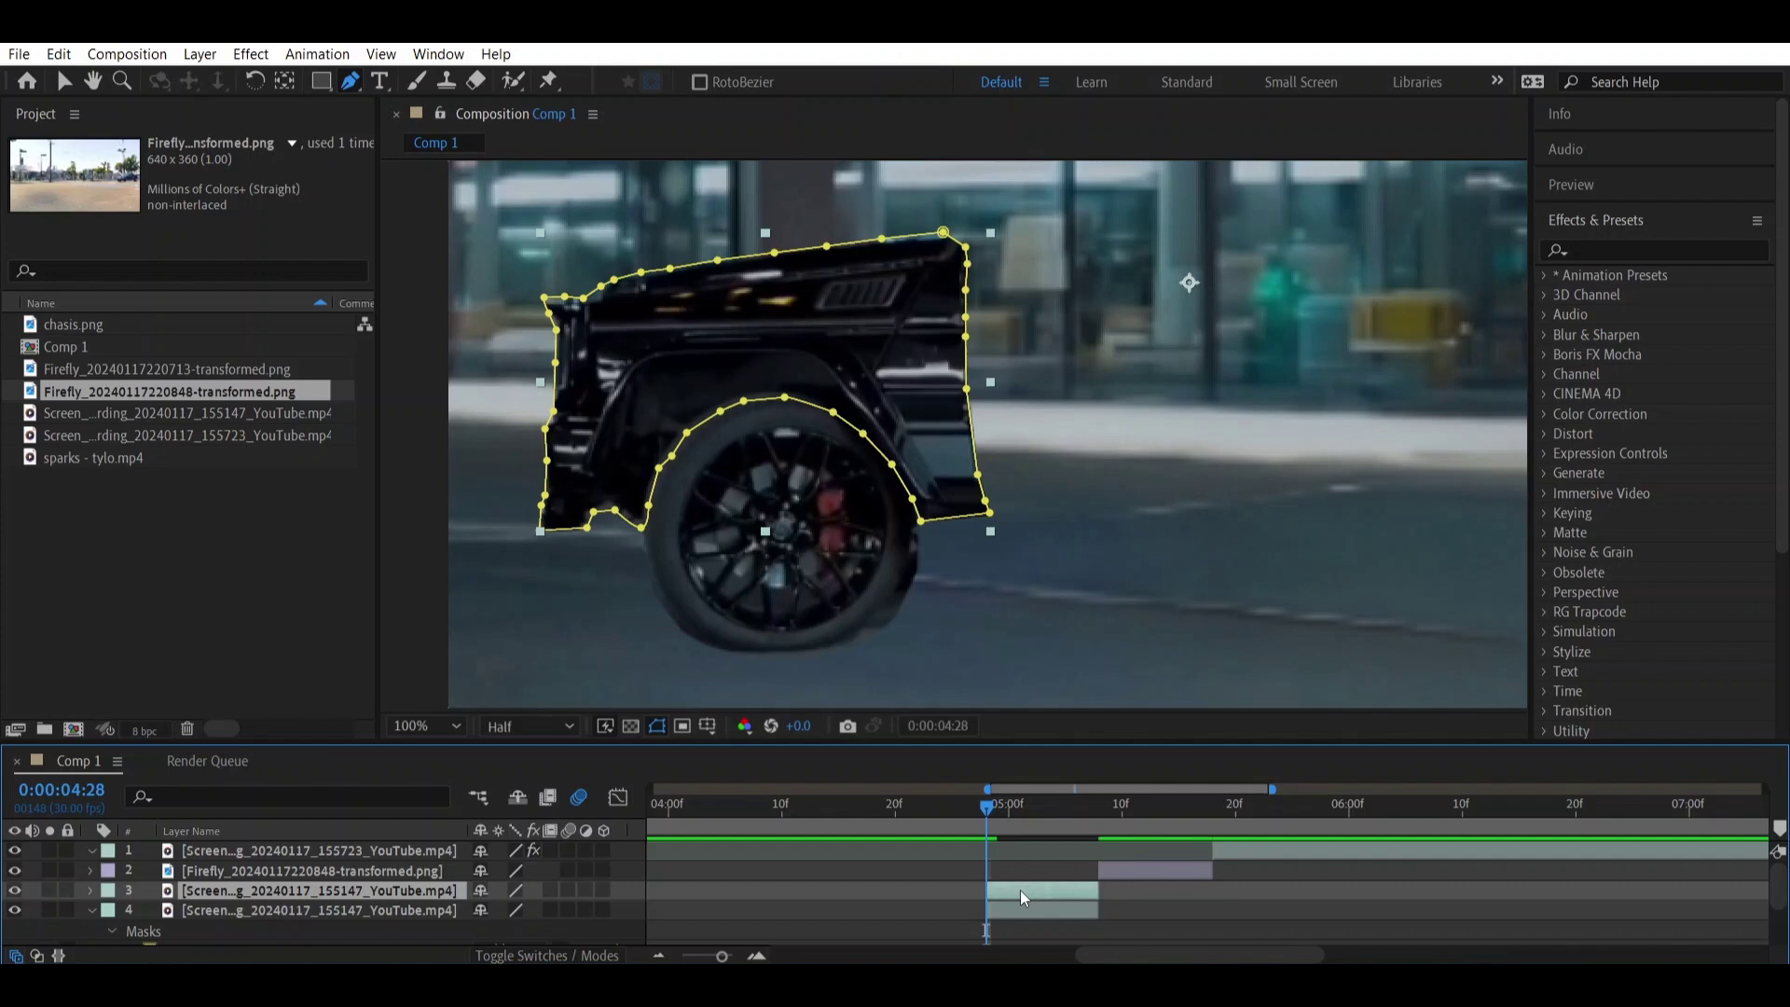
pyautogui.press('Delete')
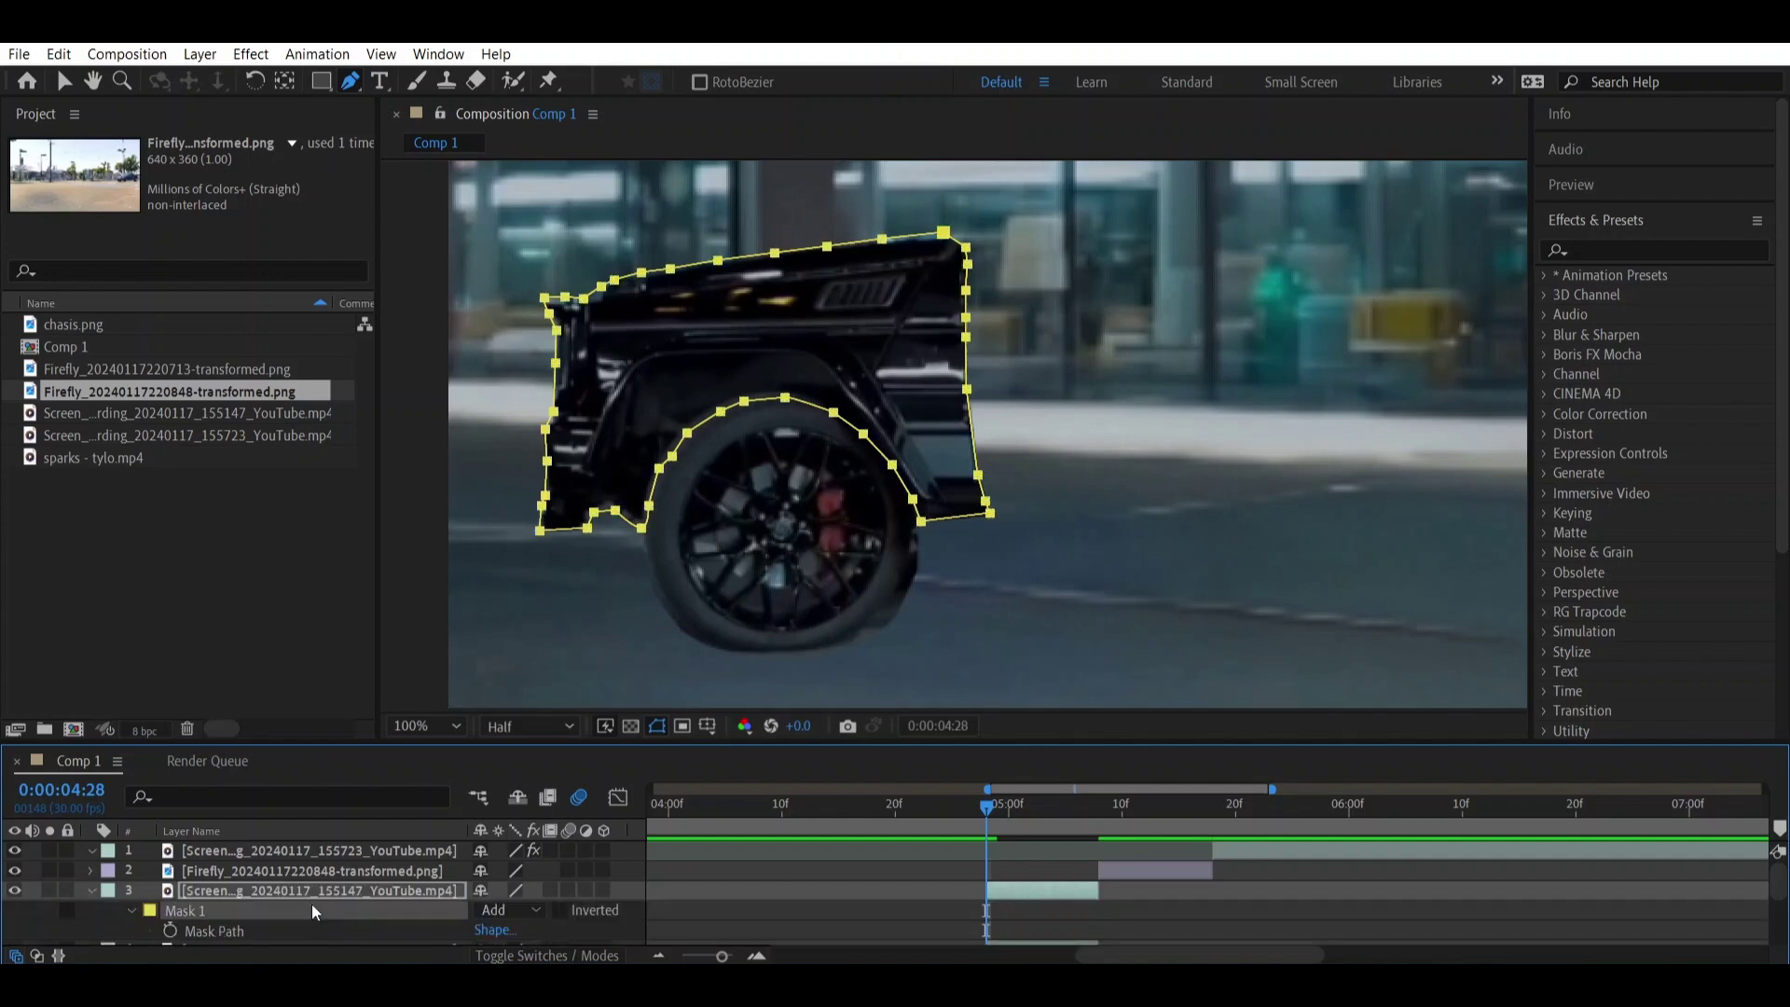
pyautogui.hotkey('ctrl', 'z')
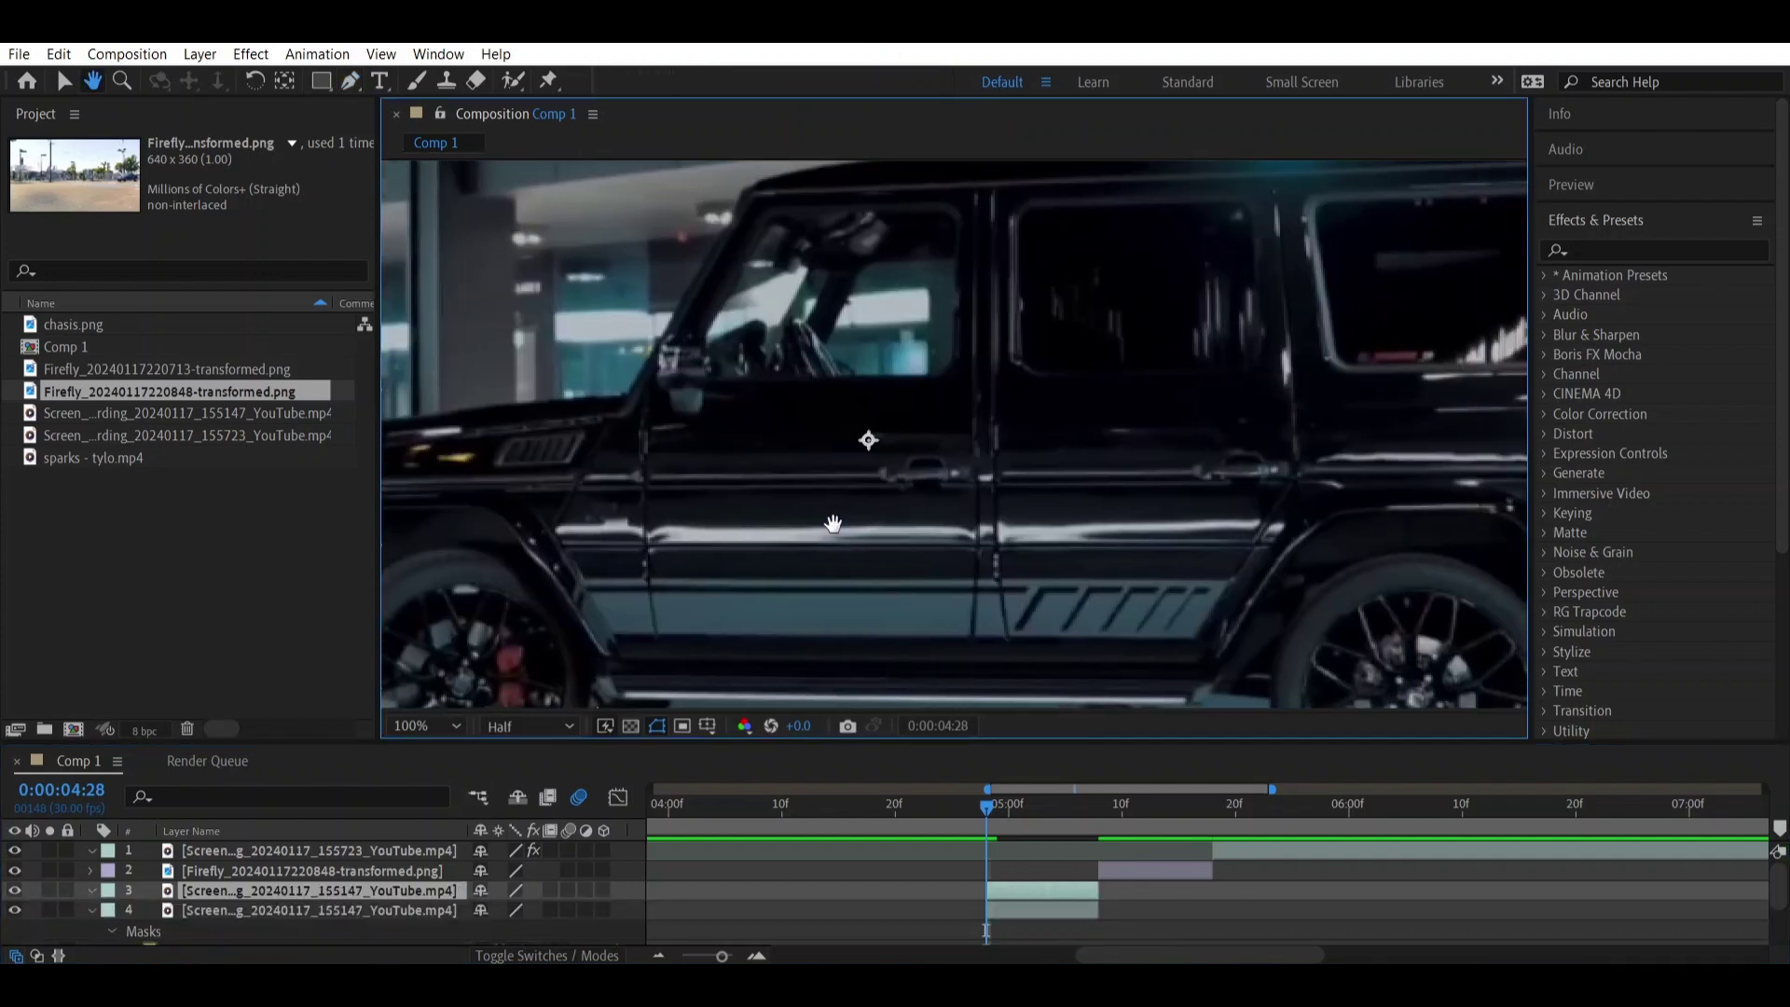
# Draw a closed Pen mask around the car's front door, including its window, on the unmasked copy.
pyautogui.click(632, 382)
pyautogui.click(641, 583)
pyautogui.click(660, 679)
pyautogui.click(953, 682)
pyautogui.click(973, 541)
pyautogui.click(976, 361)
pyautogui.click(979, 198)
pyautogui.click(745, 205)
pyautogui.click(632, 382)
# Clear the mask from another copy of the frozen layer and mask the car's rear door with the Pen tool.
pyautogui.press('Delete')
pyautogui.click(969, 189)
pyautogui.click(1273, 174)
pyautogui.click(1289, 333)
pyautogui.click(1298, 421)
pyautogui.click(1298, 465)
pyautogui.click(1222, 590)
pyautogui.click(1192, 639)
pyautogui.click(970, 687)
pyautogui.click(977, 183)
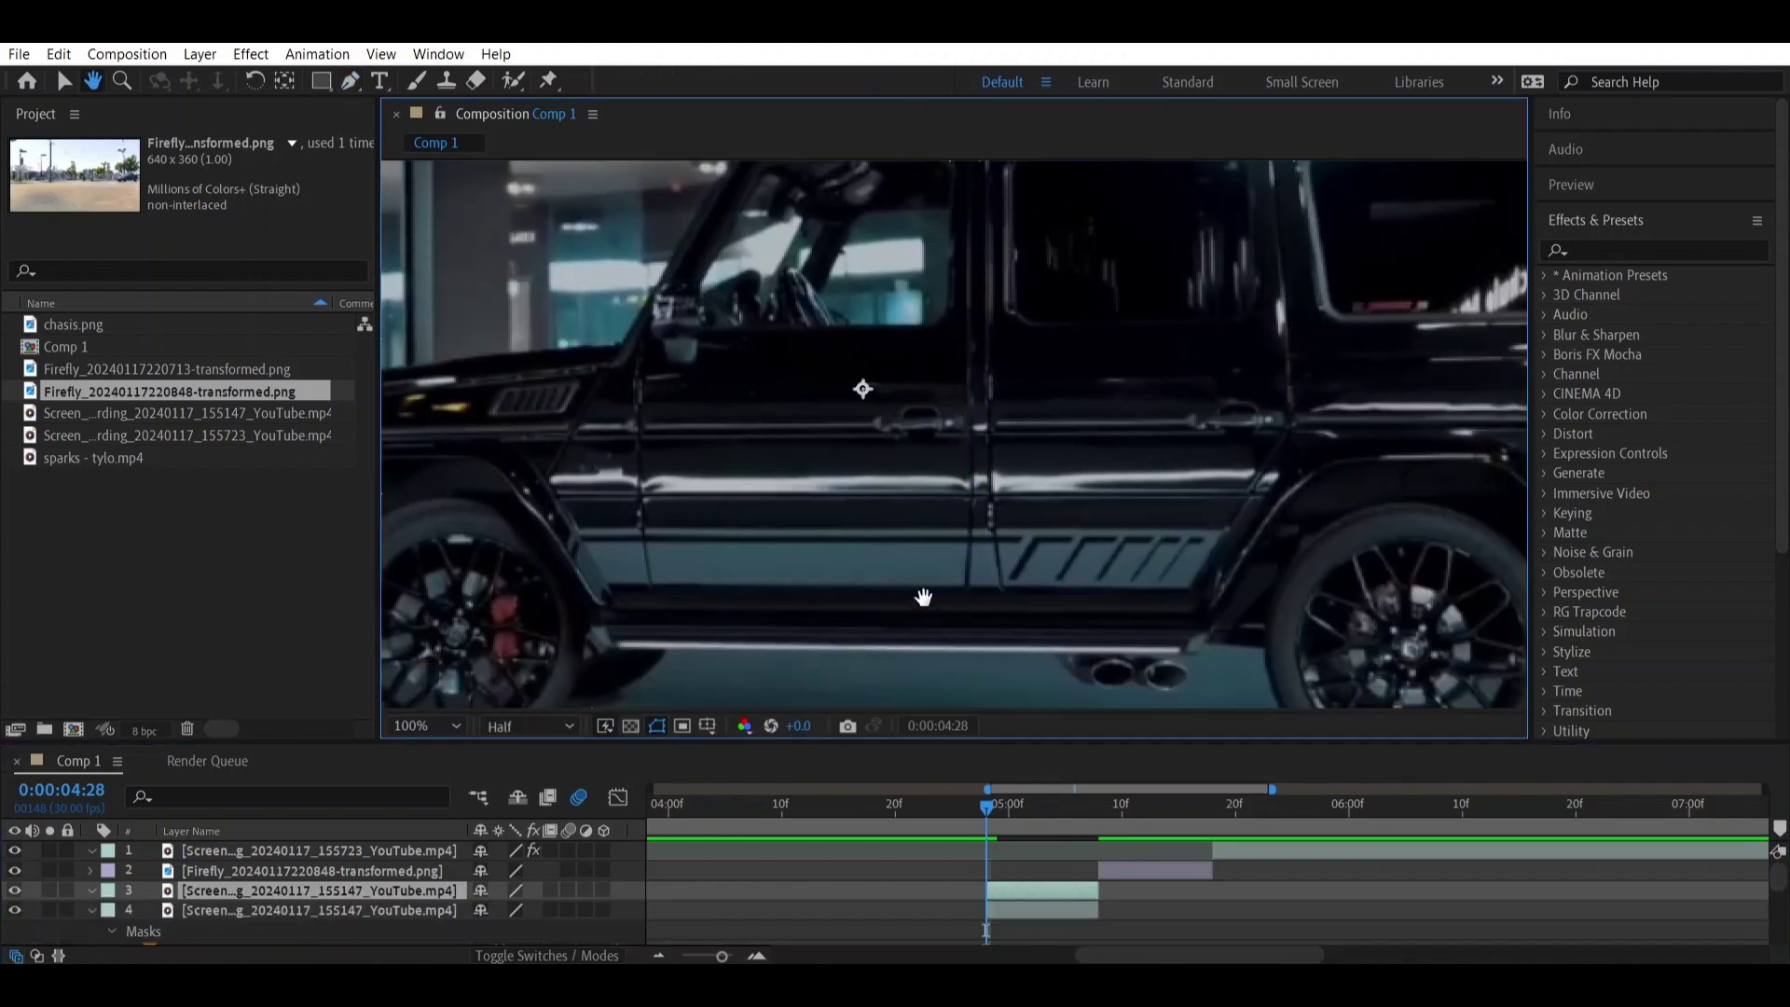
# On another unmasked copy, draw a closed Pen mask around the car's side step and exhaust pipes.
pyautogui.press('g')
pyautogui.click(580, 630)
pyautogui.click(637, 651)
pyautogui.click(1058, 657)
pyautogui.click(1105, 691)
pyautogui.click(1183, 687)
pyautogui.click(1208, 627)
pyautogui.click(601, 624)
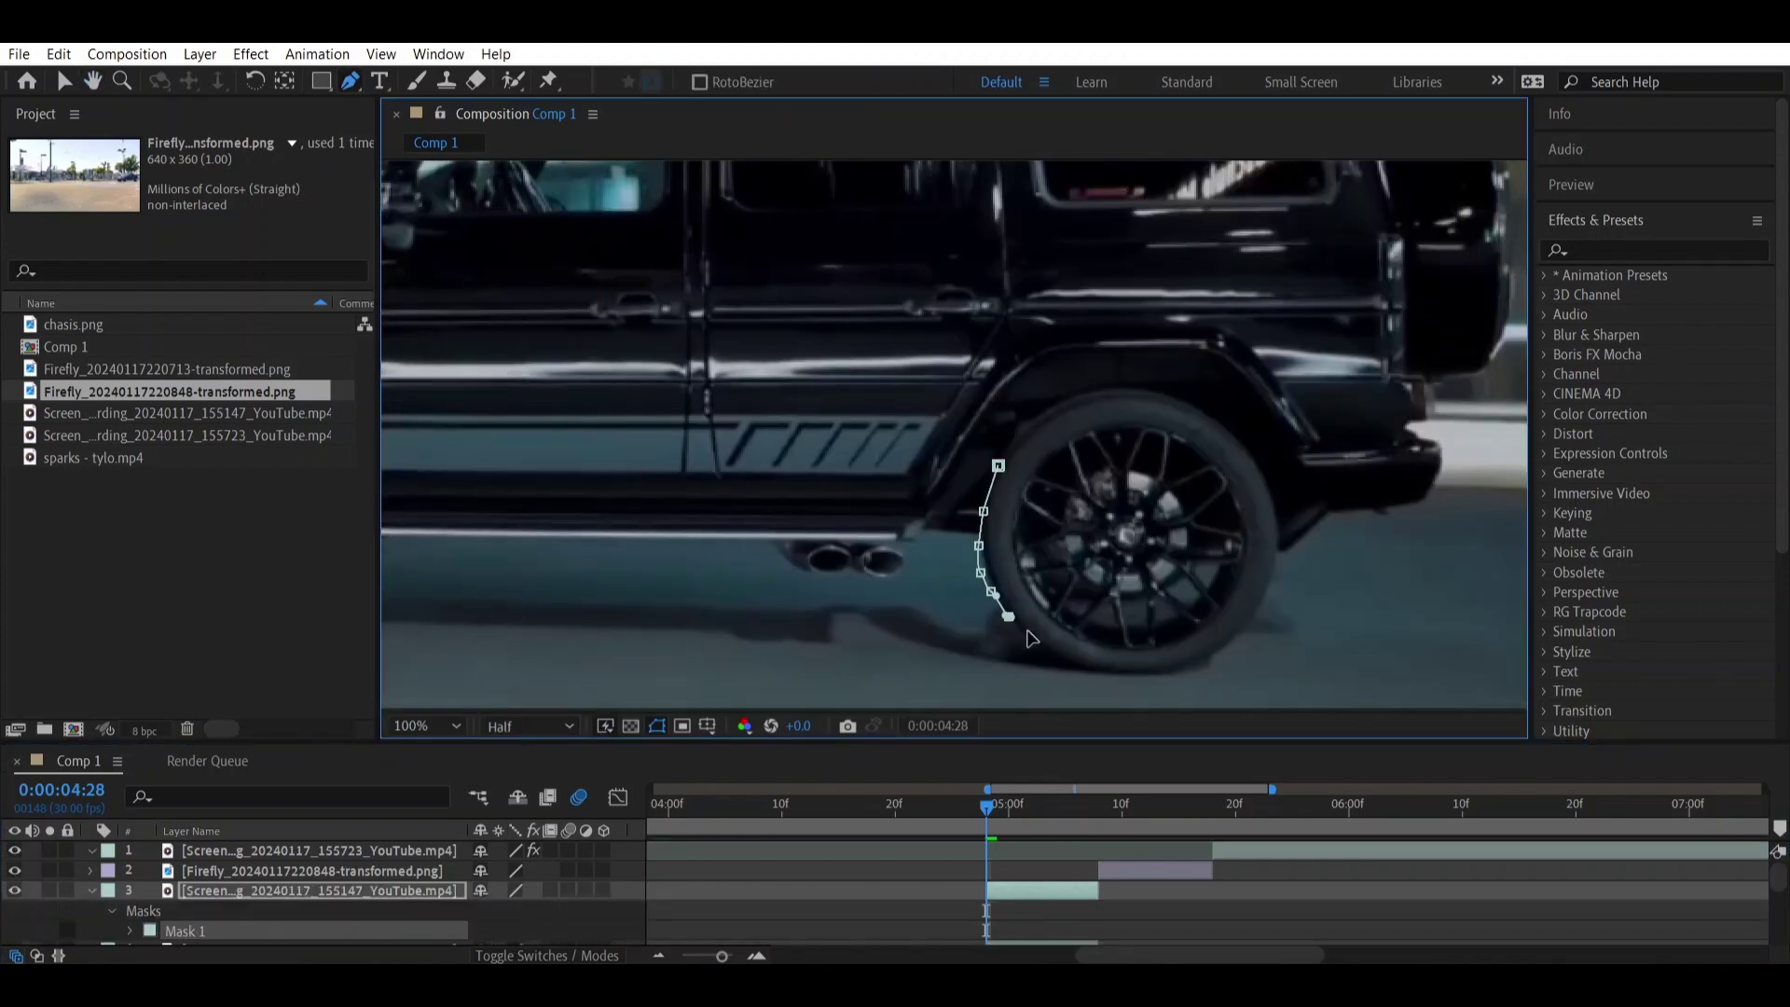
# Mask the car's rear wheel with a closed Pen outline on its own copy of the frozen layer.
pyautogui.click(1092, 674)
pyautogui.click(1146, 676)
pyautogui.click(1188, 671)
pyautogui.click(1263, 617)
pyautogui.click(1283, 530)
pyautogui.click(1272, 481)
pyautogui.click(1248, 444)
pyautogui.click(1190, 402)
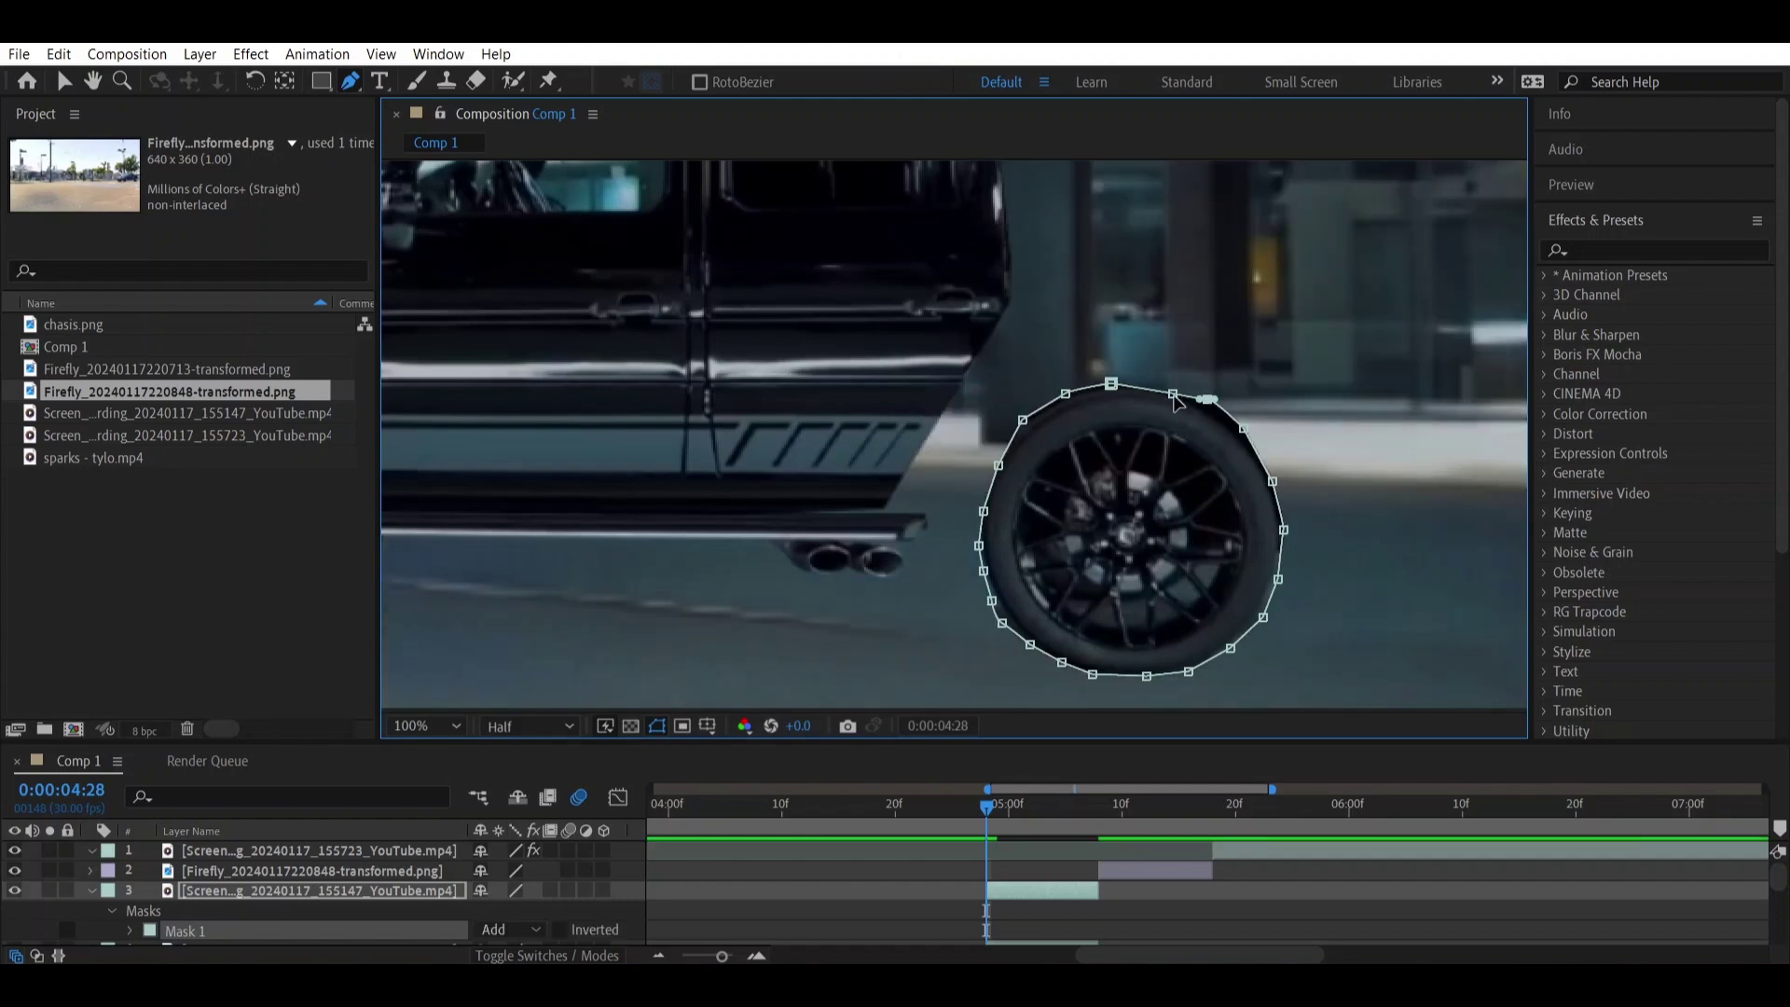
# Mask the car's rear body panel together with the roof on a separate copy, following the rear bumper and wheel arch.
pyautogui.click(839, 643)
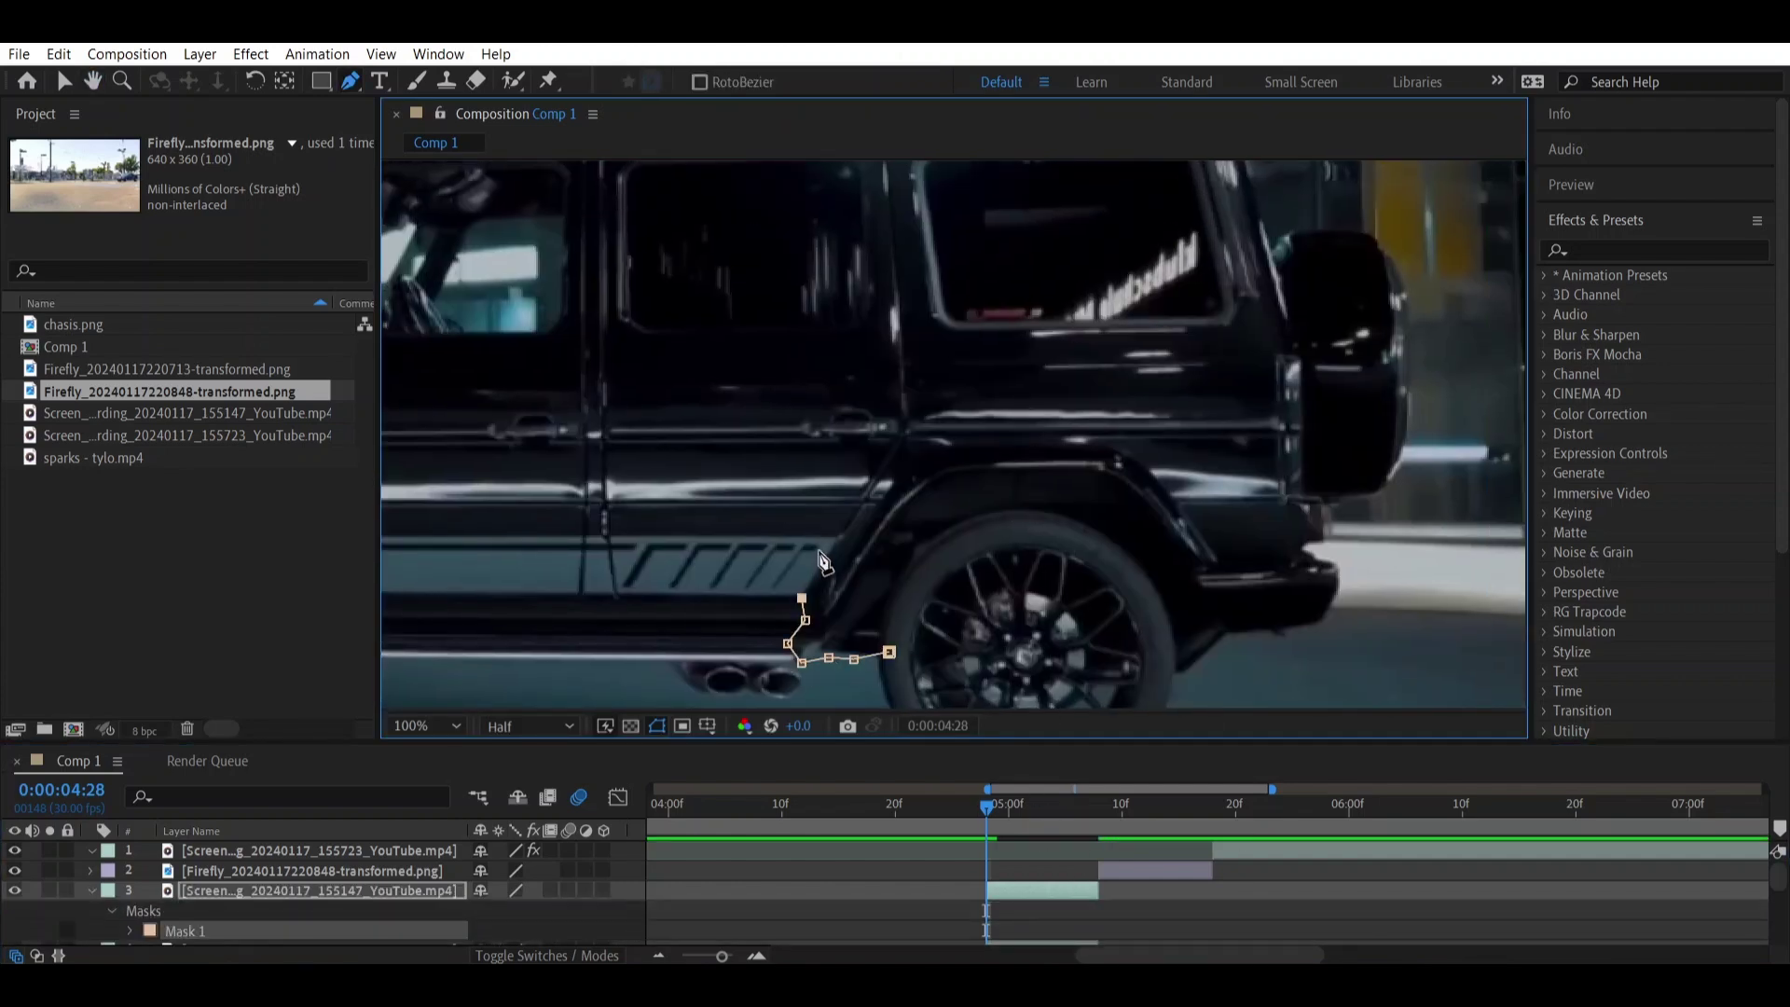
pyautogui.click(848, 559)
pyautogui.click(871, 447)
pyautogui.click(890, 355)
pyautogui.click(900, 233)
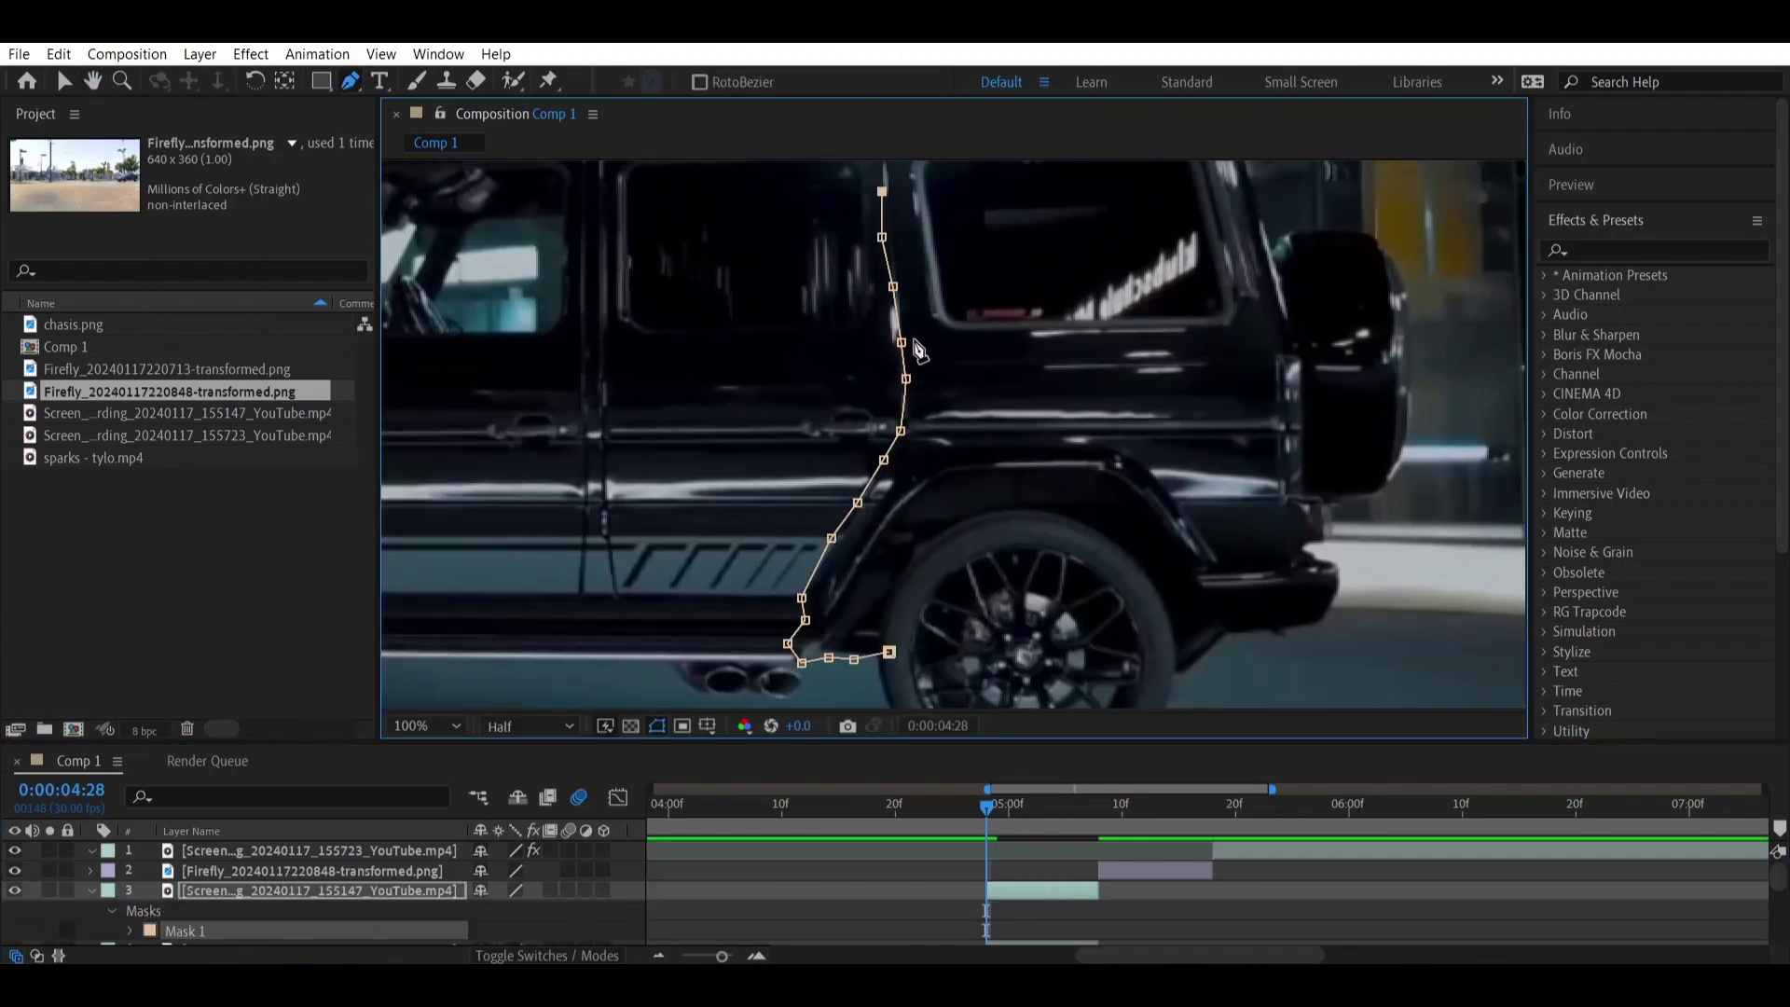
pyautogui.click(839, 326)
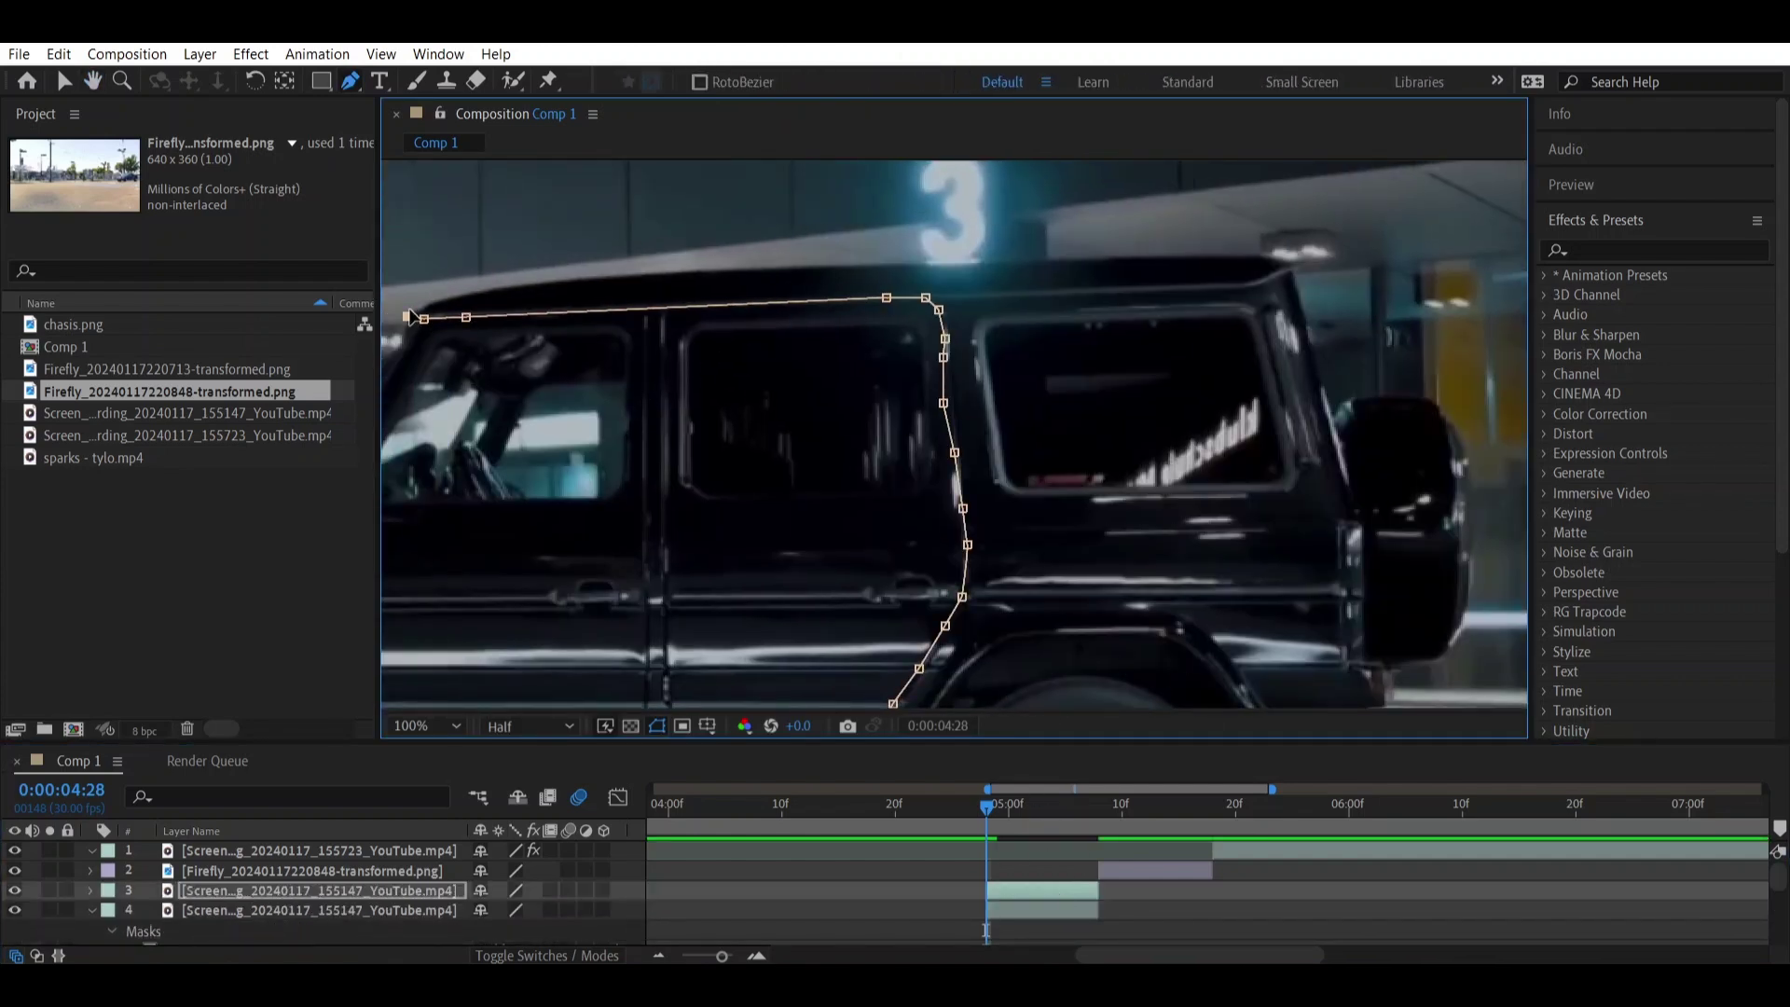
pyautogui.click(1260, 257)
pyautogui.click(1294, 276)
pyautogui.click(1313, 348)
pyautogui.click(1322, 388)
pyautogui.click(1358, 511)
pyautogui.click(1363, 662)
pyautogui.click(1339, 506)
pyautogui.click(1351, 520)
pyautogui.click(1345, 540)
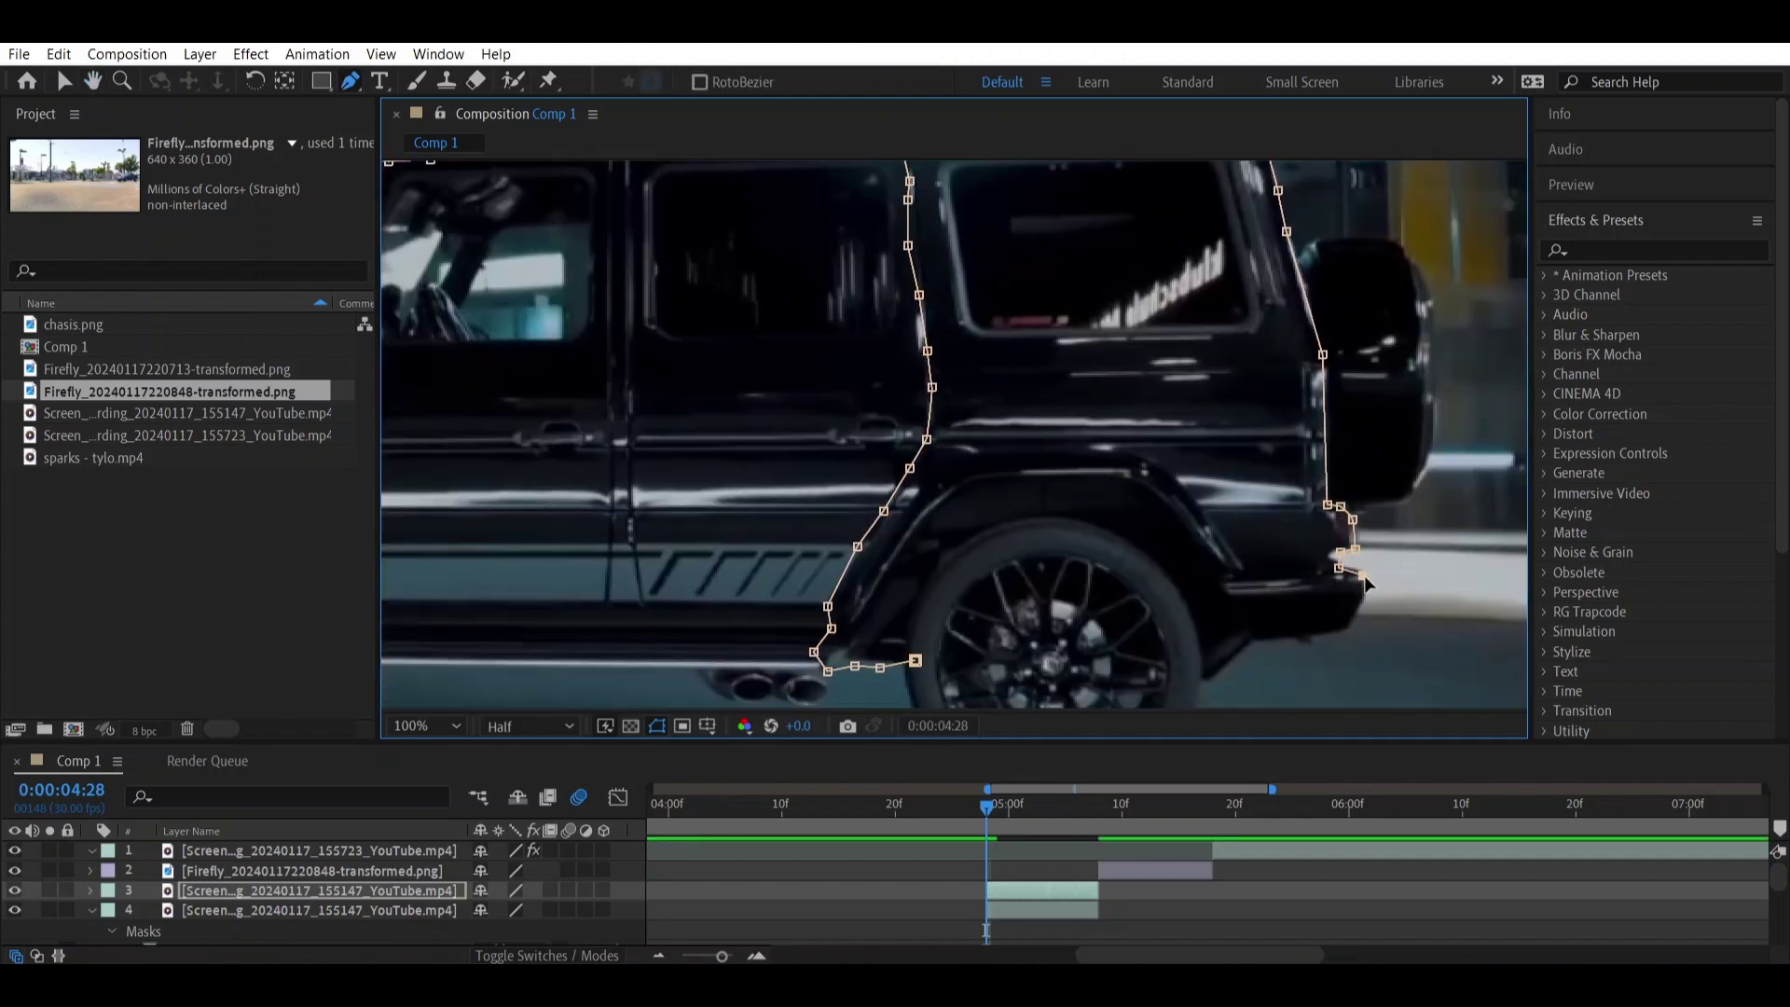
pyautogui.click(1186, 599)
pyautogui.click(1164, 566)
pyautogui.click(1089, 523)
pyautogui.click(1033, 517)
pyautogui.click(982, 529)
pyautogui.click(936, 573)
# Go through the masked 155147 copies one by one and check which car part each mask isolates.
pyautogui.moveTo(1065, 743); pyautogui.dragTo(1065, 533)
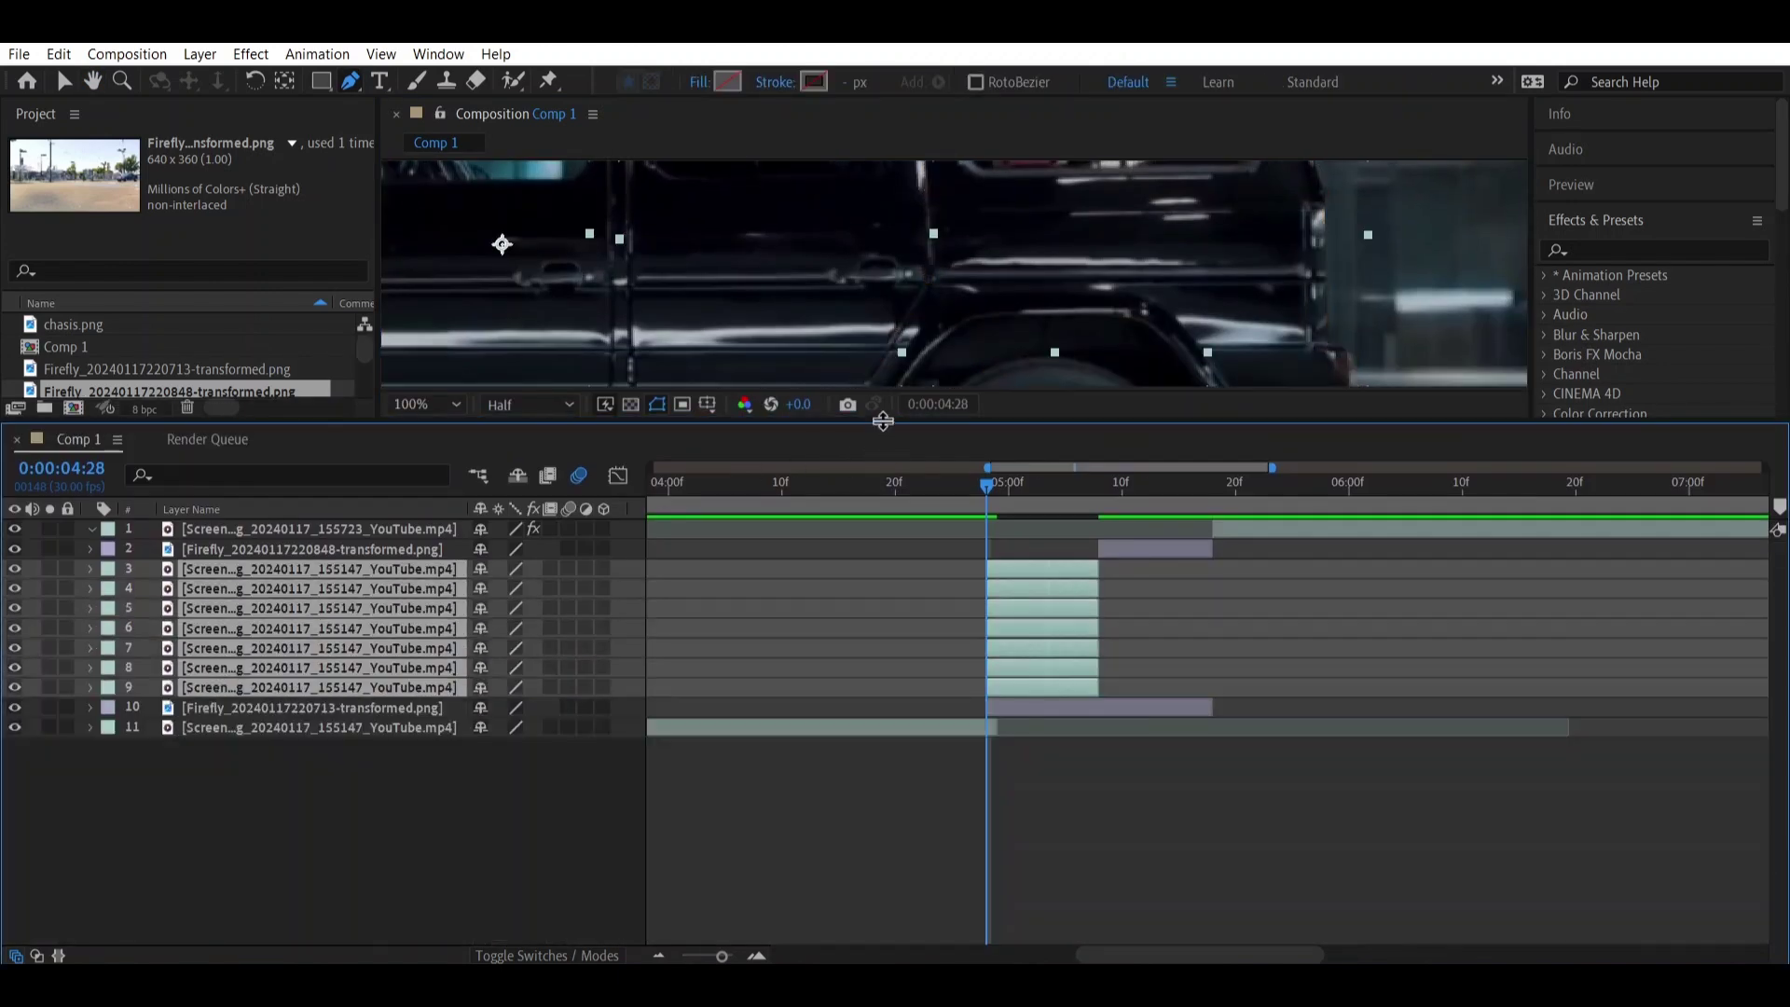
pyautogui.moveTo(883, 422); pyautogui.dragTo(879, 699)
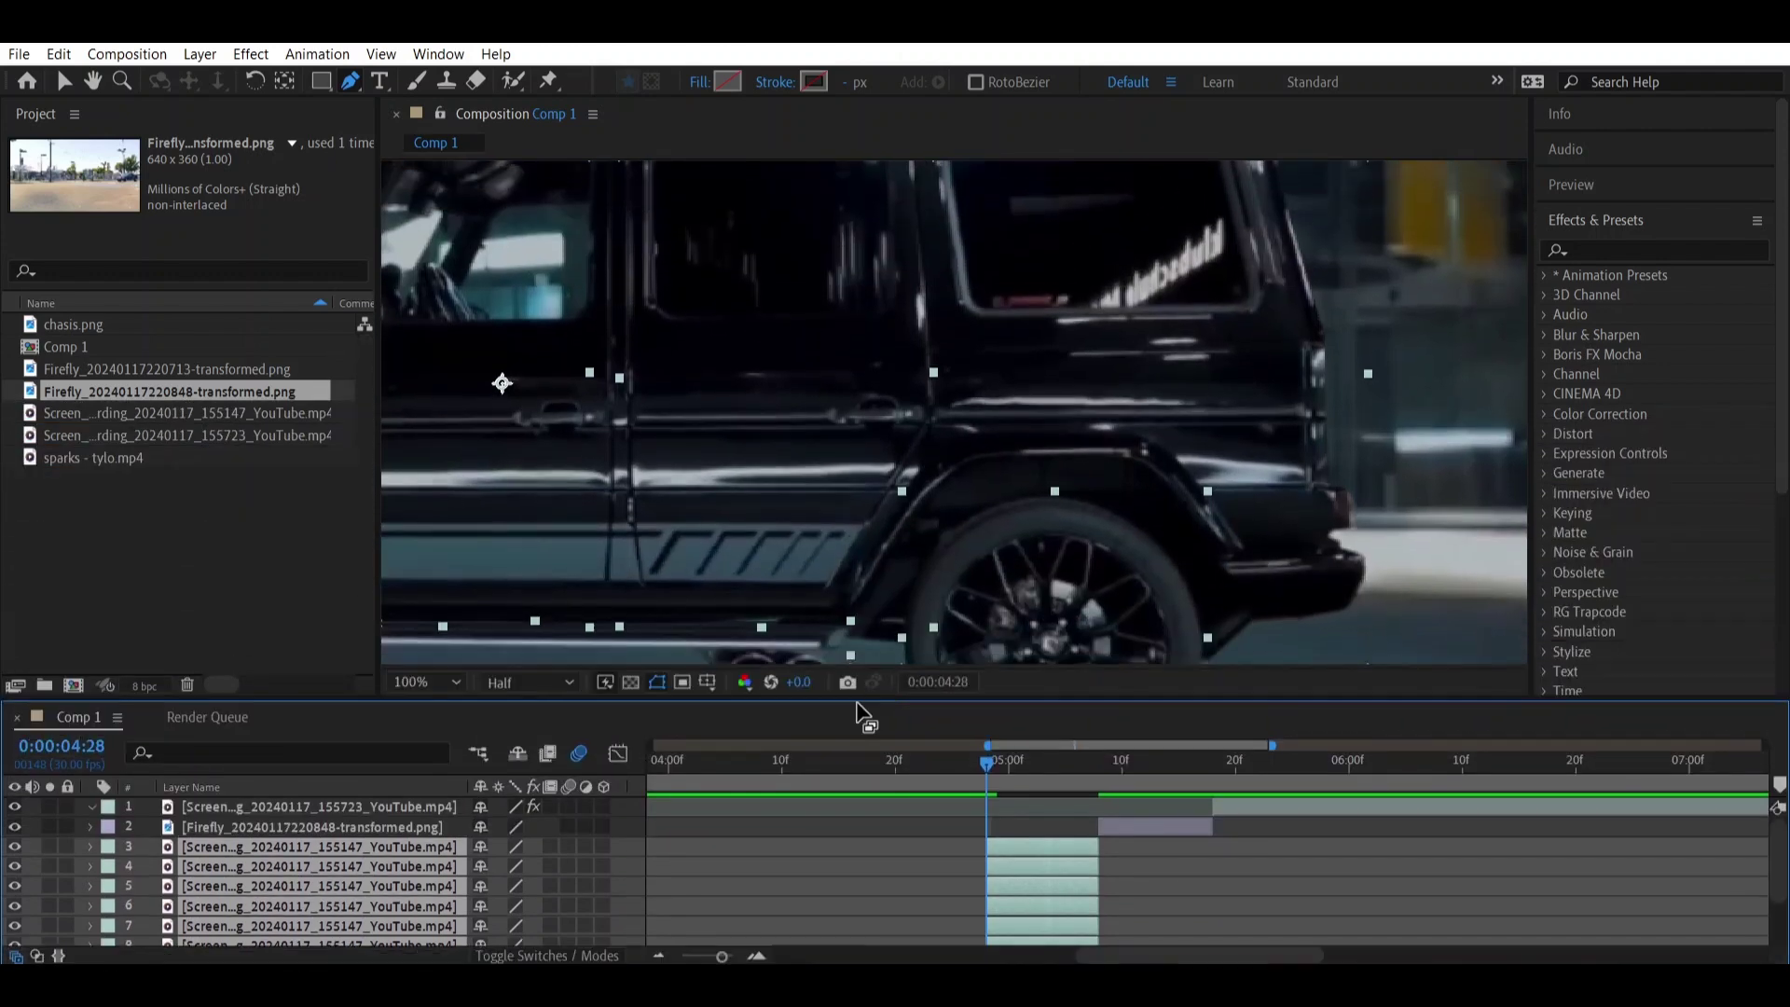
pyautogui.click(435, 674)
pyautogui.click(450, 283)
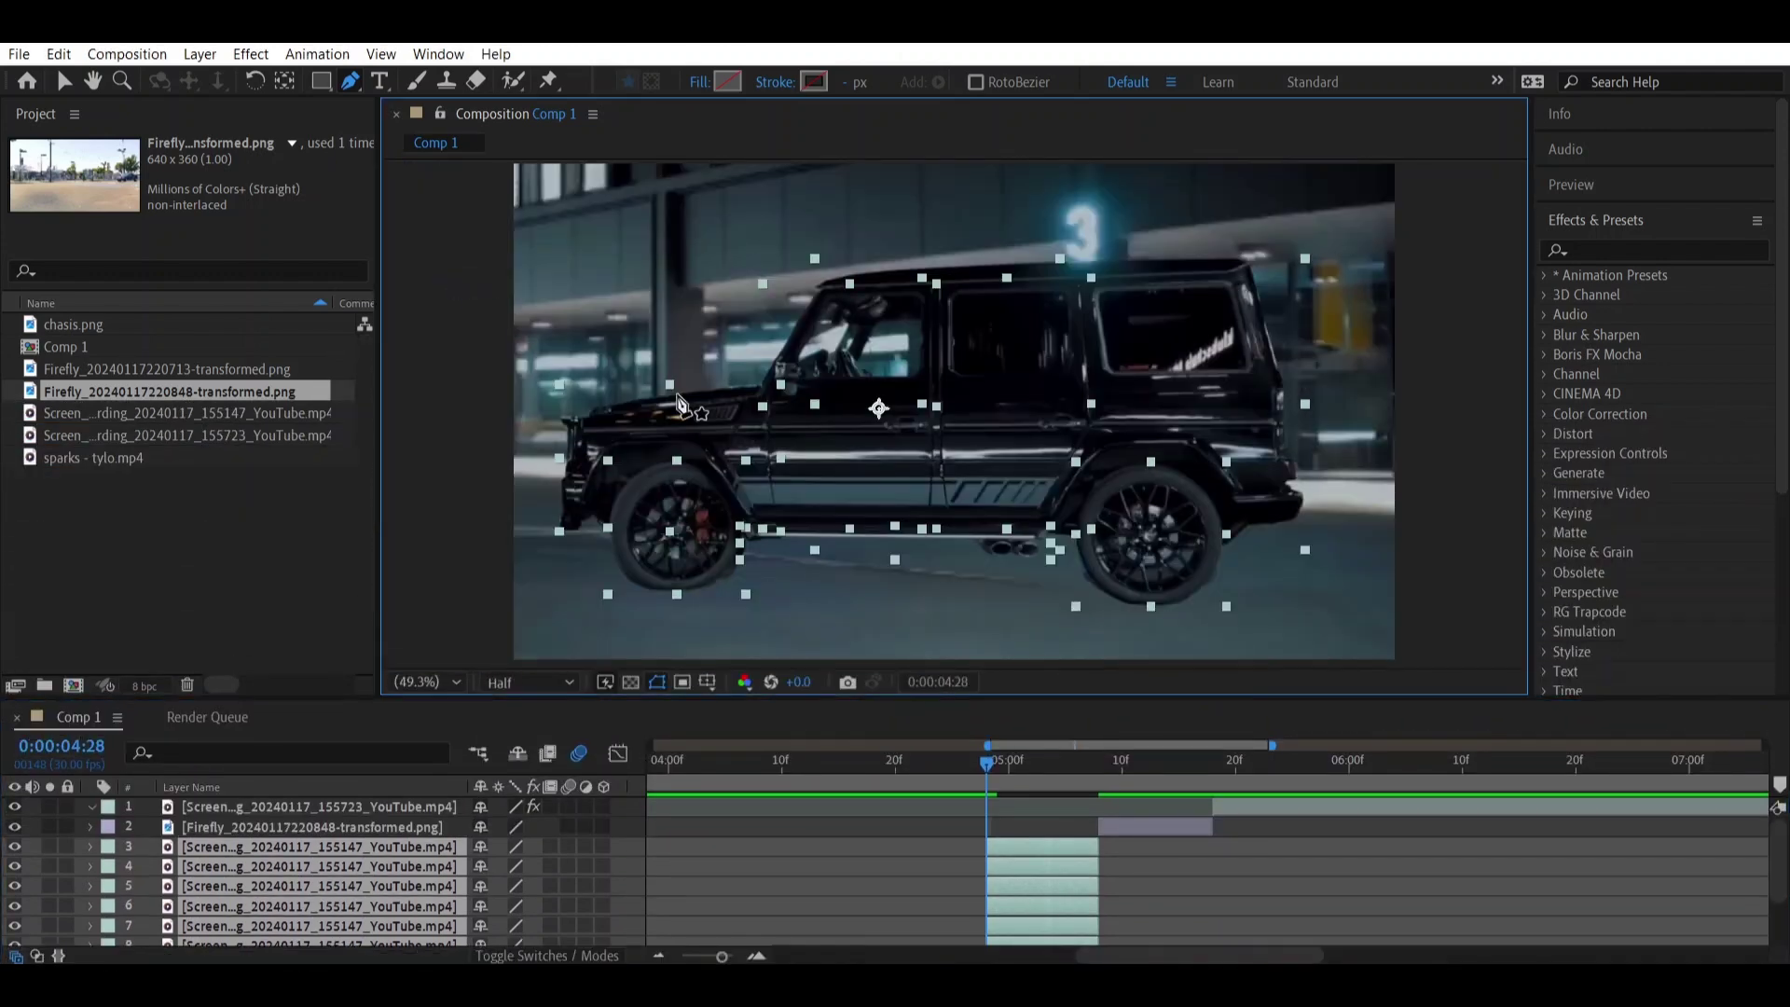
pyautogui.click(1240, 880)
pyautogui.click(1033, 852)
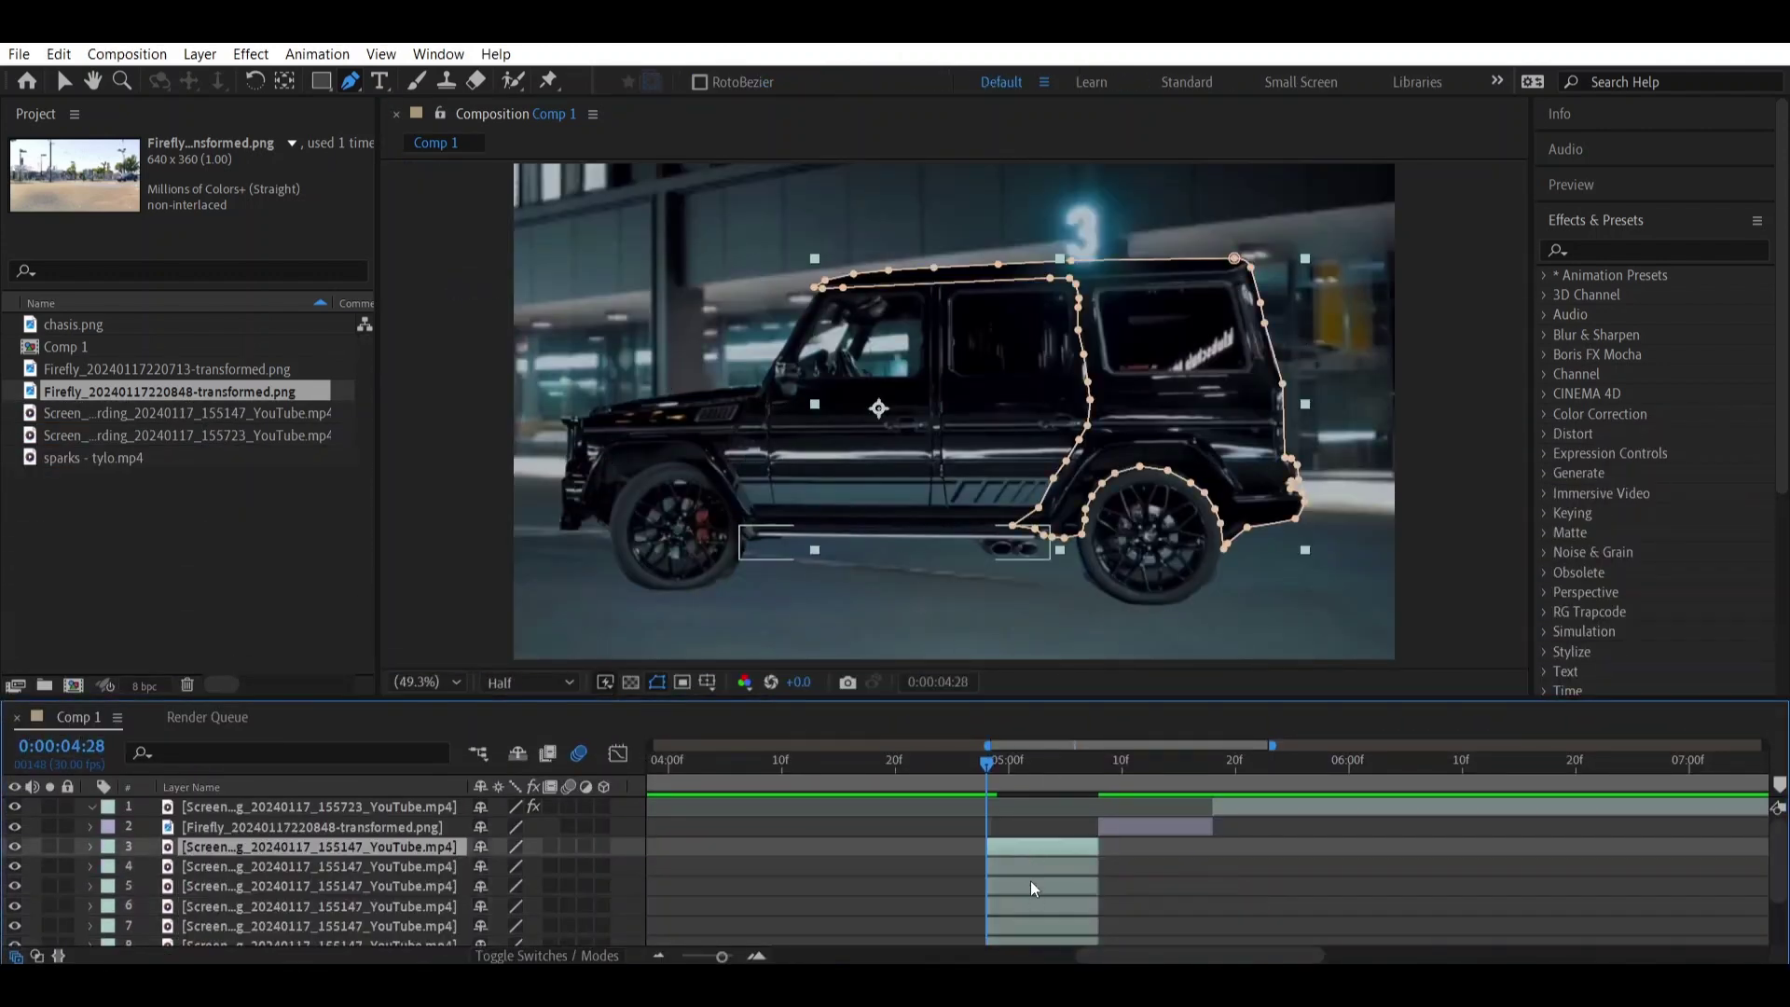
pyautogui.click(1030, 867)
pyautogui.click(1022, 886)
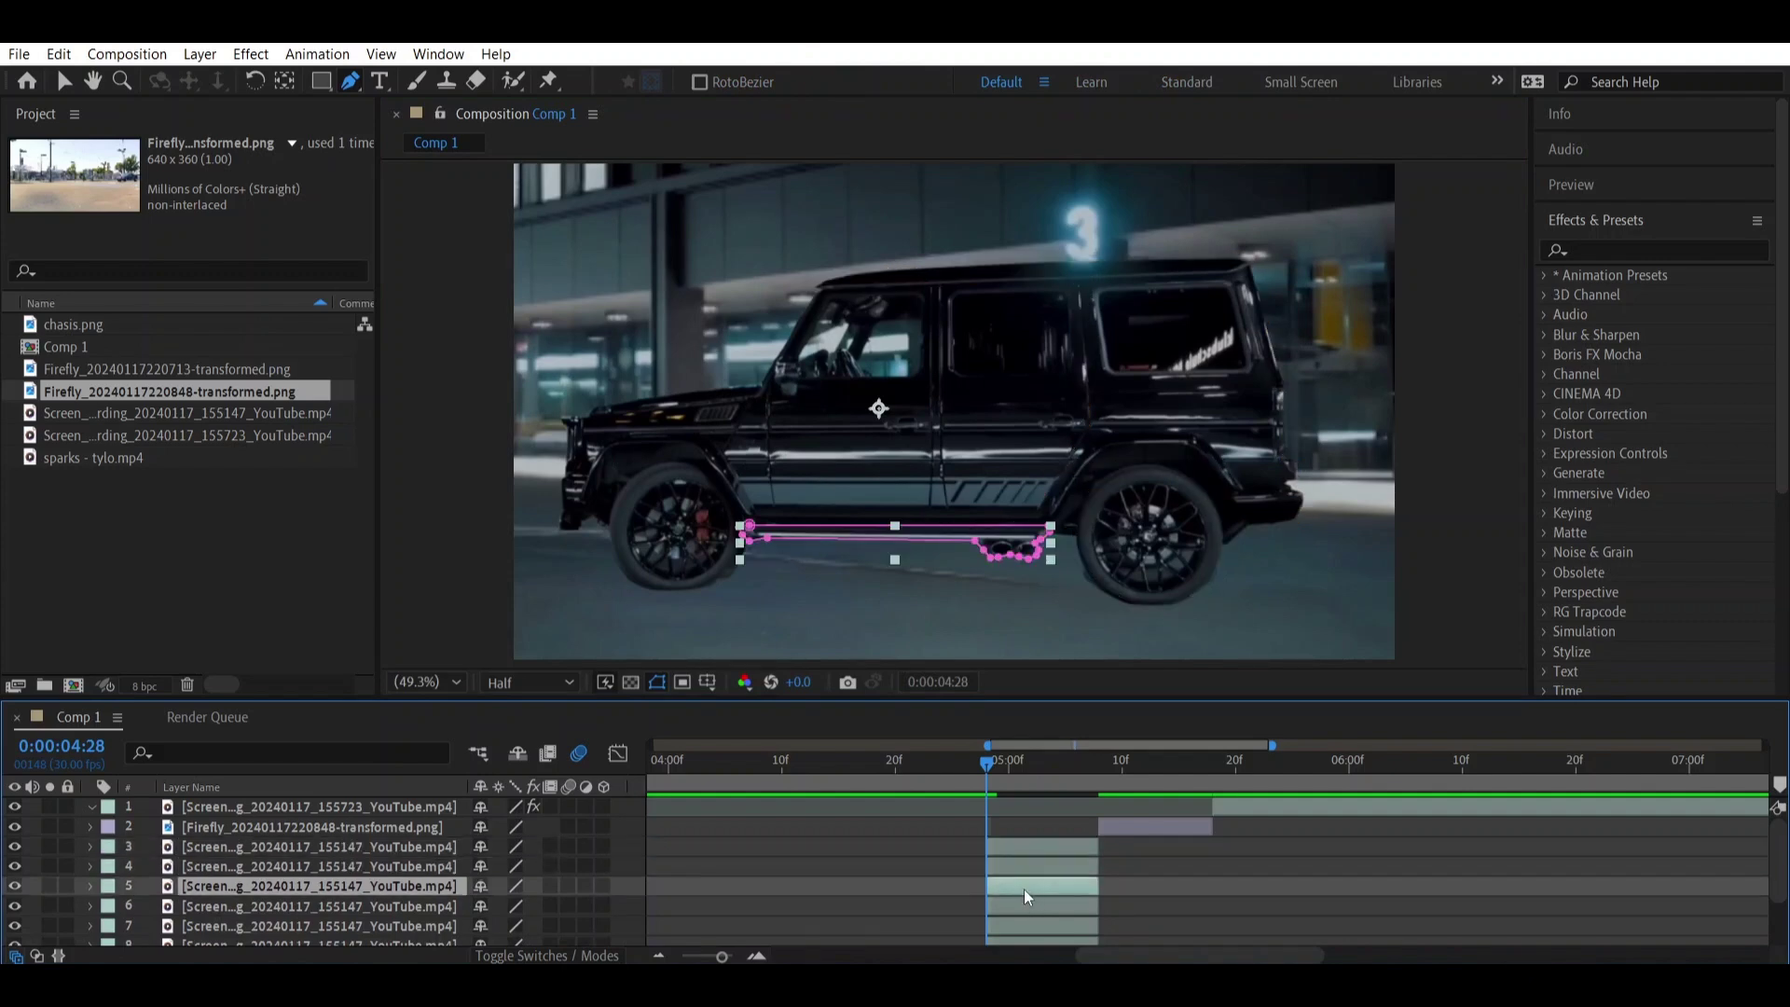
pyautogui.click(1027, 903)
pyautogui.click(1026, 923)
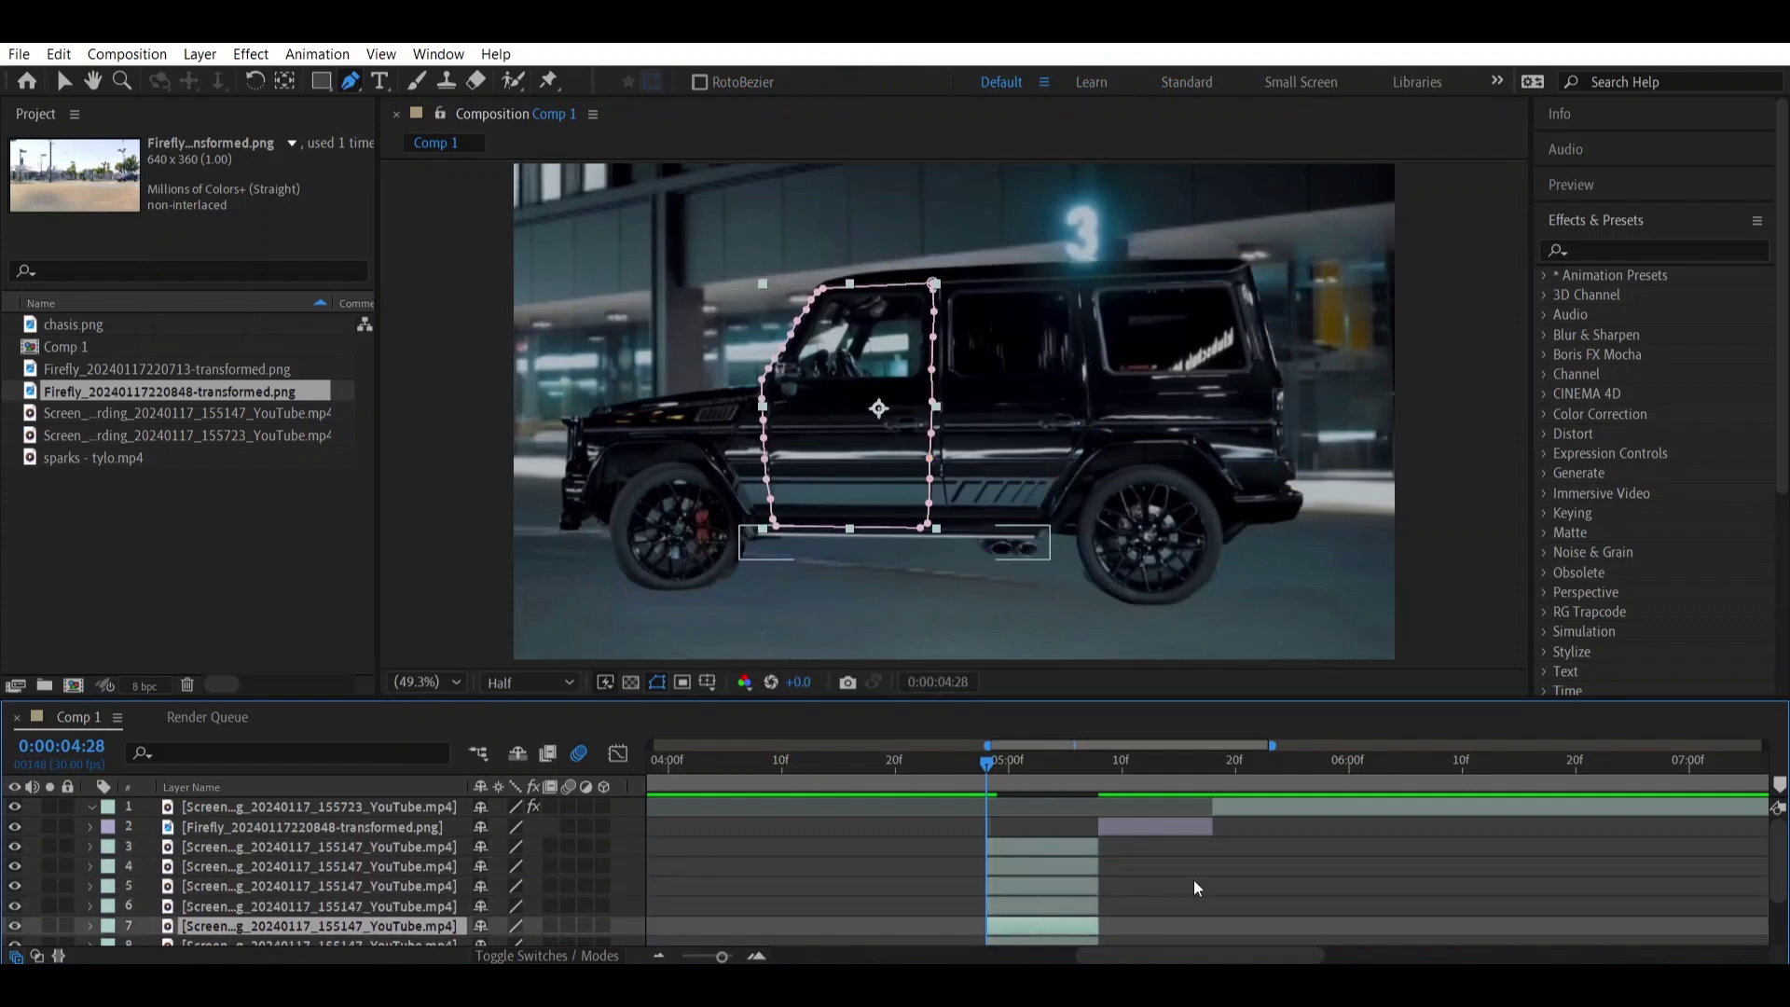
pyautogui.scroll(-1, 1074, 878)
pyautogui.click(1075, 884)
pyautogui.click(1068, 906)
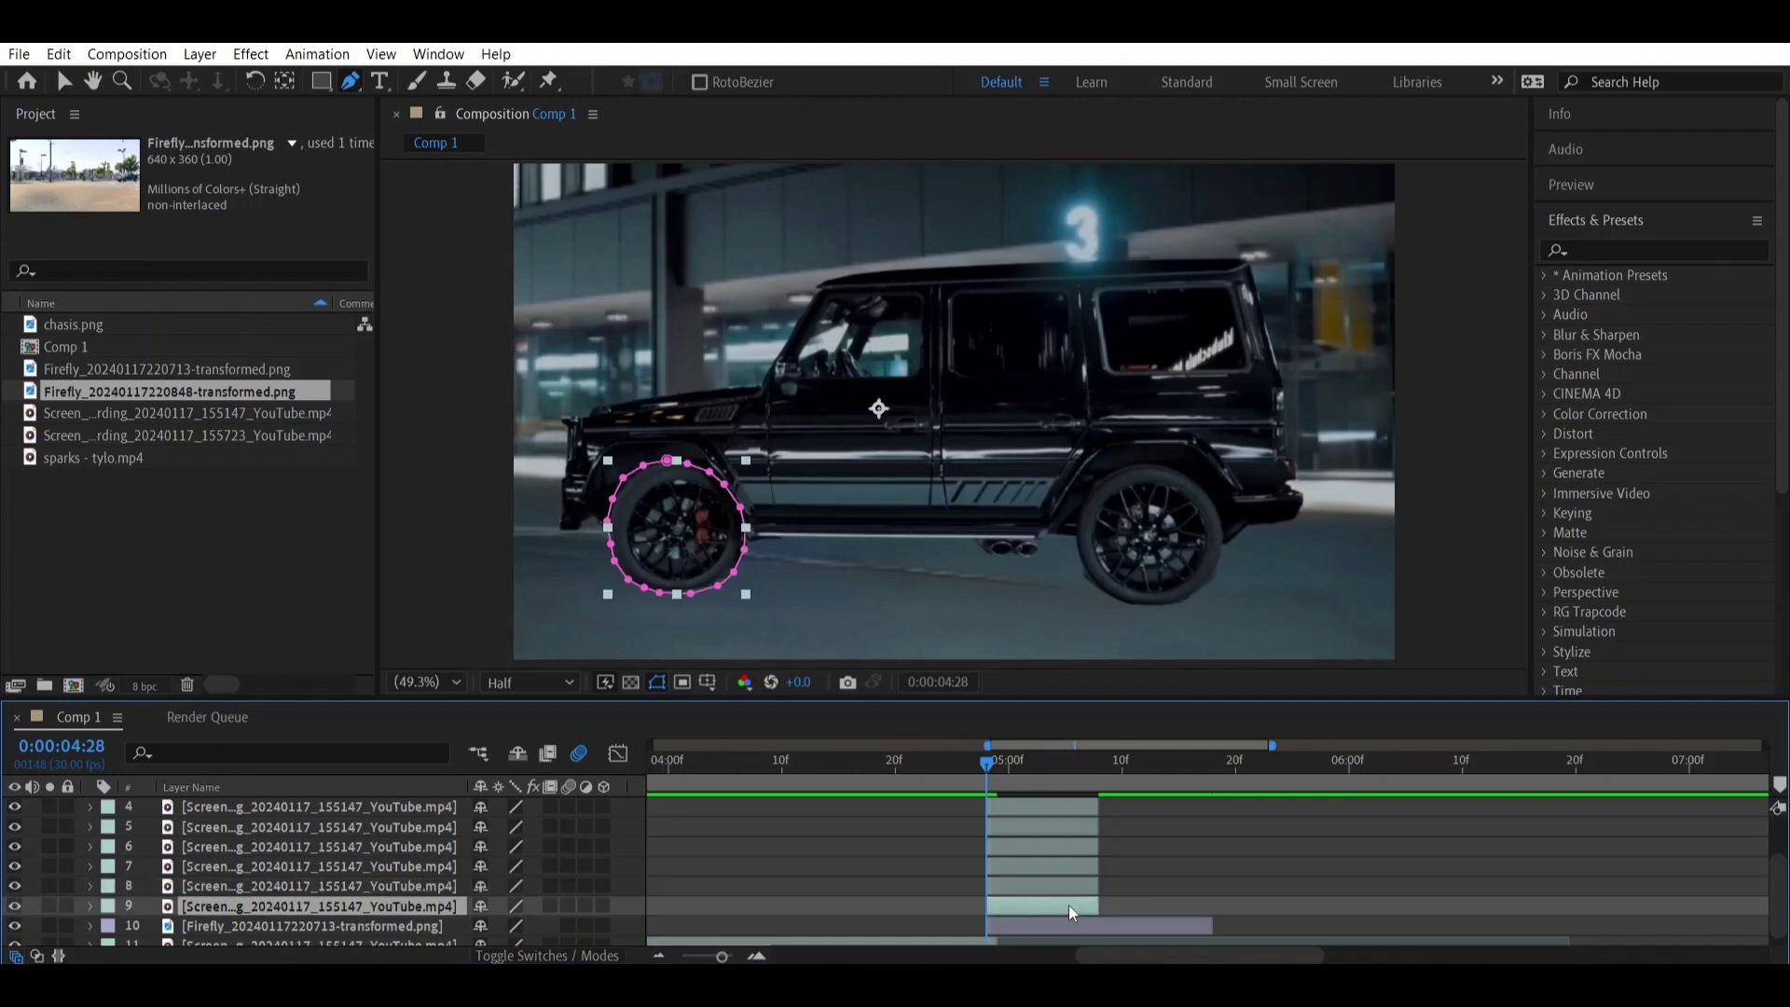
# Duplicate the second car's 155723 clip at 0:00:05:18 and apply Freeze Frame to the copy.
pyautogui.scroll(1, 1363, 792)
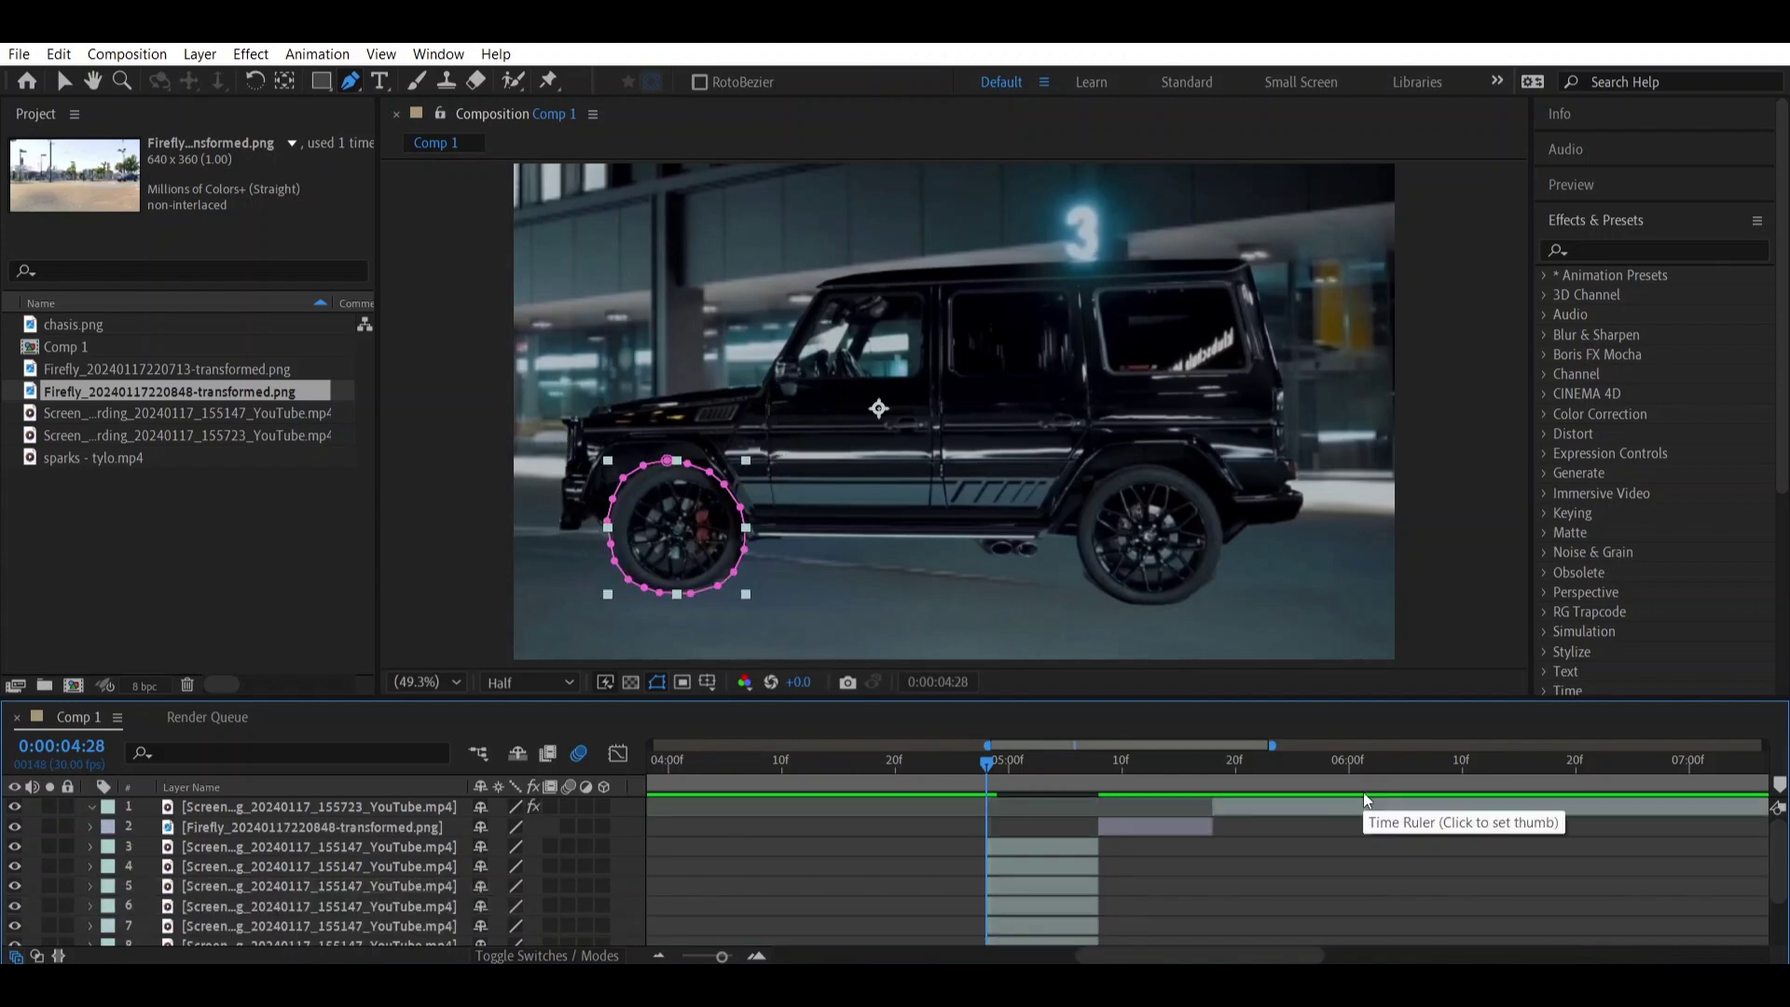
pyautogui.click(1187, 825)
pyautogui.click(1159, 770)
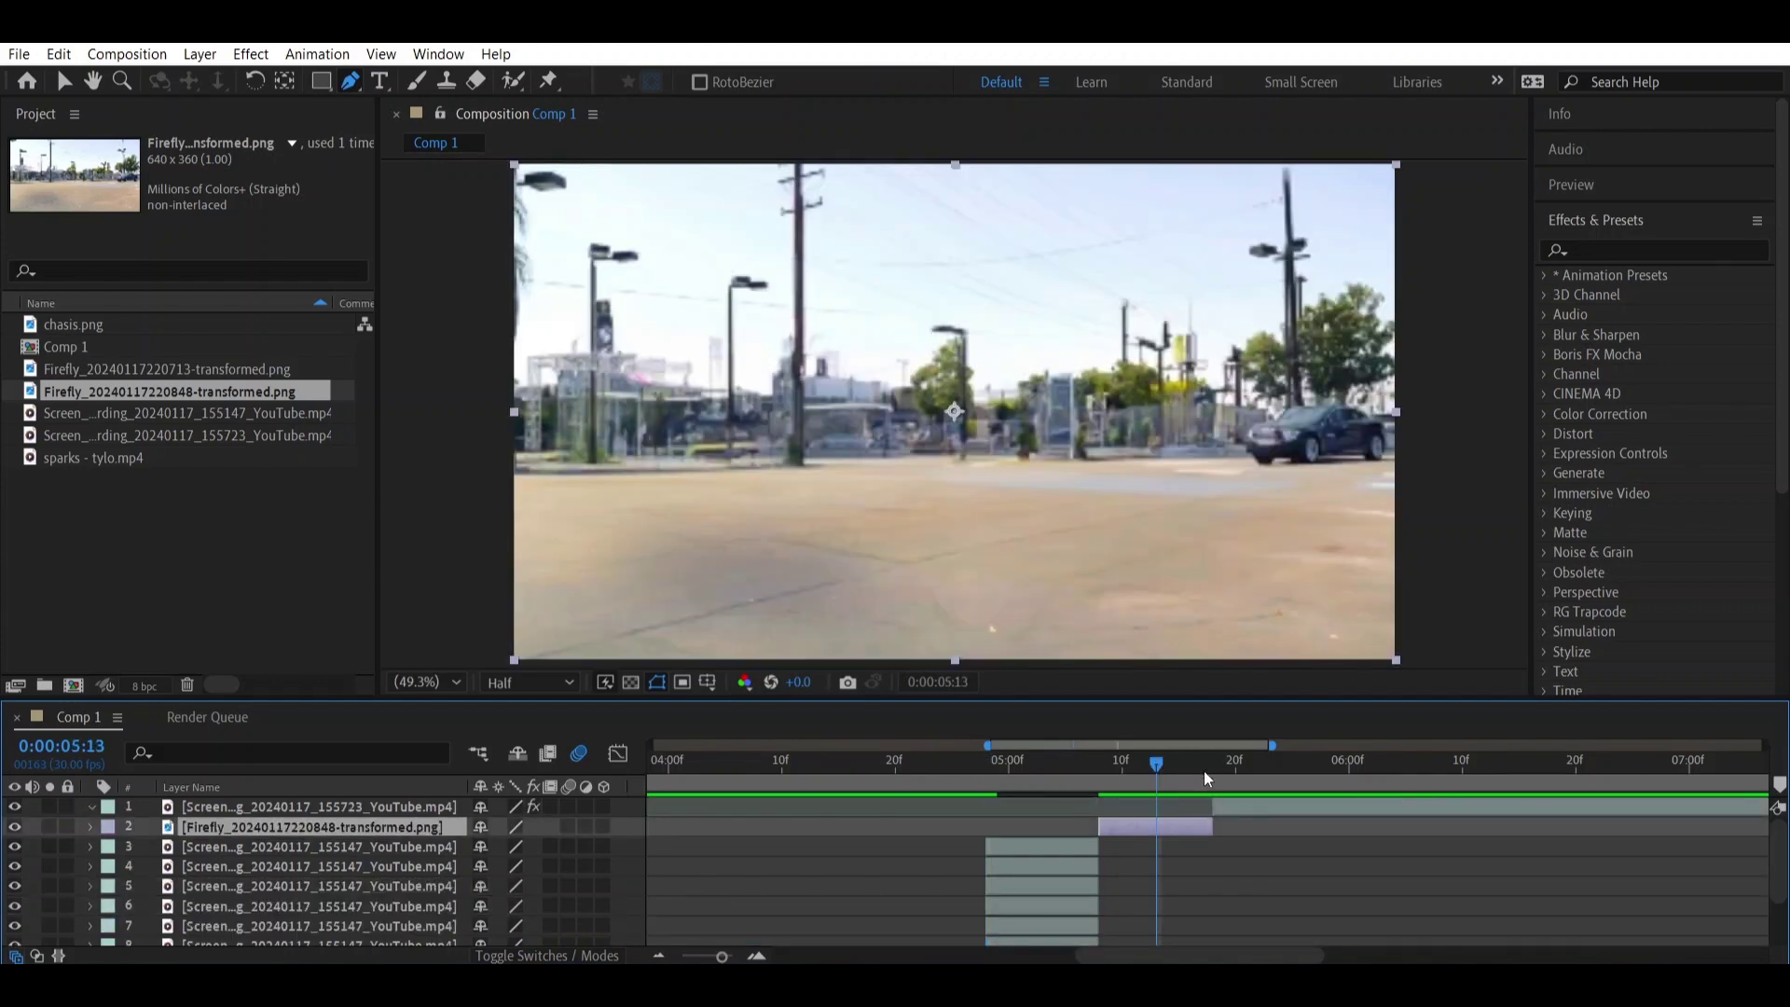
pyautogui.click(1243, 801)
pyautogui.click(1224, 767)
pyautogui.moveTo(1227, 770); pyautogui.dragTo(1215, 775)
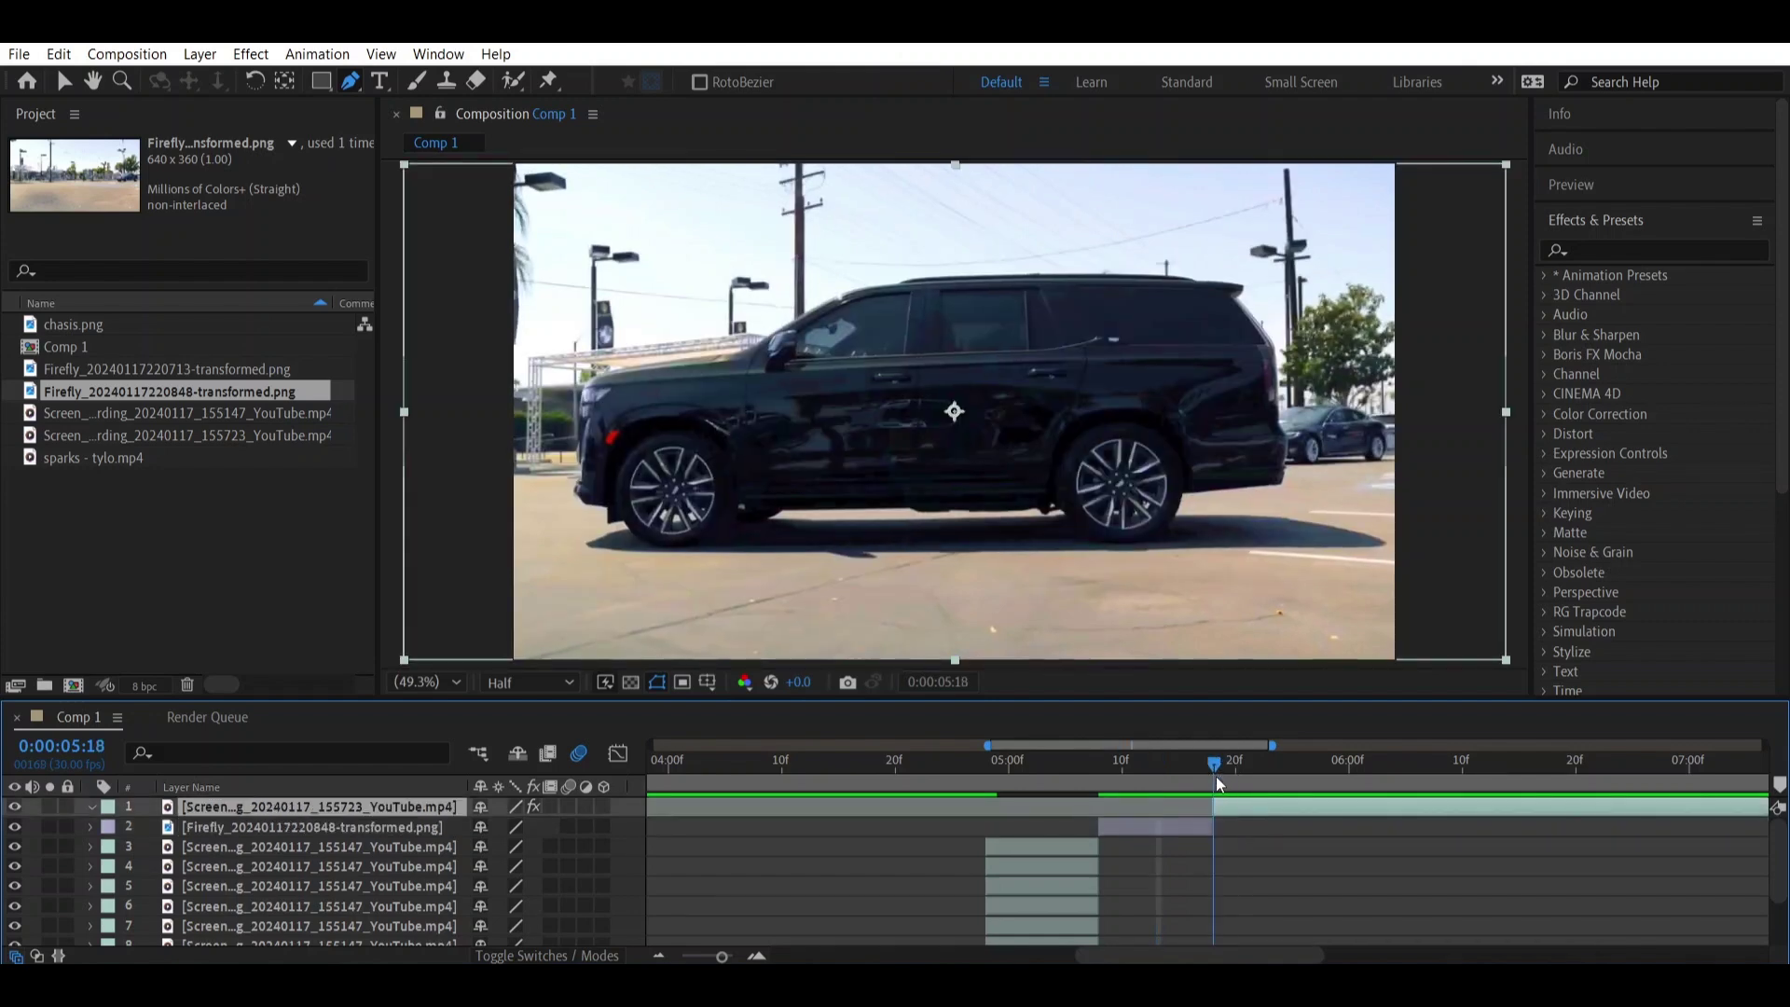
pyautogui.hotkey('ctrl', 'd')
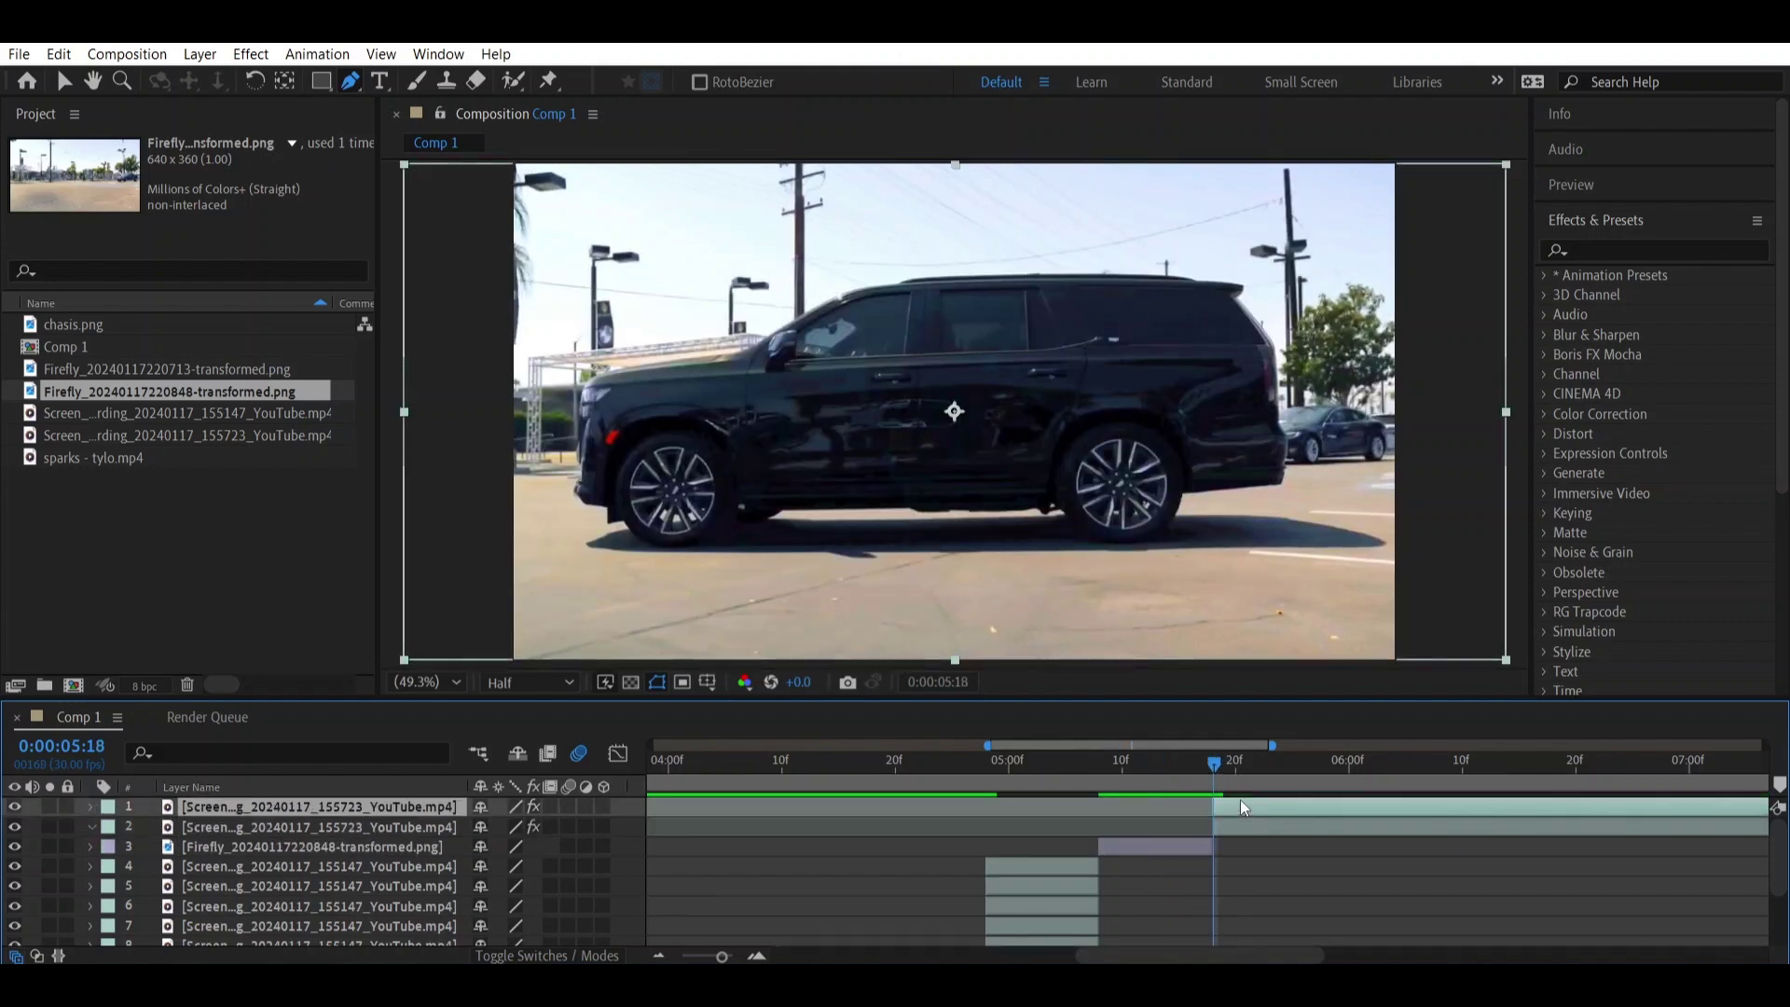
pyautogui.rightClick(1236, 798)
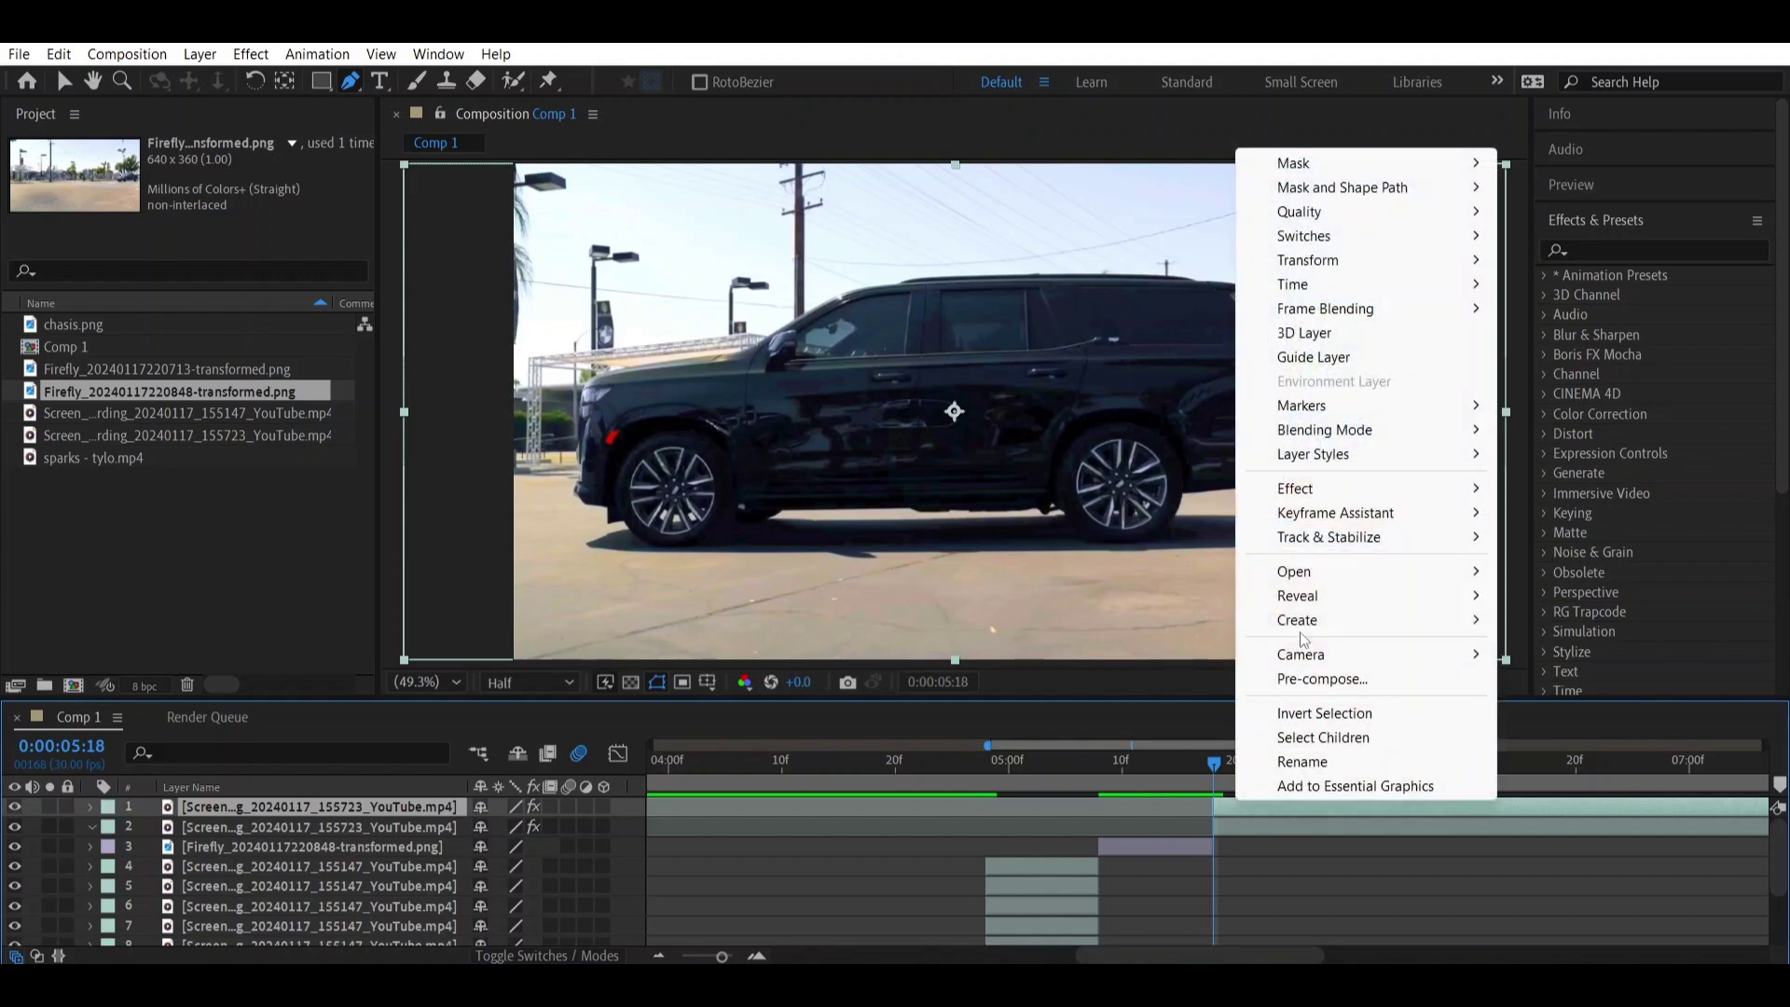
pyautogui.moveTo(1302, 295)
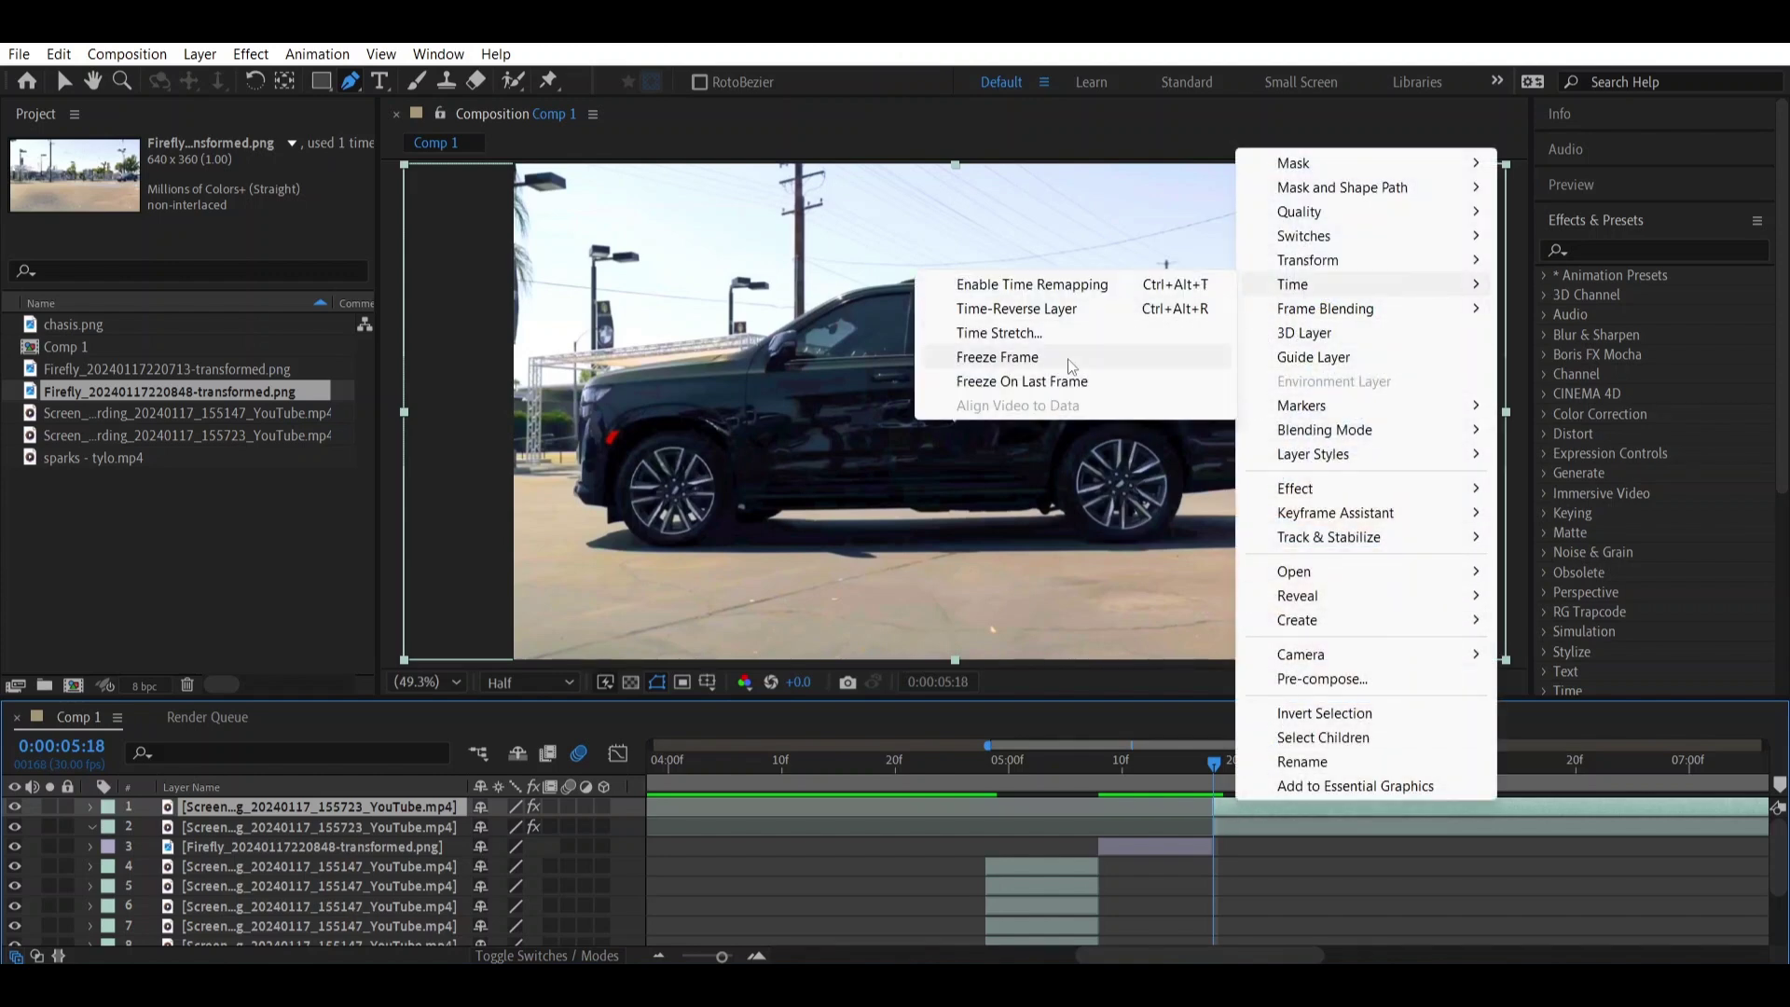
pyautogui.click(997, 352)
# Move the frozen 155723 copy to start at 0:00:05:08 and cut away everything after 0:00:05:18.
pyautogui.moveTo(1255, 798); pyautogui.dragTo(1139, 792)
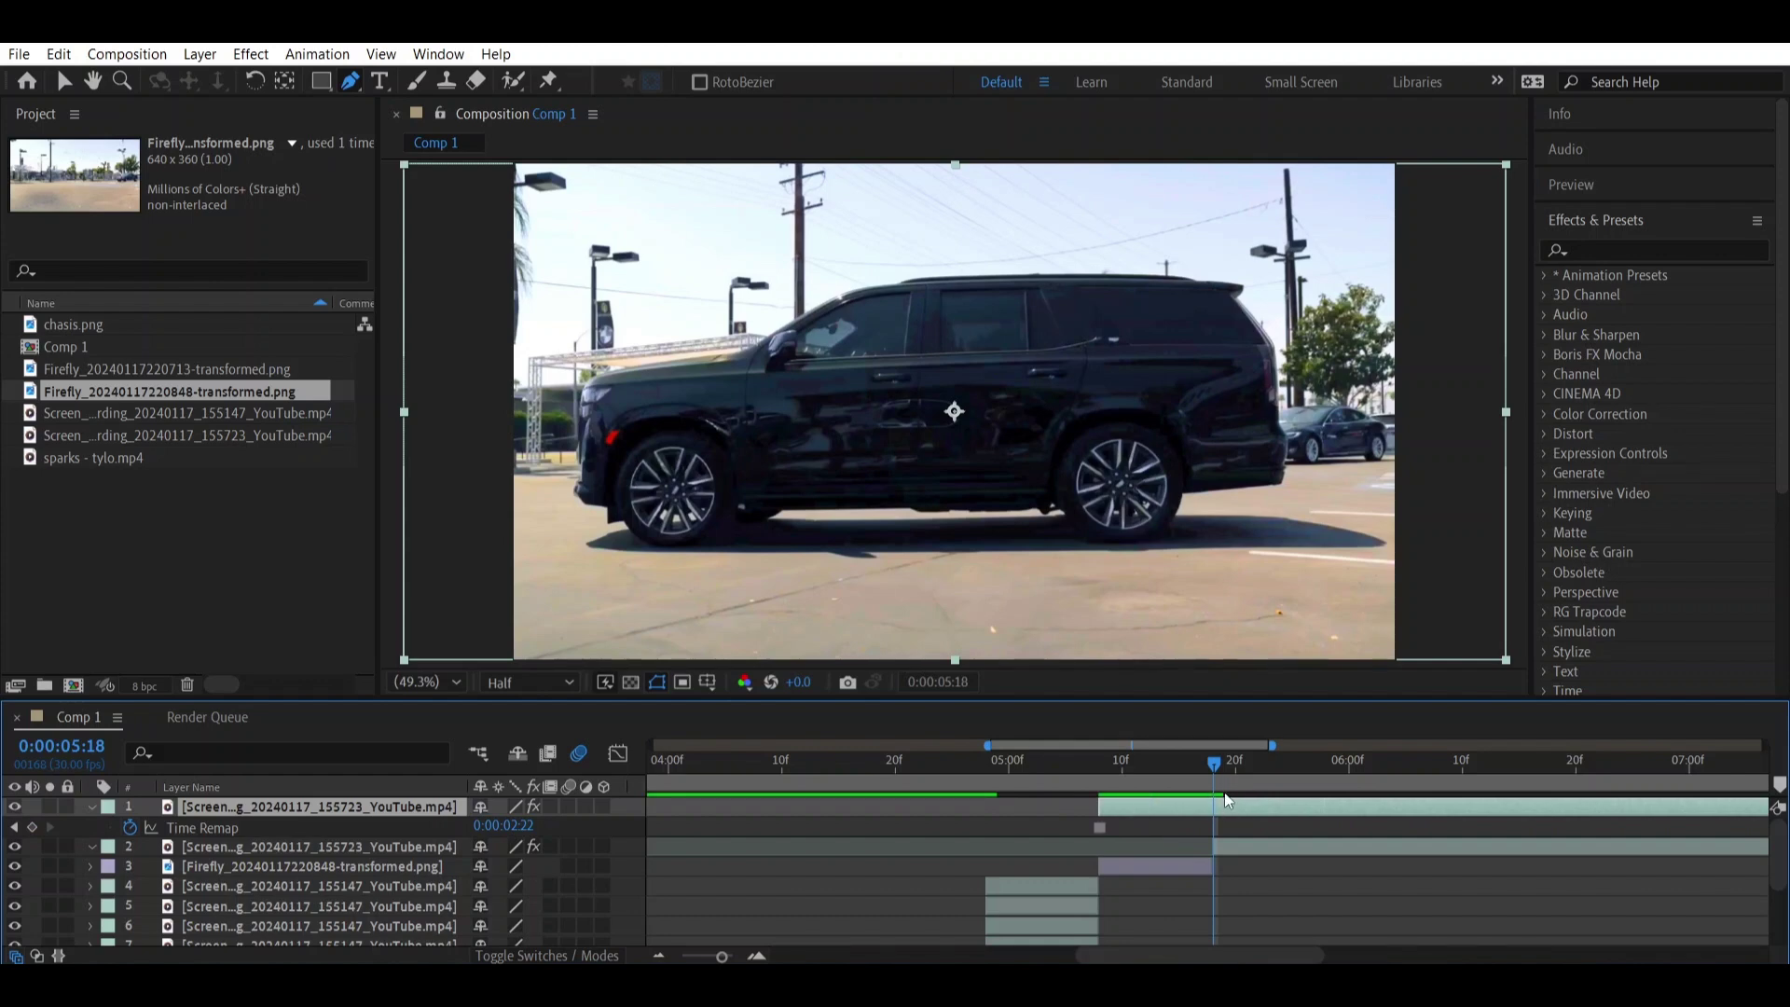
pyautogui.hotkey('ctrl', 'shift', 'd')
pyautogui.press('Delete')
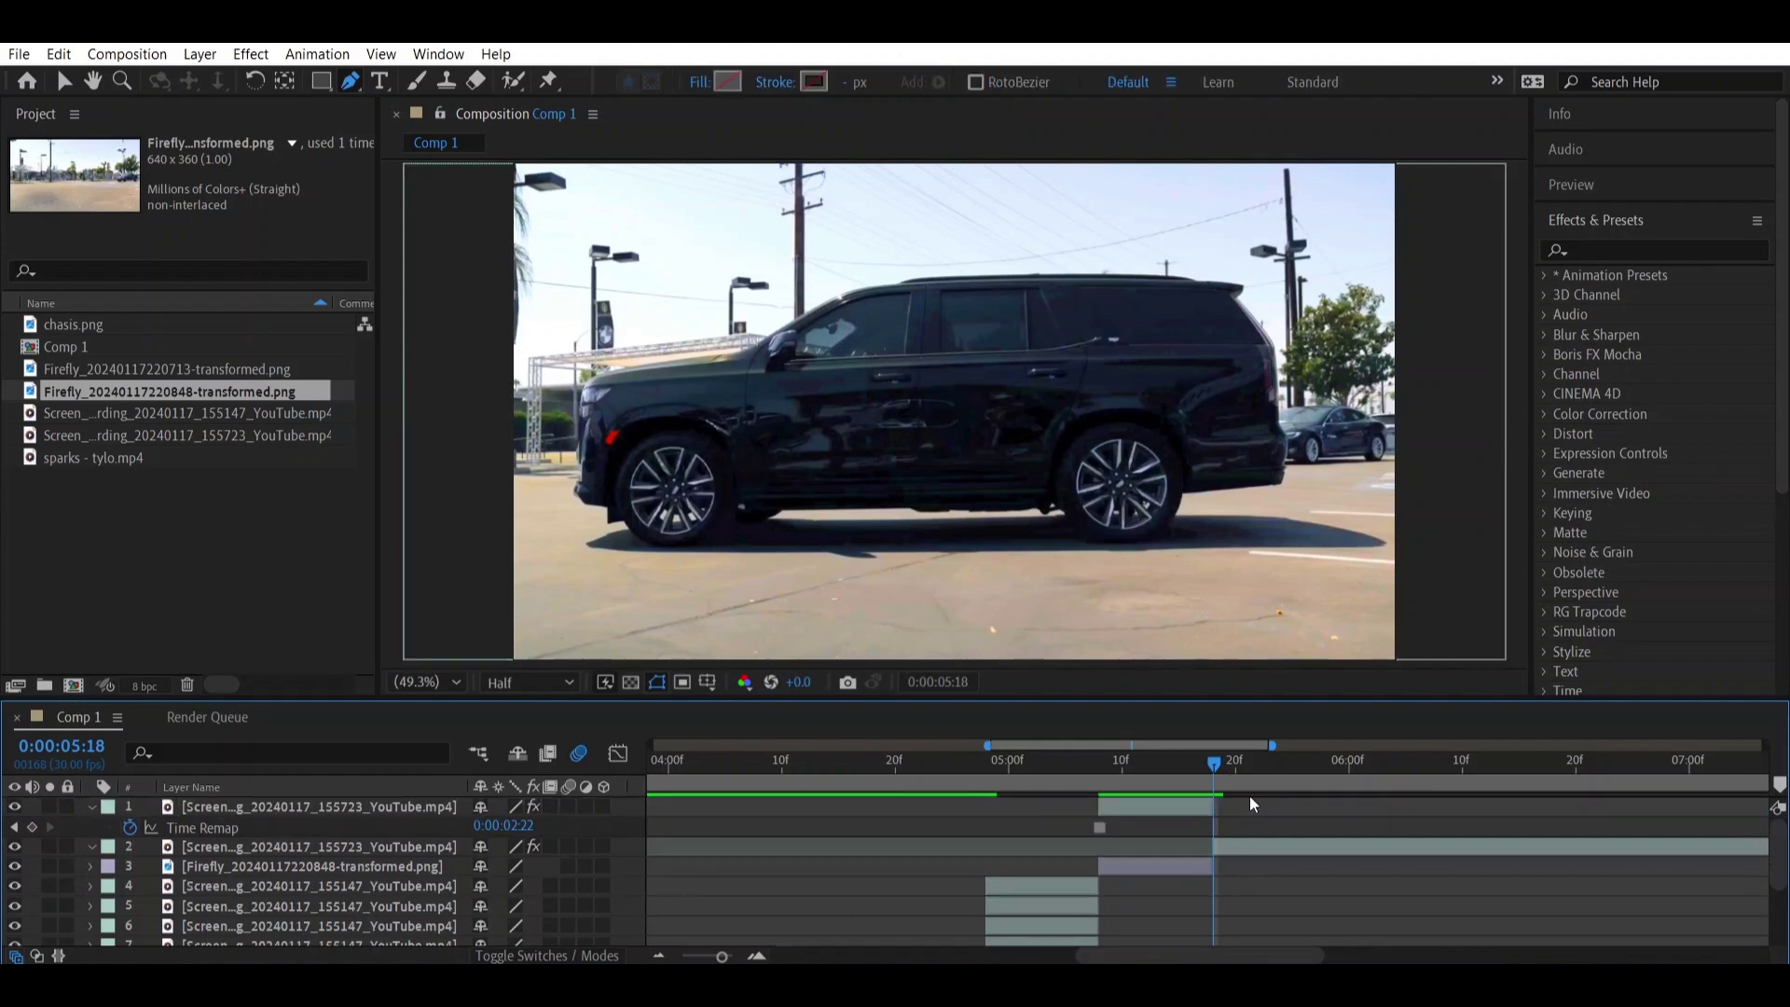
# Start a Pen mask around the second car's front wheel on the frozen copy at 0:00:05:08, tracing the tyre's front edge.
pyautogui.moveTo(1152, 764); pyautogui.dragTo(1104, 774)
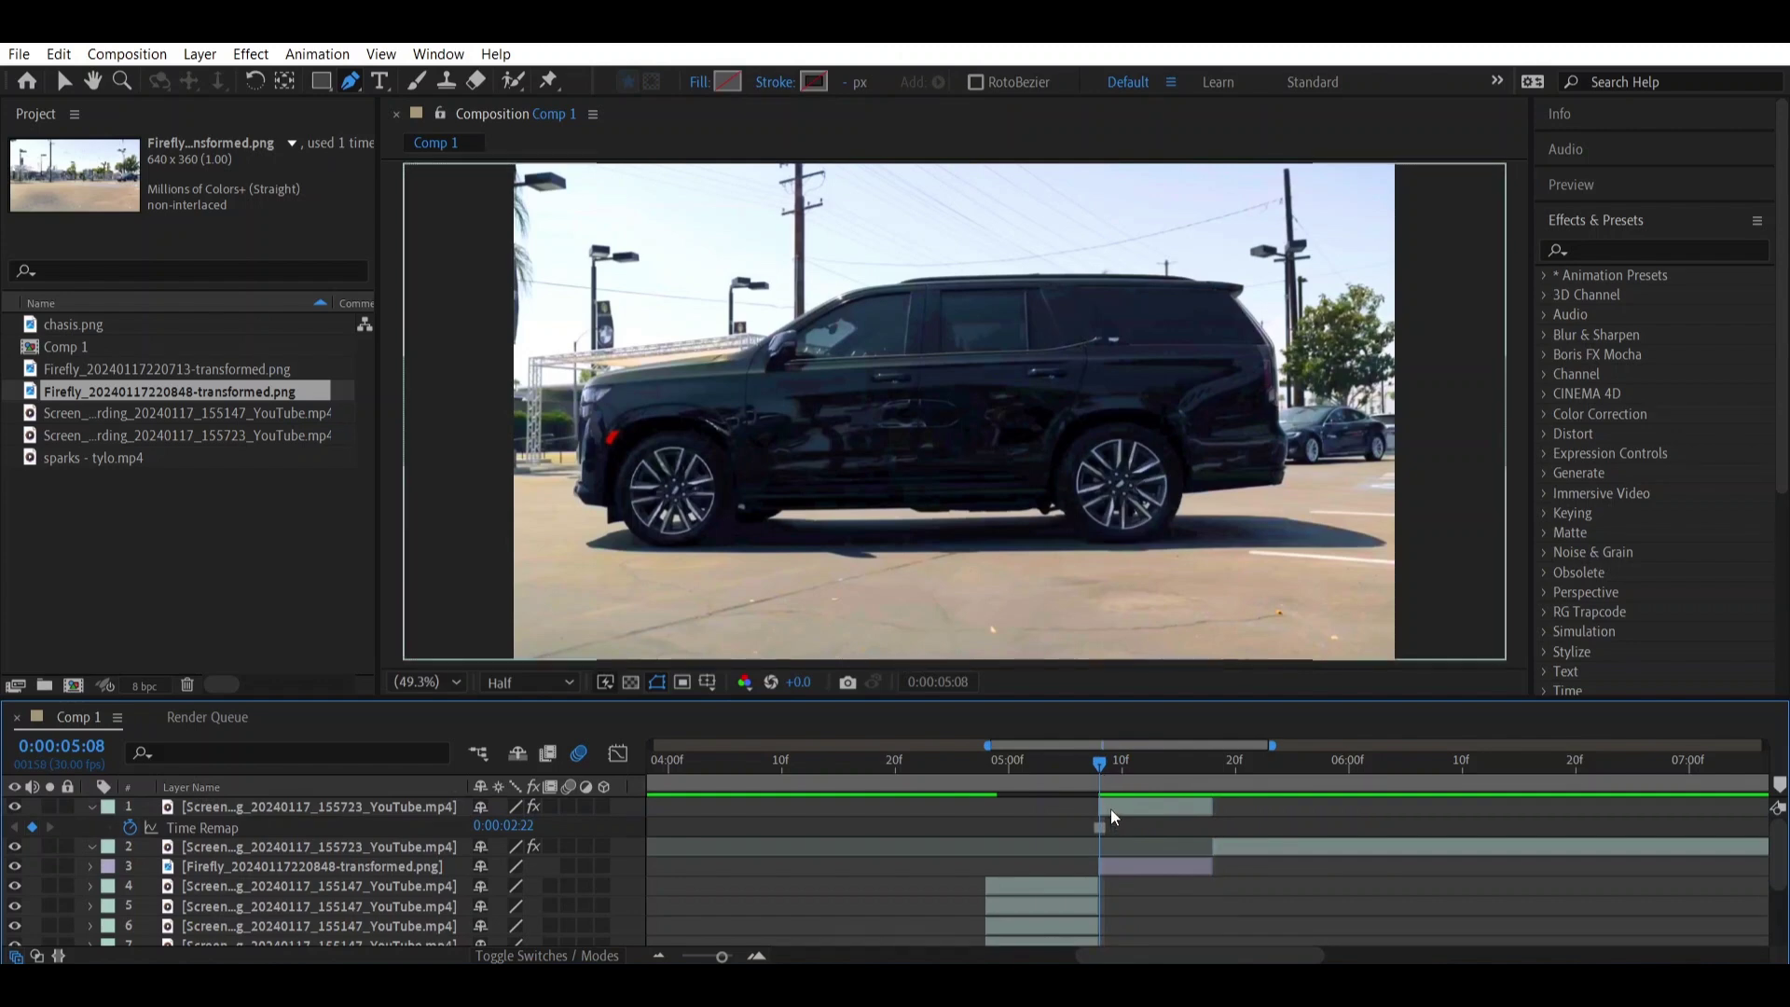
pyautogui.click(1110, 808)
pyautogui.click(350, 82)
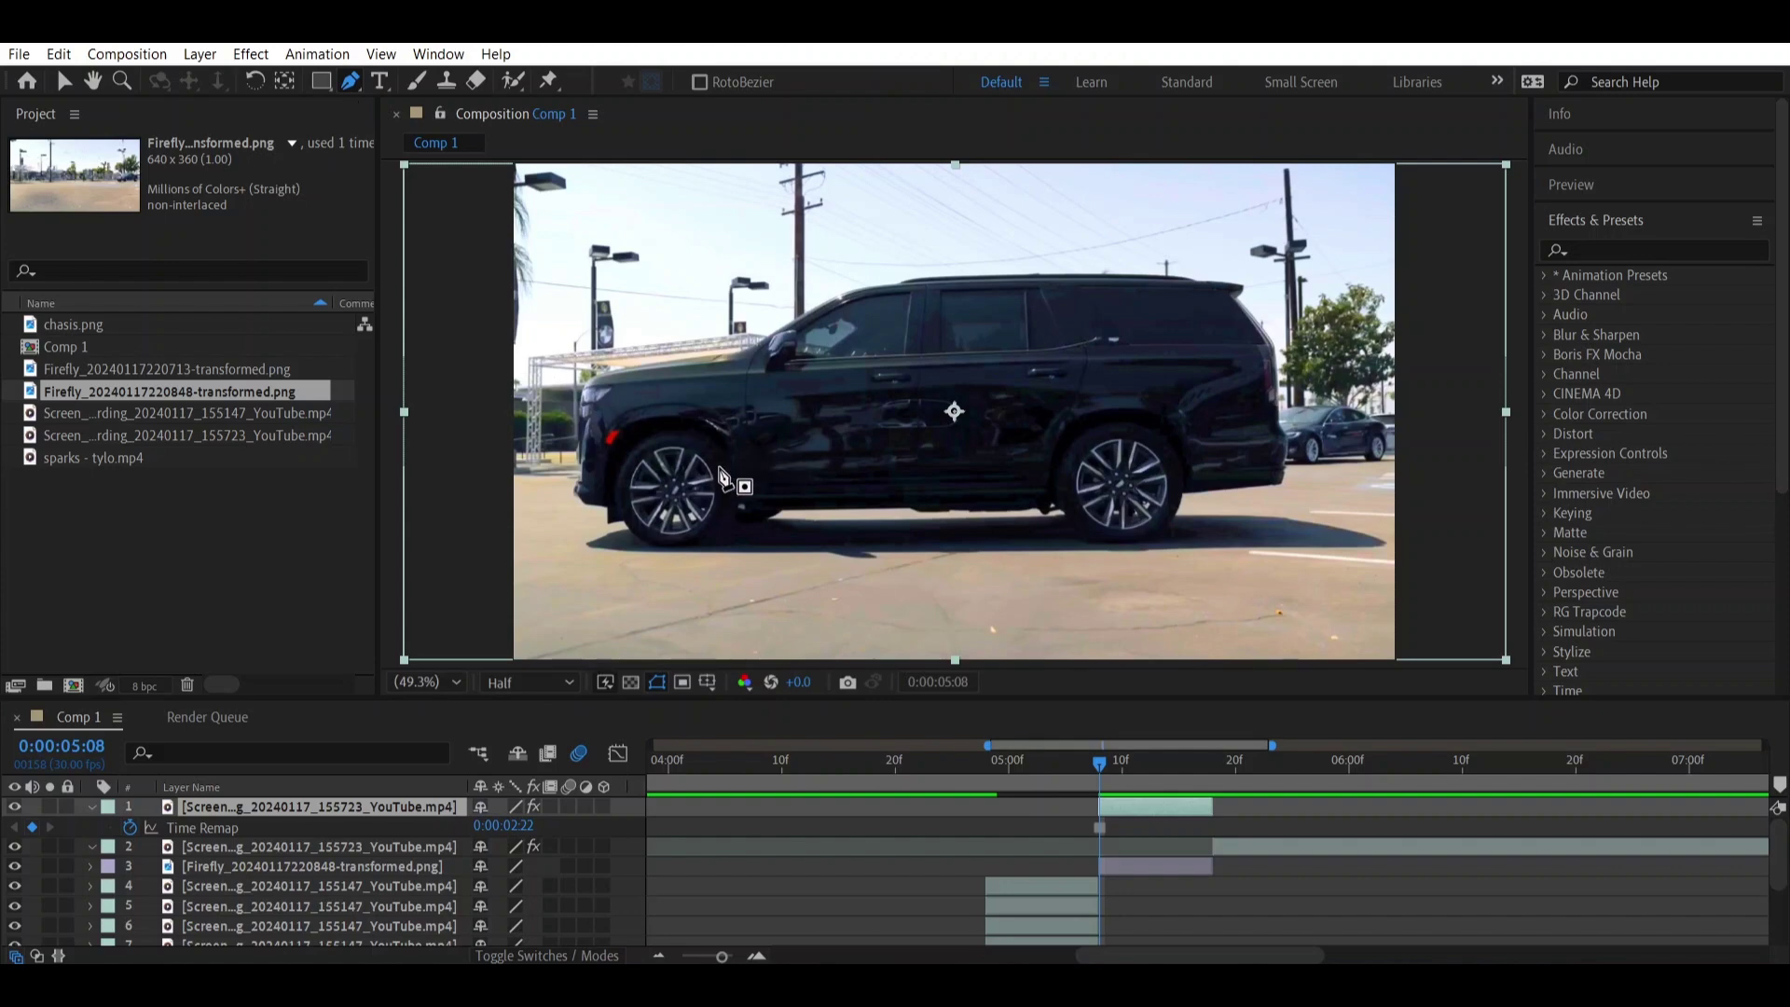
pyautogui.press('/')
pyautogui.press('space')
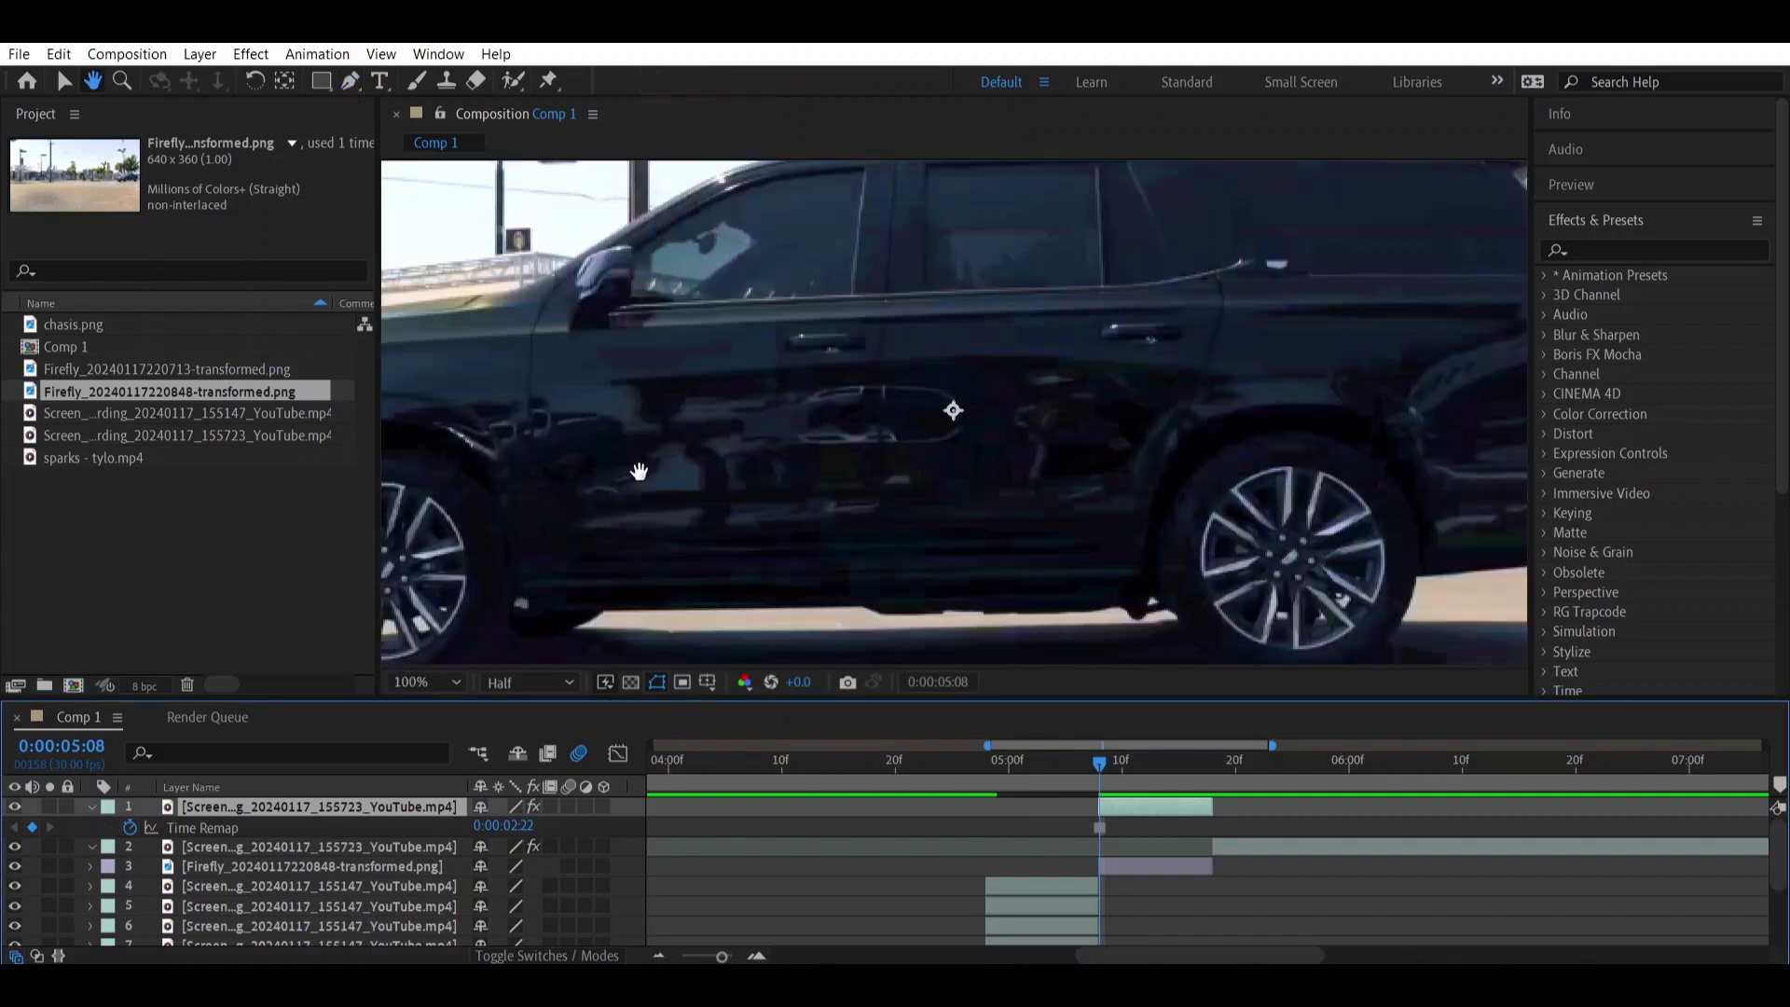
pyautogui.moveTo(504, 496); pyautogui.dragTo(860, 414)
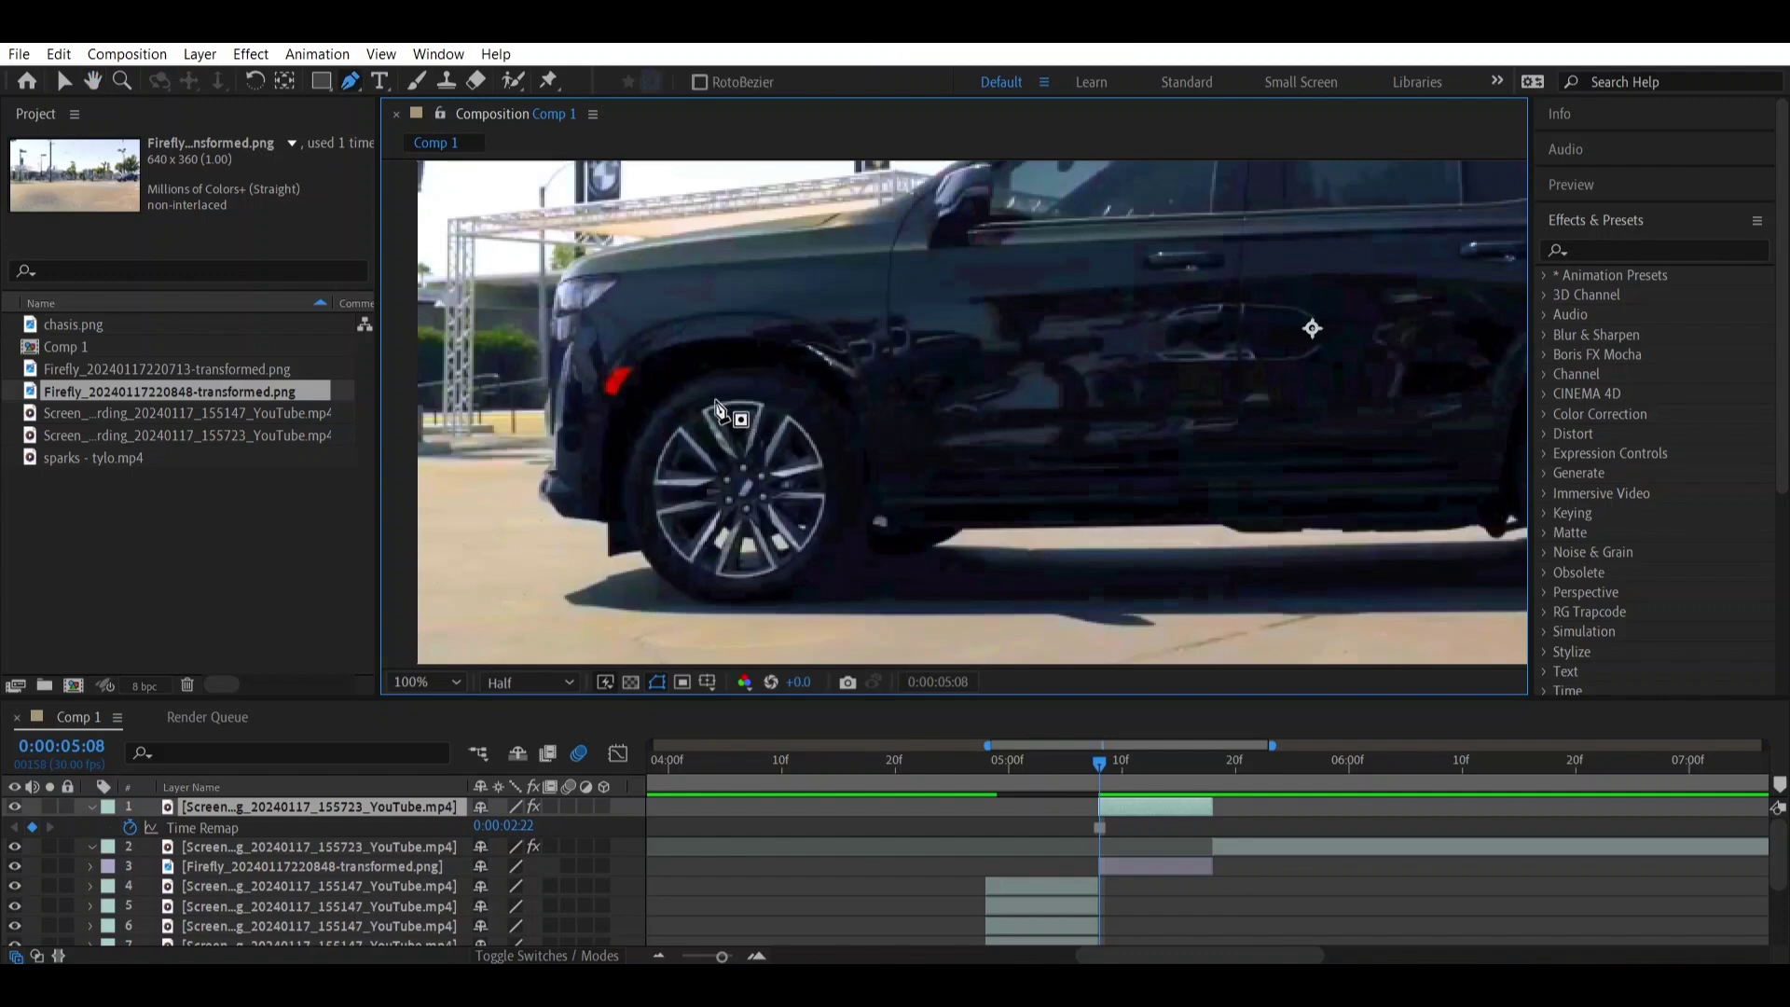
pyautogui.click(655, 392)
pyautogui.click(637, 416)
pyautogui.click(623, 459)
pyautogui.click(618, 493)
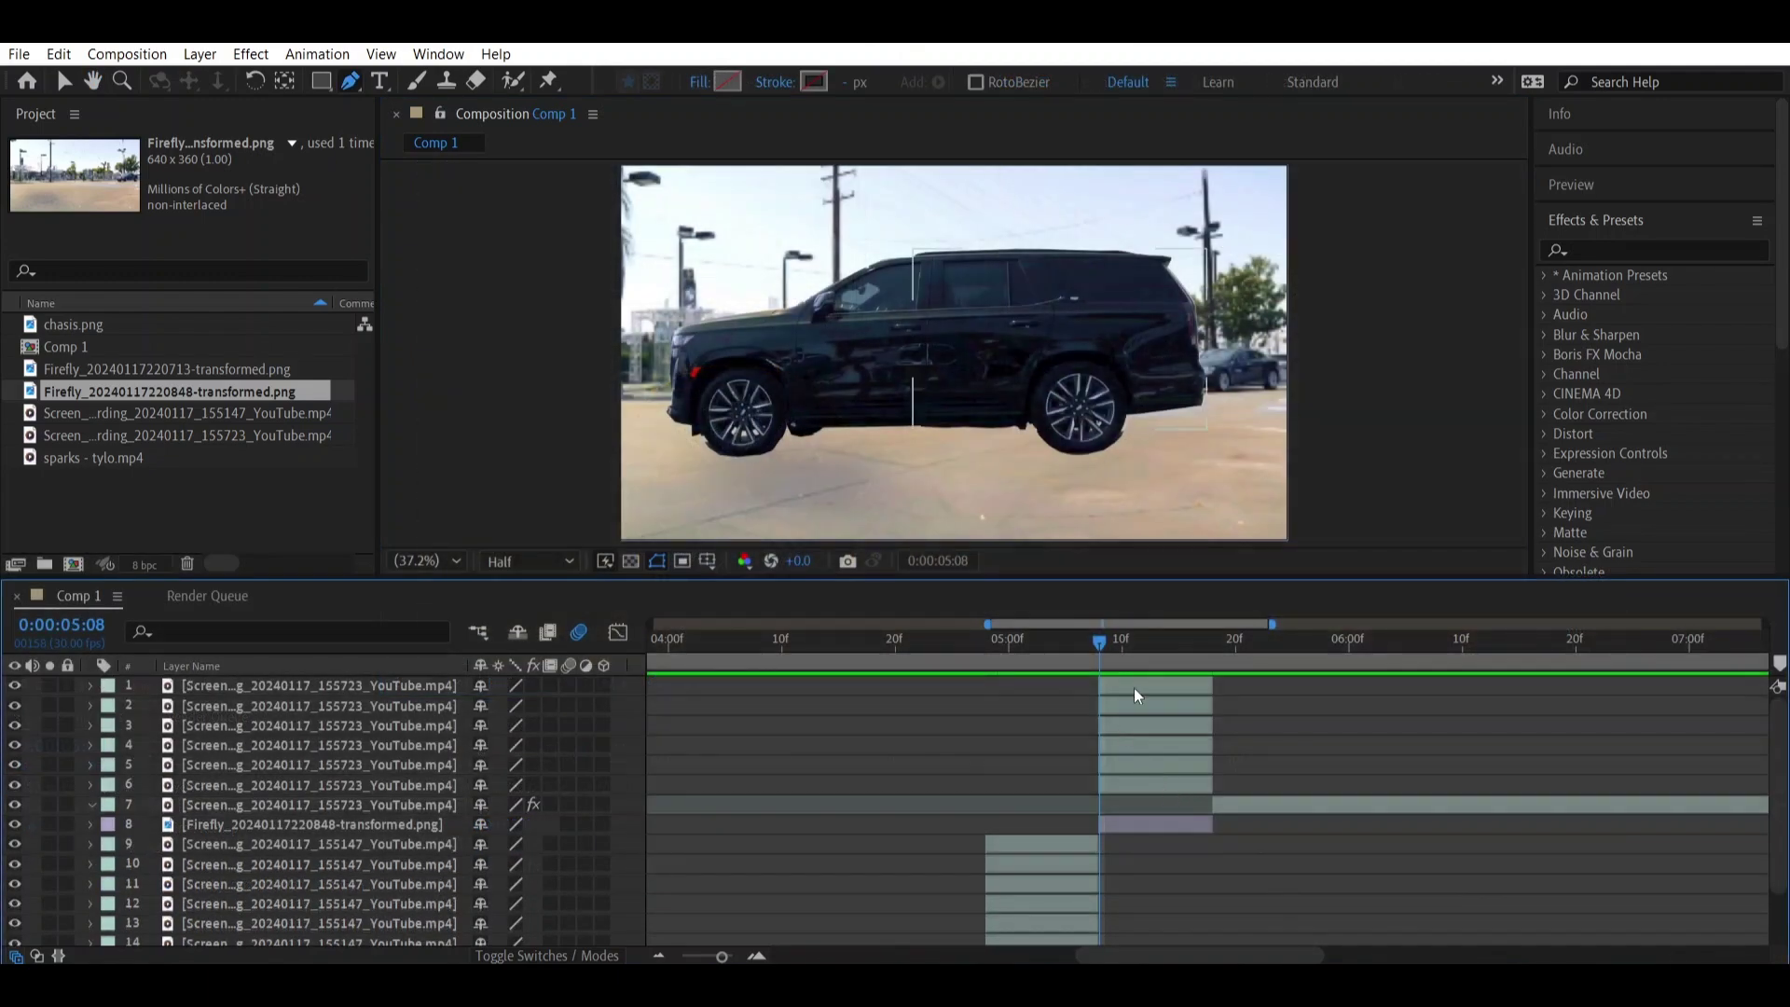
# Go through the masked 155723 copies one by one and check which part of the second car each isolates.
pyautogui.click(1135, 690)
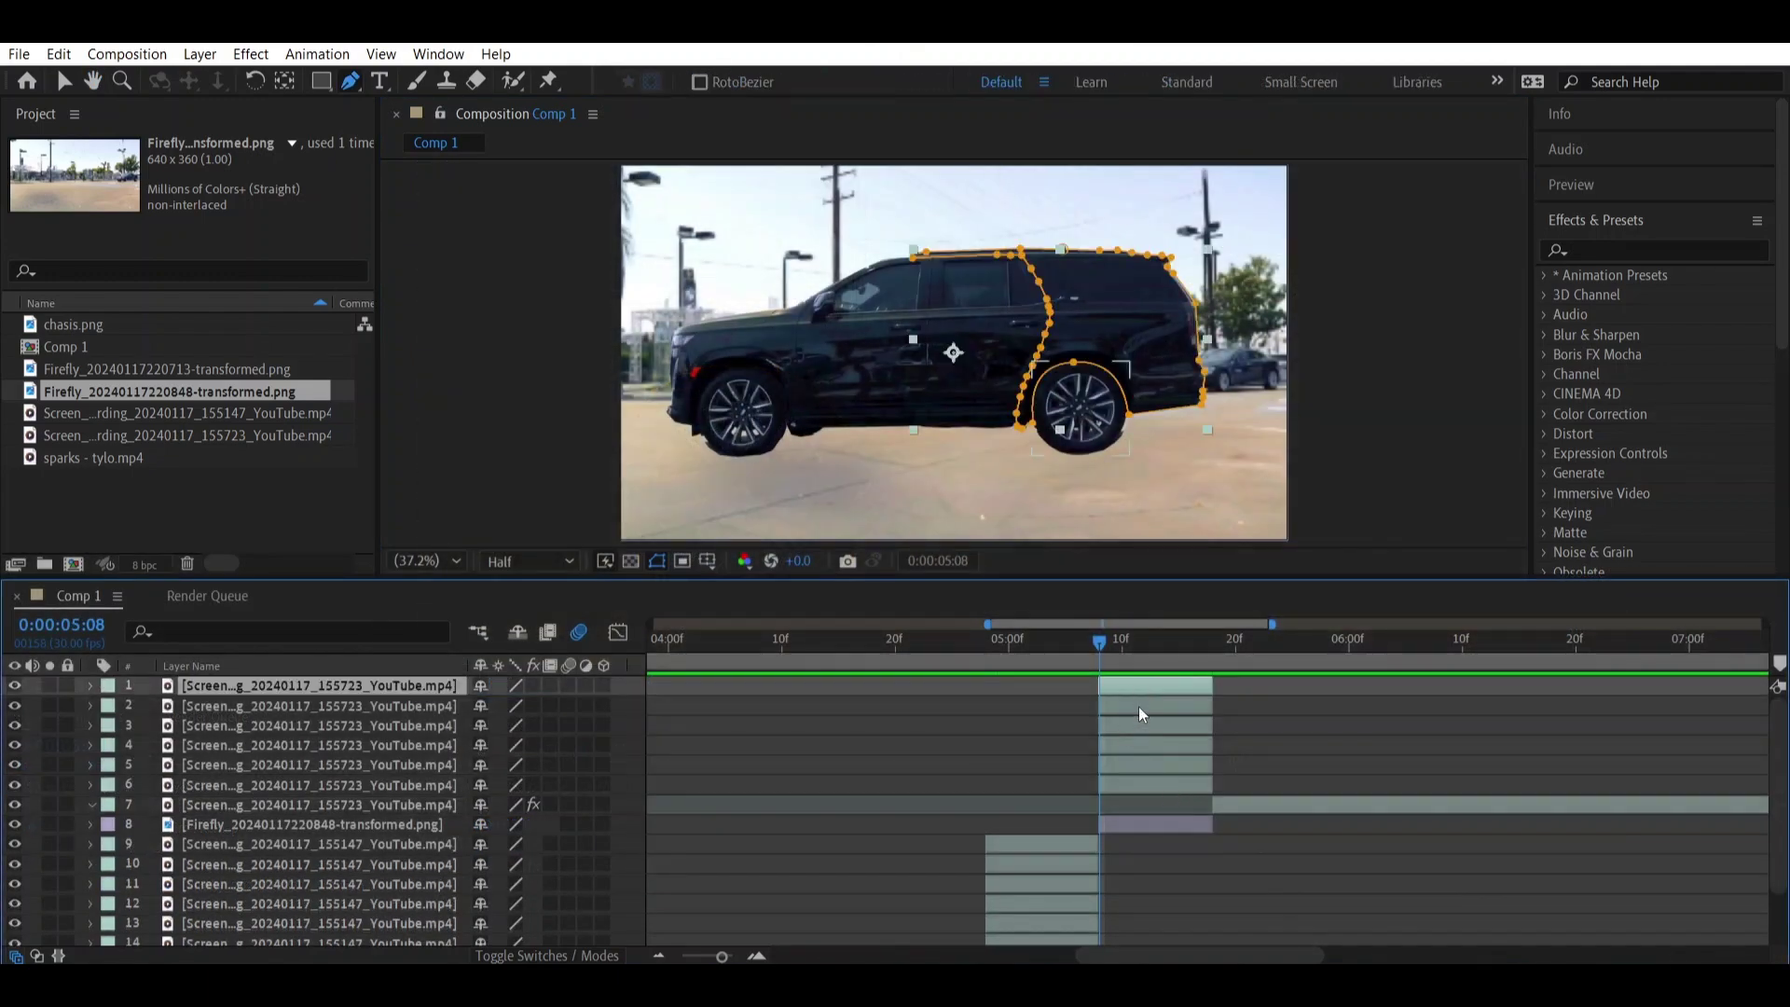
pyautogui.click(1138, 710)
pyautogui.click(1141, 729)
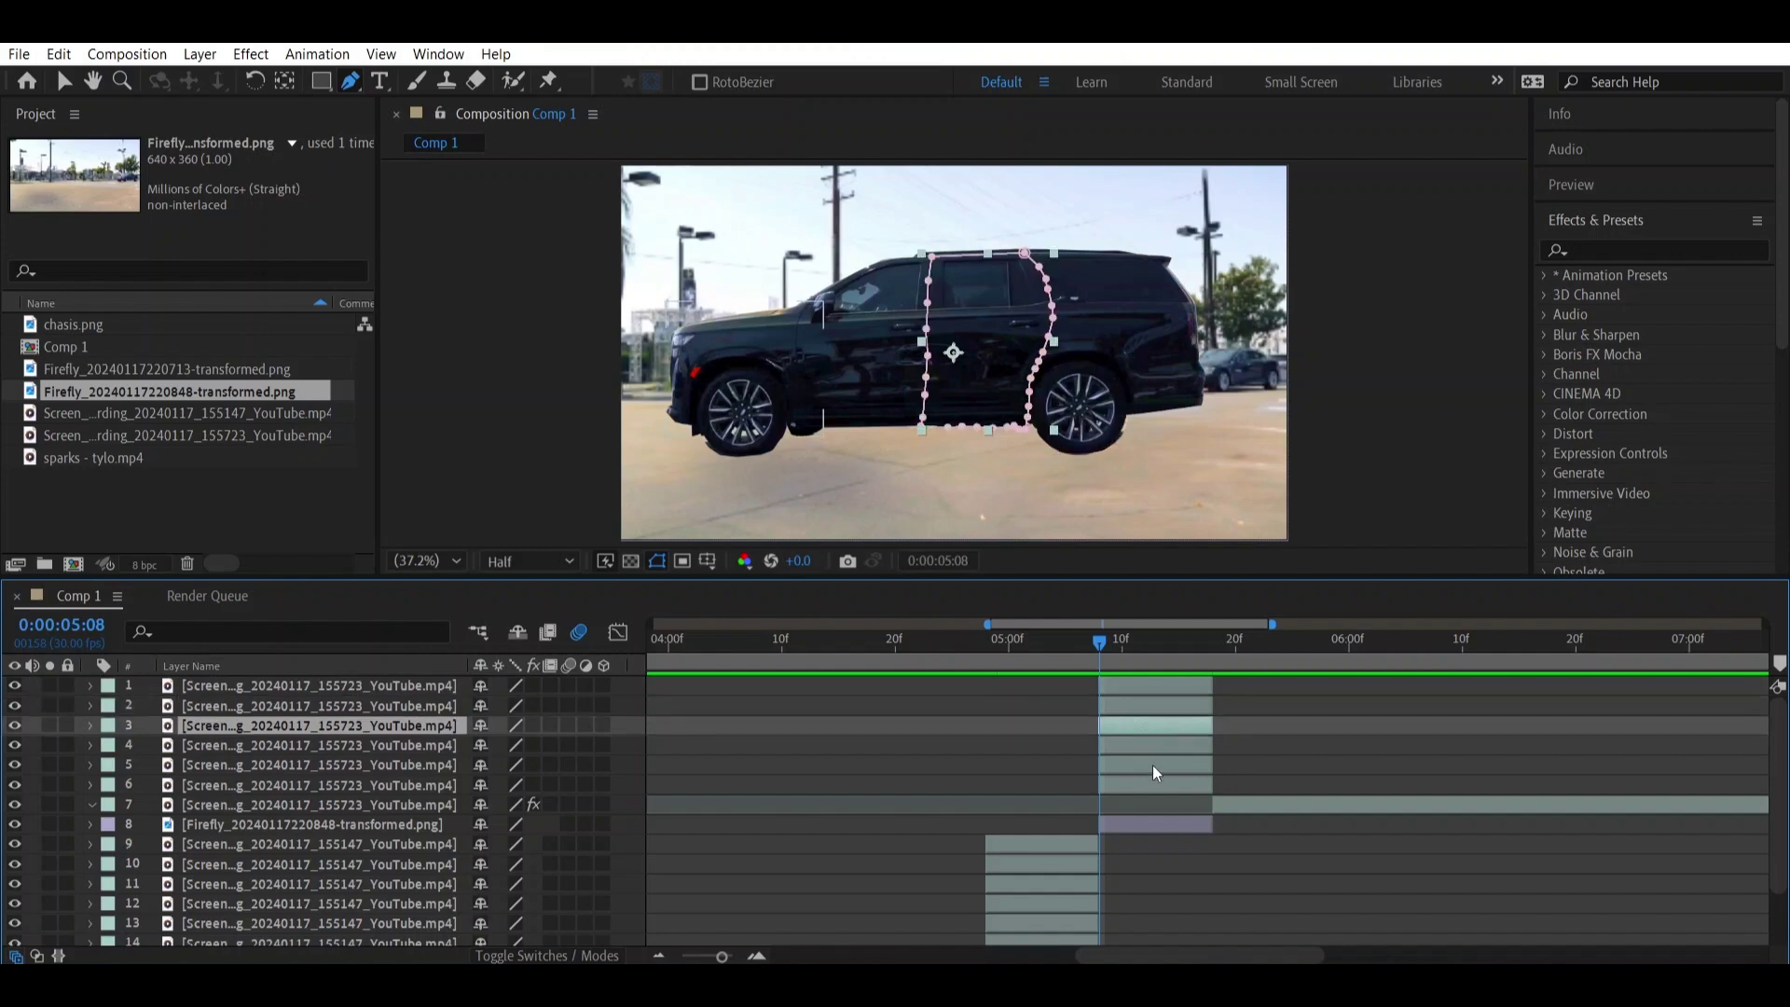
pyautogui.click(1145, 747)
pyautogui.click(1153, 766)
pyautogui.click(1154, 781)
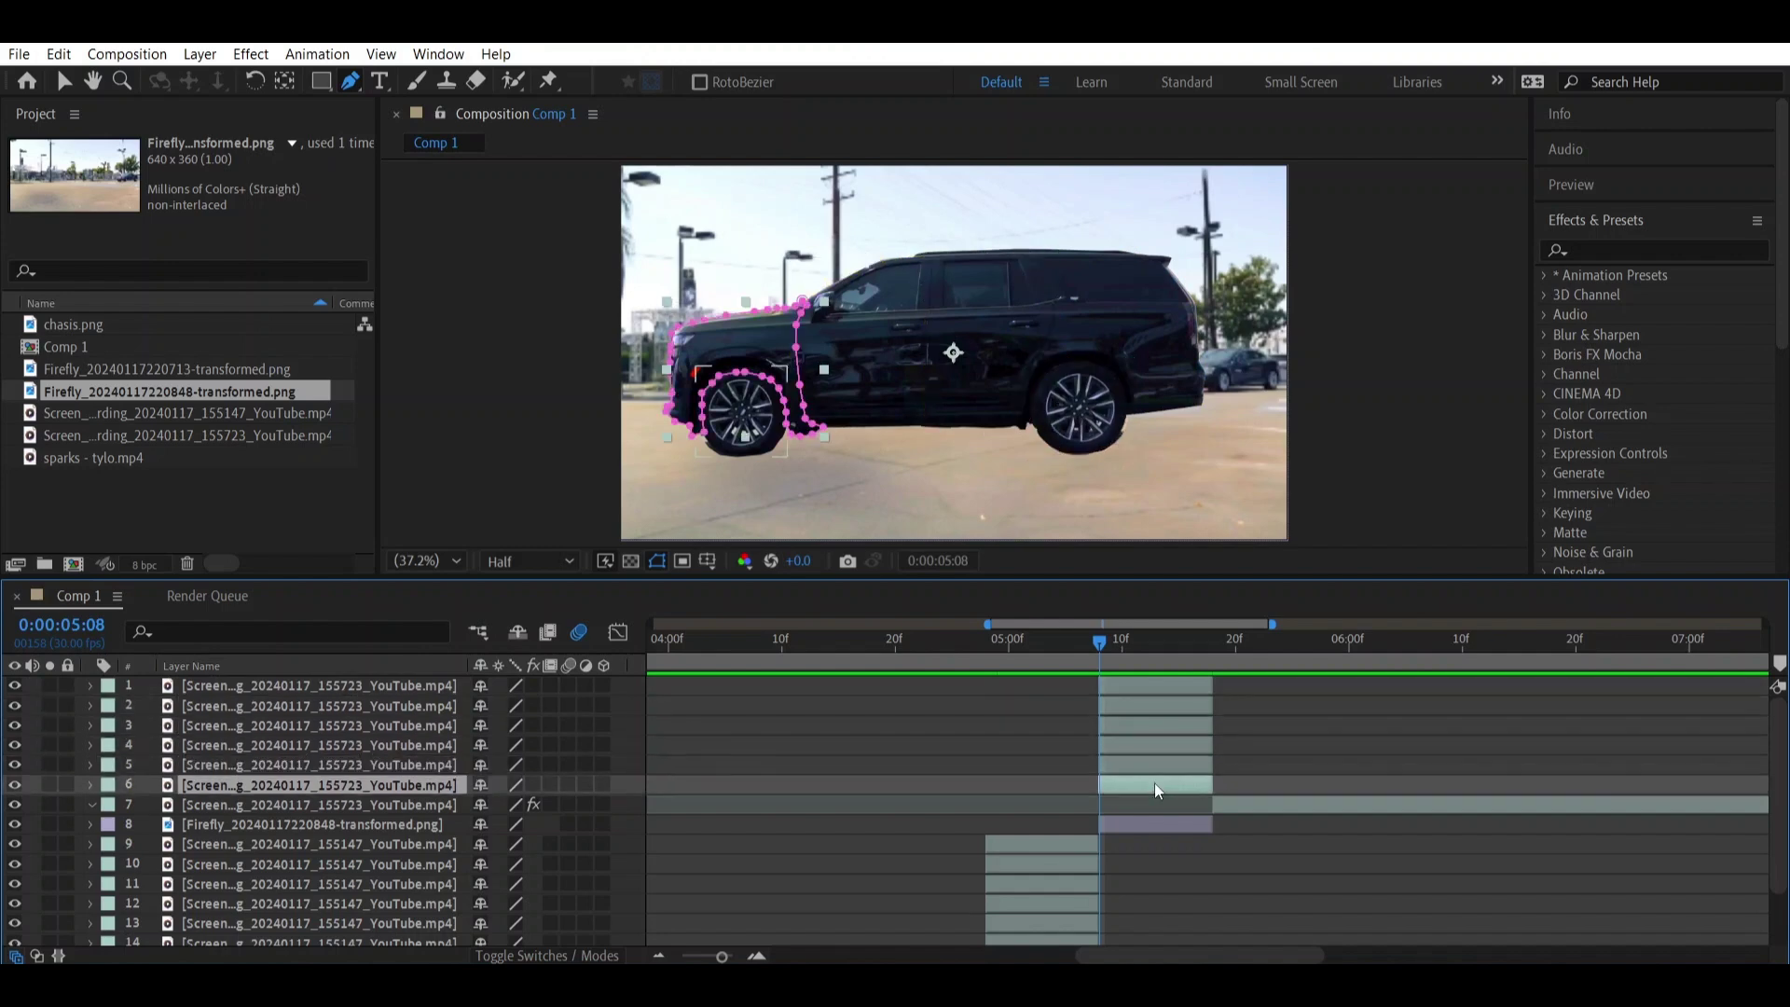
# Set starting Position keyframes at 0:00:04:28 on all seven masked 155147 copies.
pyautogui.click(1199, 660)
pyautogui.moveTo(1199, 660); pyautogui.dragTo(974, 691)
pyautogui.scroll(-3, 1277, 840)
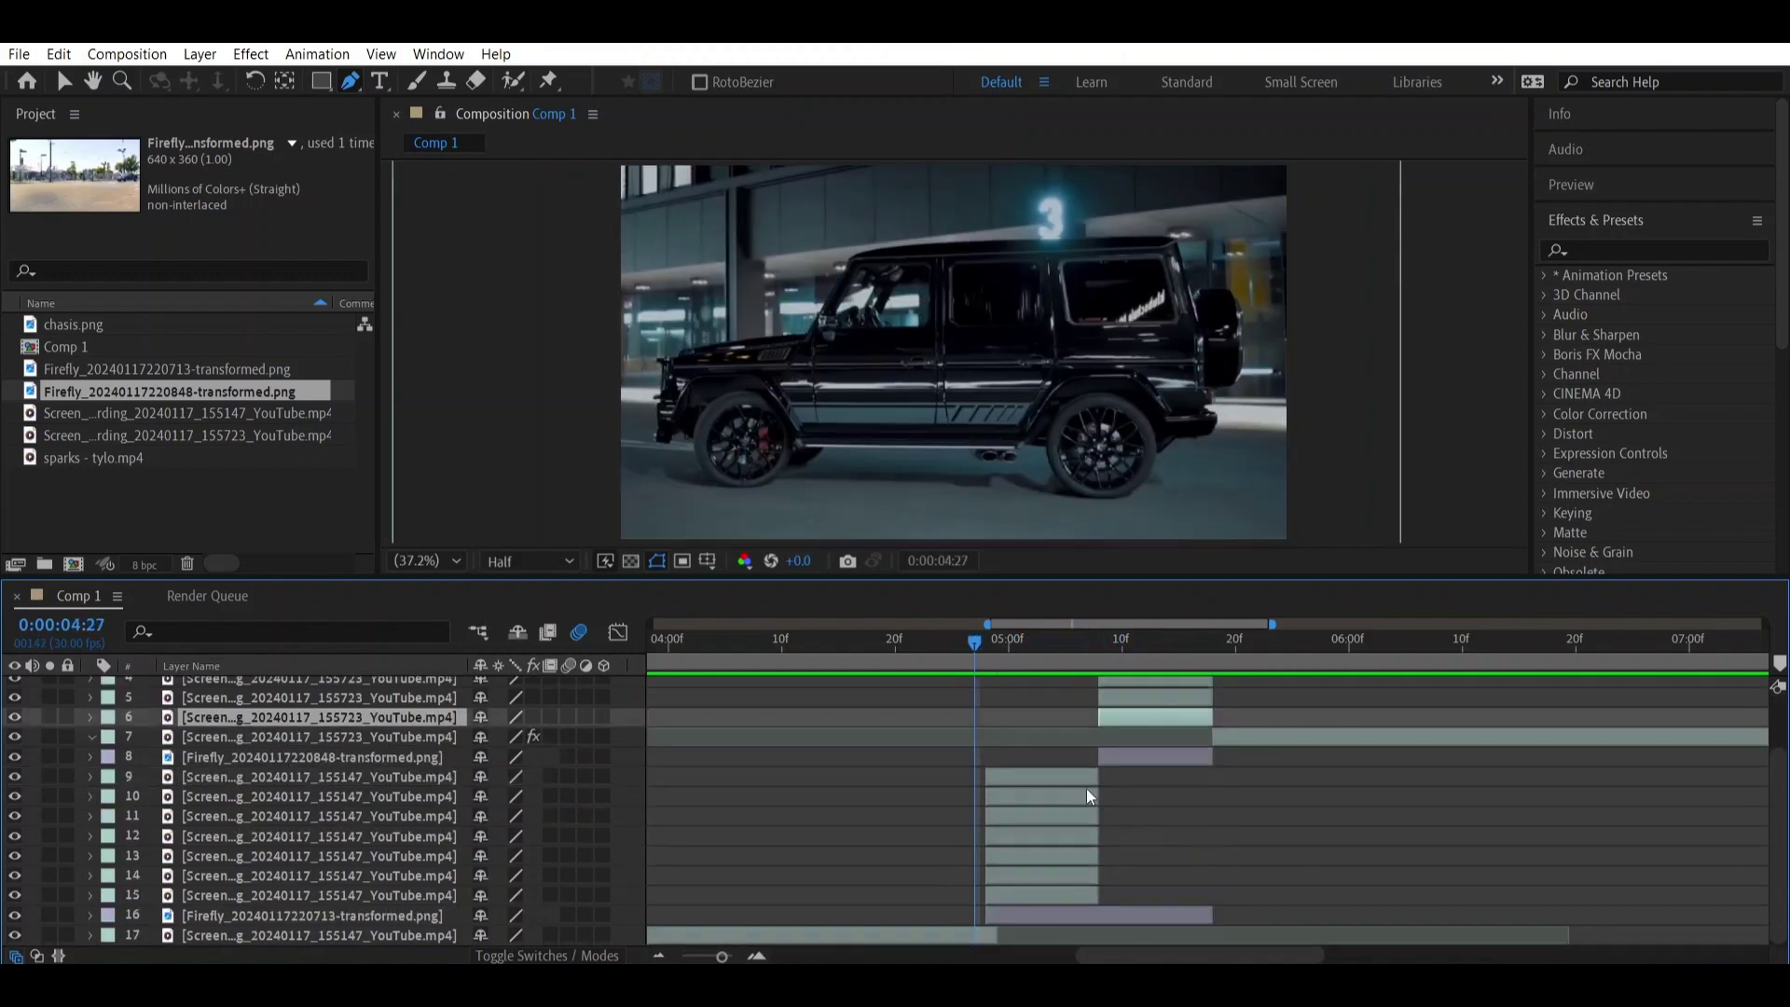
pyautogui.click(1055, 779)
pyautogui.keyDown('shift'); pyautogui.click(1055, 890); pyautogui.keyUp('shift')
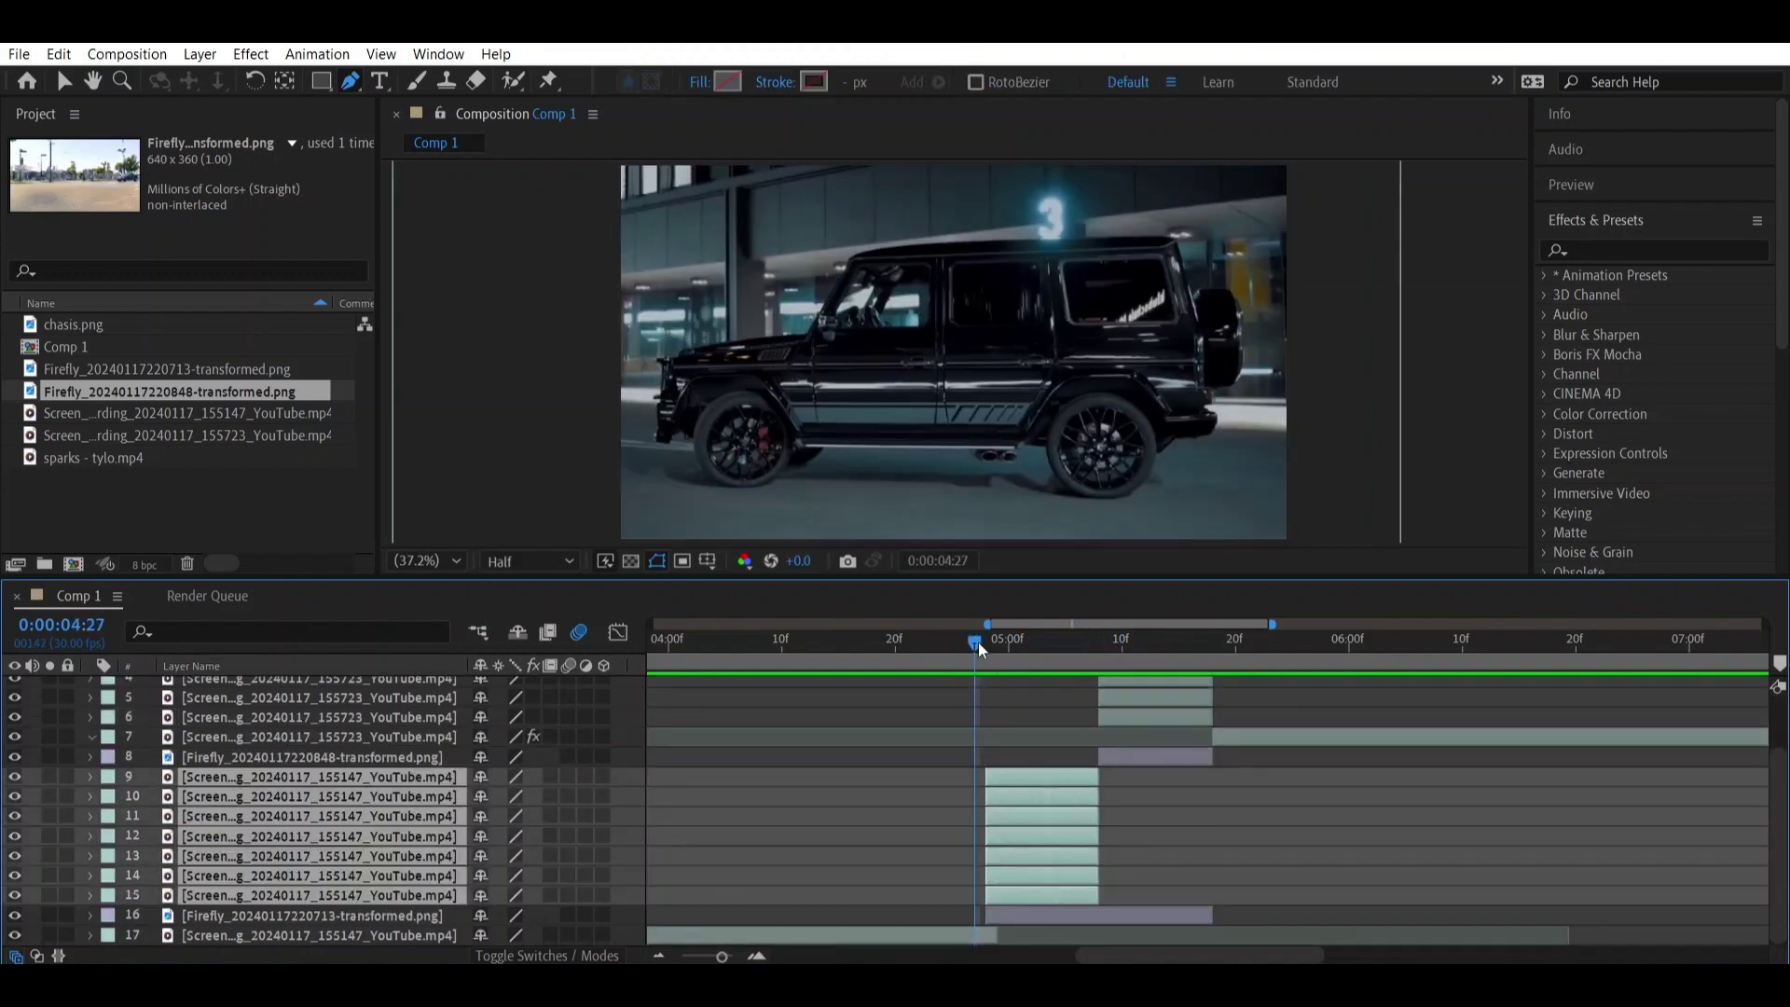
pyautogui.moveTo(977, 640); pyautogui.dragTo(987, 643)
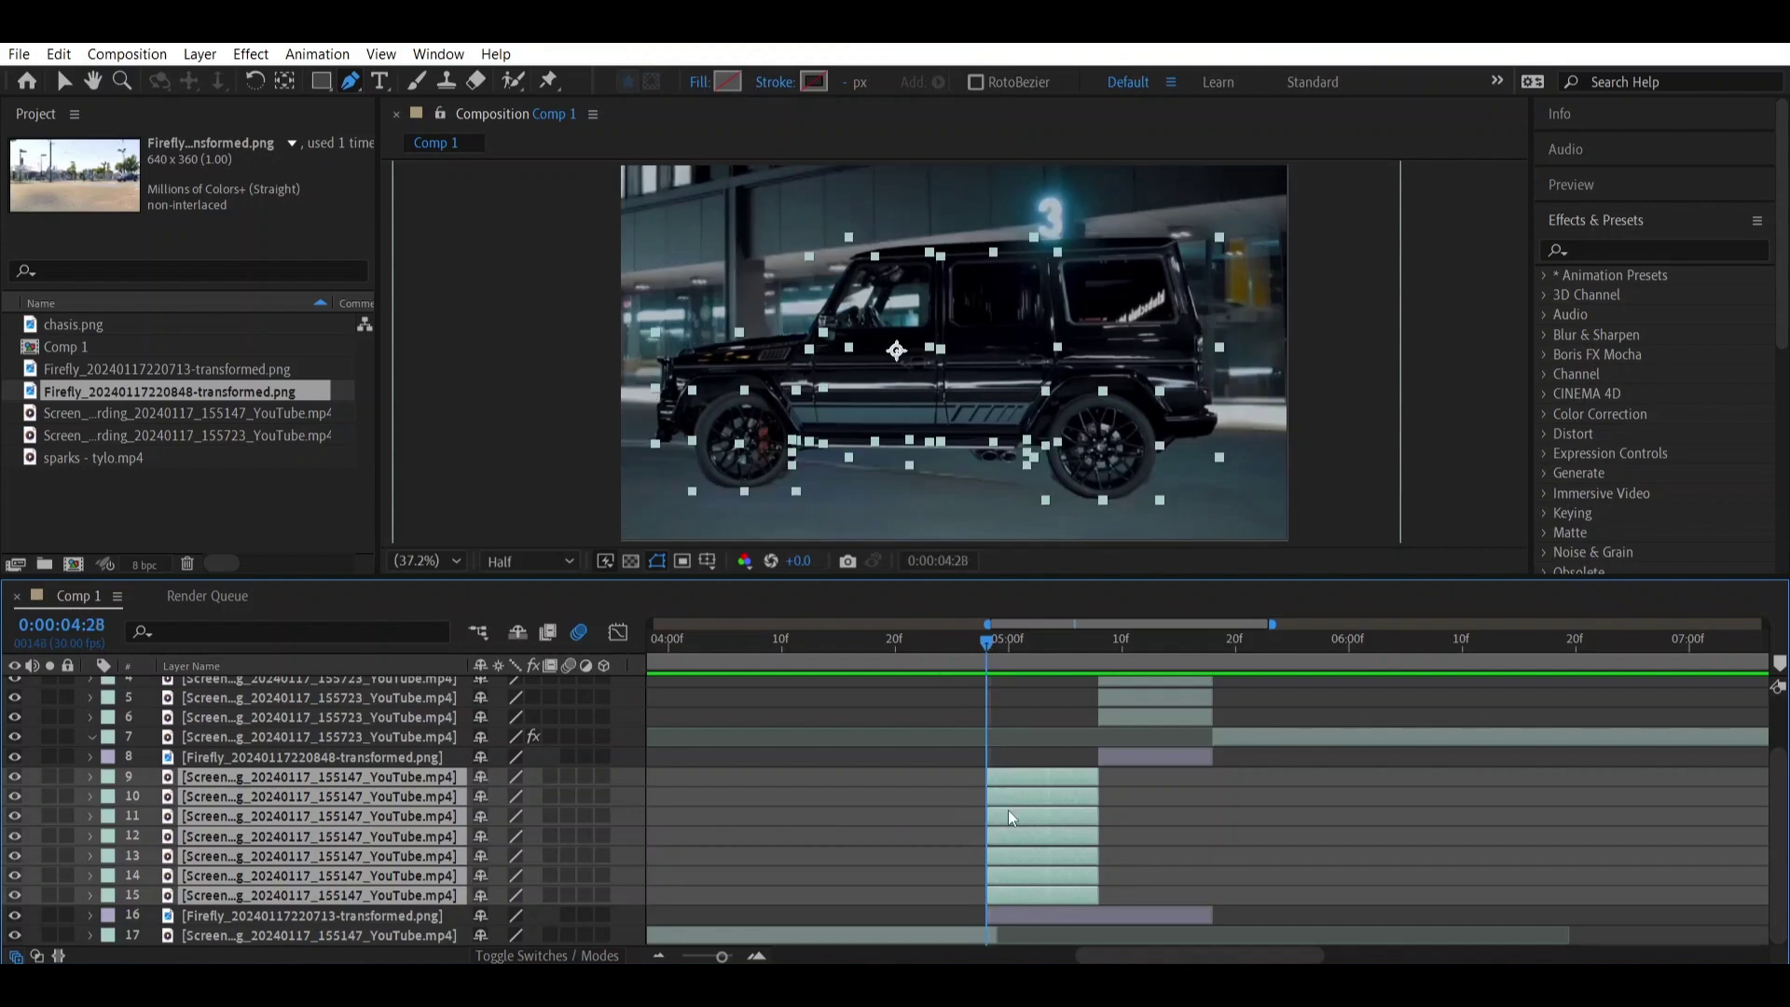
pyautogui.press('p')
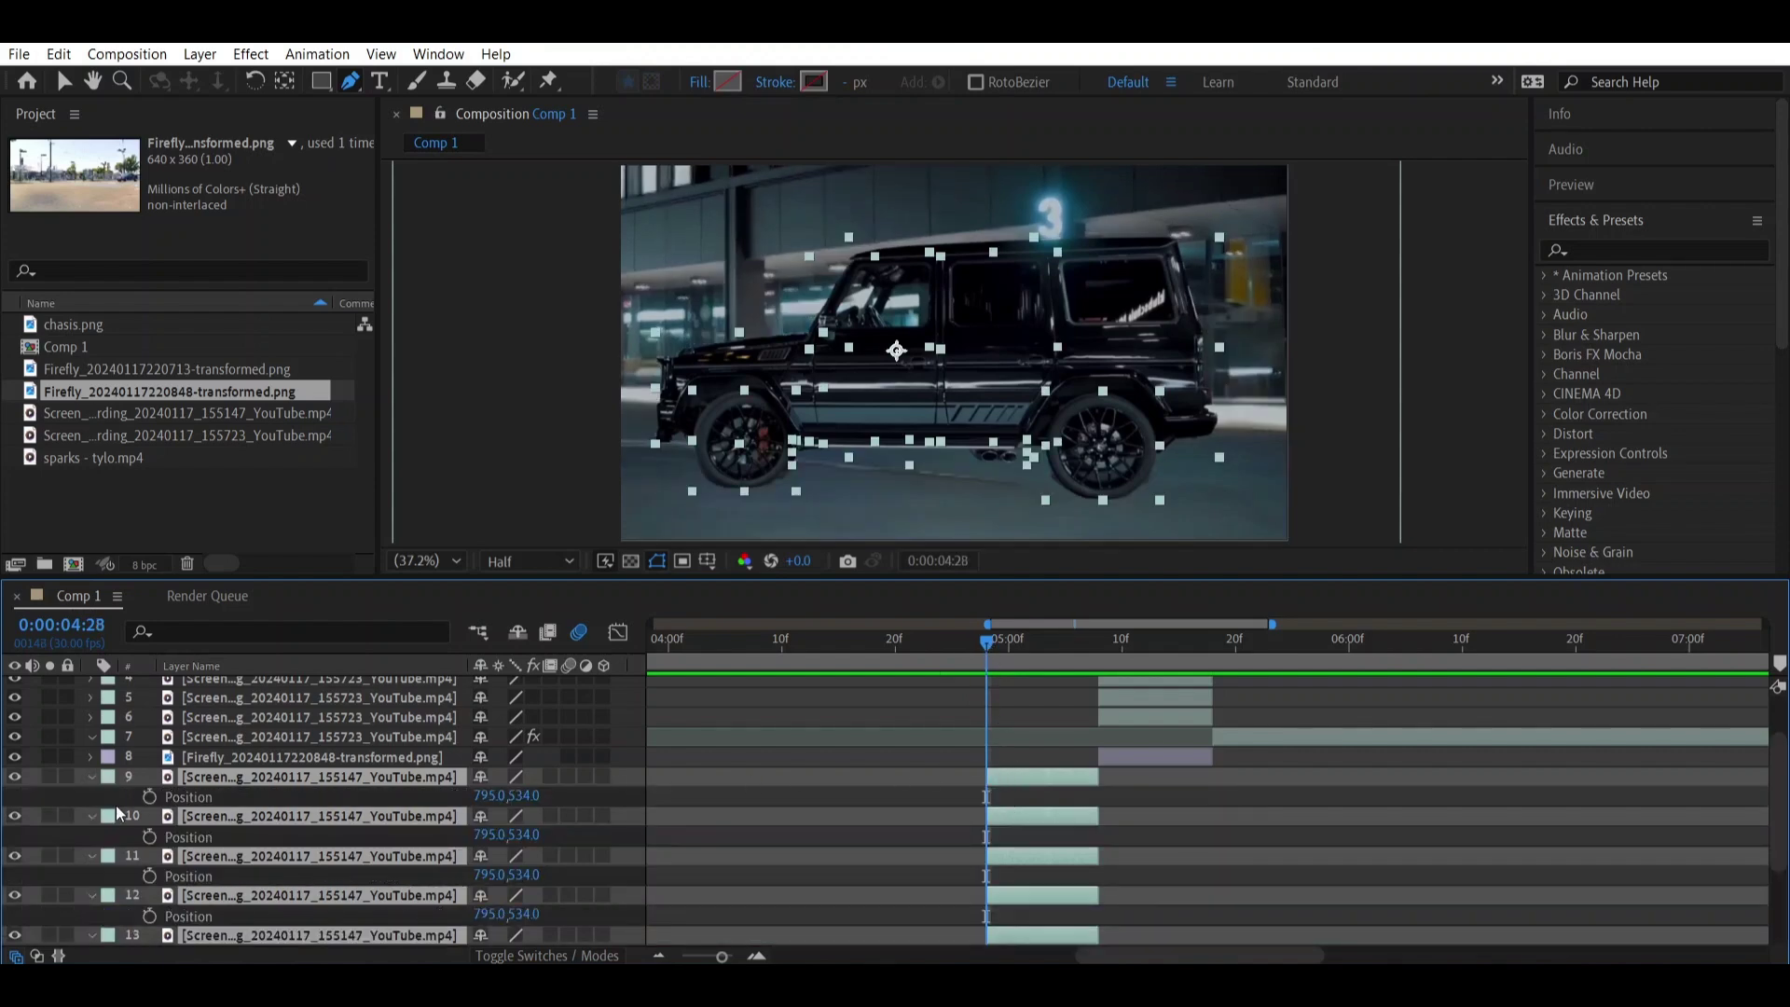
pyautogui.click(149, 796)
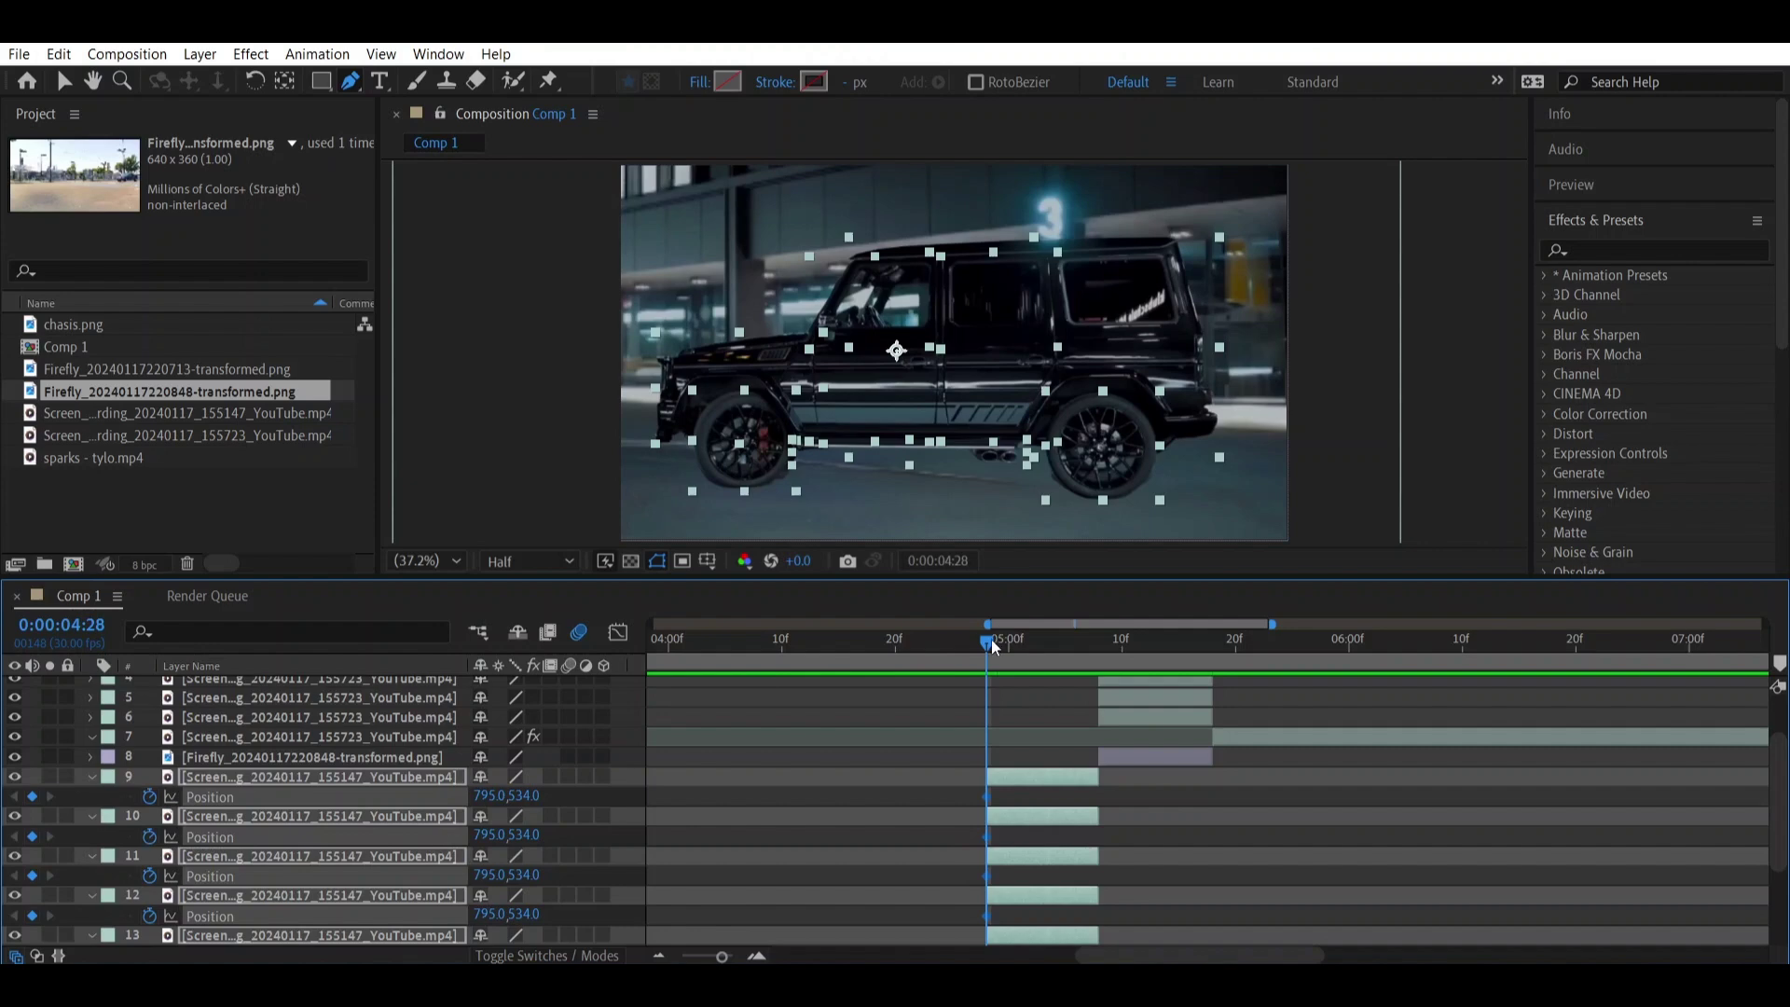
# At 0:00:05:03, move the rear body to about 999, 381, rear wheel to 1042, 617, side step to 986, 660 and rear door to 999, 645.
pyautogui.press('pagedown')
pyautogui.press('pagedown')
pyautogui.press('pagedown')
pyautogui.press('pagedown')
pyautogui.press('pagedown')
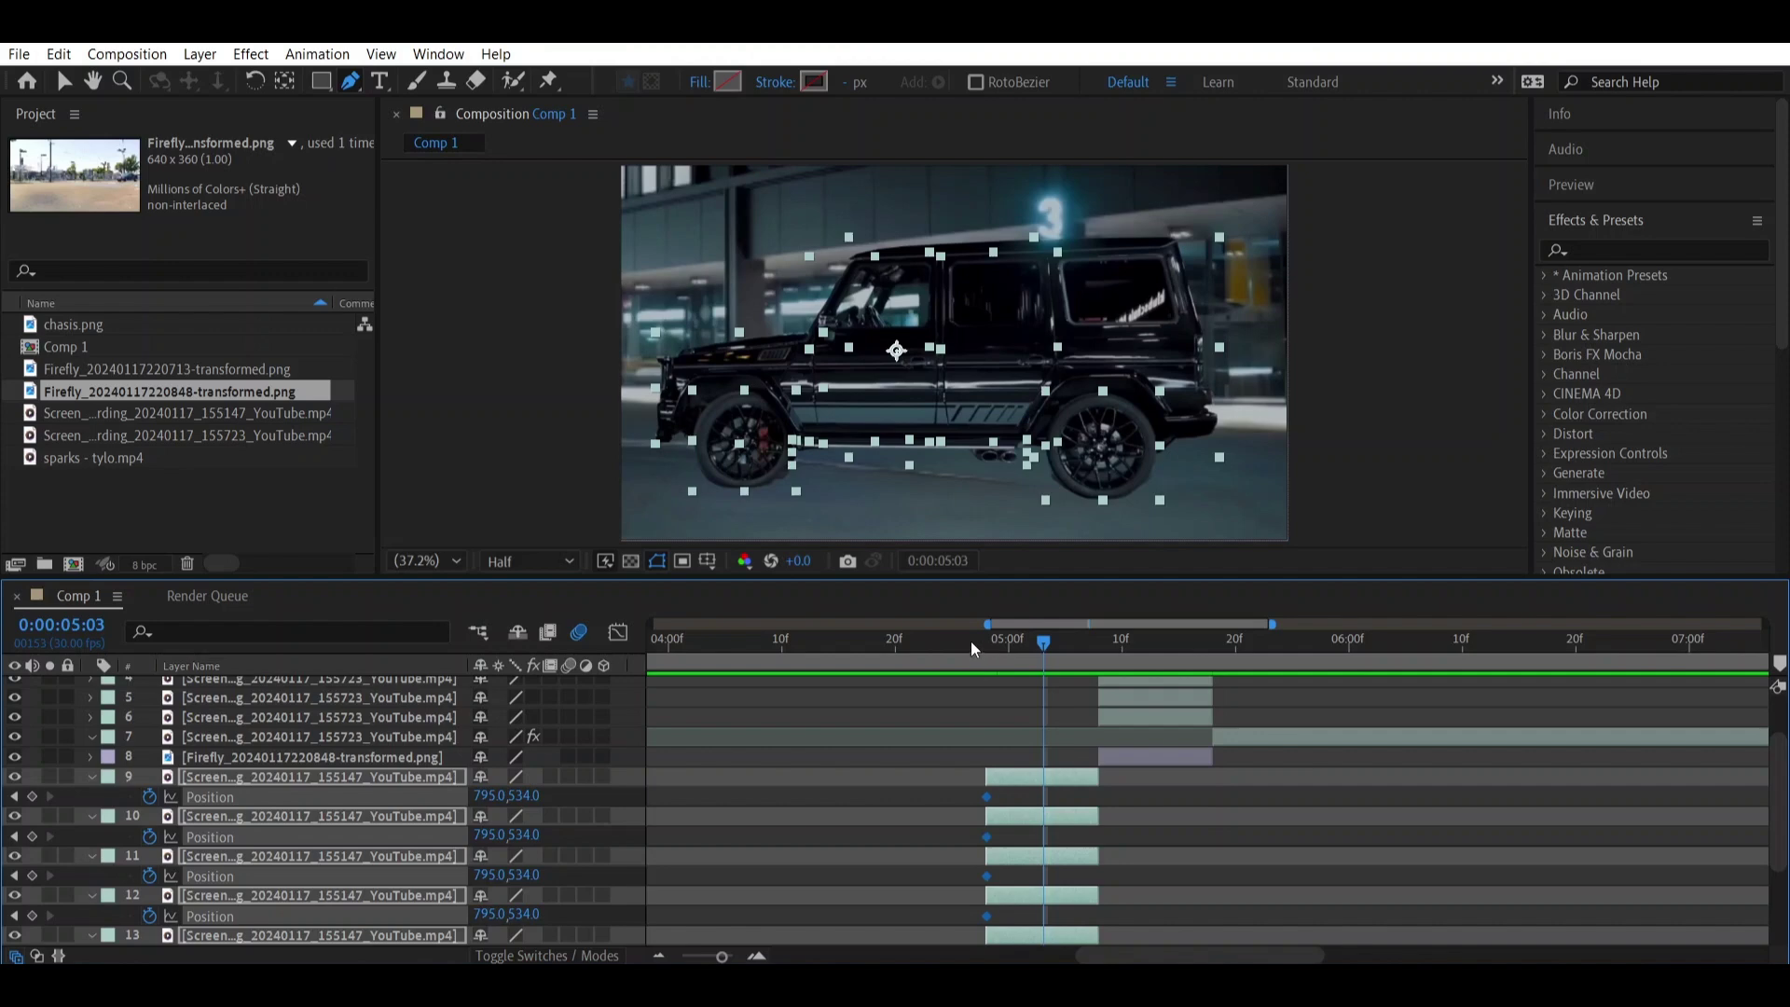
pyautogui.click(1210, 839)
pyautogui.click(1066, 779)
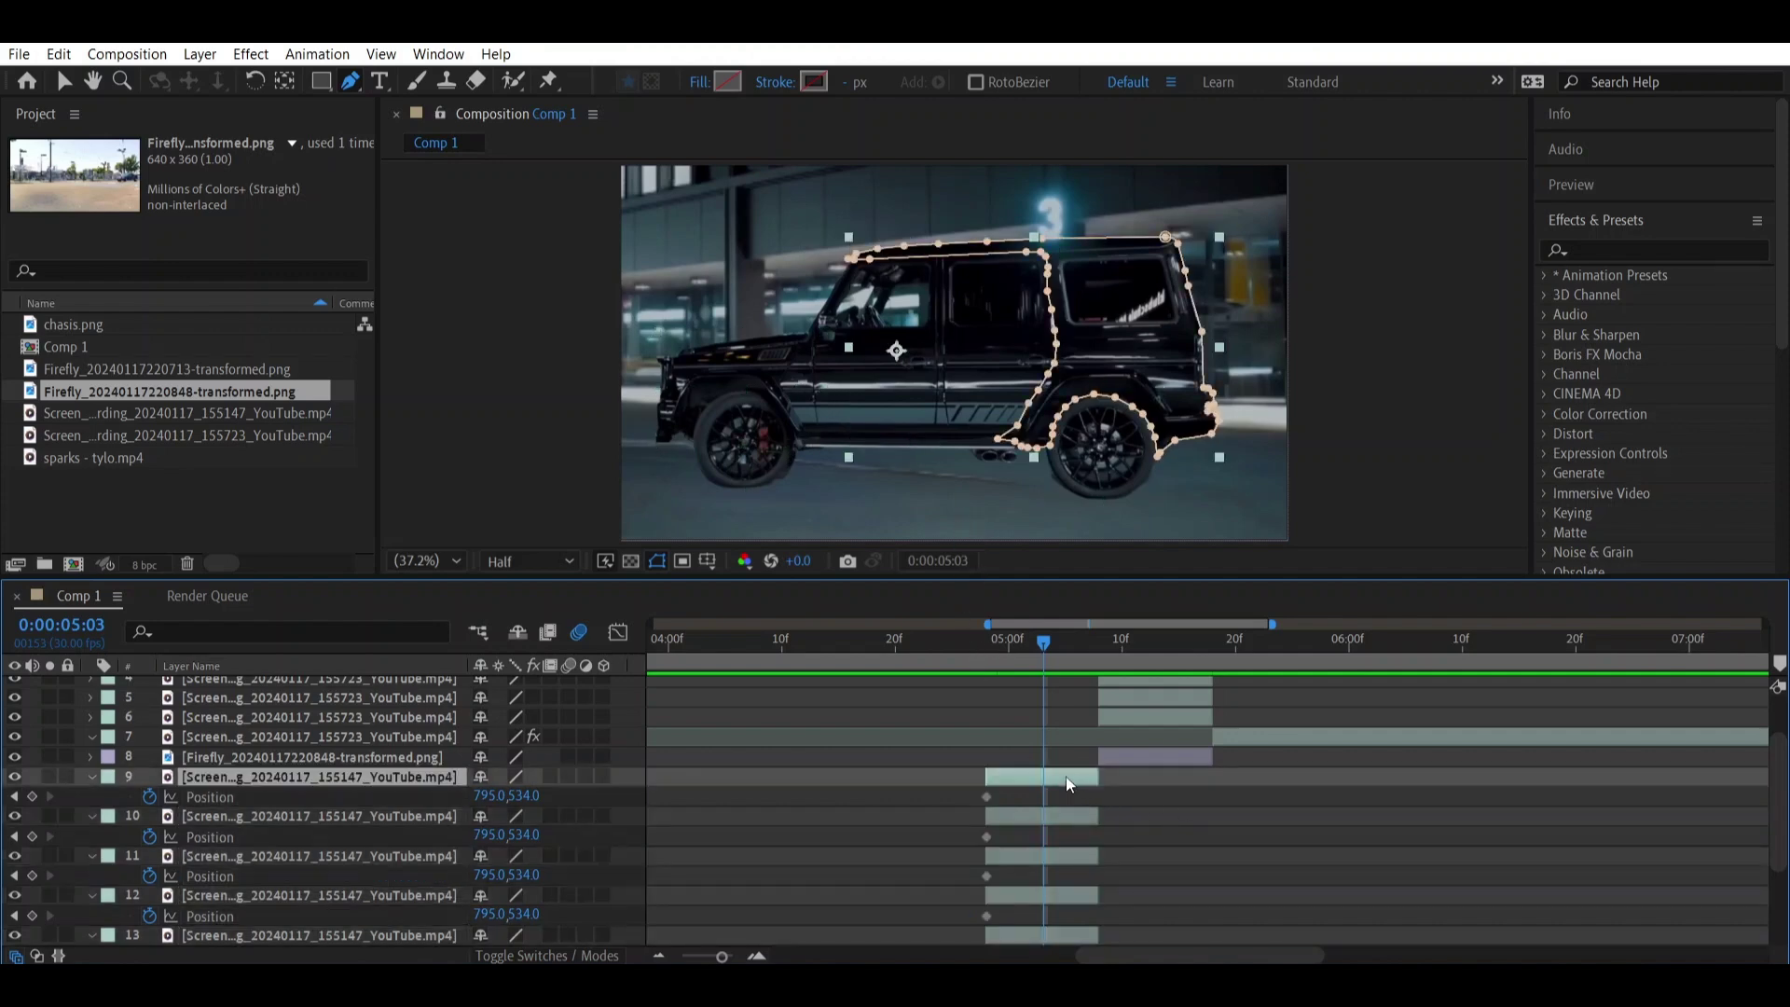
pyautogui.press('v')
pyautogui.moveTo(1121, 359); pyautogui.dragTo(1170, 300)
pyautogui.click(996, 456)
pyautogui.moveTo(995, 456); pyautogui.dragTo(1060, 501)
pyautogui.click(1166, 279)
pyautogui.moveTo(1165, 279); pyautogui.dragTo(1236, 318)
# At 0:00:05:03, move the front door to about 649, 402, the front body to 663, 481 and the front wheel to 704, 644.
pyautogui.click(1058, 359)
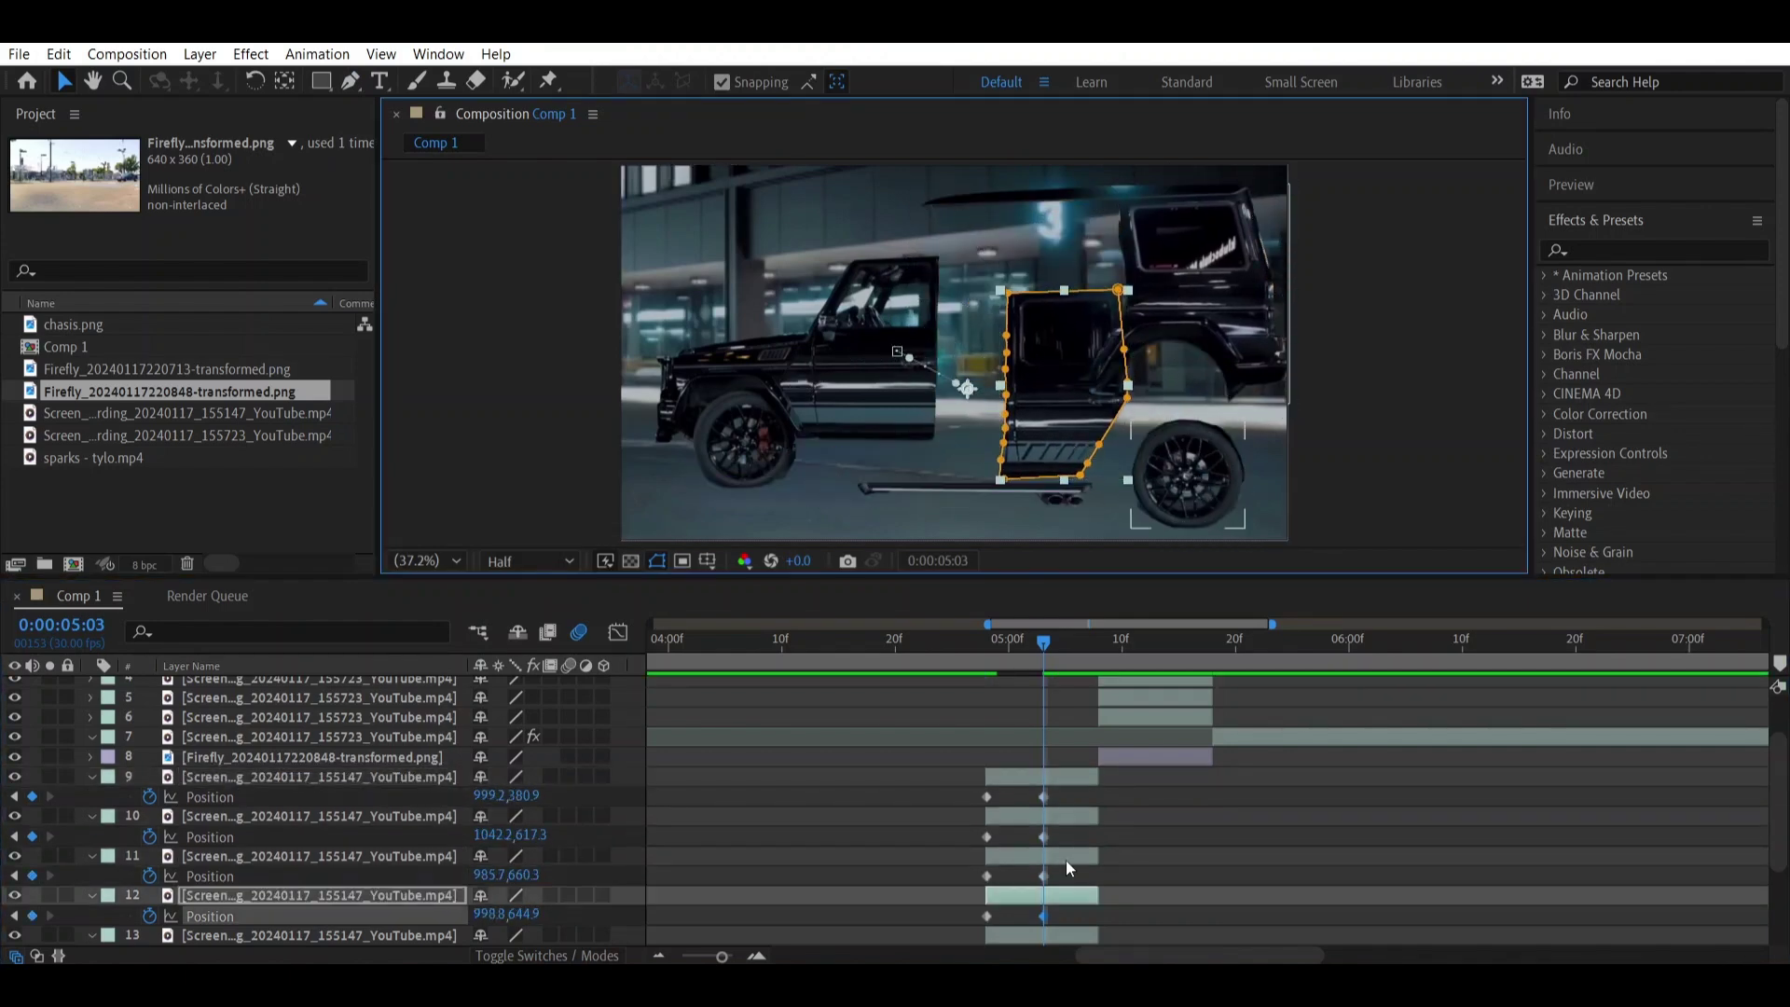
pyautogui.moveTo(1058, 358); pyautogui.dragTo(1008, 313)
pyautogui.click(847, 299)
pyautogui.moveTo(847, 299); pyautogui.dragTo(802, 280)
pyautogui.scroll(-3, 964, 692)
pyautogui.moveTo(744, 447); pyautogui.dragTo(712, 481)
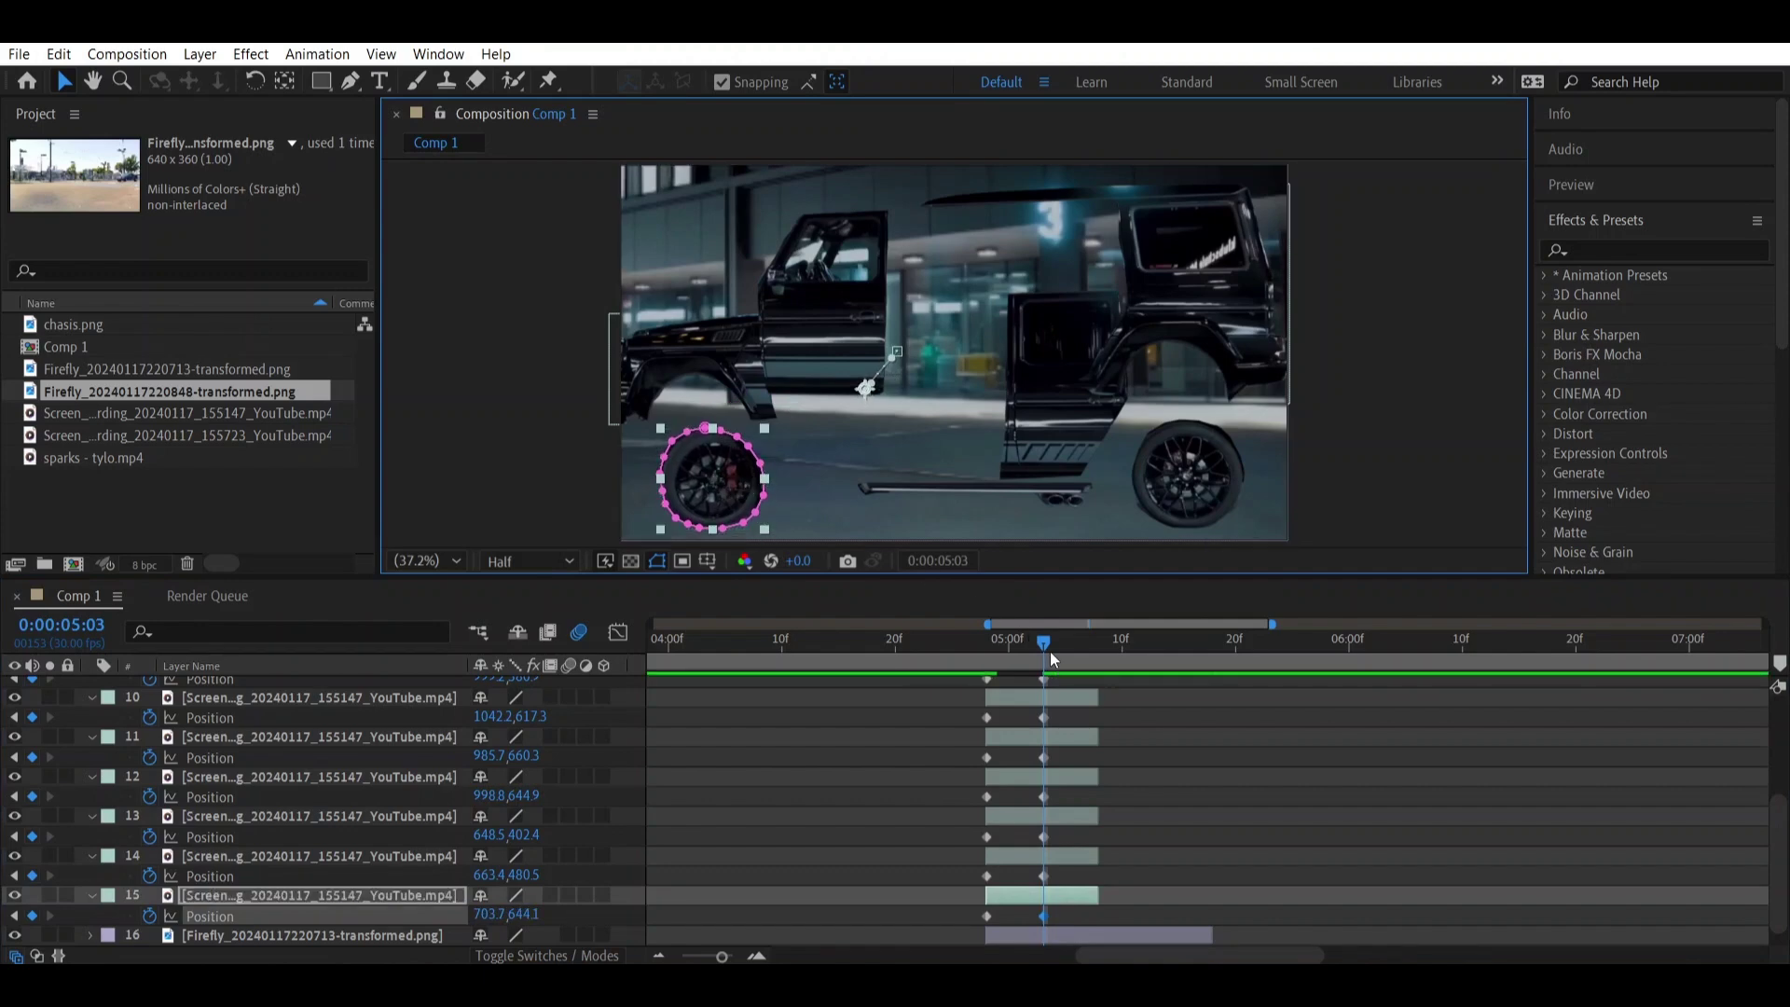
# At 0:00:05:07, pull the separated parts of the first car back inward with new Position keyframes, placing the front wheel at about 959, 525.
pyautogui.moveTo(1044, 644); pyautogui.dragTo(1087, 653)
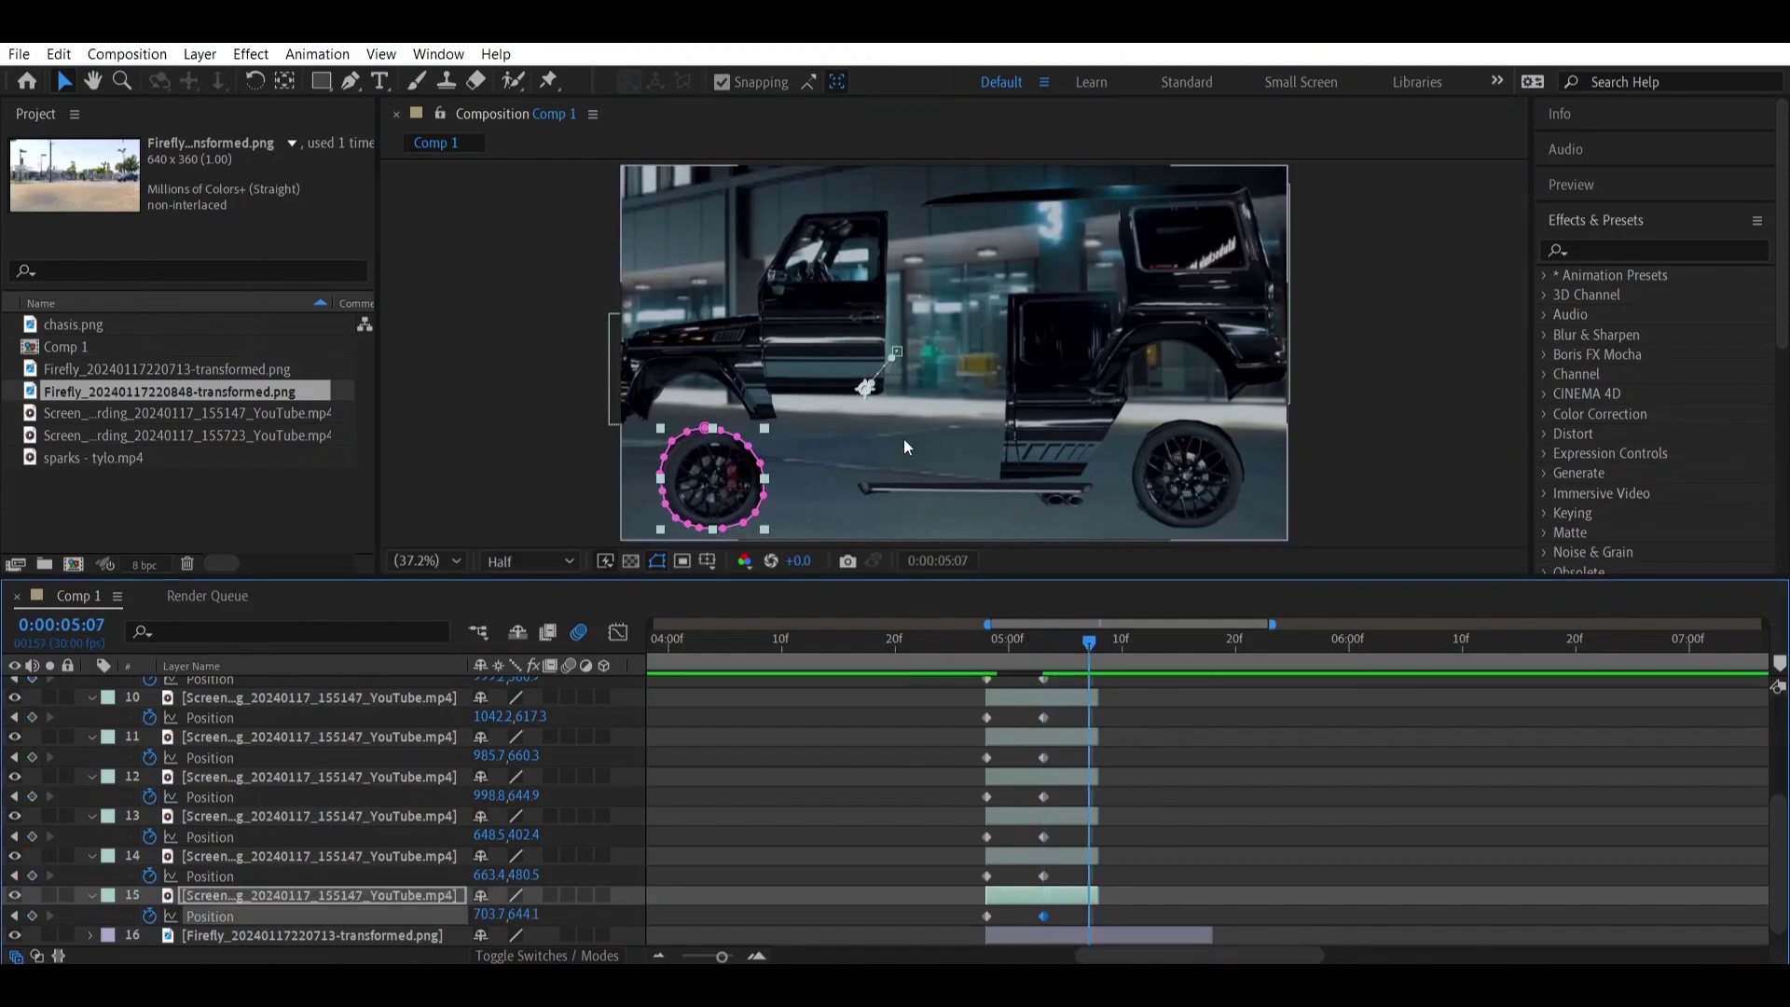
pyautogui.moveTo(749, 482); pyautogui.dragTo(818, 454)
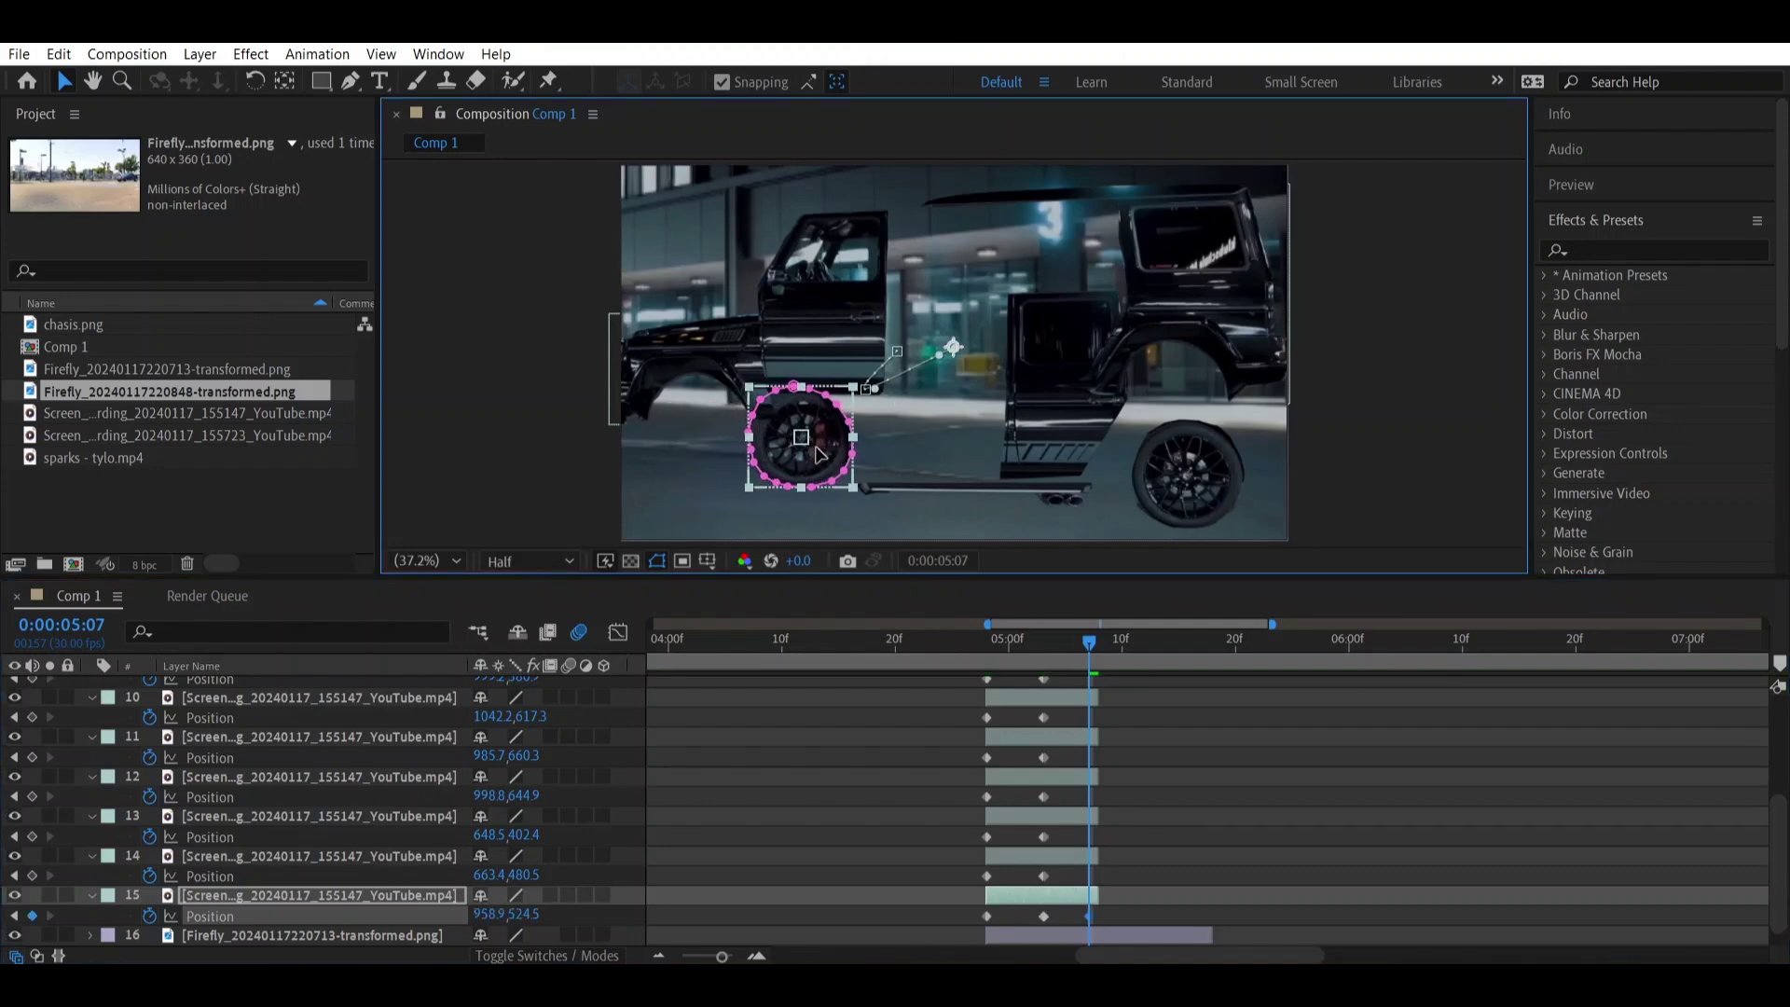
pyautogui.click(717, 345)
pyautogui.moveTo(717, 345); pyautogui.dragTo(803, 353)
pyautogui.moveTo(988, 280); pyautogui.dragTo(974, 244)
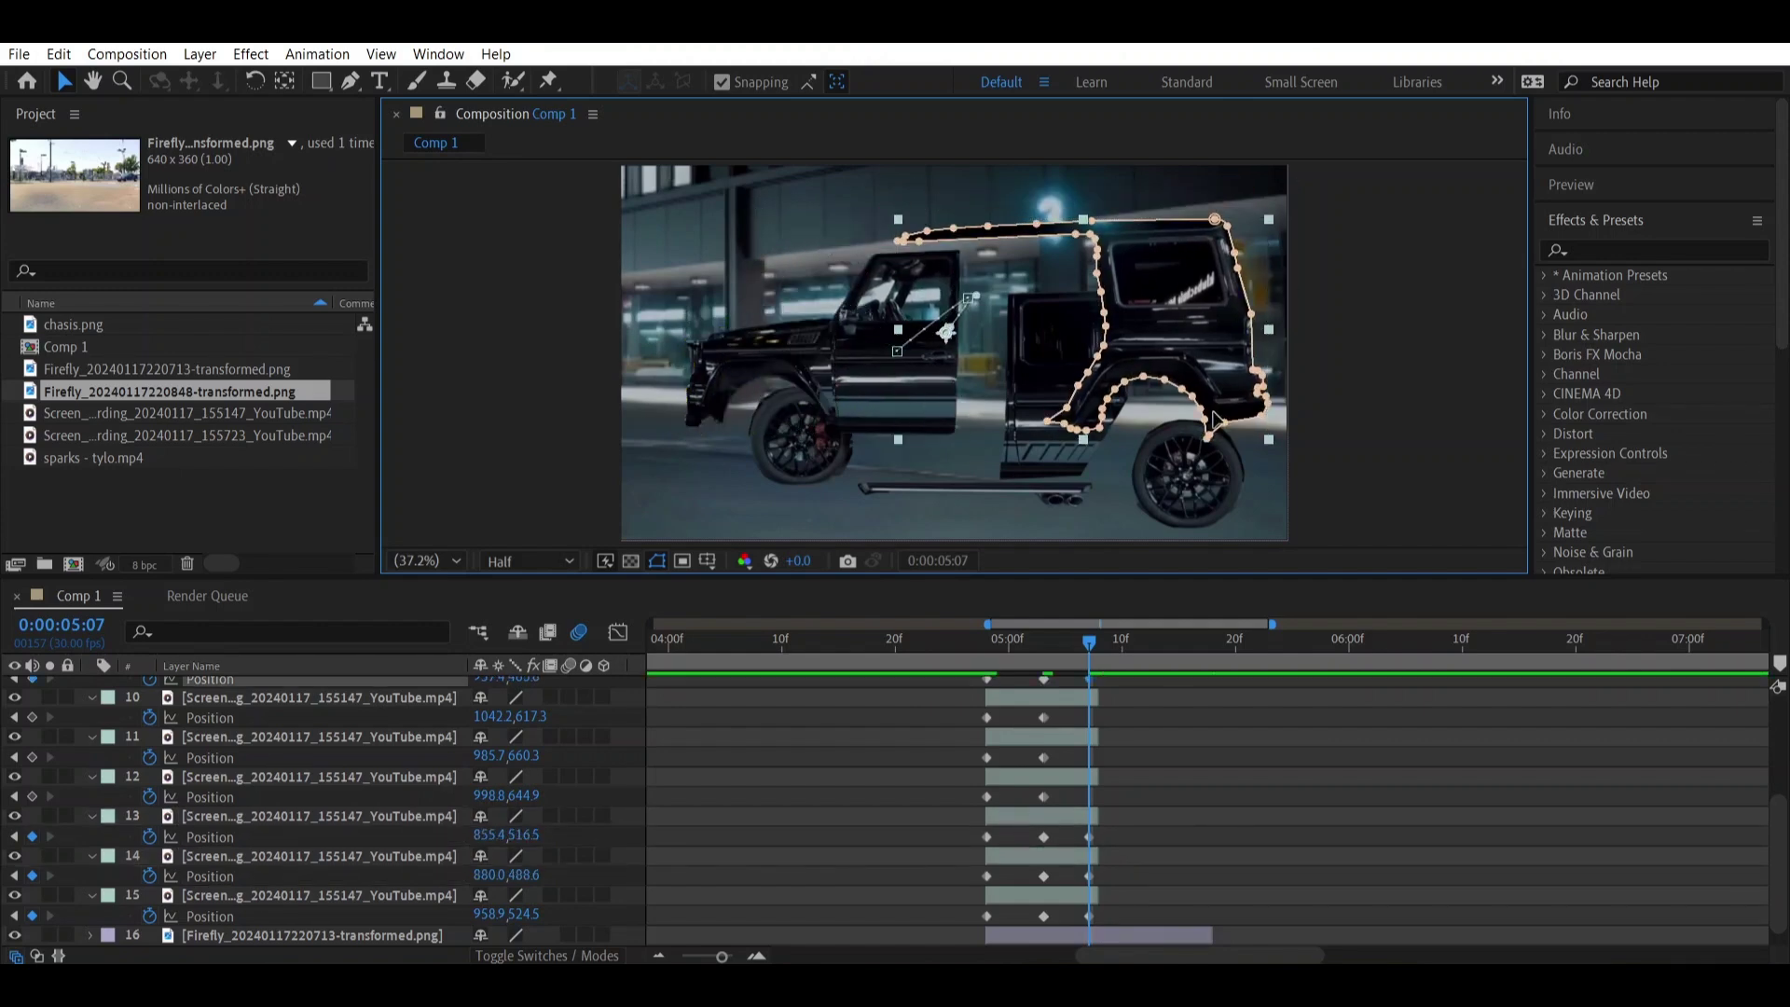
pyautogui.moveTo(1063, 392); pyautogui.dragTo(1034, 373)
pyautogui.moveTo(820, 279); pyautogui.dragTo(869, 287)
pyautogui.hotkey('ctrl', 'Down')
pyautogui.hotkey('ctrl', 'Down')
# Apply Easy Ease to all Position keyframes of the seven masked 155147 copies.
pyautogui.moveTo(1024, 637); pyautogui.dragTo(986, 685)
pyautogui.scroll(2, 1159, 738)
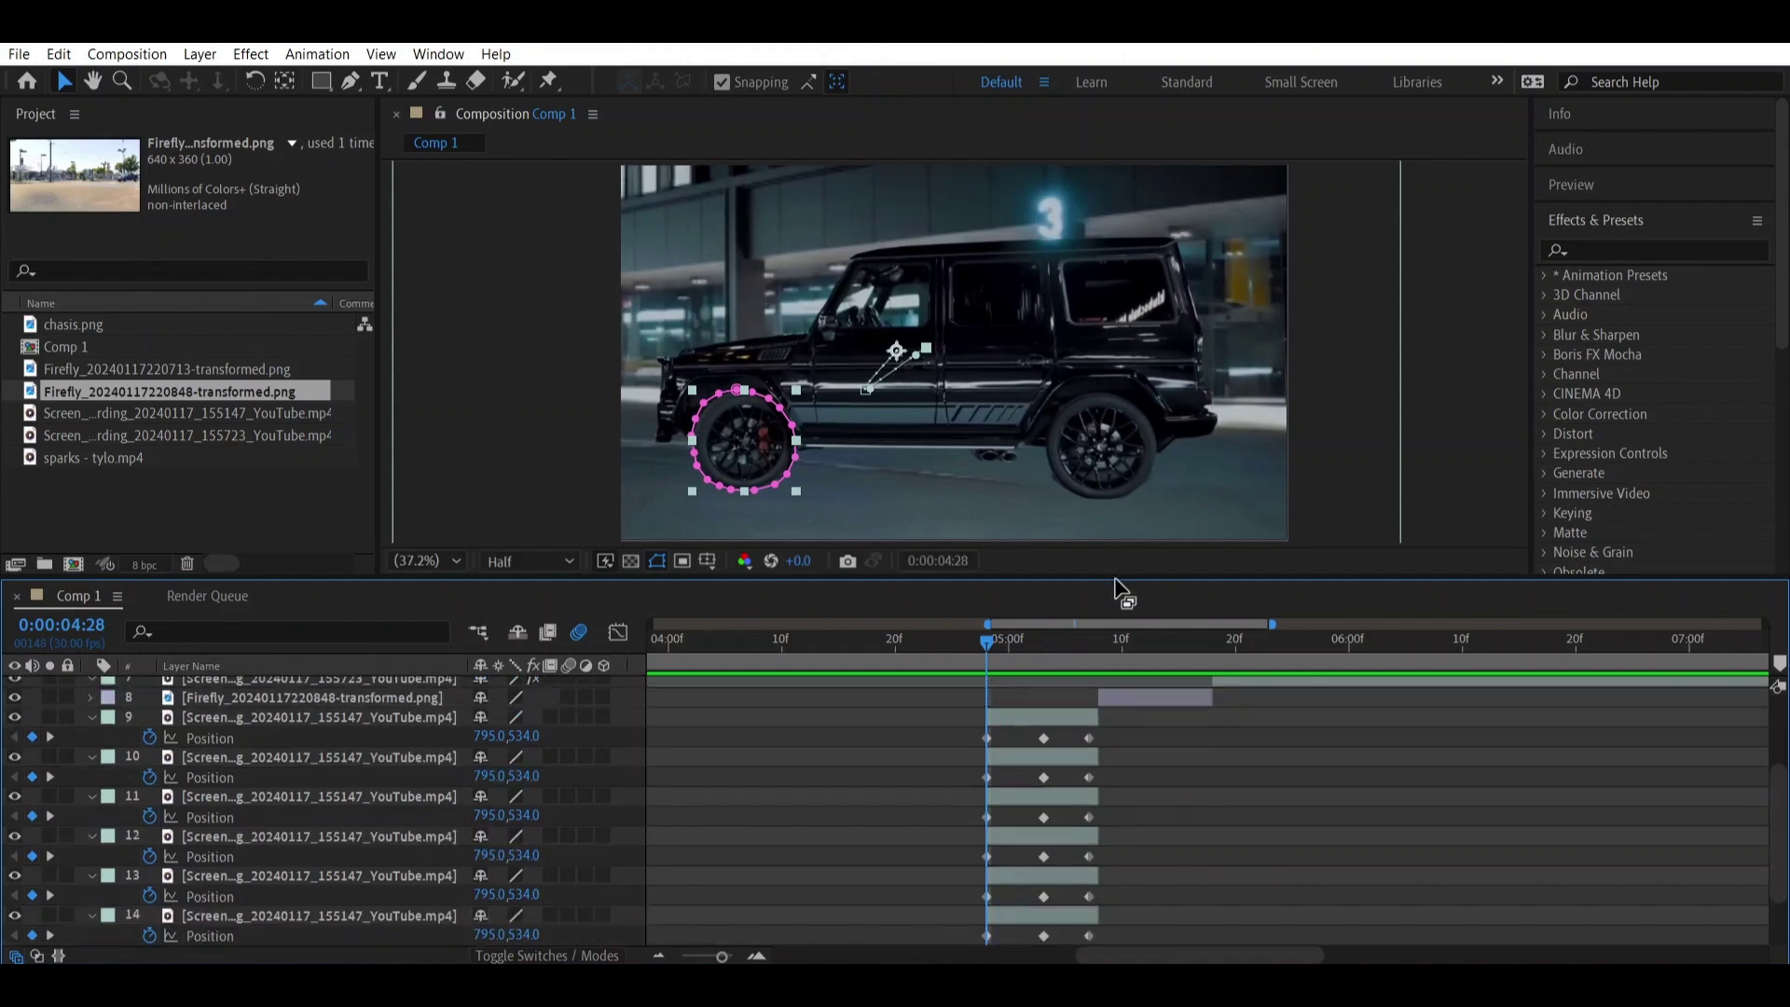
pyautogui.moveTo(1118, 589); pyautogui.dragTo(1119, 535)
pyautogui.click(1077, 658)
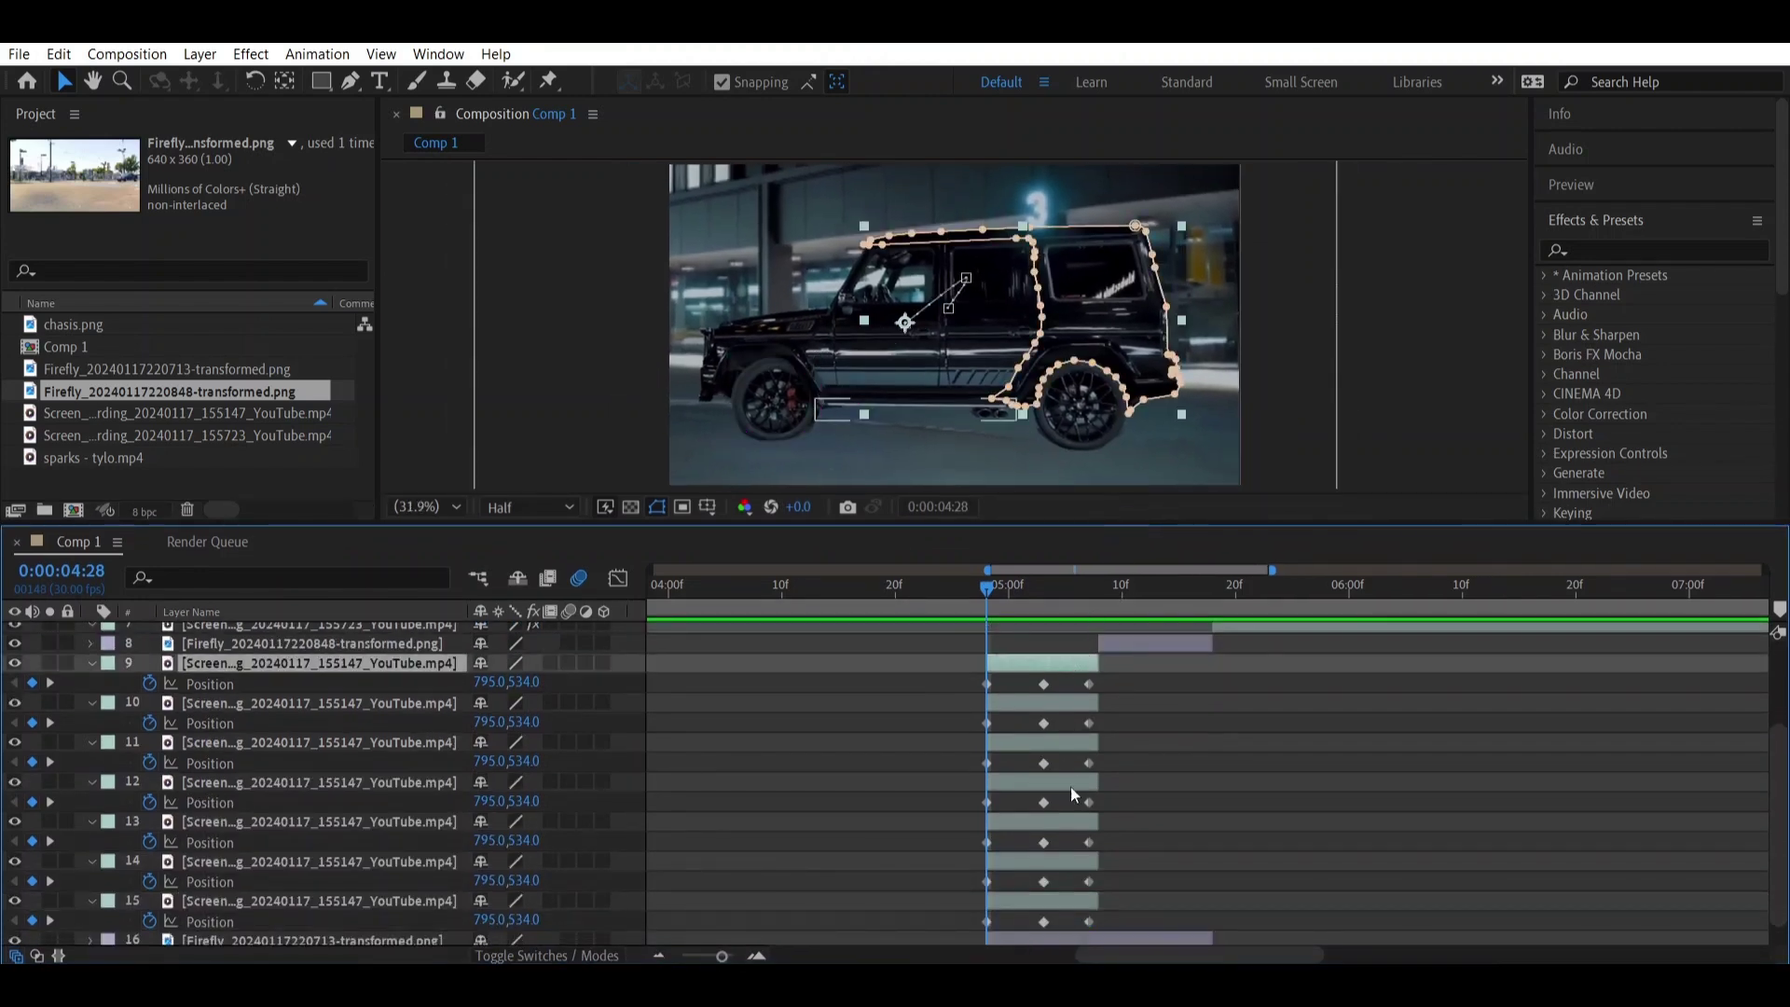
pyautogui.moveTo(1118, 675); pyautogui.dragTo(986, 946)
pyautogui.rightClick(1088, 919)
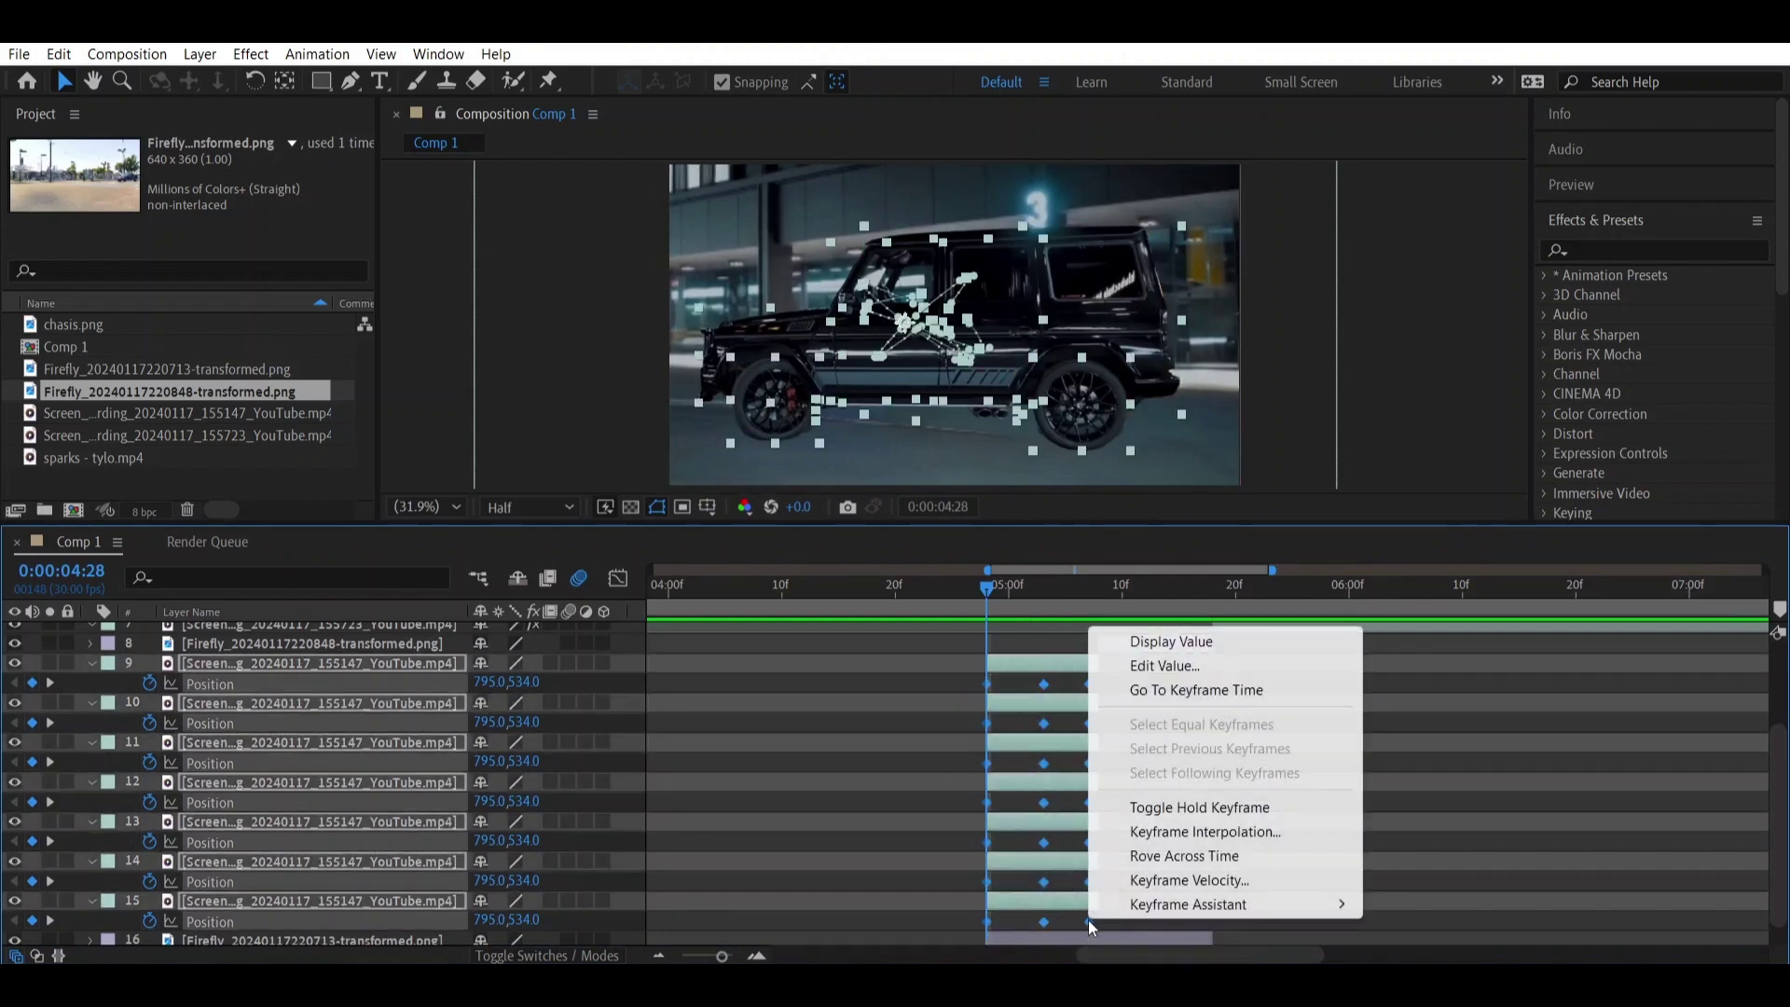
pyautogui.moveTo(1128, 904)
pyautogui.click(1413, 754)
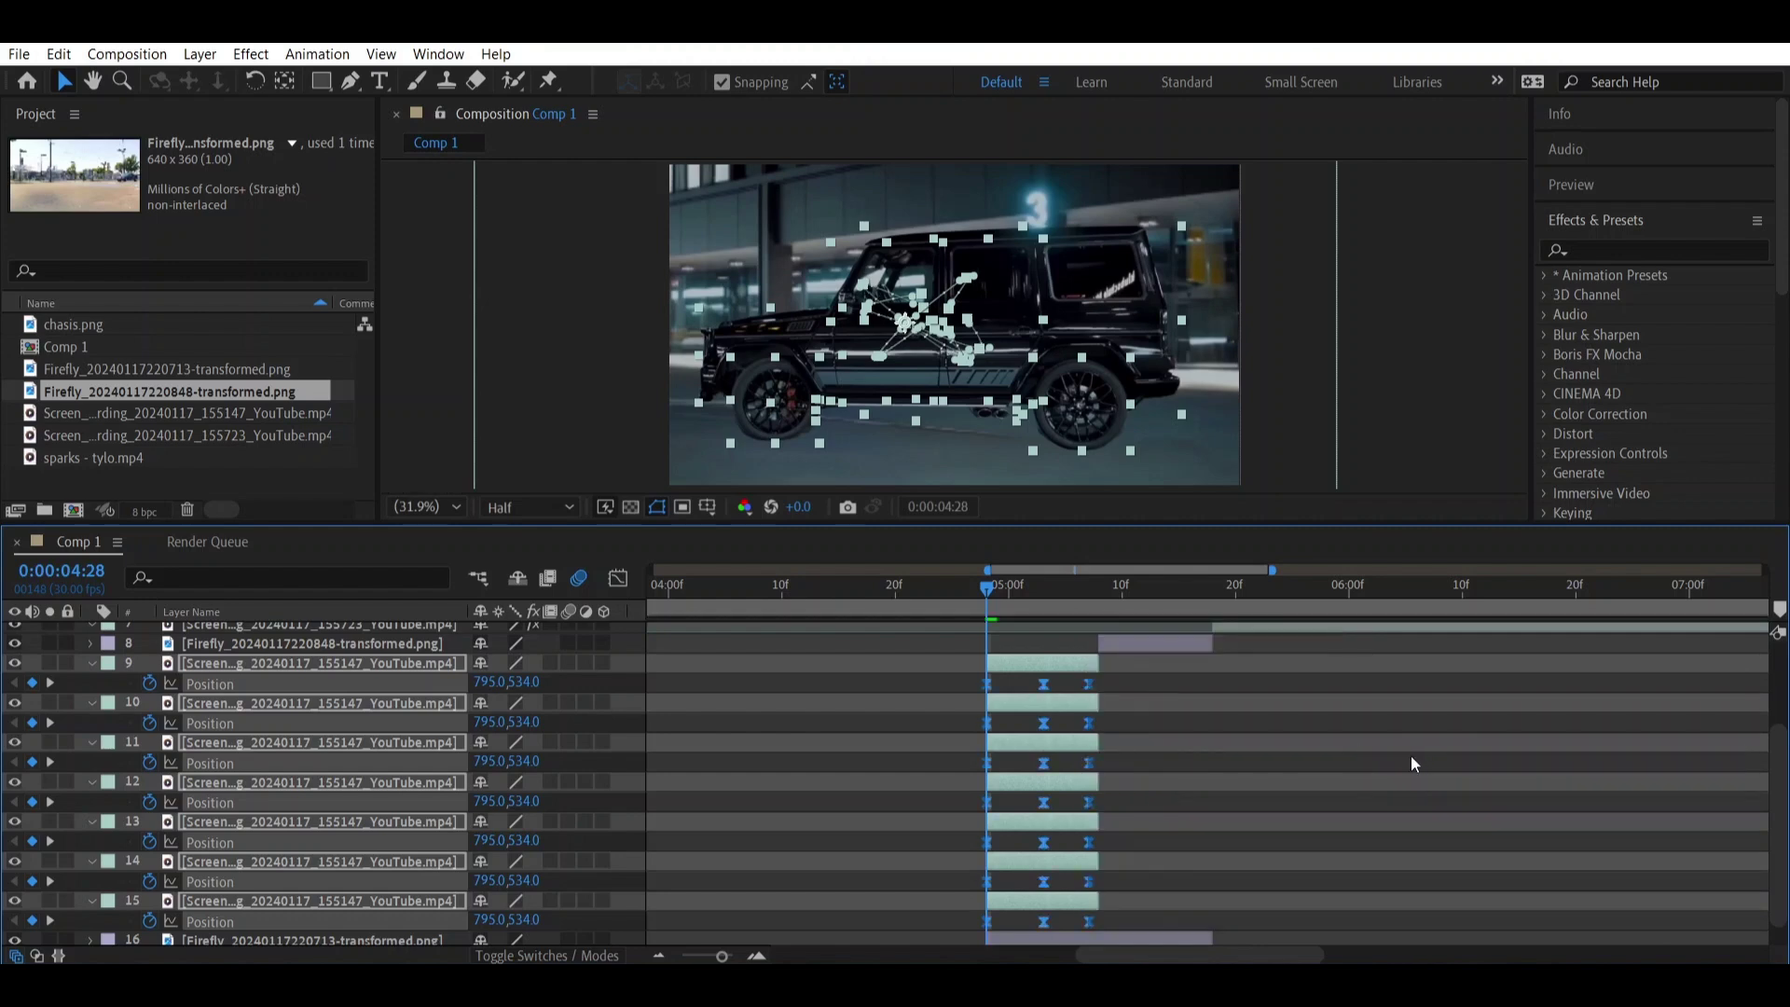
# Enable motion blur on the seven masked 155147 copies and collapse their Position properties.
pyautogui.click(568, 662)
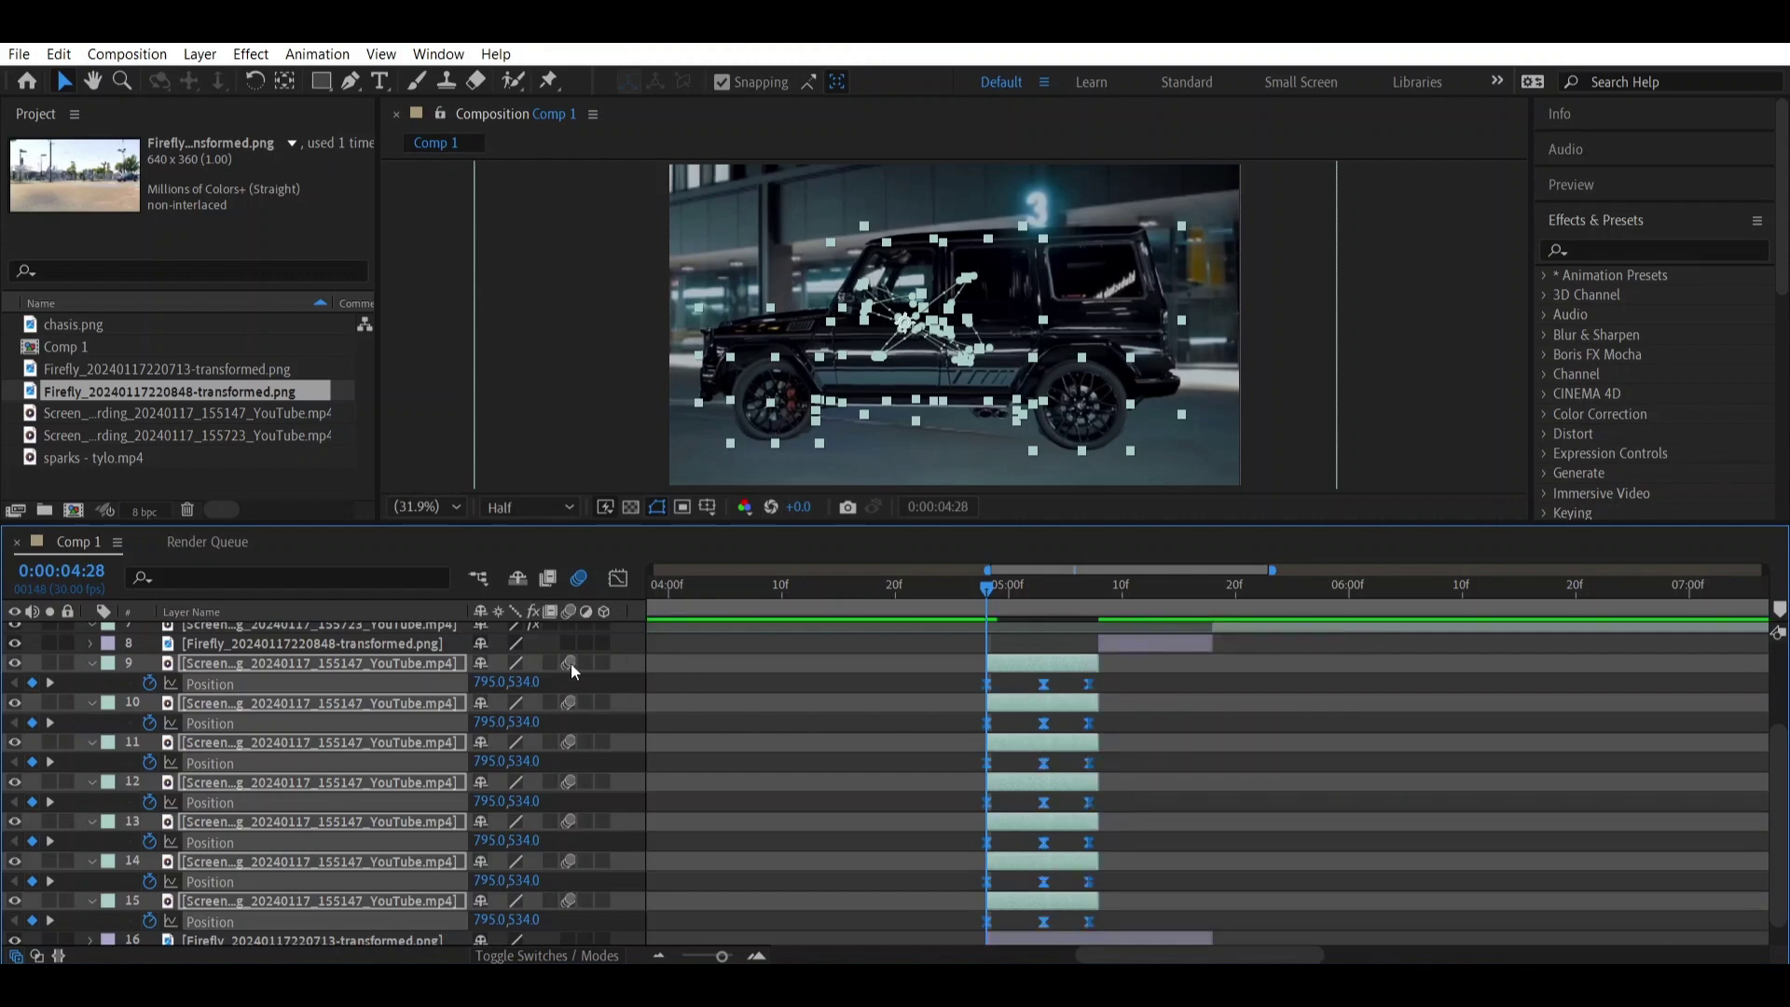
pyautogui.scroll(3, 1253, 713)
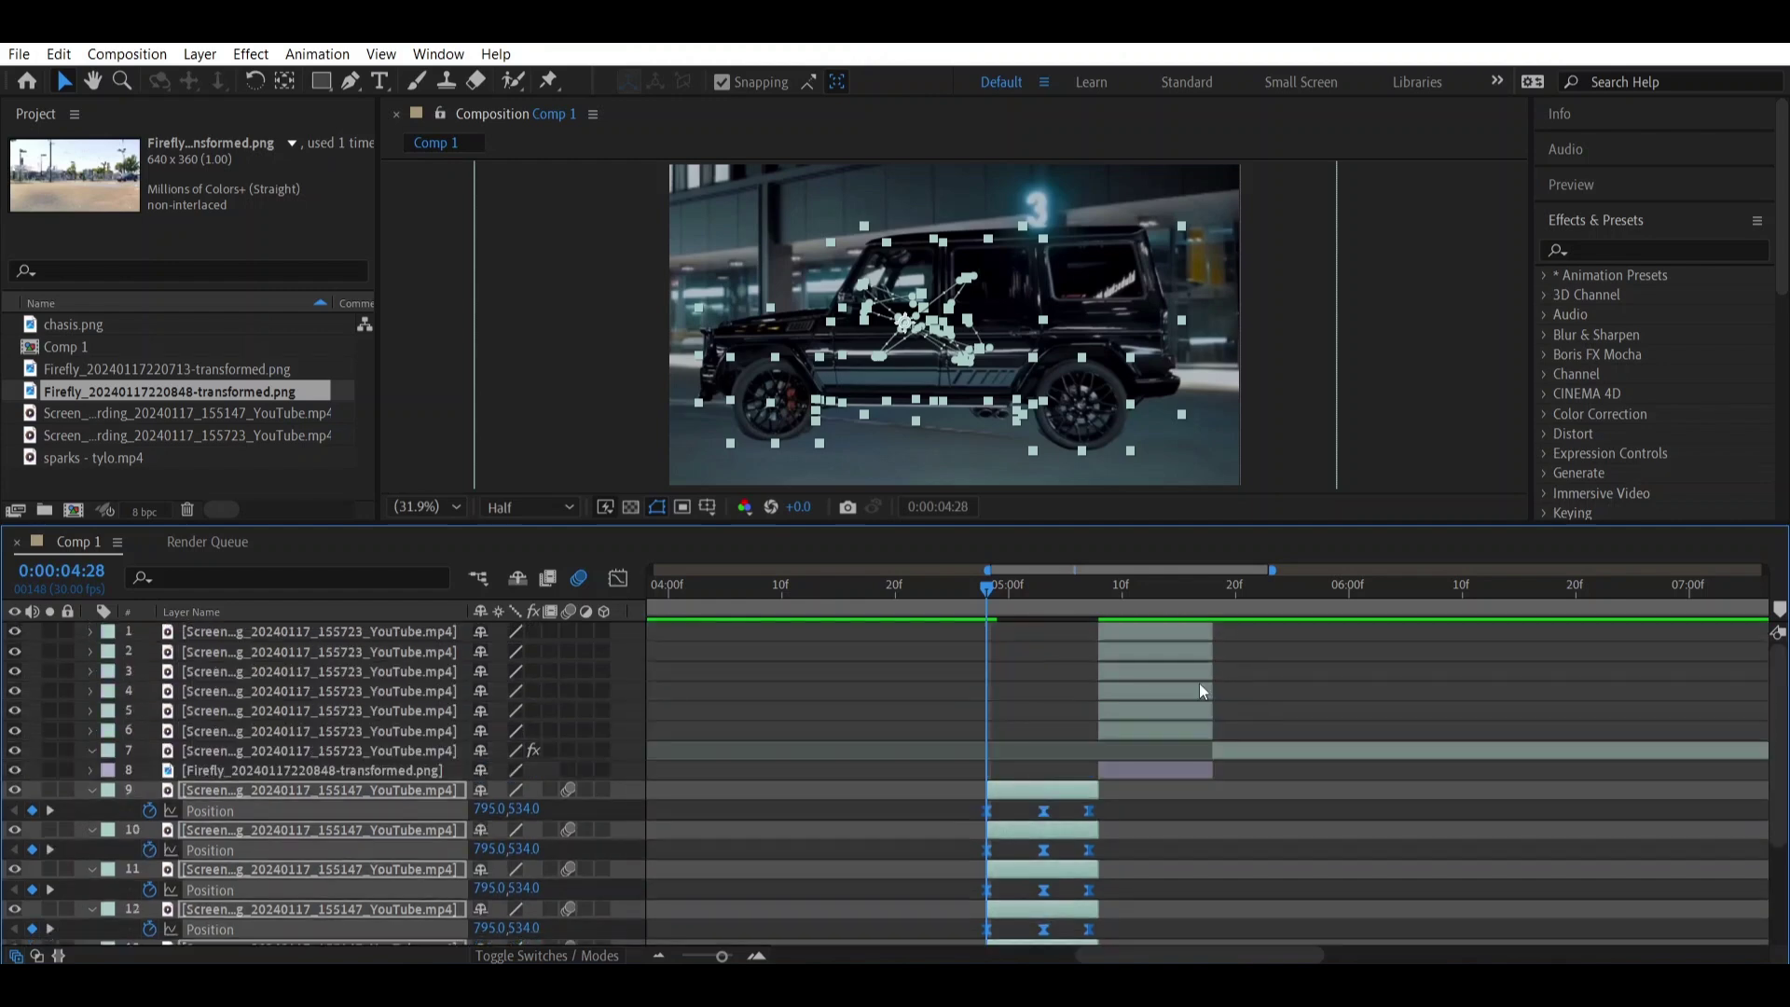
pyautogui.press('u')
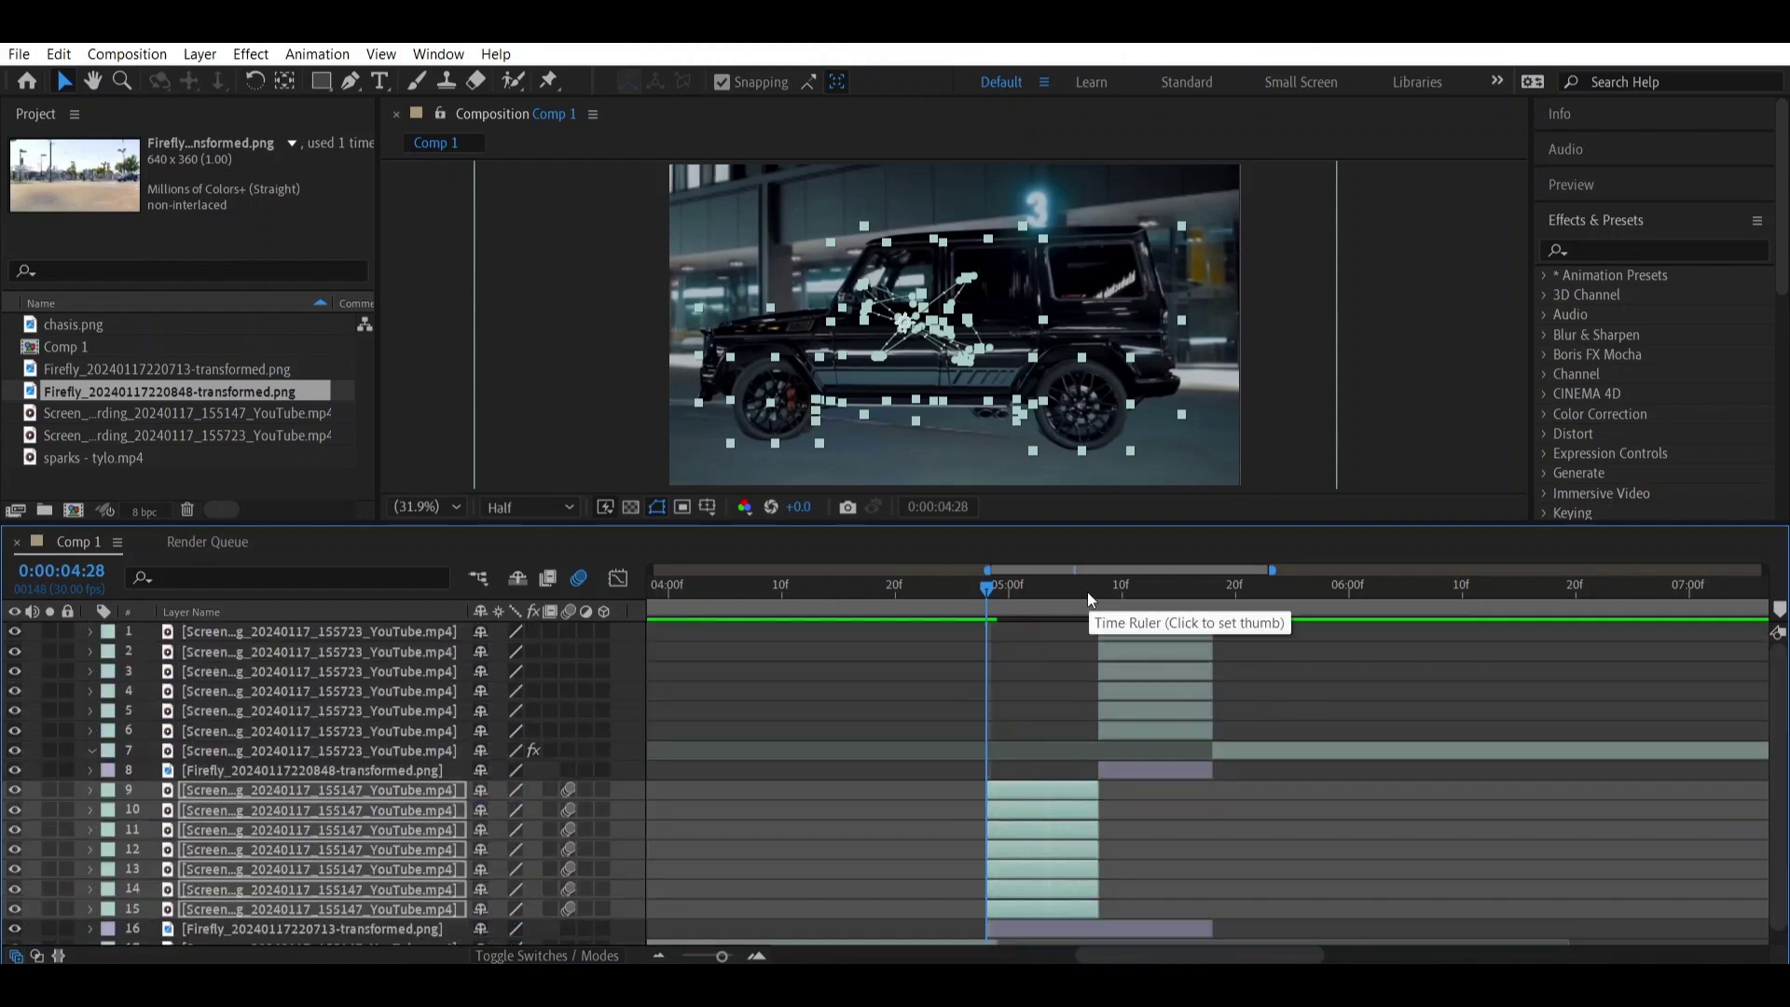
# From 0:00:05:08, keyframe Position on the six masked 155723 copies, shift those keyframes to 0:00:05:18 and extend the copies' start to 0:00:05:07.
pyautogui.moveTo(1087, 591)
pyautogui.mouseDown()
pyautogui.moveTo(1111, 601)
pyautogui.moveTo(1098, 590)
pyautogui.mouseUp()
pyautogui.click(1127, 642)
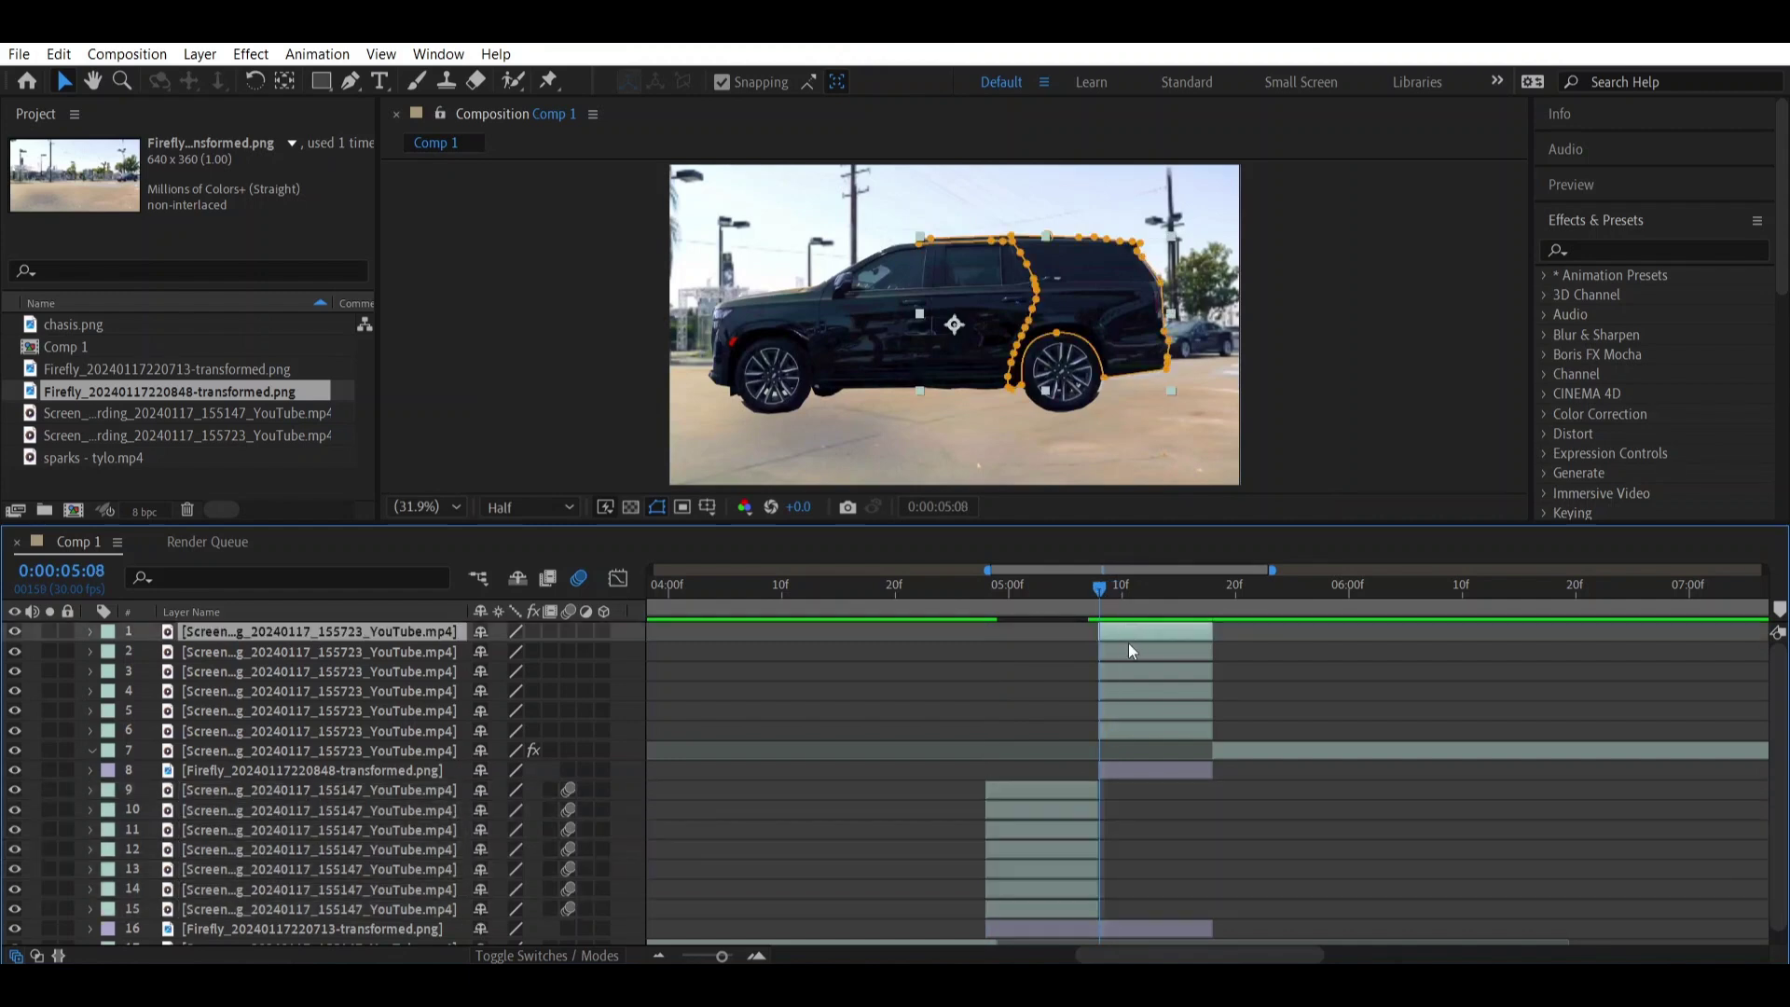
pyautogui.keyDown('shift'); pyautogui.click(1138, 729); pyautogui.keyUp('shift')
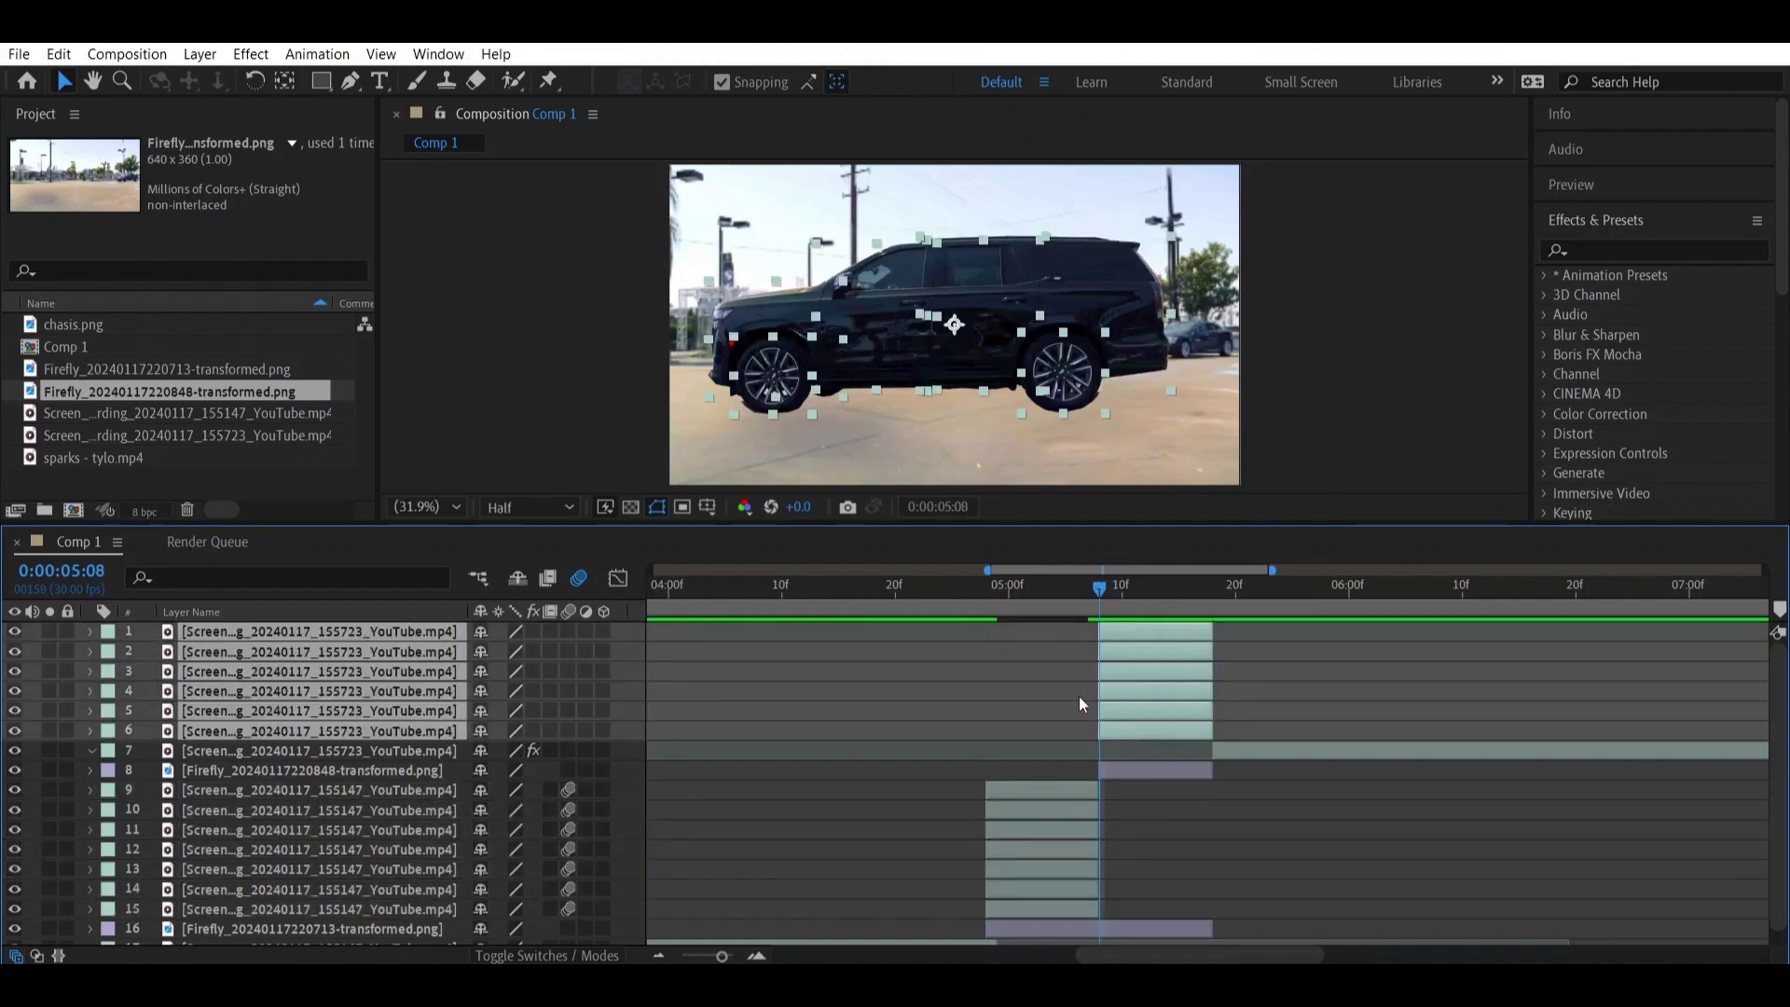
pyautogui.press('p')
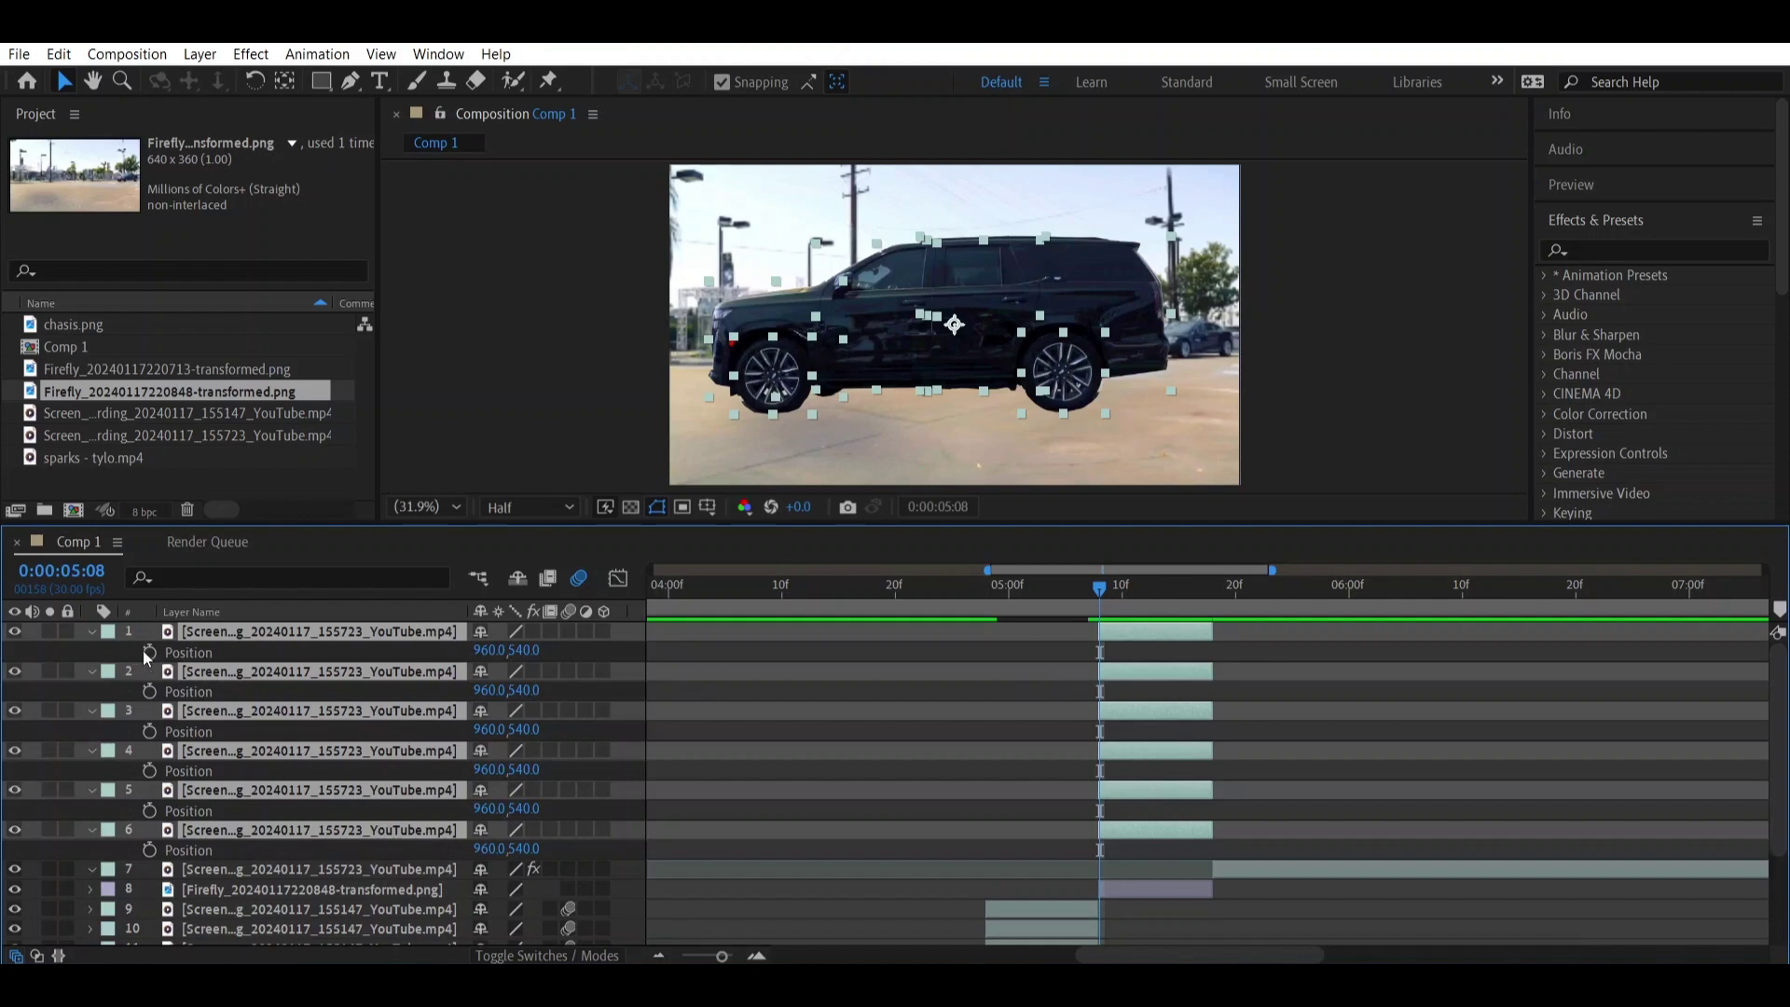
pyautogui.click(149, 652)
pyautogui.moveTo(1100, 650); pyautogui.dragTo(1199, 657)
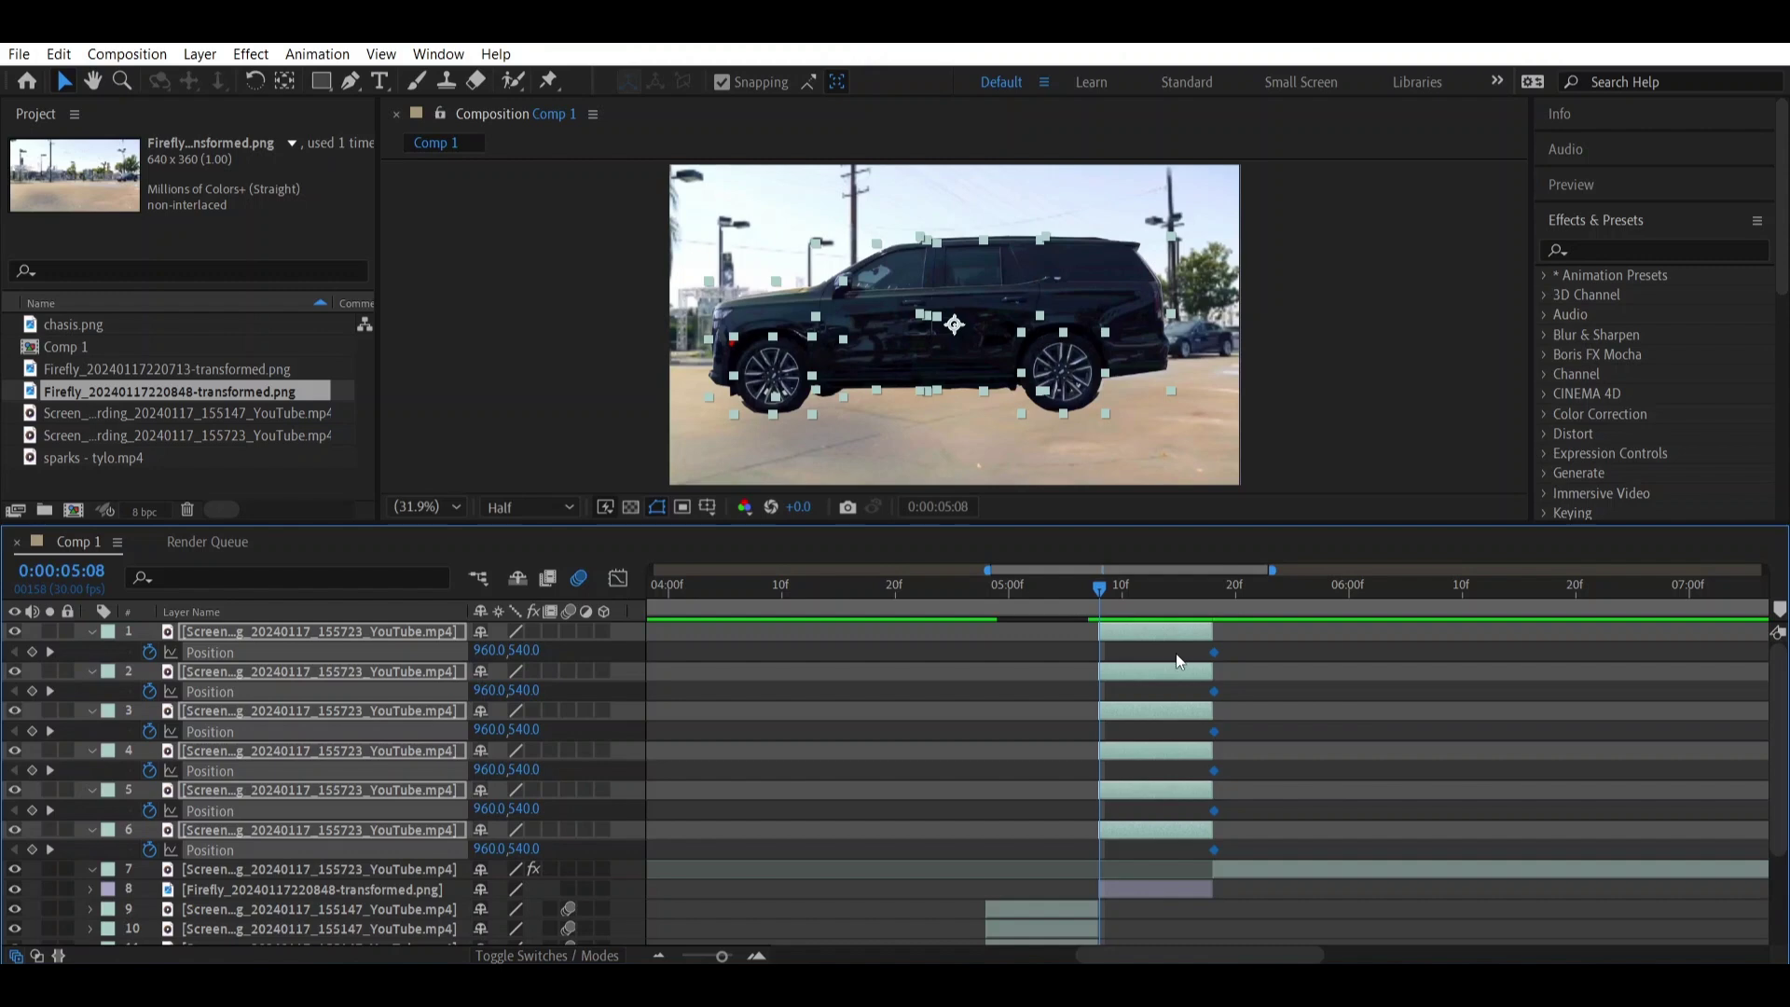
pyautogui.moveTo(1095, 636); pyautogui.dragTo(1081, 637)
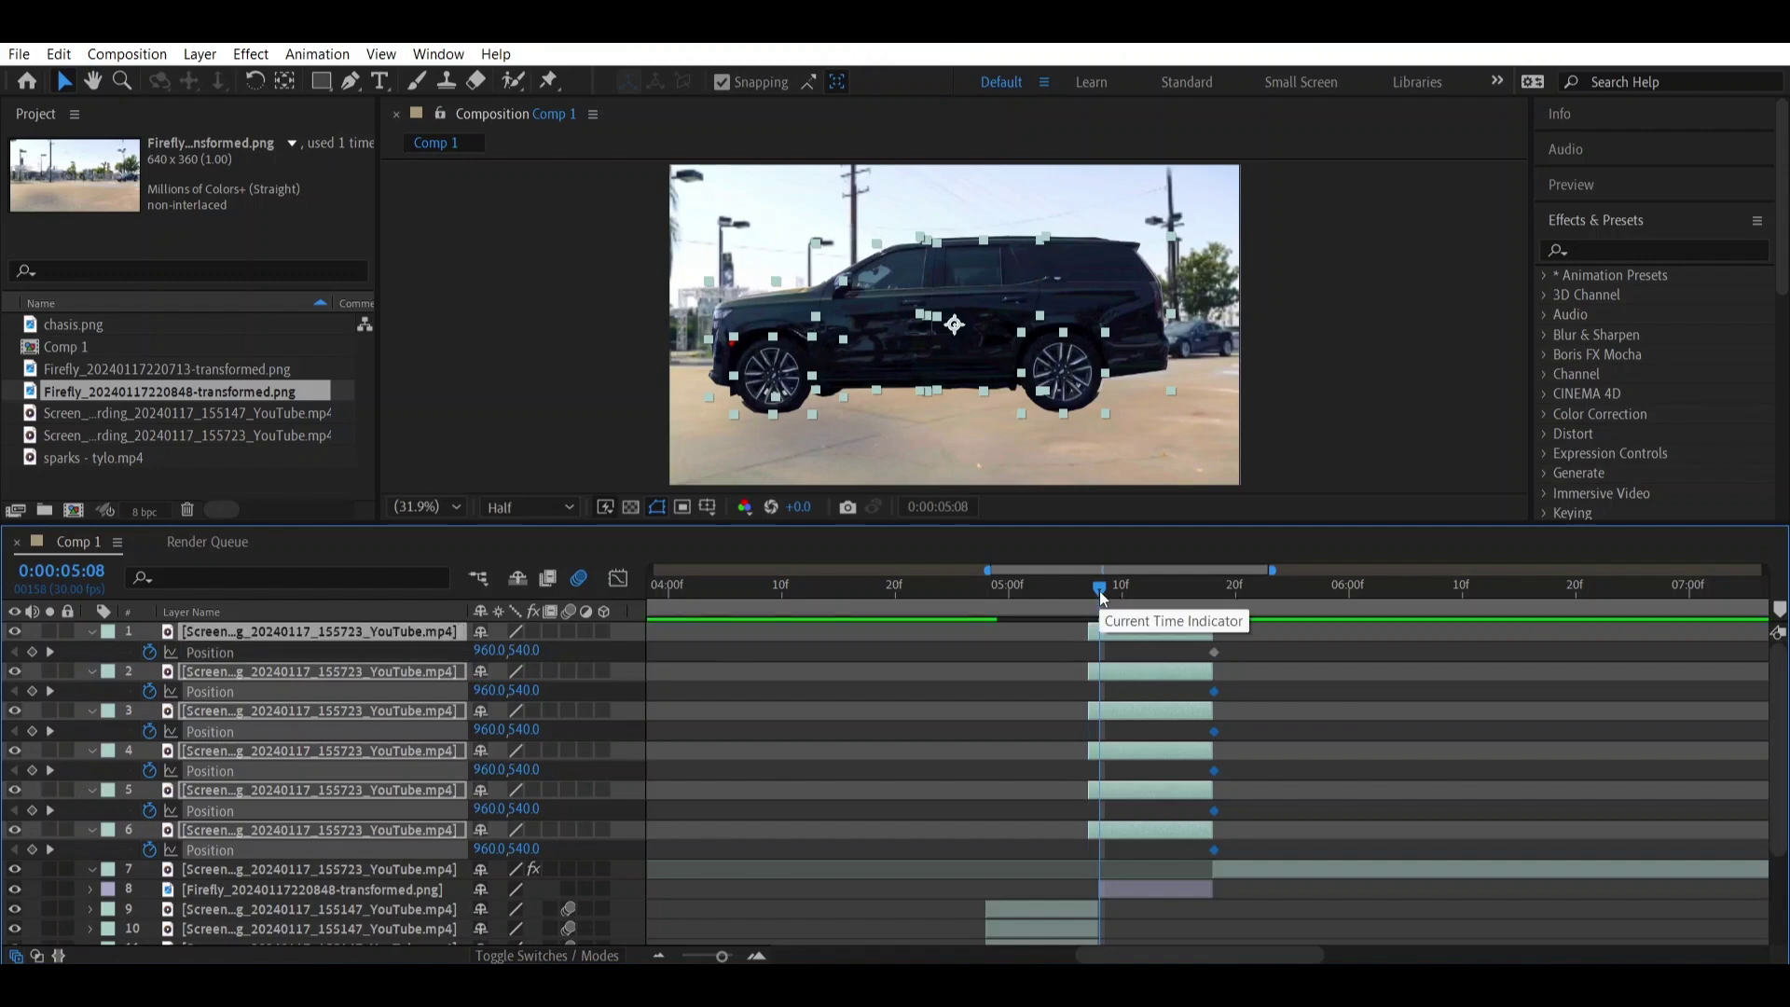
# At 0:00:05:07, spread the second car's parts apart, placing the rear body at about 1120, 434 and the rear wheel at about 1229, 629.
pyautogui.moveTo(1099, 590); pyautogui.dragTo(1087, 598)
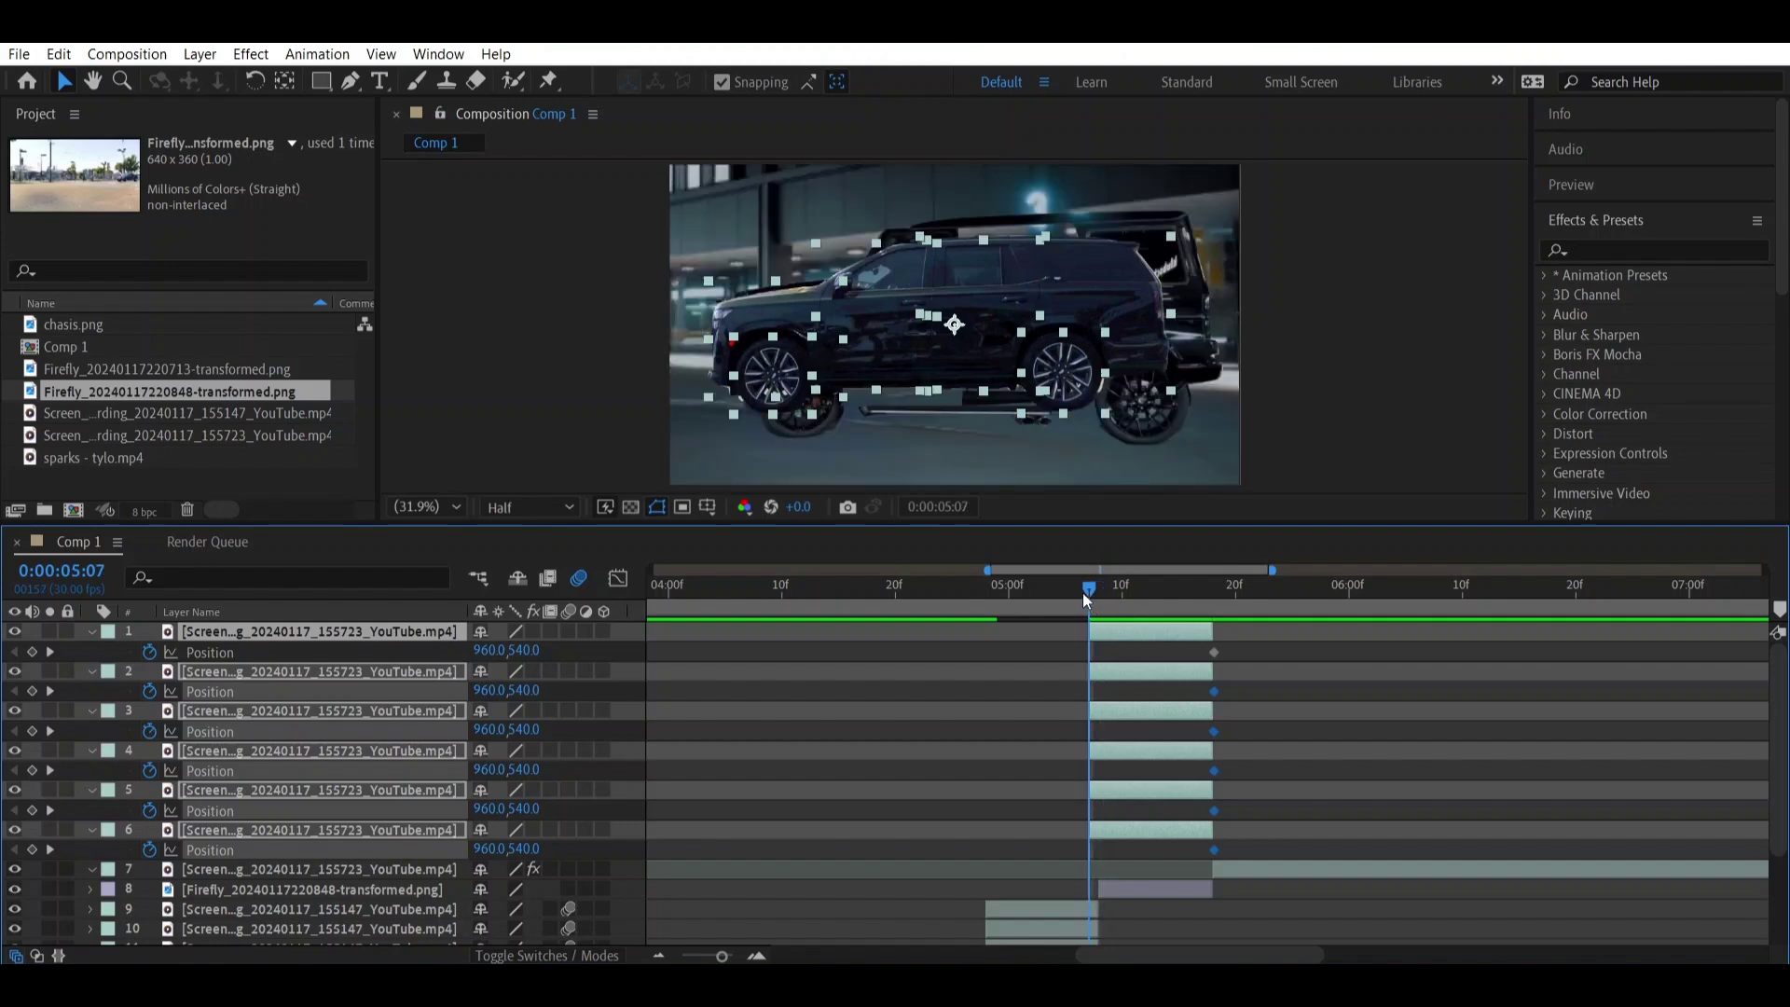
pyautogui.click(1328, 671)
pyautogui.click(1150, 634)
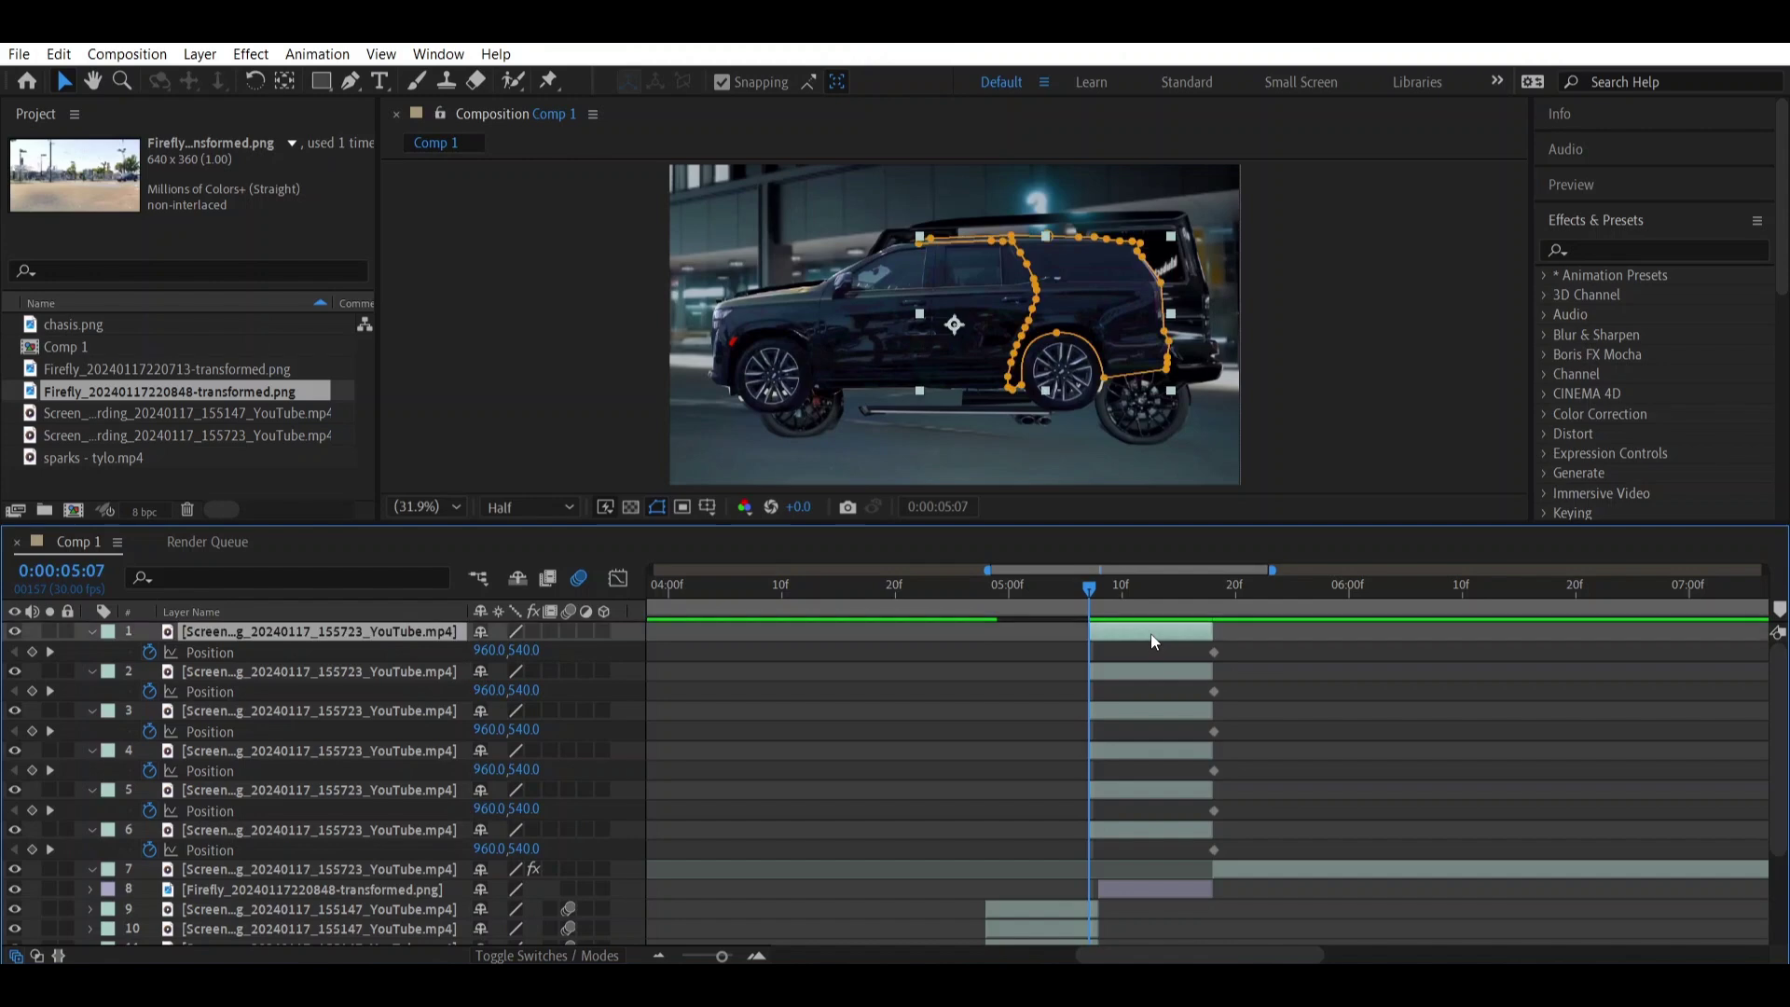
pyautogui.moveTo(1087, 332); pyautogui.dragTo(1135, 300)
pyautogui.click(1064, 373)
pyautogui.moveTo(1063, 373); pyautogui.dragTo(1148, 401)
pyautogui.moveTo(997, 333); pyautogui.dragTo(981, 296)
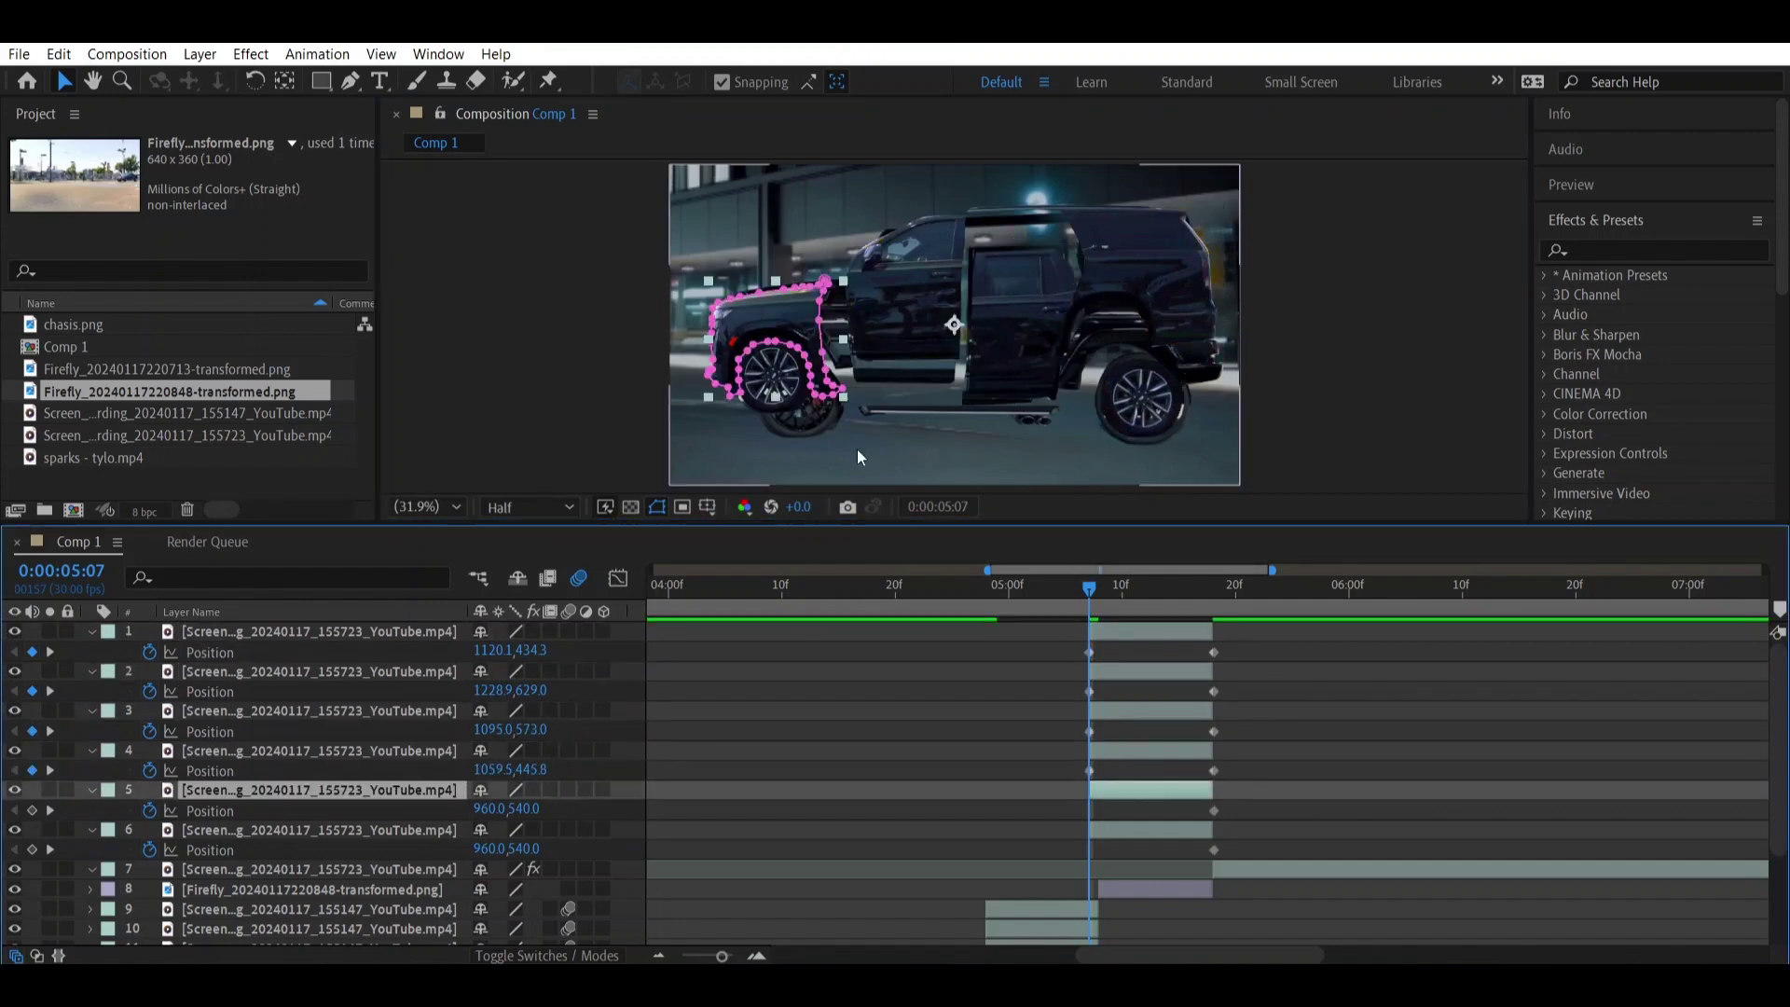
pyautogui.click(1144, 794)
# At 0:00:05:13, spread the second car's wheels, body sections and doors farther outward with new Position keyframes.
pyautogui.click(1144, 599)
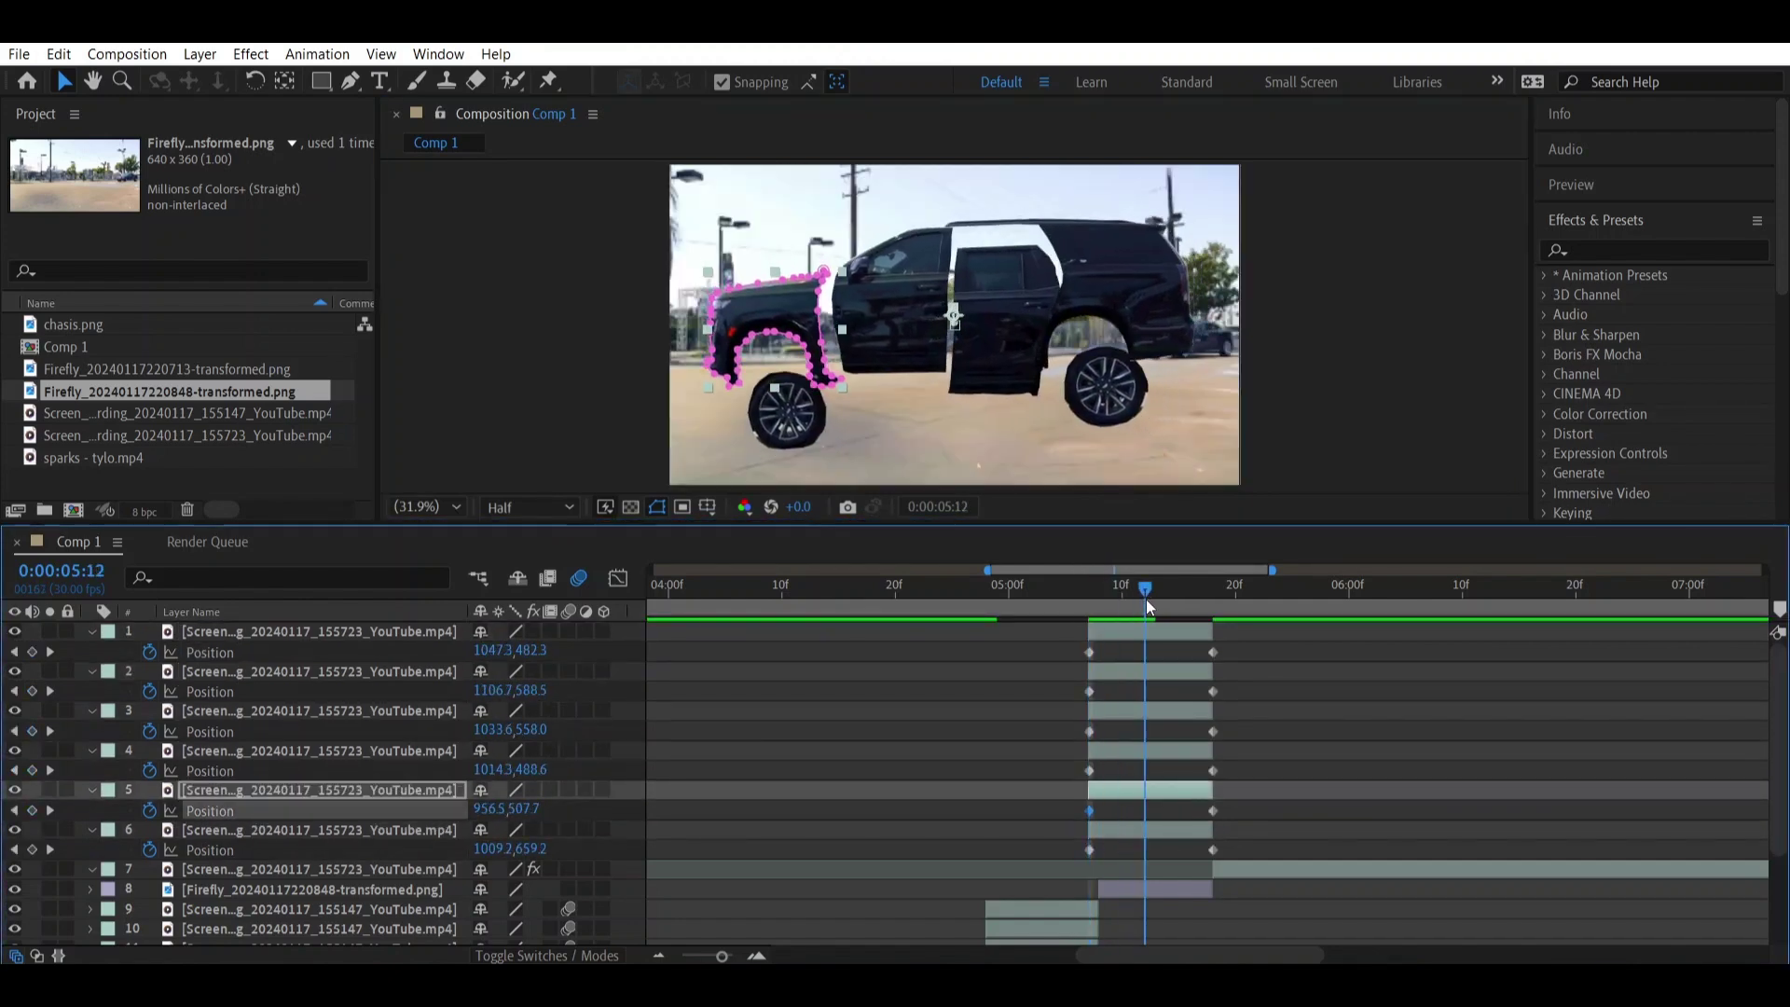
pyautogui.moveTo(1144, 598); pyautogui.dragTo(1149, 601)
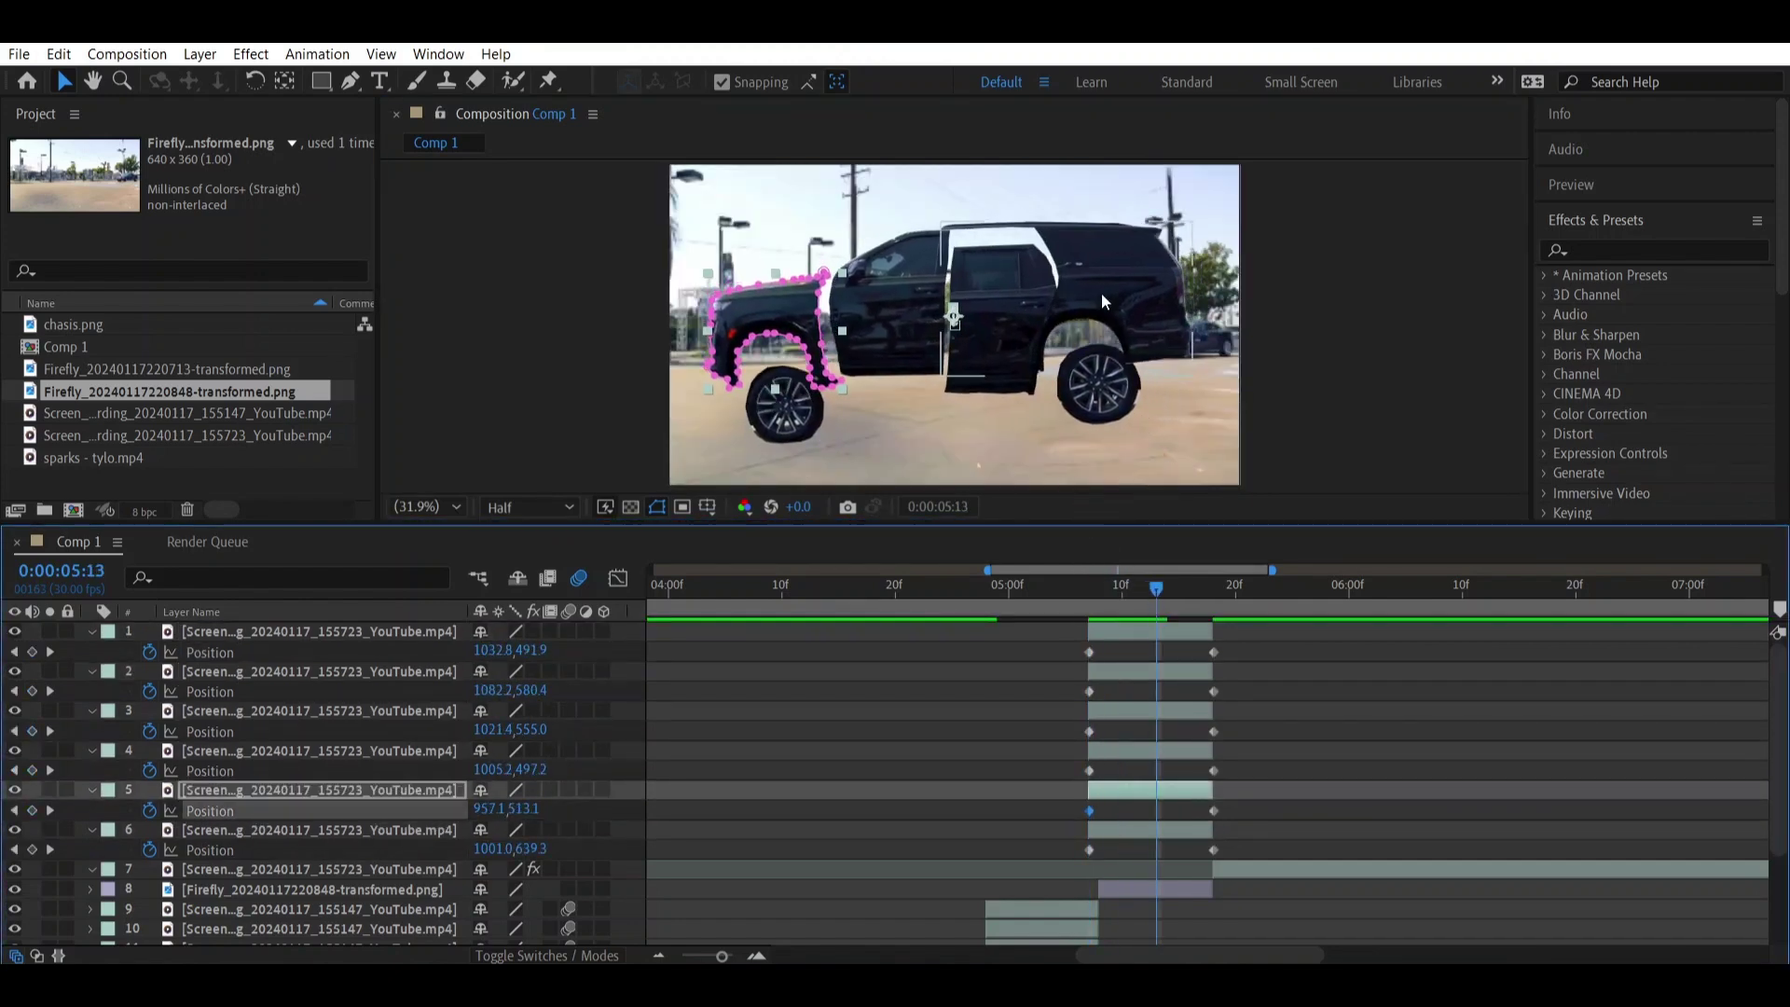
pyautogui.click(1152, 830)
pyautogui.moveTo(806, 416); pyautogui.dragTo(752, 435)
pyautogui.moveTo(820, 290); pyautogui.dragTo(795, 284)
pyautogui.moveTo(968, 313); pyautogui.dragTo(1013, 287)
pyautogui.moveTo(991, 338); pyautogui.dragTo(1035, 353)
pyautogui.click(997, 317)
pyautogui.moveTo(1131, 591)
pyautogui.mouseDown()
pyautogui.moveTo(1072, 589)
pyautogui.moveTo(1134, 593)
pyautogui.mouseUp()
# Apply Easy Ease to all Position keyframes of the six masked 155723 copies.
pyautogui.moveTo(1233, 647); pyautogui.dragTo(1093, 846)
pyautogui.rightClick(1093, 848)
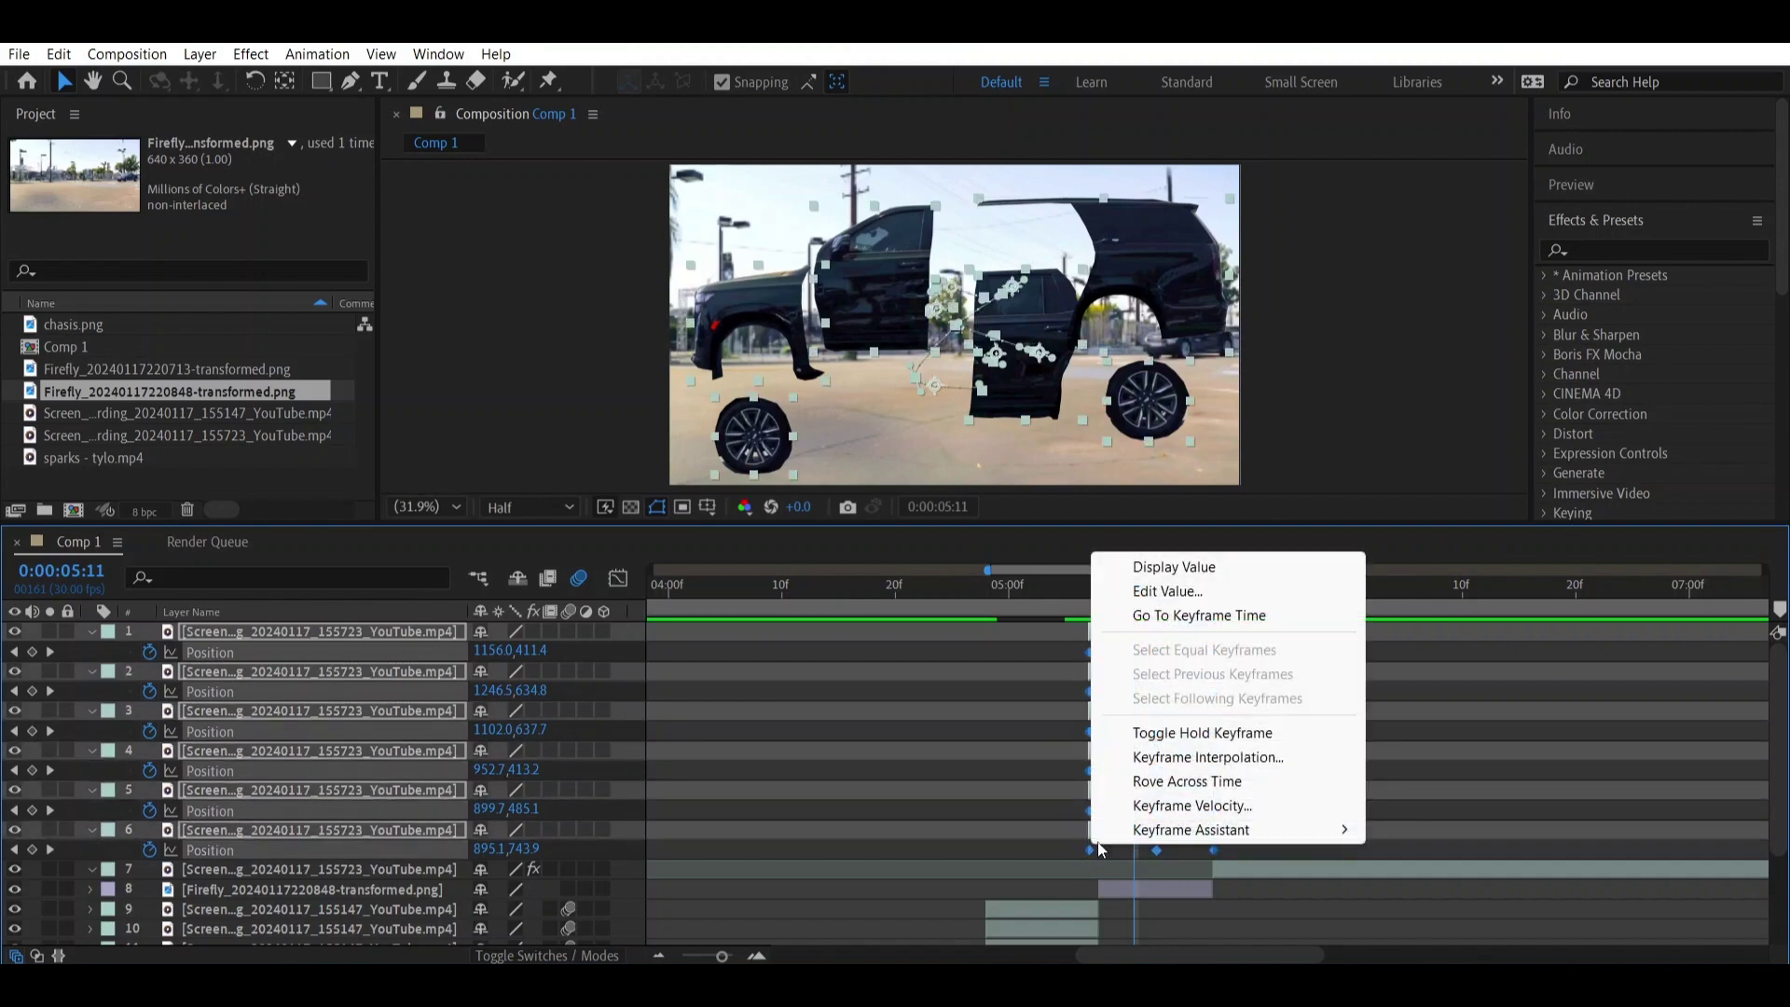
pyautogui.moveTo(1193, 830)
pyautogui.click(1403, 683)
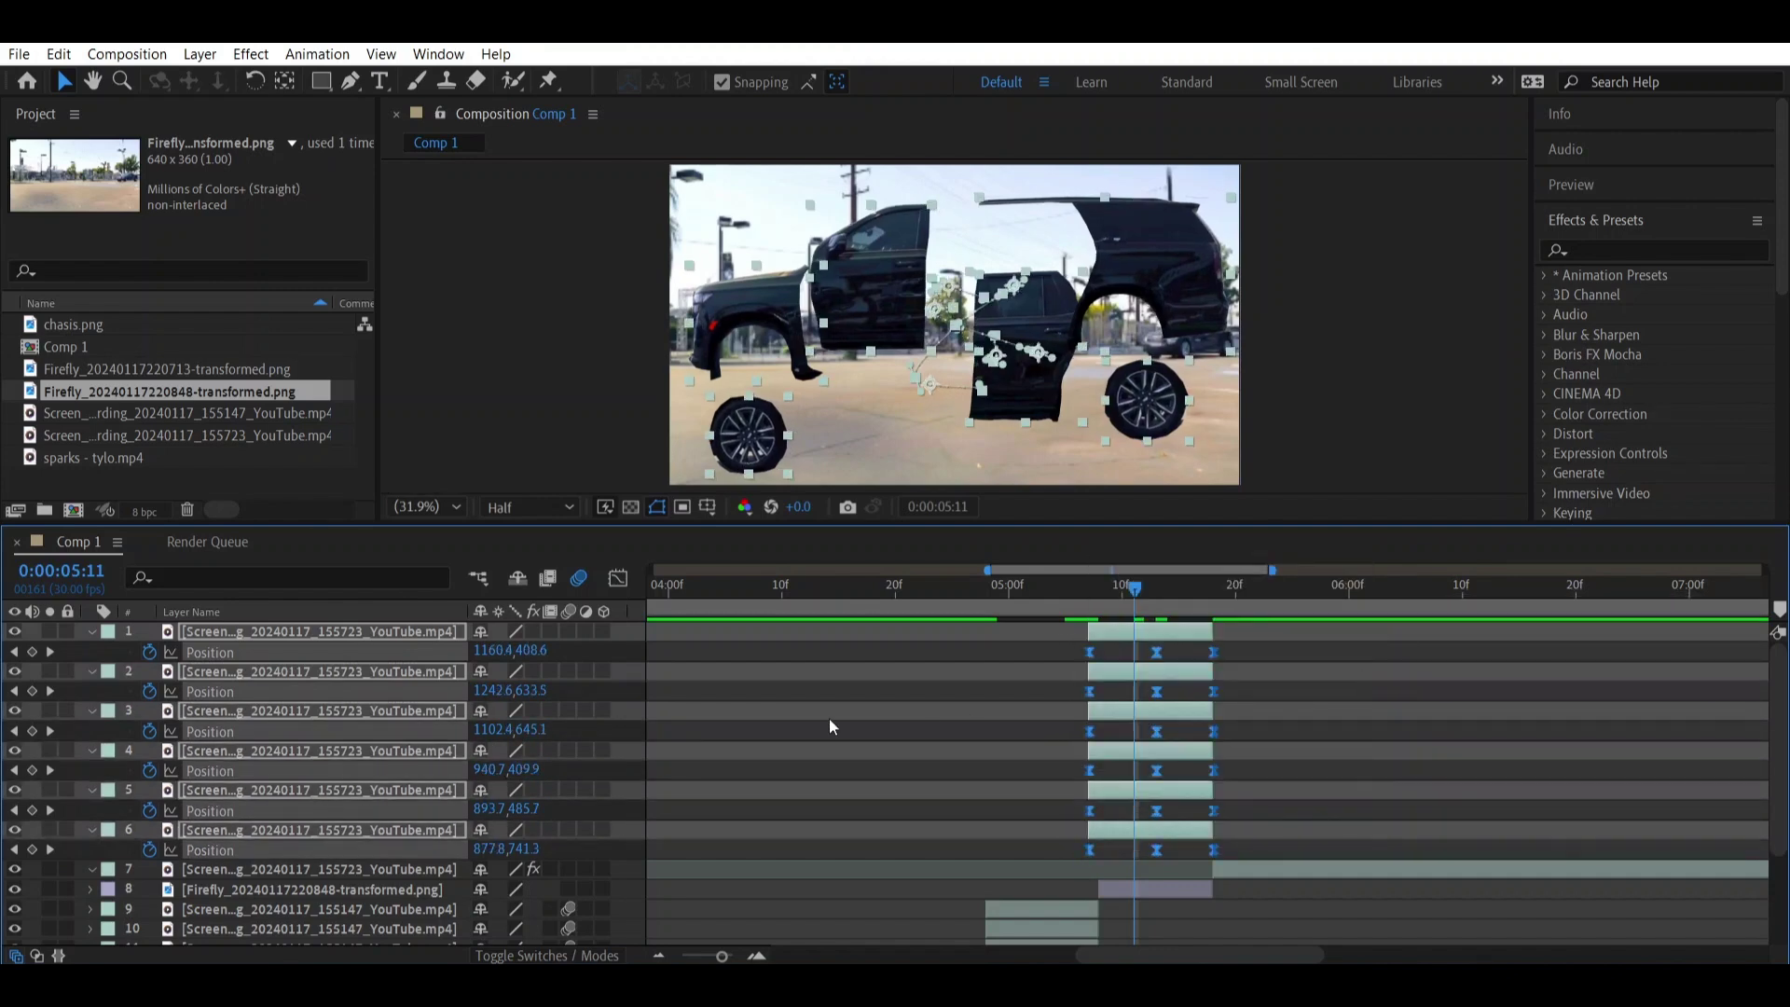
# Enable motion blur on the six masked 155723 copies, preview up to 0:00:05:18 and collapse their Position properties.
pyautogui.click(568, 634)
pyautogui.moveTo(893, 606); pyautogui.dragTo(1214, 621)
pyautogui.scroll(-3, 1149, 763)
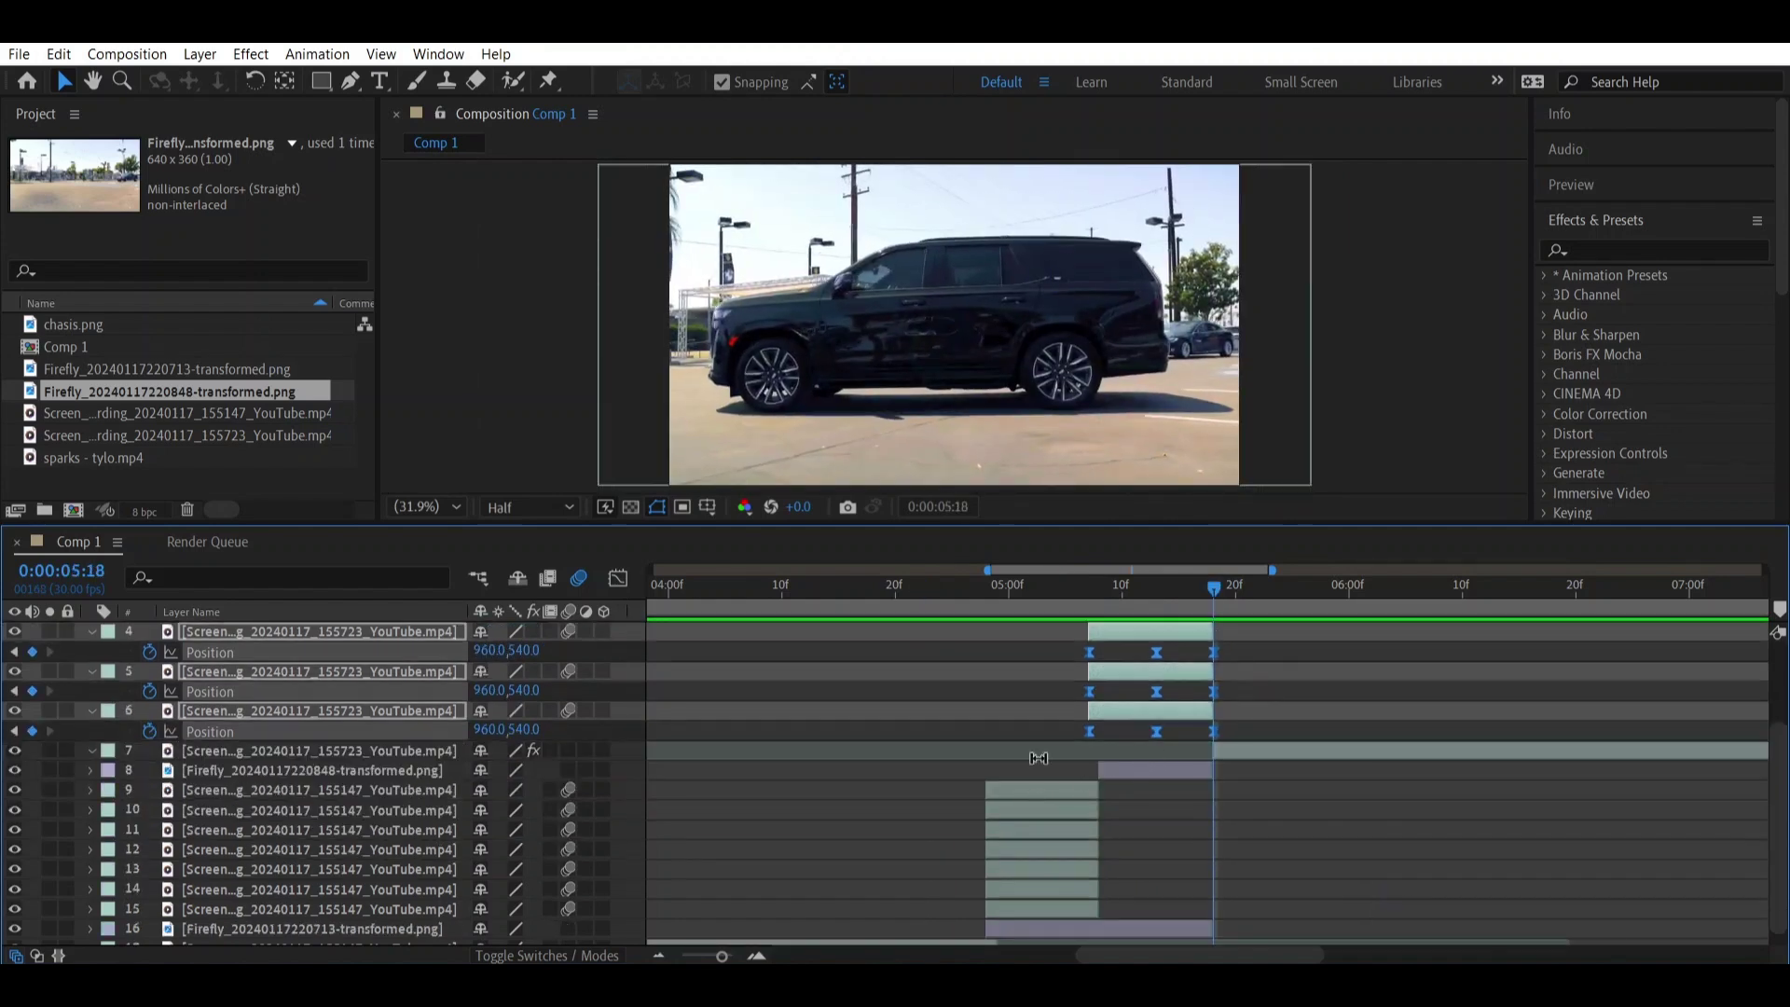
pyautogui.scroll(3, 992, 696)
pyautogui.click(94, 632)
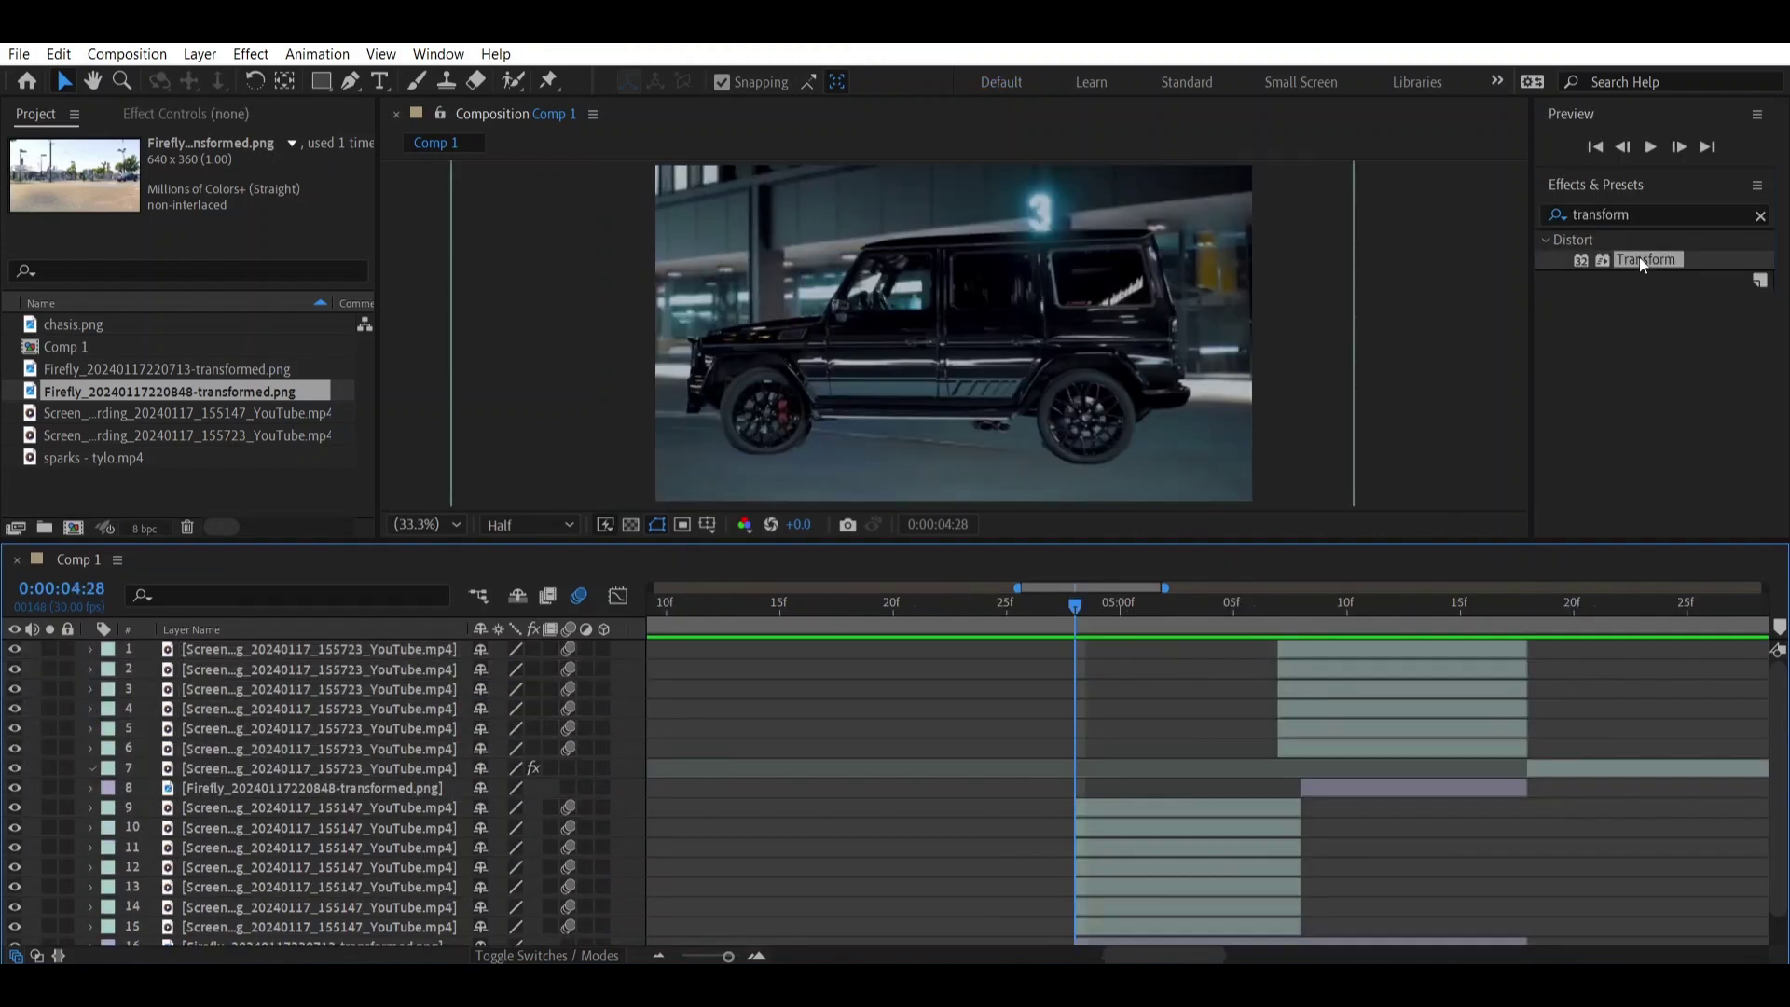
# Apply the Transform effect to the first car's front wheel layer and set its Position expression to wiggle(6,55).
pyautogui.moveTo(1639, 255); pyautogui.dragTo(1147, 910)
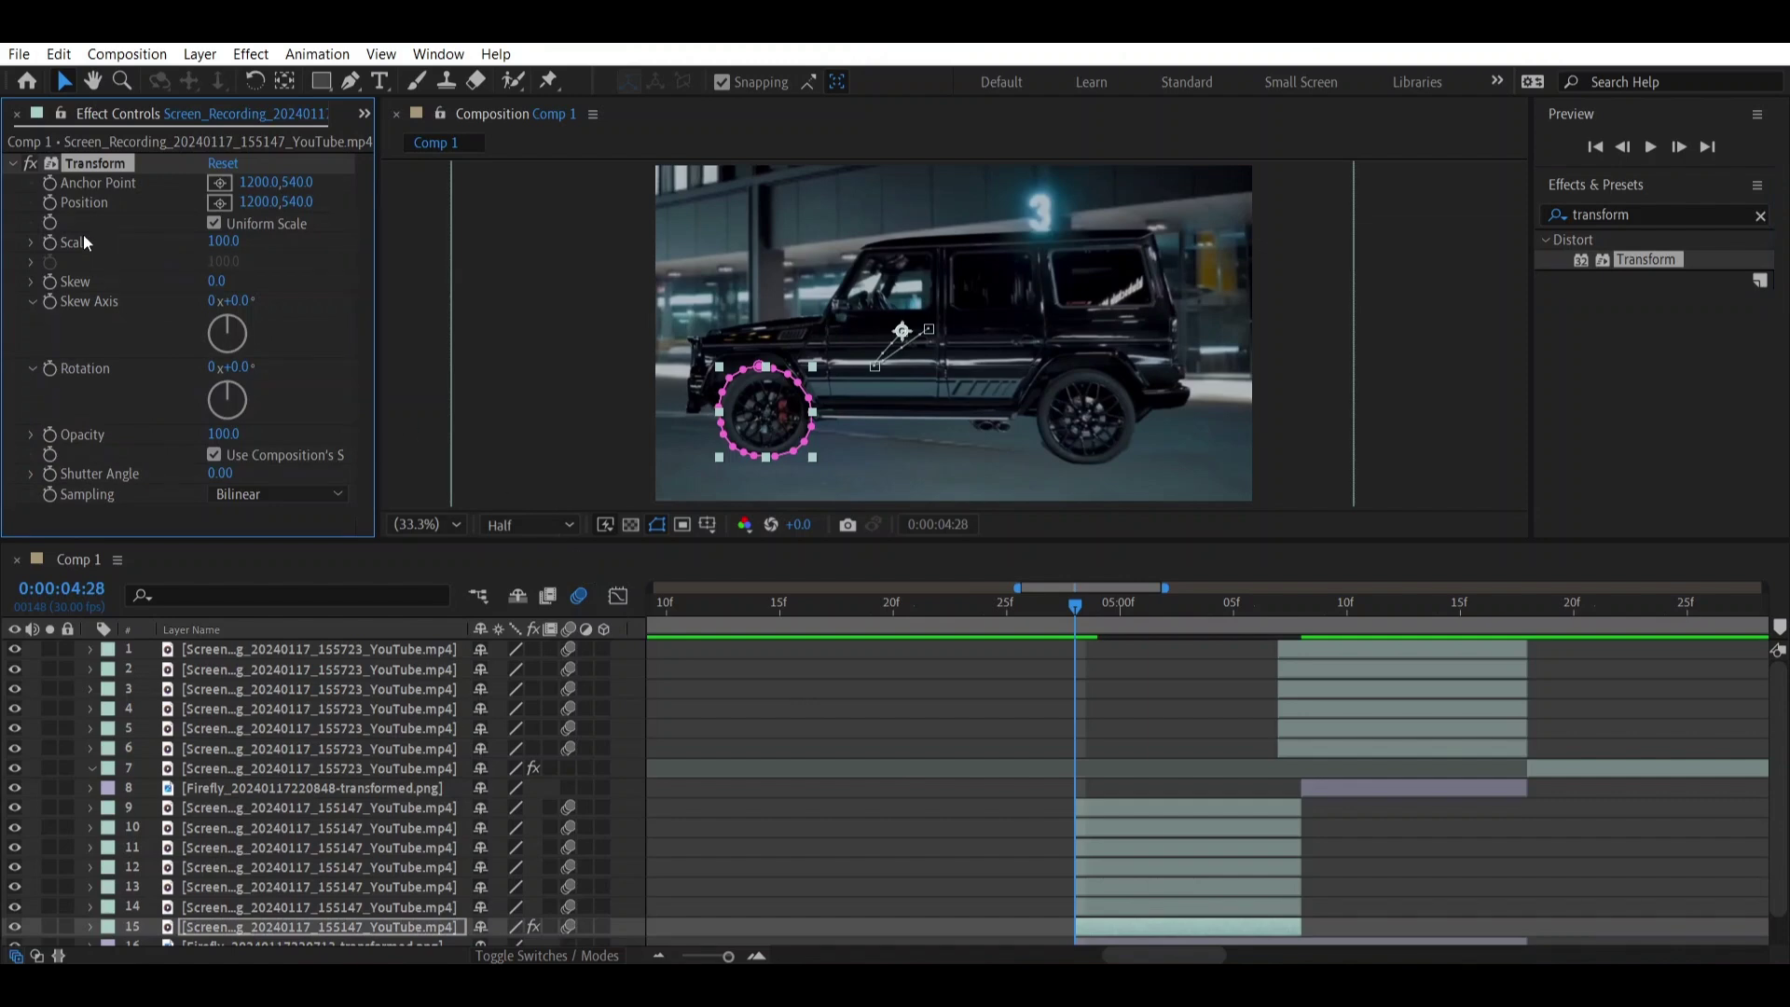
pyautogui.keyDown('alt'); pyautogui.click(50, 201); pyautogui.keyUp('alt')
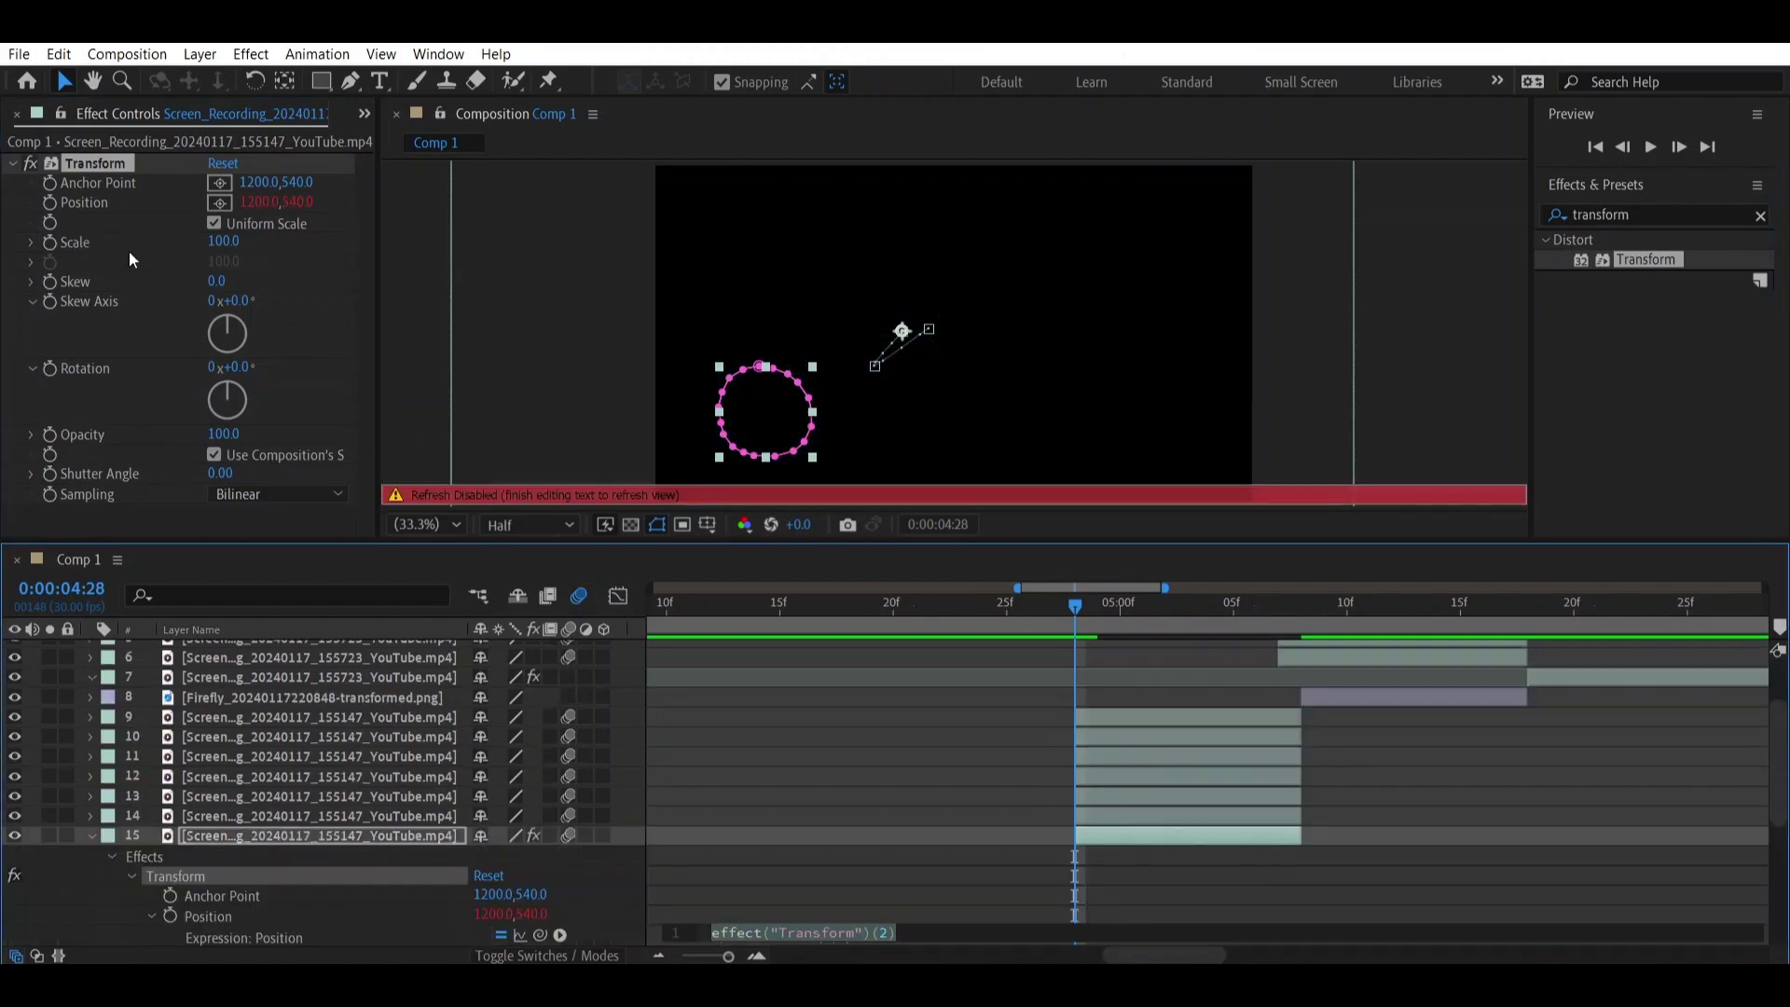
pyautogui.click(786, 933)
pyautogui.hotkey('ctrl', 'a')
pyautogui.write('wig')
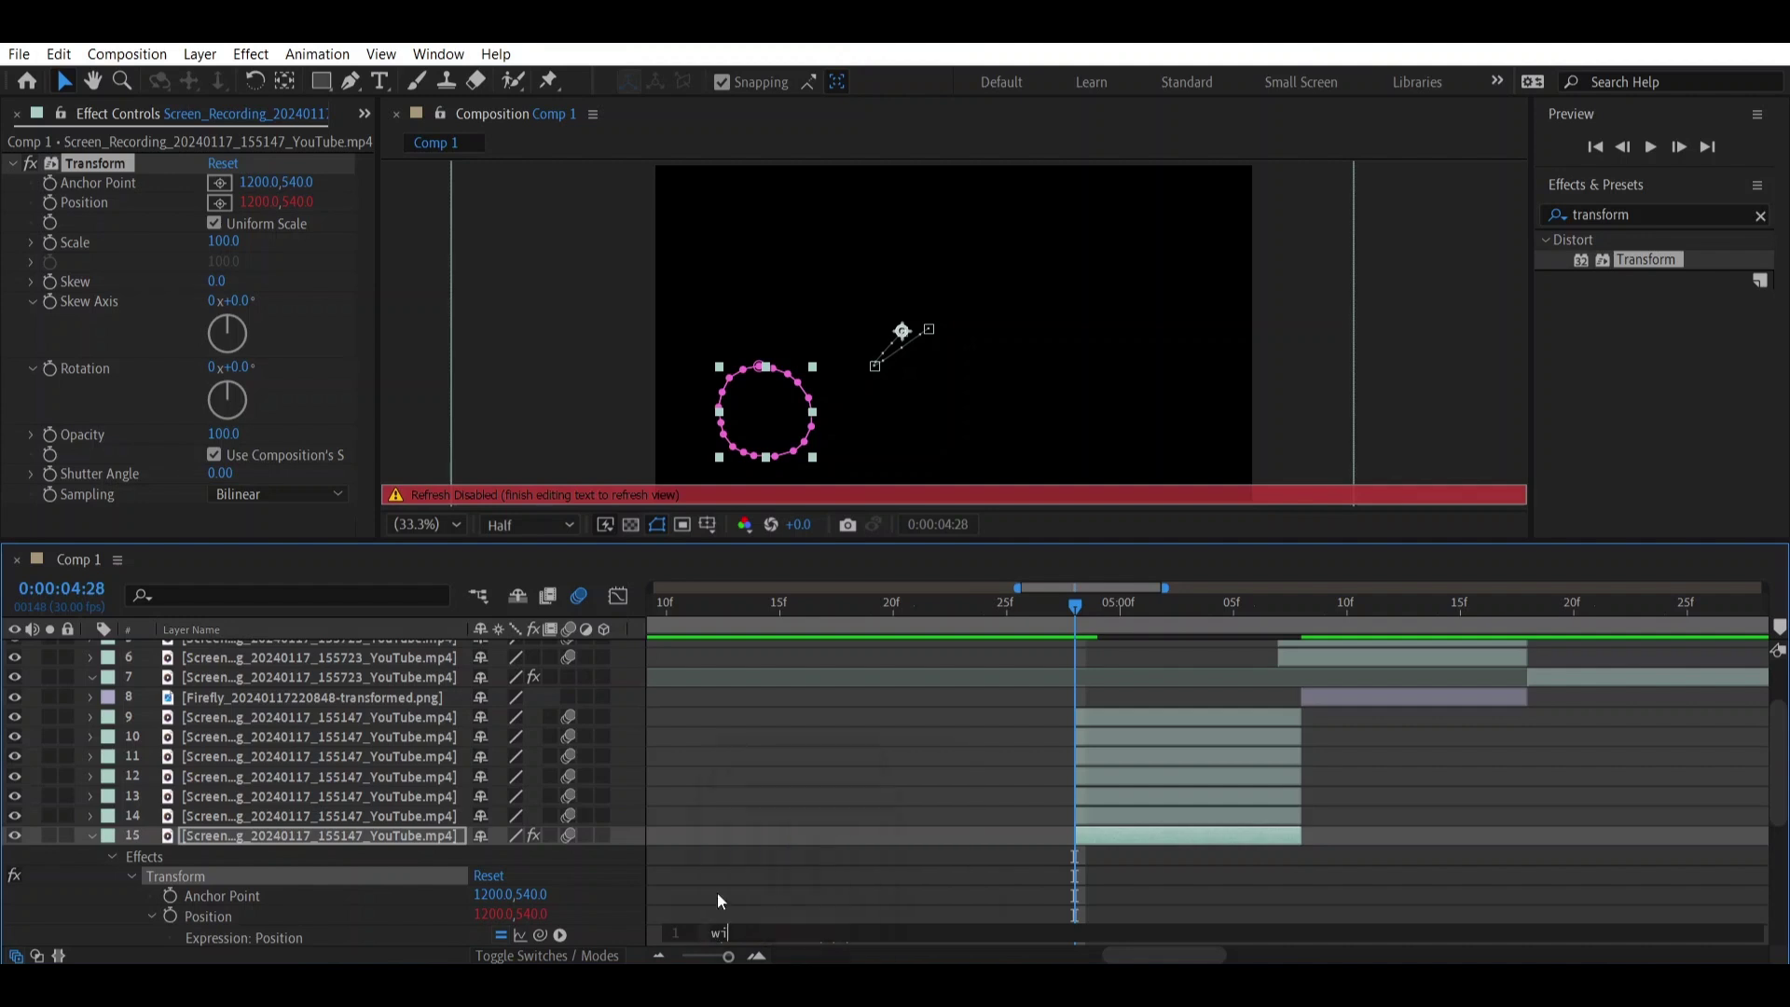
pyautogui.click(718, 893)
pyautogui.write('6,55')
# Set the Scale expression of the front wheel's Transform effect to wiggle(6,25).
pyautogui.keyDown('alt'); pyautogui.click(51, 241); pyautogui.keyUp('alt')
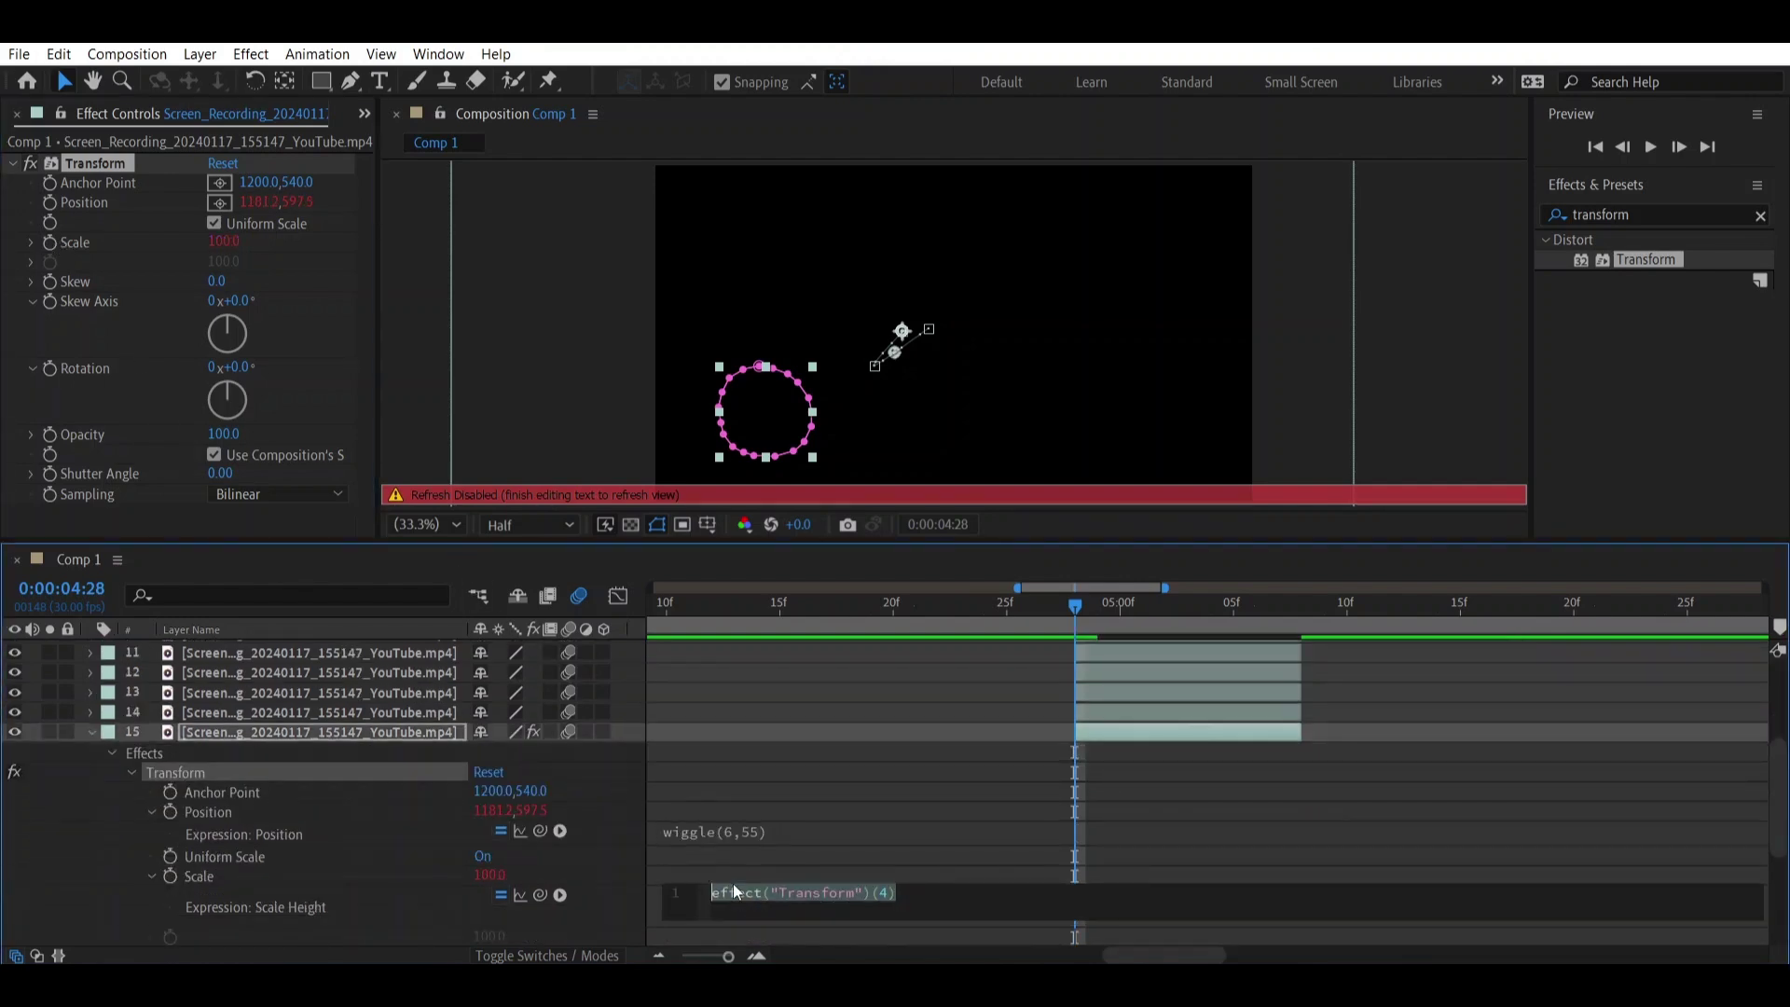
pyautogui.write('wi')
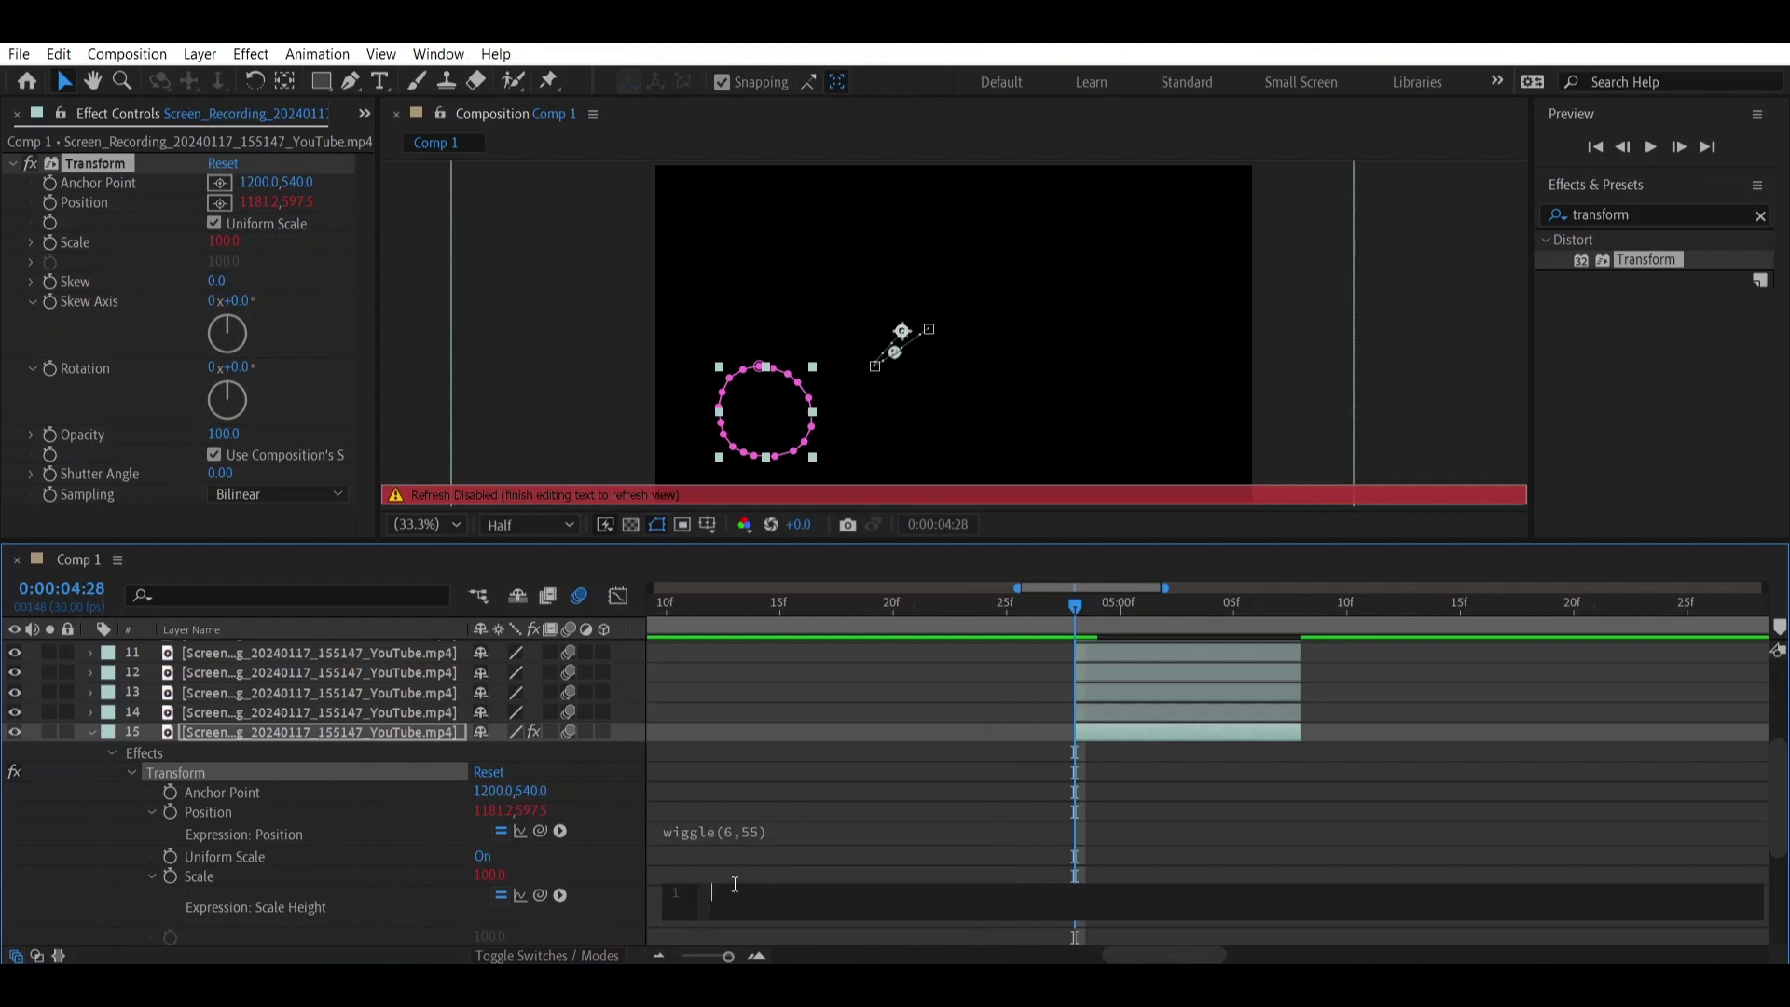
pyautogui.write('gg')
pyautogui.press('Return')
pyautogui.click(78, 182)
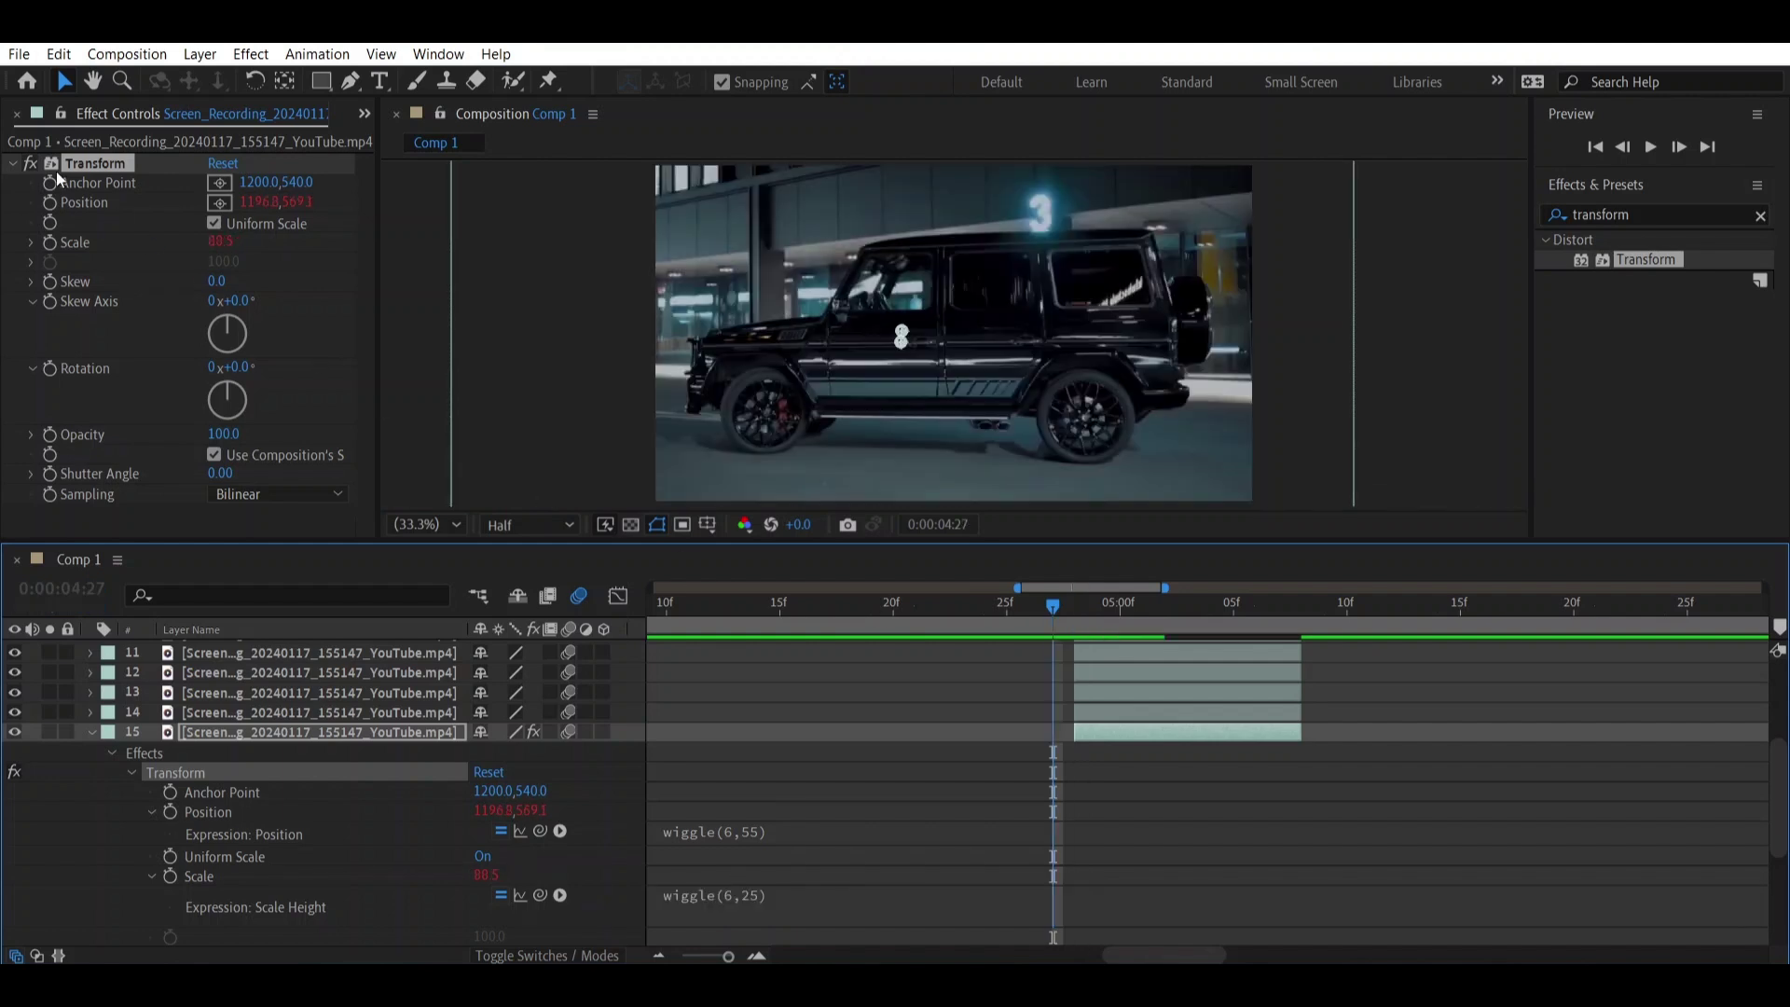
# Copy the wiggling Transform effect from the front wheel layer onto the other six masked 155147 copies.
pyautogui.click(104, 165)
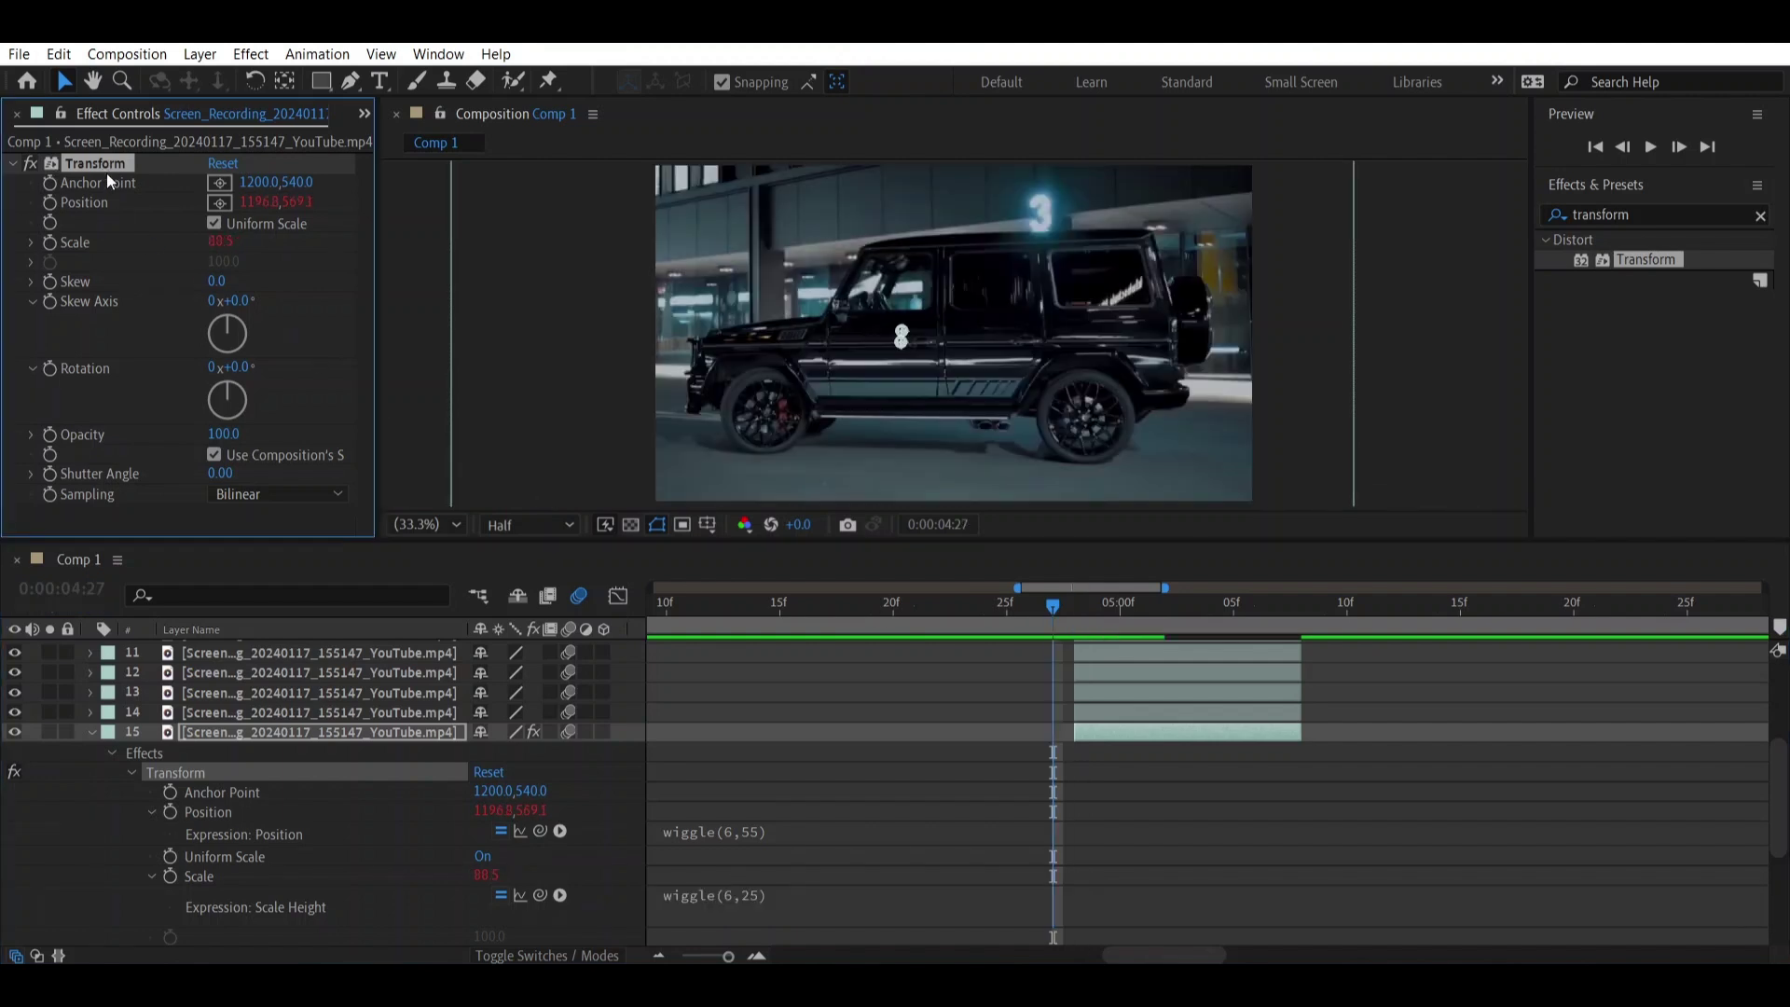
pyautogui.scroll(-2, 1176, 766)
pyautogui.scroll(5, 1167, 752)
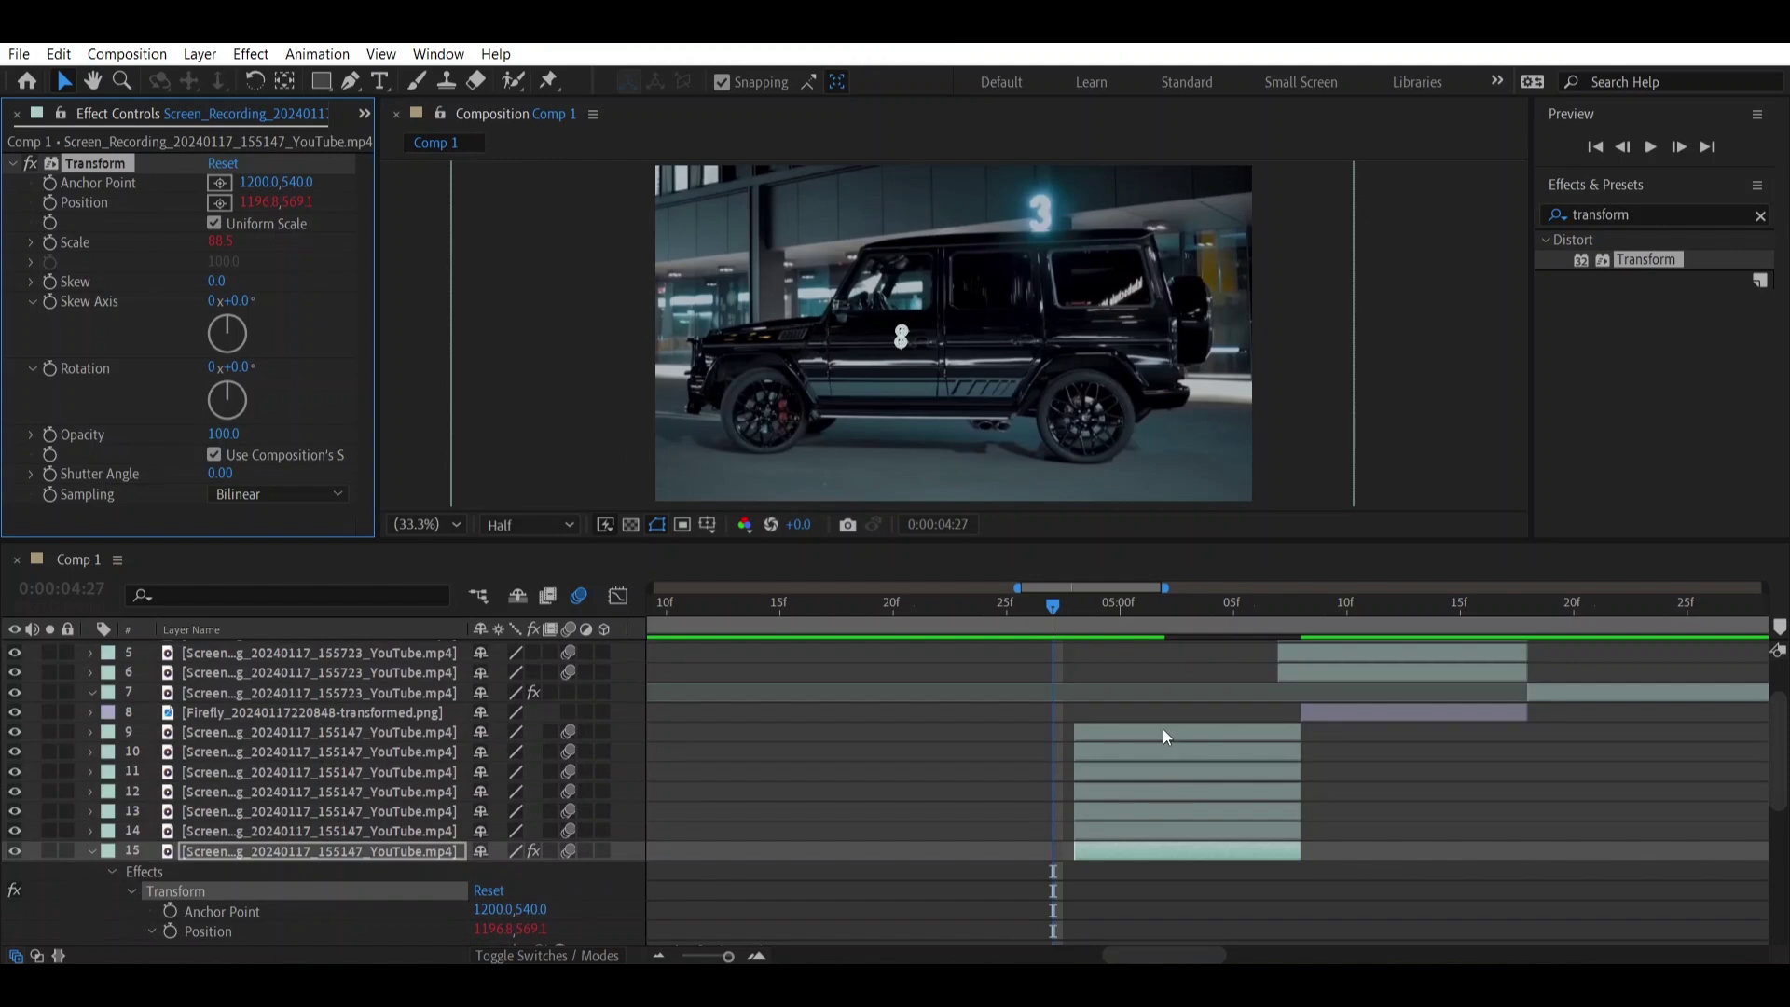
pyautogui.click(1162, 729)
pyautogui.keyDown('shift'); pyautogui.click(1158, 833); pyautogui.keyUp('shift')
pyautogui.hotkey('ctrl', 'v')
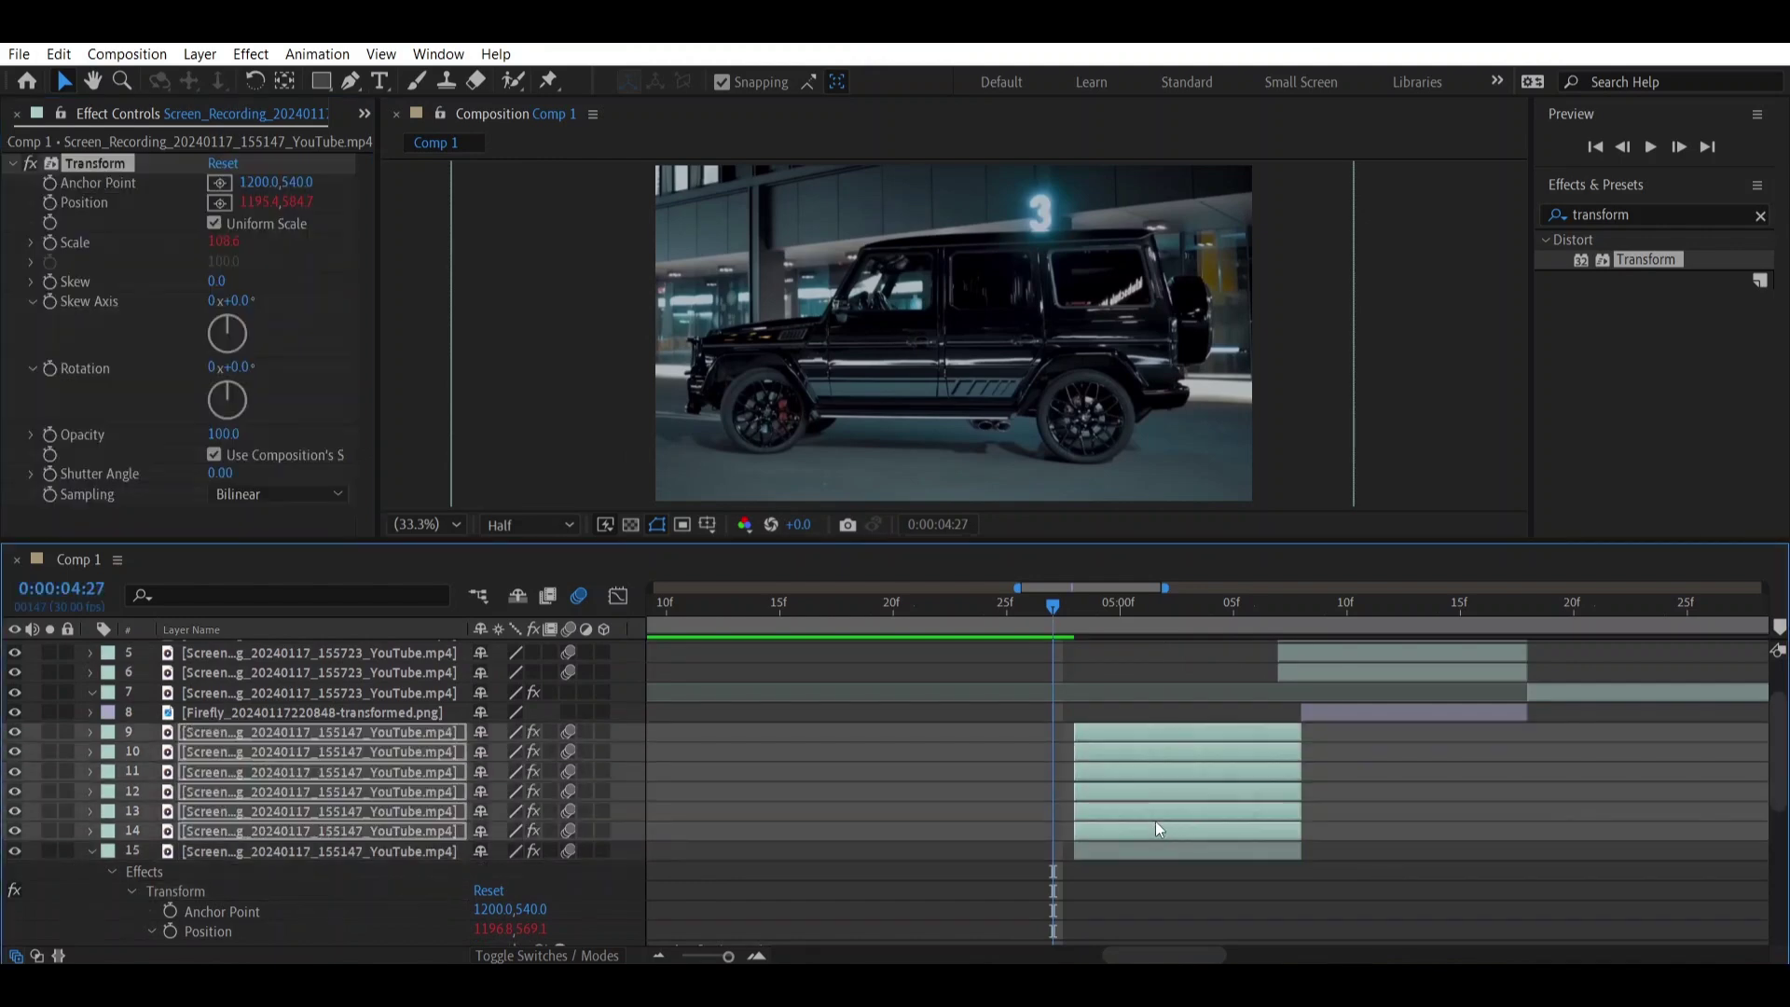
# Paste the wiggling Transform effect onto the six masked 155723 copies and scrub through the transition.
pyautogui.moveTo(1051, 613); pyautogui.dragTo(1295, 619)
pyautogui.scroll(2, 1329, 753)
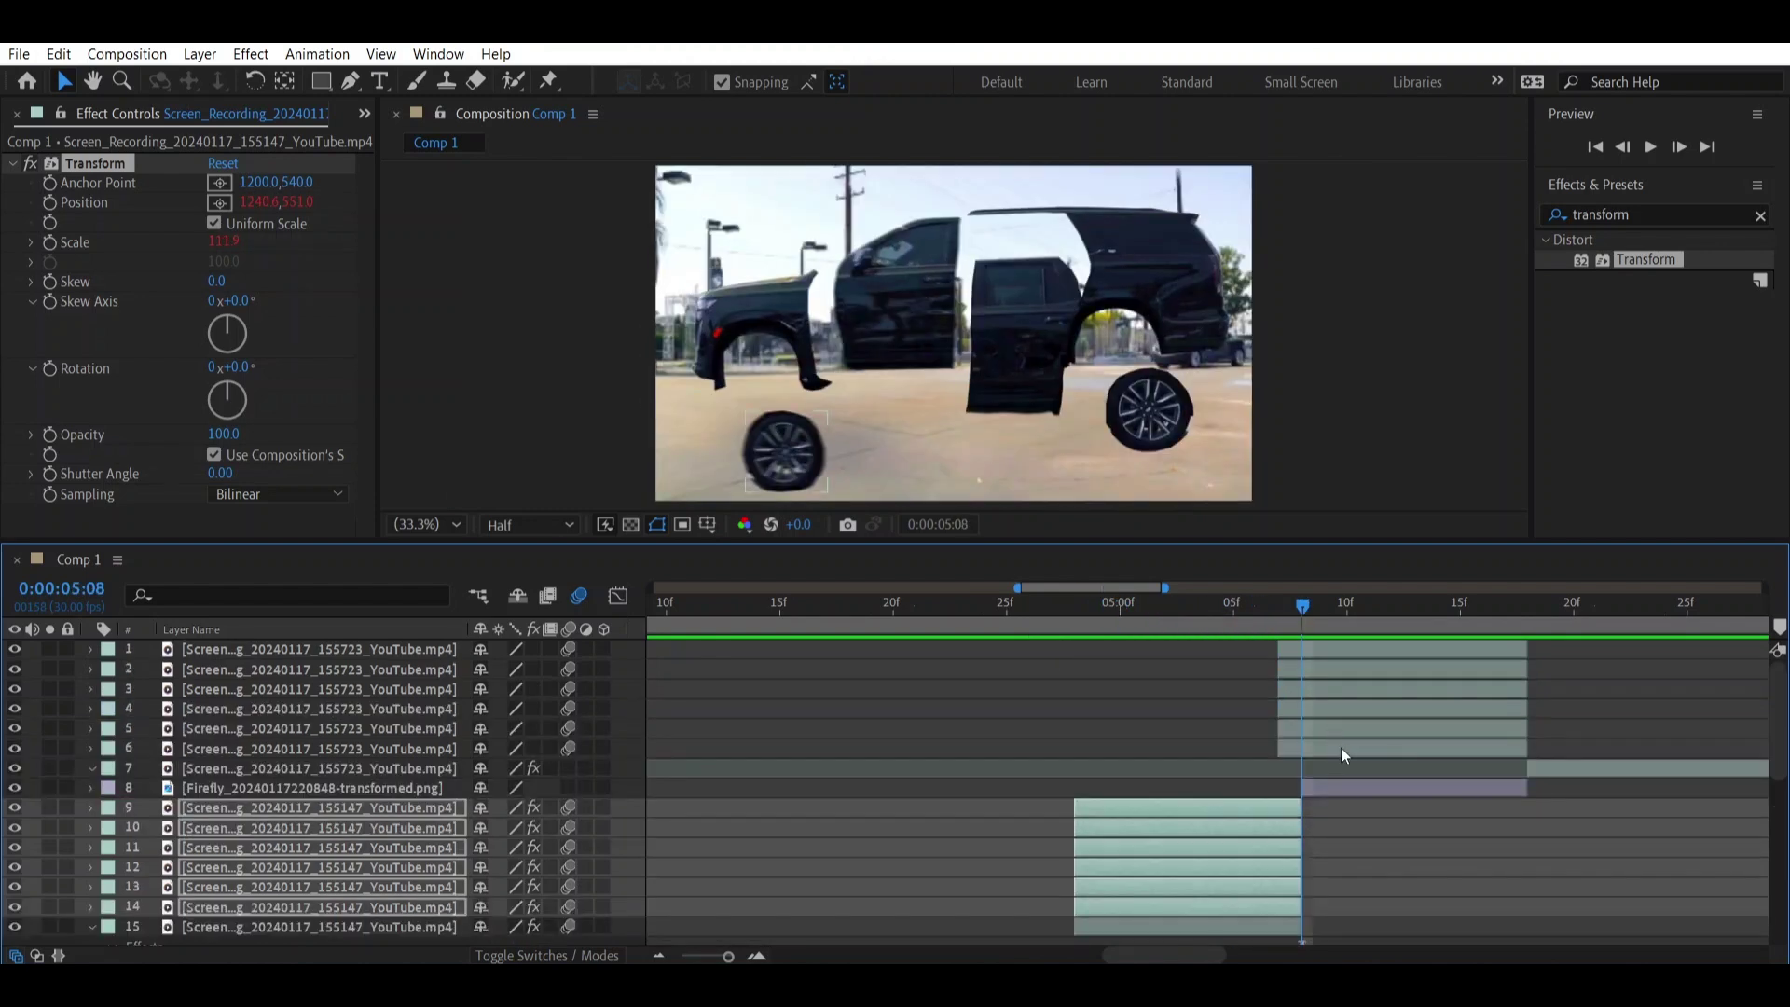
pyautogui.click(1339, 750)
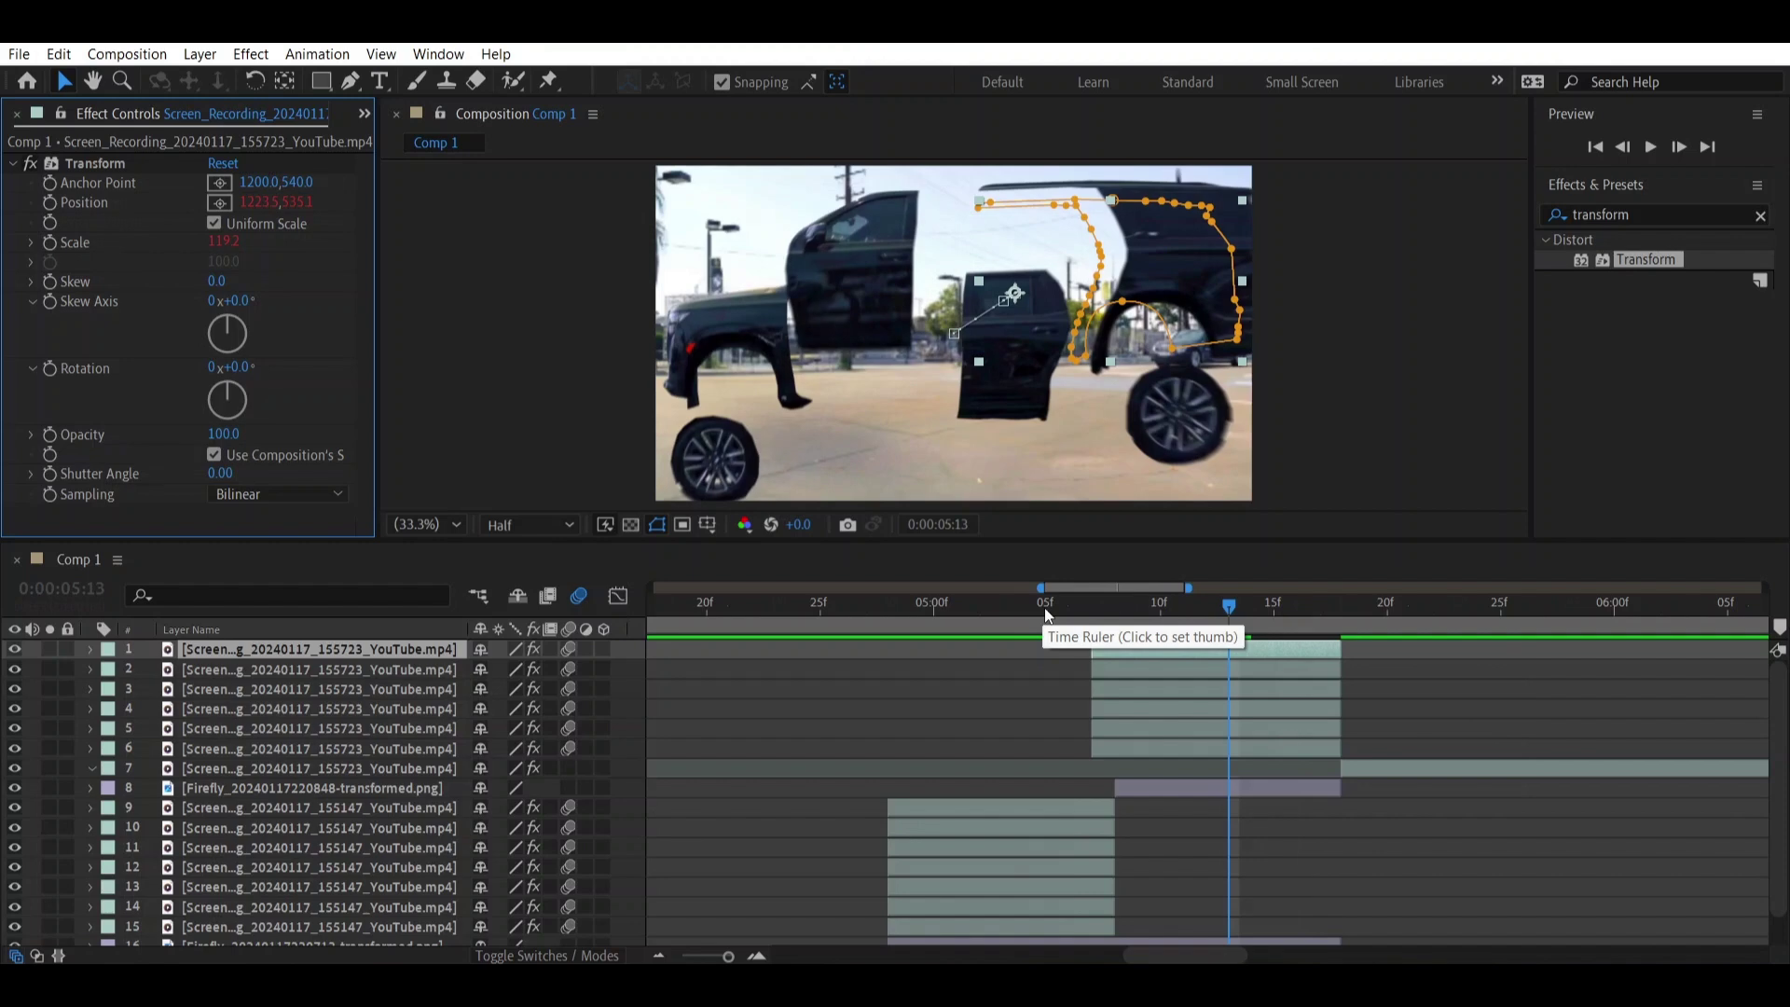
pyautogui.moveTo(1072, 625); pyautogui.dragTo(753, 617)
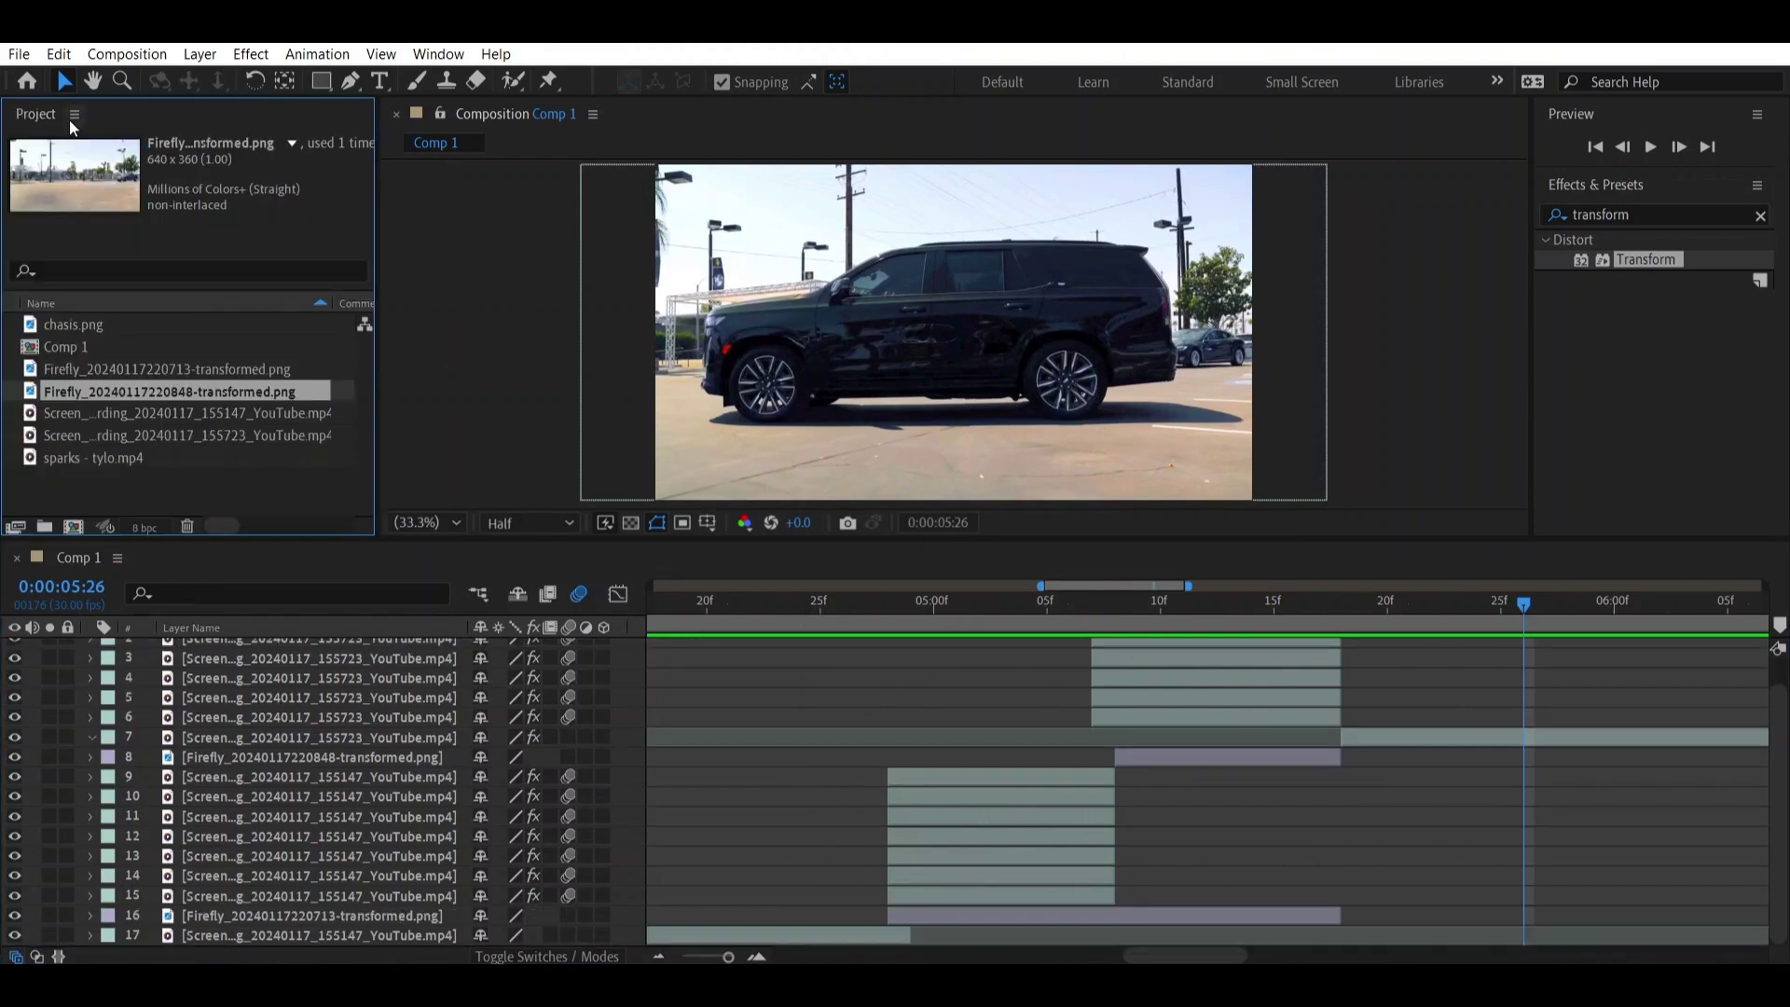
pyautogui.click(82, 327)
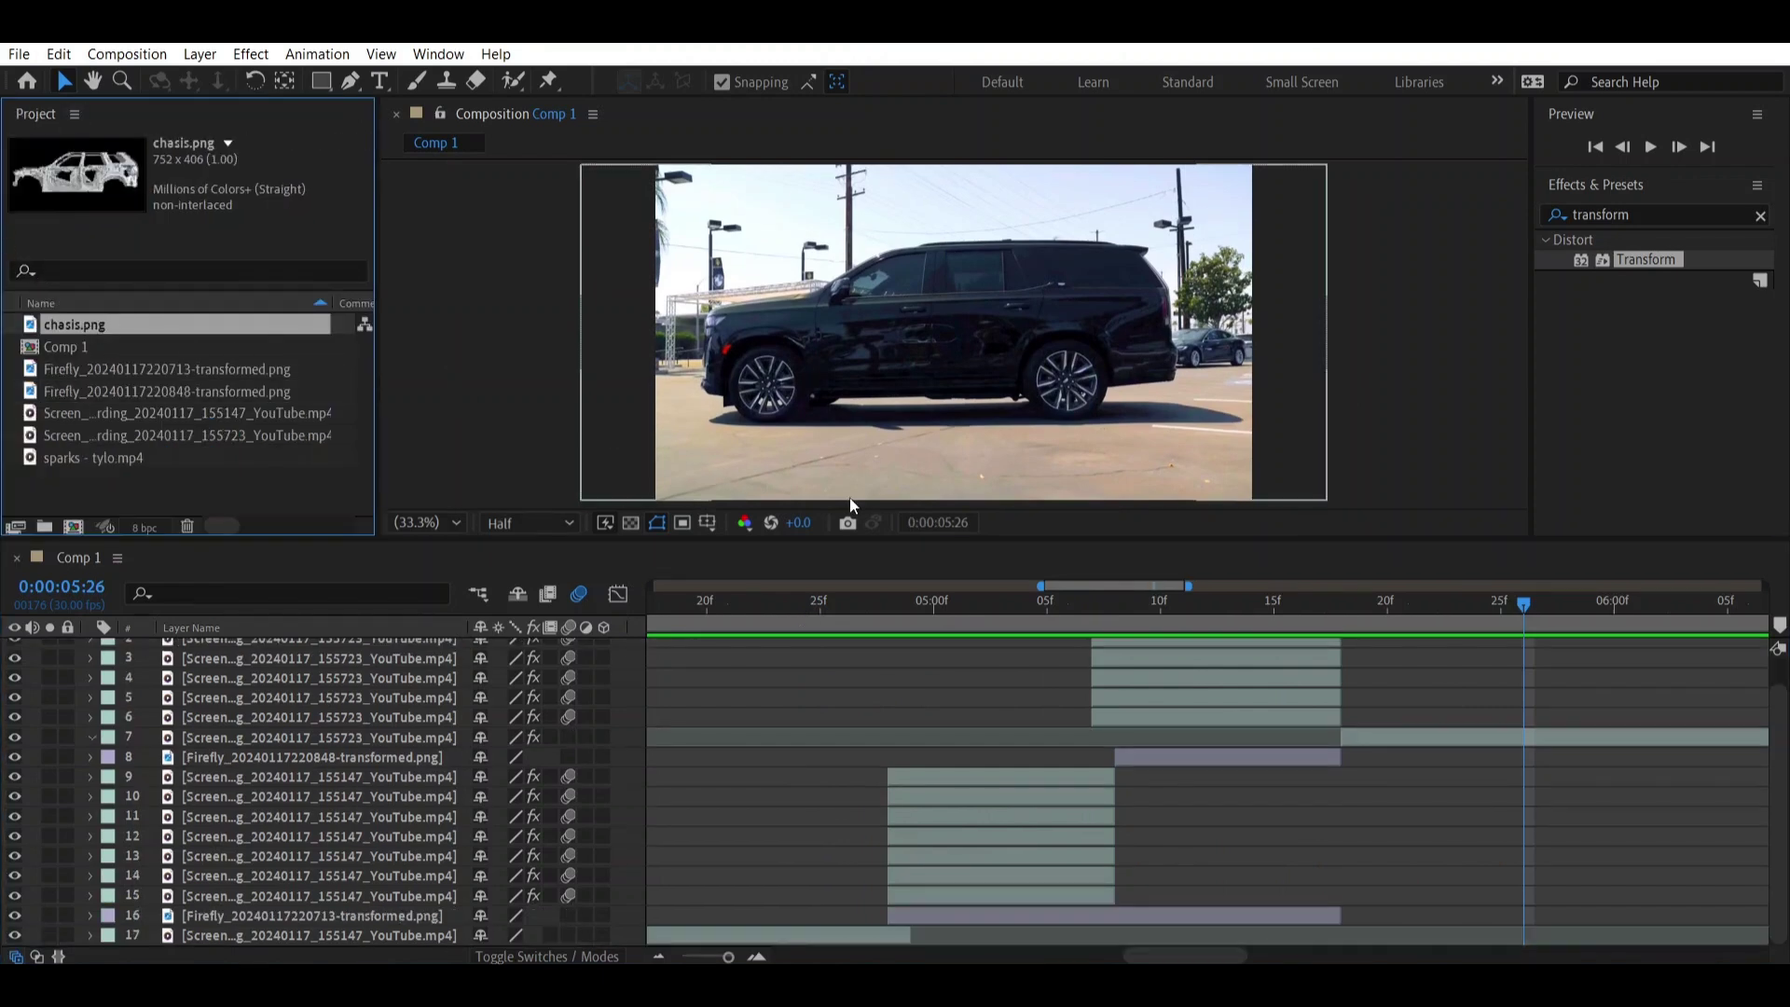
pyautogui.moveTo(1059, 612); pyautogui.dragTo(947, 628)
pyautogui.moveTo(84, 324); pyautogui.dragTo(780, 904)
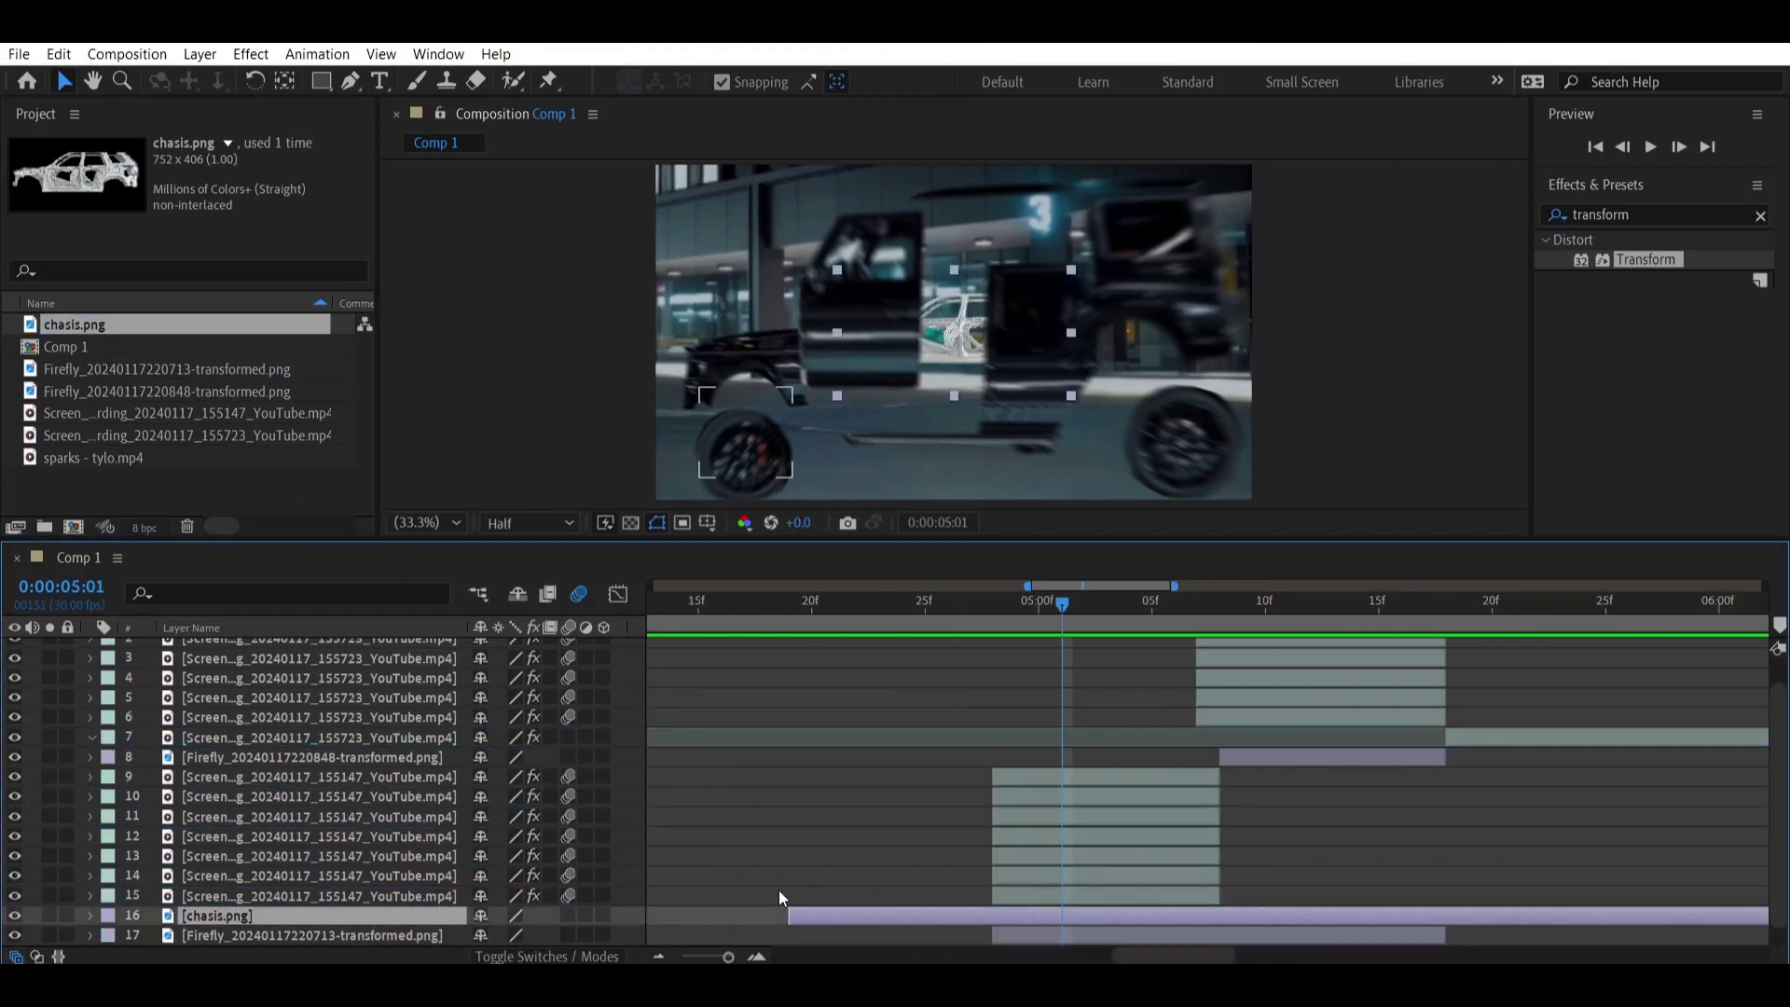
pyautogui.click(1313, 763)
pyautogui.moveTo(1170, 602); pyautogui.dragTo(1220, 620)
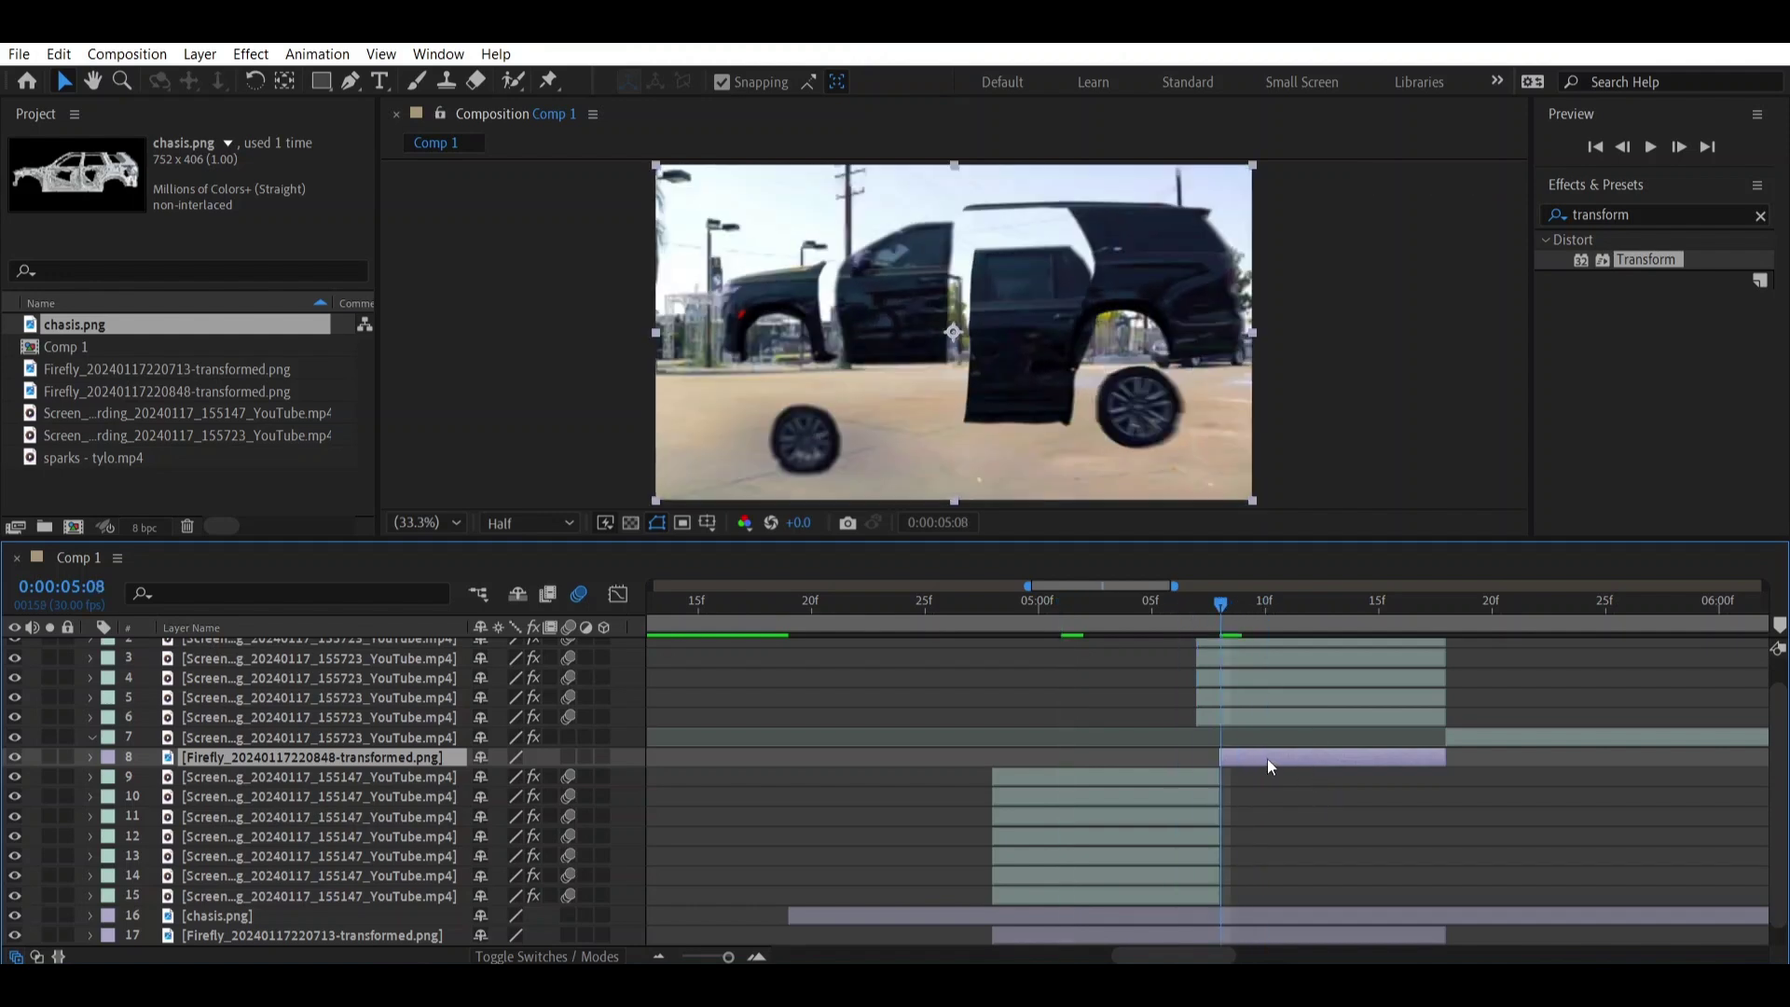
pyautogui.moveTo(371, 760); pyautogui.dragTo(434, 925)
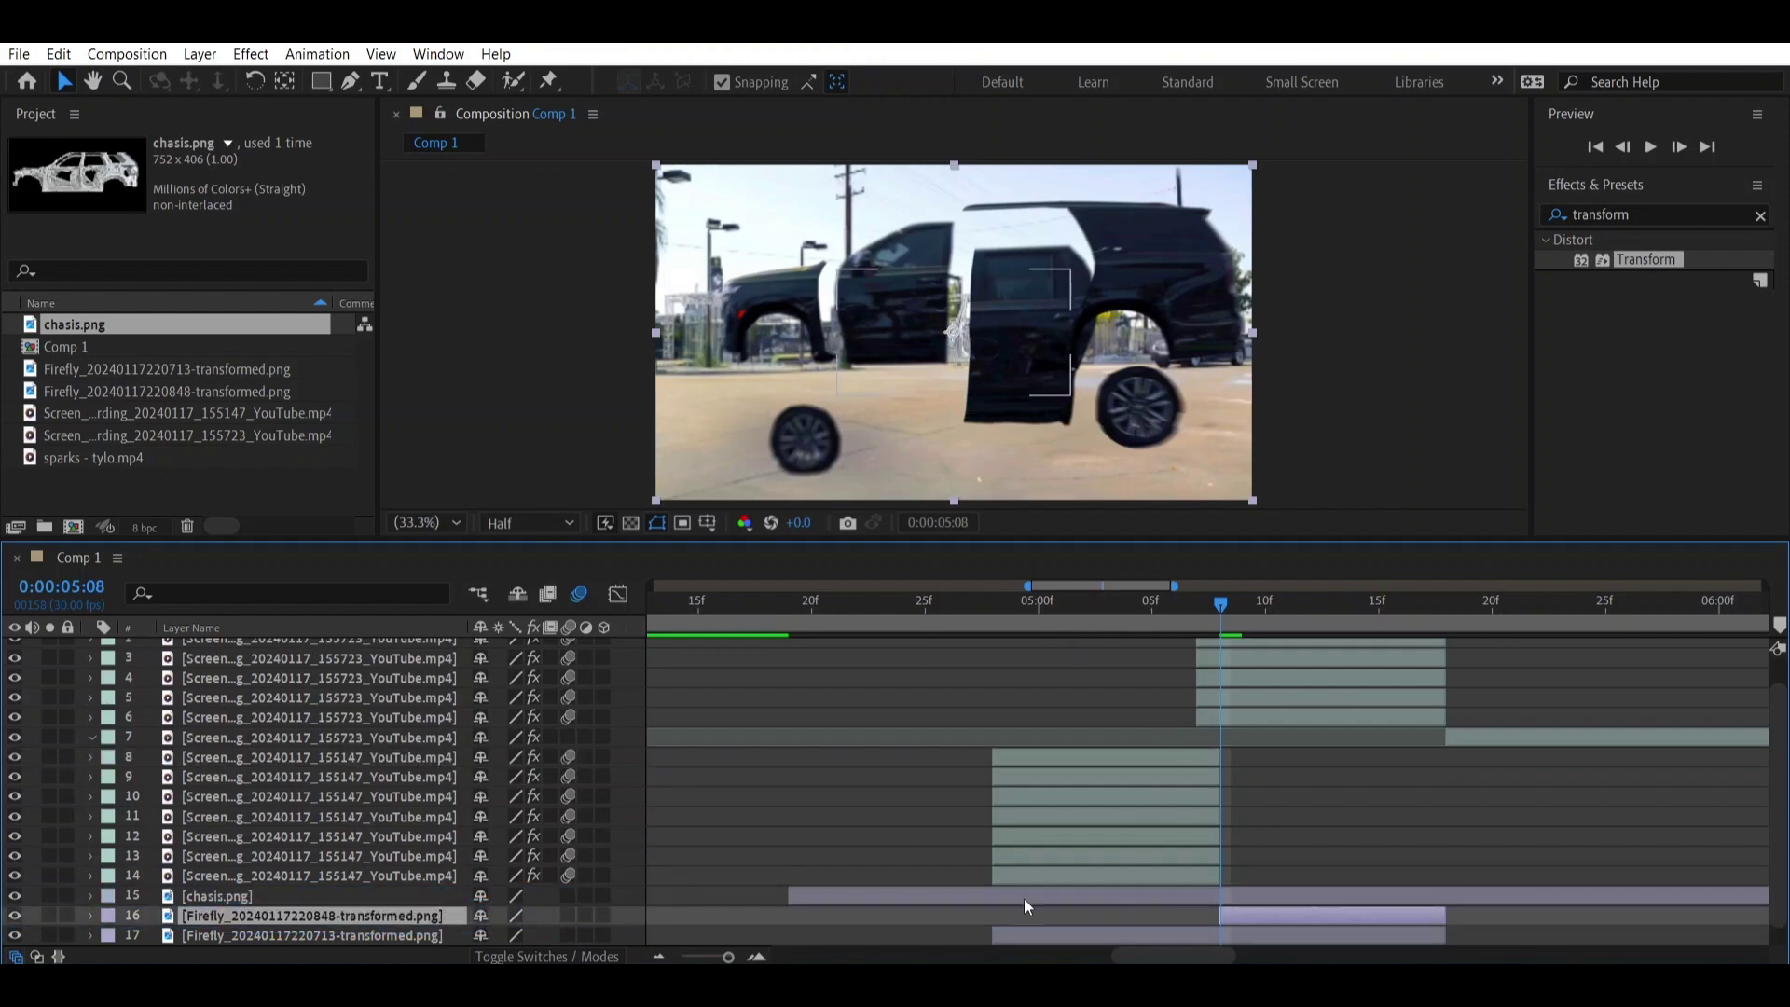
# Split the chasis.png layer at 0:00:04:28 and 0:00:05:18 and delete the portions outside that range.
pyautogui.moveTo(975, 606); pyautogui.dragTo(983, 615)
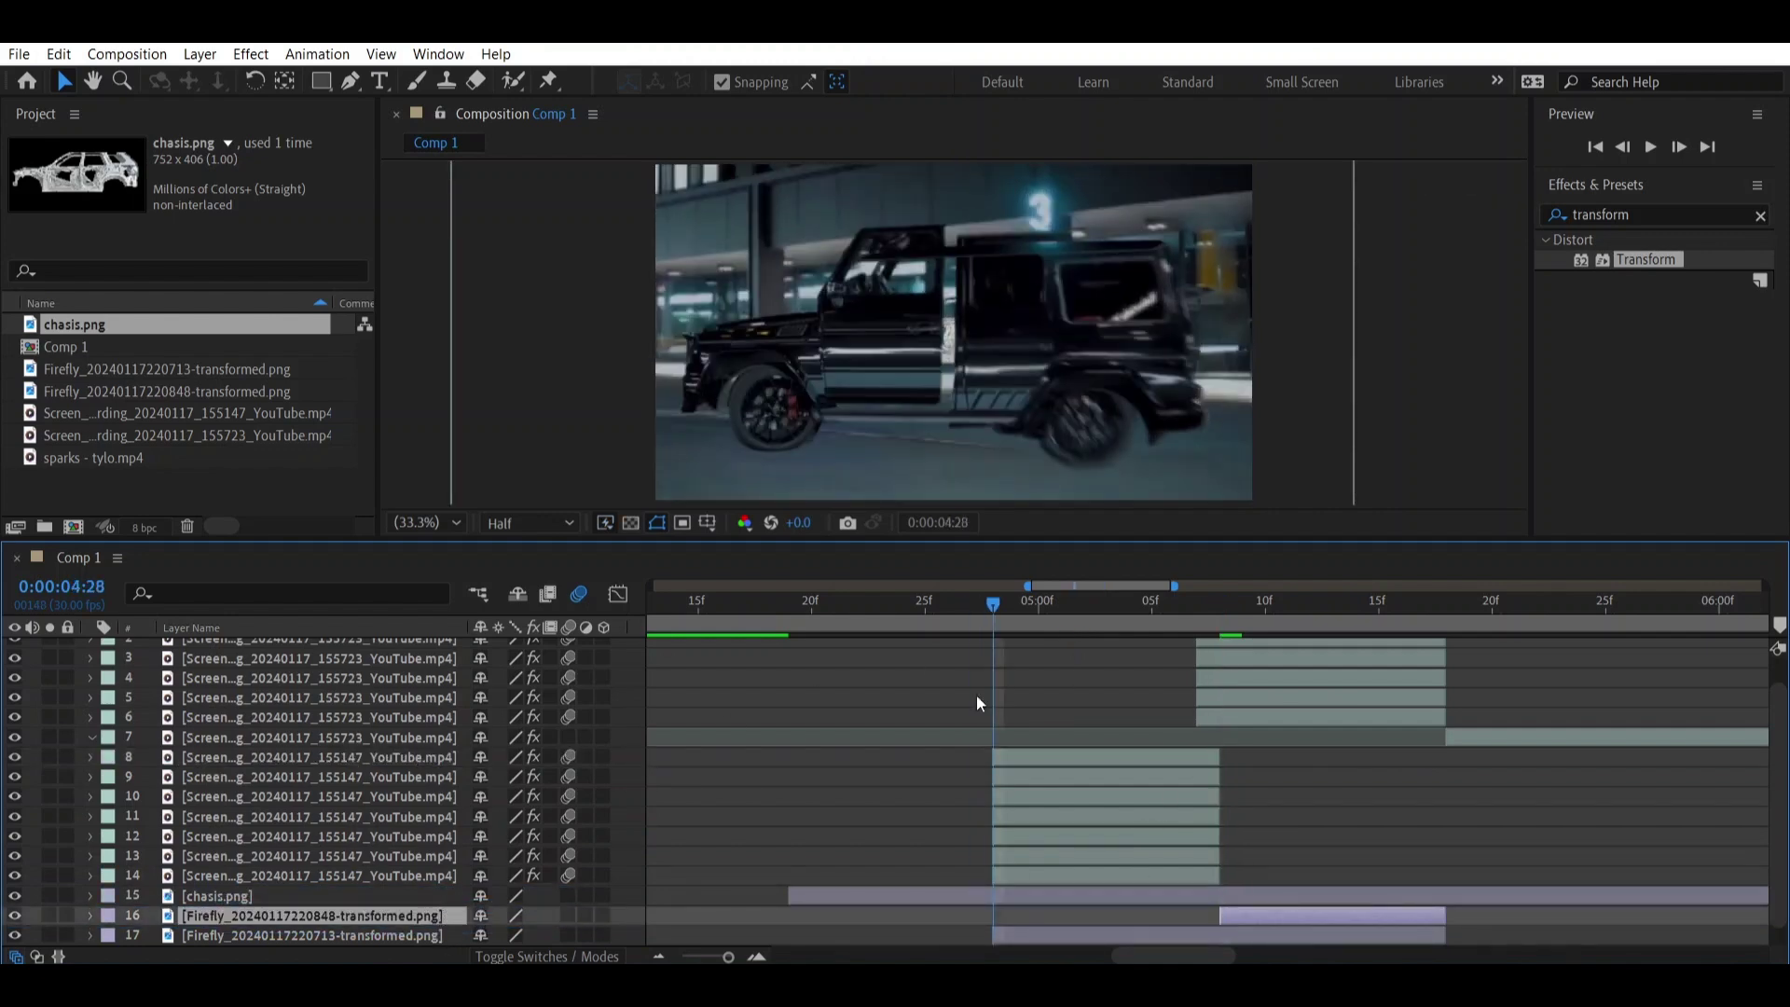
pyautogui.click(946, 896)
pyautogui.hotkey('ctrl', 'shift', 'd')
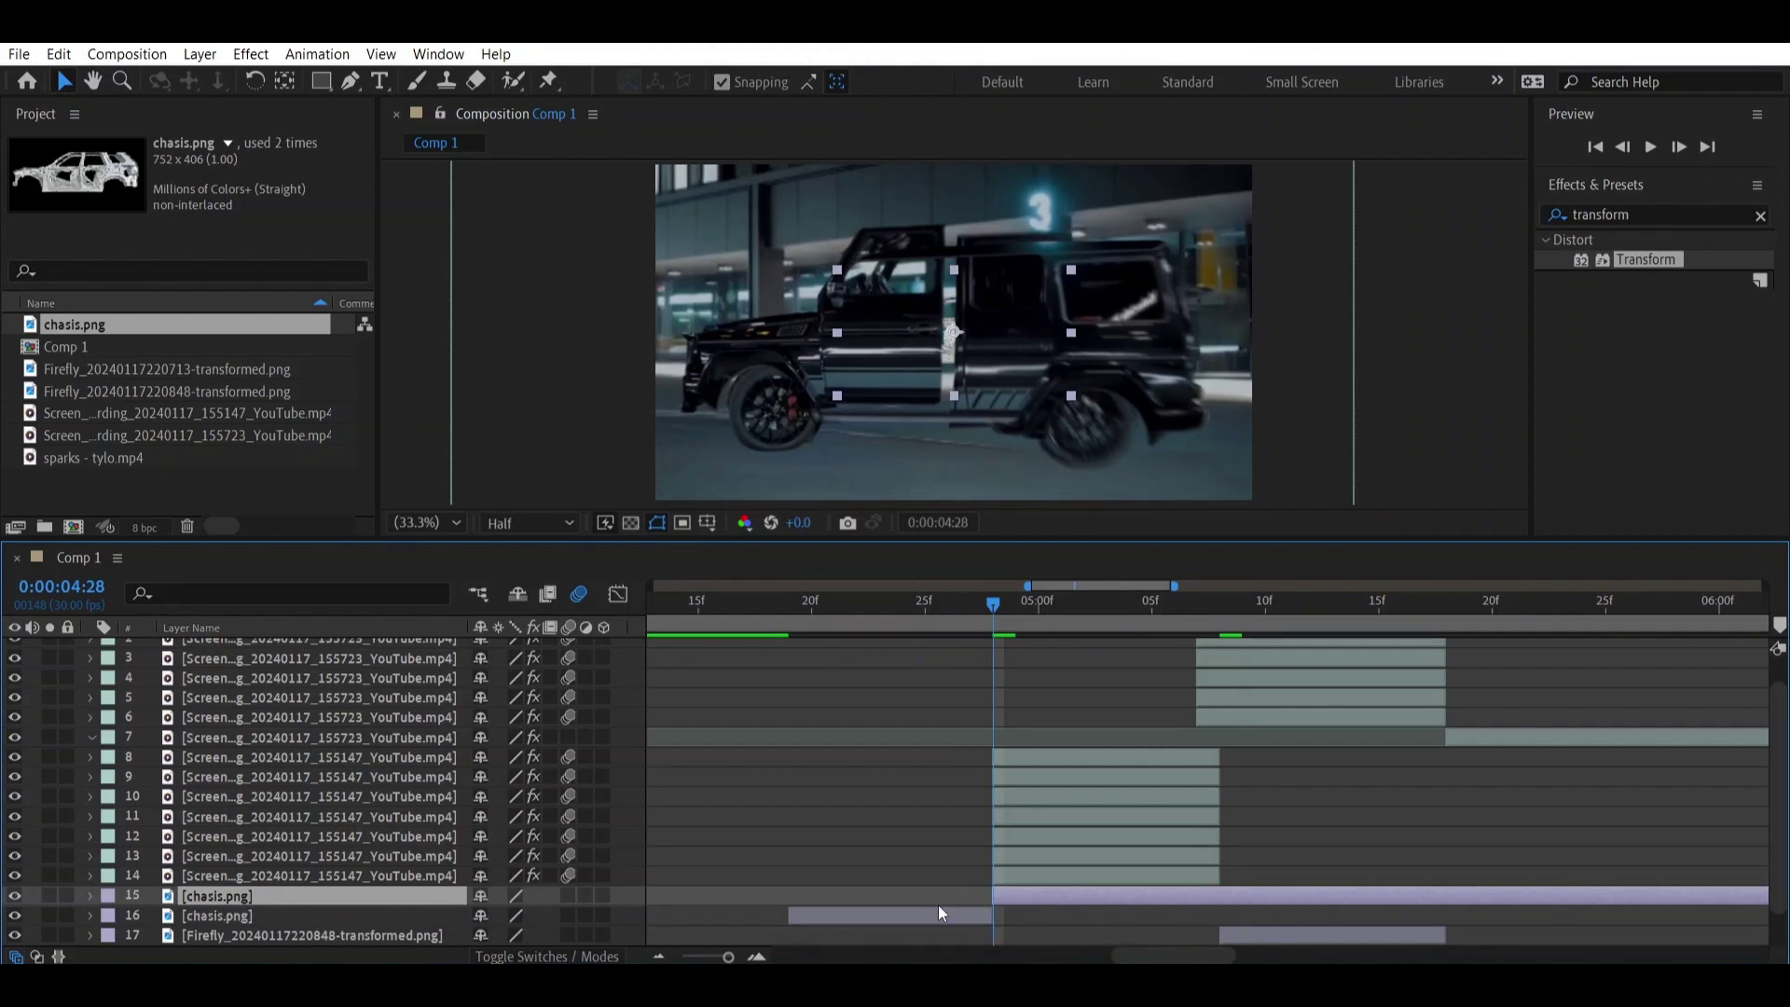
pyautogui.click(941, 905)
pyautogui.press('Delete')
pyautogui.click(1441, 615)
pyautogui.click(1426, 895)
pyautogui.hotkey('ctrl', 'shift', 'd')
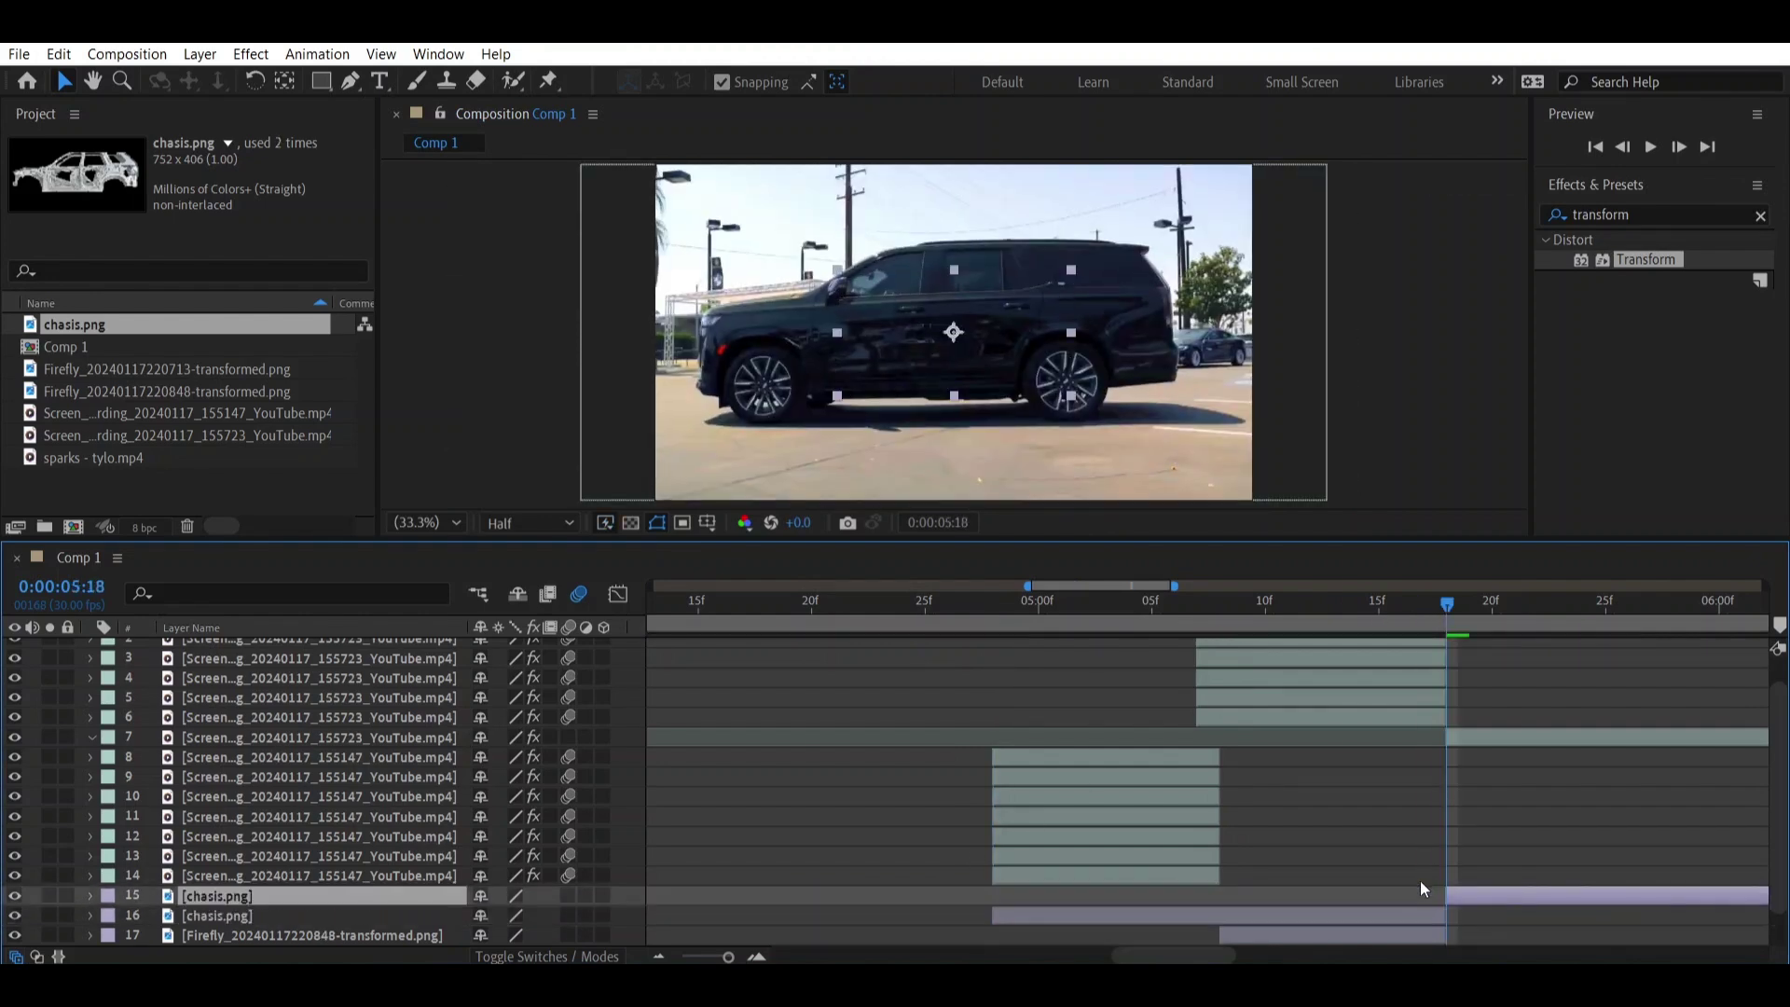
pyautogui.press('Delete')
# Find the Tint effect and apply it to the chasis.png layer at 0:00:05:00.
pyautogui.scroll(-1, 1566, 758)
pyautogui.moveTo(1154, 602); pyautogui.dragTo(1038, 619)
pyautogui.click(1758, 215)
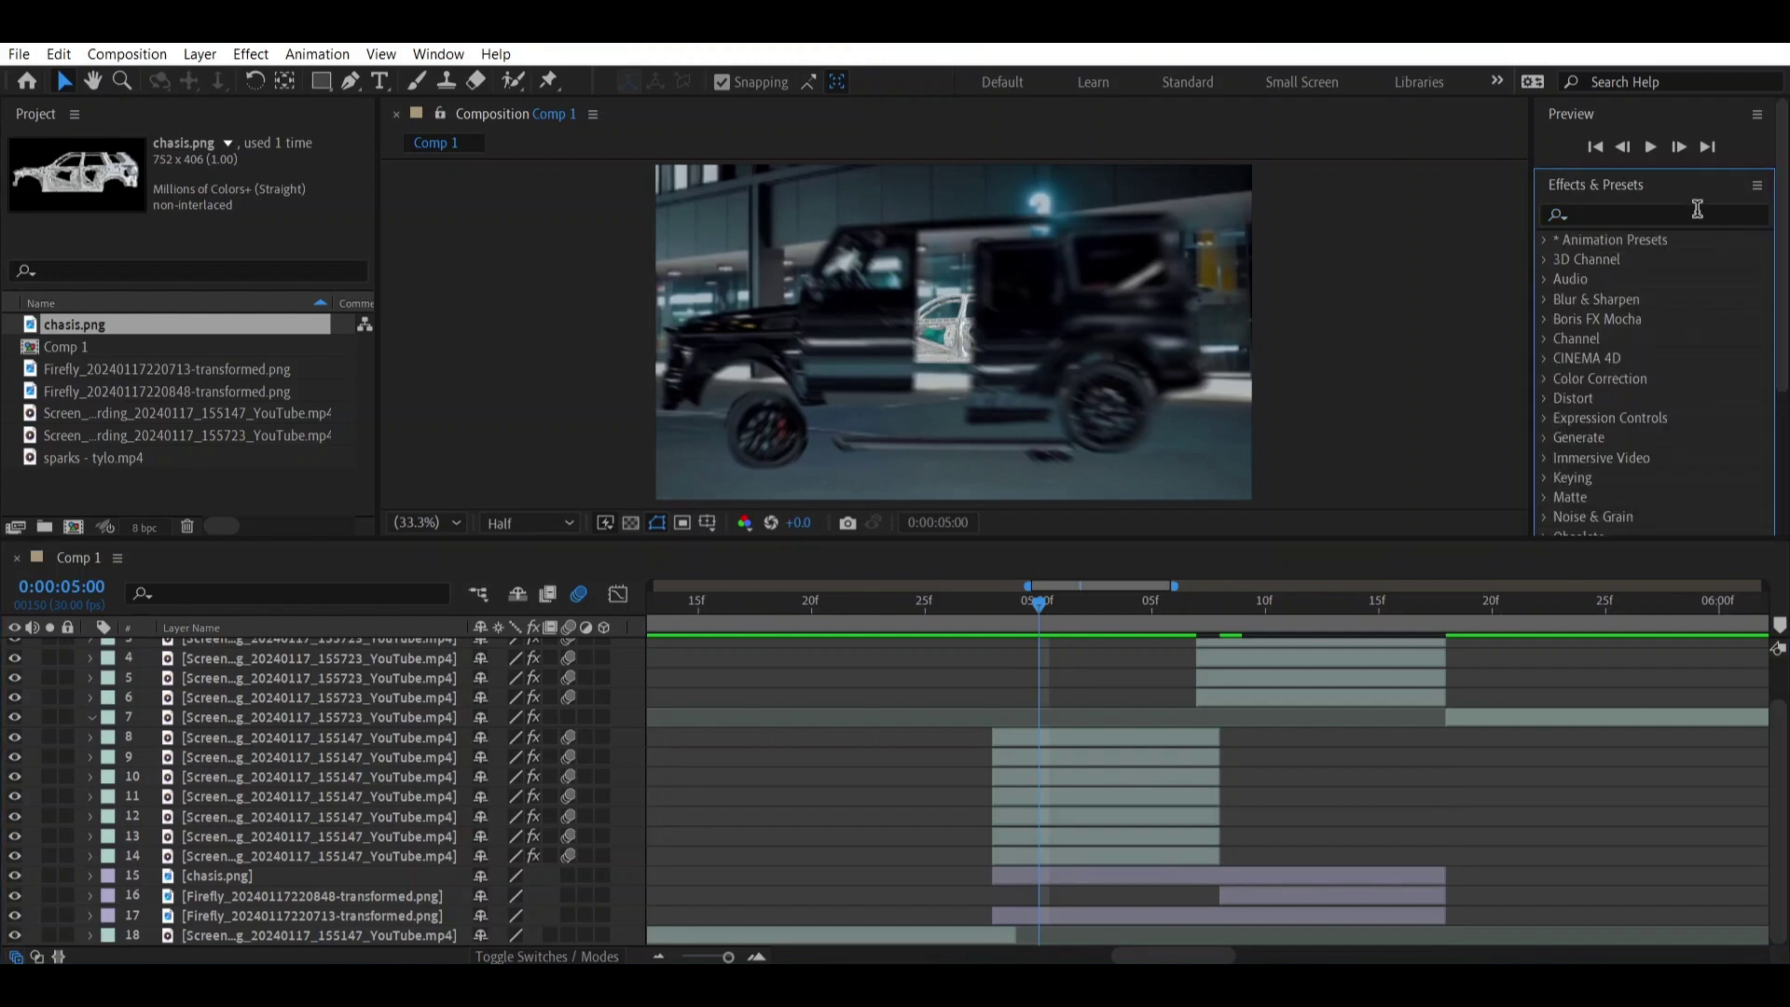
pyautogui.write('tint')
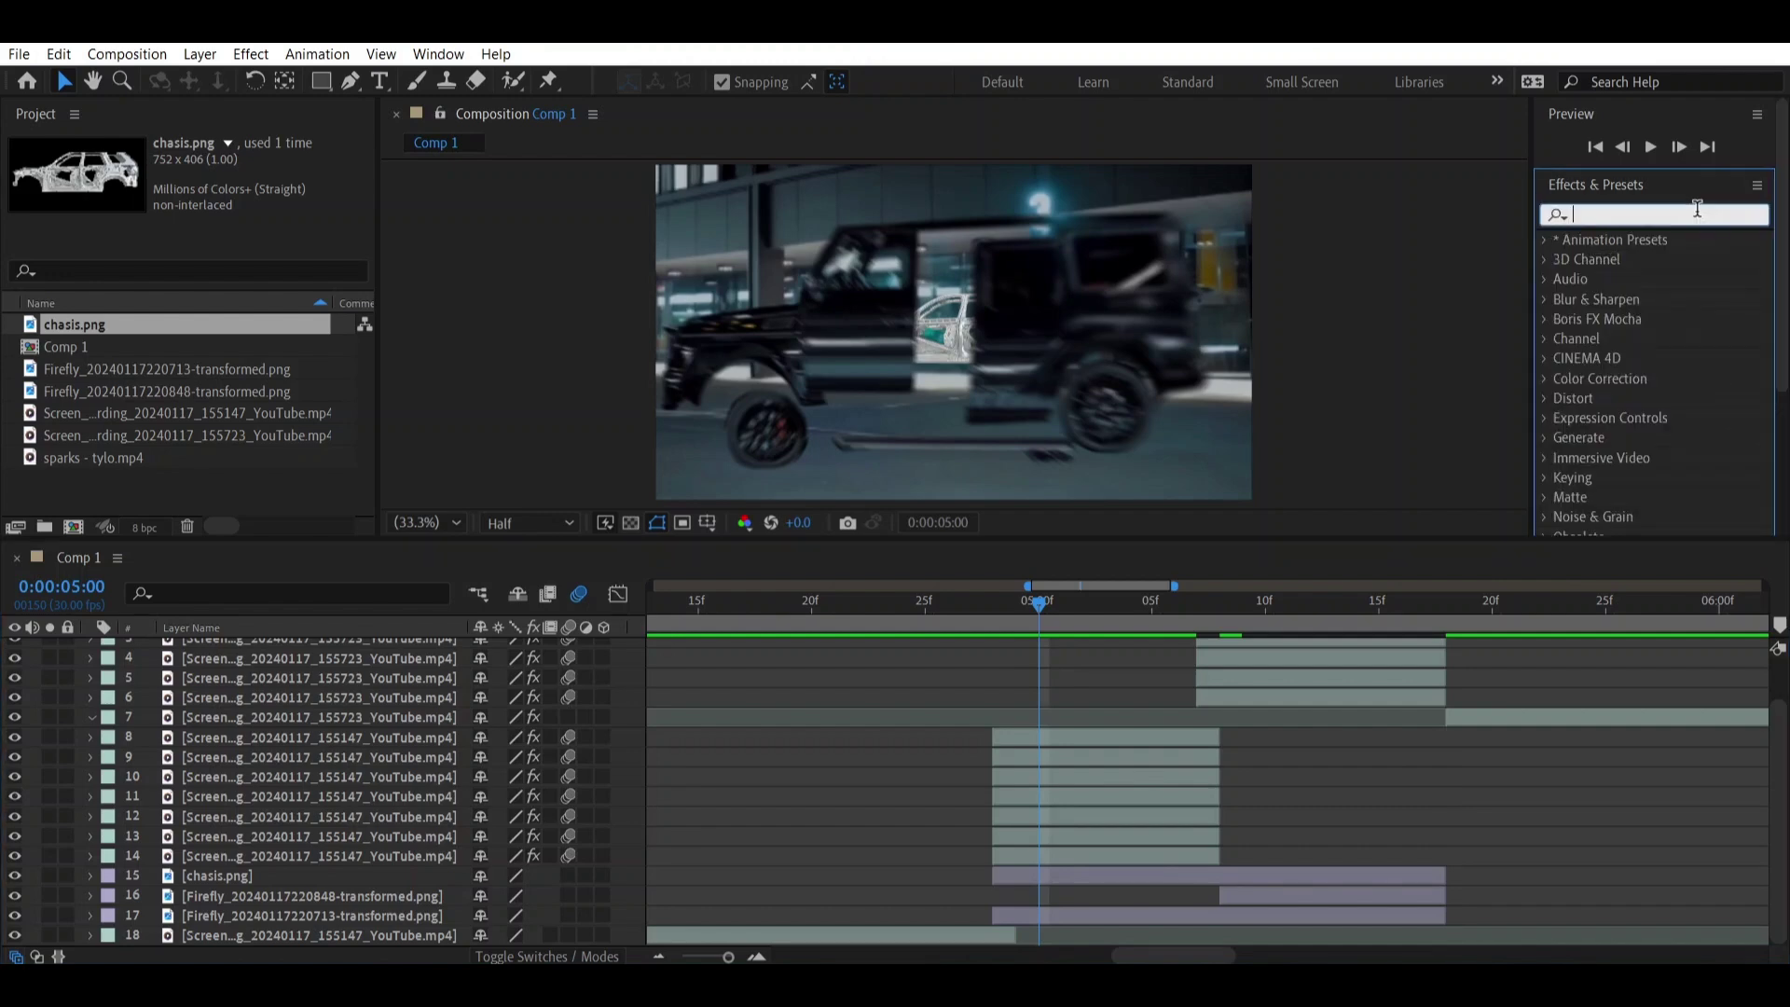
pyautogui.moveTo(1626, 343); pyautogui.dragTo(1060, 874)
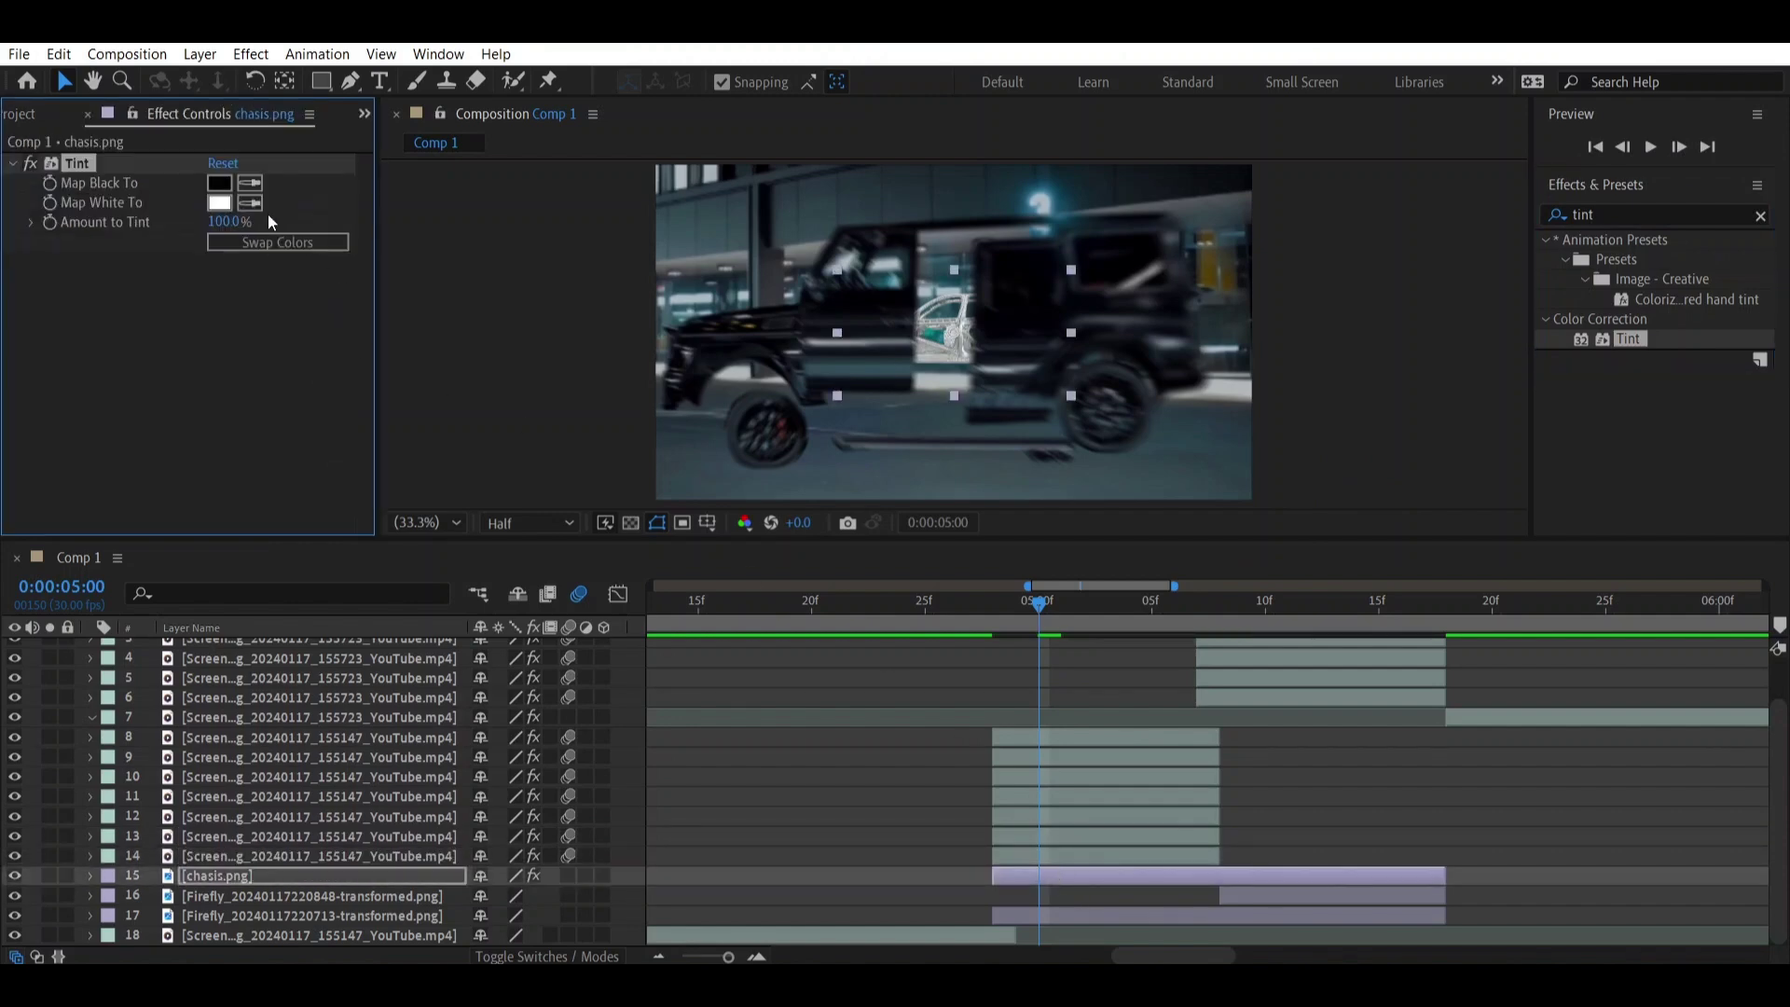
# Set the chassis tint to map white to black and reduce the Amount to Tint to 41%.
pyautogui.click(219, 203)
pyautogui.click(1296, 665)
pyautogui.click(1732, 401)
pyautogui.moveTo(210, 223)
pyautogui.mouseDown()
pyautogui.moveTo(191, 224)
pyautogui.moveTo(239, 228)
pyautogui.mouseUp()
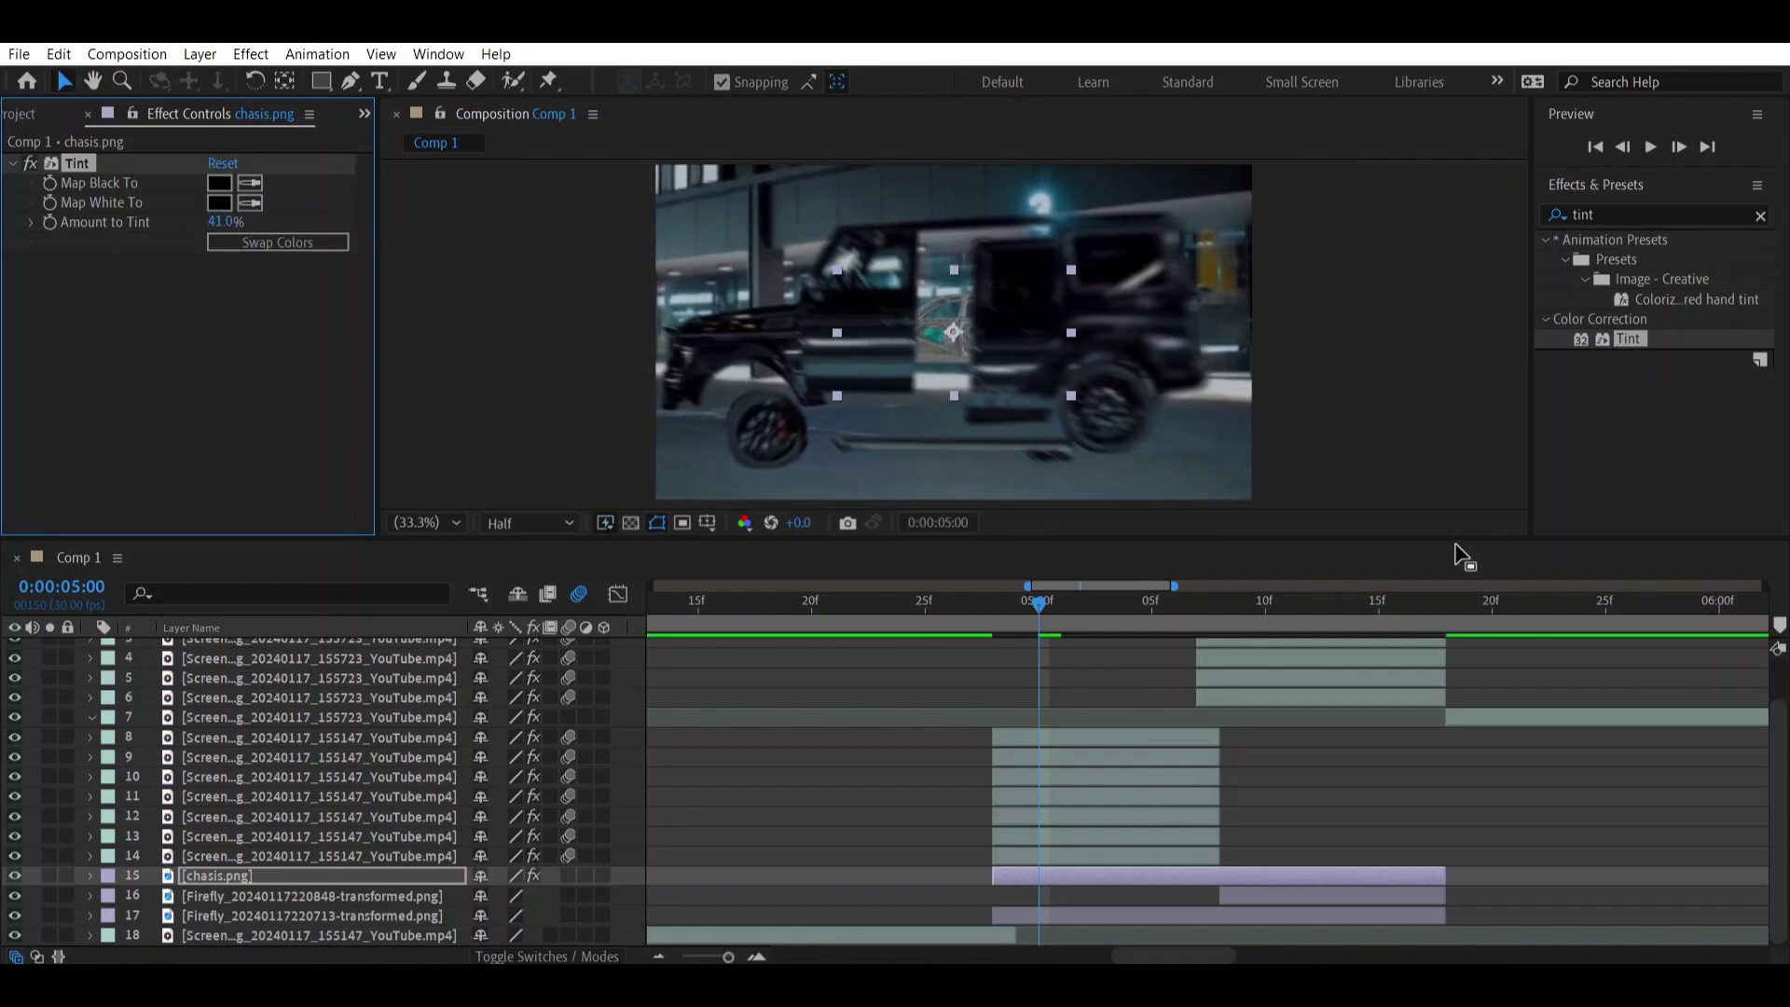
# Keyframe the chasis.png layer's scale at 32% at 0:00:04:28 and 144% at 0:00:05:00.
pyautogui.press('s')
pyautogui.moveTo(1016, 617); pyautogui.dragTo(1031, 615)
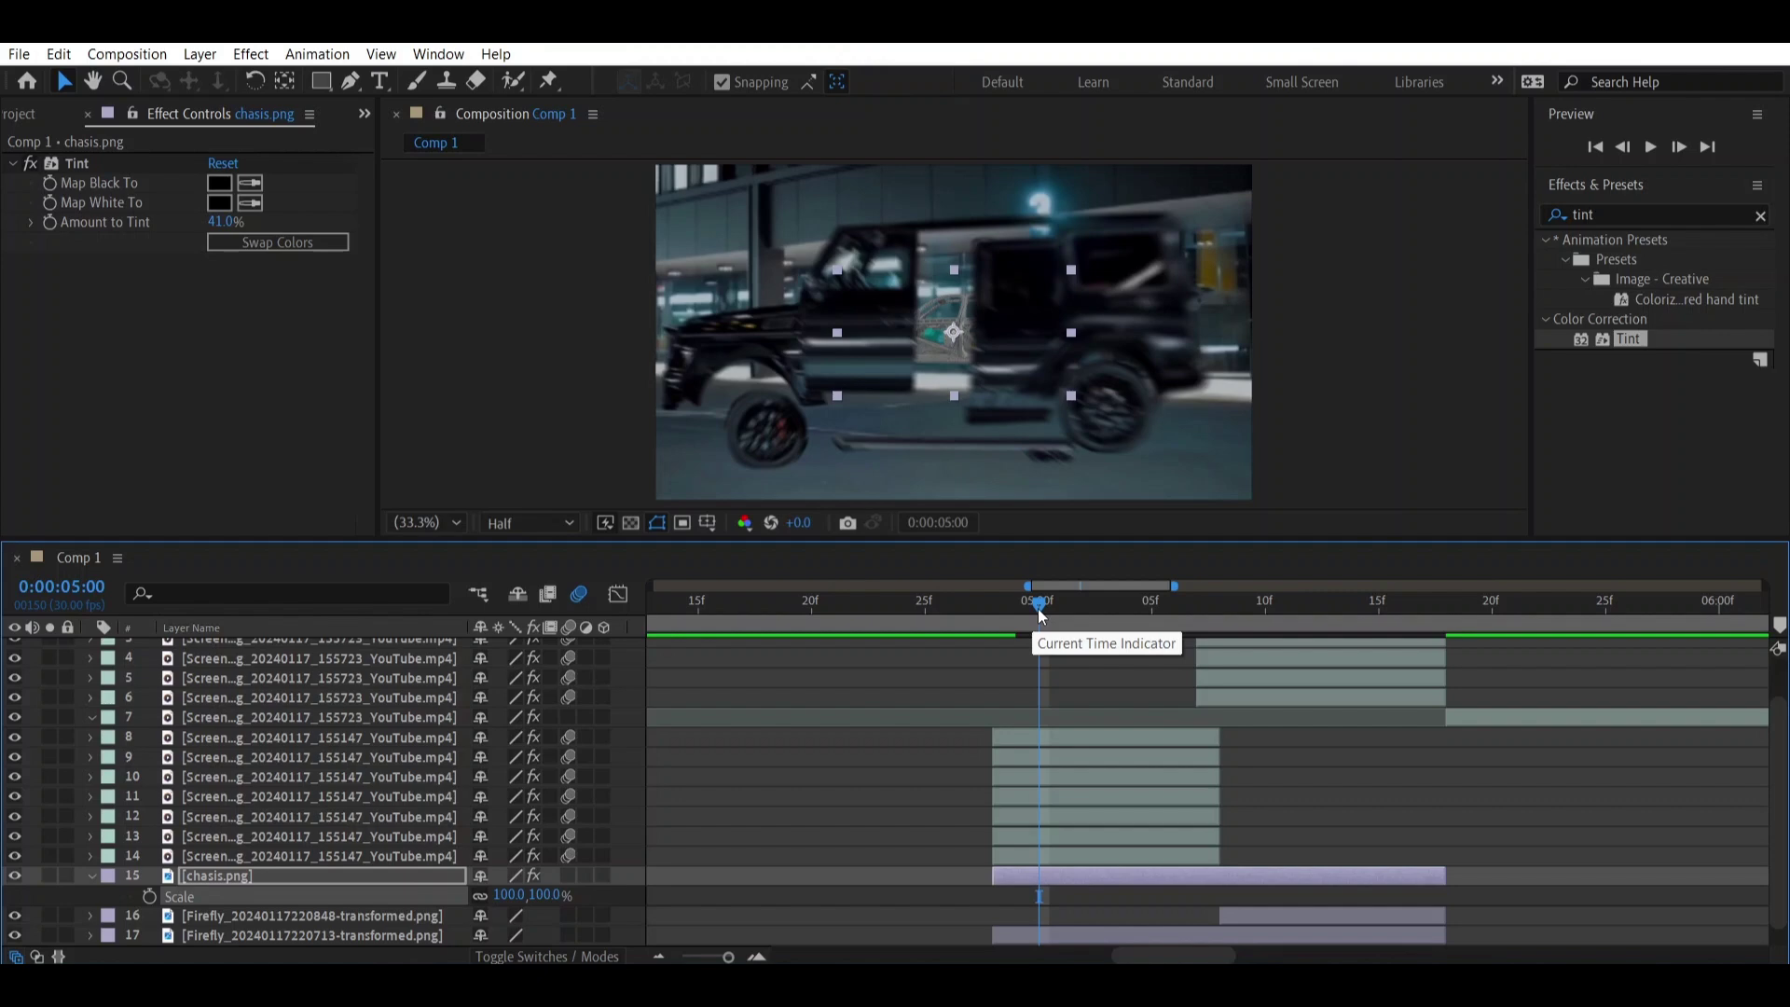
pyautogui.moveTo(1042, 615); pyautogui.dragTo(992, 622)
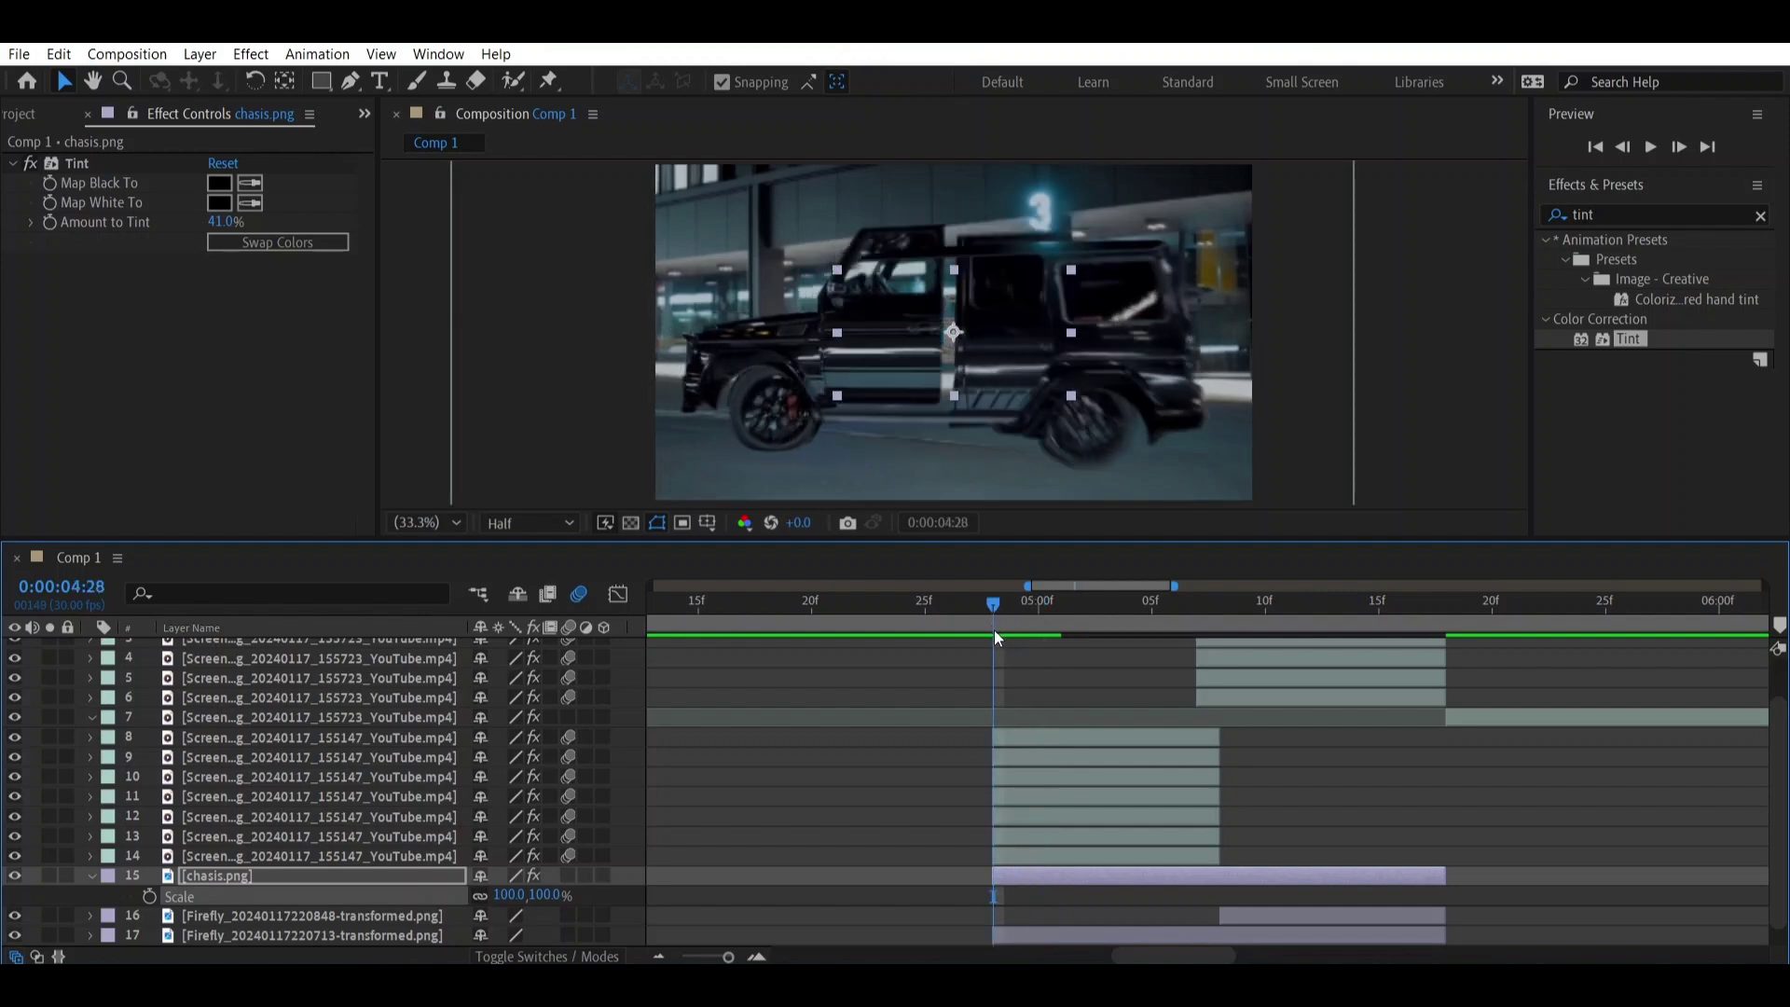
pyautogui.click(149, 895)
pyautogui.moveTo(511, 895); pyautogui.dragTo(431, 896)
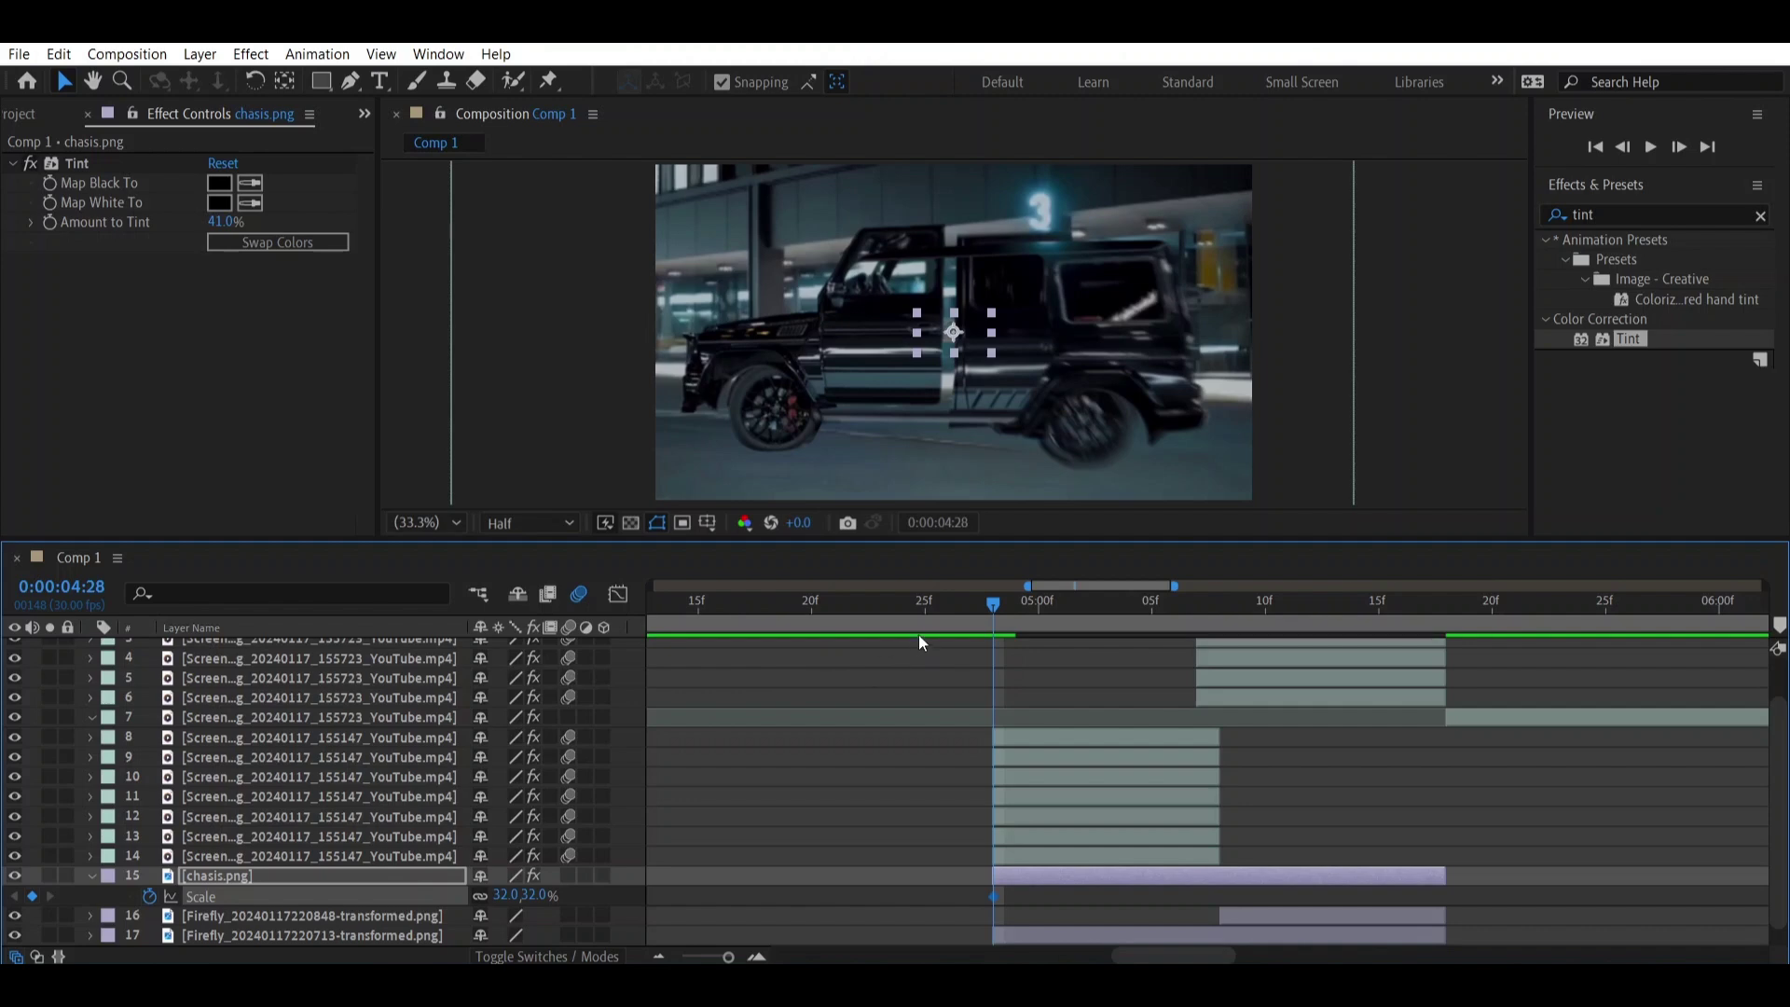
pyautogui.moveTo(995, 604); pyautogui.dragTo(1038, 606)
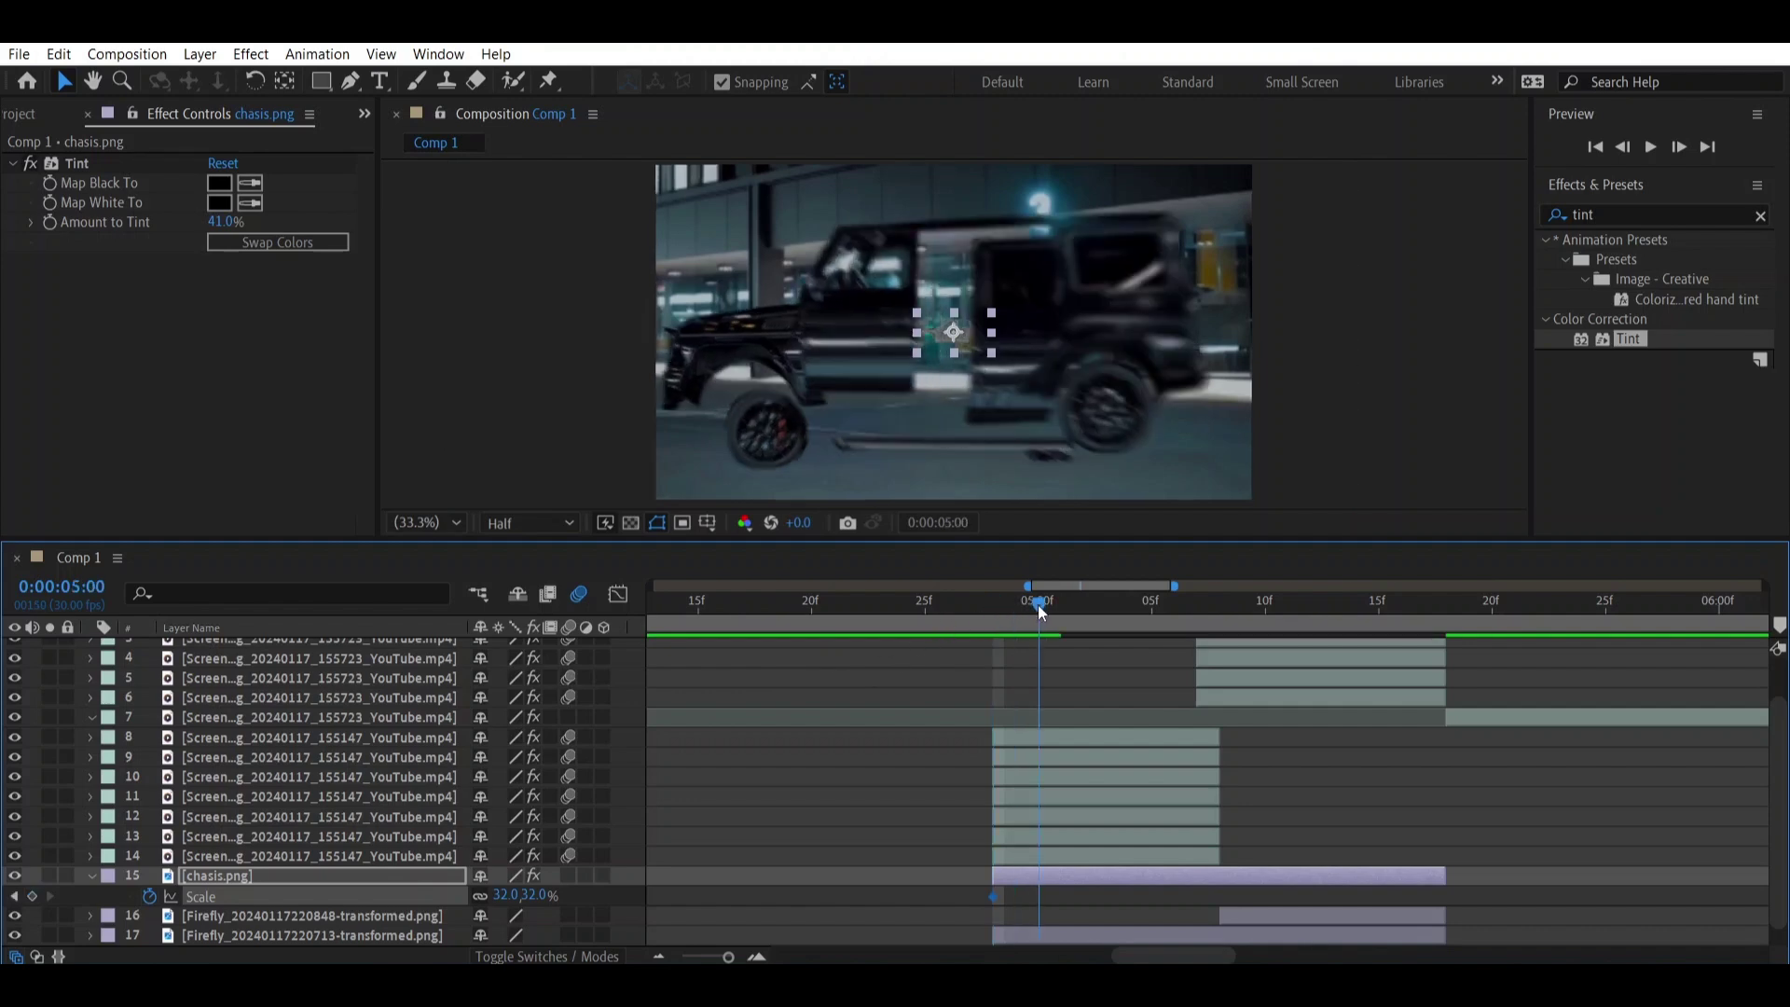
pyautogui.moveTo(504, 894); pyautogui.dragTo(667, 921)
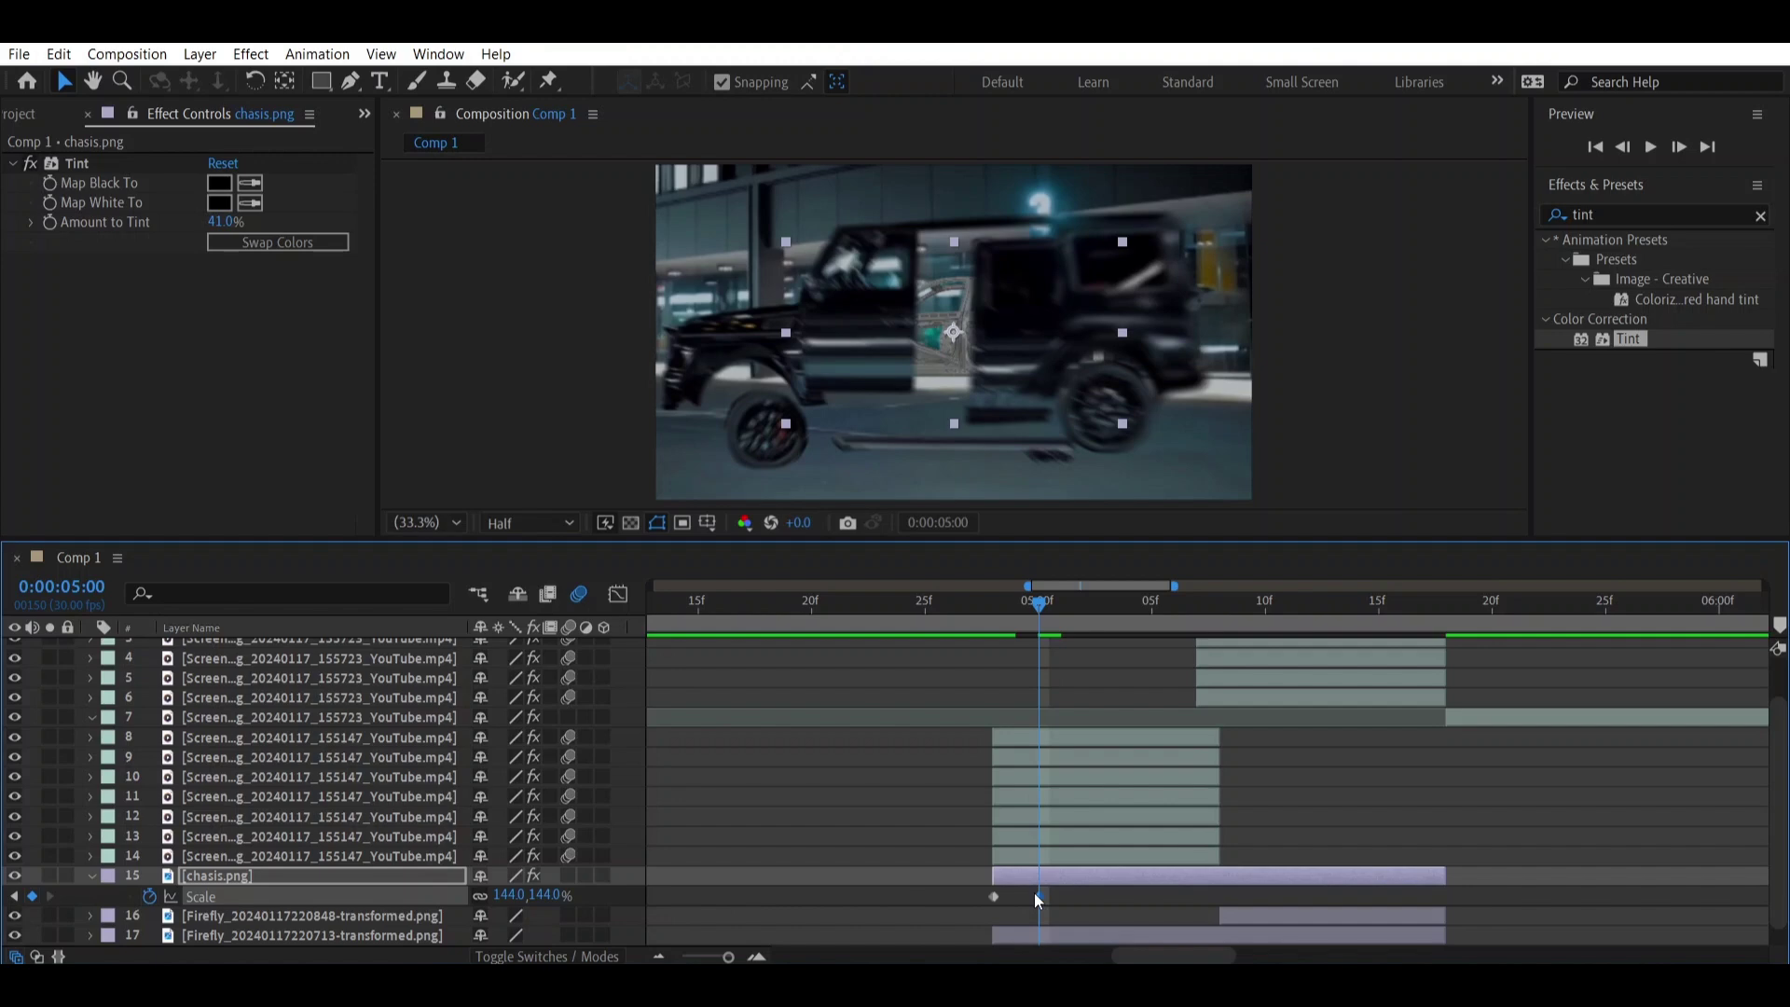
# Add chasis.png scale keyframes of 144% at 0:00:05:15 and 40% at 0:00:05:18, and preview the transition.
pyautogui.moveTo(1342, 611); pyautogui.dragTo(1383, 623)
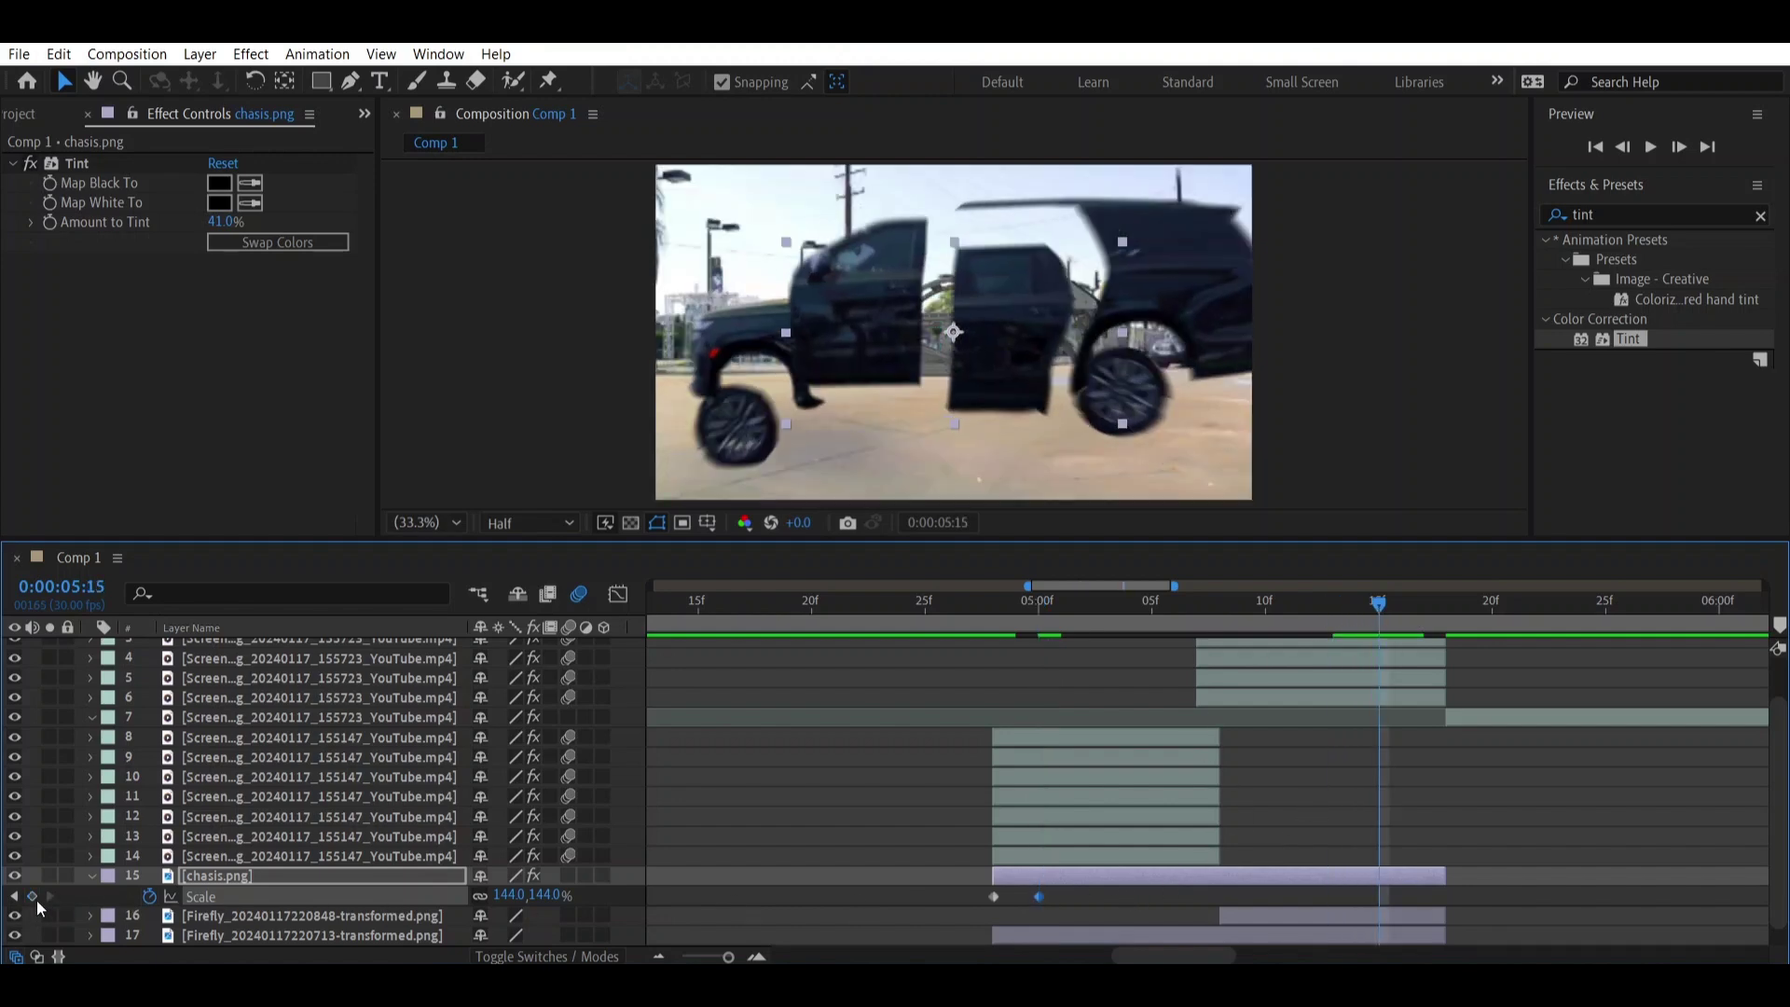
pyautogui.moveTo(1380, 612); pyautogui.dragTo(1437, 622)
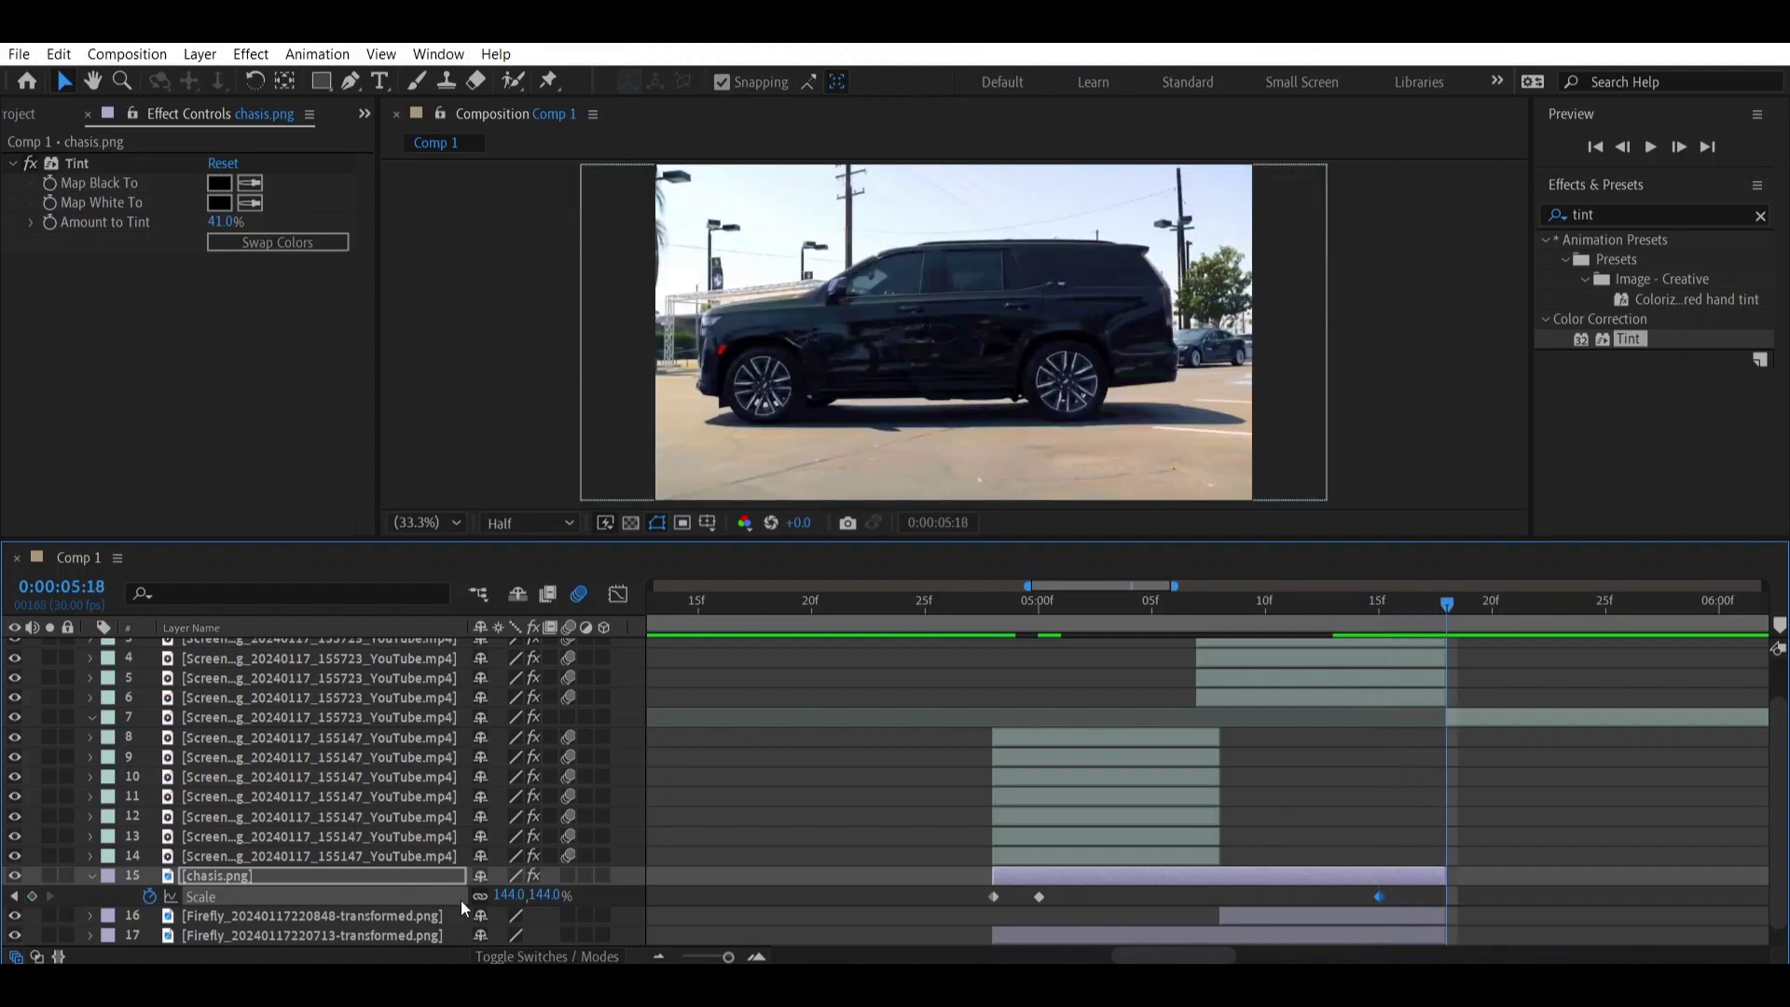
pyautogui.moveTo(511, 895); pyautogui.dragTo(407, 918)
pyautogui.moveTo(1043, 619); pyautogui.dragTo(902, 610)
pyautogui.press('space')
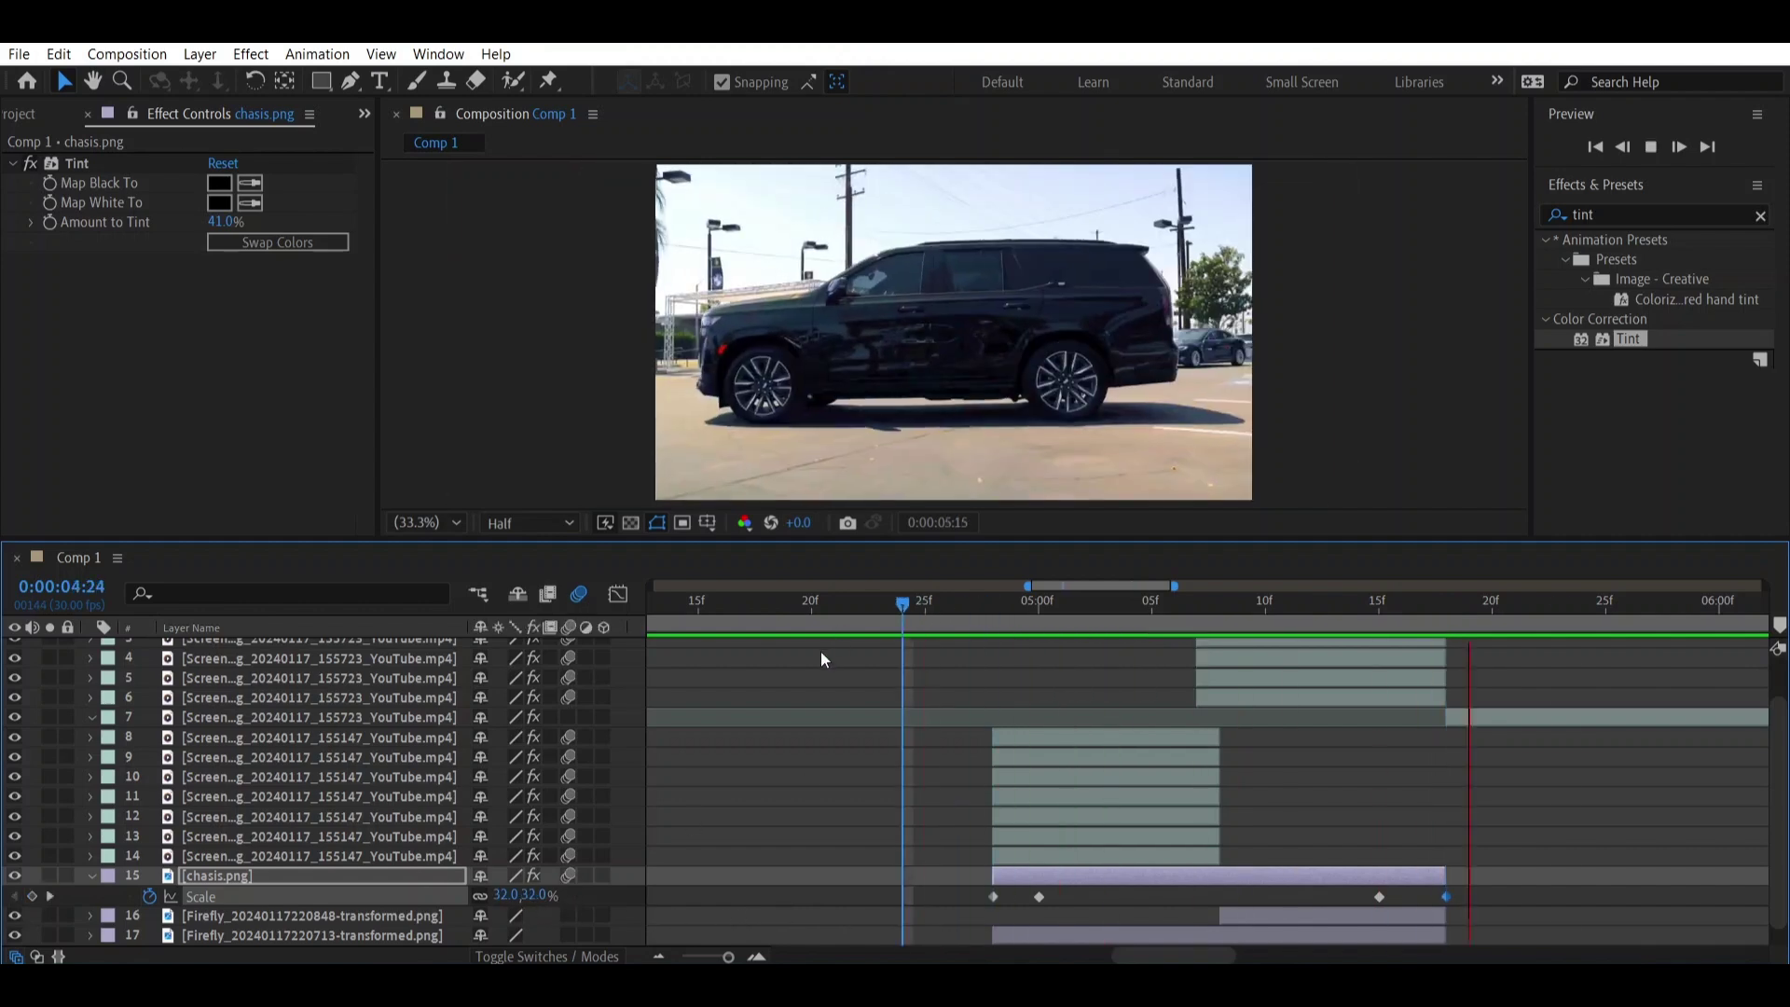
# Copy the wiggling Transform effect from a masked 155147 layer onto chasis.png and preview the result.
pyautogui.click(1025, 836)
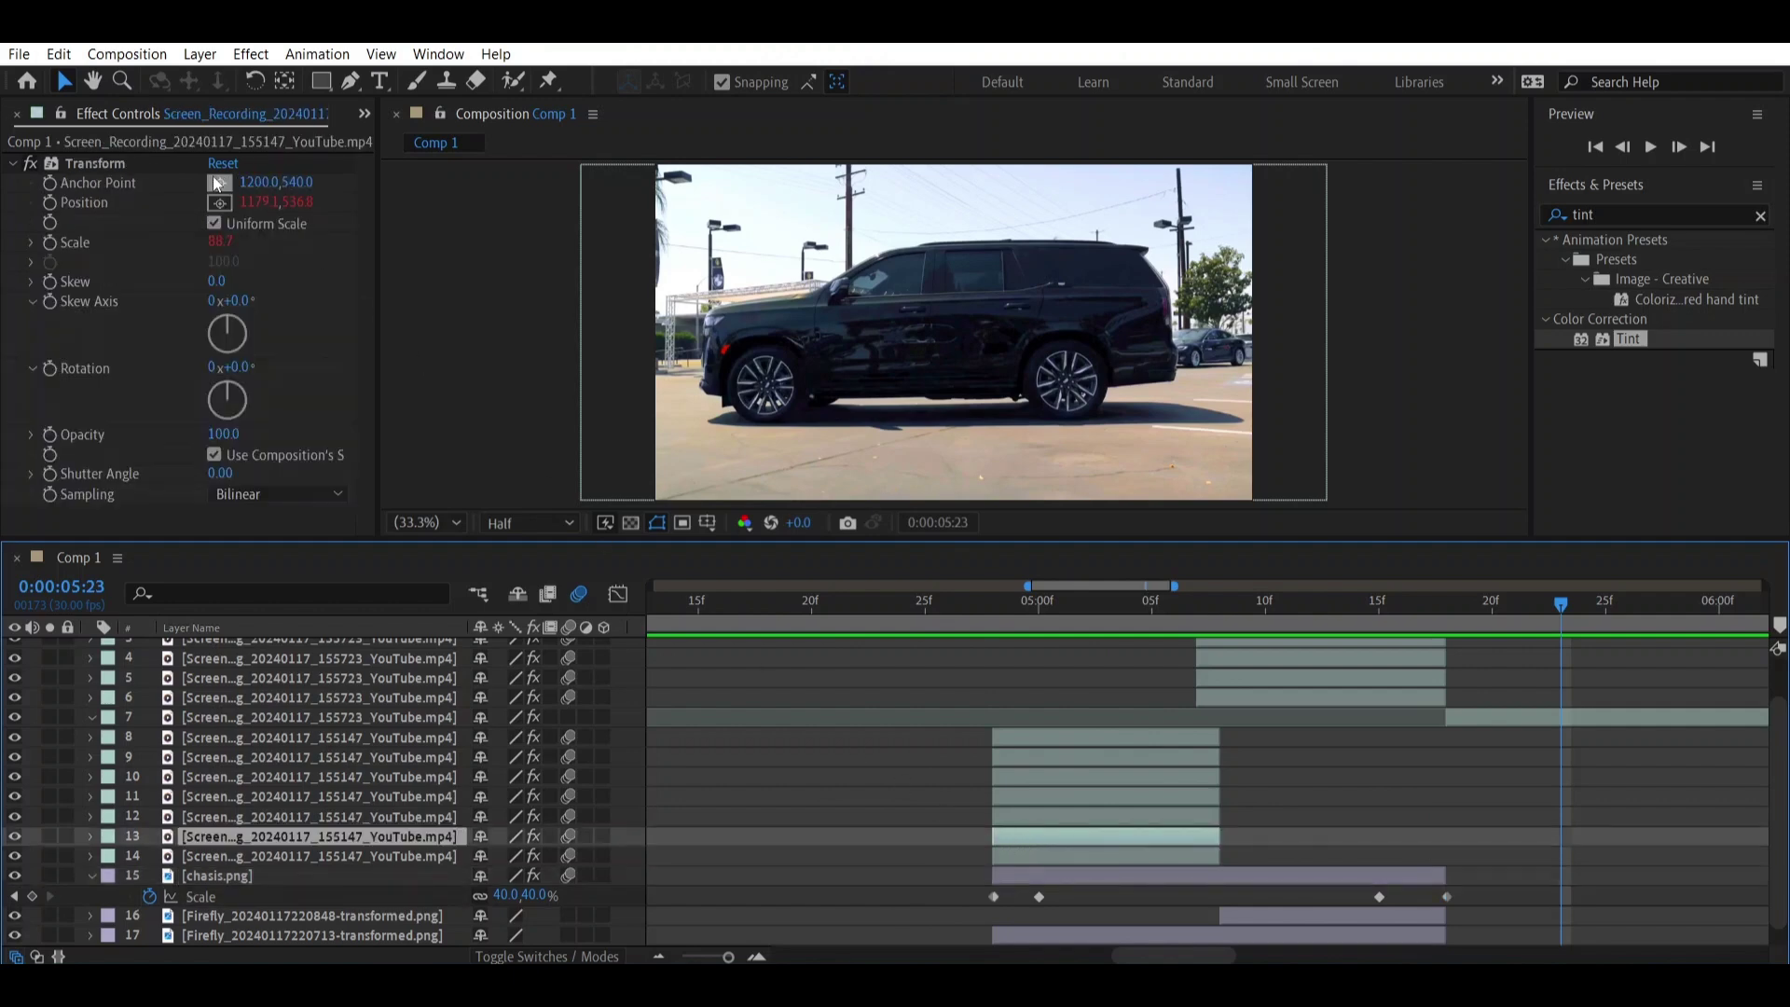
pyautogui.click(111, 163)
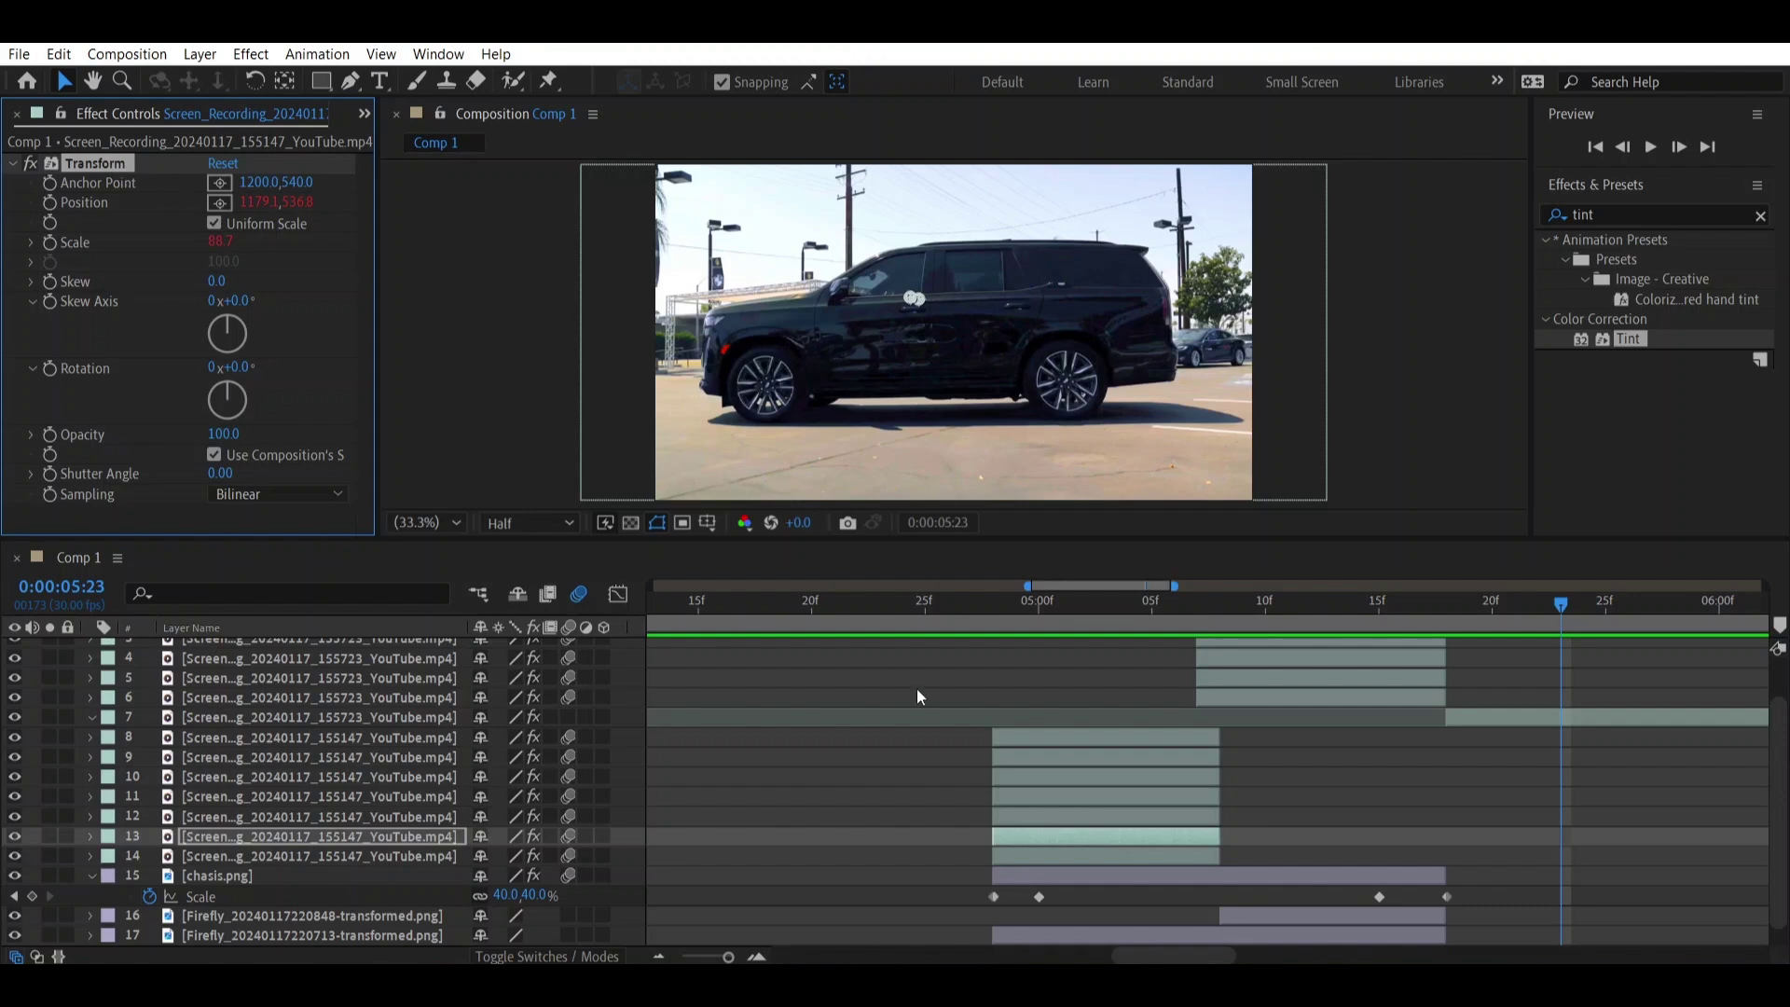
pyautogui.click(1145, 881)
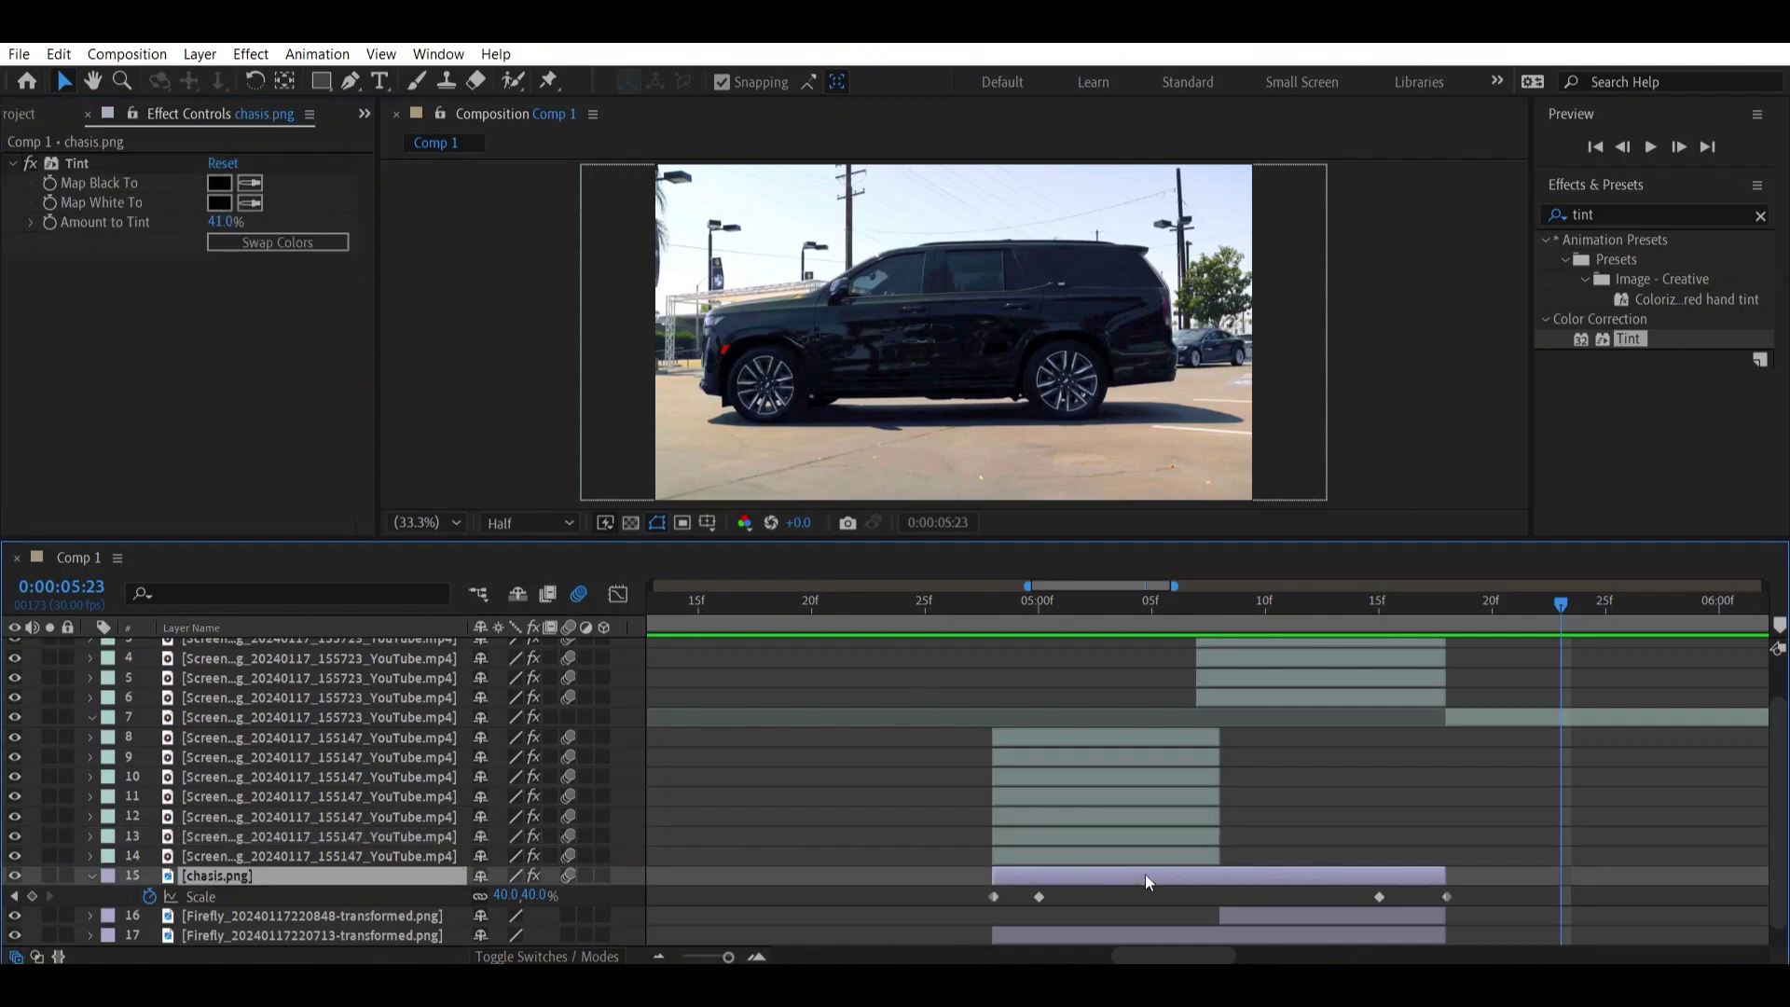
pyautogui.hotkey('ctrl', 'v')
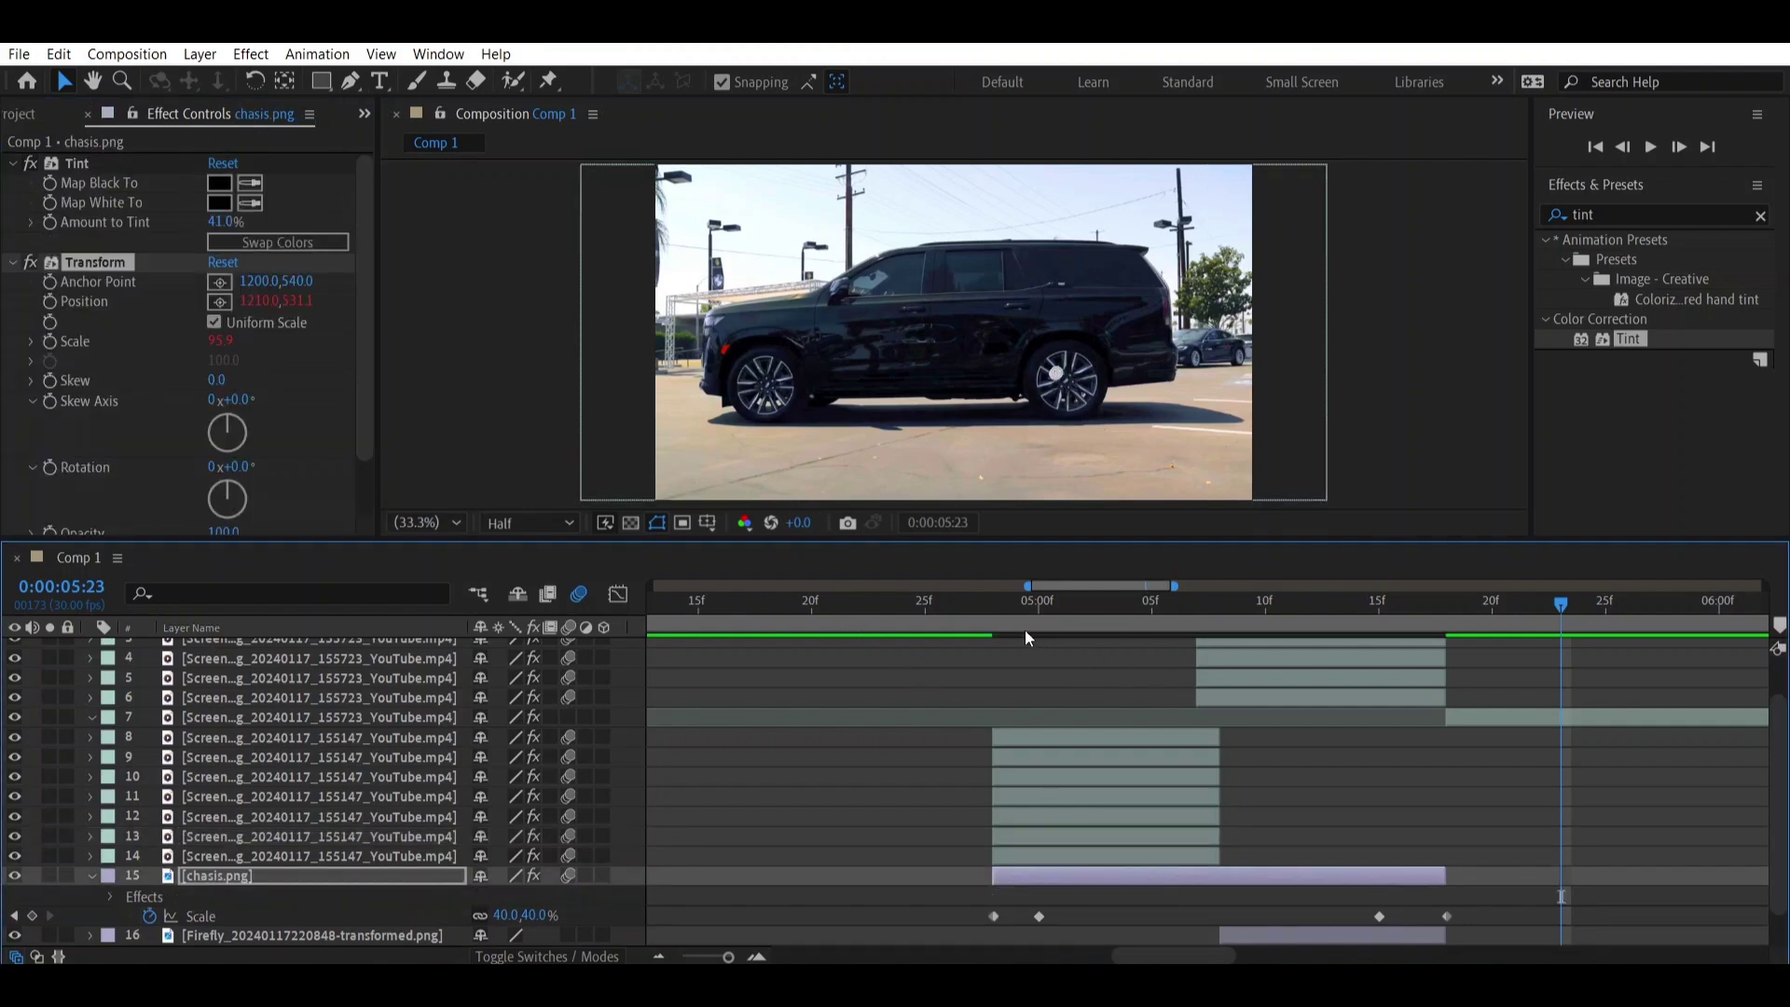
pyautogui.click(967, 607)
pyautogui.press('space')
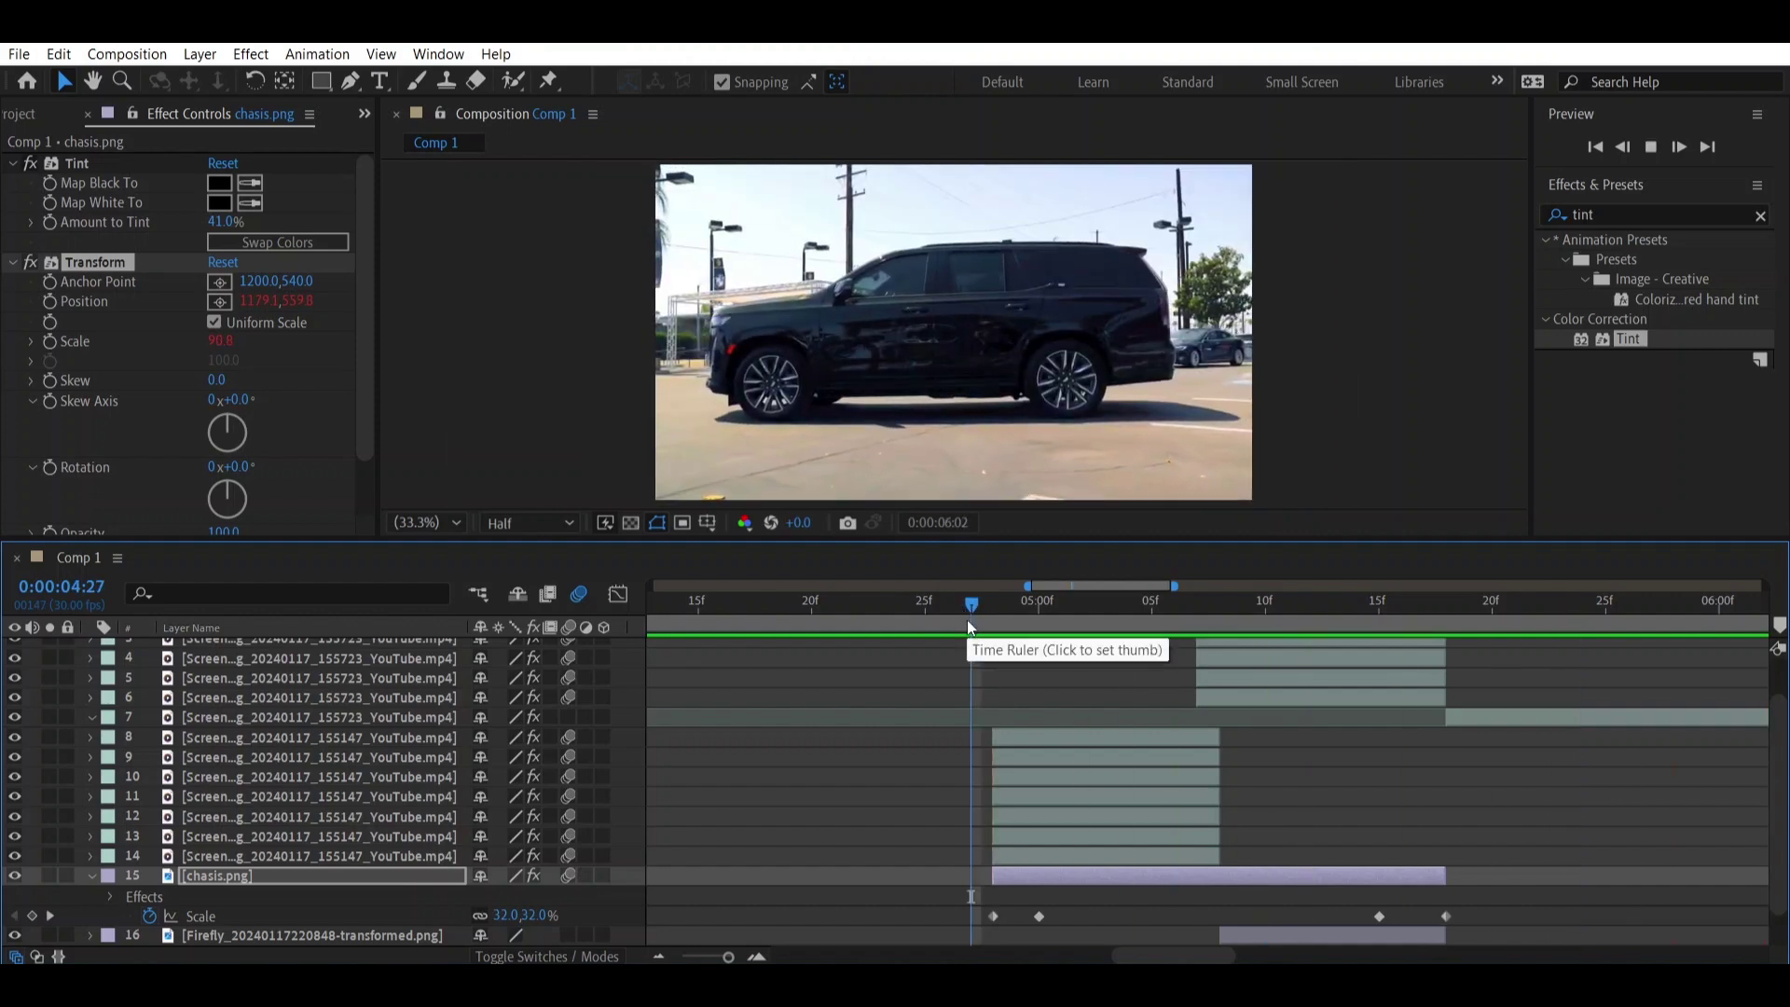
pyautogui.press('space')
# Add sparks - tylo.mp4 directly beneath chasis.png and trim it to run from 0:00:04:28 to 0:00:05:18.
pyautogui.moveTo(1235, 960); pyautogui.dragTo(1168, 960)
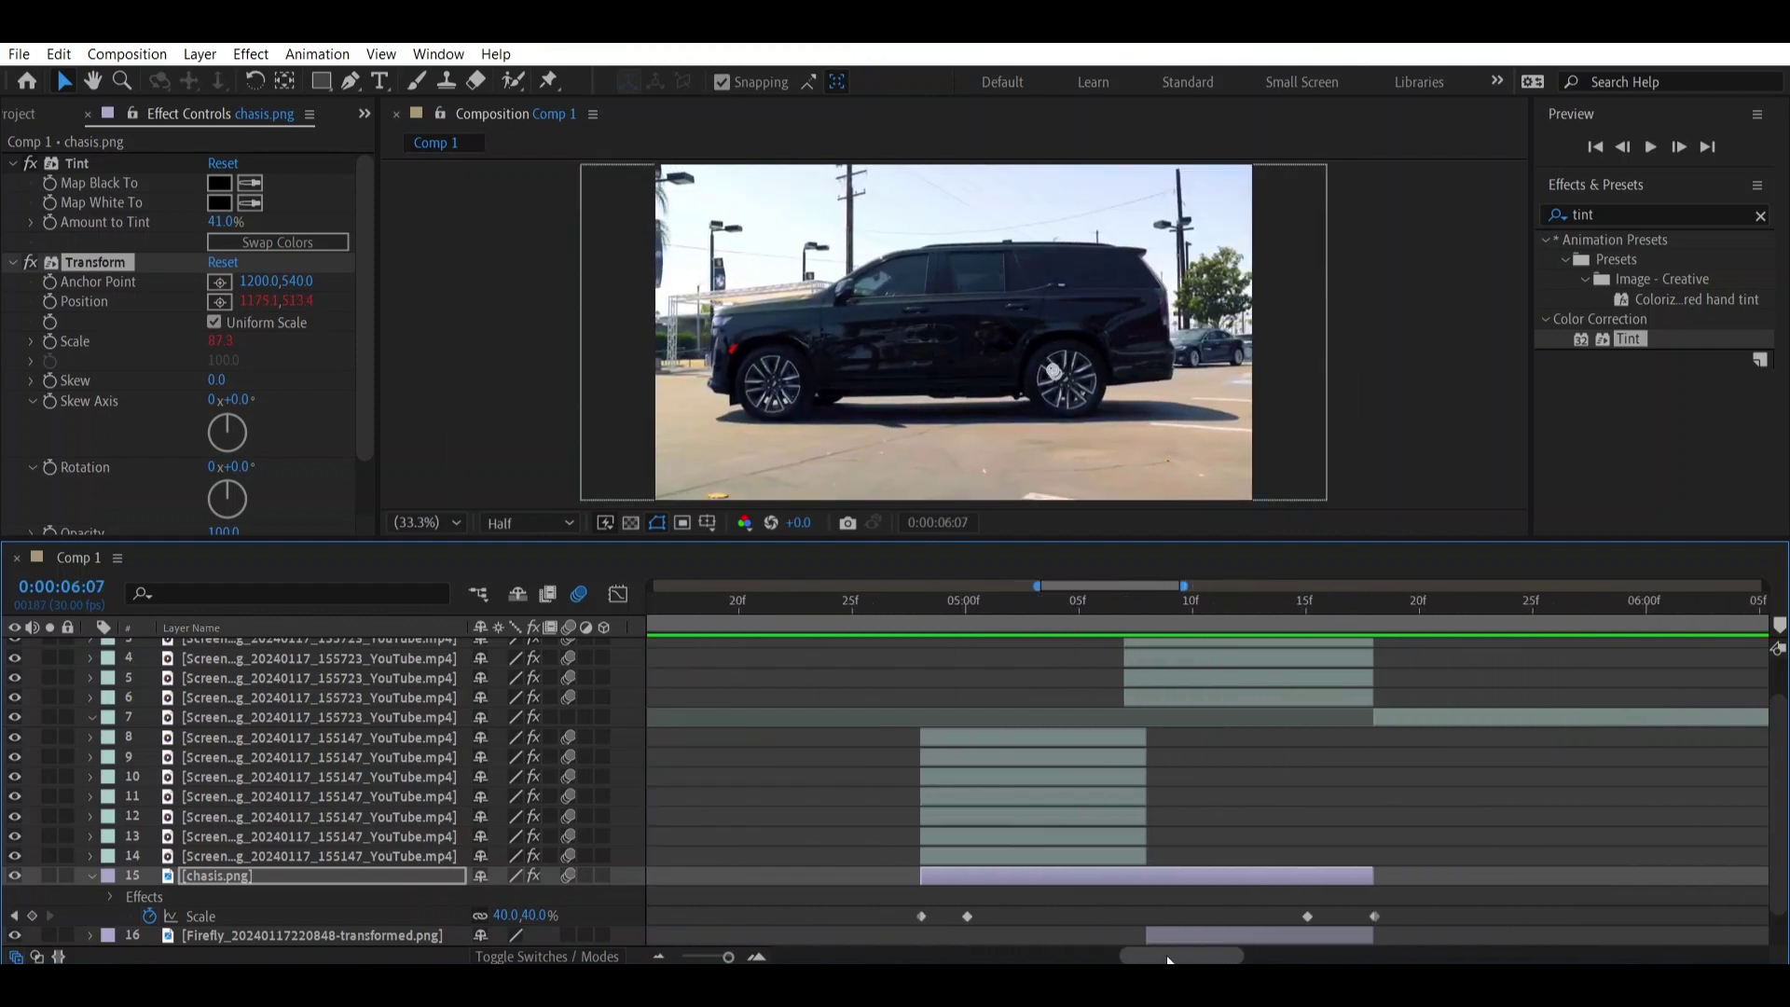
pyautogui.click(84, 112)
pyautogui.moveTo(125, 459); pyautogui.dragTo(304, 873)
pyautogui.click(1054, 606)
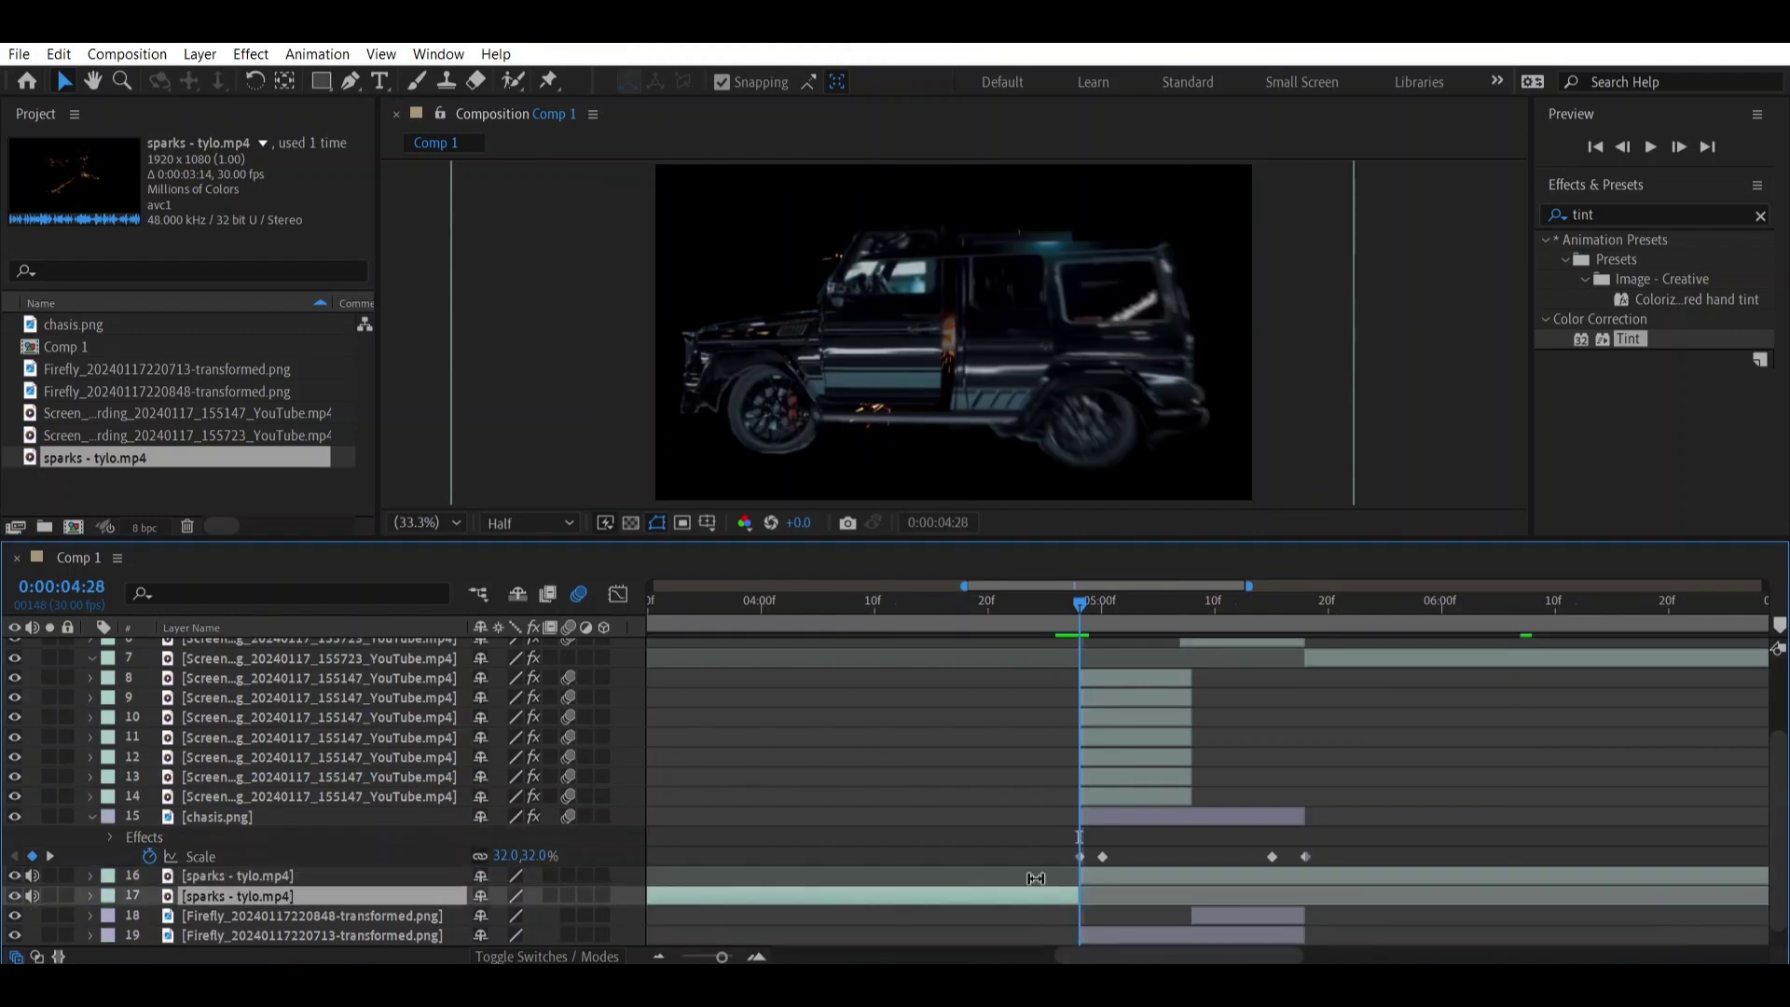
pyautogui.press('Delete')
pyautogui.moveTo(1299, 611); pyautogui.dragTo(1306, 611)
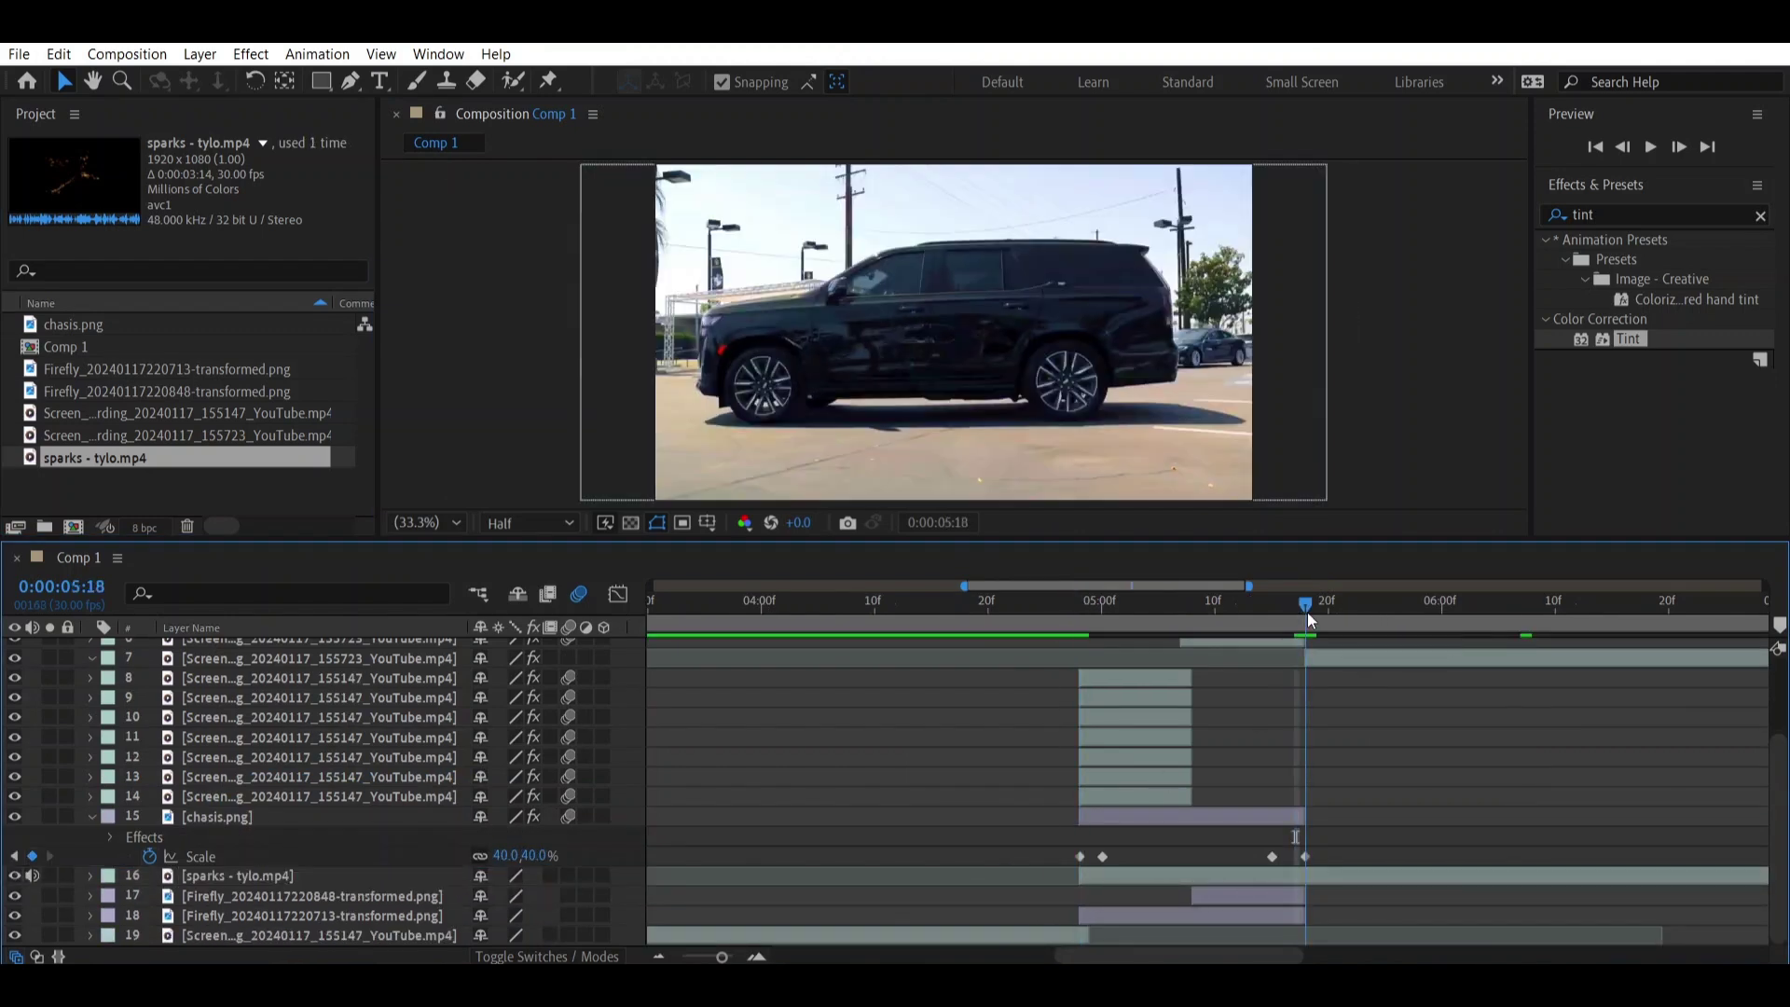
pyautogui.click(1316, 878)
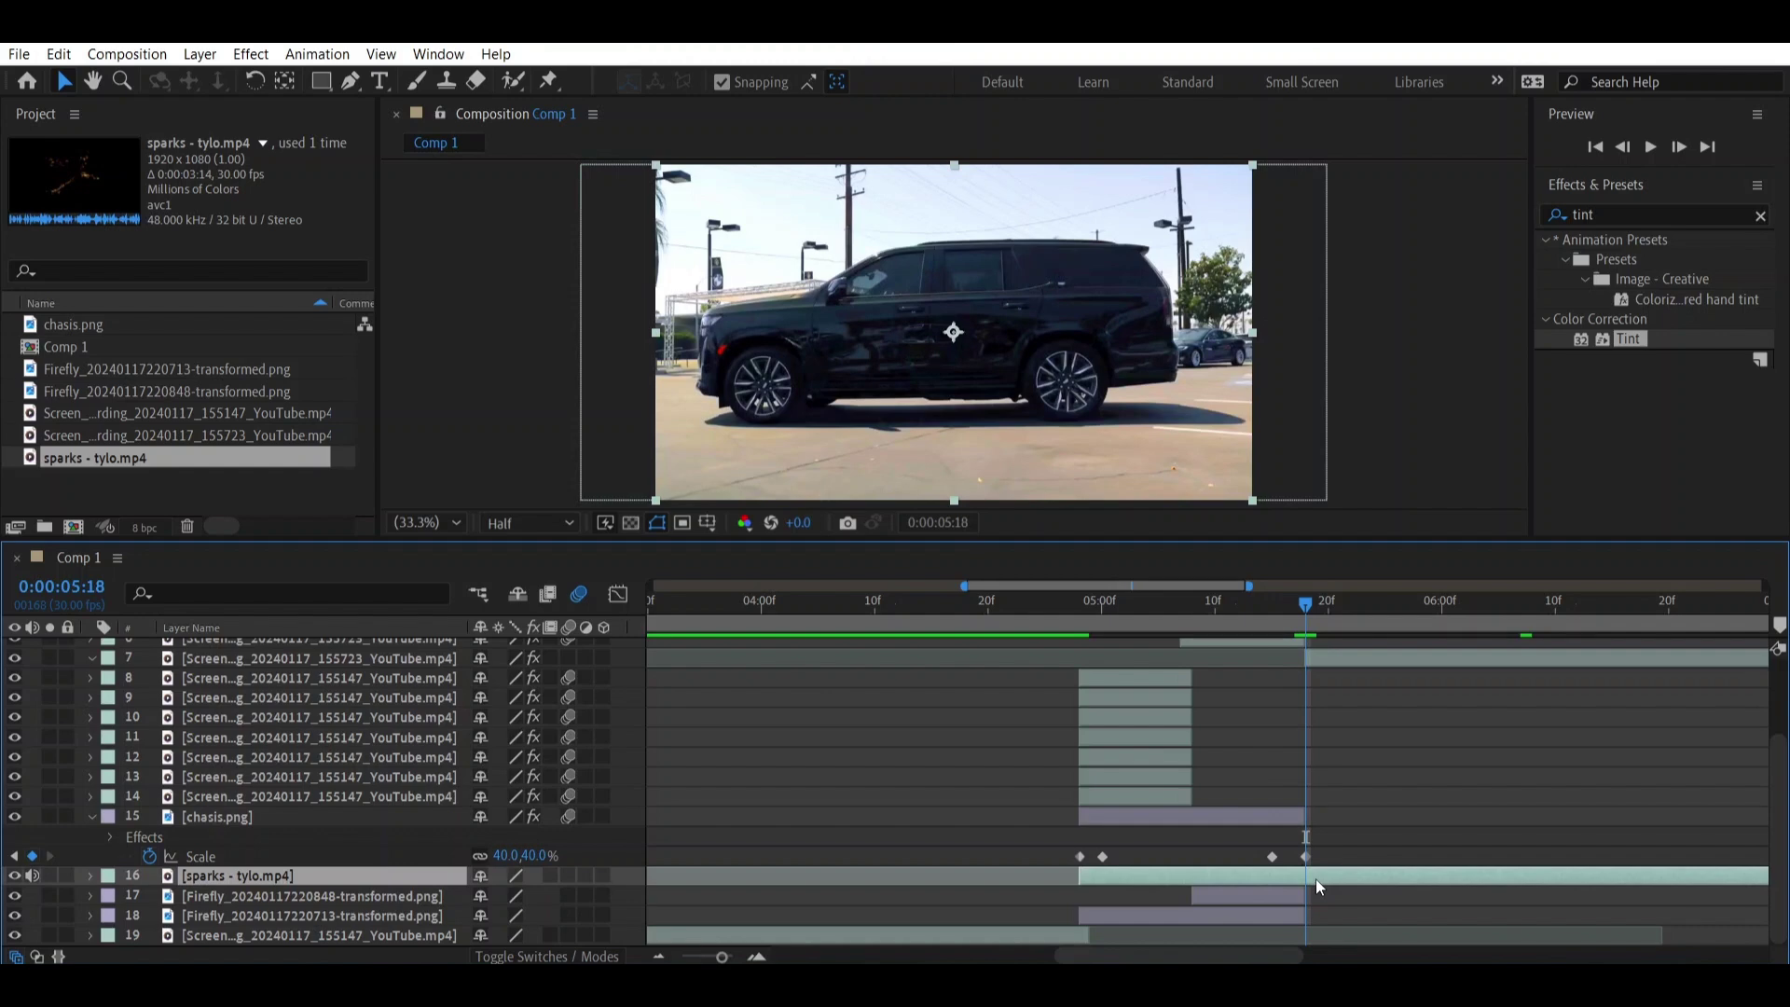
pyautogui.hotkey('alt', ']')
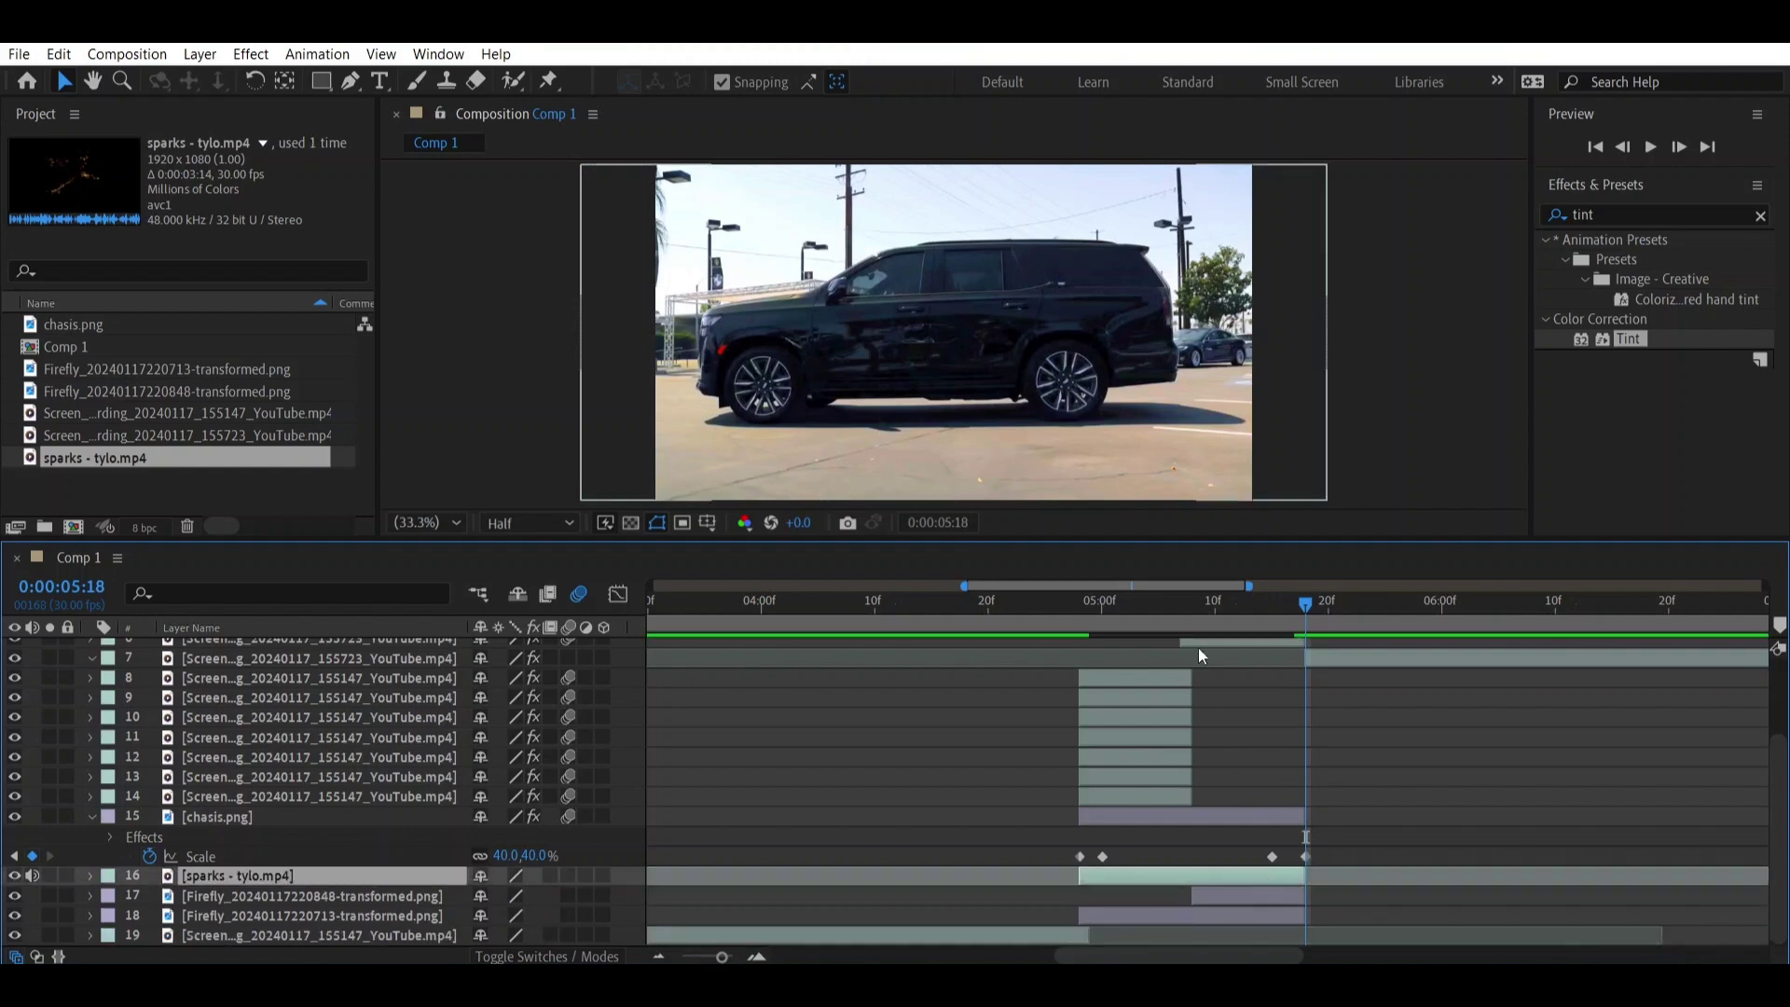
# Set the sparks - tylo.mp4 layer's blending mode to Screen and preview the transition.
pyautogui.hotkey('shift', 'pageup')
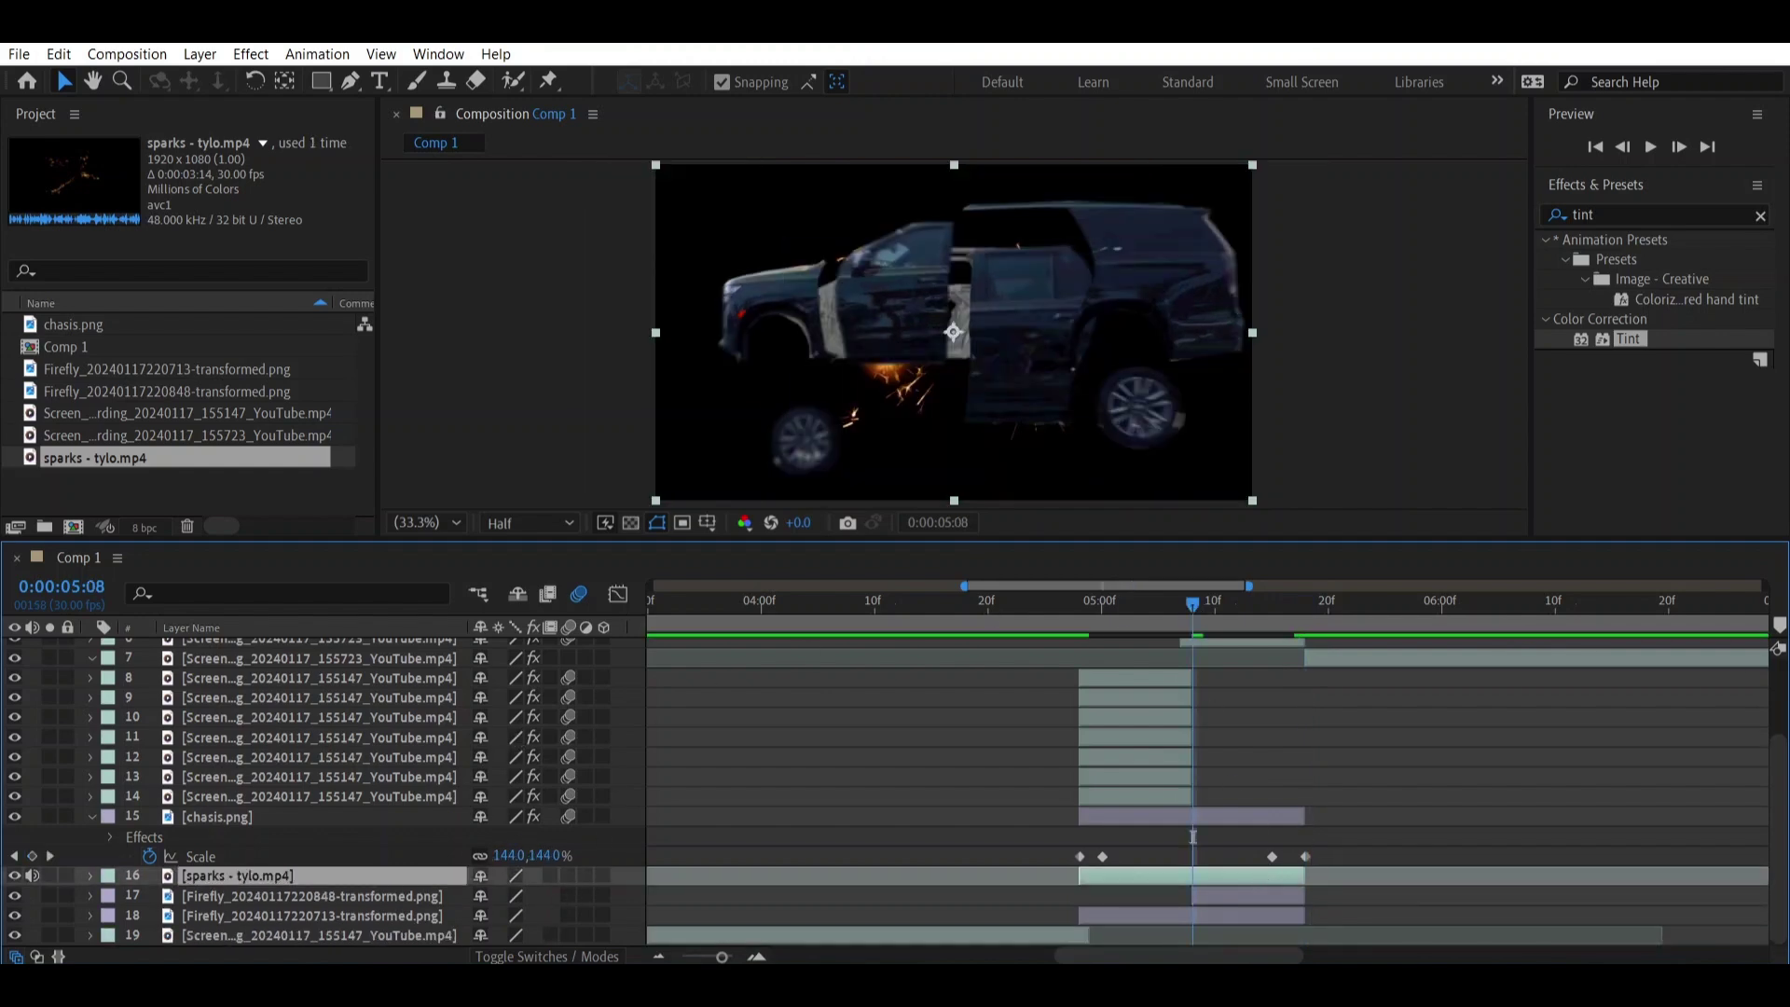
pyautogui.click(37, 956)
pyautogui.click(653, 877)
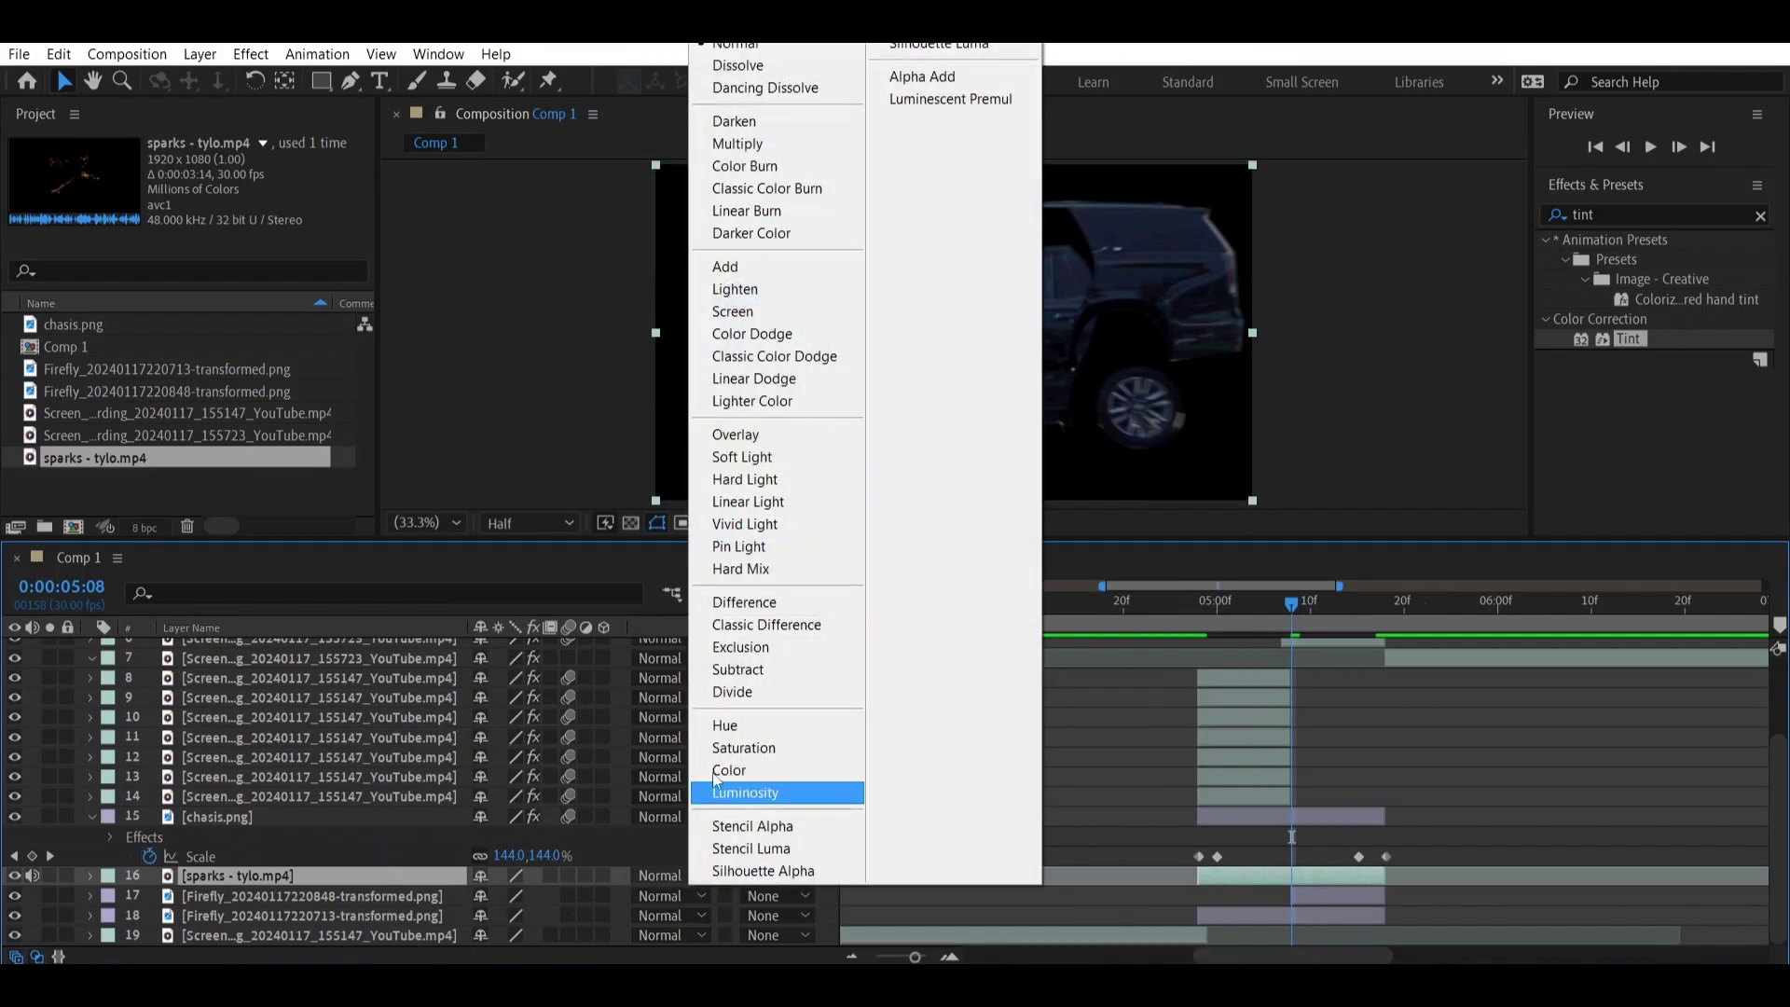
pyautogui.click(733, 311)
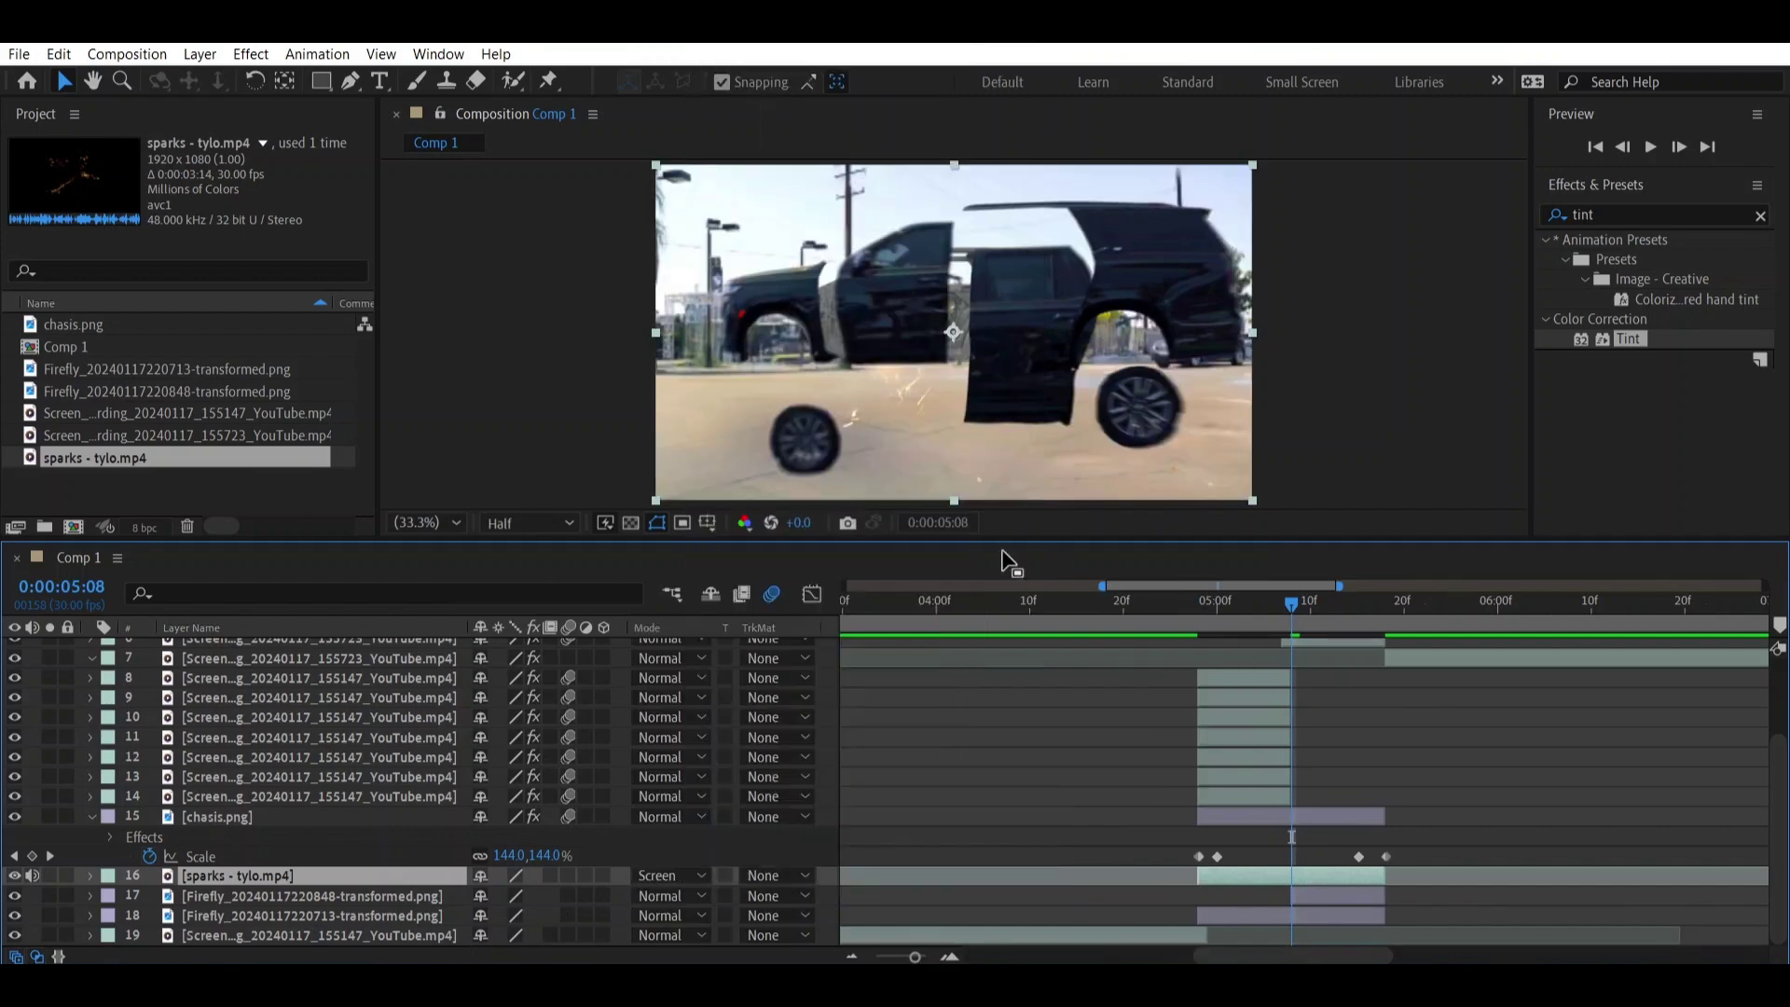
pyautogui.click(964, 600)
pyautogui.press('space')
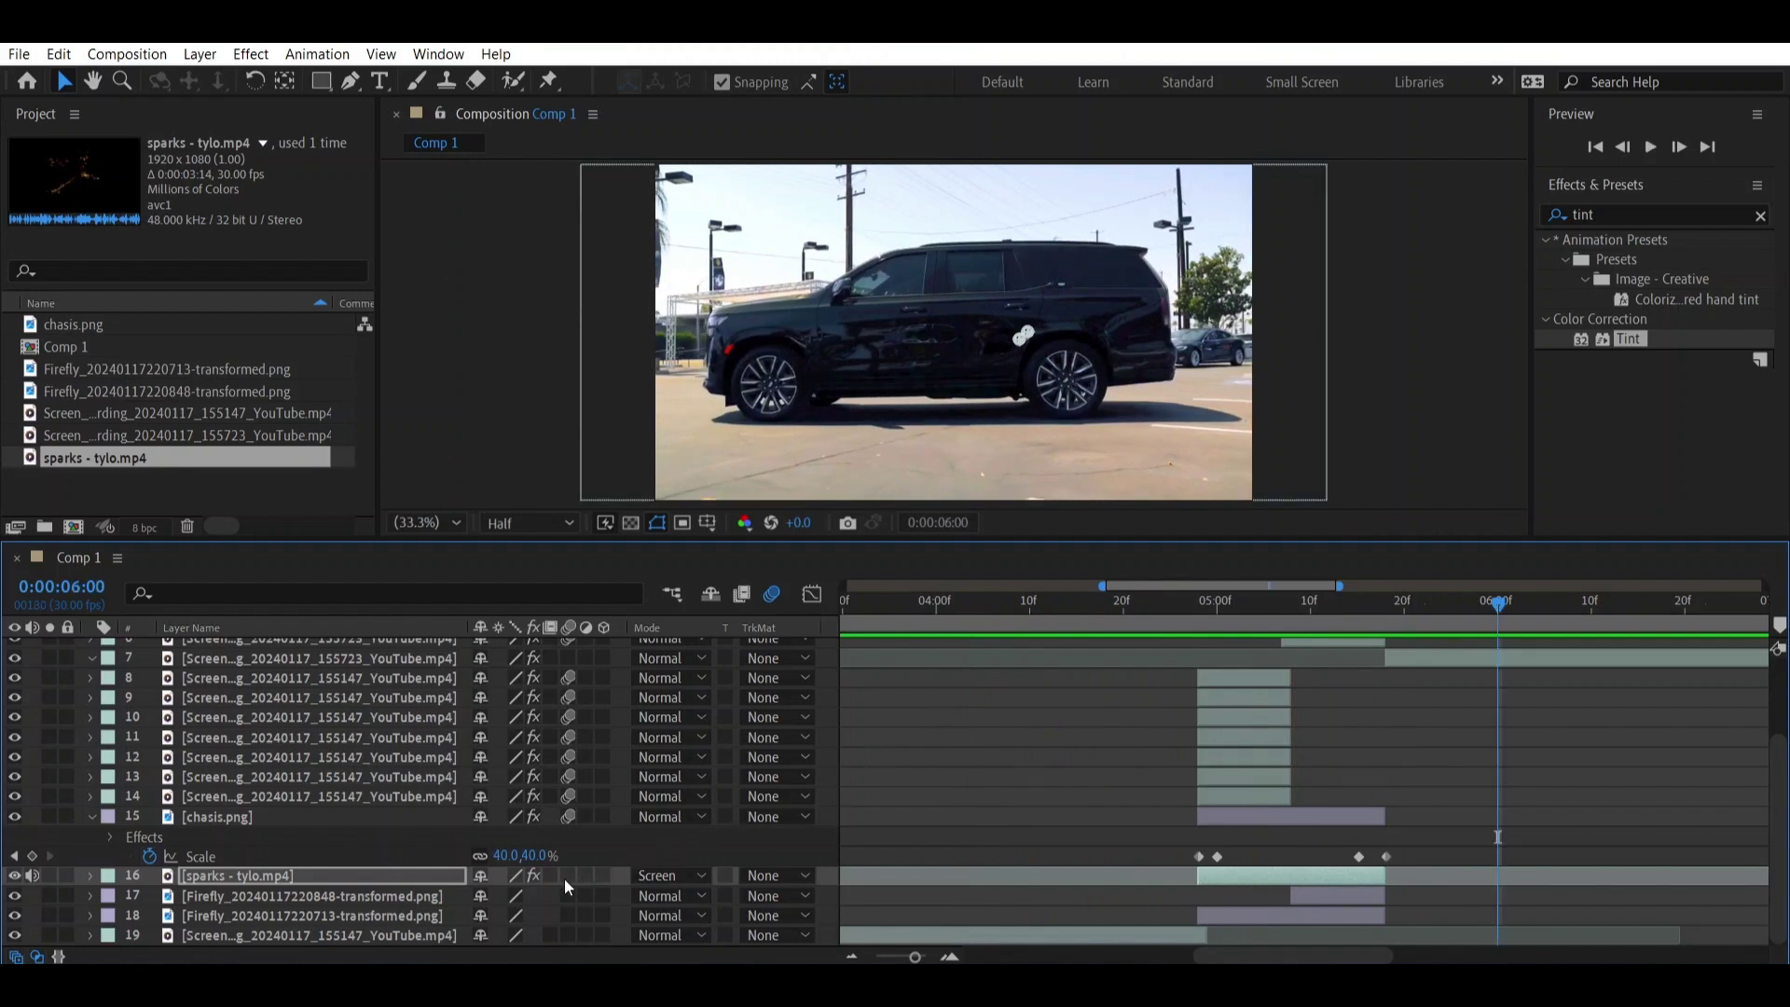
# Trim the start of the six masked 155723 copies to 0:00:05:08 and preview the transition.
pyautogui.scroll(3, 563, 878)
pyautogui.click(1294, 604)
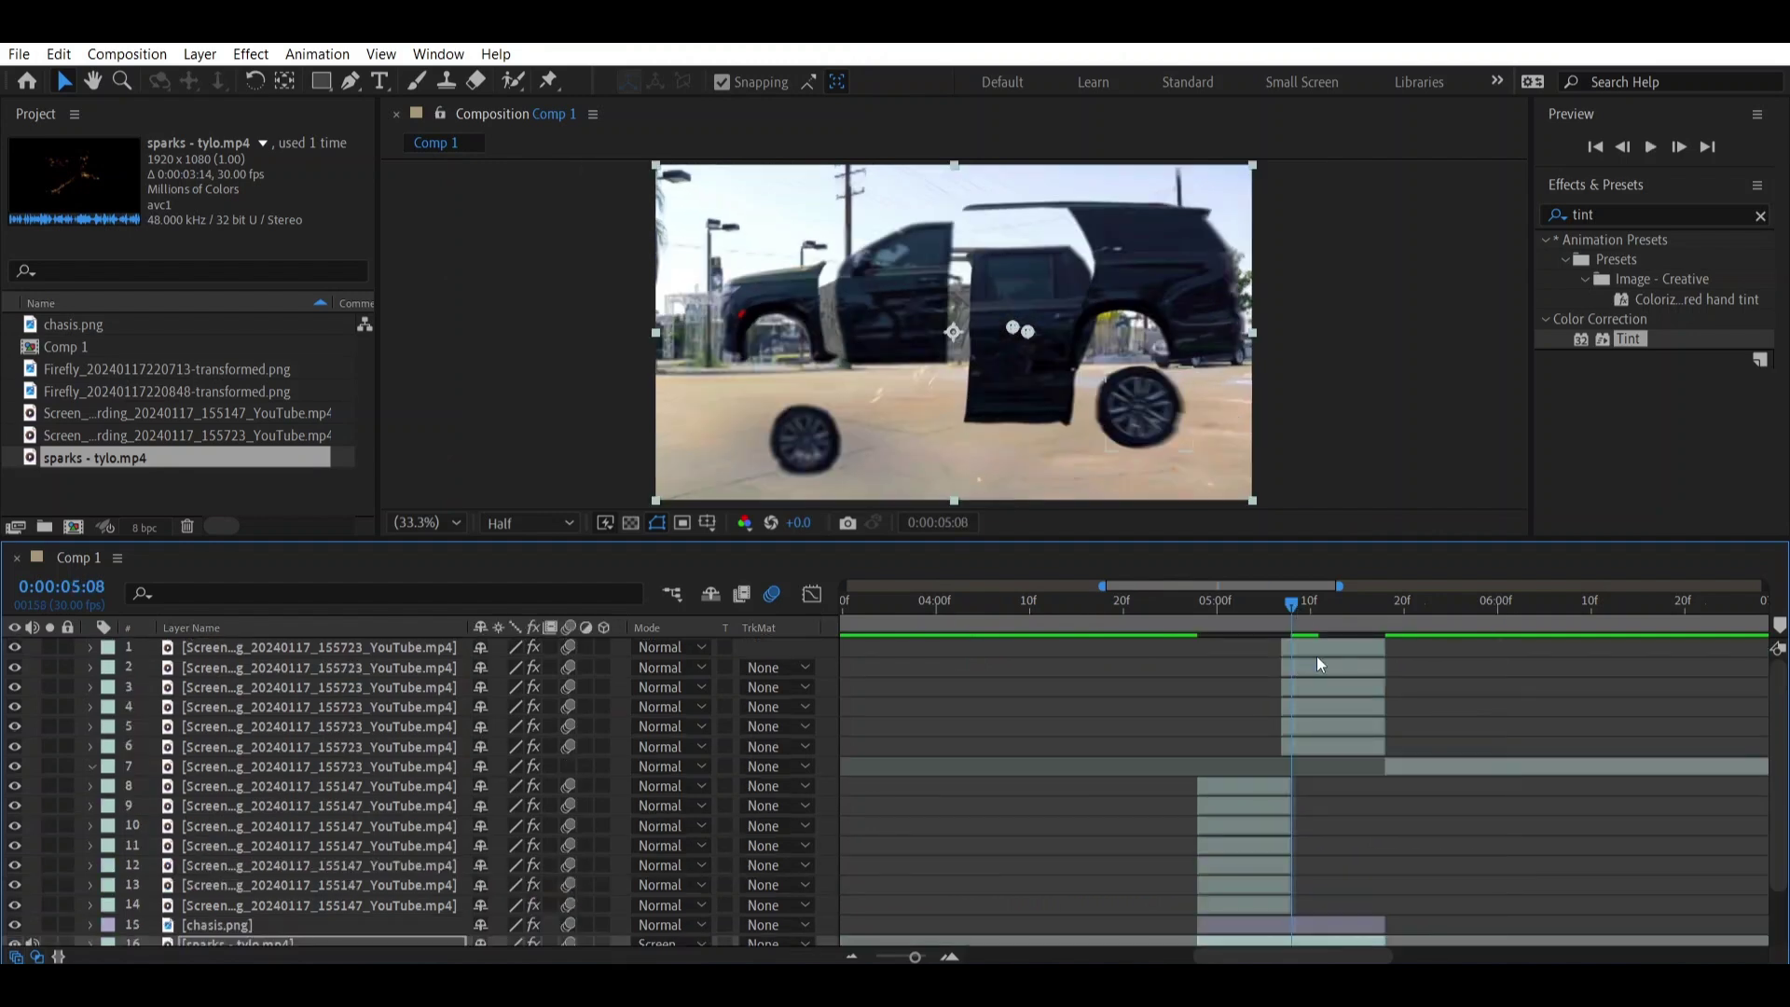
pyautogui.click(1362, 647)
pyautogui.keyDown('shift'); pyautogui.click(1345, 742); pyautogui.keyUp('shift')
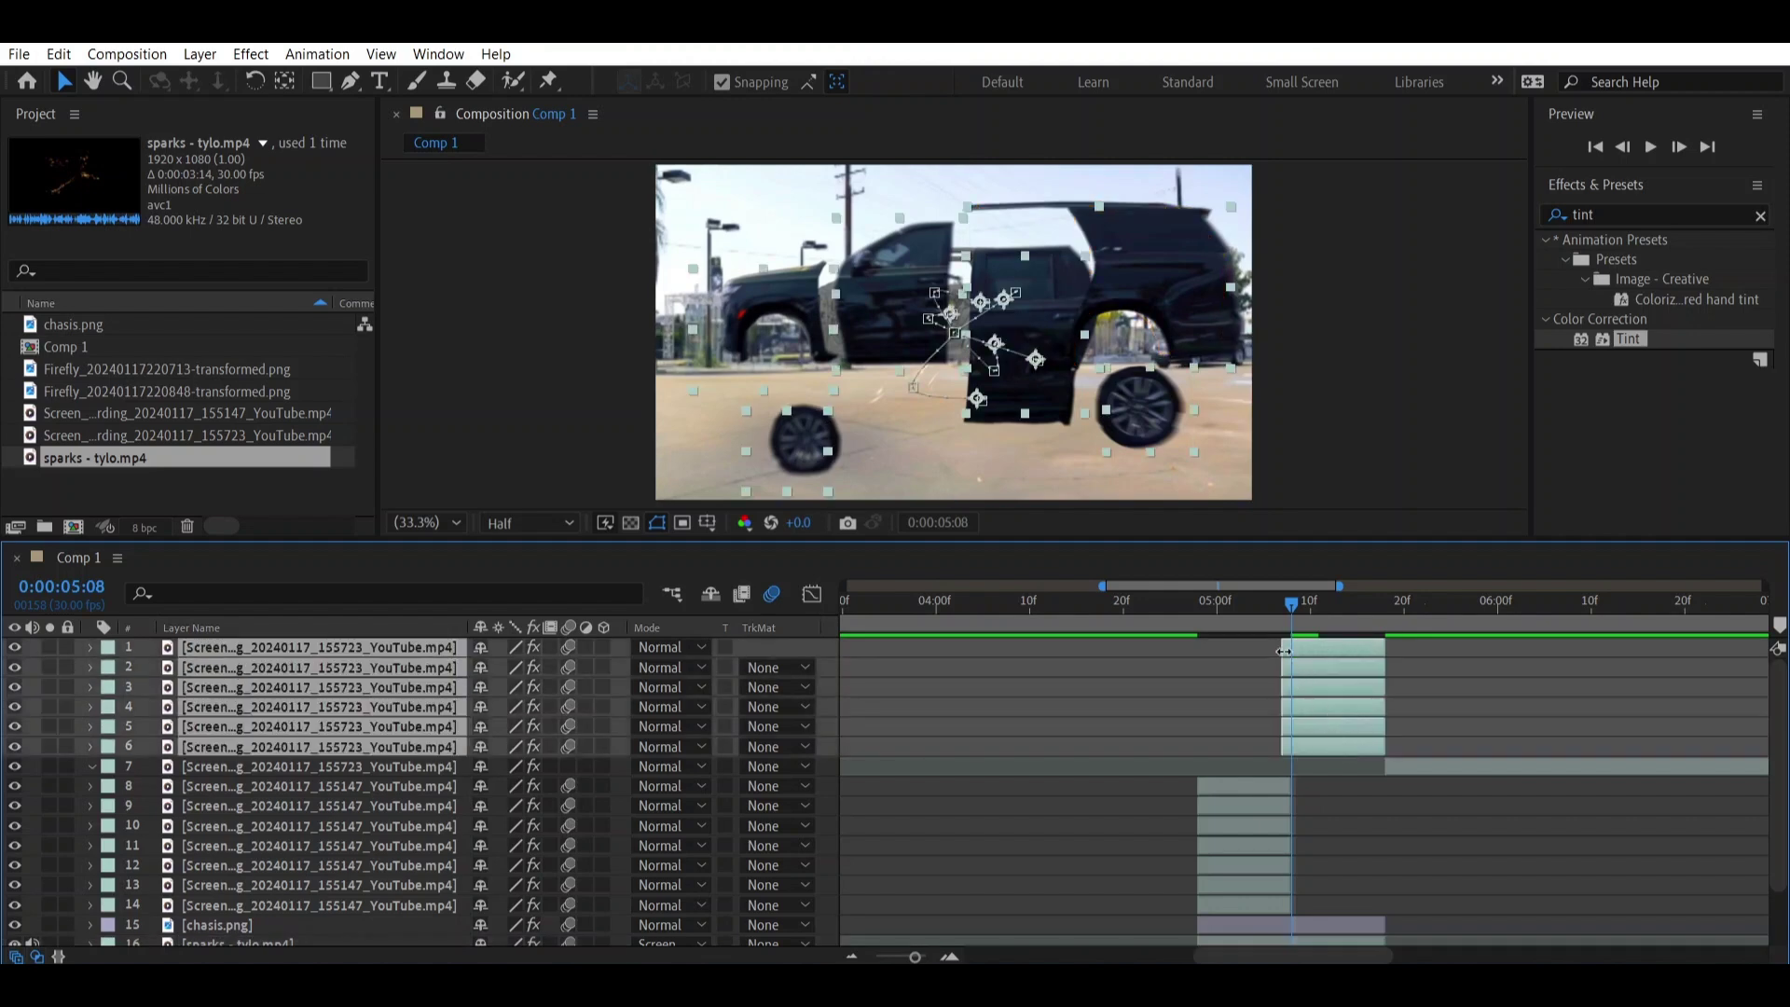
pyautogui.hotkey('alt', '[')
pyautogui.moveTo(1223, 608); pyautogui.dragTo(1121, 647)
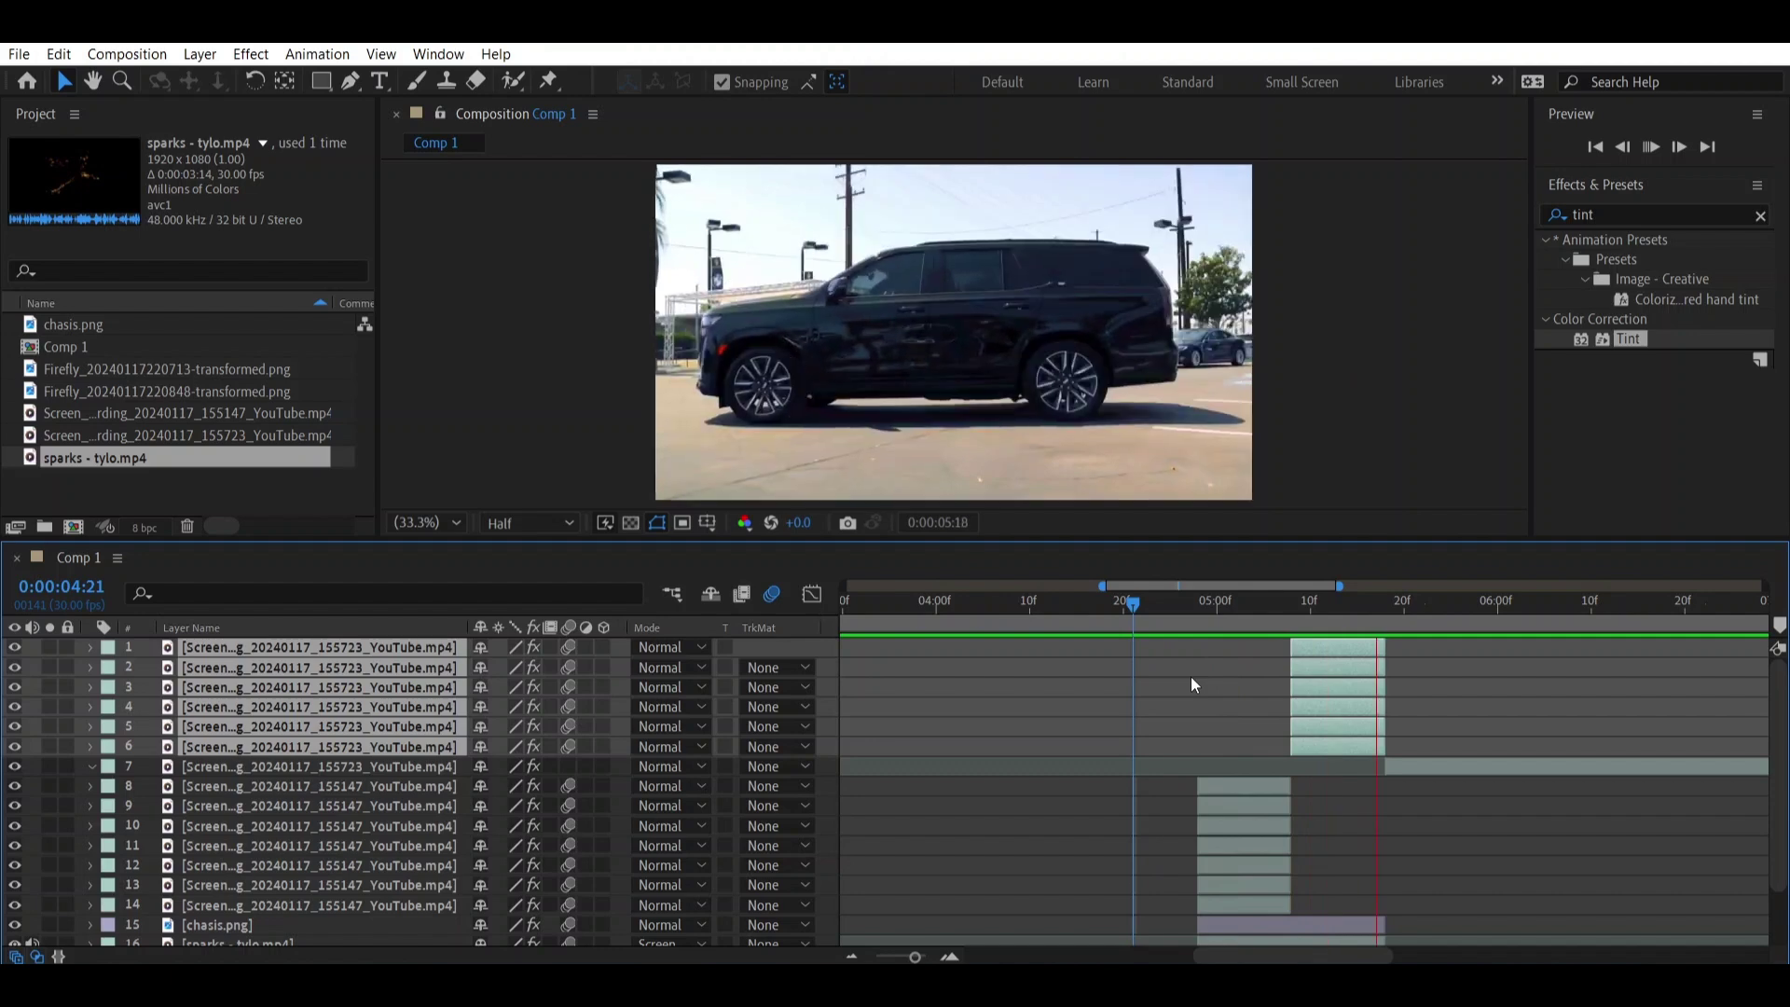
pyautogui.press('space')
pyautogui.scroll(-1, 1378, 685)
pyautogui.moveTo(1301, 604)
pyautogui.mouseDown()
pyautogui.moveTo(1262, 607)
pyautogui.moveTo(1294, 600)
pyautogui.mouseUp()
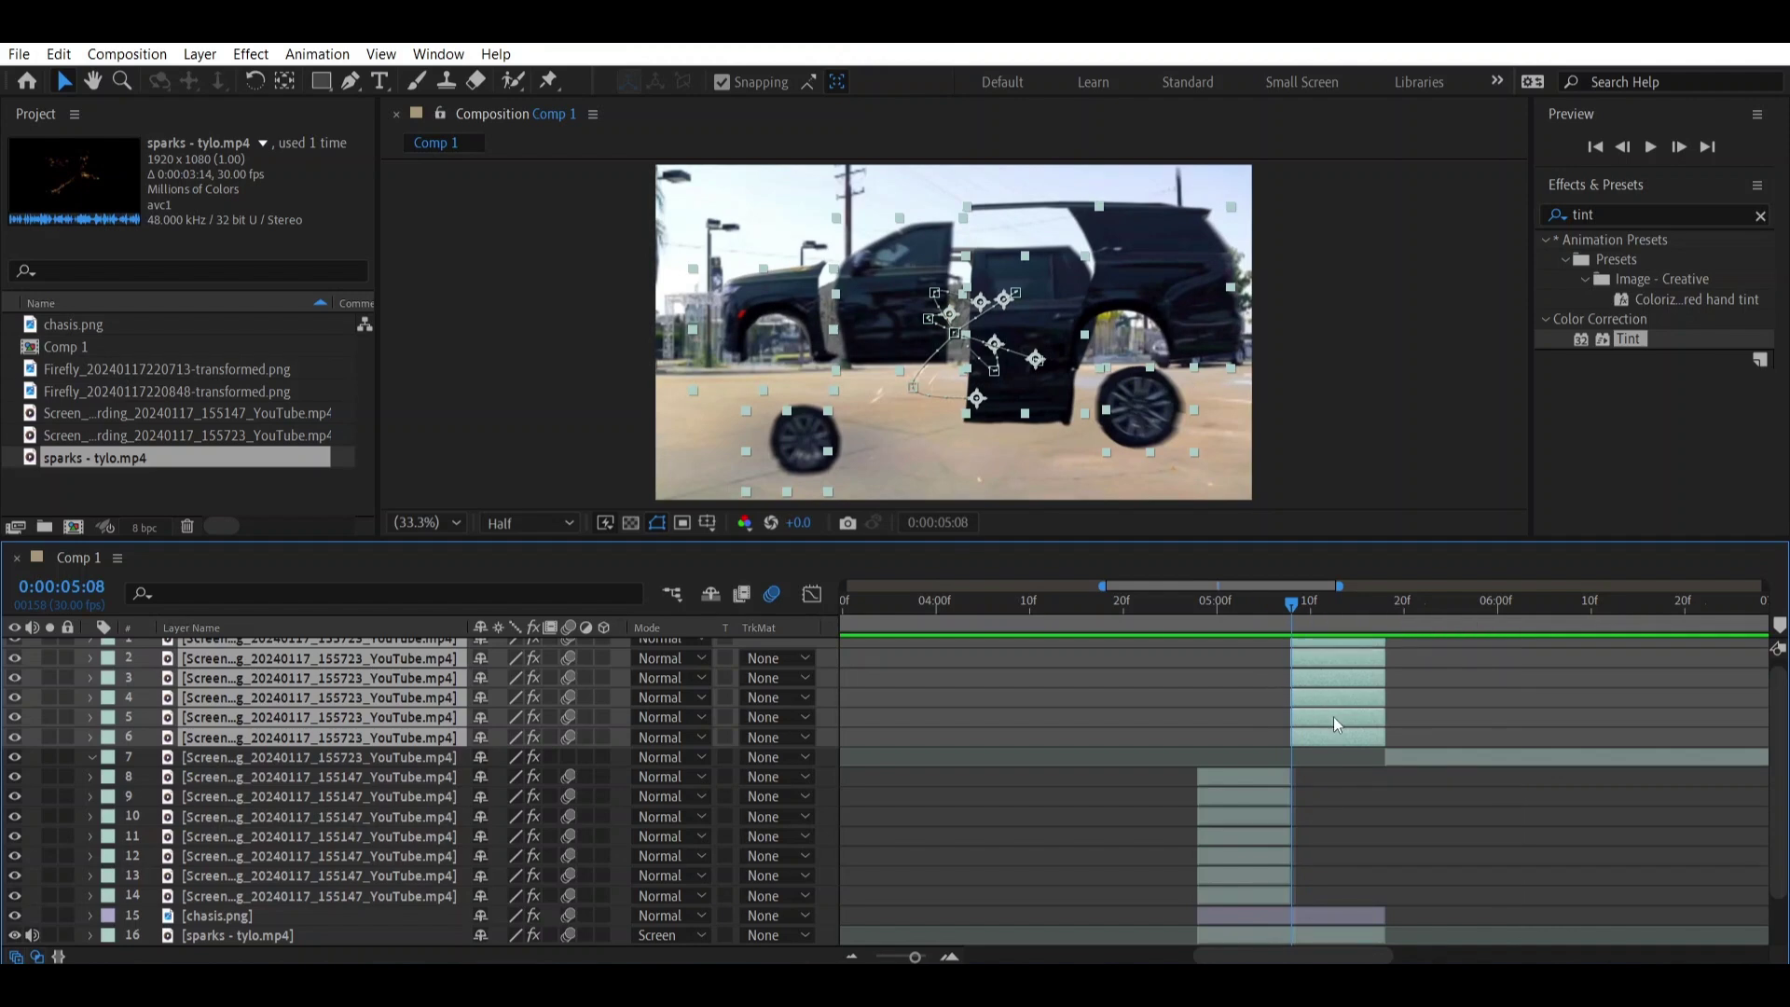
pyautogui.scroll(-1, 1379, 787)
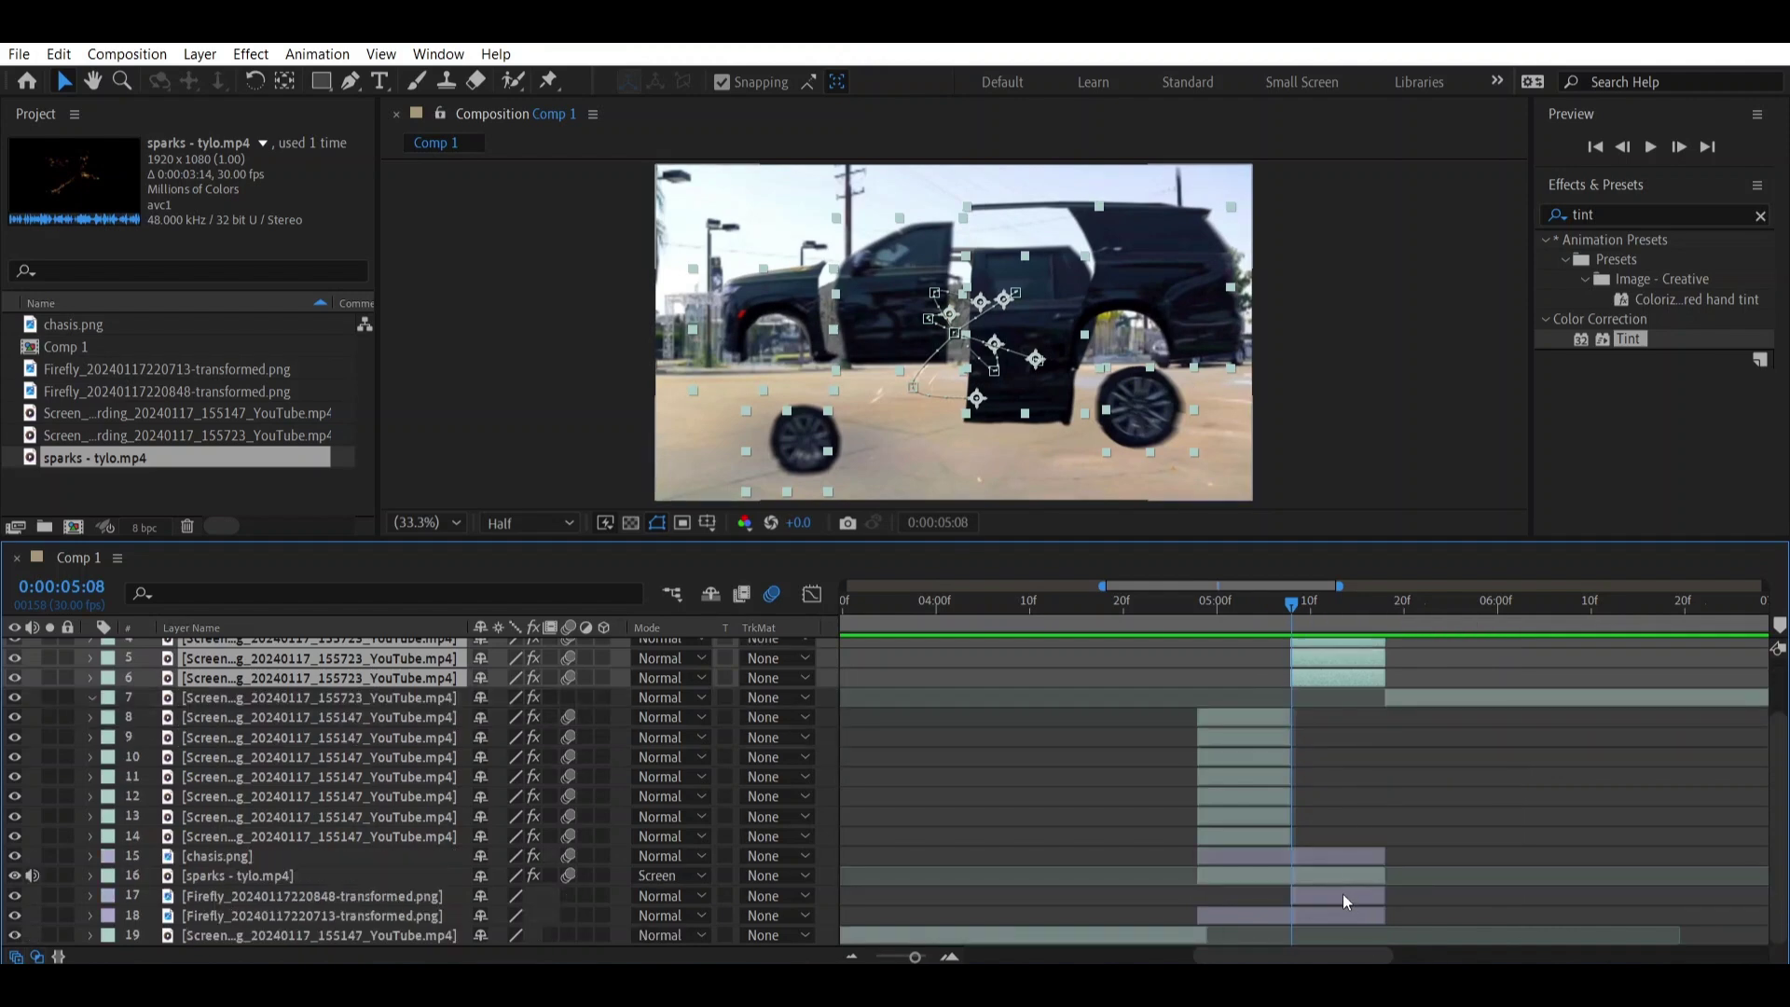
pyautogui.click(1342, 896)
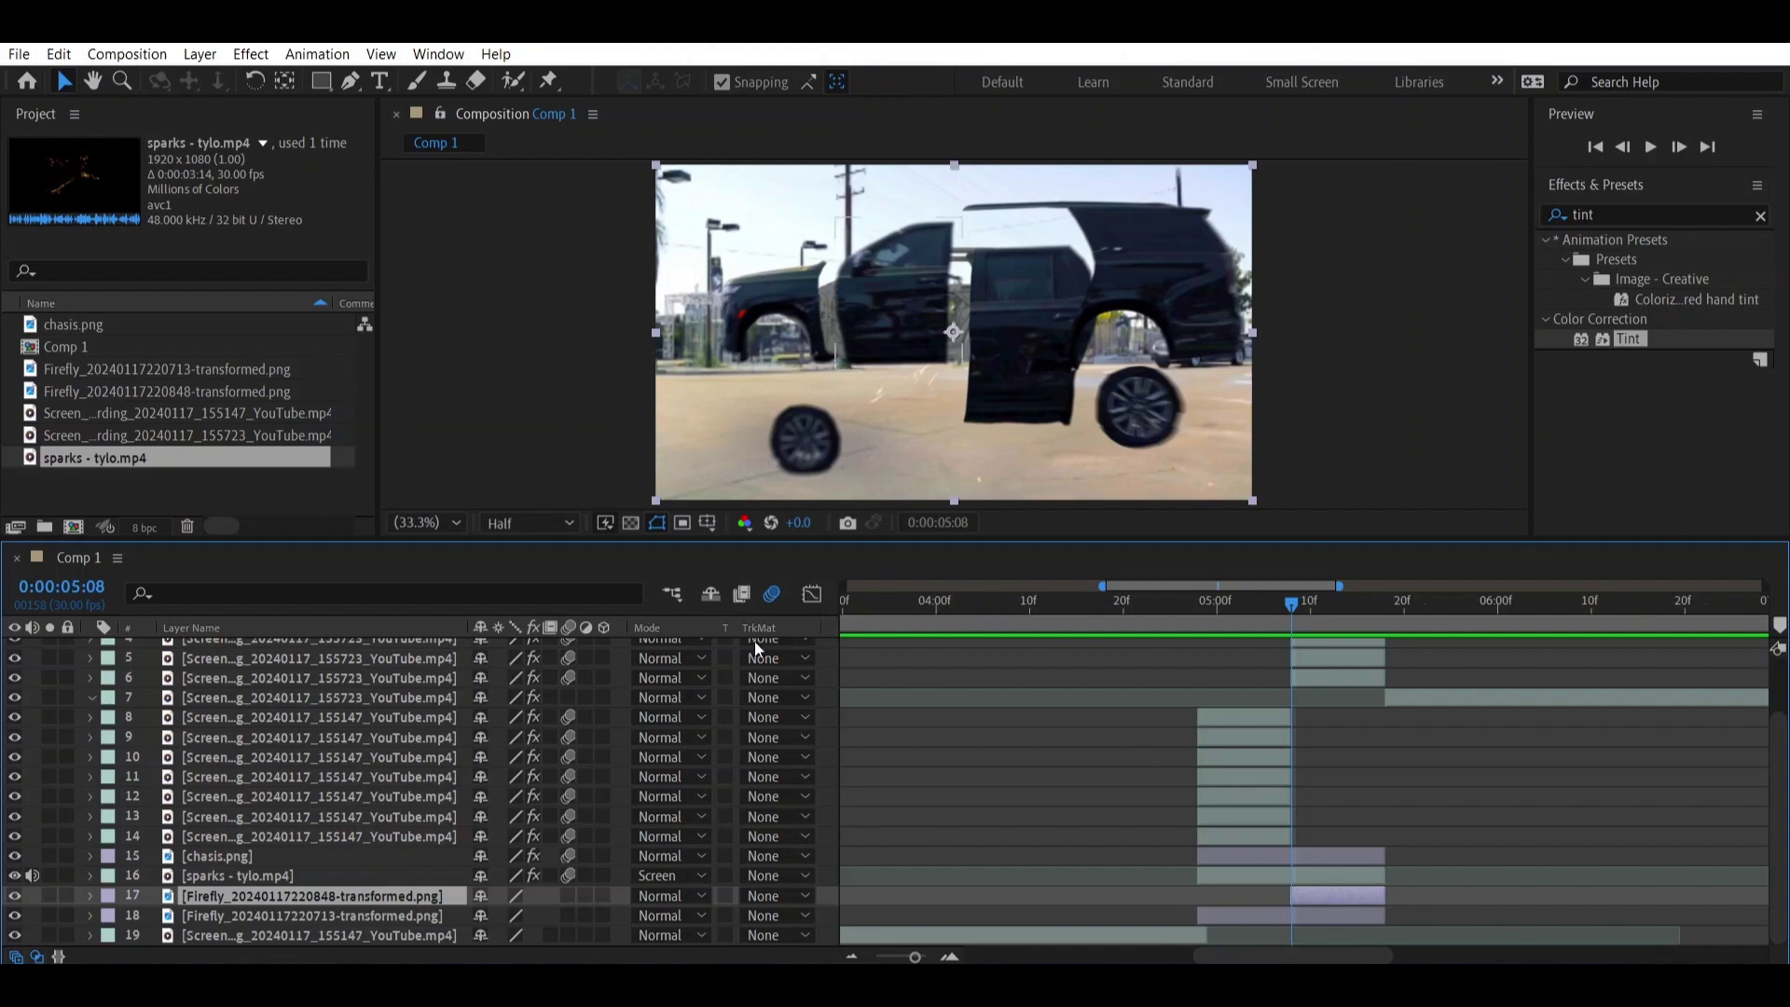
pyautogui.click(350, 81)
pyautogui.press(',')
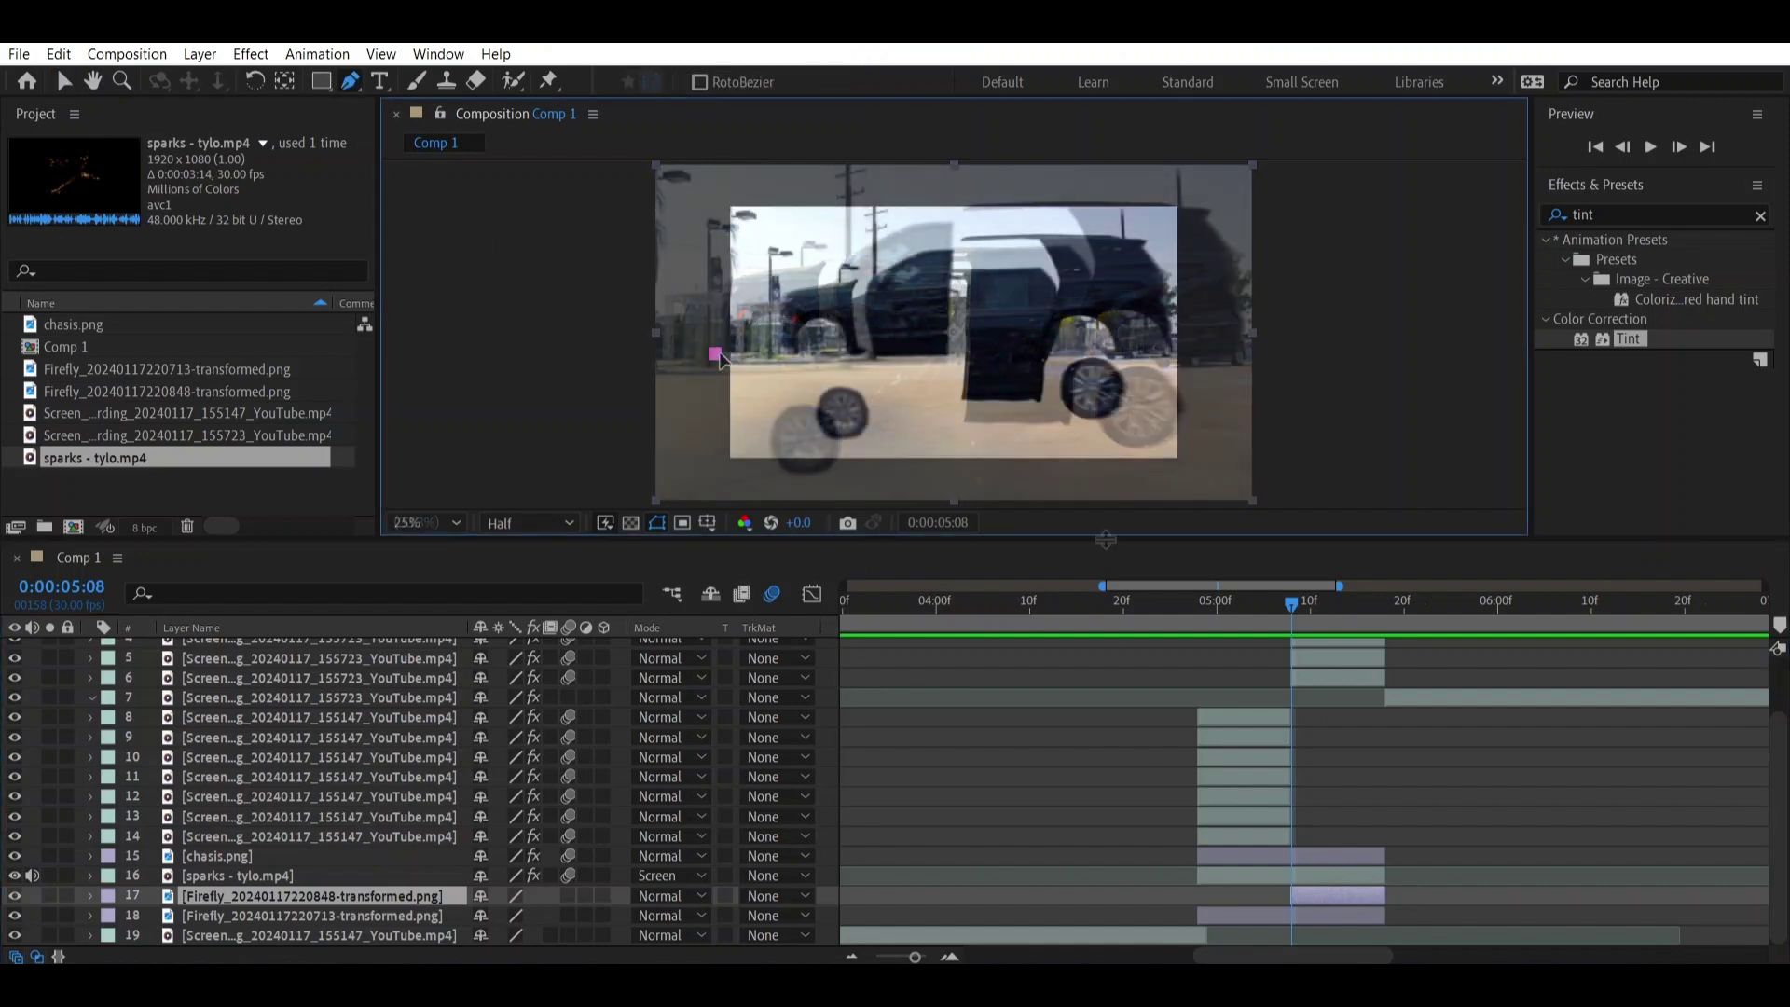
pyautogui.click(714, 353)
pyautogui.click(789, 355)
pyautogui.click(832, 357)
pyautogui.click(954, 353)
pyautogui.click(974, 353)
pyautogui.click(1060, 351)
pyautogui.click(1098, 350)
pyautogui.click(1179, 357)
pyautogui.click(1205, 371)
pyautogui.click(1191, 479)
pyautogui.click(748, 496)
pyautogui.click(698, 483)
pyautogui.click(714, 353)
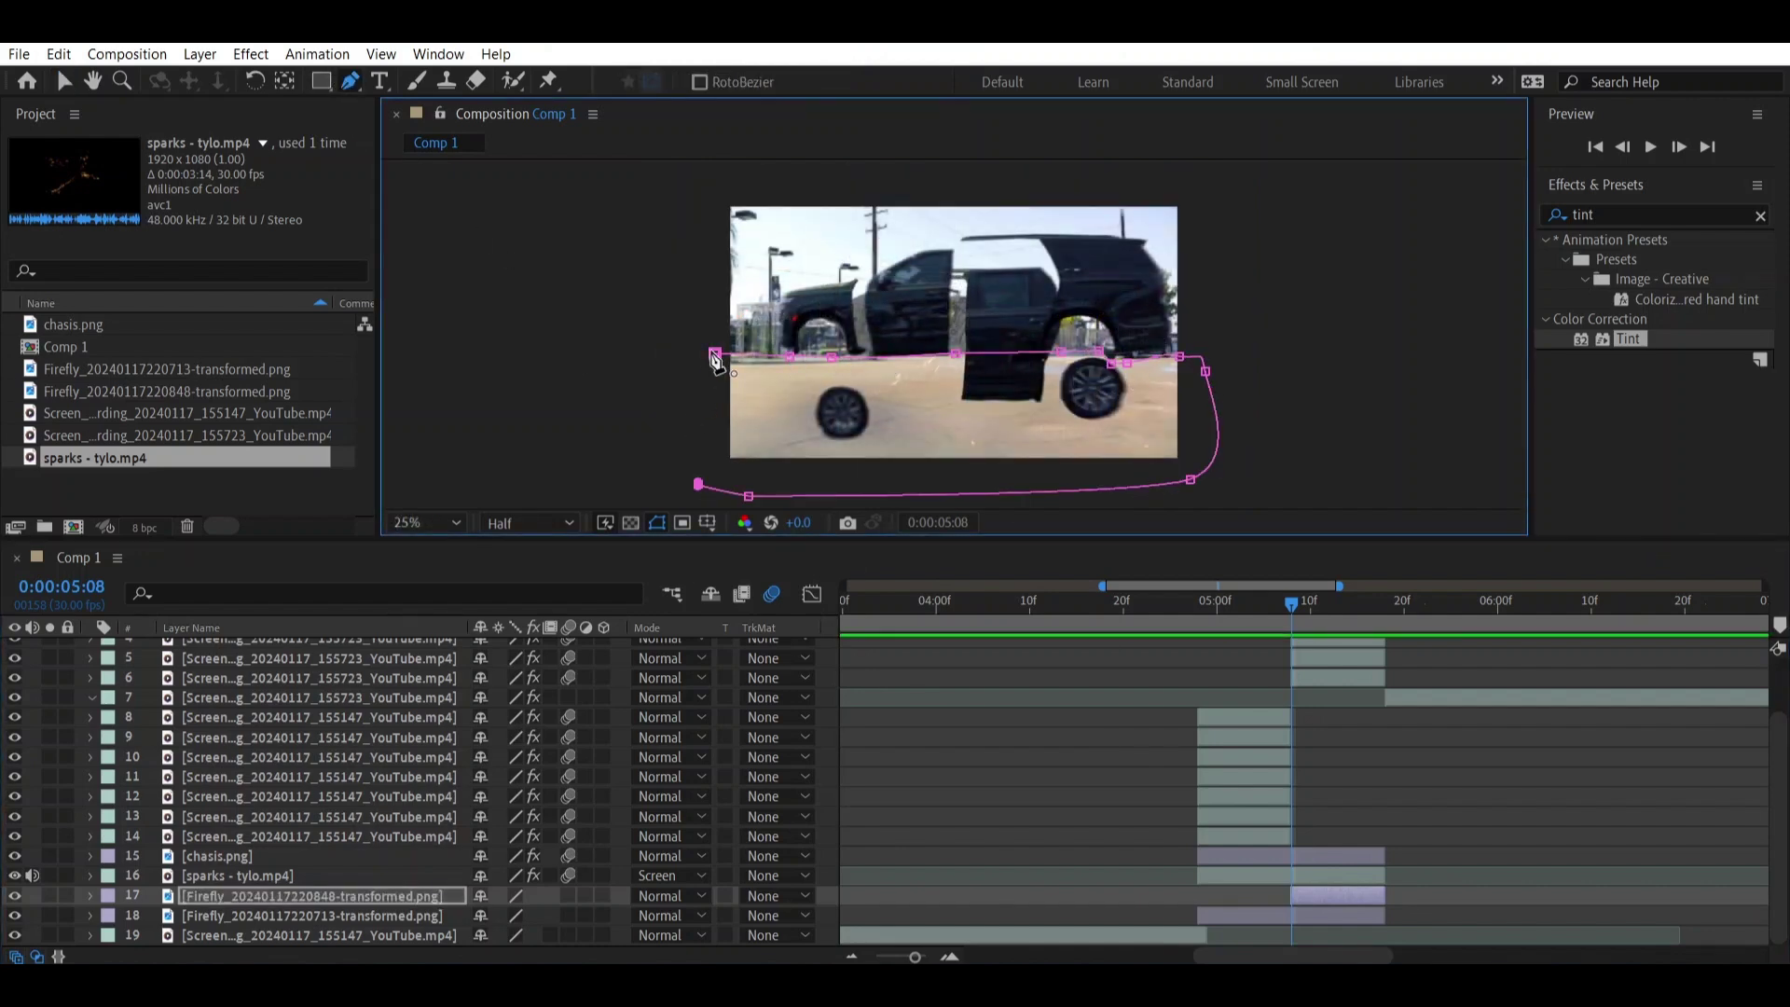
# Make the masked ground background layer 3D and keyframe its X Rotation at -91° at 0:00:05:08.
pyautogui.press('p')
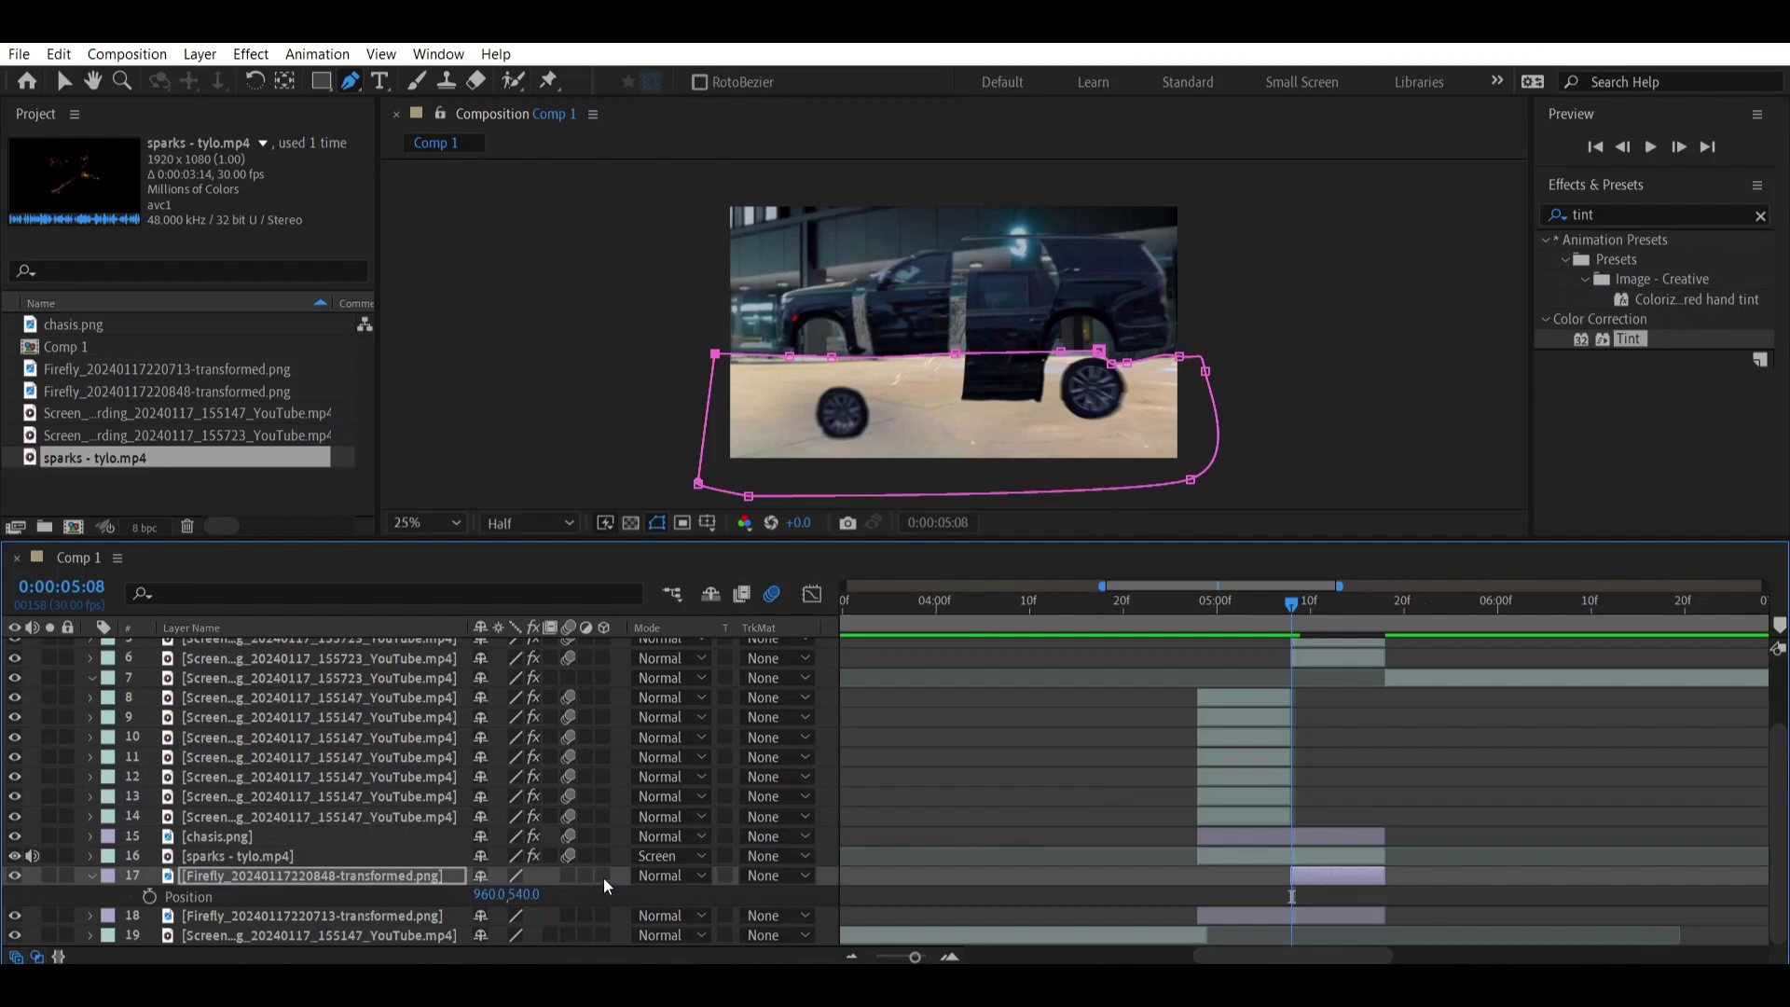
pyautogui.click(604, 876)
pyautogui.scroll(-3, 559, 820)
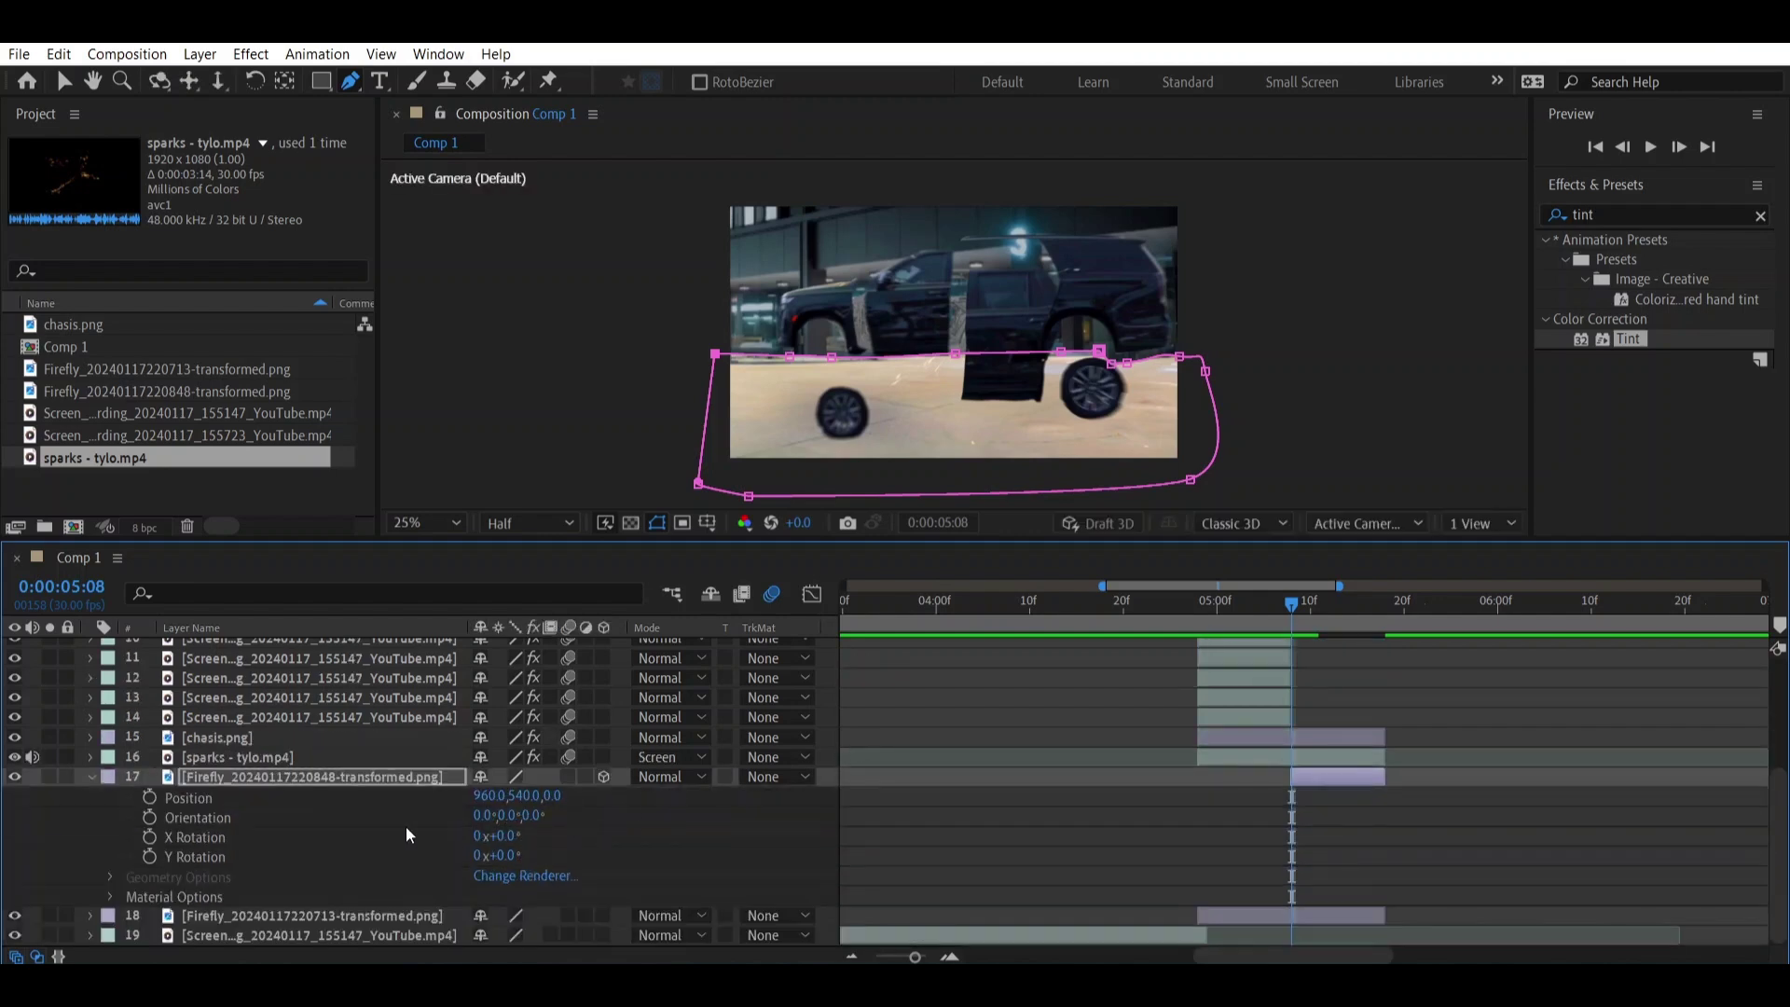
pyautogui.click(149, 836)
pyautogui.moveTo(497, 838); pyautogui.dragTo(398, 831)
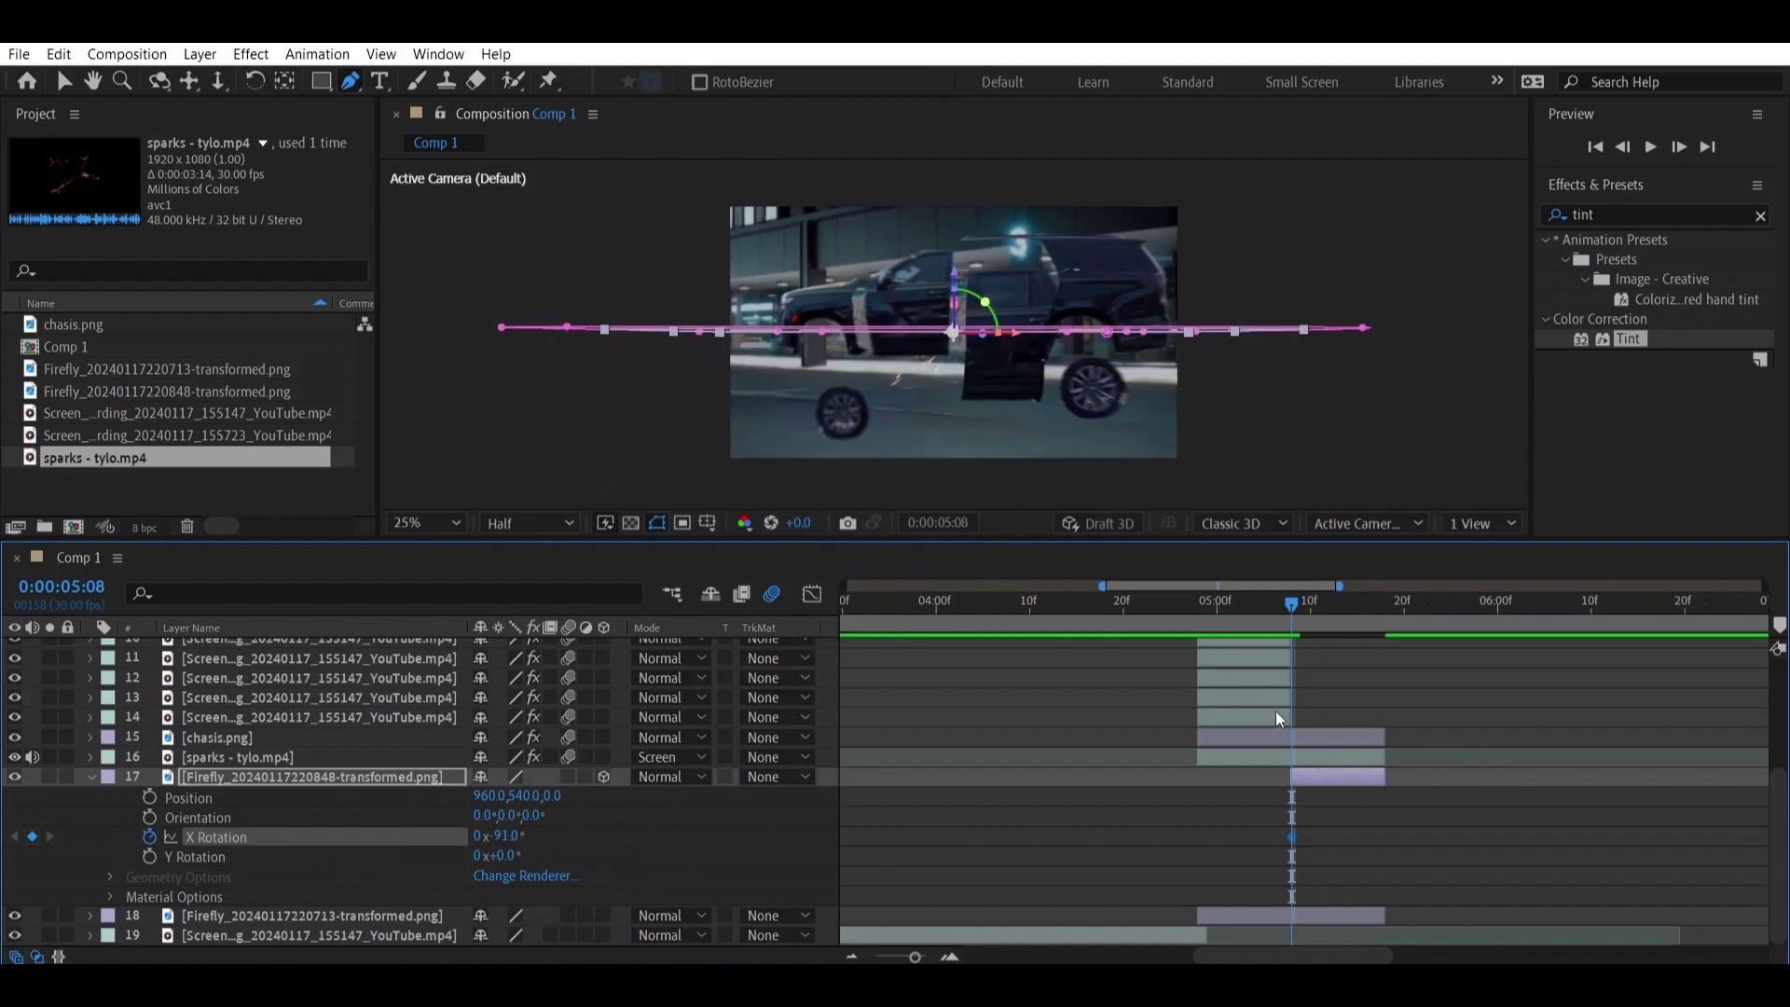
# Keyframe the ground layer's X Rotation at 0° two frames further on, at 0:00:05:10, and enable its motion blur.
pyautogui.press('pagedown')
pyautogui.press('pagedown')
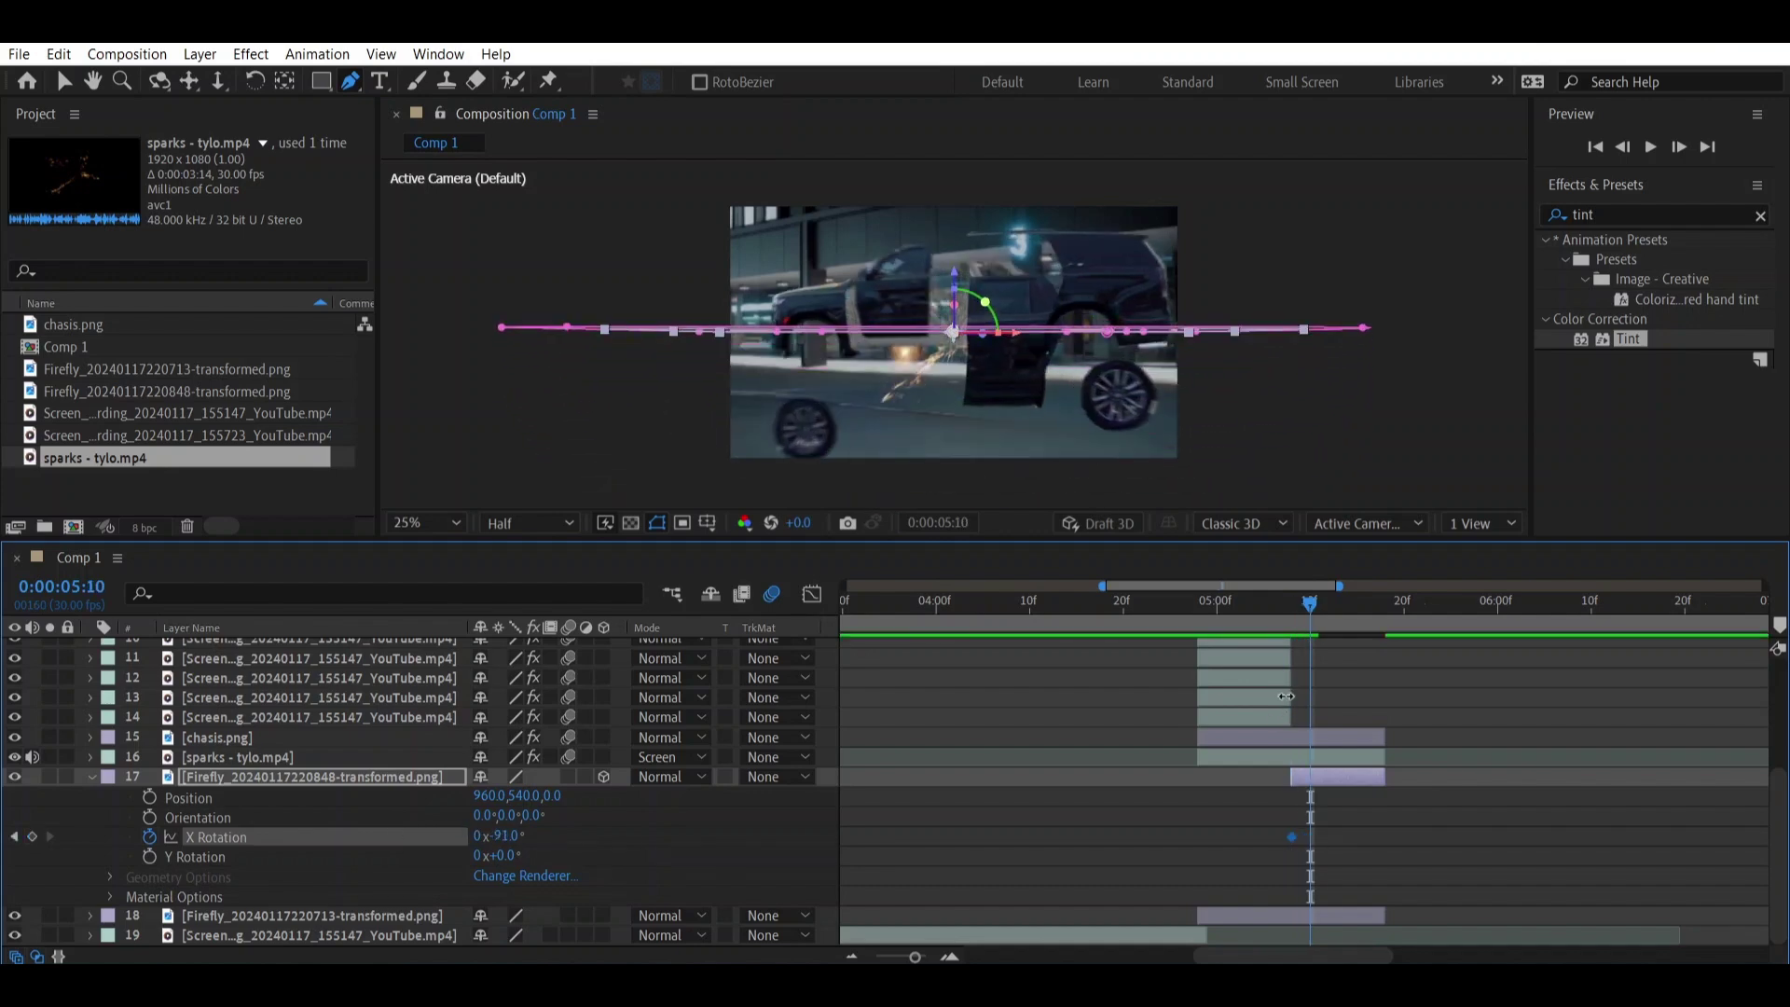
pyautogui.click(500, 837)
pyautogui.press('Return')
pyautogui.moveTo(1307, 629); pyautogui.dragTo(1290, 622)
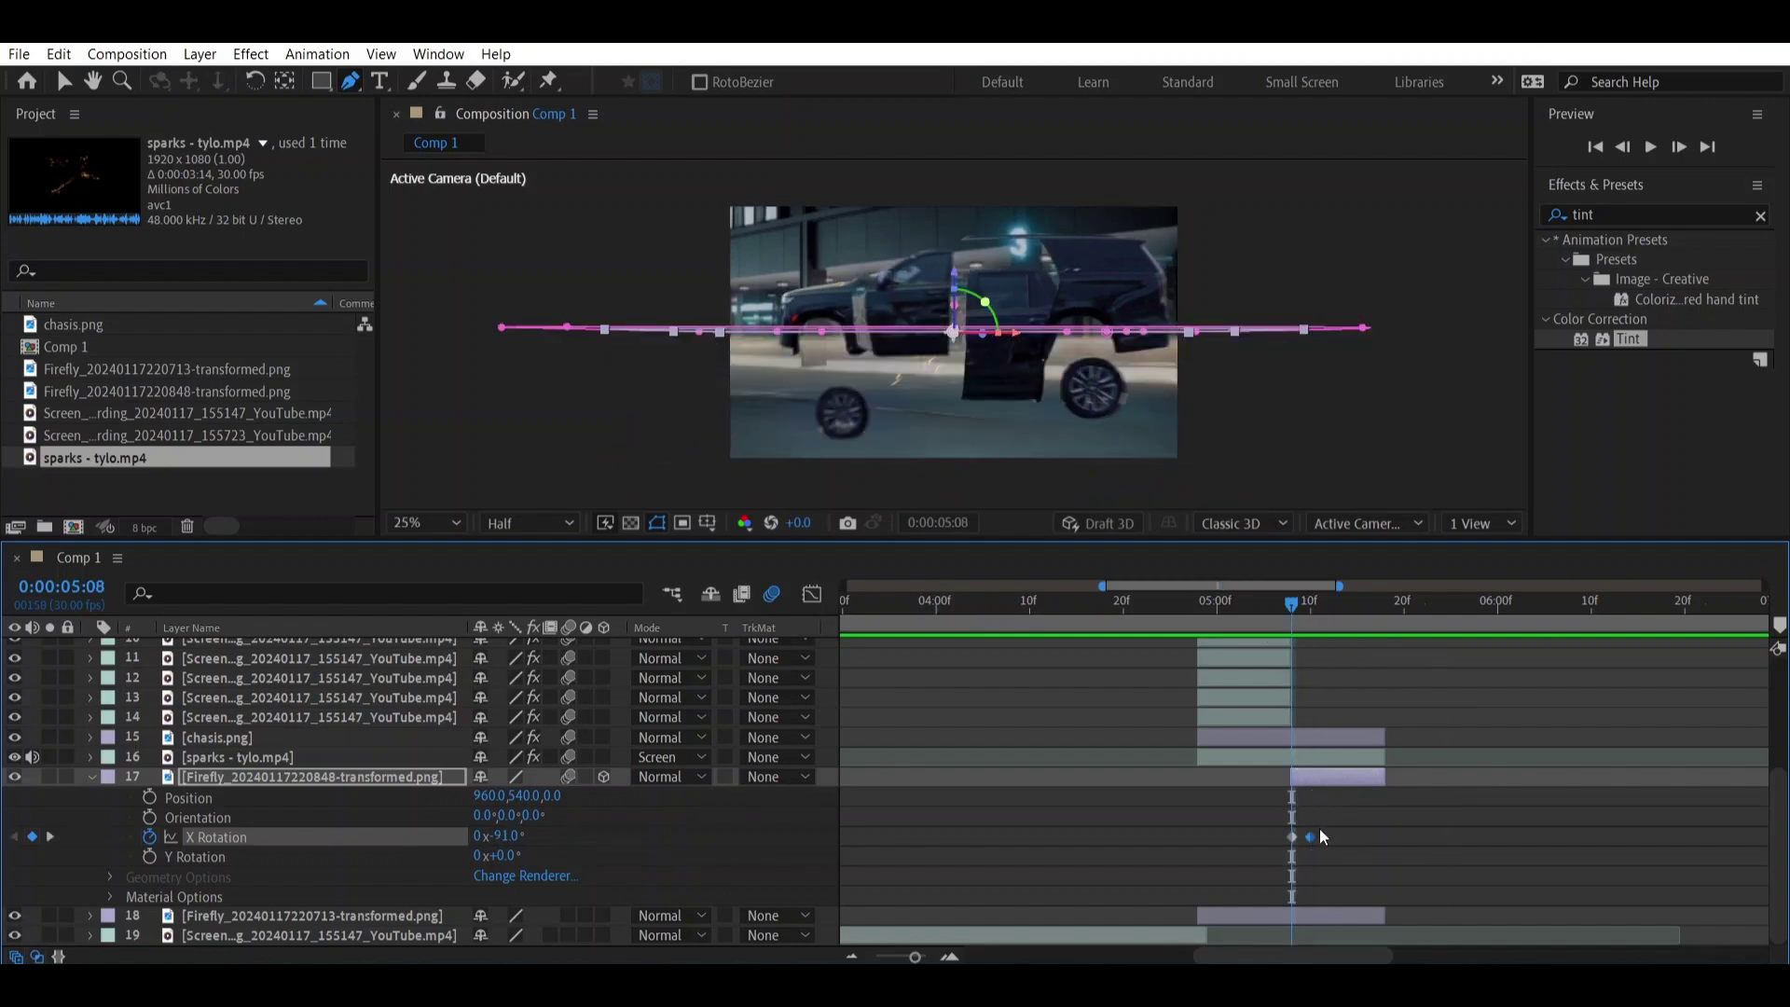
pyautogui.moveTo(1294, 606)
pyautogui.mouseDown()
pyautogui.moveTo(1325, 604)
pyautogui.moveTo(1292, 608)
pyautogui.mouseUp()
pyautogui.click(1331, 781)
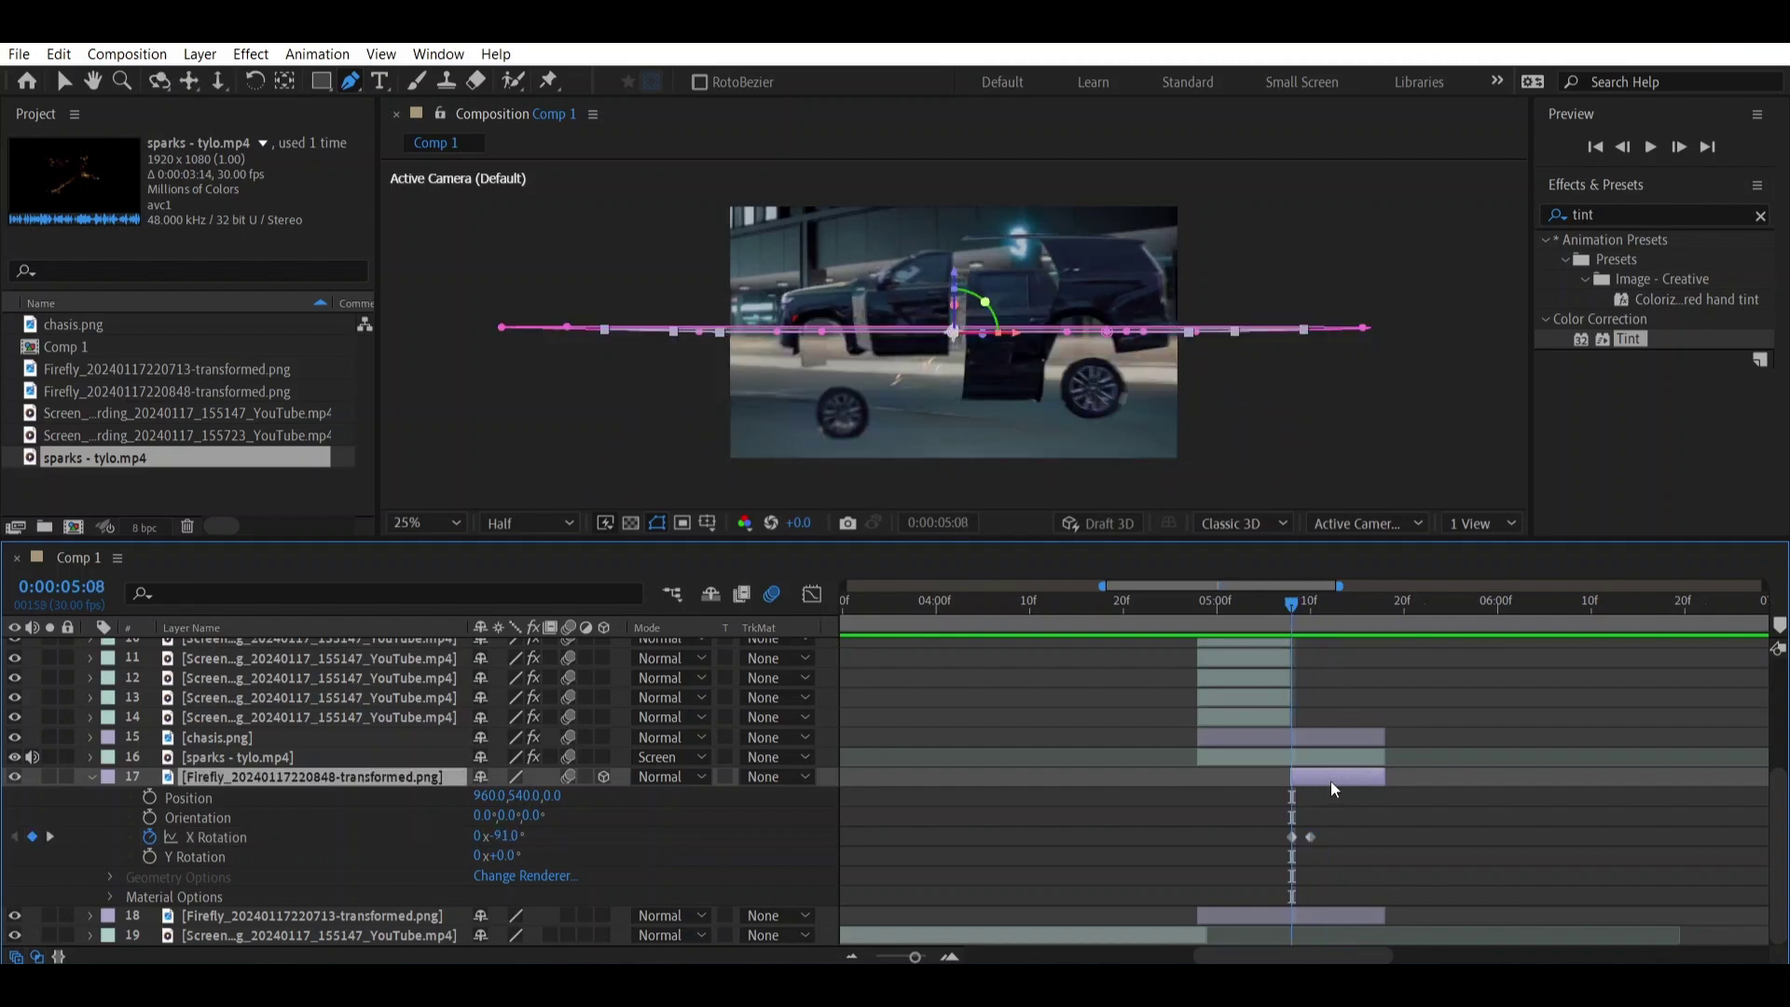
pyautogui.hotkey('ctrl', 'd')
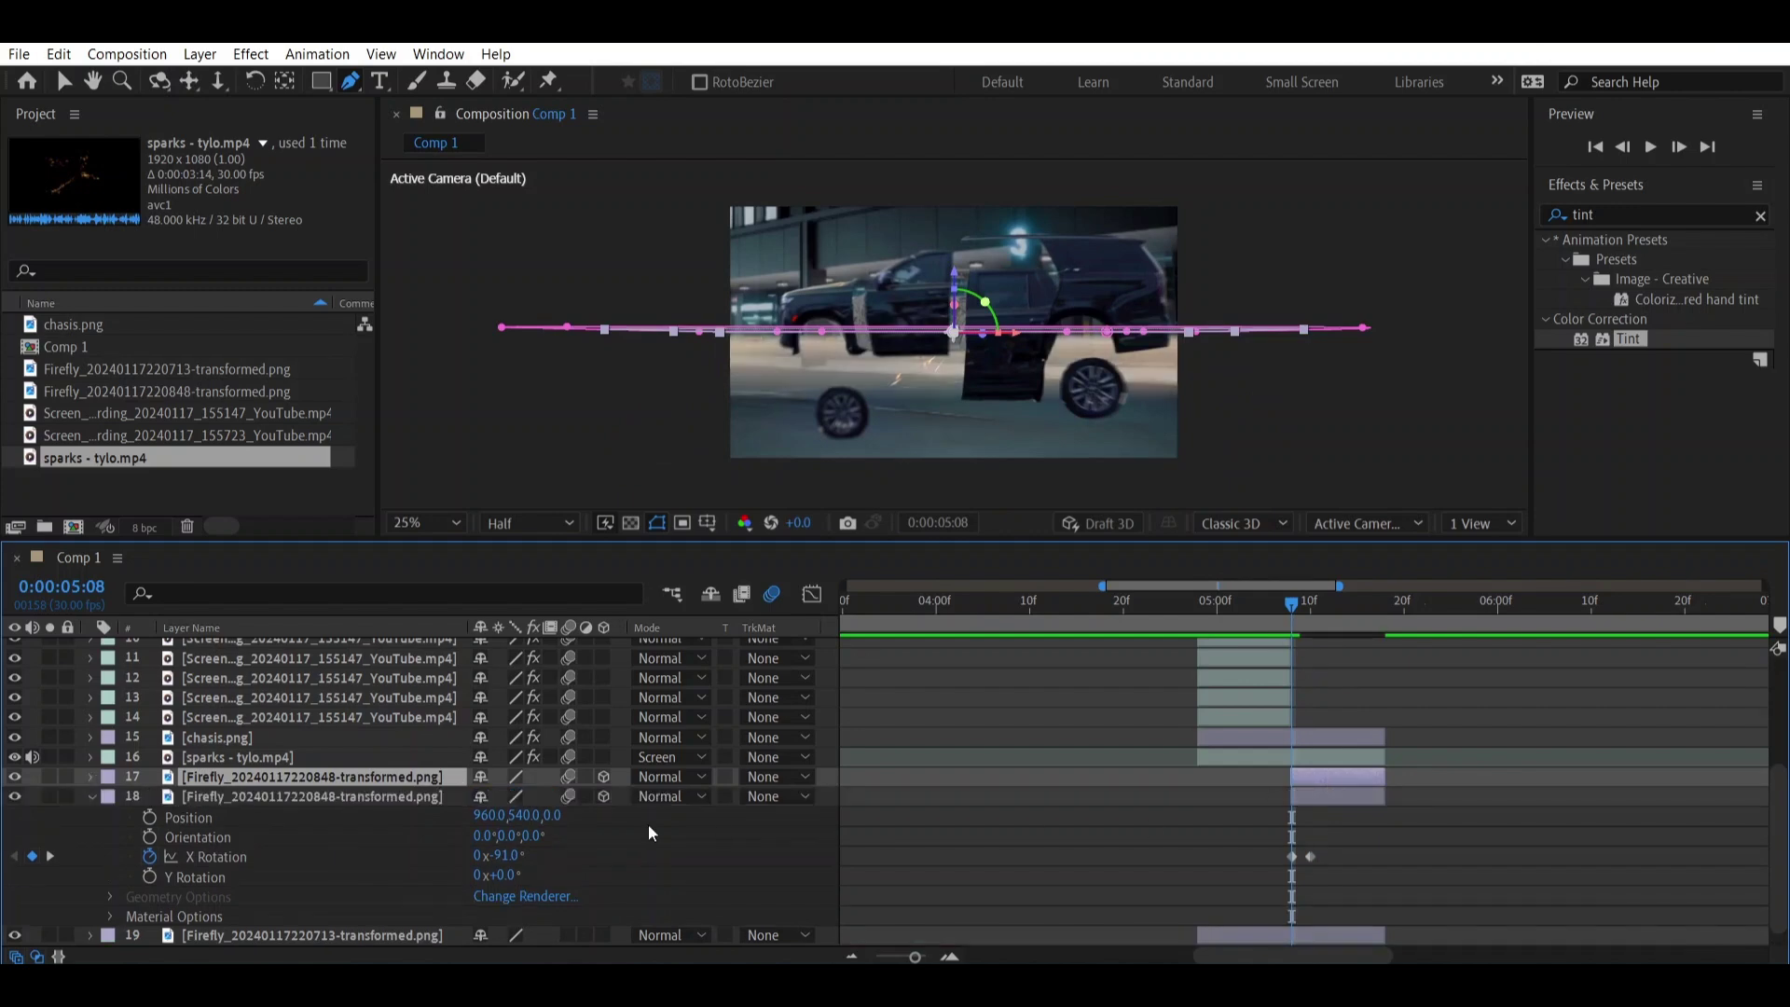
pyautogui.click(93, 797)
pyautogui.press('m')
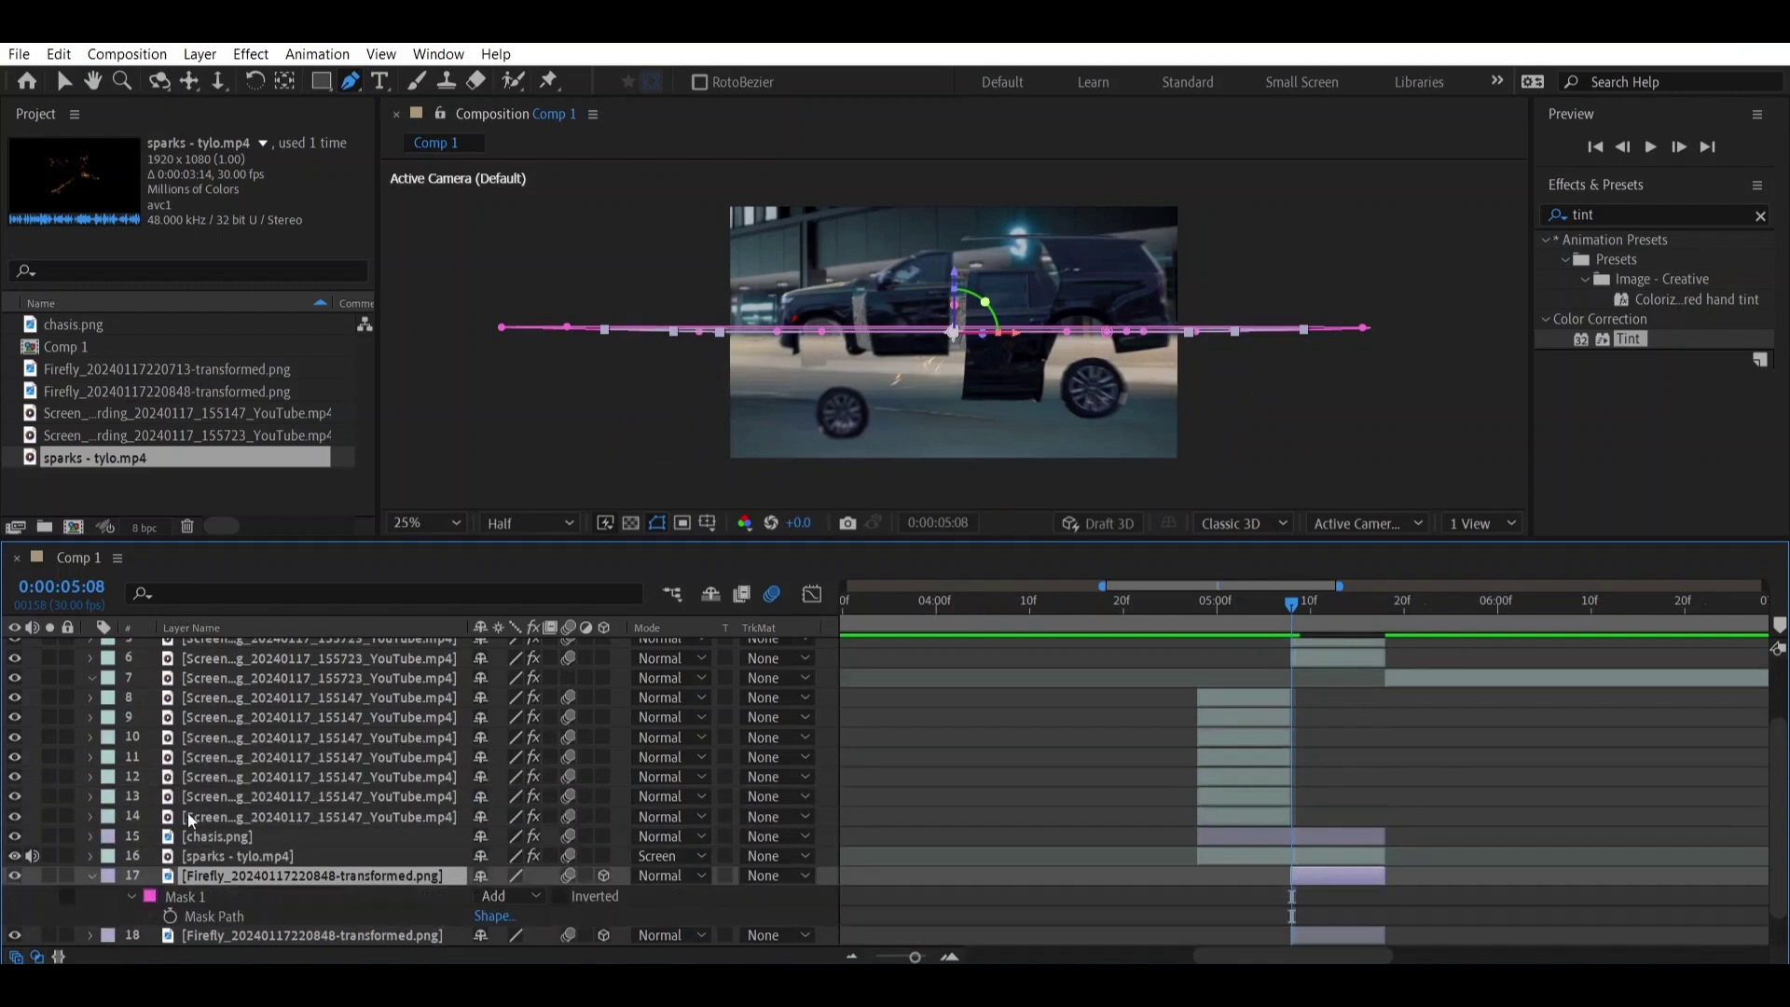
pyautogui.click(209, 872)
pyautogui.press('m')
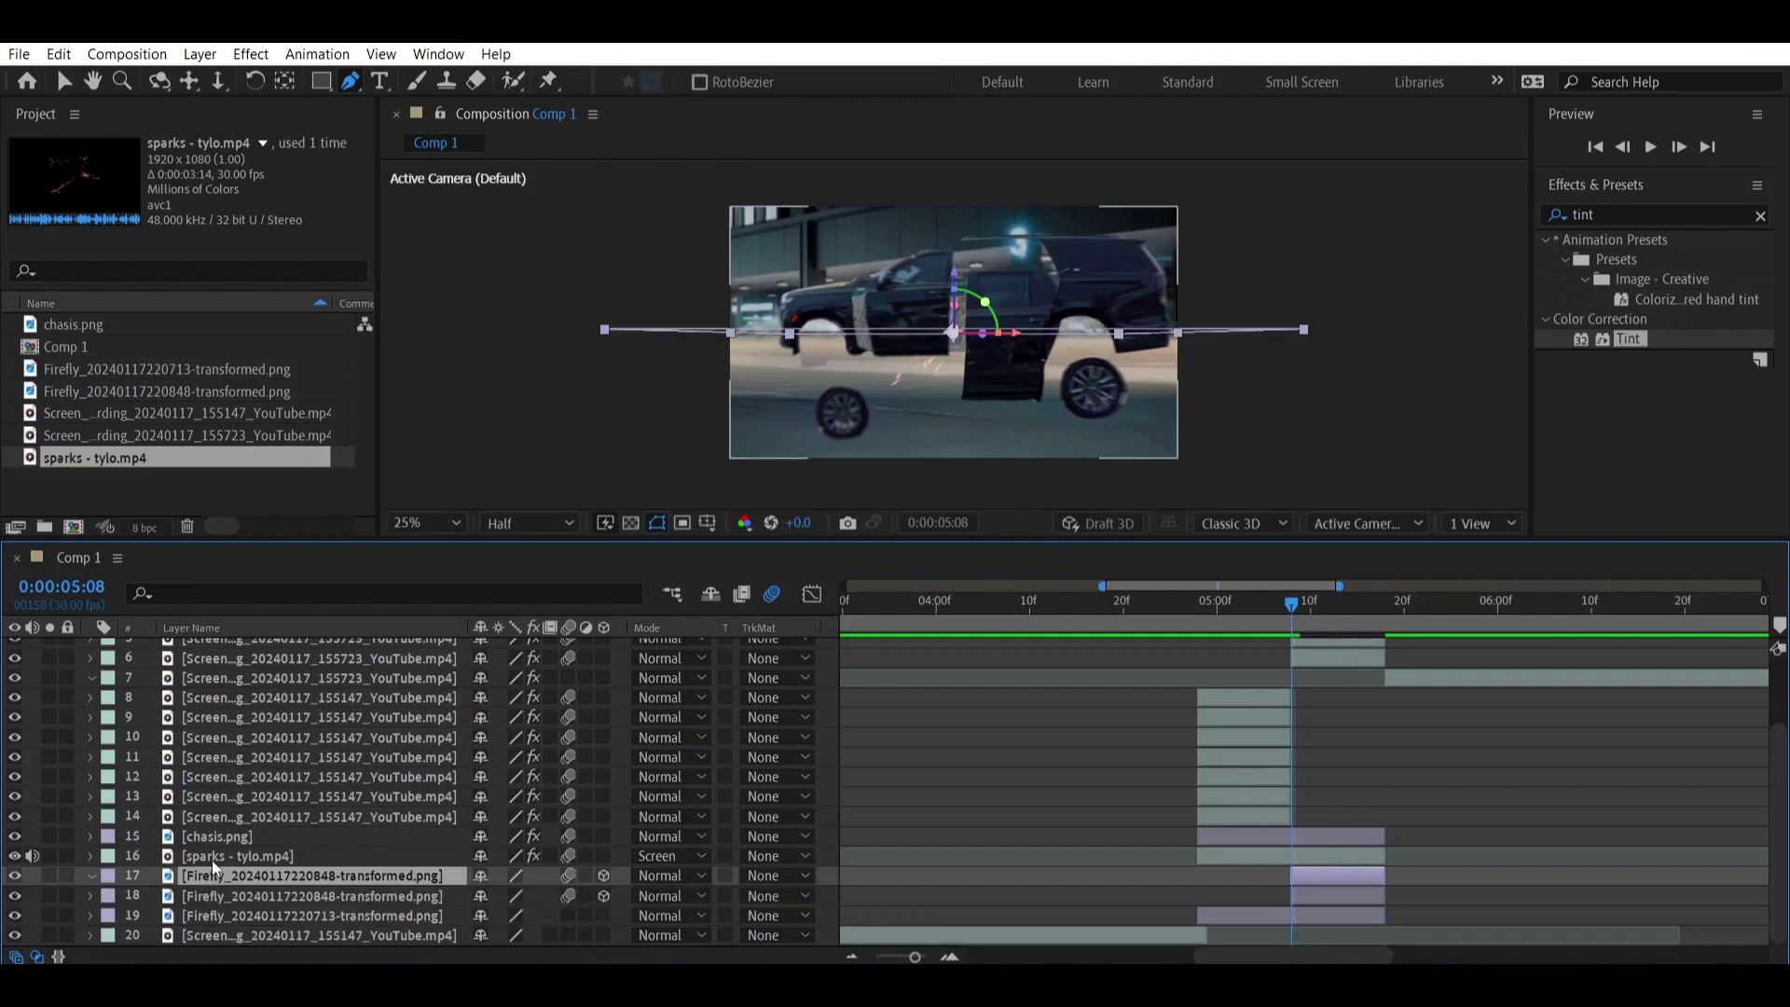
# Turn off motion blur and 3D on the upper copy and draw a closed Pen mask around the background above the ground.
pyautogui.scroll(1, 571, 891)
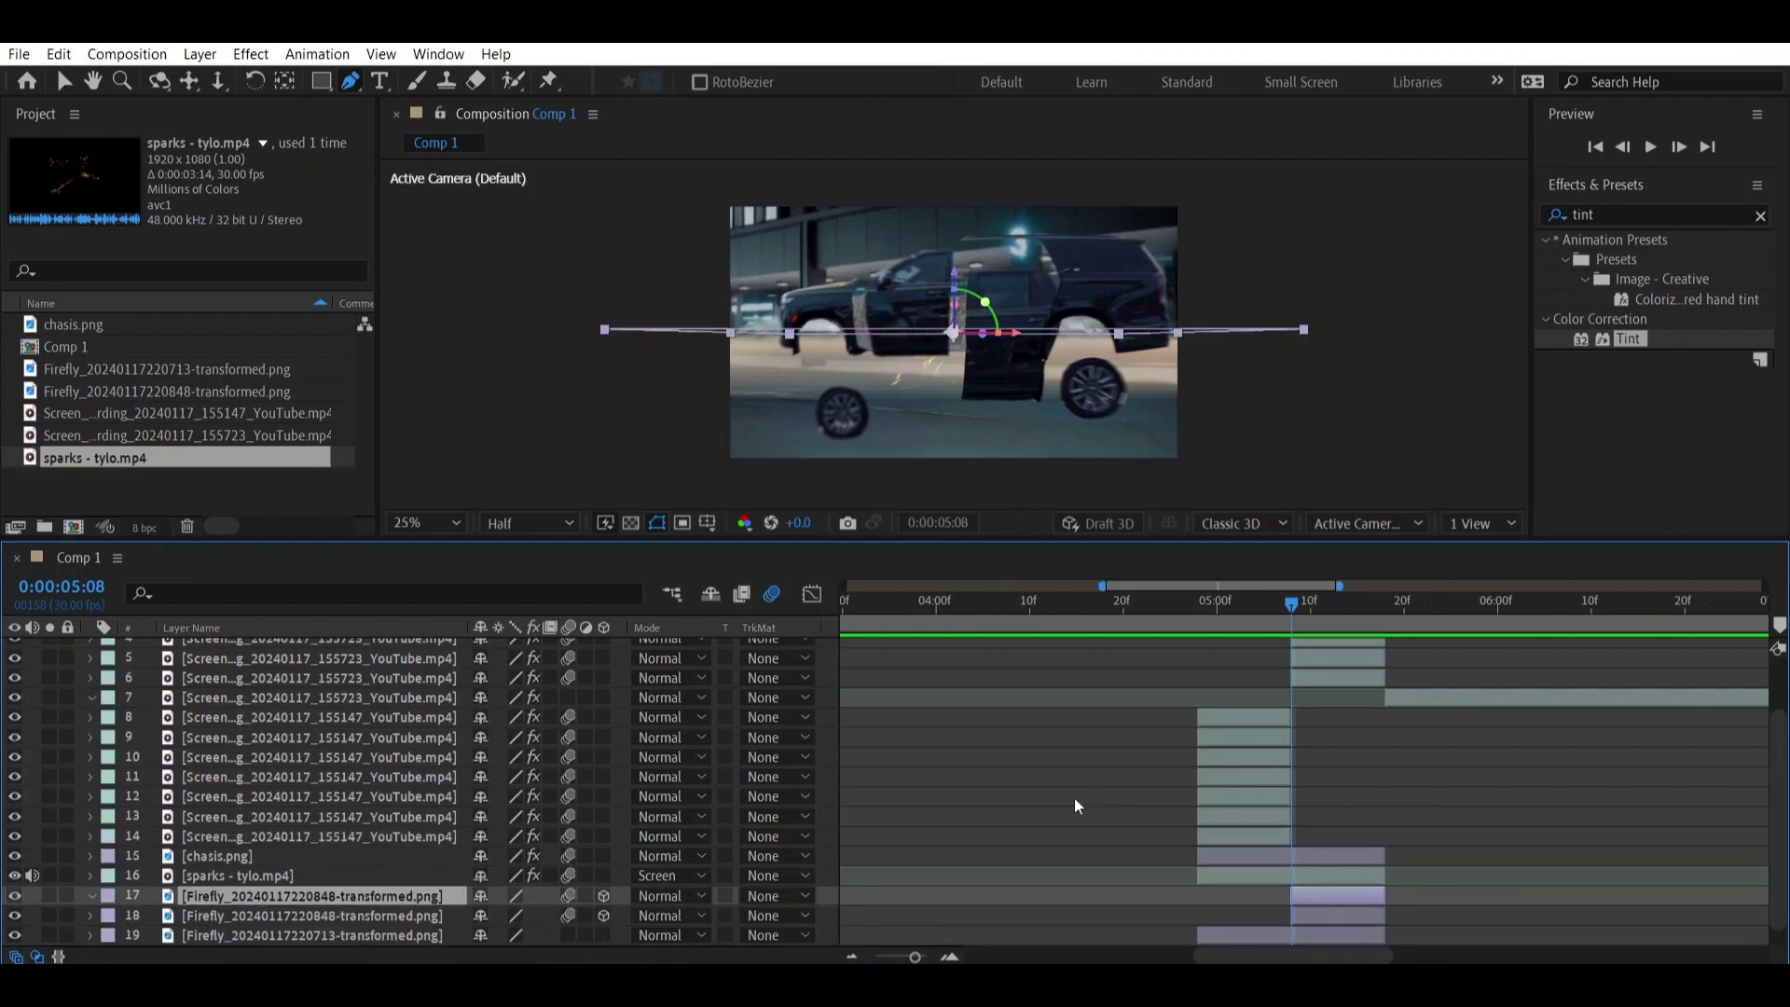
pyautogui.click(569, 894)
pyautogui.click(604, 896)
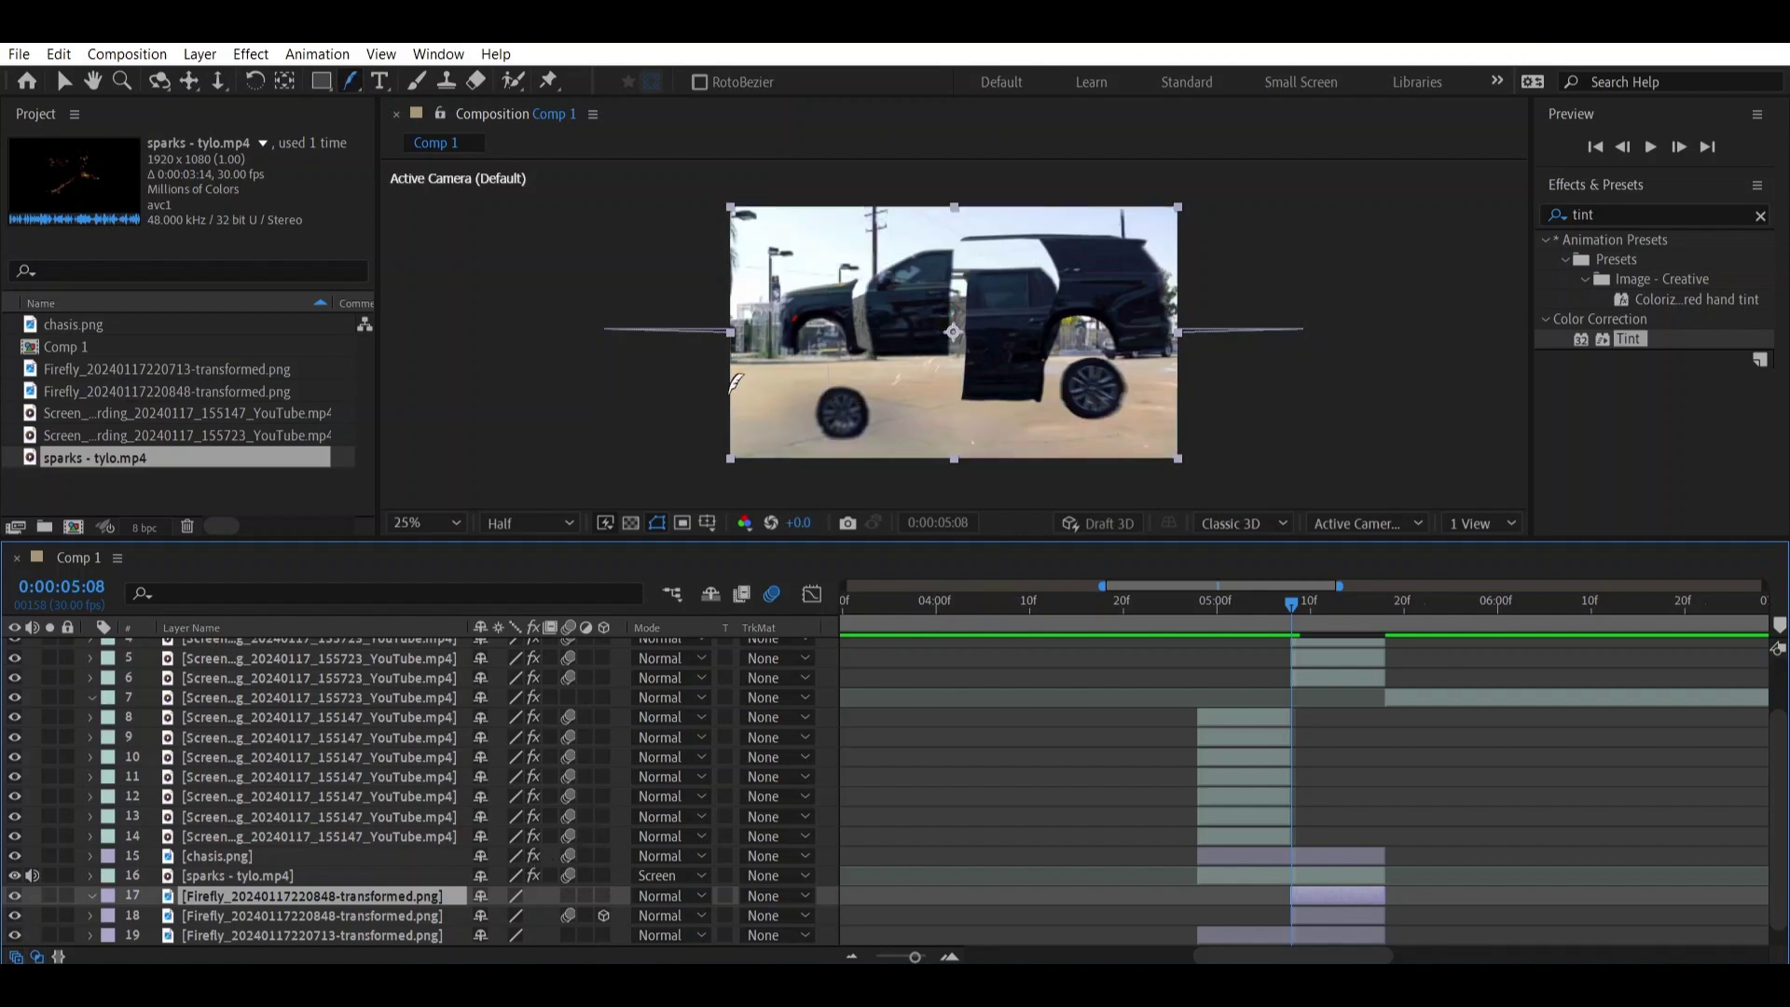
pyautogui.click(914, 350)
# Make the upper background copy 3D and keyframe its X Rotation at -93° at 0:00:05:08.
pyautogui.press('p')
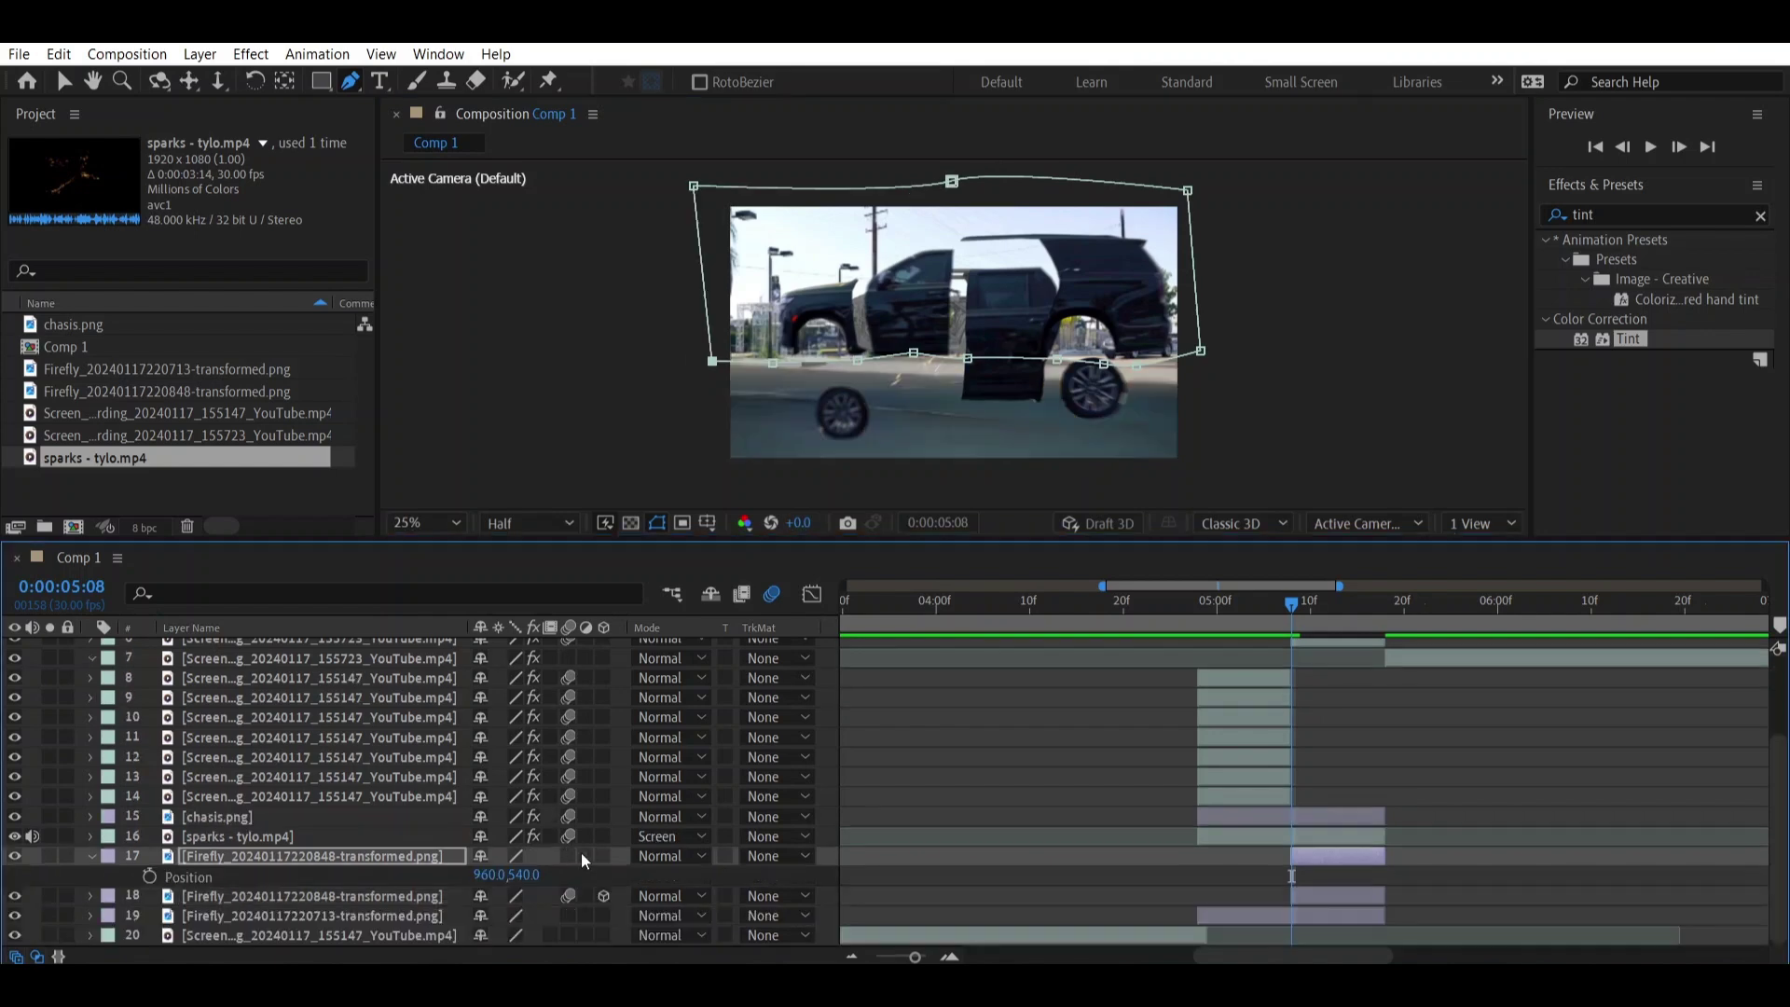
pyautogui.click(601, 855)
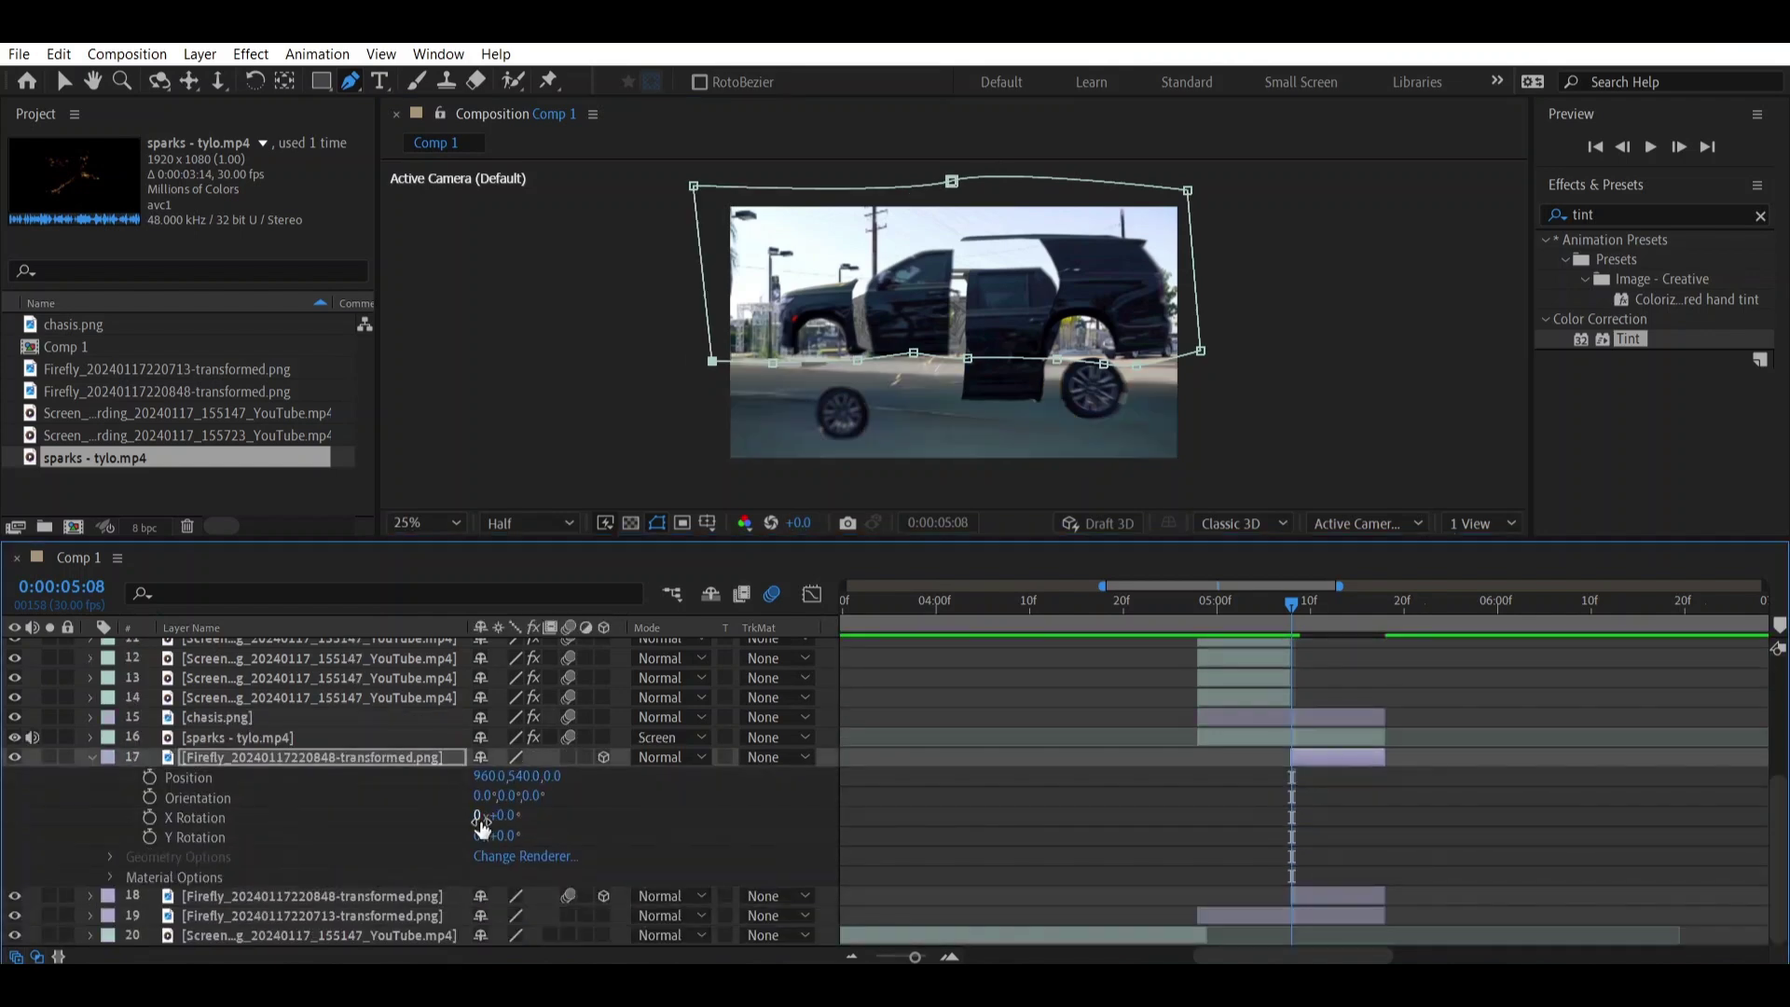
pyautogui.click(148, 818)
pyautogui.moveTo(484, 816); pyautogui.dragTo(404, 832)
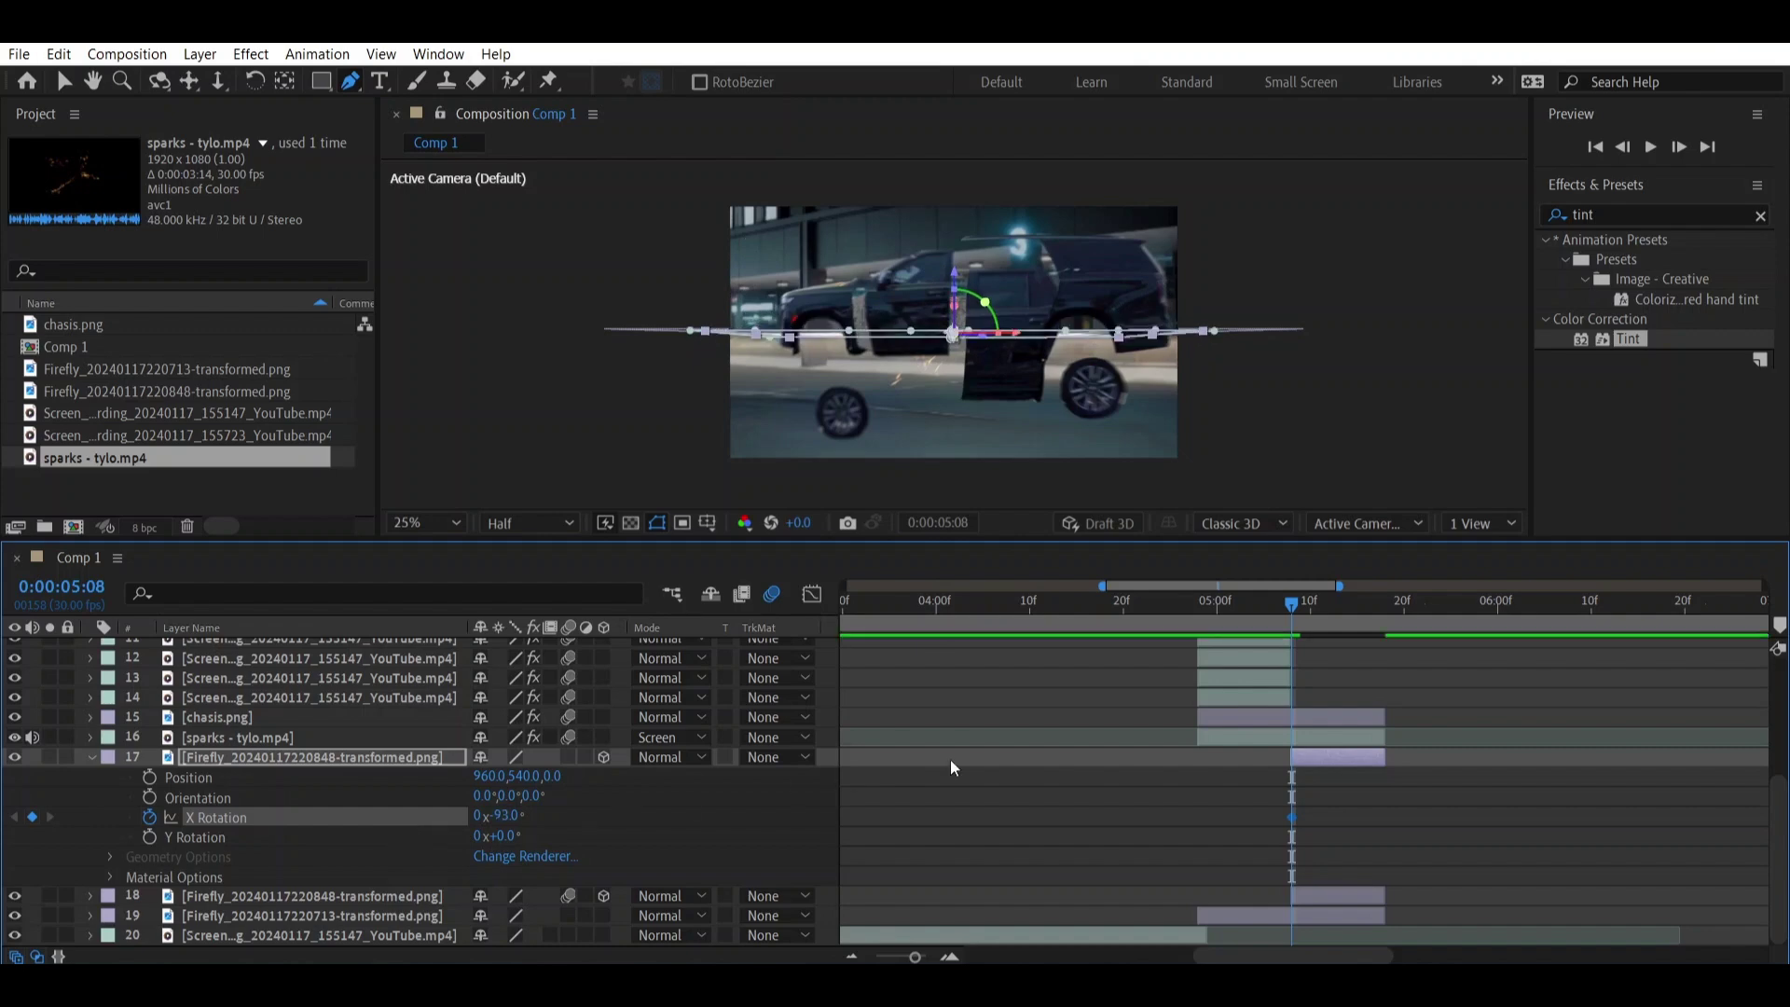
# Keyframe the upper background's X Rotation at 0° at 0:00:05:10 and enable the layer's motion blur.
pyautogui.press('pagedown')
pyautogui.press('pagedown')
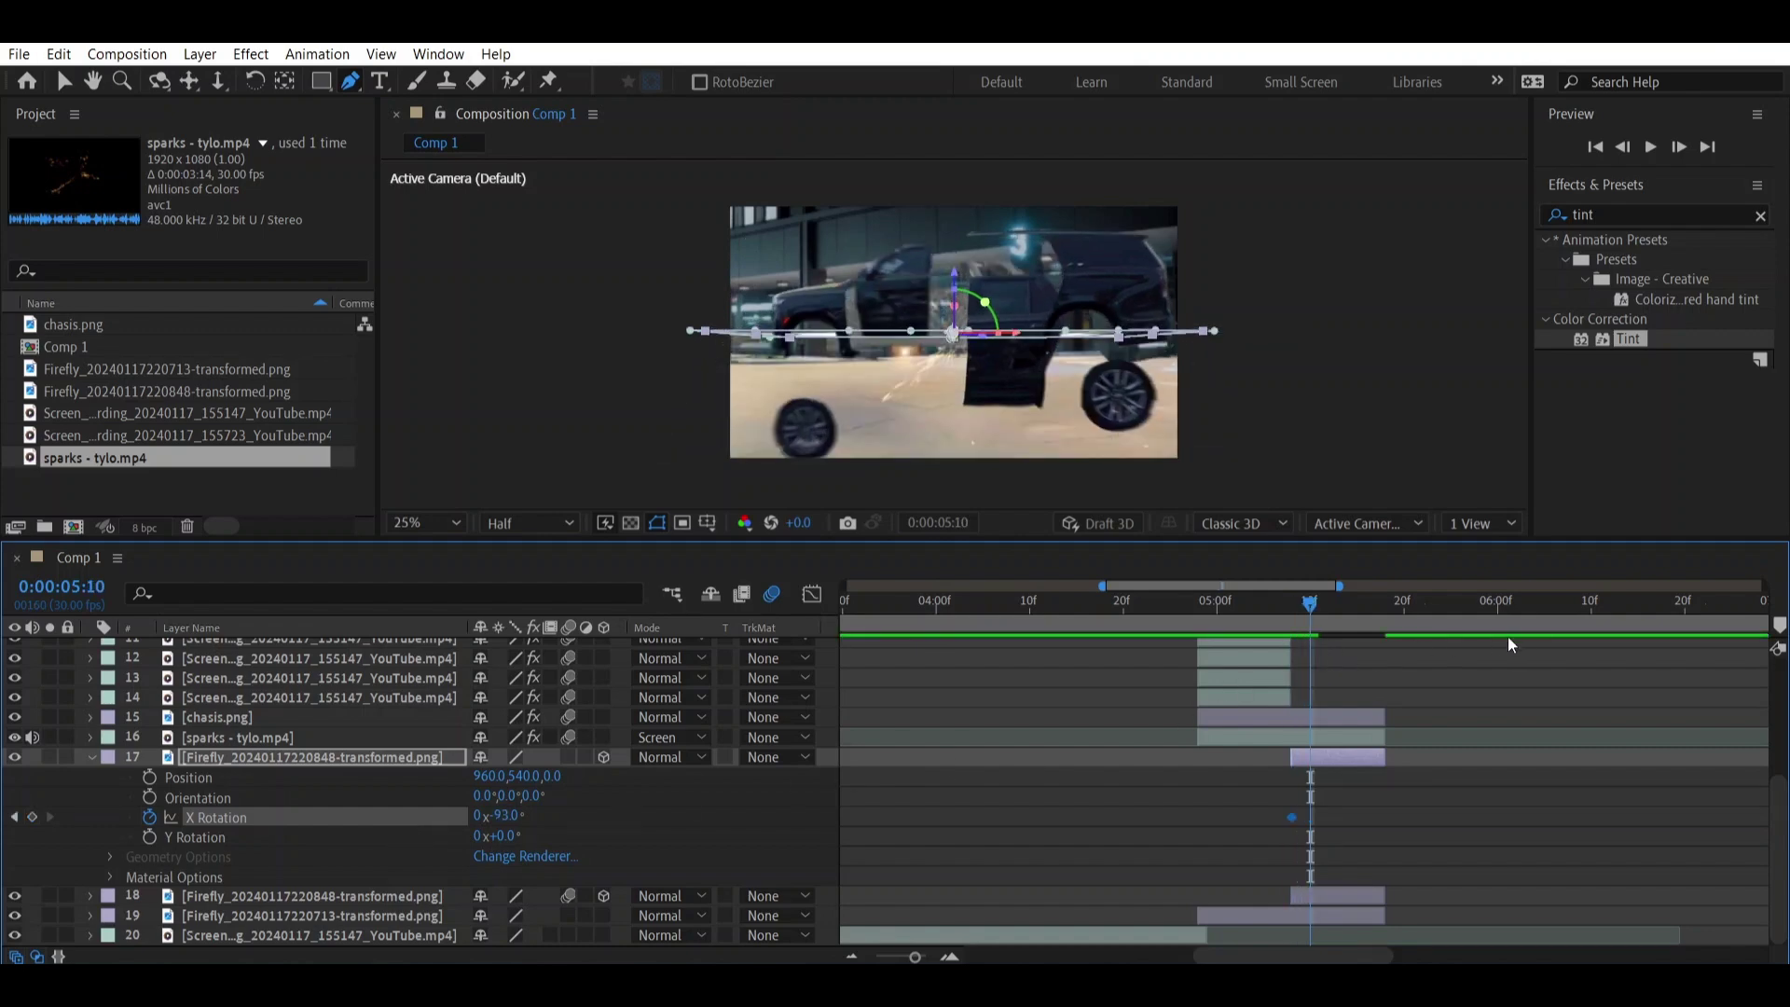
pyautogui.click(503, 815)
pyautogui.press('BackSpace')
pyautogui.write('0')
pyautogui.click(565, 757)
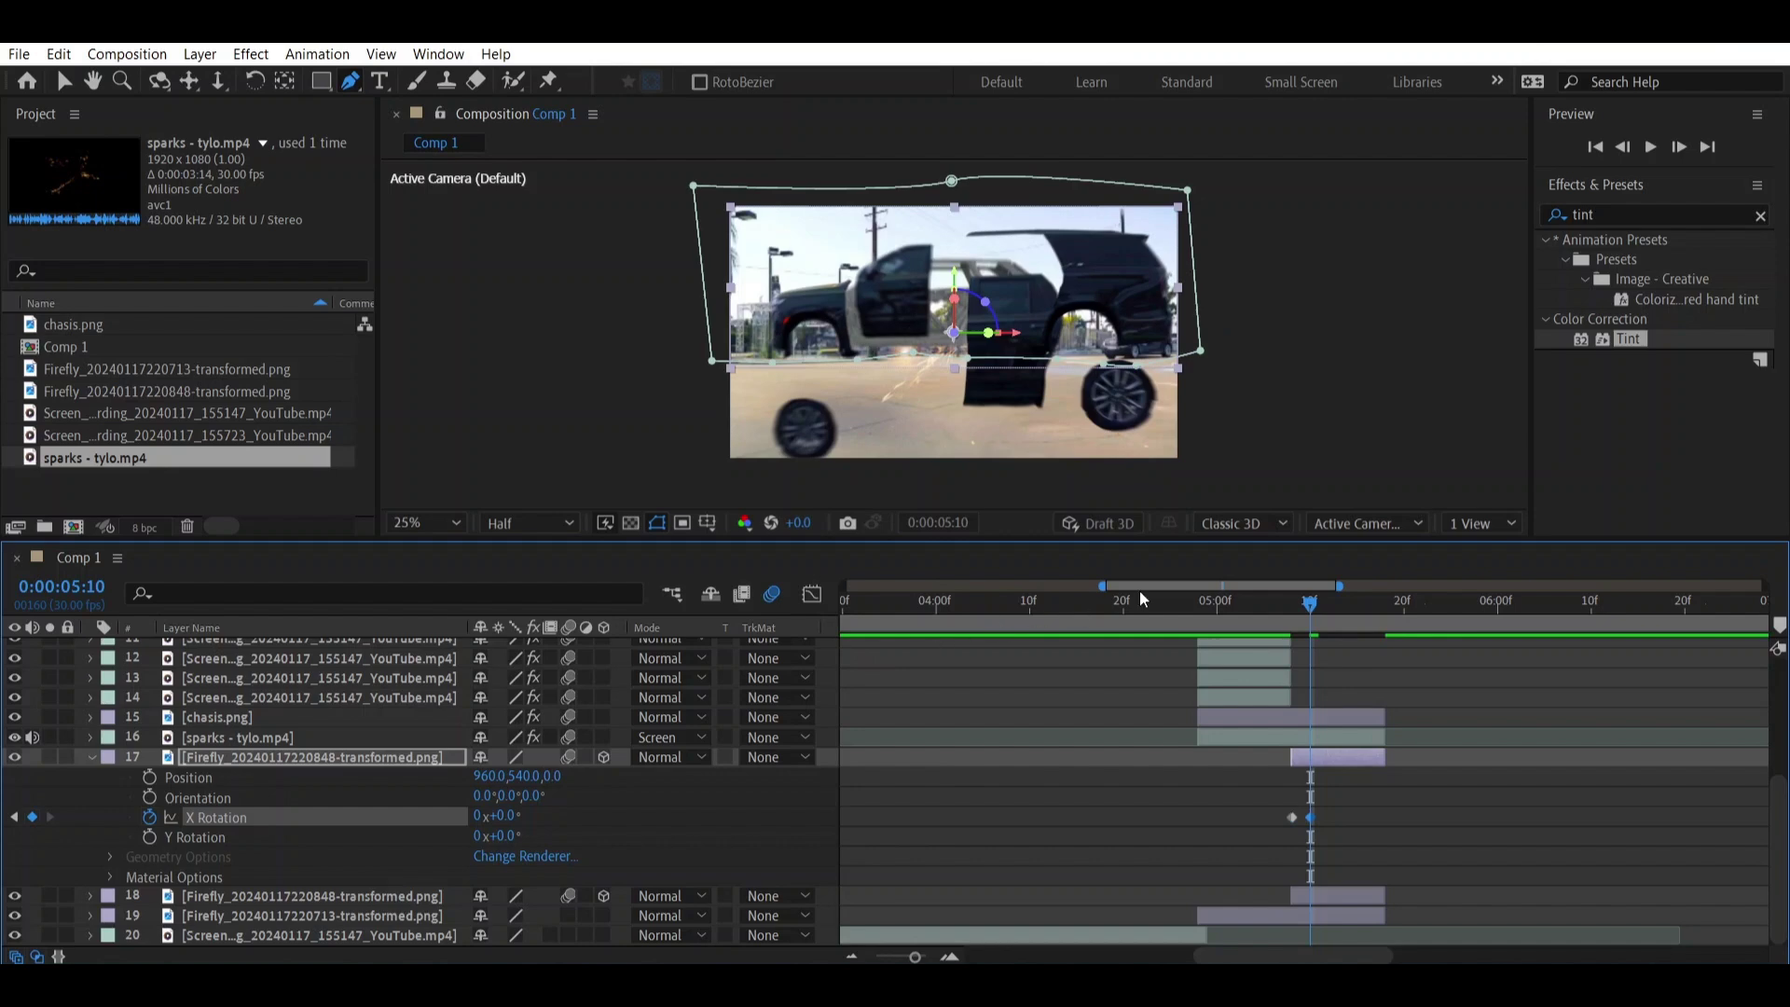
pyautogui.moveTo(1168, 601); pyautogui.dragTo(1021, 626)
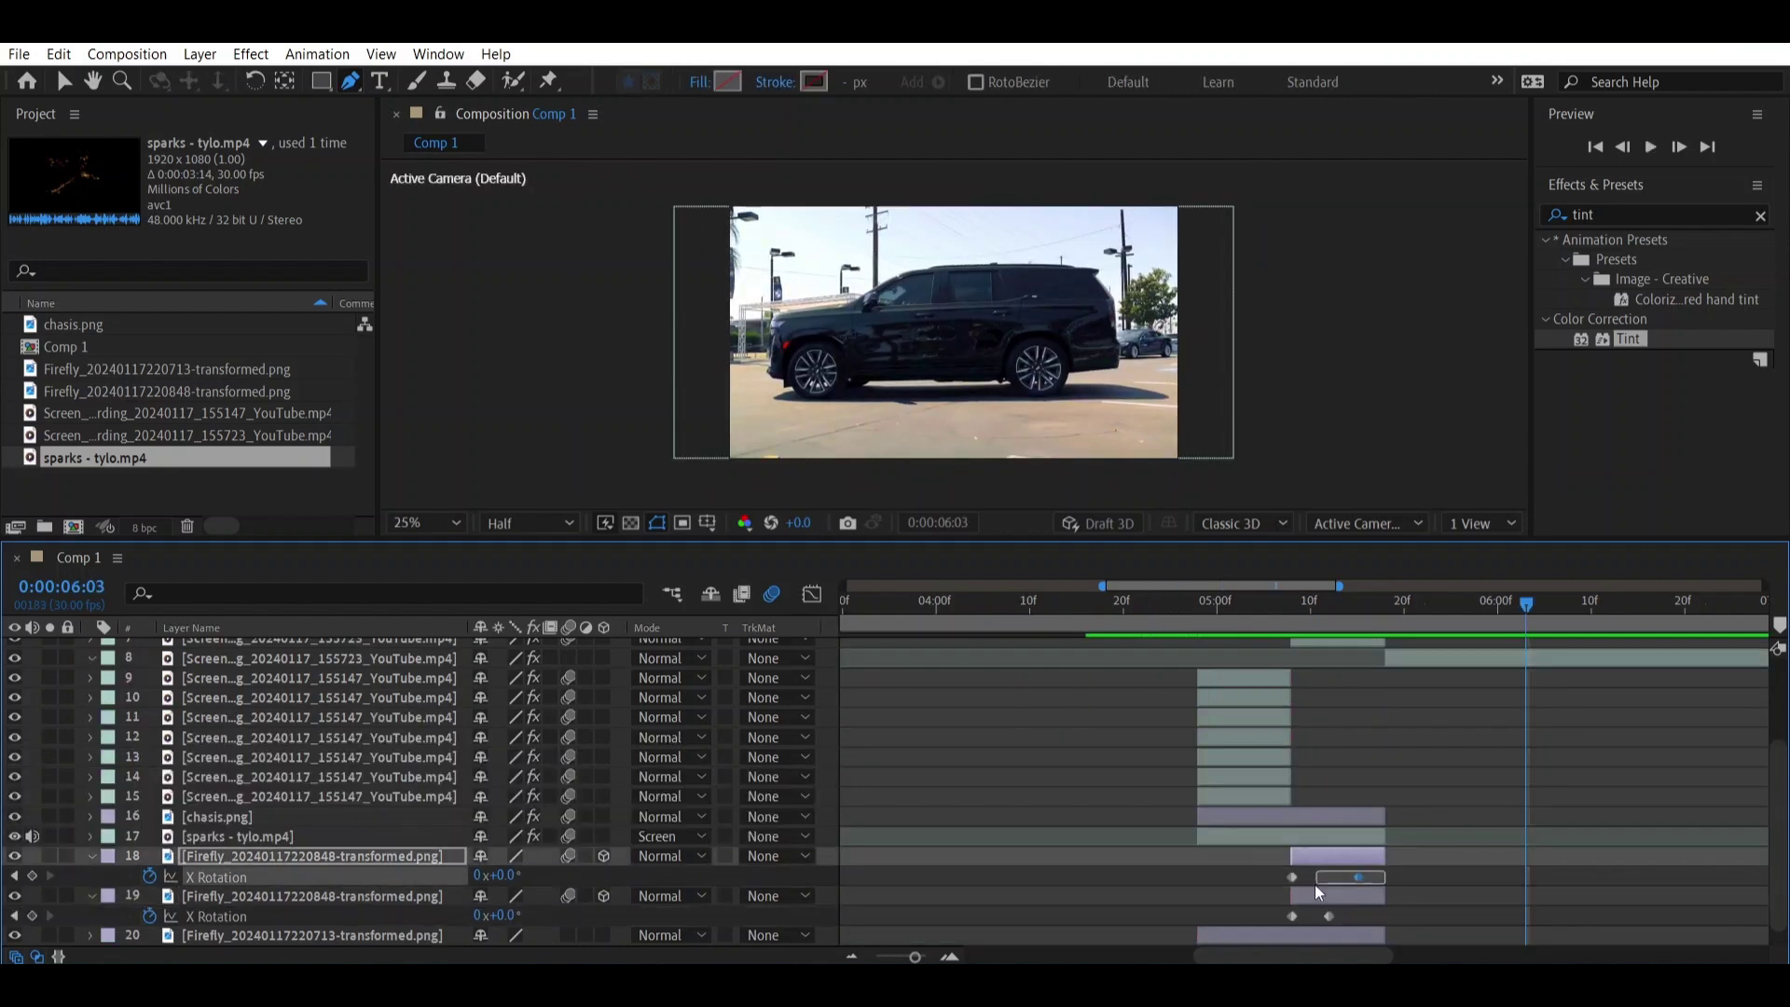
# Apply Easy Ease to the upper background's X Rotation keyframes and pull the end keyframe's speed influence back toward the start.
pyautogui.rightClick(1292, 876)
pyautogui.moveTo(1370, 852)
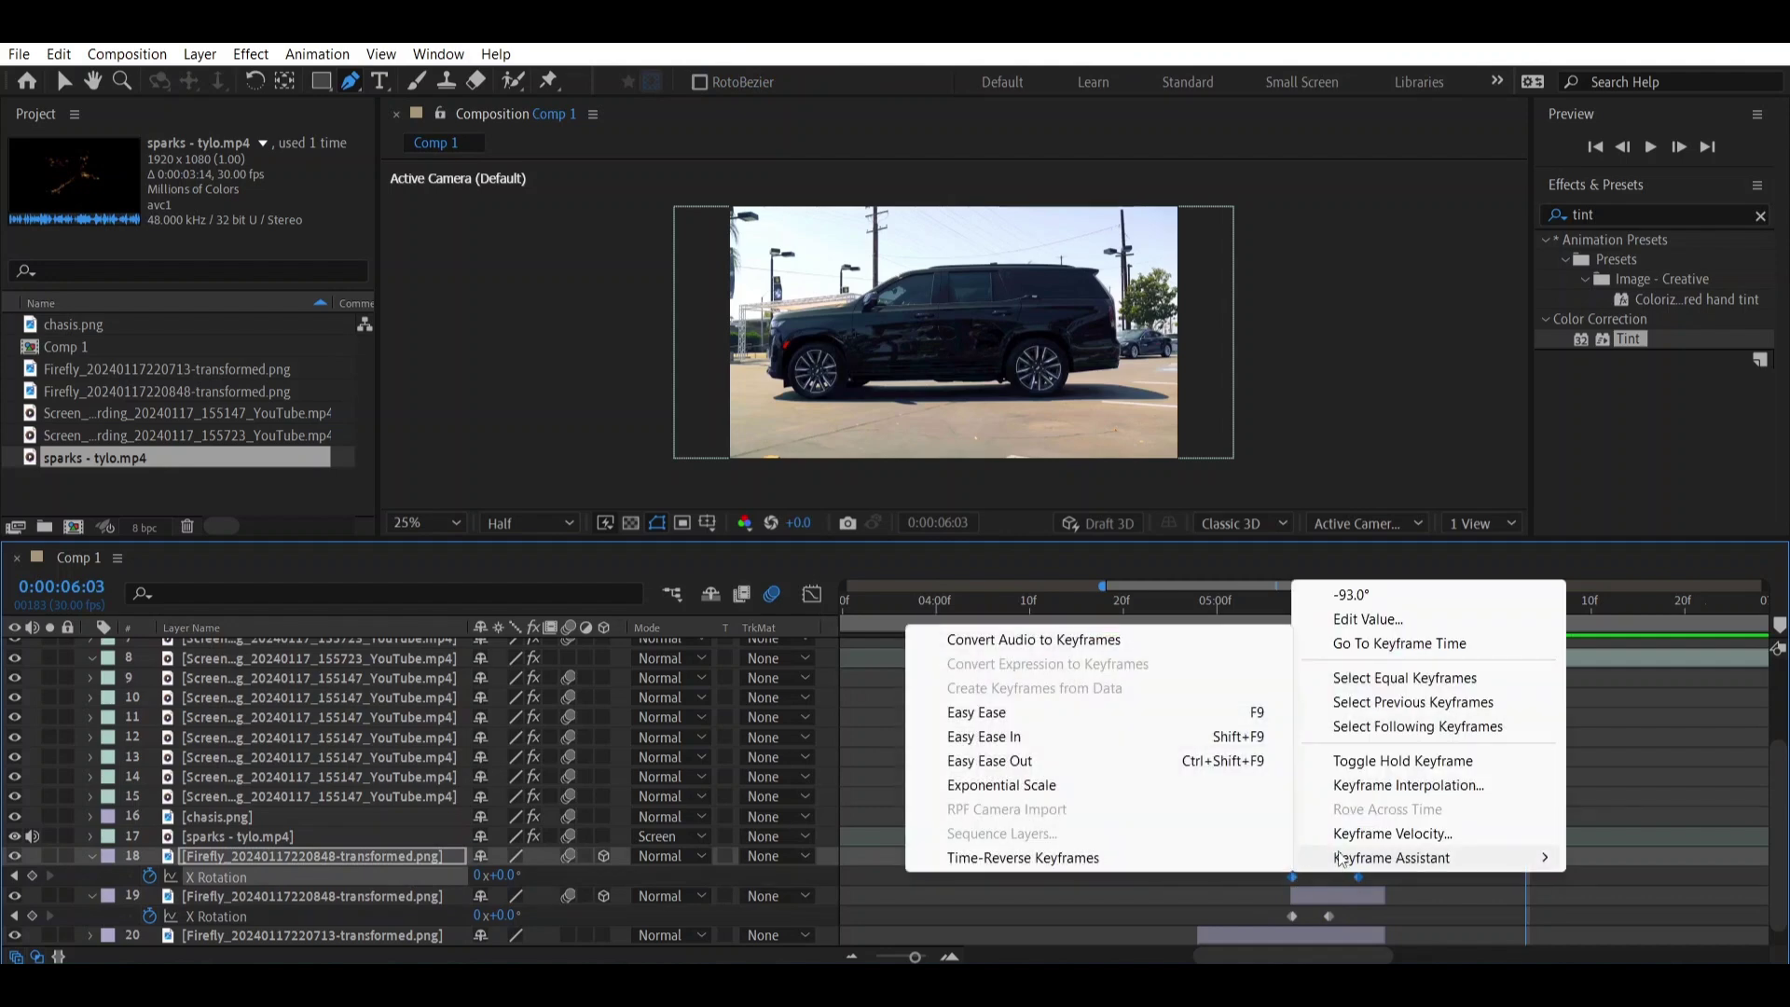
pyautogui.click(1144, 713)
pyautogui.click(810, 594)
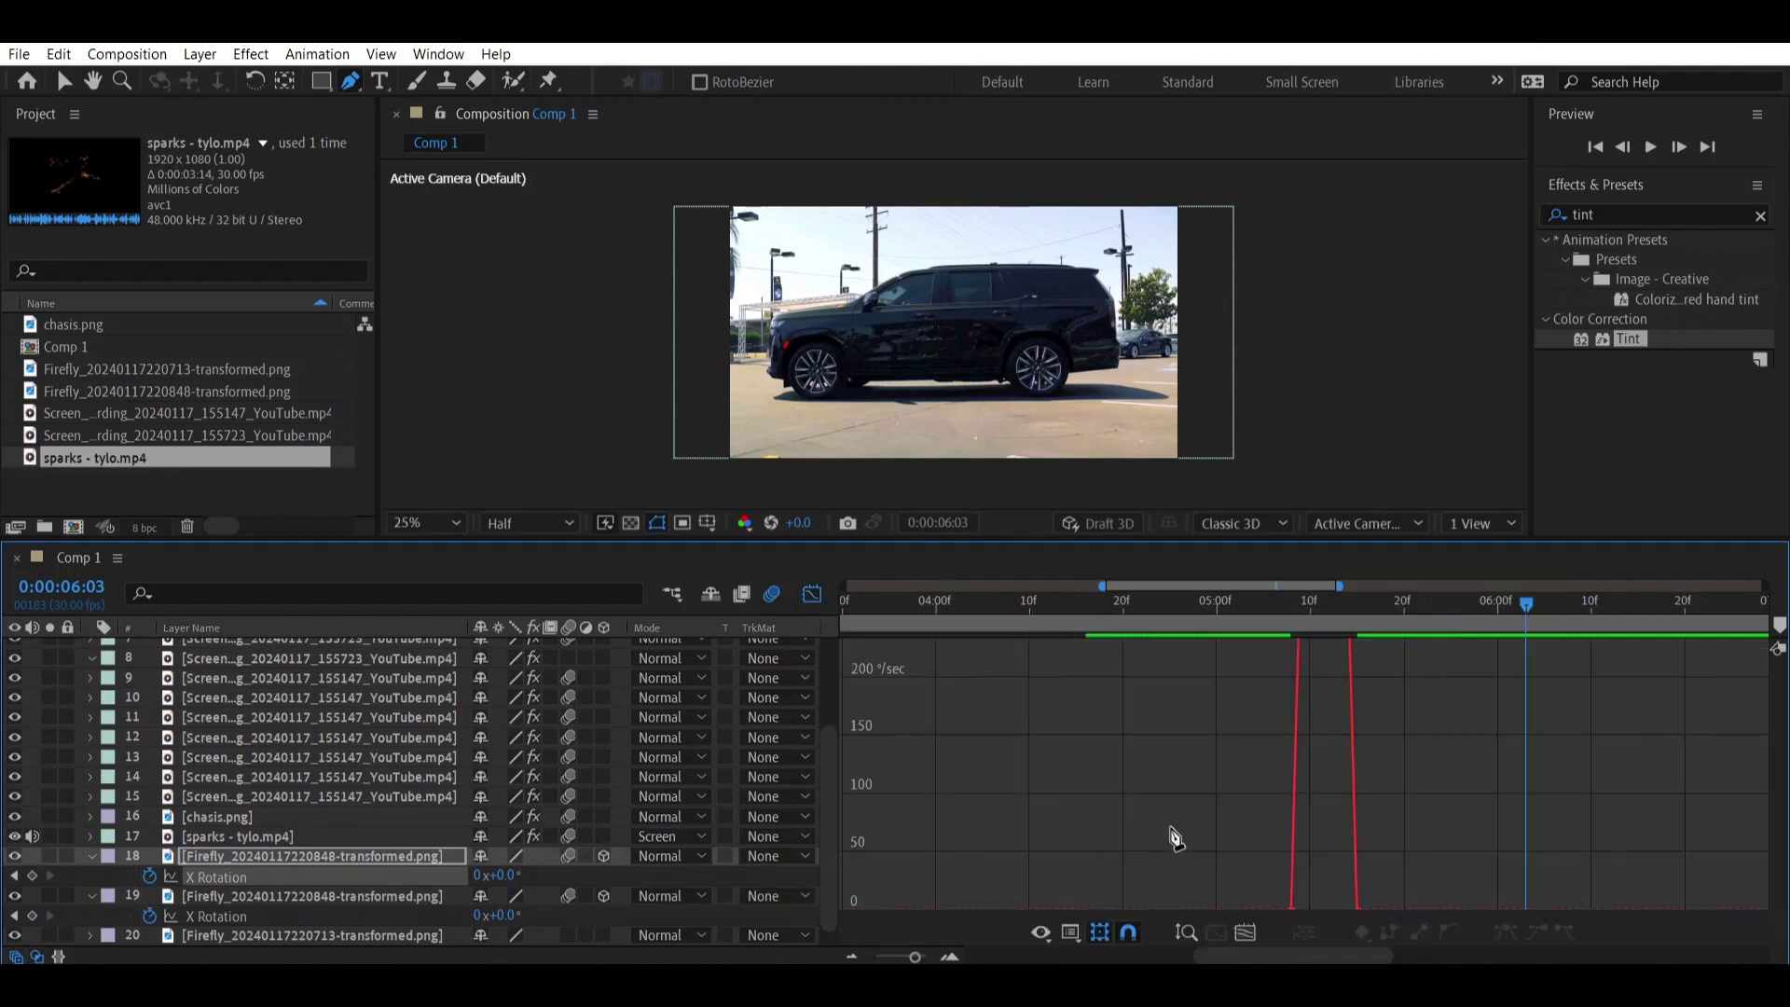
pyautogui.press('v')
pyautogui.click(1356, 864)
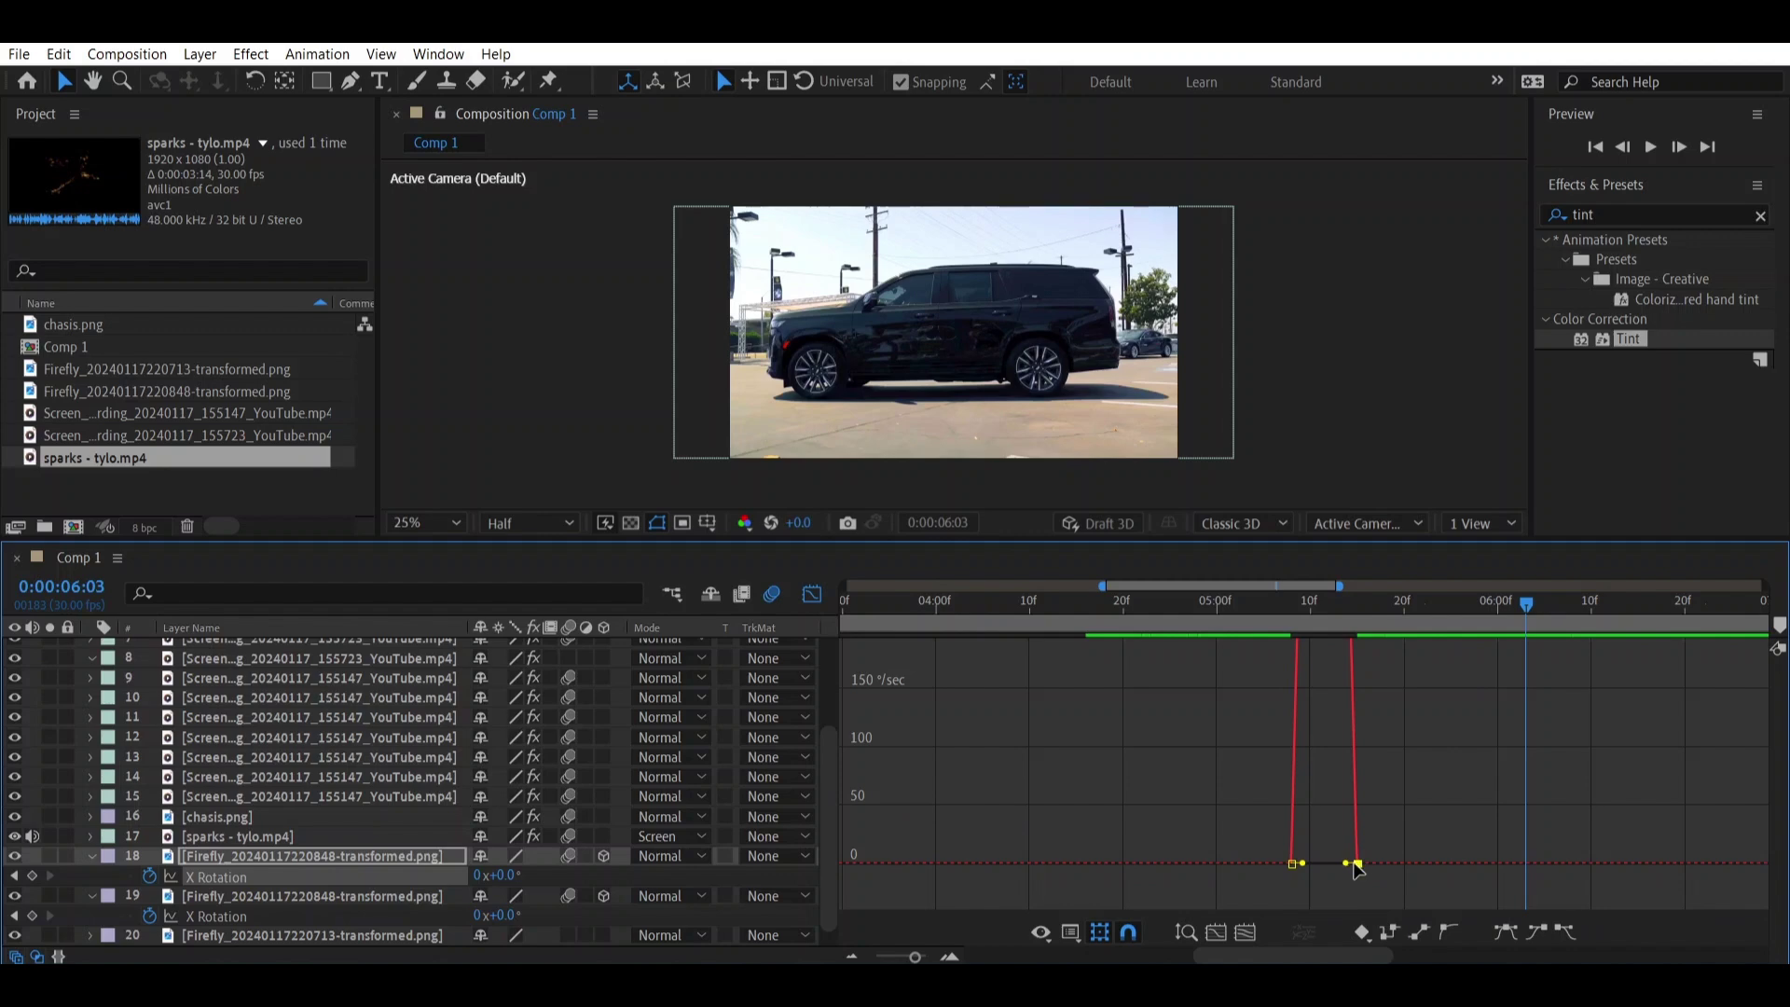
pyautogui.moveTo(1348, 865); pyautogui.dragTo(1279, 910)
pyautogui.click(810, 594)
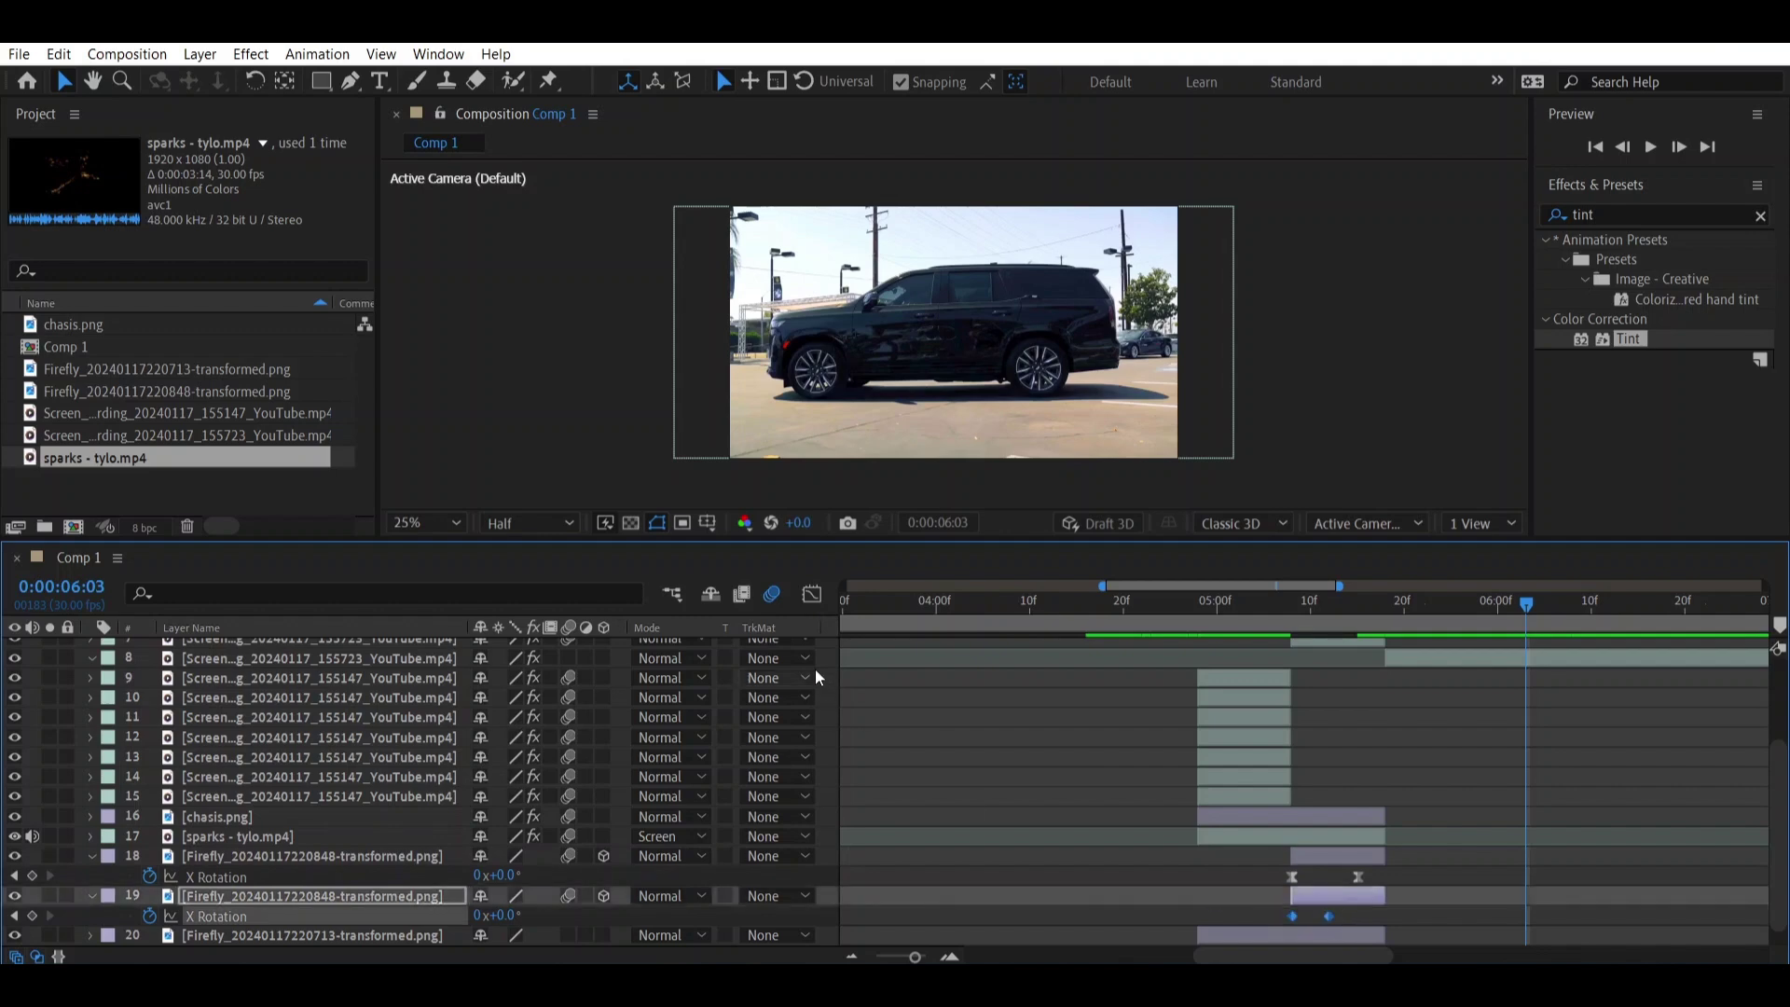
# Apply Easy Ease to the ground layer's X Rotation keyframes and extend the end keyframe's speed influence toward the start.
pyautogui.rightClick(1294, 917)
pyautogui.moveTo(1370, 899)
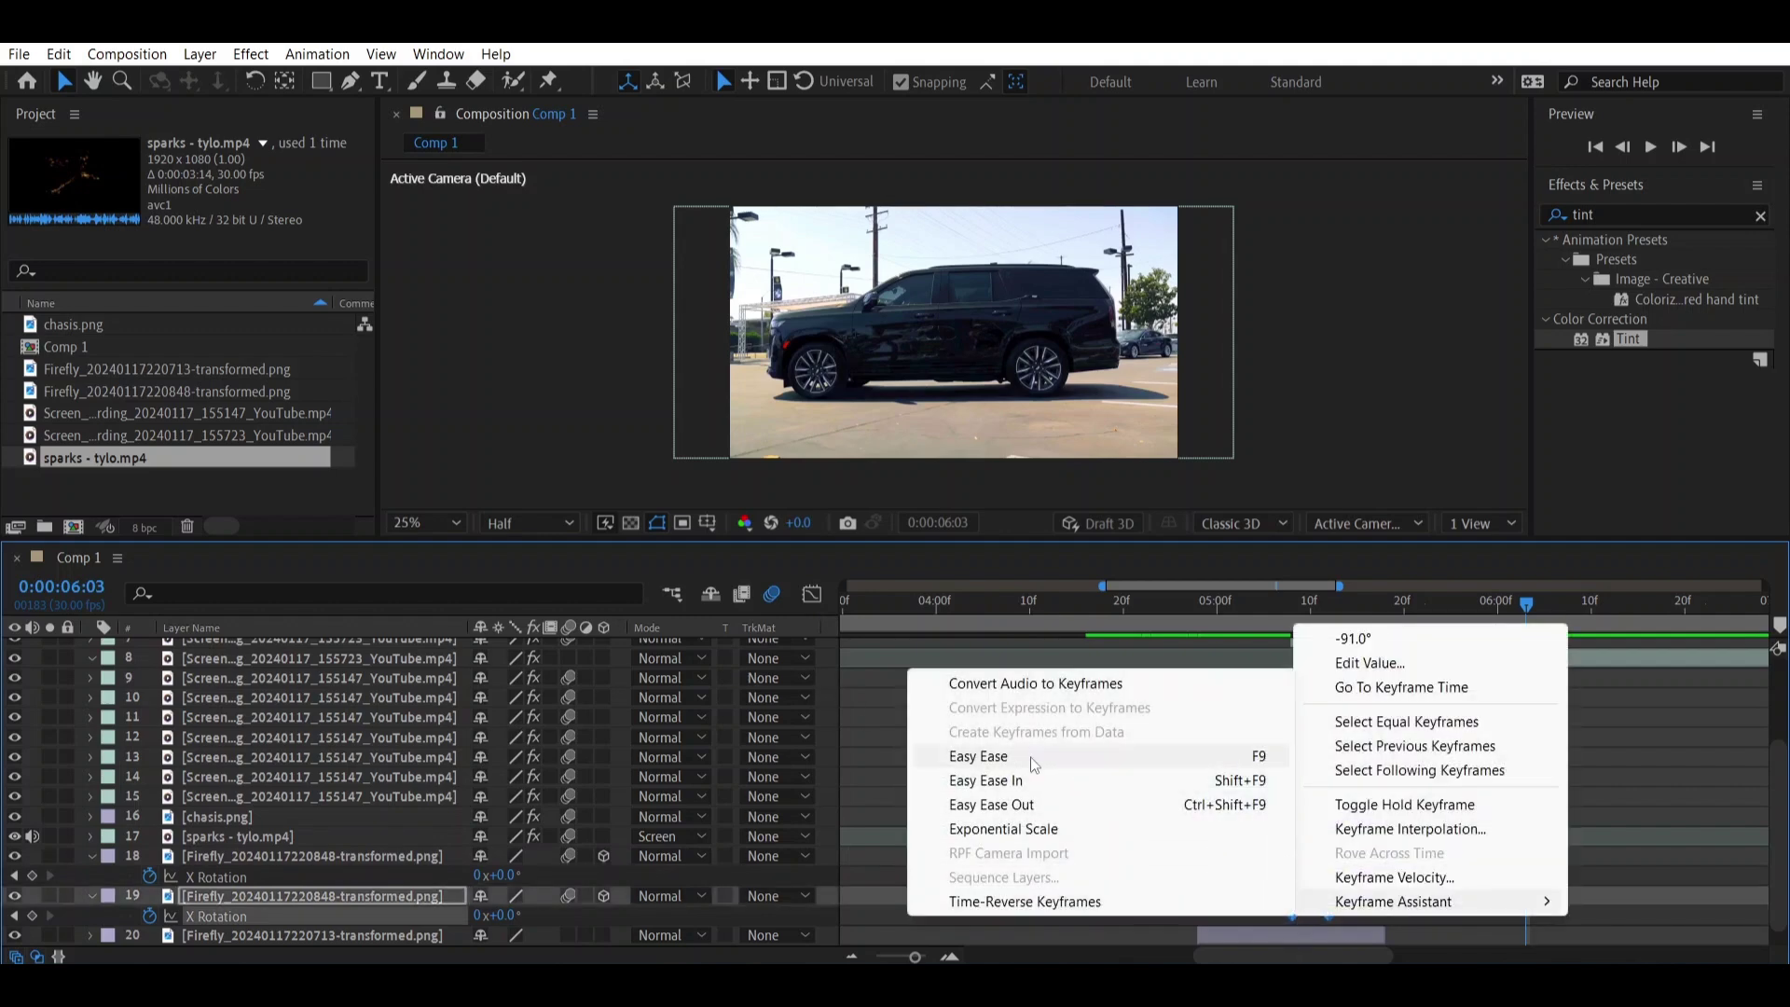
pyautogui.click(979, 751)
pyautogui.click(812, 595)
pyautogui.click(1328, 863)
pyautogui.moveTo(1316, 863); pyautogui.dragTo(1309, 863)
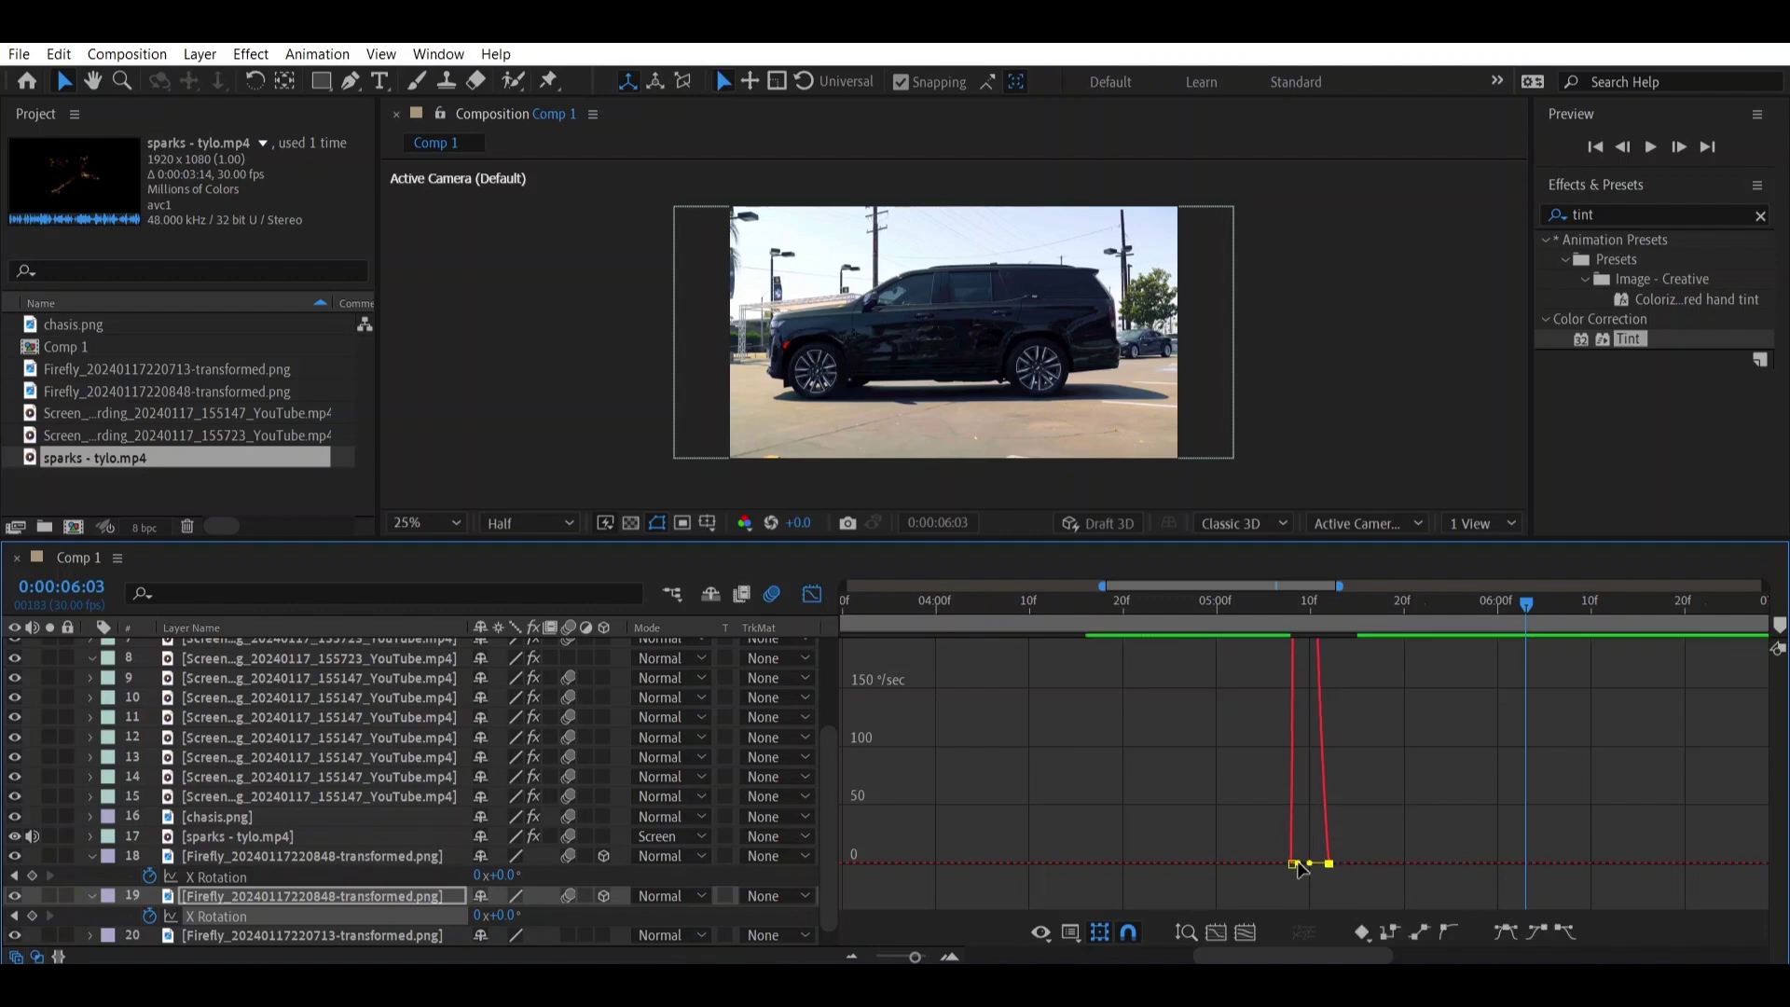
pyautogui.click(812, 595)
# Pre-compose all transition layers except the two full-length screen recordings into Pre-comp 1, moving all attributes and adjusting the composition duration.
pyautogui.press('pageup')
pyautogui.press('pageup')
pyautogui.press('pageup')
pyautogui.press('pageup')
pyautogui.press('pageup')
pyautogui.press('pageup')
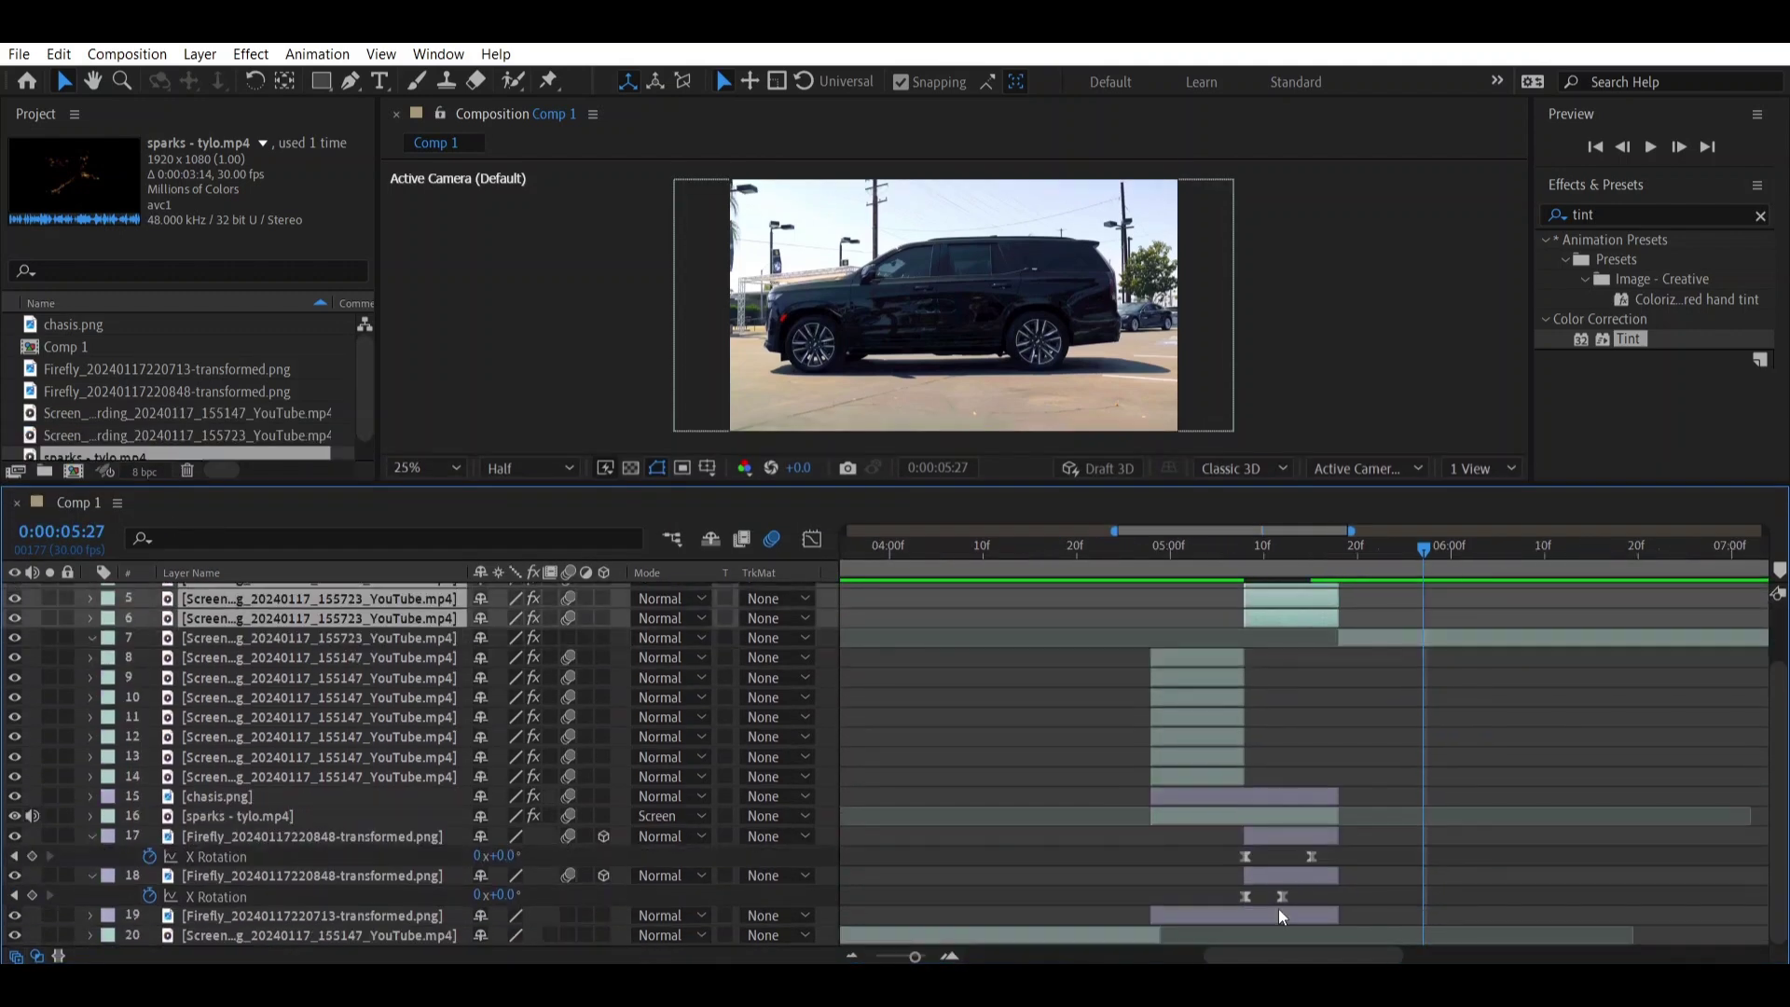
pyautogui.keyDown('shift'); pyautogui.click(1357, 639); pyautogui.keyUp('shift')
pyautogui.rightClick(1195, 650)
pyautogui.click(1270, 844)
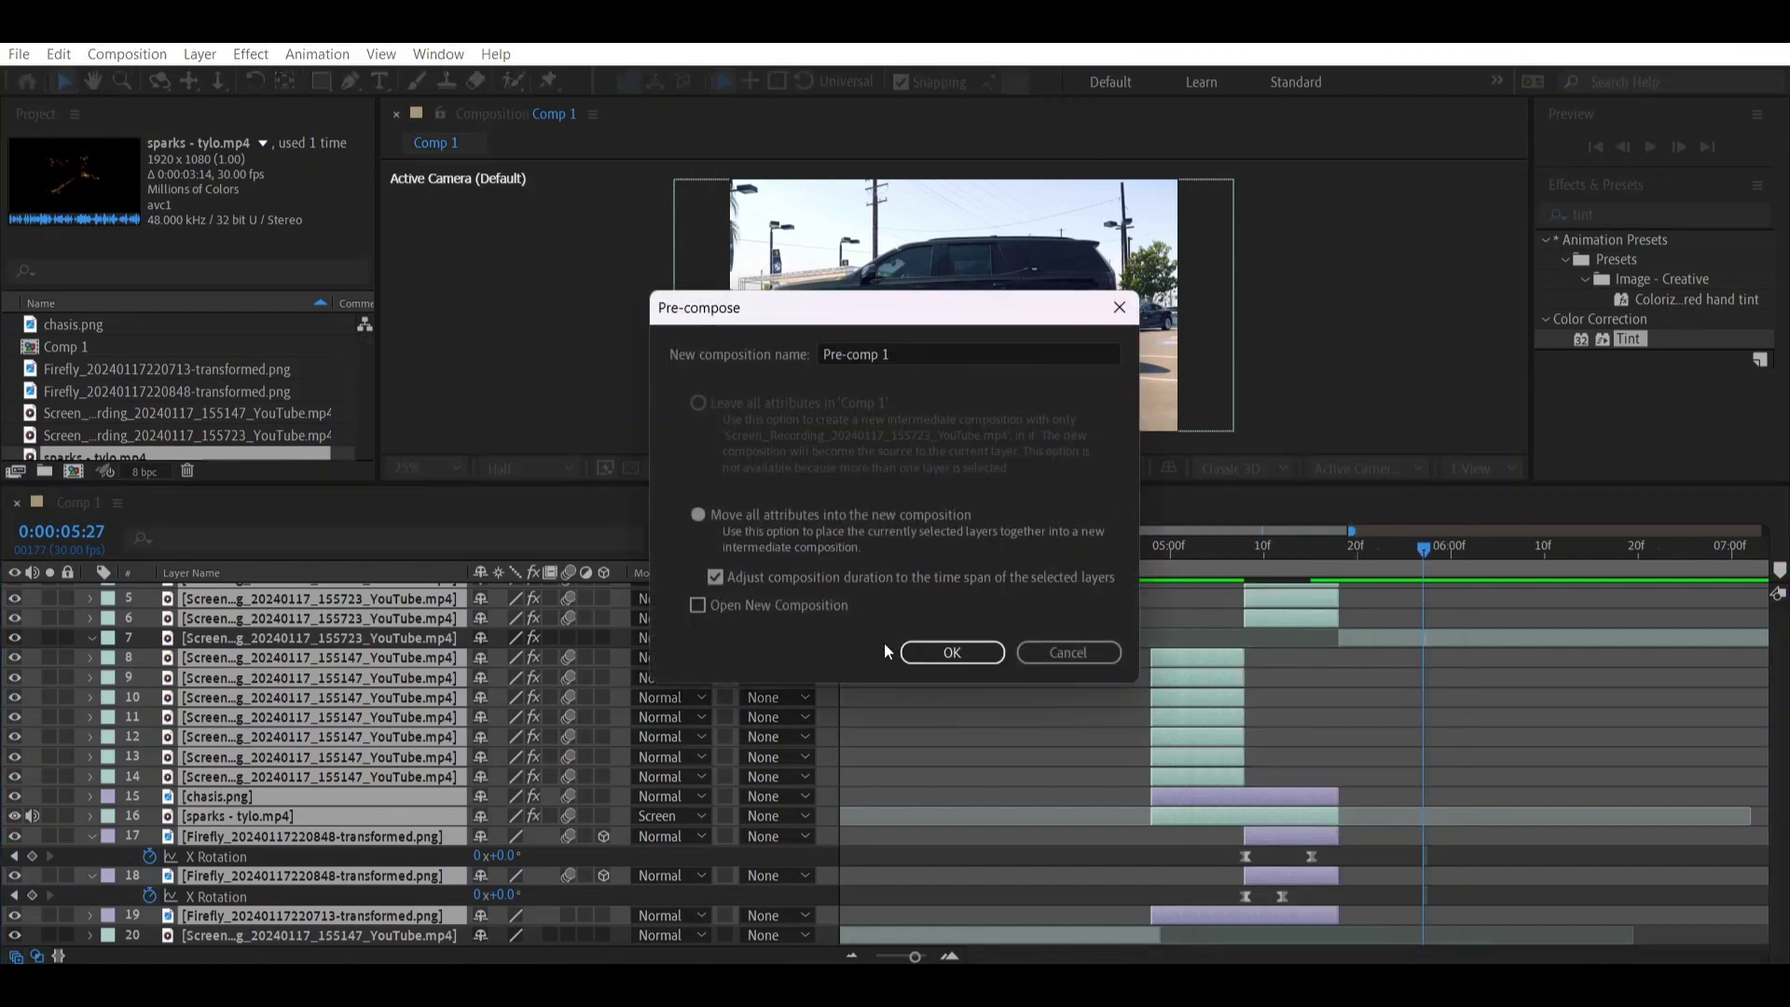
pyautogui.click(981, 644)
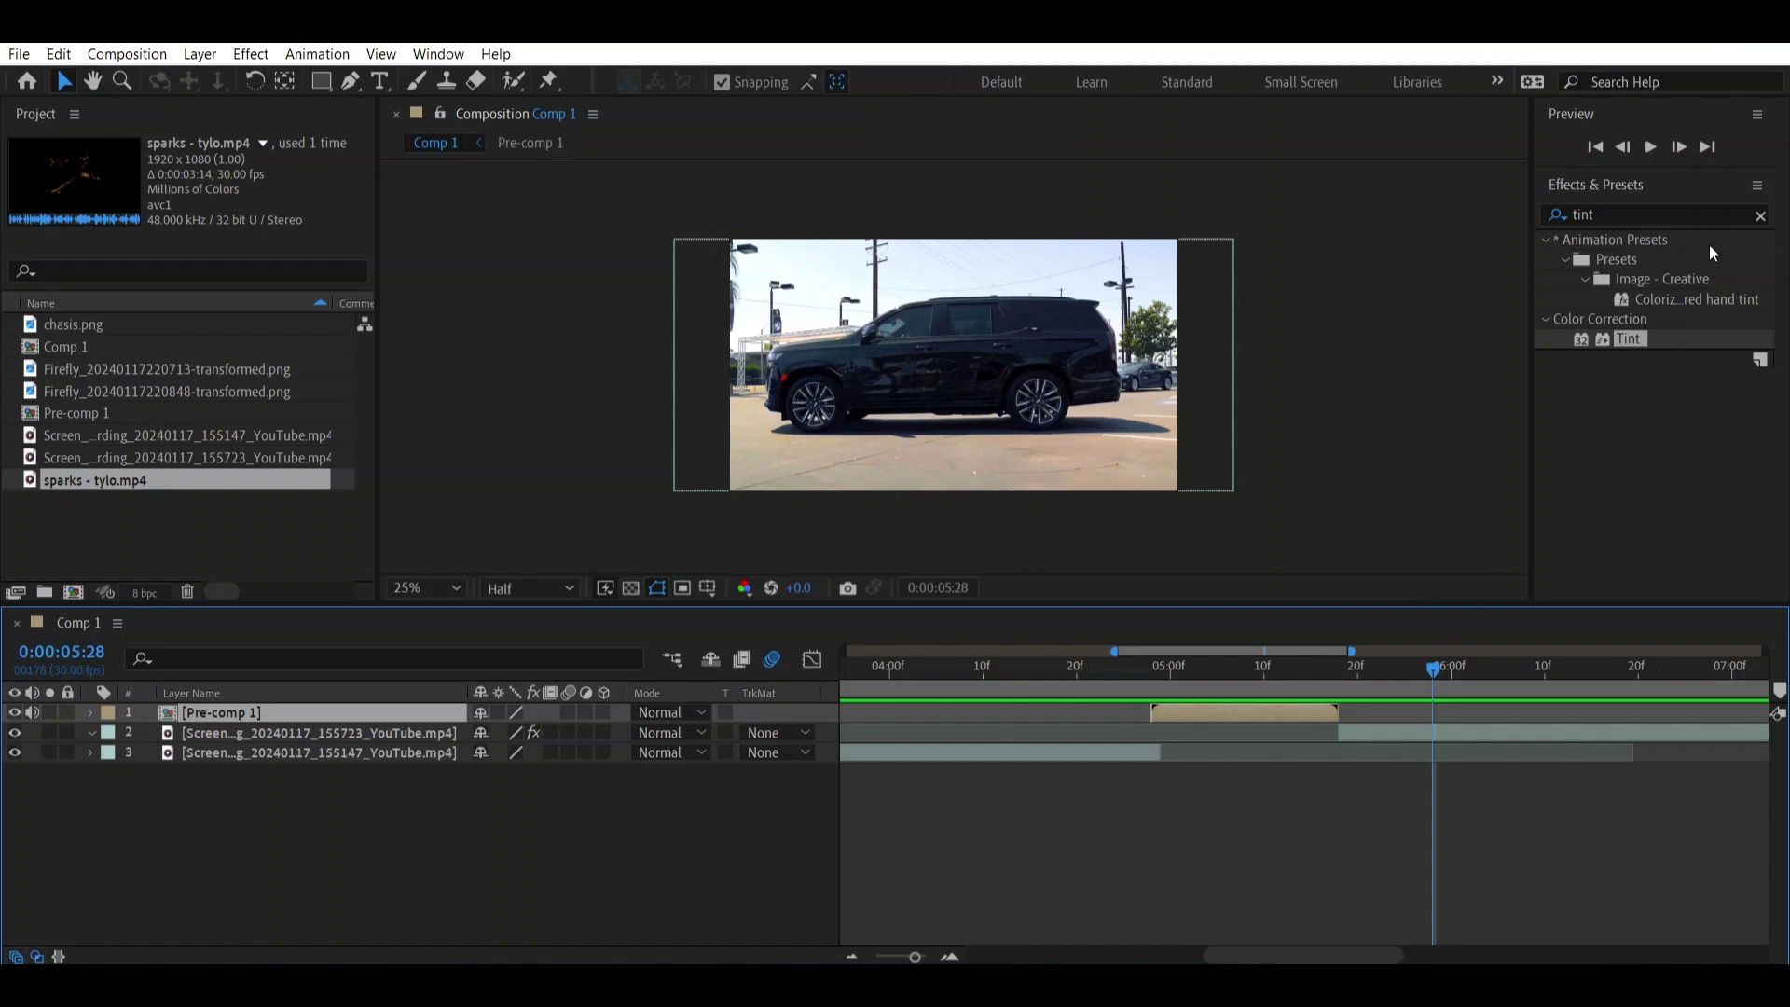
# Search the effects for "shake" and apply the Shake 1 preset to Pre-comp 1.
pyautogui.click(1711, 205)
pyautogui.write('s')
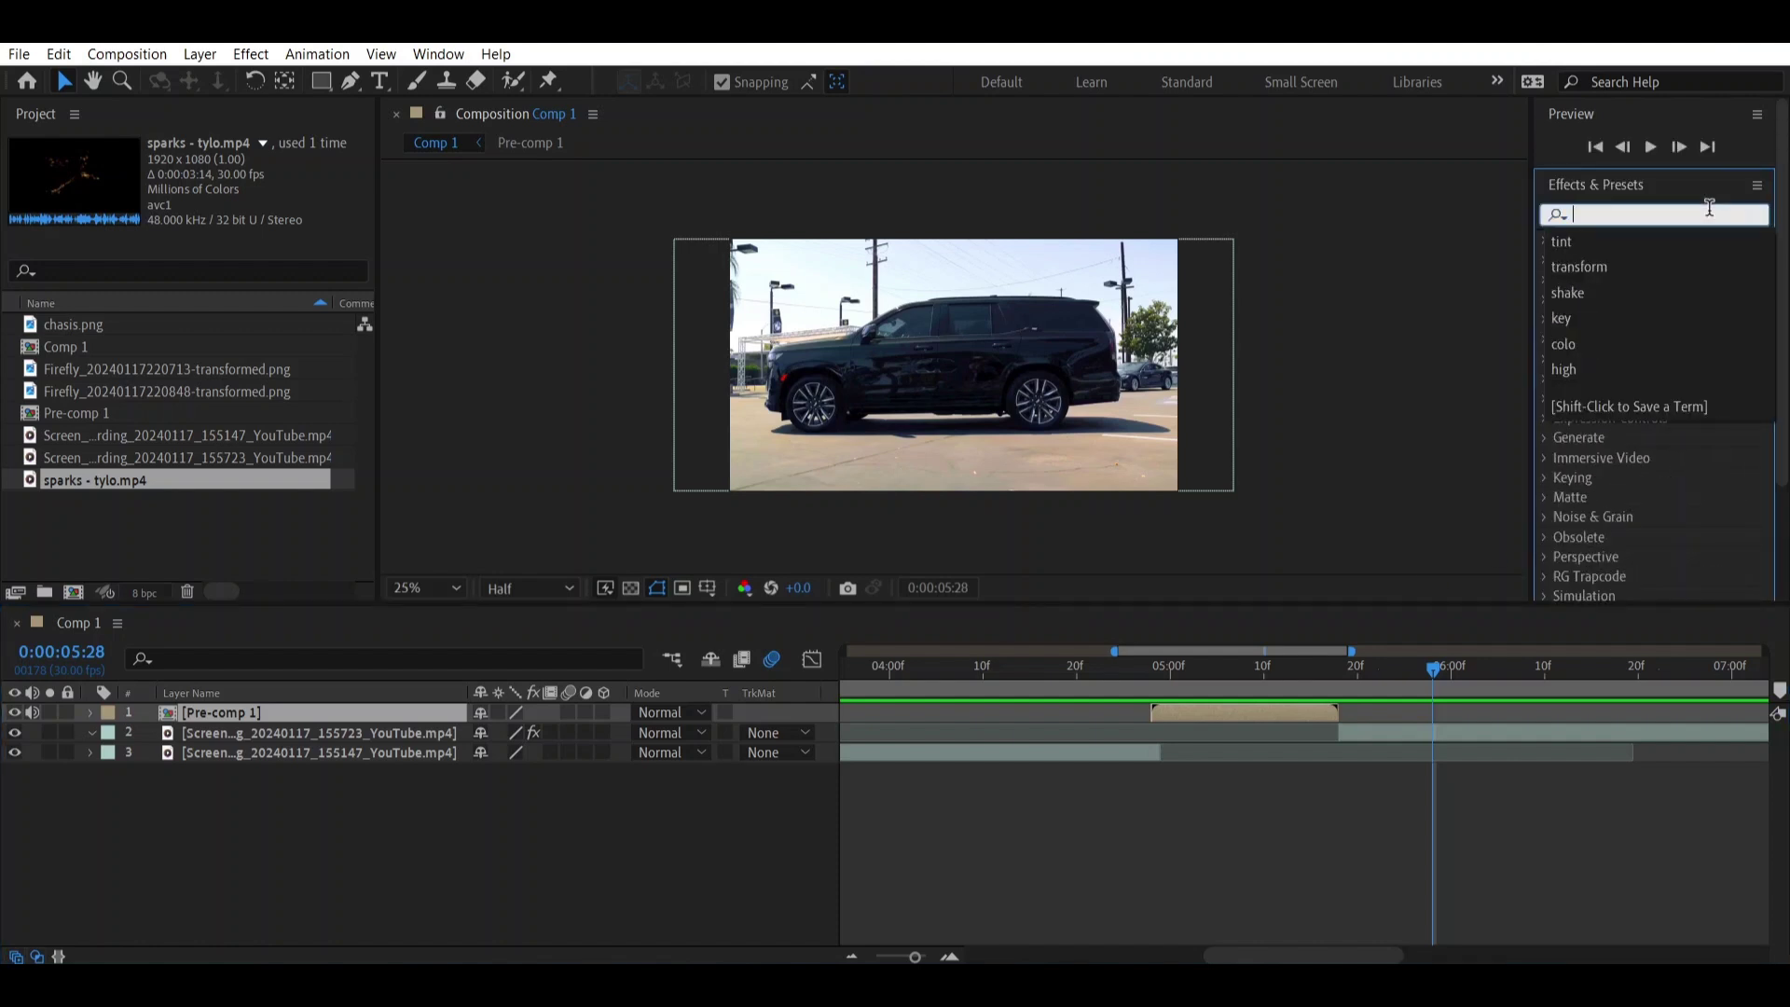
pyautogui.write('hake')
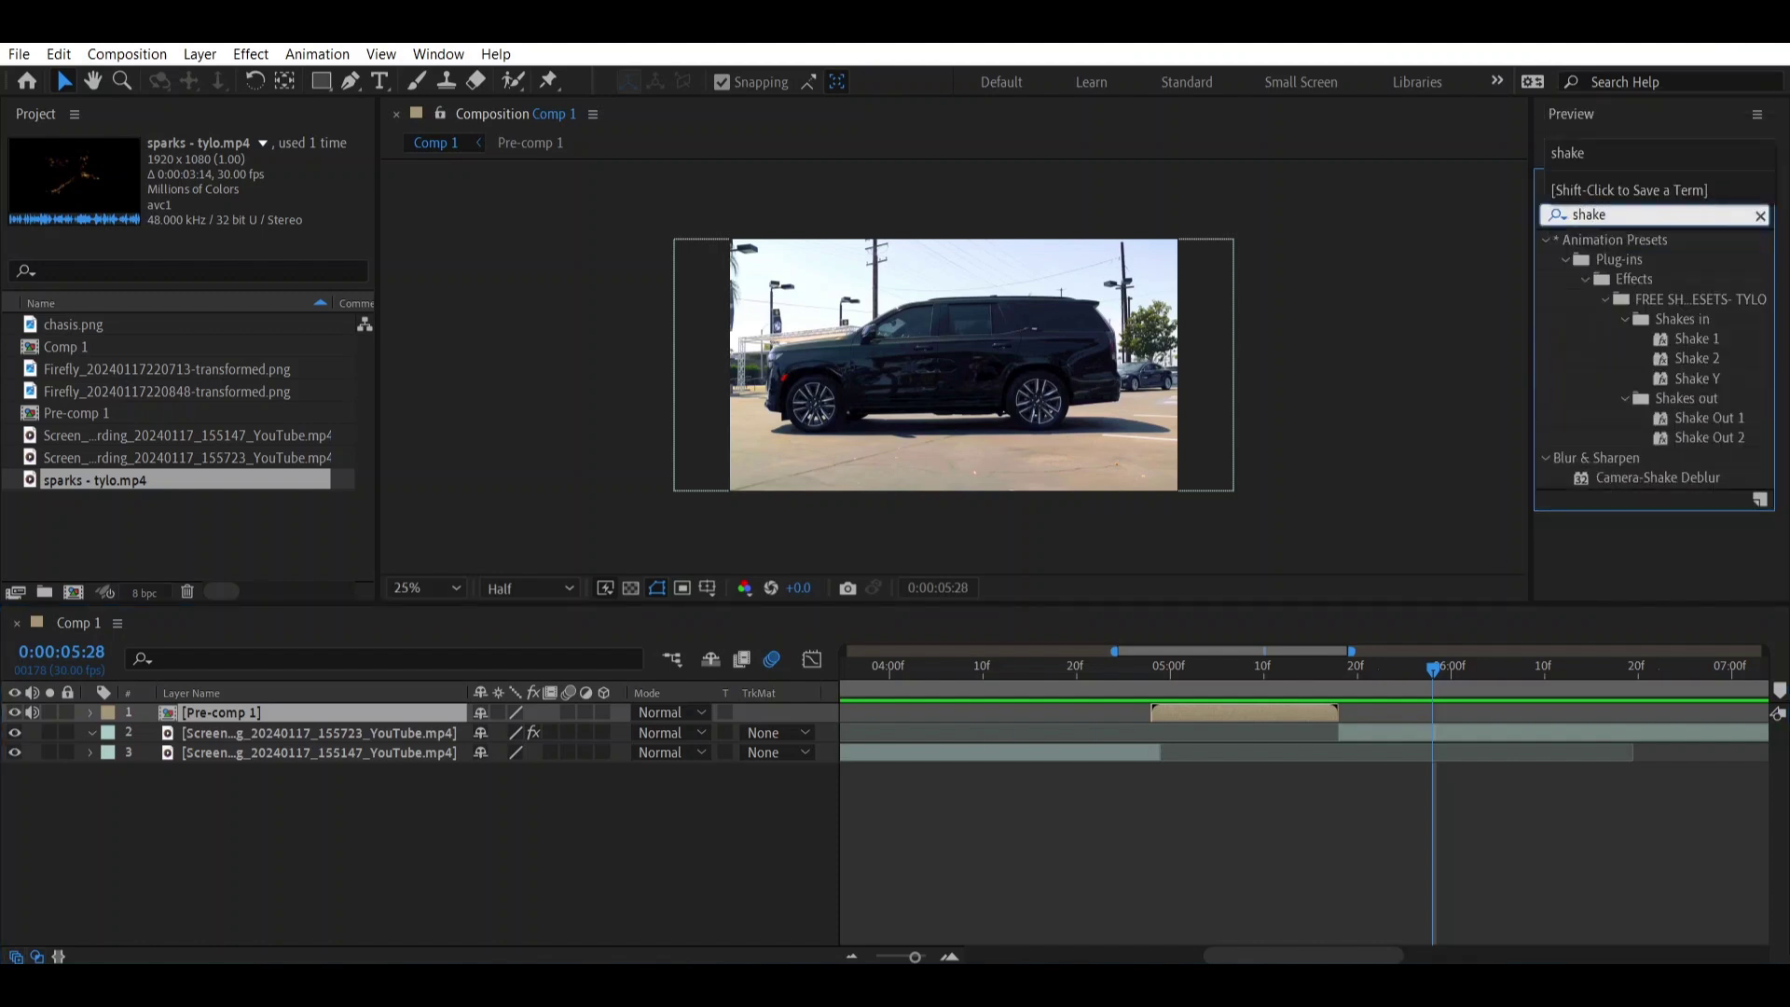
pyautogui.moveTo(1695, 338); pyautogui.dragTo(1232, 709)
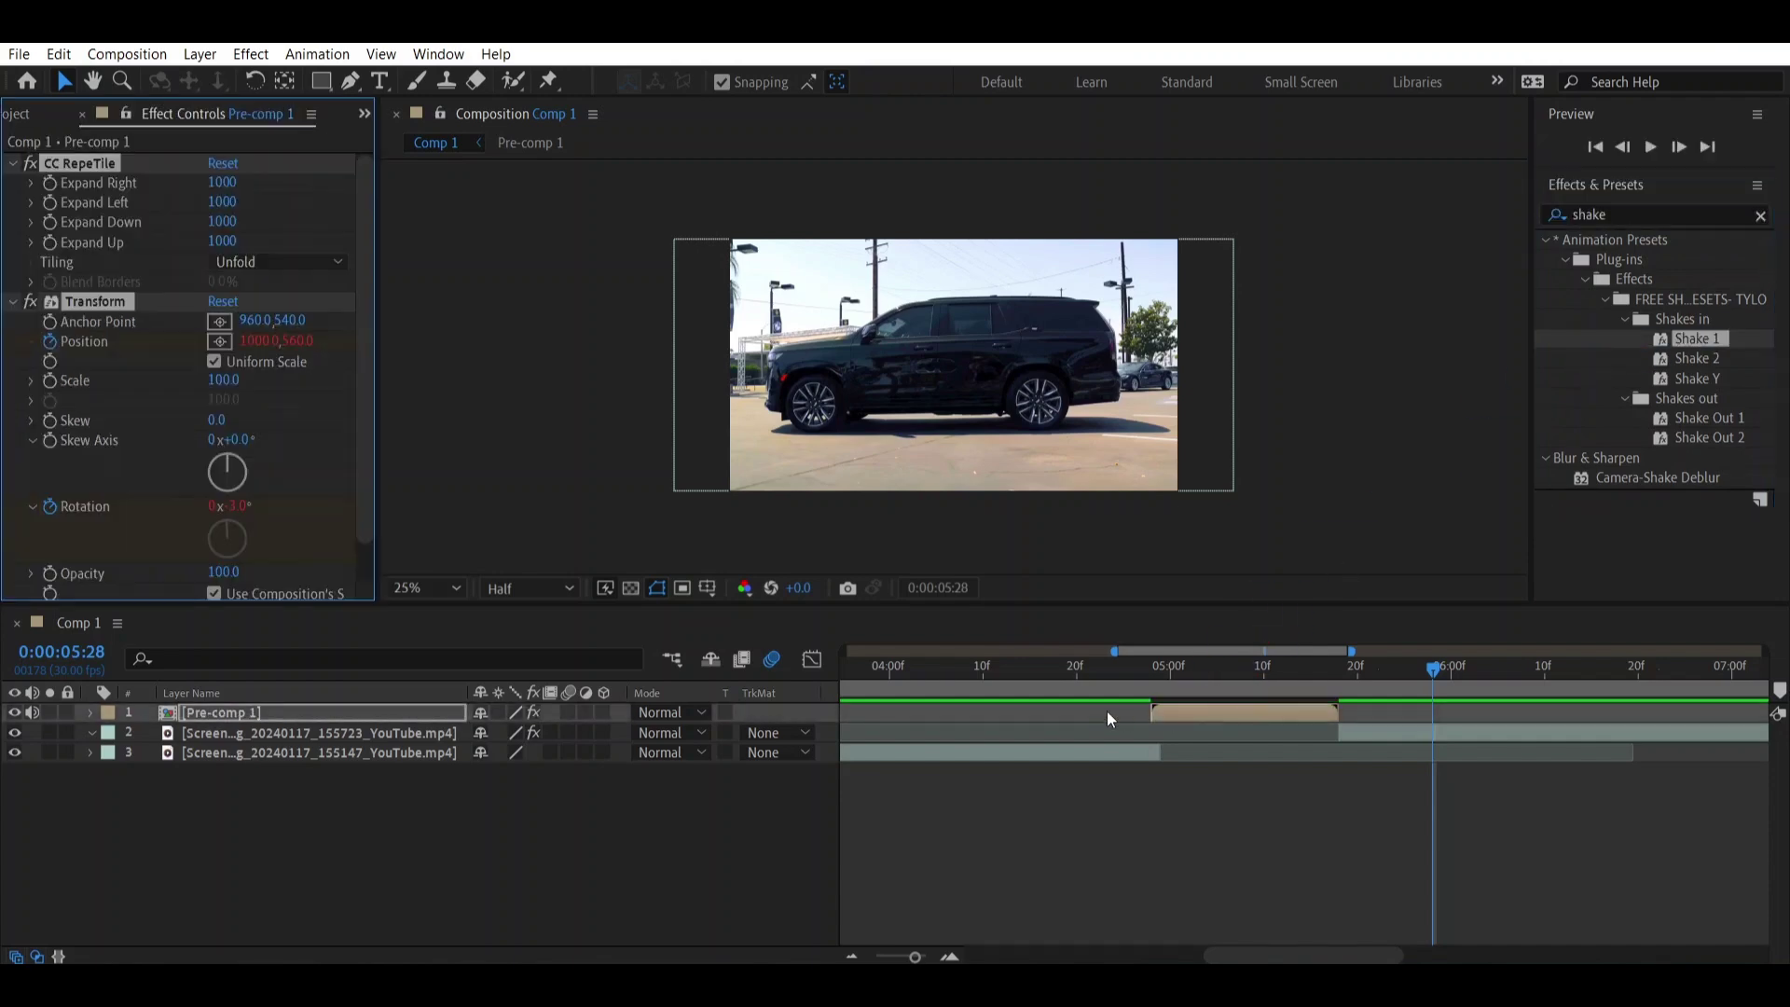
# Reveal Pre-comp 1's shake keyframes, move them to start at about 0:00:05:05, and preview the transition.
pyautogui.click(1160, 712)
pyautogui.press('u')
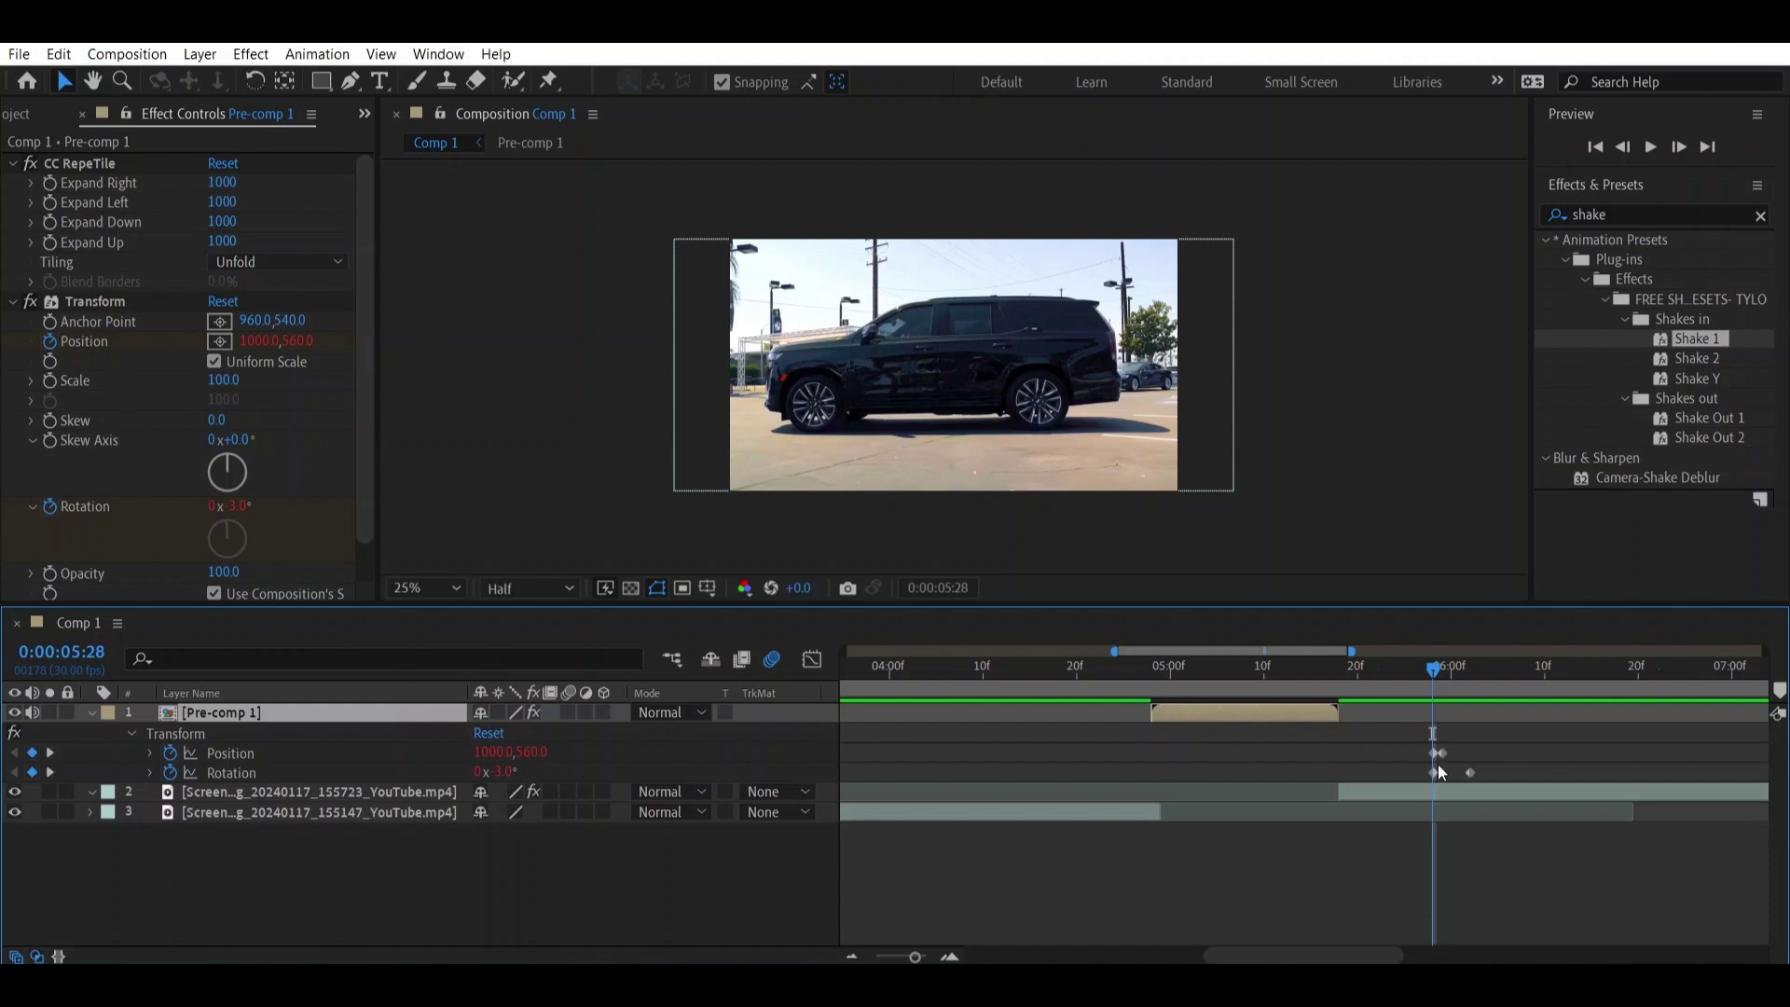
pyautogui.moveTo(1418, 745); pyautogui.dragTo(1257, 742)
pyautogui.click(1104, 670)
pyautogui.press('space')
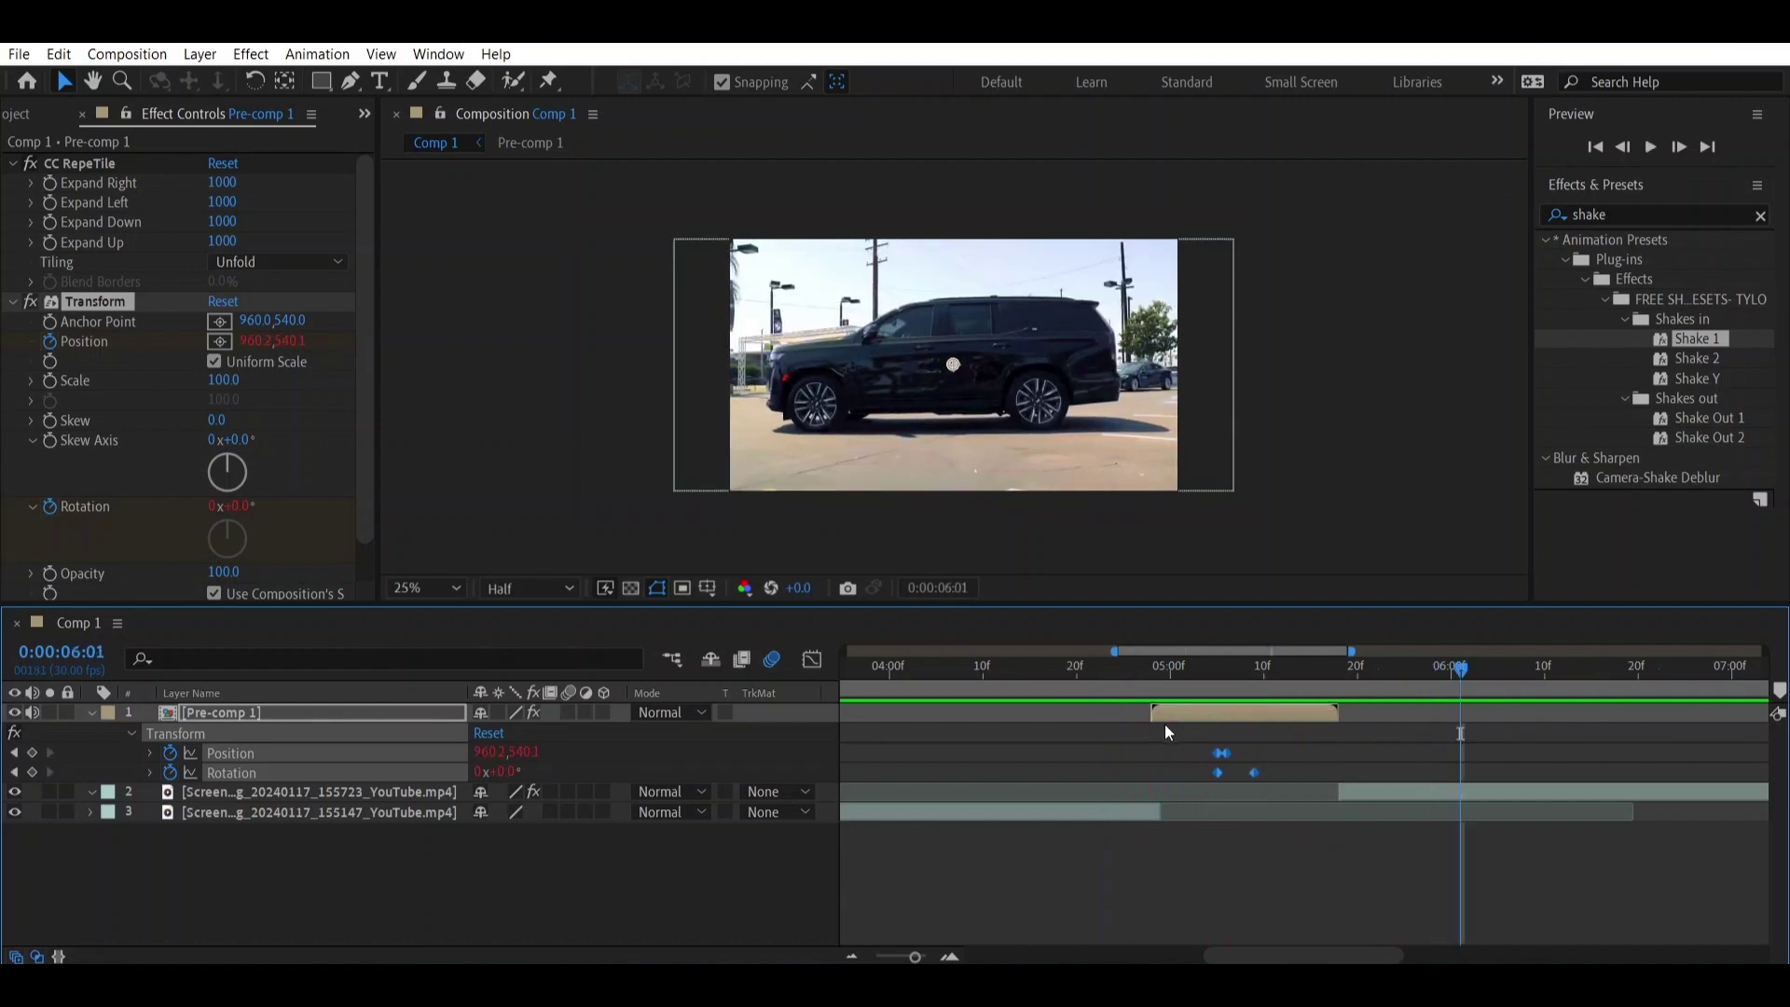
# Apply the Shake Y preset to the 155723 recording at 0:00:05:18 and preview the transition from 0:00:04:00.
pyautogui.click(1333, 692)
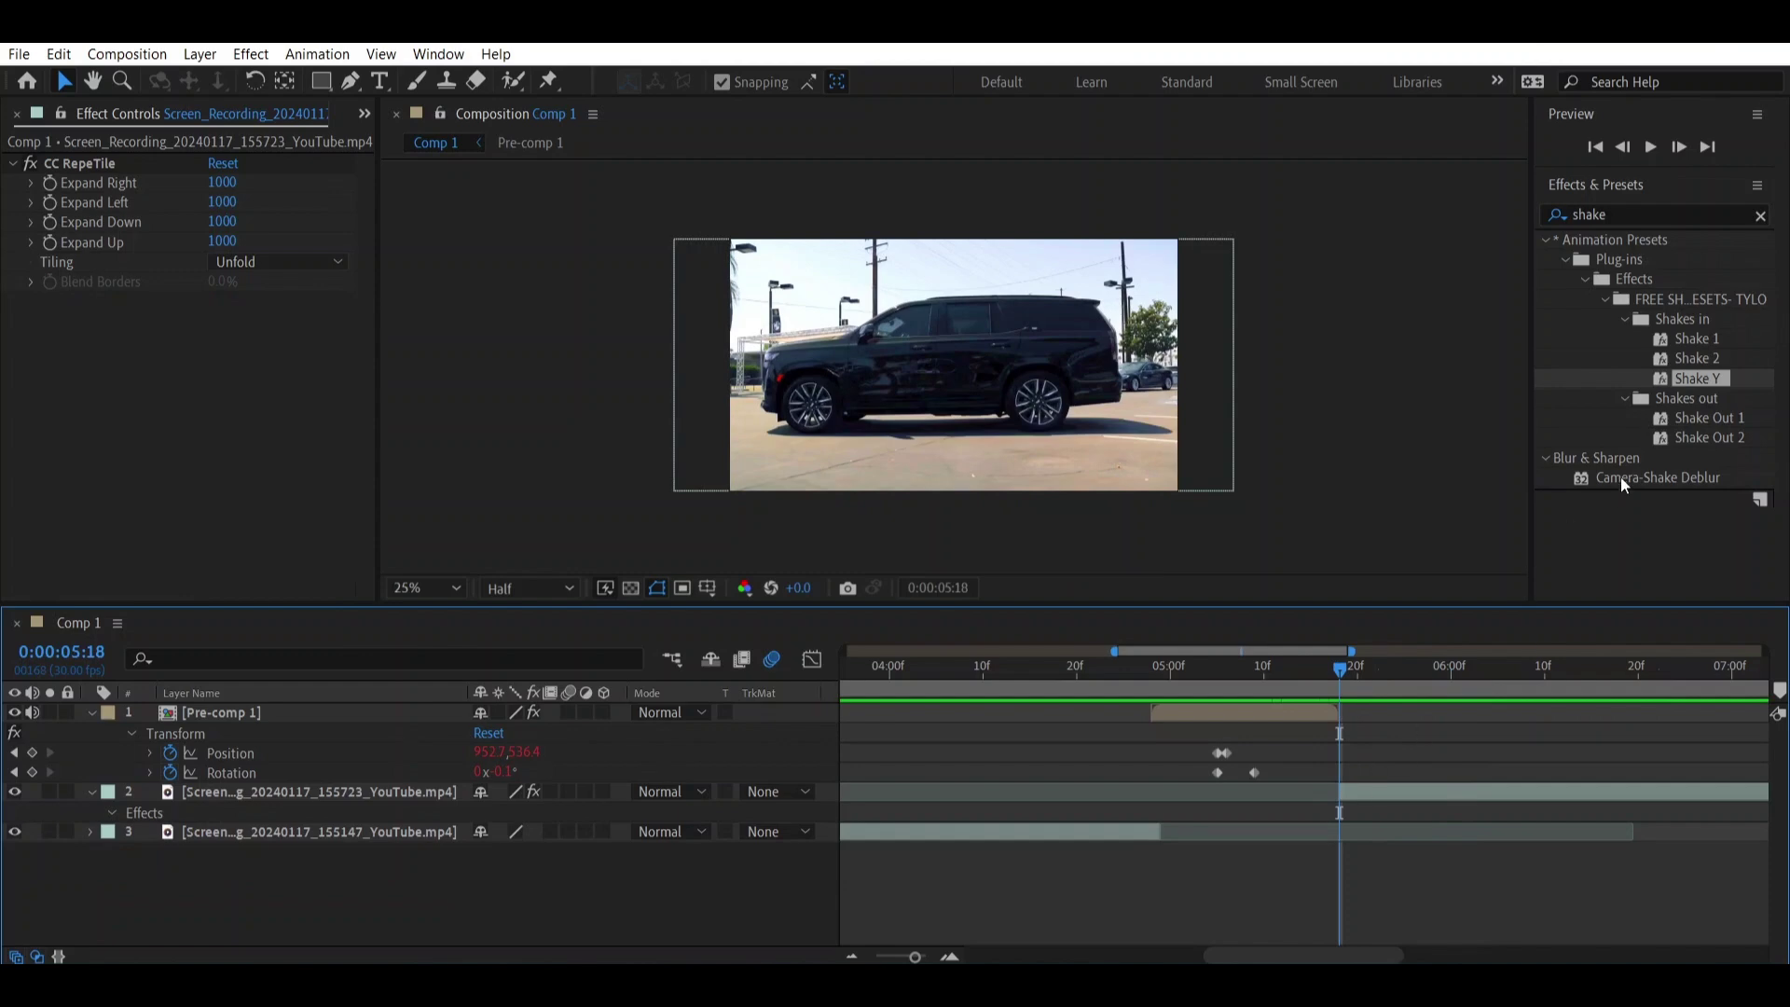
pyautogui.moveTo(1693, 379); pyautogui.dragTo(1412, 800)
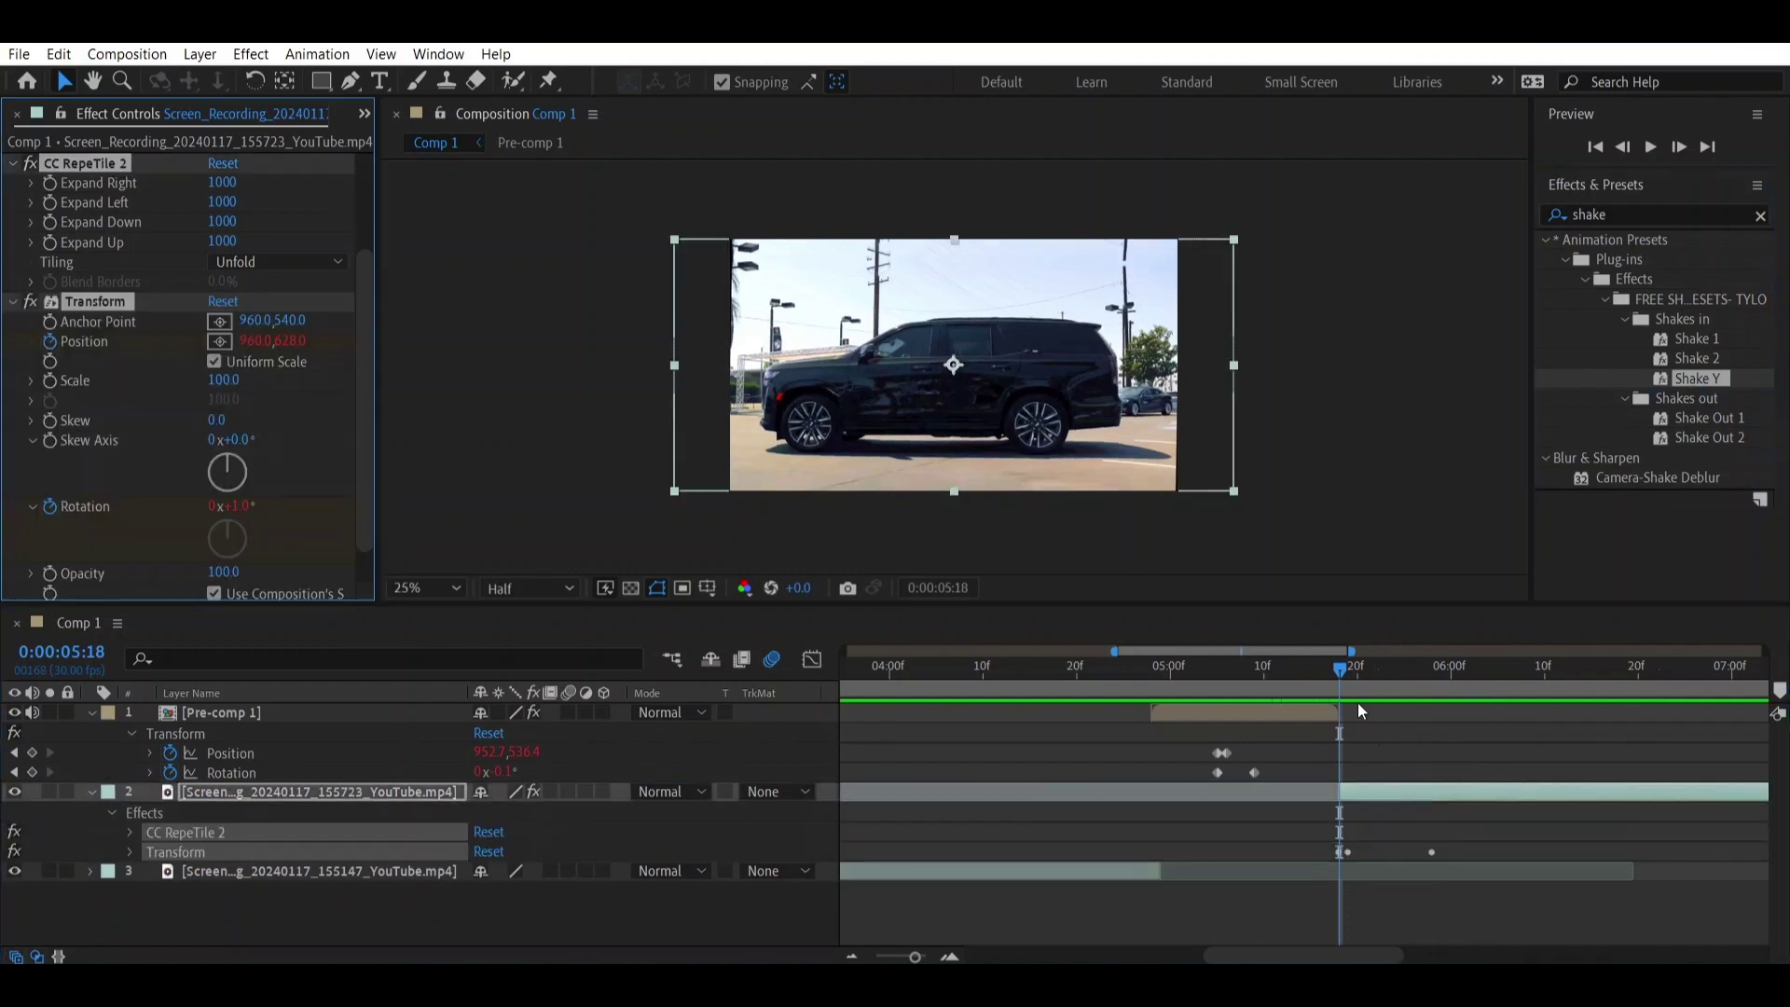
pyautogui.moveTo(1340, 677); pyautogui.dragTo(872, 684)
pyautogui.press('space')
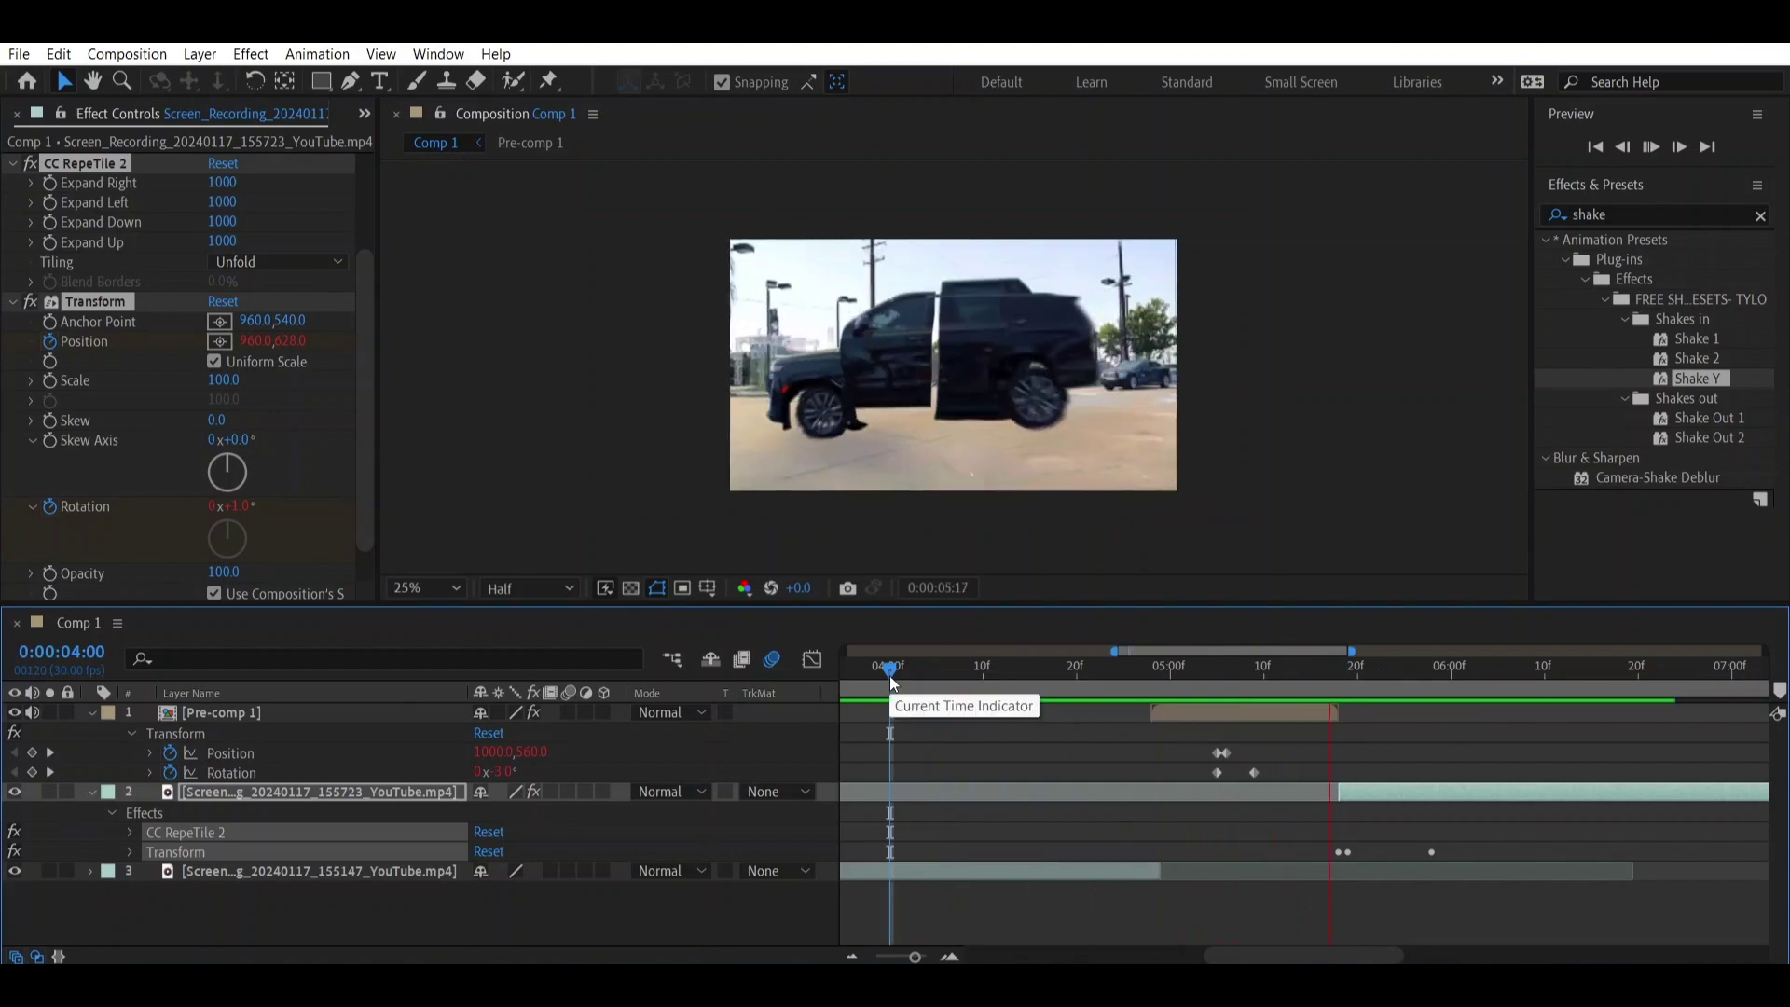